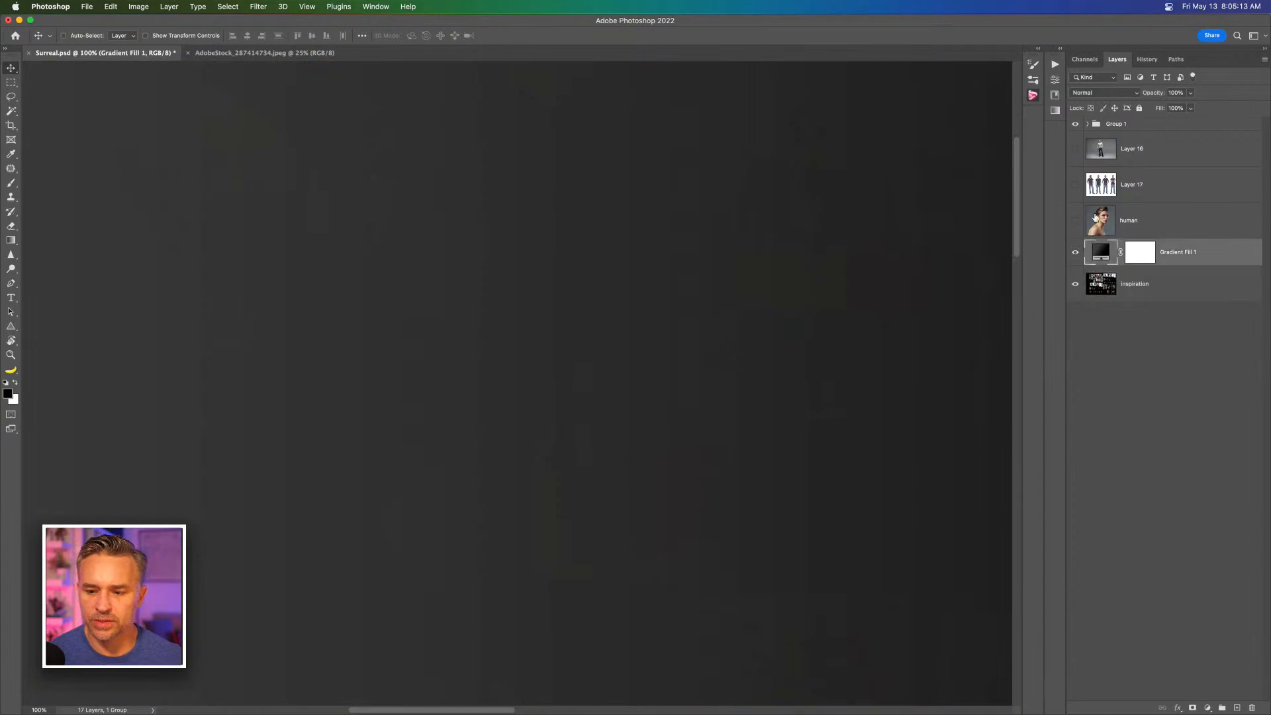
Step: Show the human layer and mask out the grey background around the man
left_click(1117, 227)
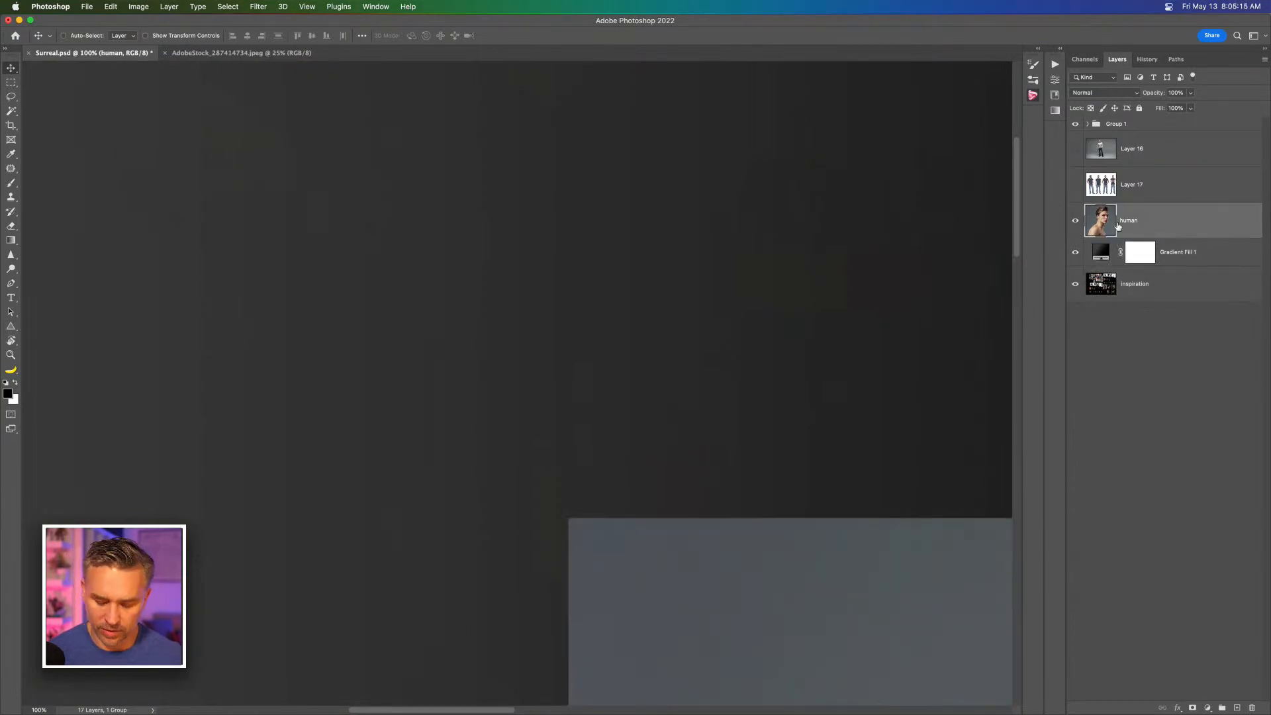
key("super+0")
key("super+equal")
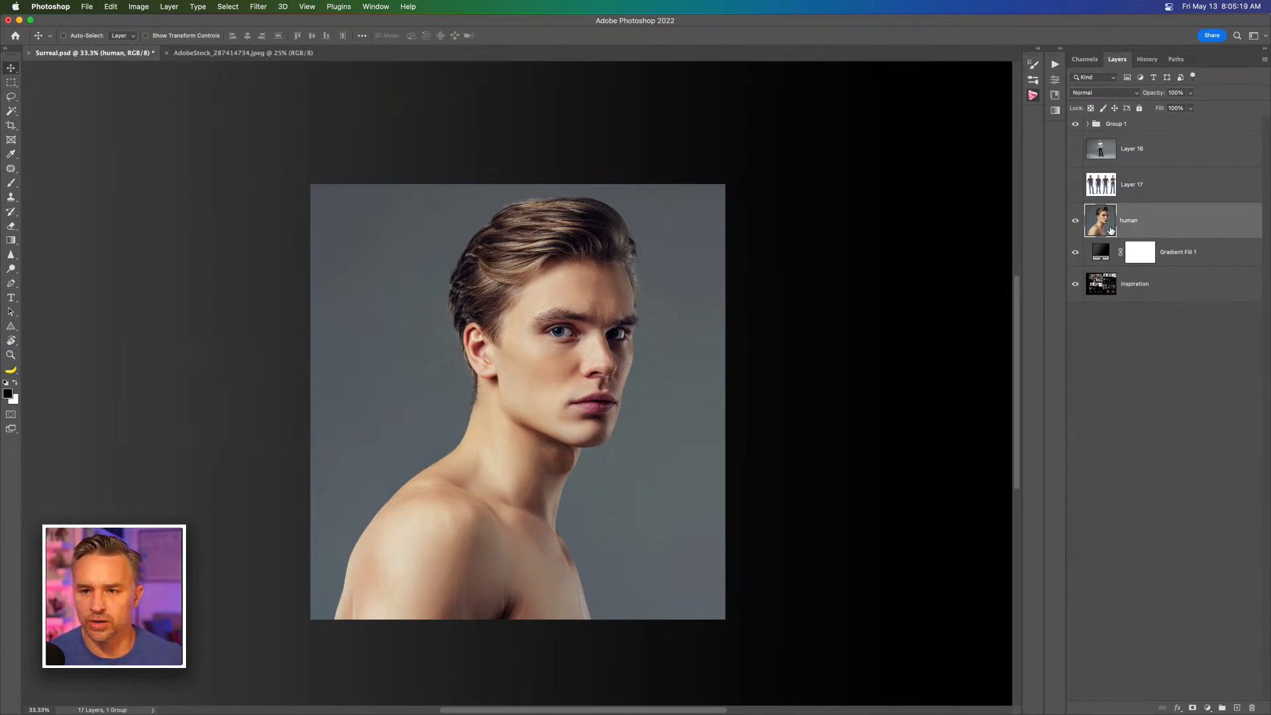
key("super+equal")
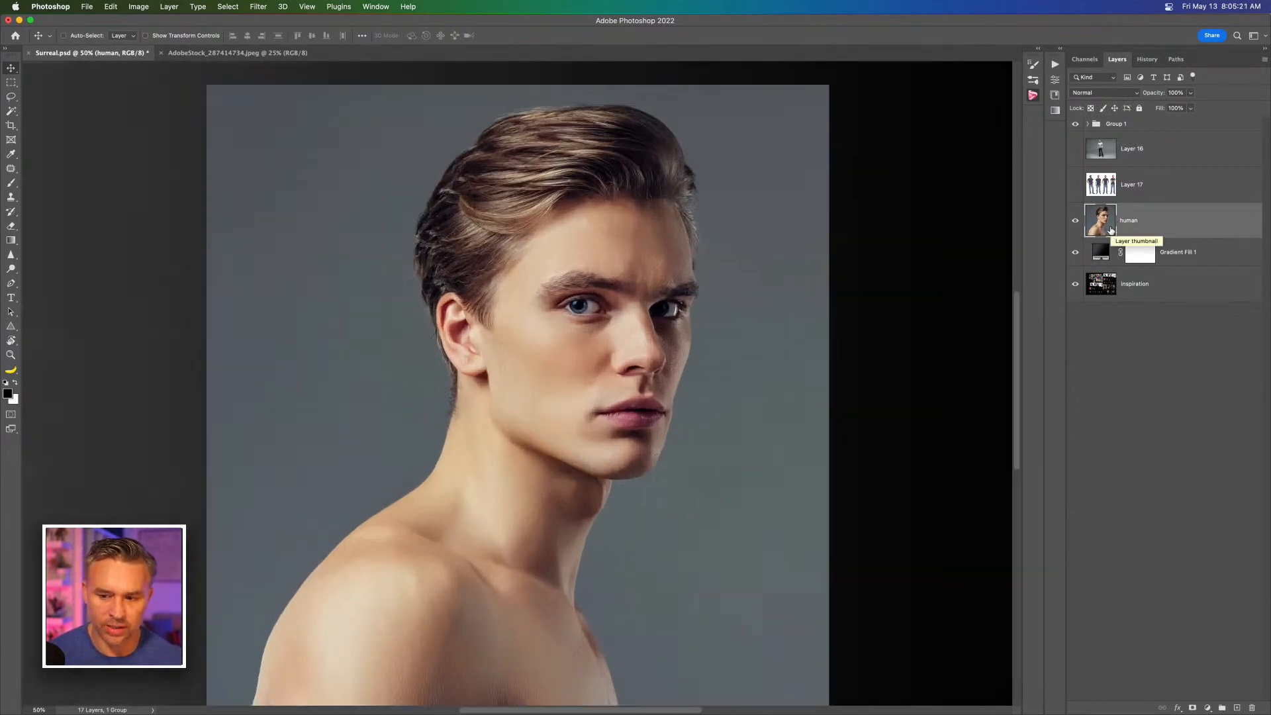
left_click_drag(511, 315, 511, 274)
left_click(1060, 50)
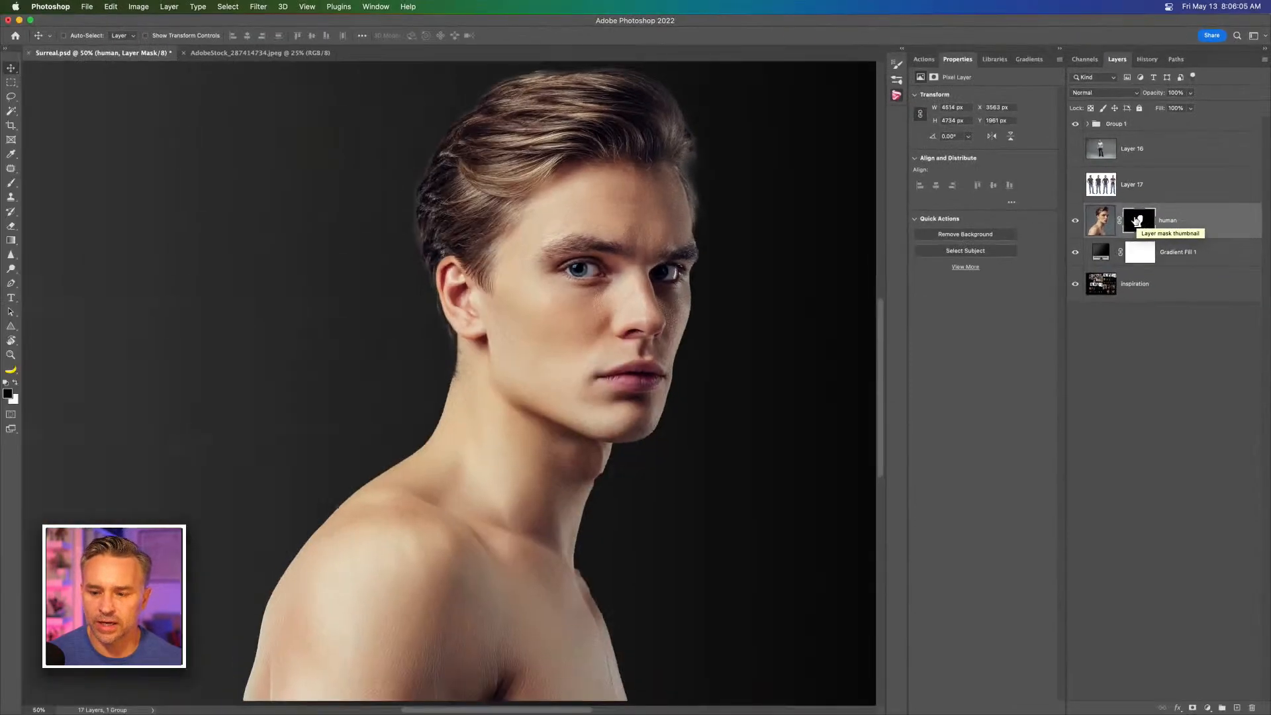
Step: Refine the human layer's mask in Select and Mask, brushing along the hair edge beside the forehead
left_click(762, 381)
key("super+alt+r")
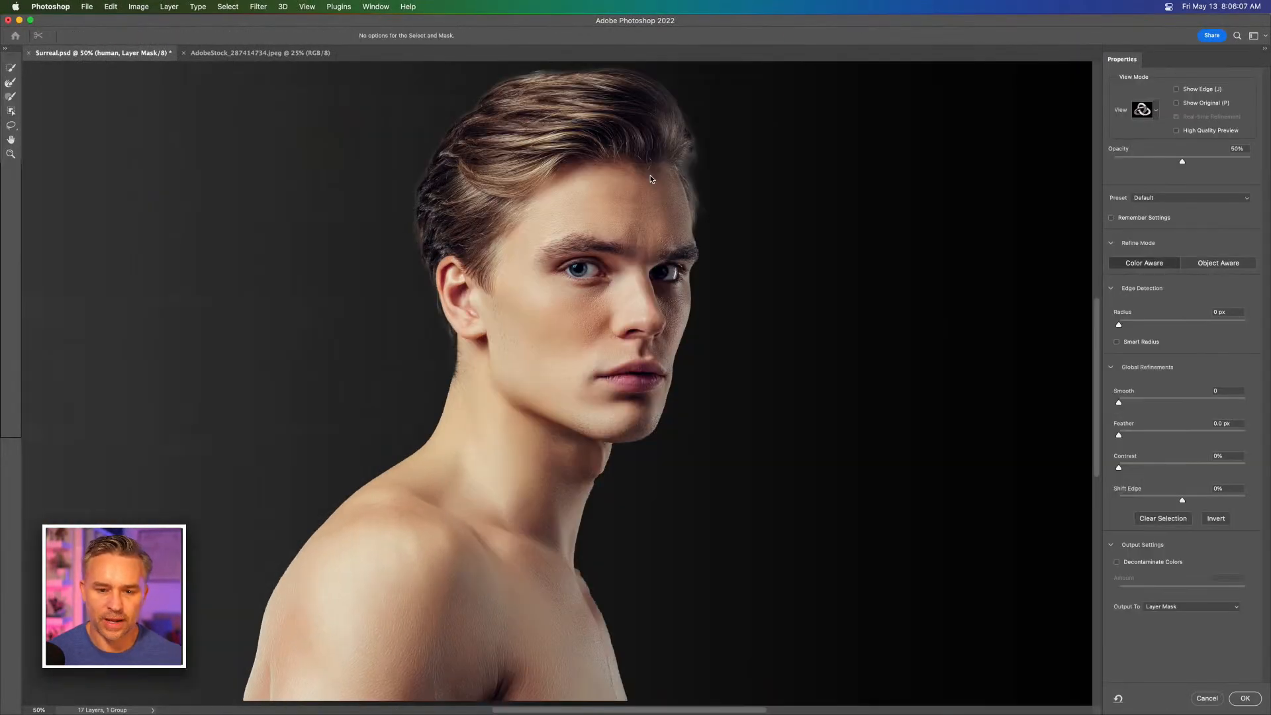
key("super+plus")
key("super+plus")
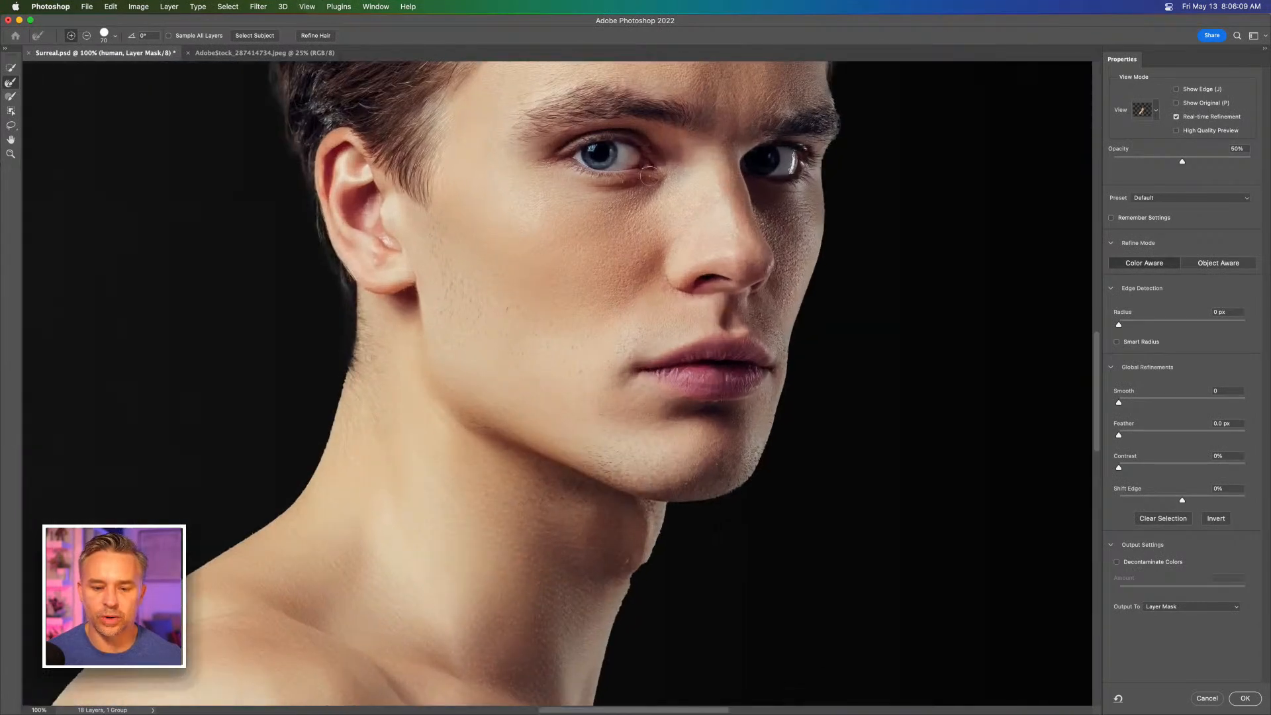
left_click_drag(642, 162, 602, 549)
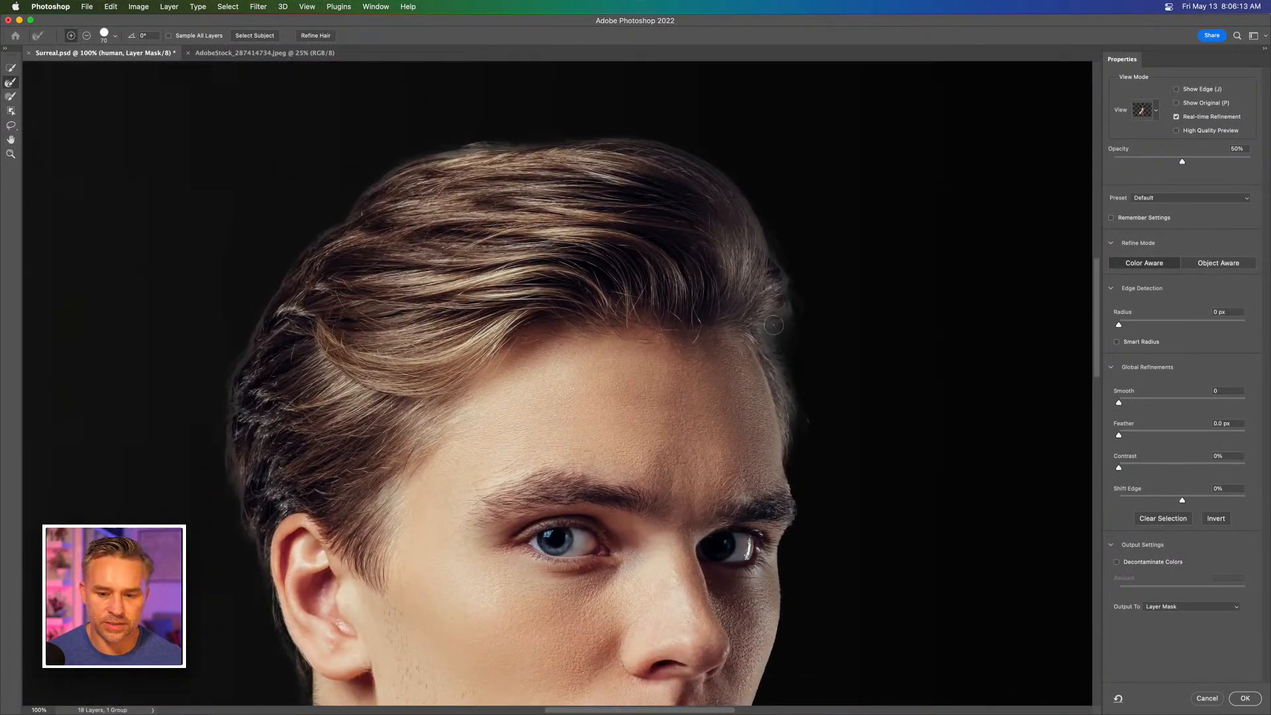
mouse_move(779, 317)
left_mouse_down()
mouse_move(785, 267)
mouse_move(775, 348)
left_mouse_up()
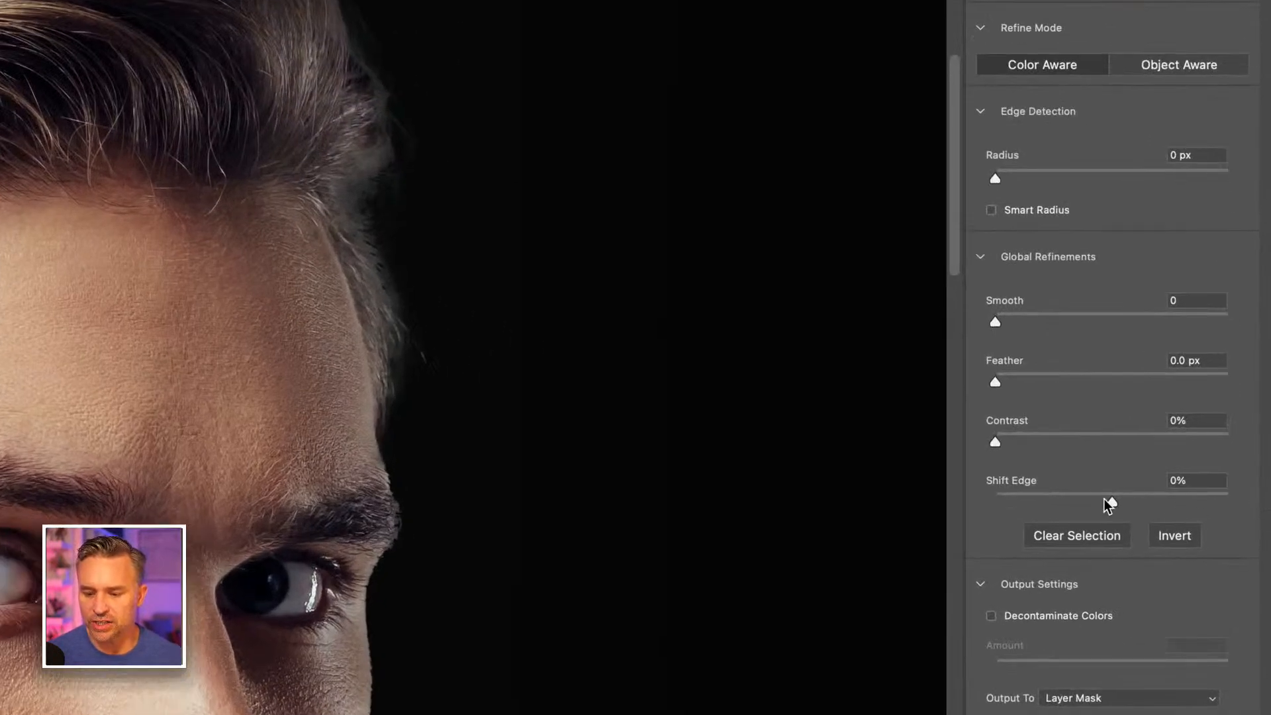
Step: Set Shift Edge to -21%, enable Decontaminate Colors at 100% and output the result to a new layer with layer mask
left_click_drag(1103, 499, 1087, 499)
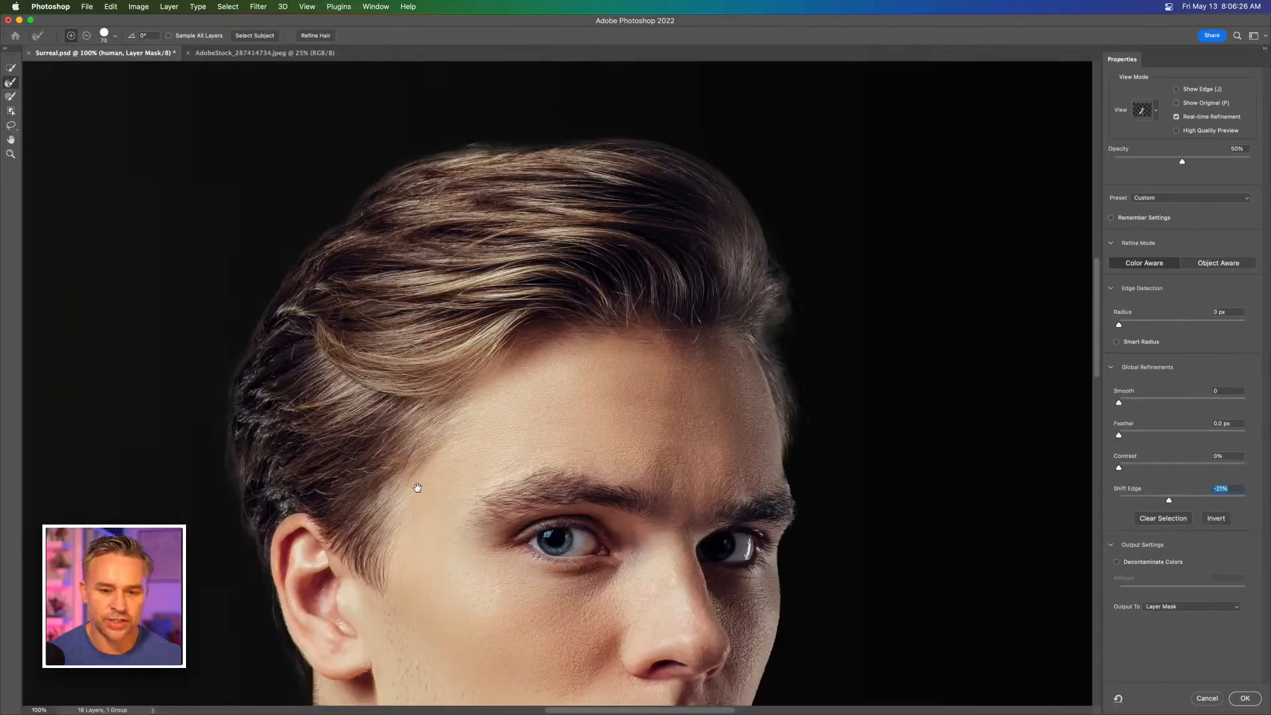
left_click_drag(418, 488, 409, 186)
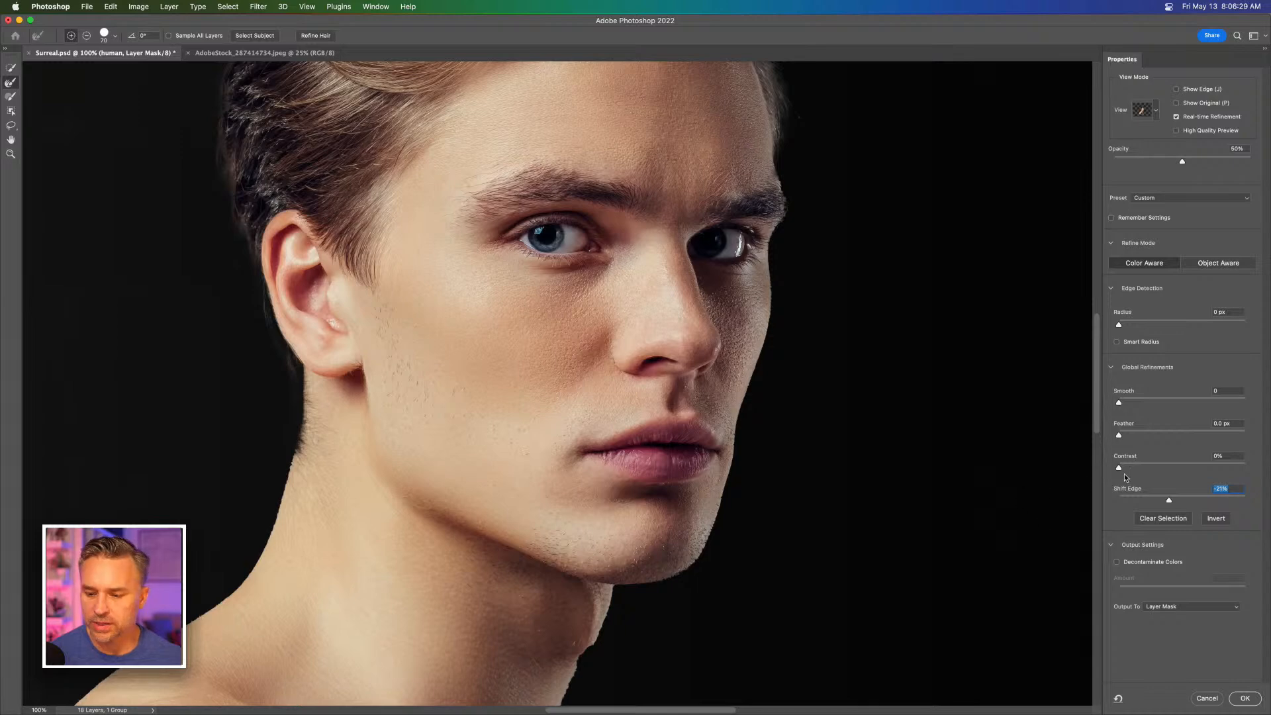
left_click(1119, 562)
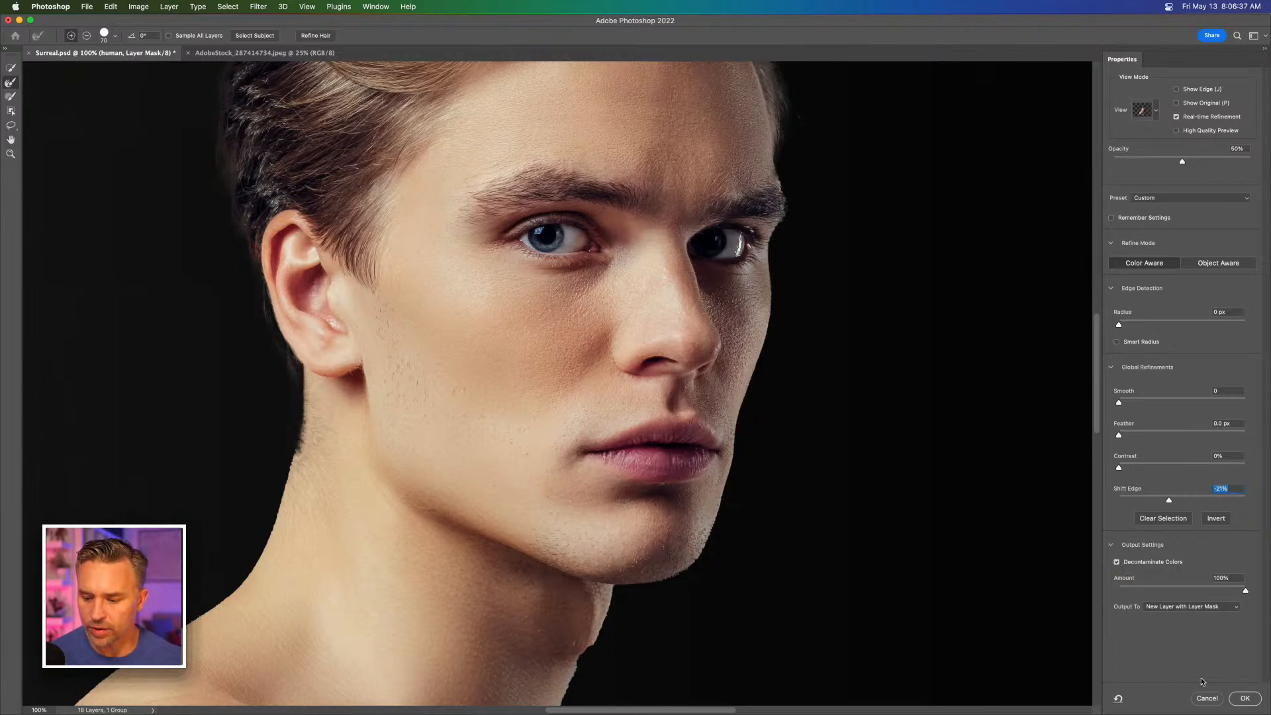
left_click(1171, 605)
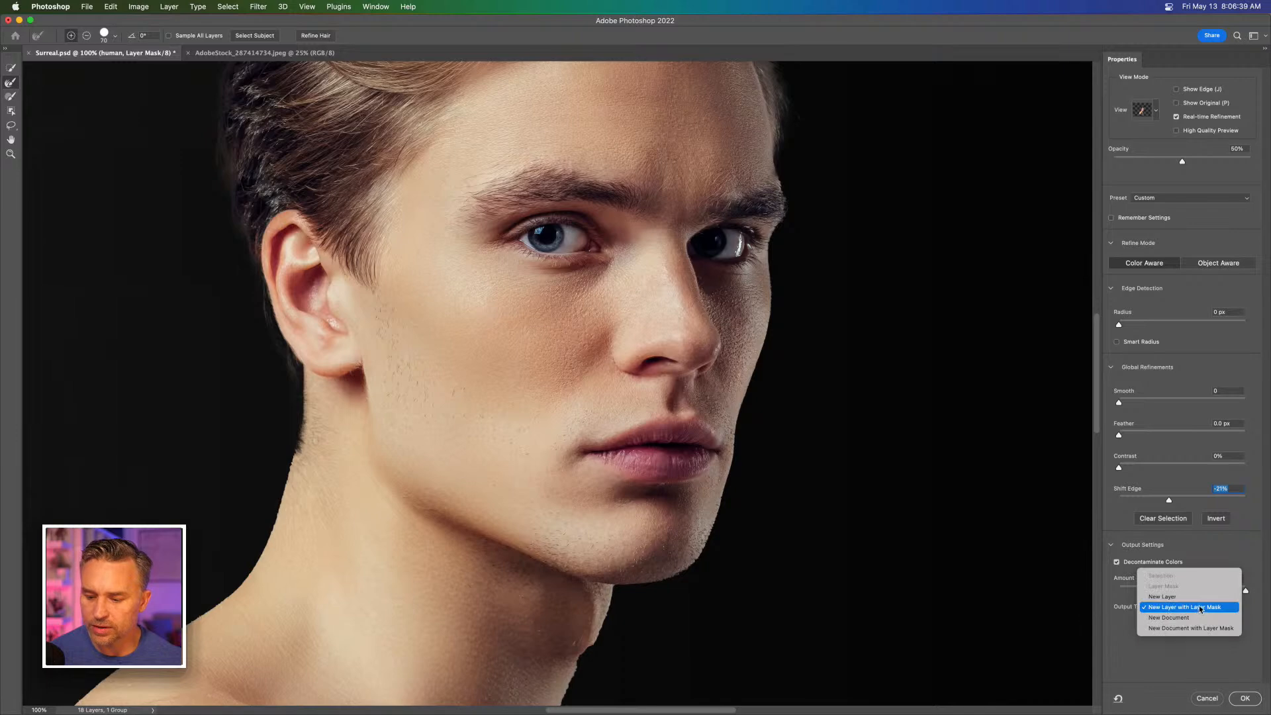
left_click(1185, 608)
left_click(1245, 699)
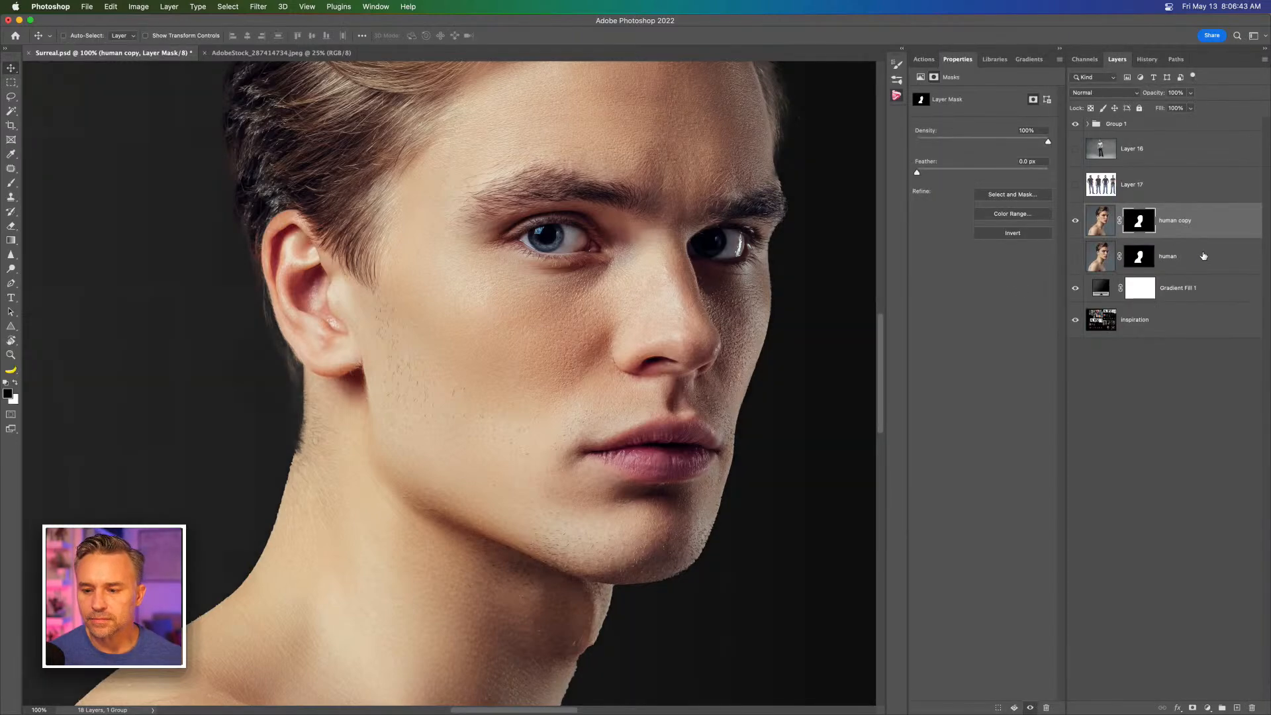
Step: Delete the original human layer and rename the refined copy as human
left_click(1203, 255)
key("Delete")
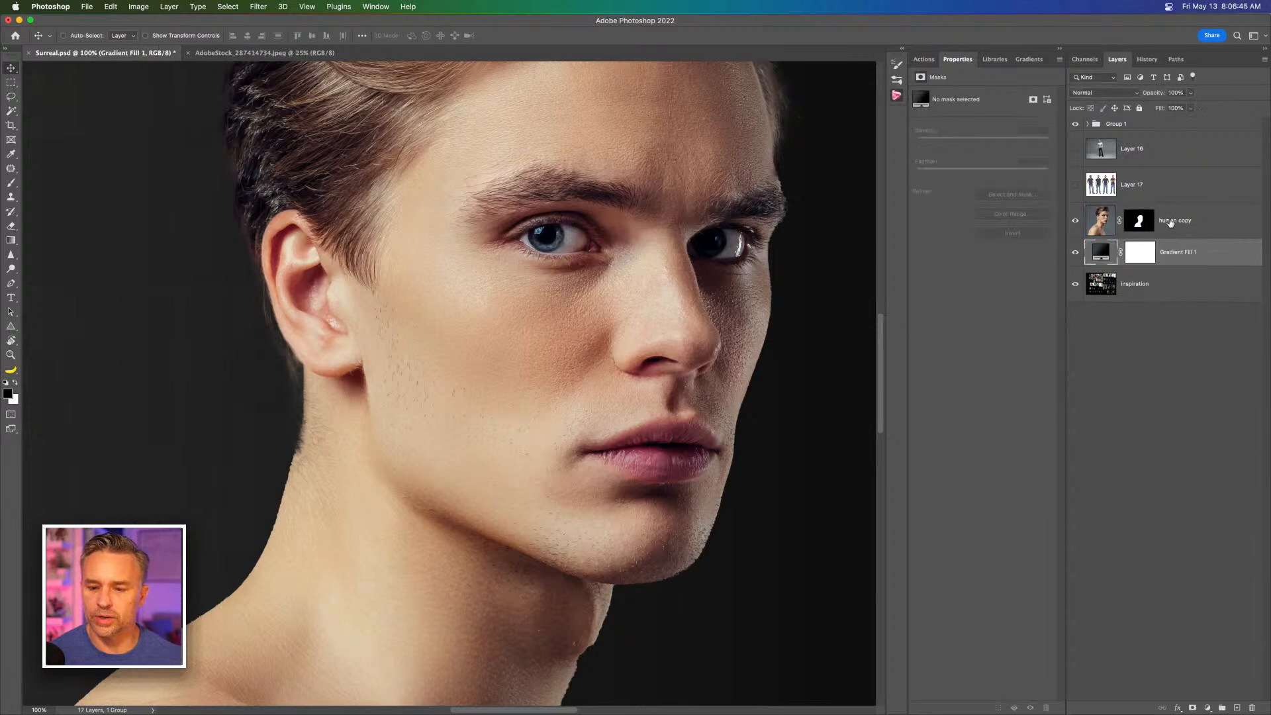
double_click(1176, 220)
key("BackSpace")
key("BackSpace")
key("BackSpace")
key("BackSpace")
key("BackSpace")
key("Return")
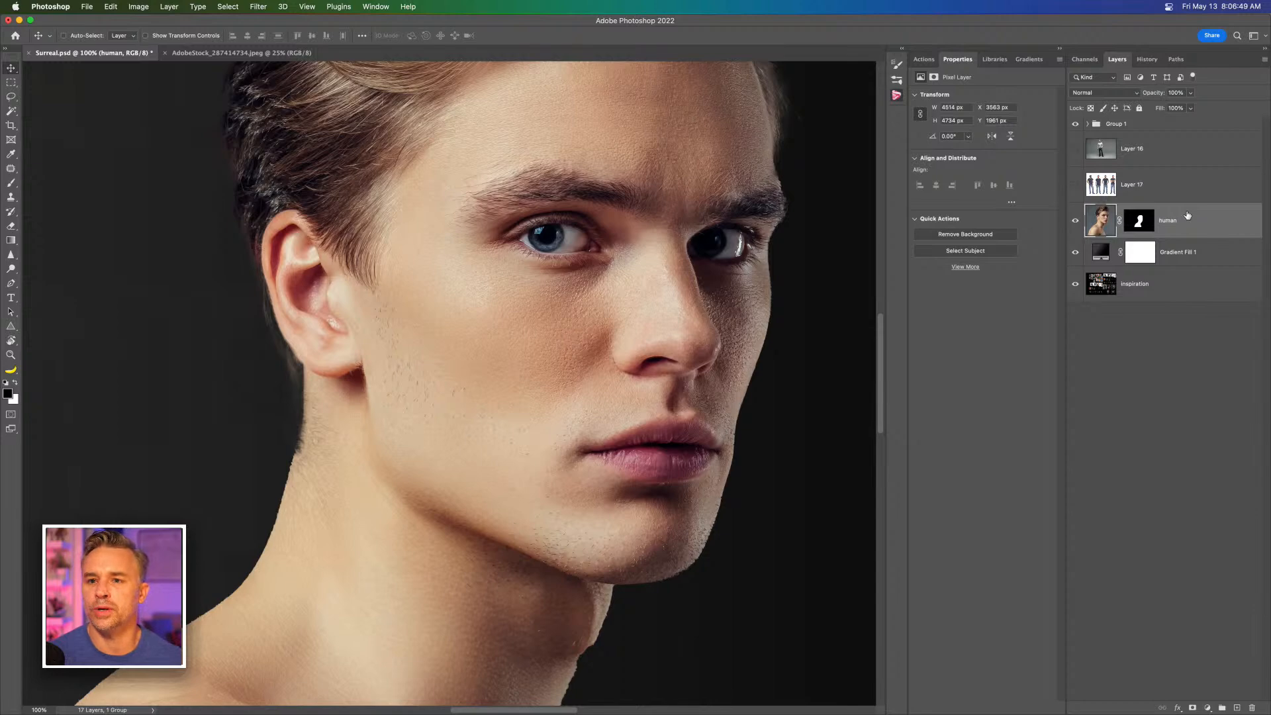
Step: Examine the cutout's edges around the hair, neck and shoulders at different magnifications
key("super+minus")
key("super+minus")
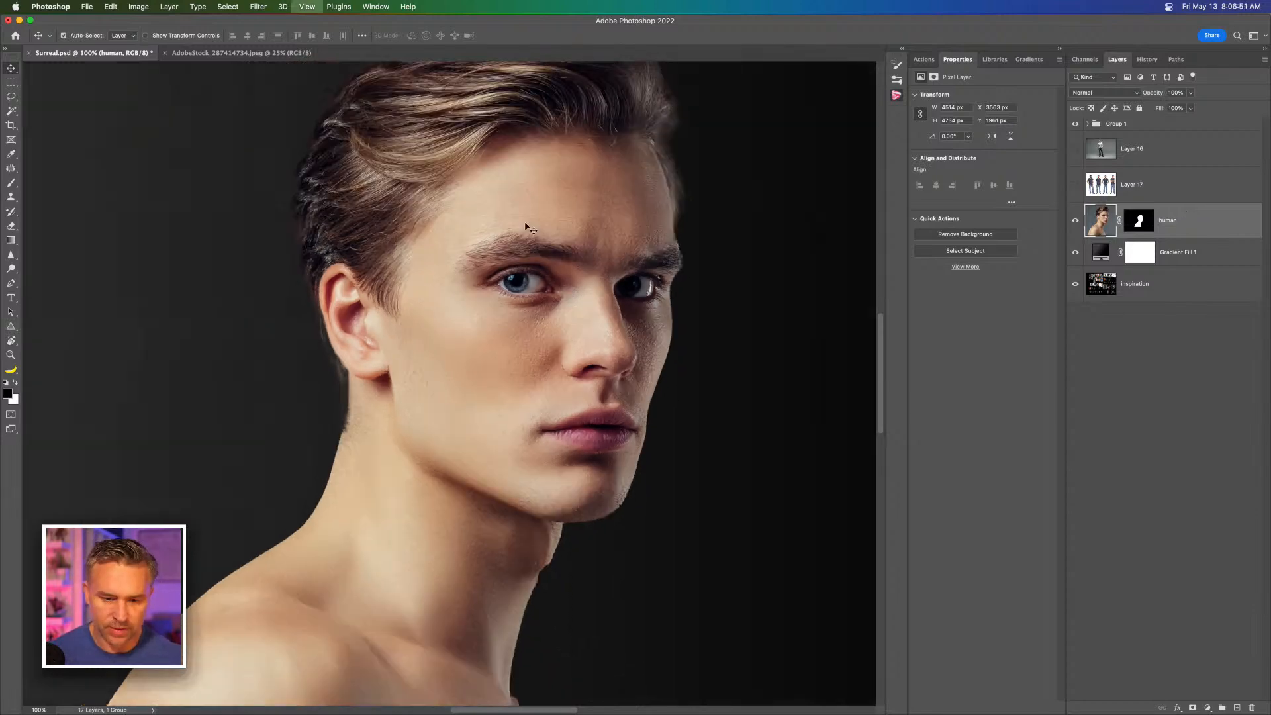
left_click_drag(329, 380, 369, 340)
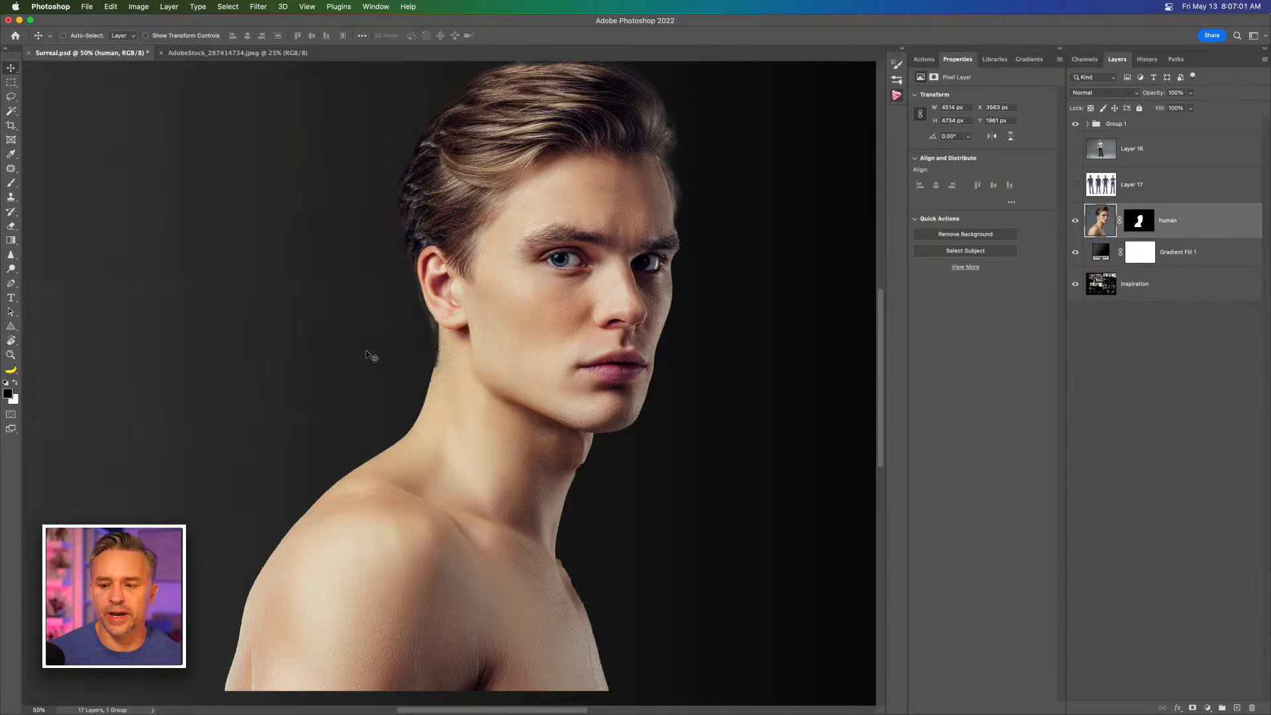
key("super+equal")
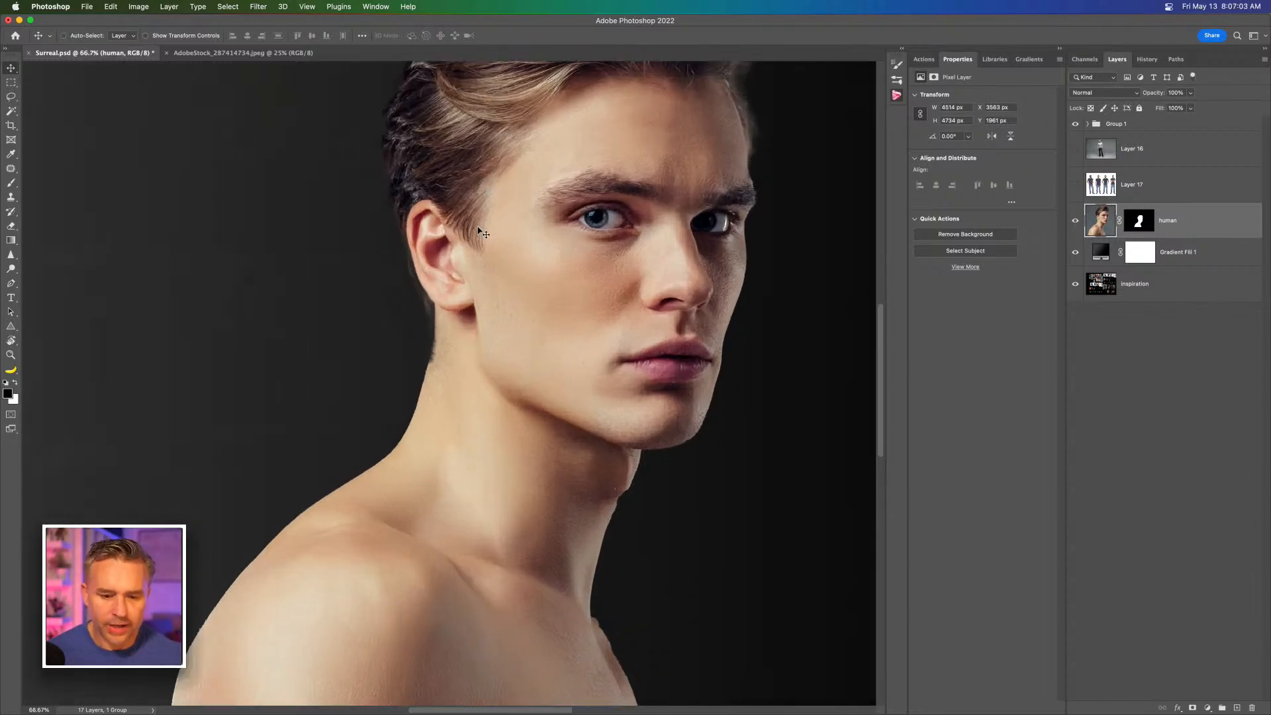
mouse_move(520, 393)
left_mouse_down()
mouse_move(511, 304)
mouse_move(505, 404)
left_mouse_up()
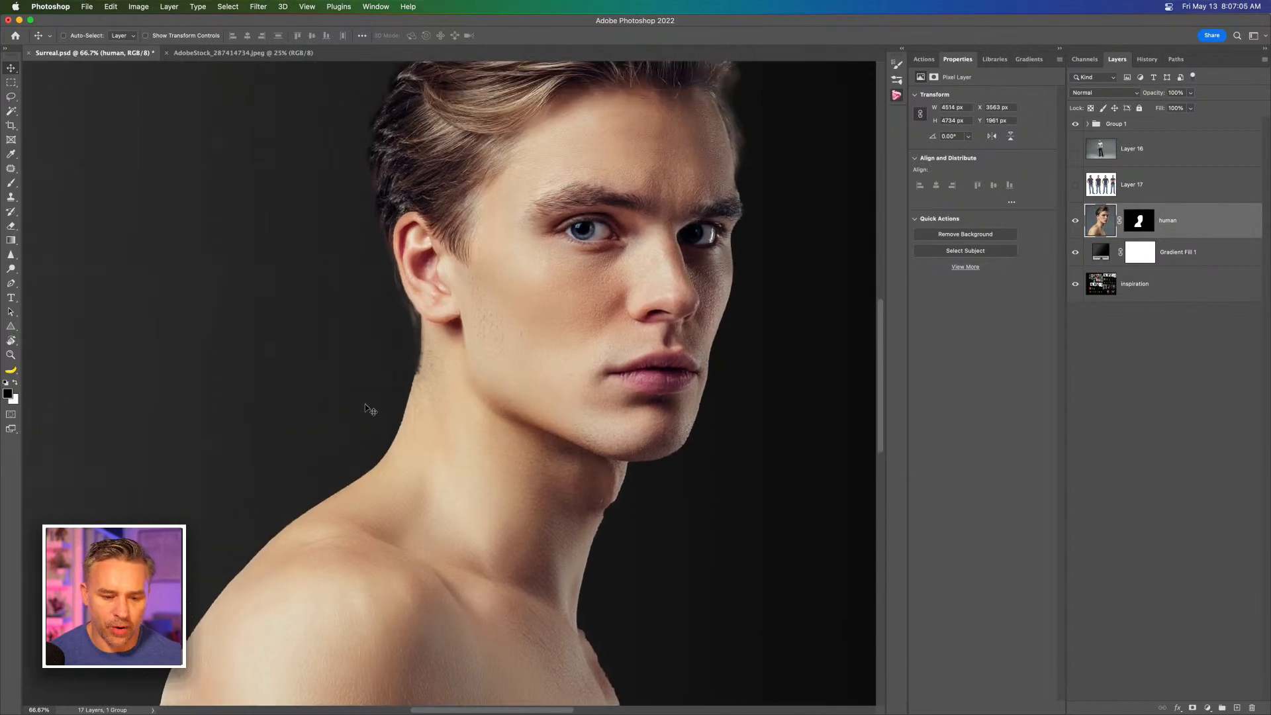
key("super+equal")
left_click_drag(401, 403, 407, 338)
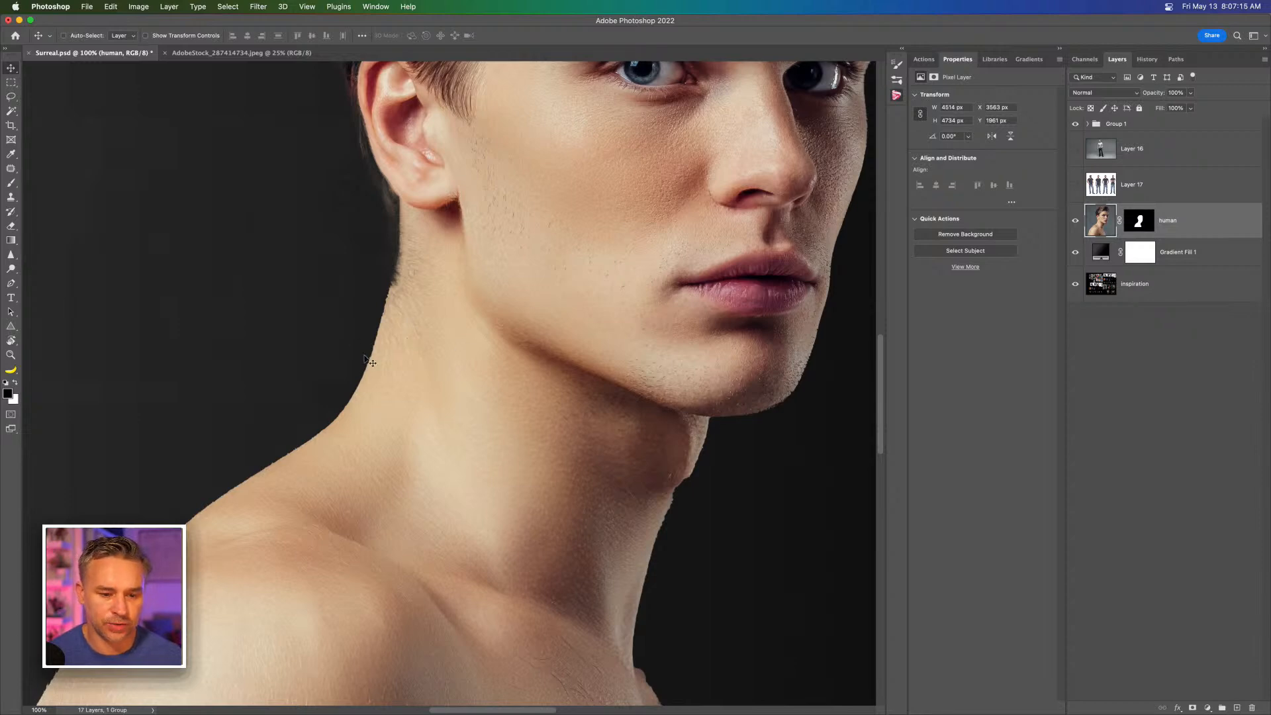
scroll(371, 295, "down", 5)
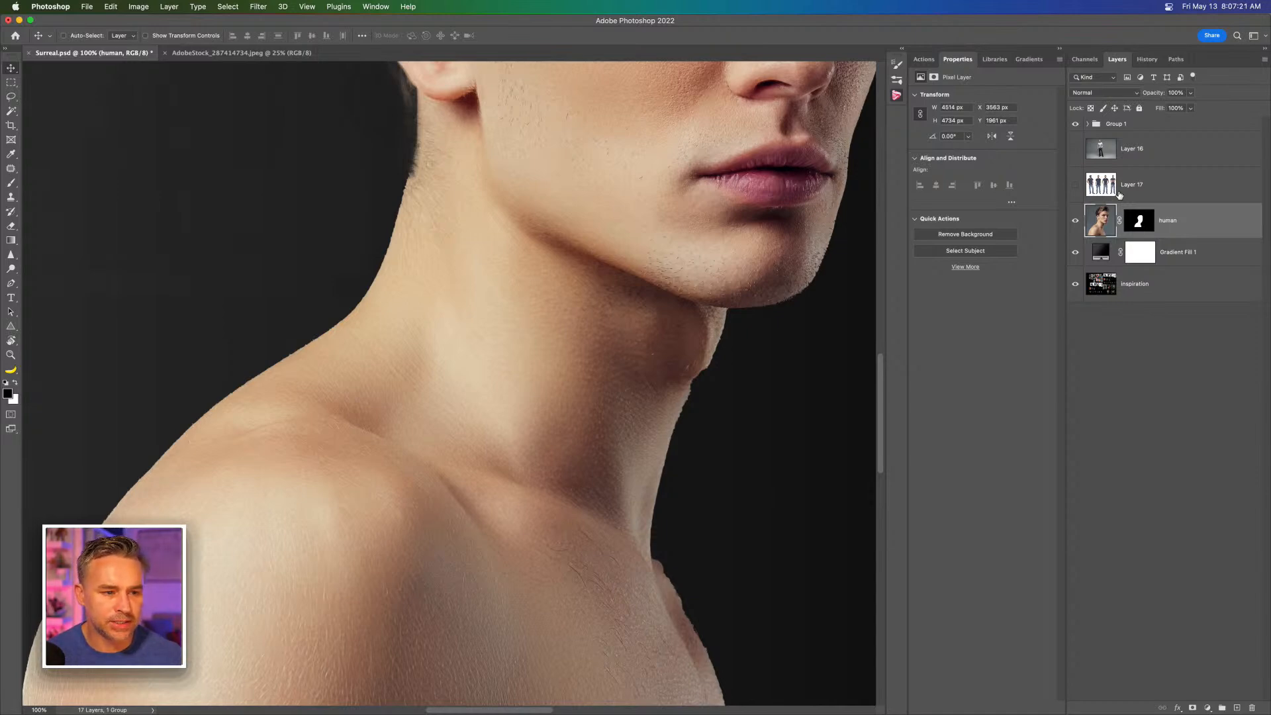
Step: Try to paint a black Brush stroke across the base of the neck directly on the human layer's image
key("b")
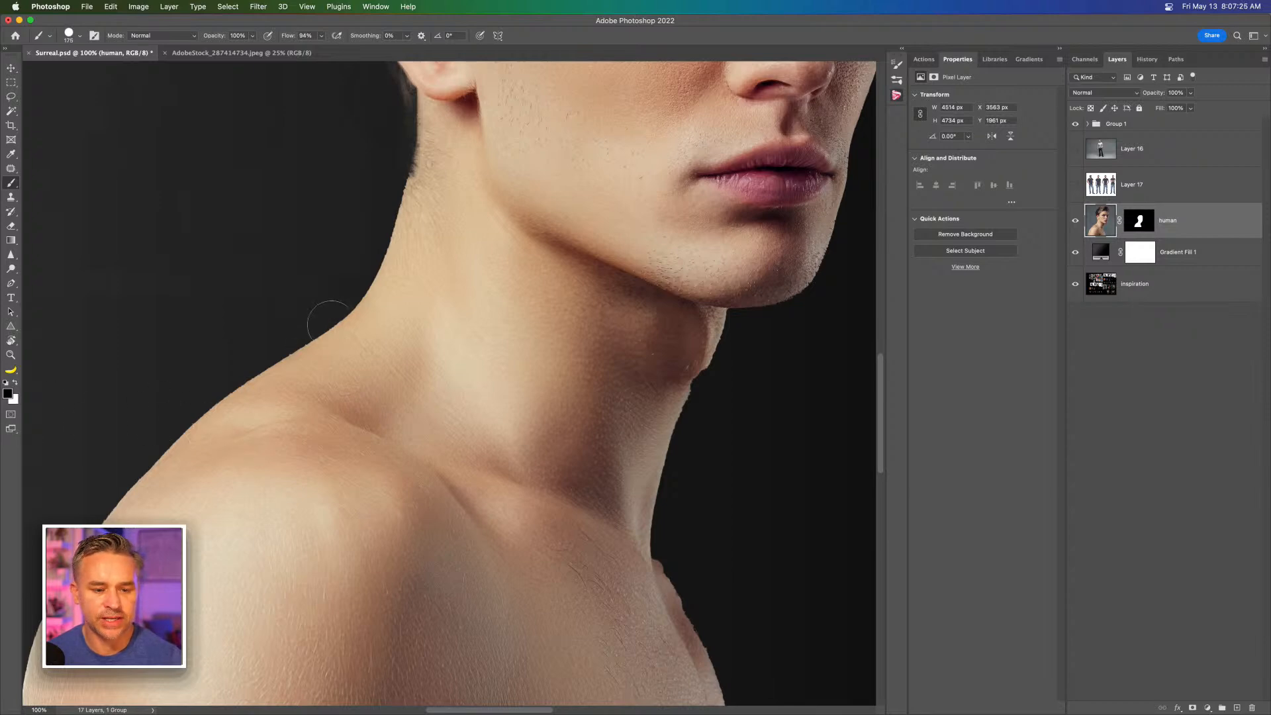
left_click_drag(317, 316, 658, 546)
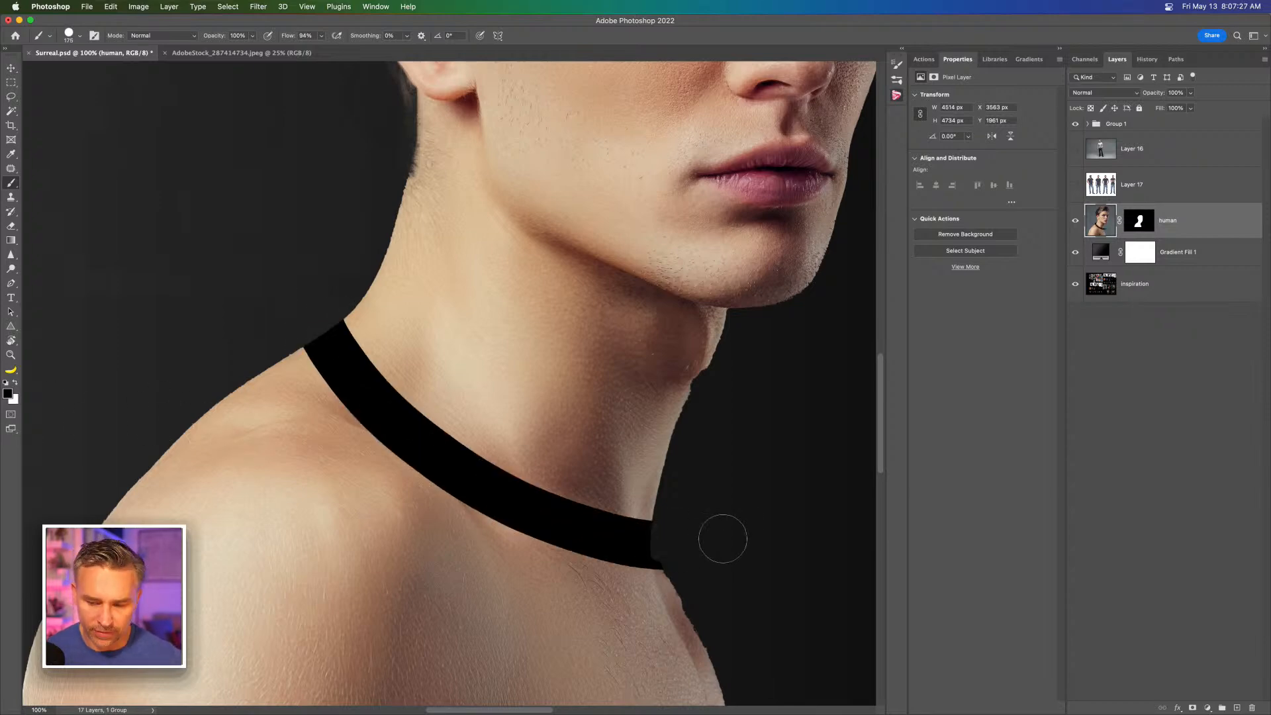
key("super+z")
Step: Target the human layer's mask and paint a curved black stroke across the neck with a smaller brush
left_click(1136, 222)
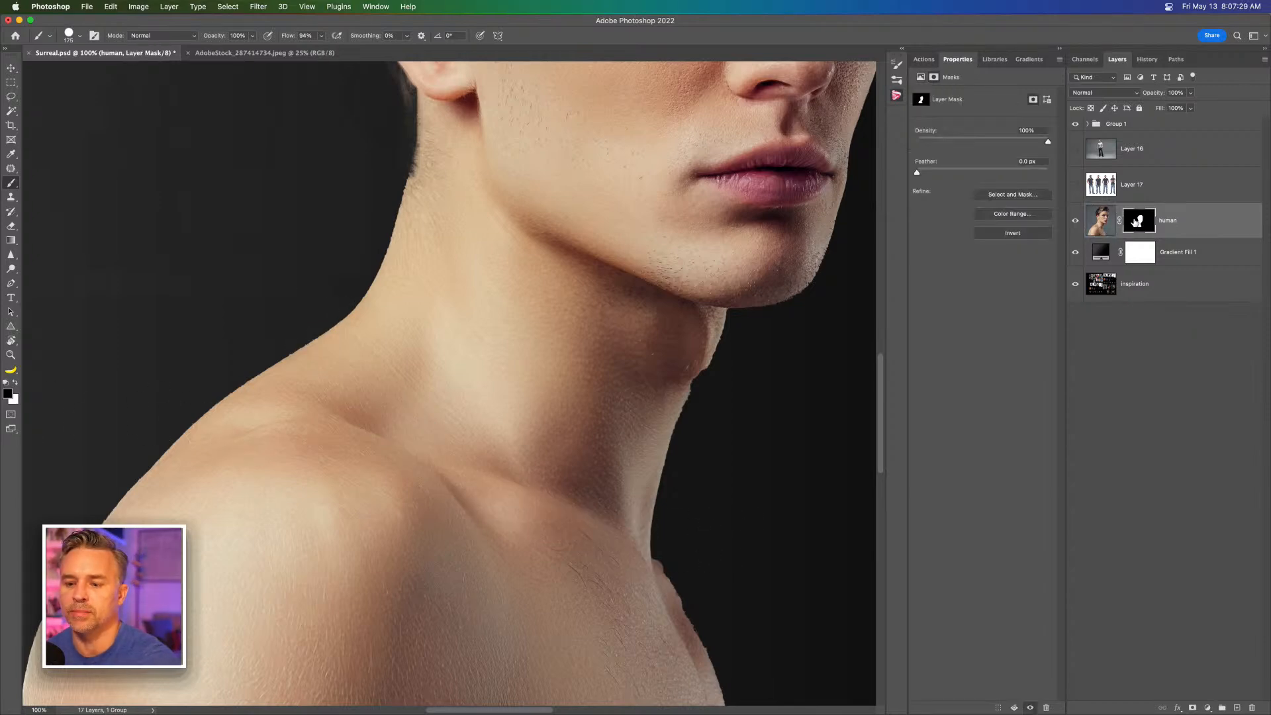
scroll(291, 338, "down", 2)
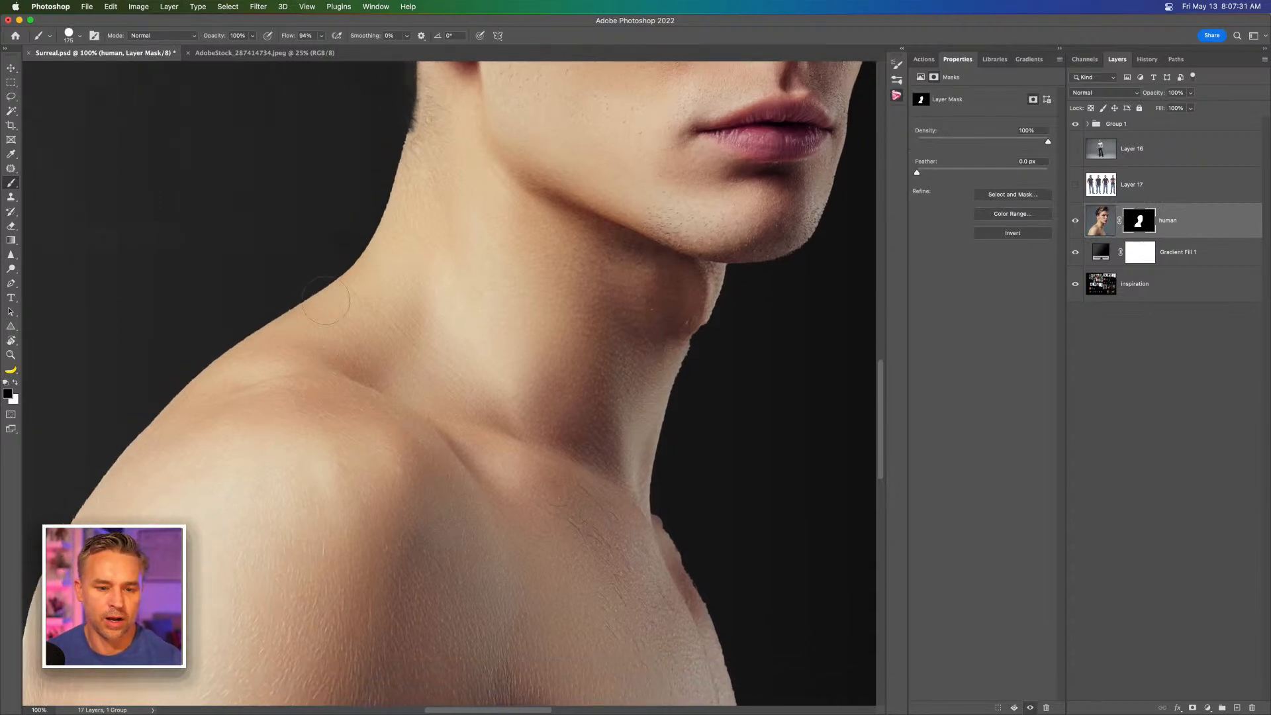
key("bracketleft")
key("bracketleft")
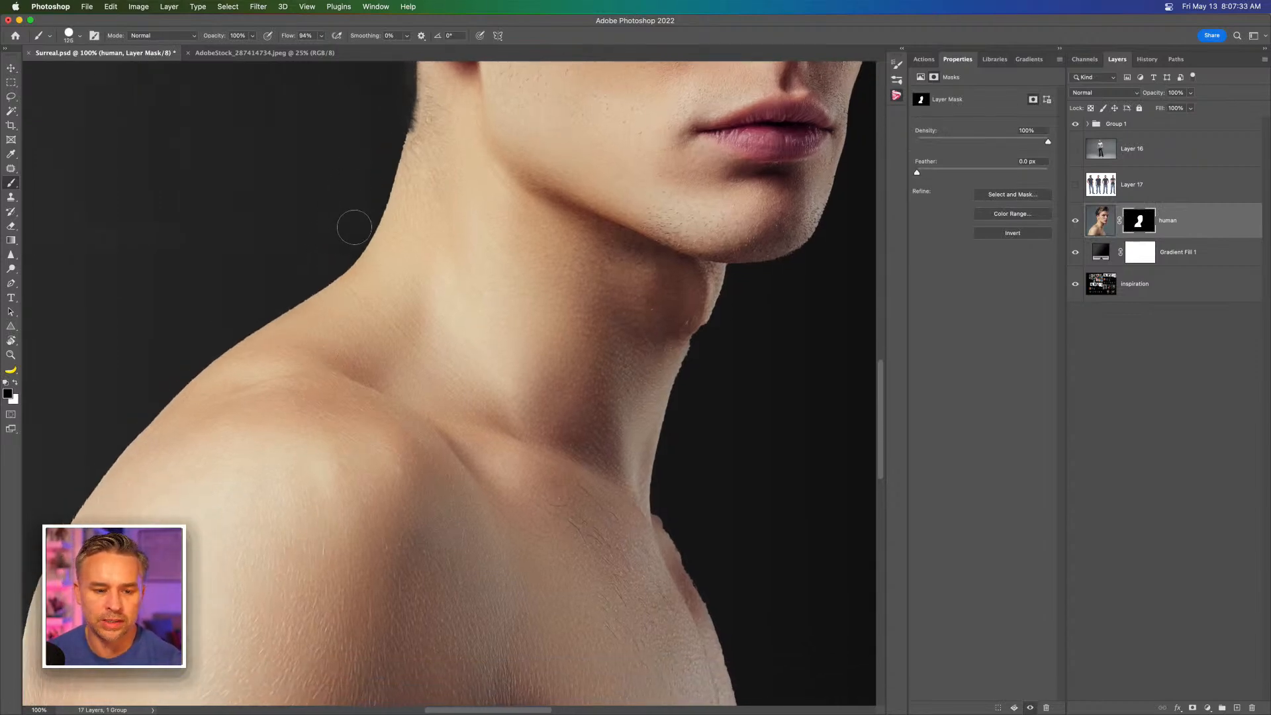
mouse_move(361, 246)
left_mouse_down()
mouse_move(405, 306)
mouse_move(498, 371)
mouse_move(601, 401)
mouse_move(678, 394)
left_mouse_up()
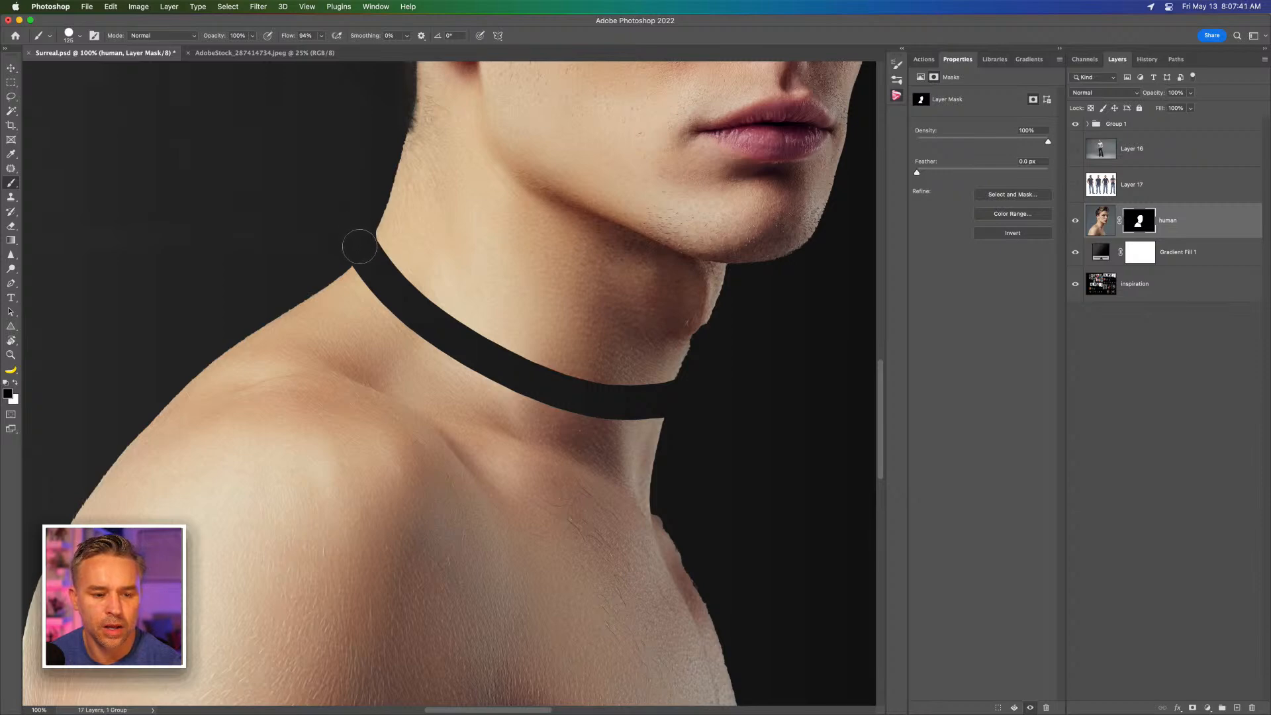
Step: Mask out the shoulders and chest below the neck cut, enlarging the brush to 300 px
mouse_move(333, 237)
left_mouse_down()
mouse_move(366, 280)
mouse_move(498, 368)
mouse_move(694, 440)
mouse_move(637, 440)
mouse_move(662, 458)
mouse_move(634, 467)
mouse_move(423, 362)
mouse_move(294, 253)
mouse_move(370, 409)
mouse_move(684, 546)
left_mouse_up()
key("bracketright")
key("bracketright")
key("bracketright")
key("bracketright")
key("bracketright")
mouse_move(395, 523)
left_mouse_down()
mouse_move(468, 448)
mouse_move(420, 367)
left_mouse_up()
mouse_move(678, 380)
left_mouse_down()
mouse_move(542, 360)
mouse_move(610, 459)
mouse_move(355, 264)
mouse_move(384, 293)
mouse_move(483, 639)
mouse_move(285, 361)
mouse_move(254, 486)
mouse_move(136, 445)
mouse_move(60, 490)
mouse_move(23, 644)
left_mouse_up()
Step: Trim the neck's lower edge and back corner on the mask with a 150 px brush
scroll(229, 573, "up", 10)
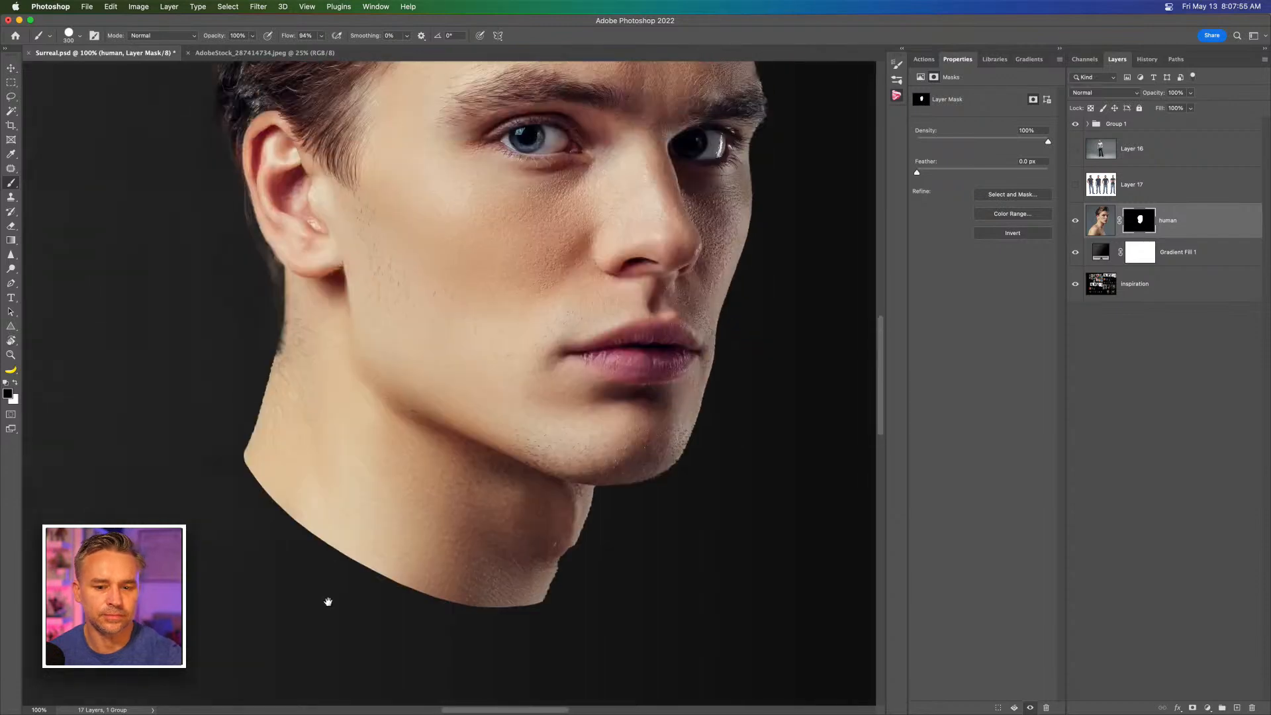
scroll(370, 654, "down", 3)
scroll(370, 654, "left", 2)
key("bracketleft")
key("bracketleft")
key("bracketleft")
key("bracketleft")
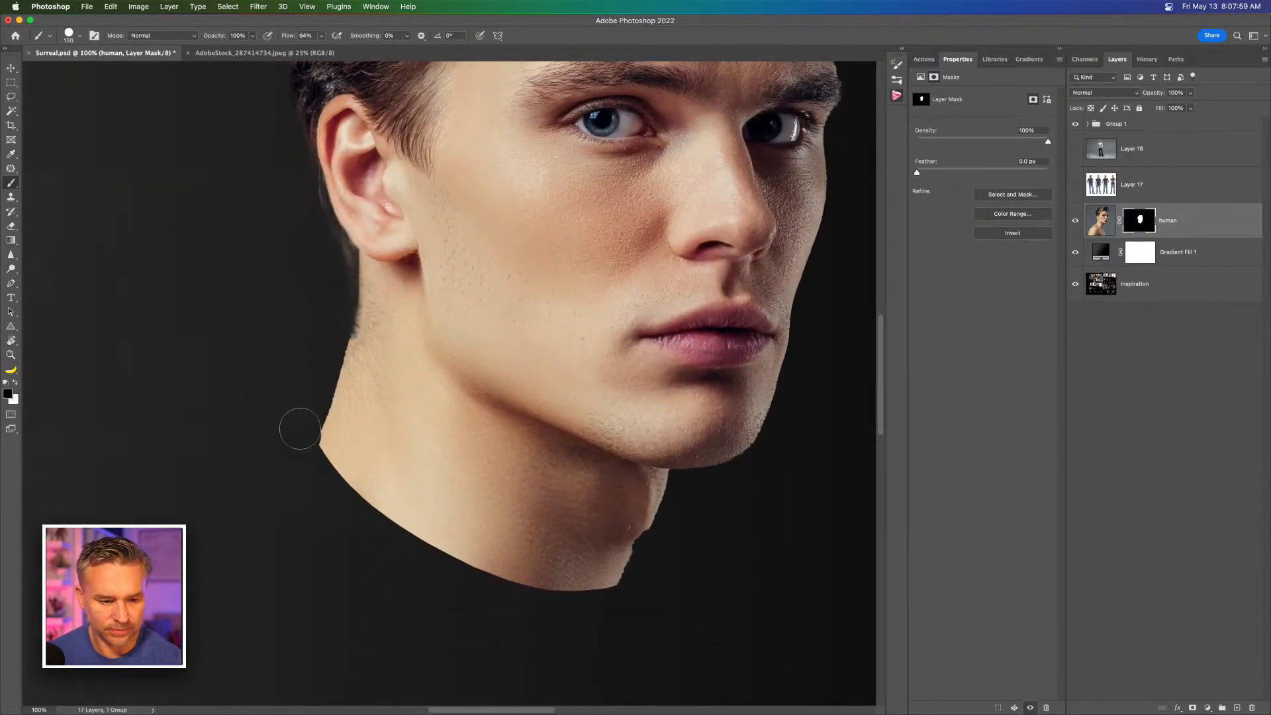
mouse_move(304, 446)
left_mouse_down()
mouse_move(381, 511)
mouse_move(501, 570)
mouse_move(588, 586)
mouse_move(661, 569)
left_mouse_up()
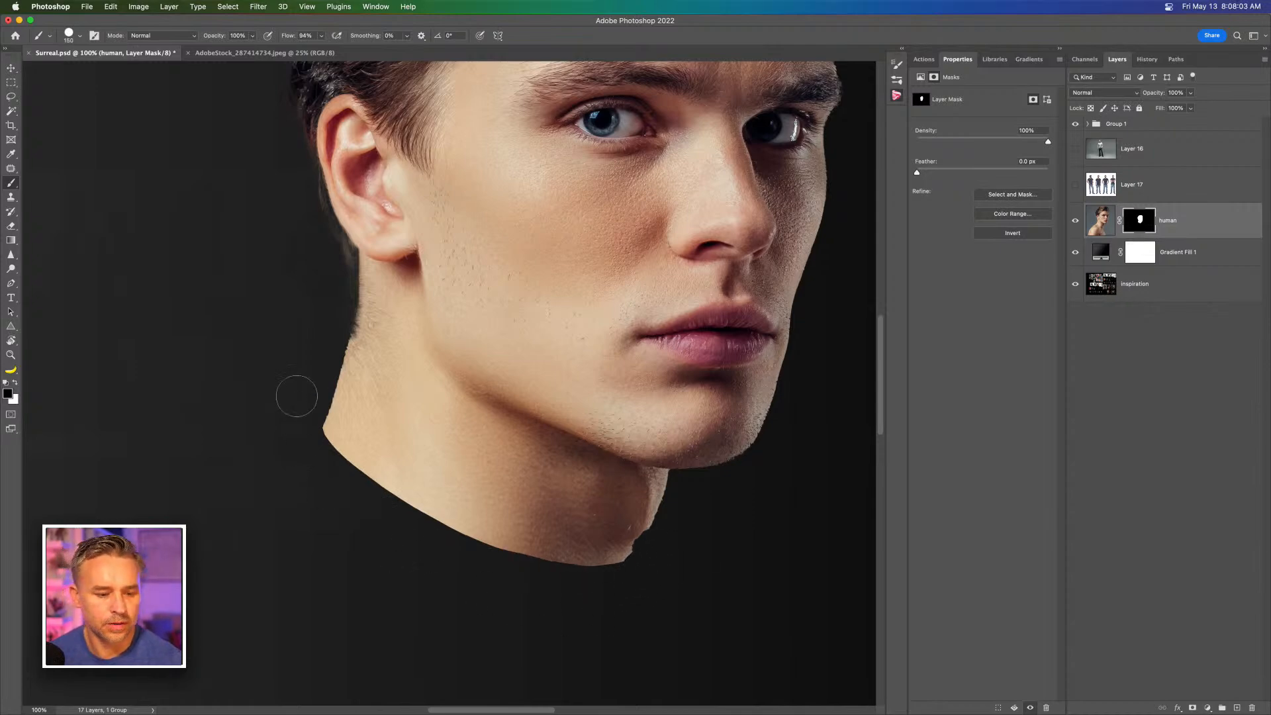
mouse_move(305, 440)
left_mouse_down()
mouse_move(308, 396)
mouse_move(305, 425)
mouse_move(340, 482)
mouse_move(318, 369)
left_mouse_up()
key("super+z")
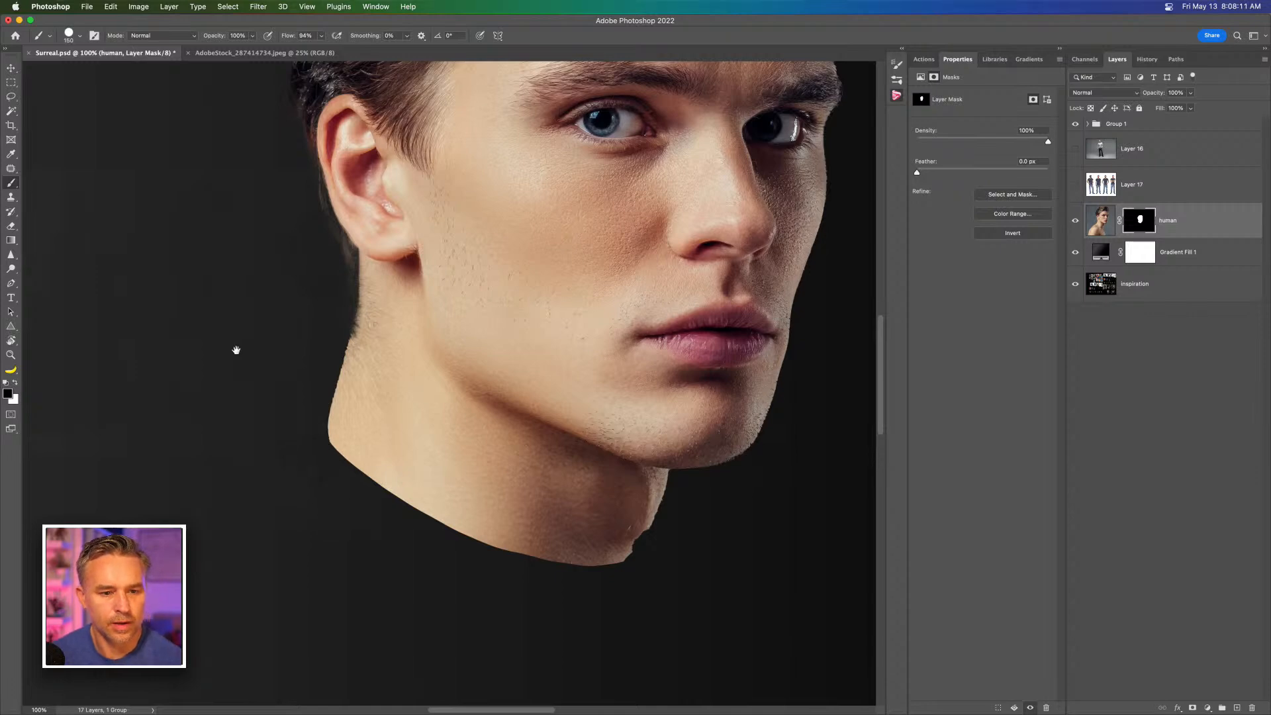
Step: Set the brush's Smoothing to 50%
left_click_drag(239, 346, 258, 371)
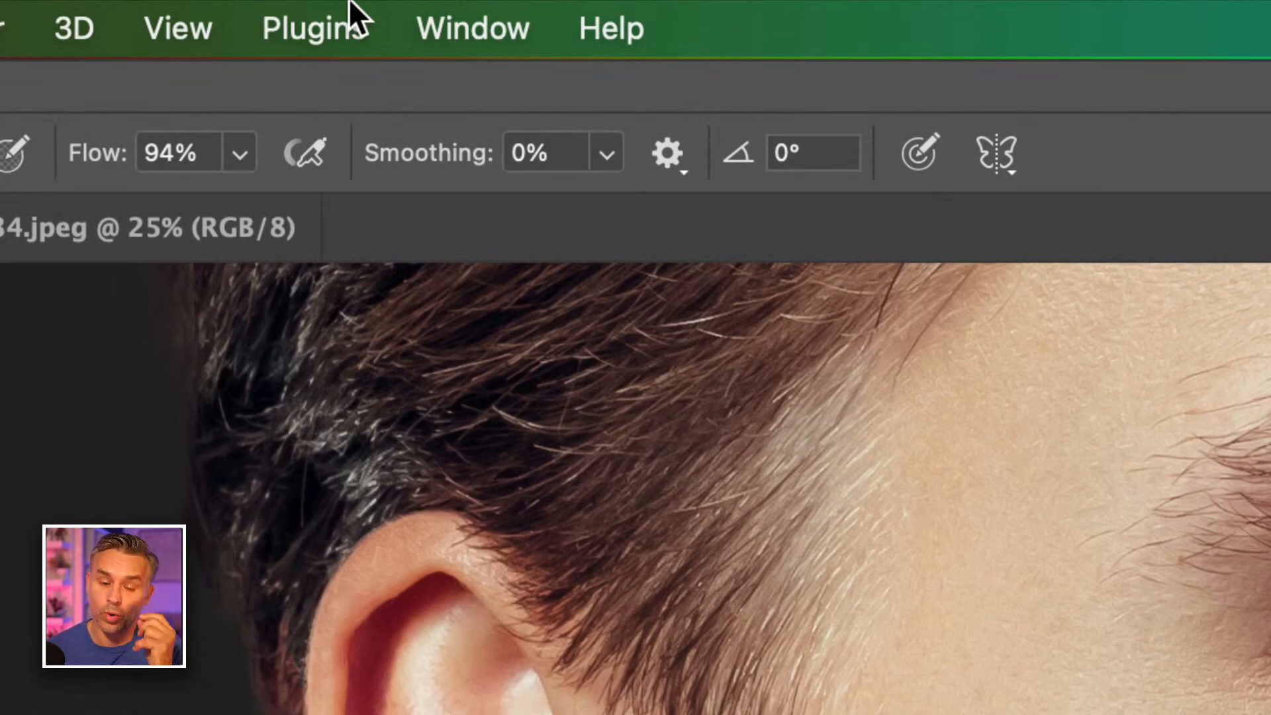
left_click(606, 156)
left_click(661, 205)
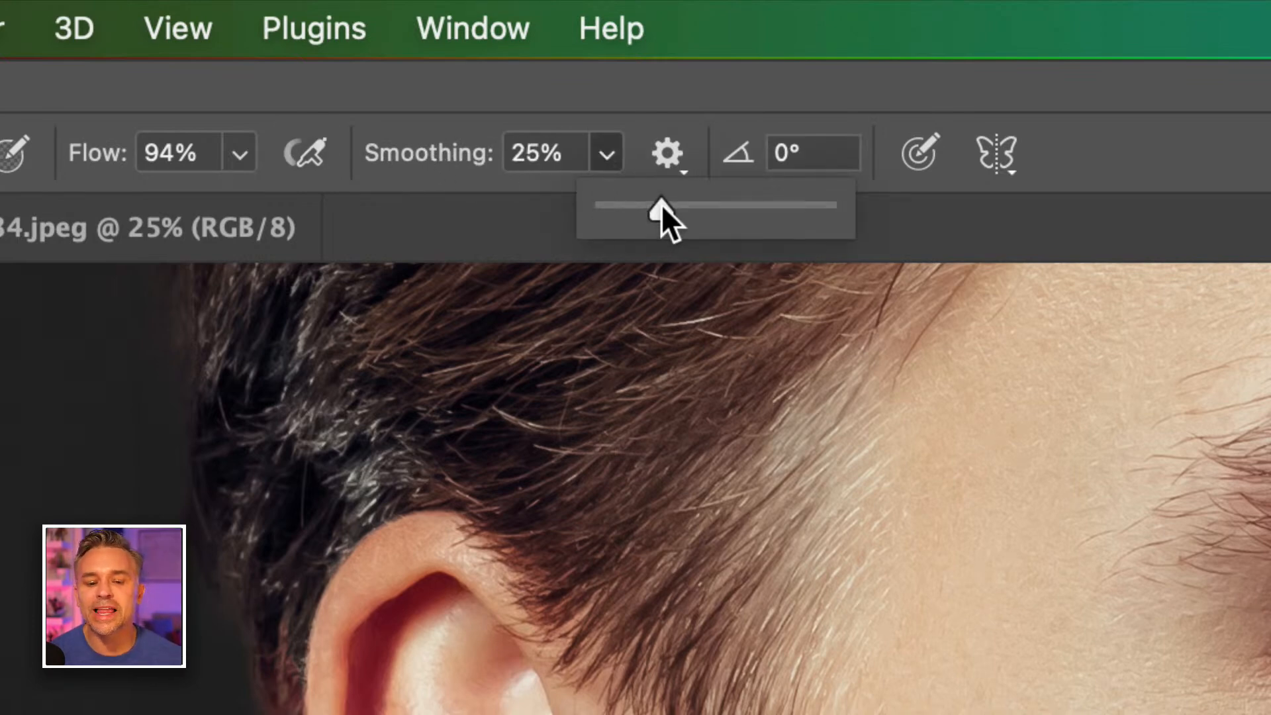
left_click_drag(657, 211, 688, 211)
left_click_drag(700, 212, 716, 209)
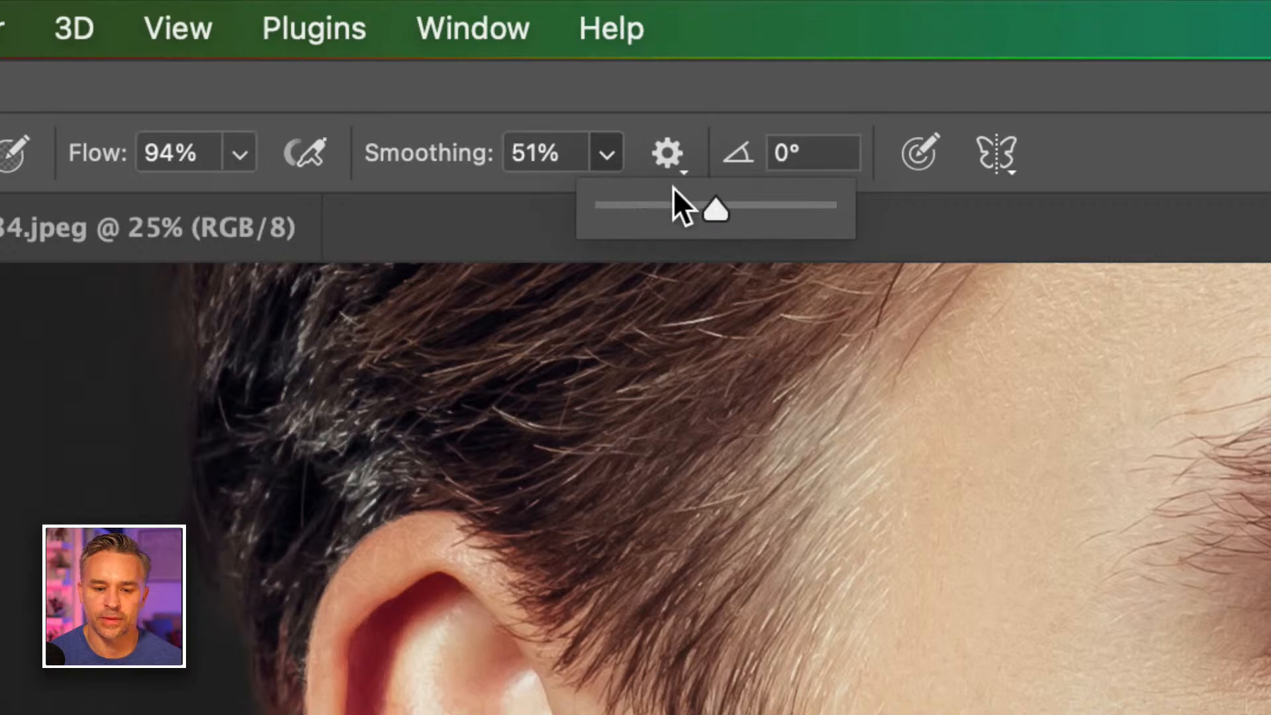
left_click(565, 153)
type("50")
key("Return")
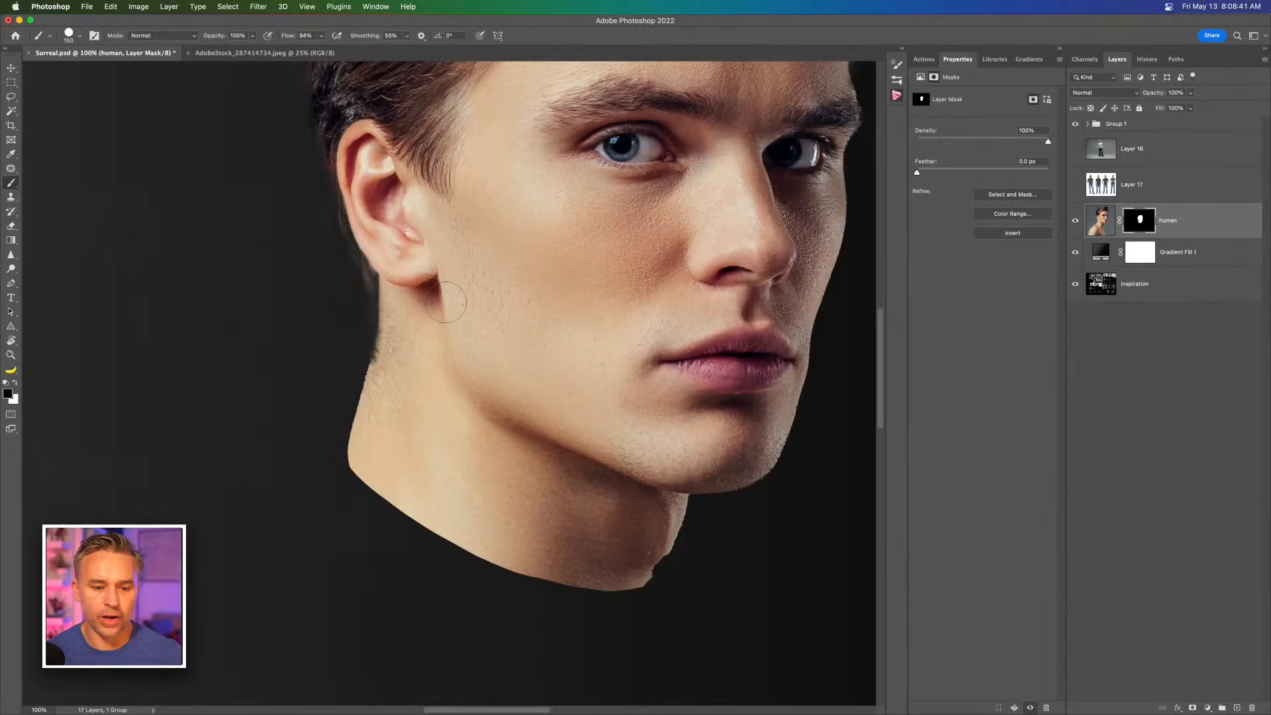
left_click_drag(349, 315, 677, 520)
key("super+z")
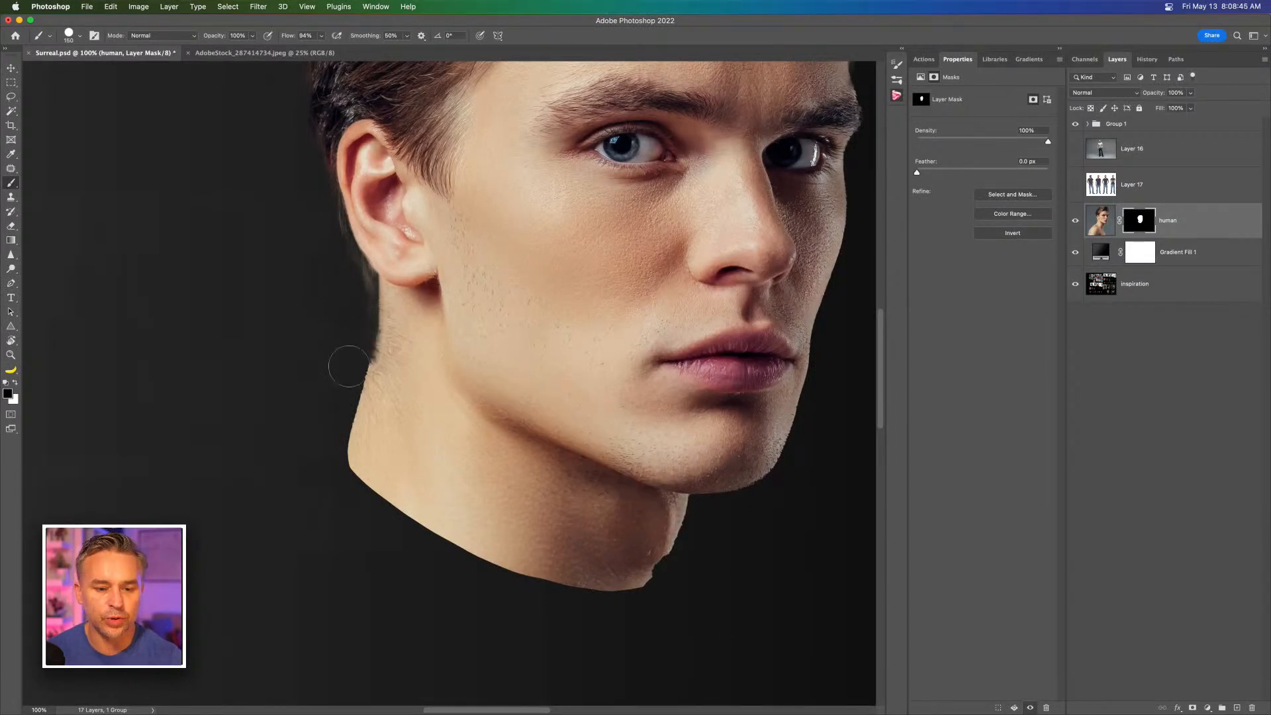
left_click_drag(342, 344, 604, 365)
key("super+z")
mouse_move(357, 477)
left_mouse_down()
mouse_move(604, 594)
mouse_move(743, 545)
left_mouse_up()
key("super+z")
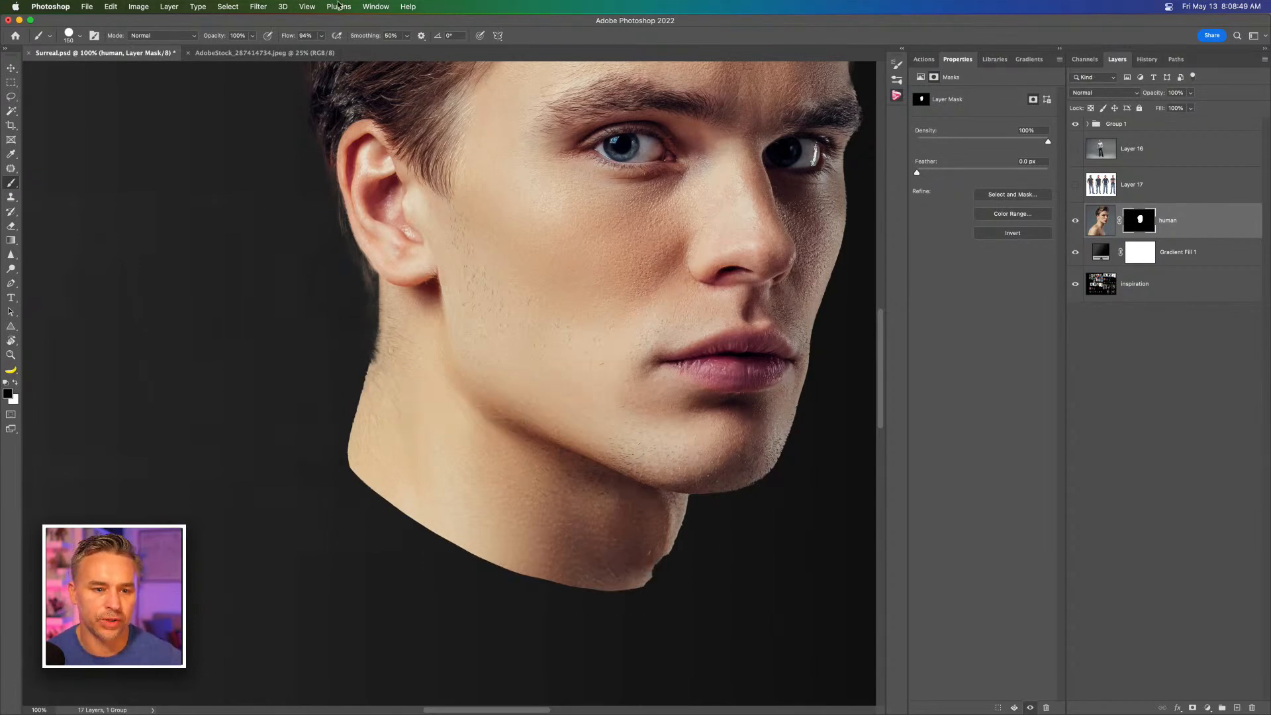
Step: Set the brush's Smoothing to 100% and trim the neck's lower edge on the mask into one smooth curve
left_click_drag(370, 36, 845, 59)
mouse_move(357, 274)
left_mouse_down()
mouse_move(490, 278)
mouse_move(346, 577)
left_mouse_up()
key("super+z")
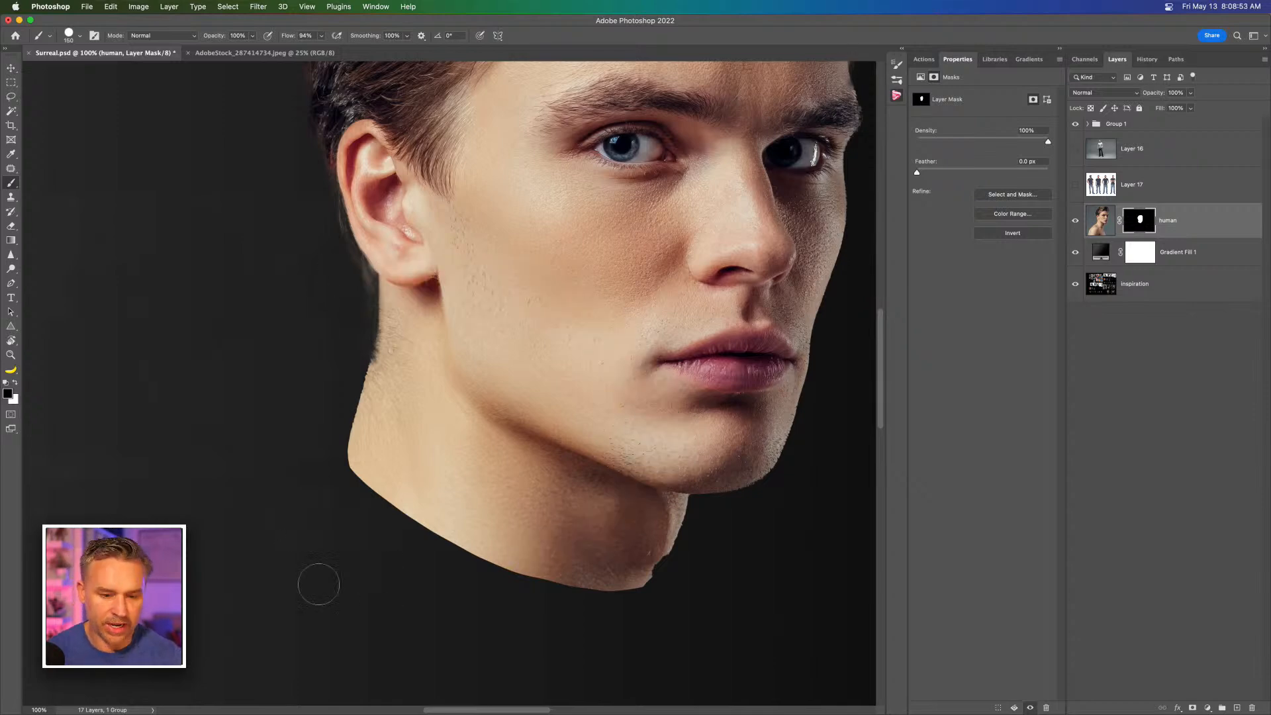
mouse_move(324, 364)
left_mouse_down()
mouse_move(396, 506)
mouse_move(532, 568)
mouse_move(644, 577)
mouse_move(746, 489)
left_mouse_up()
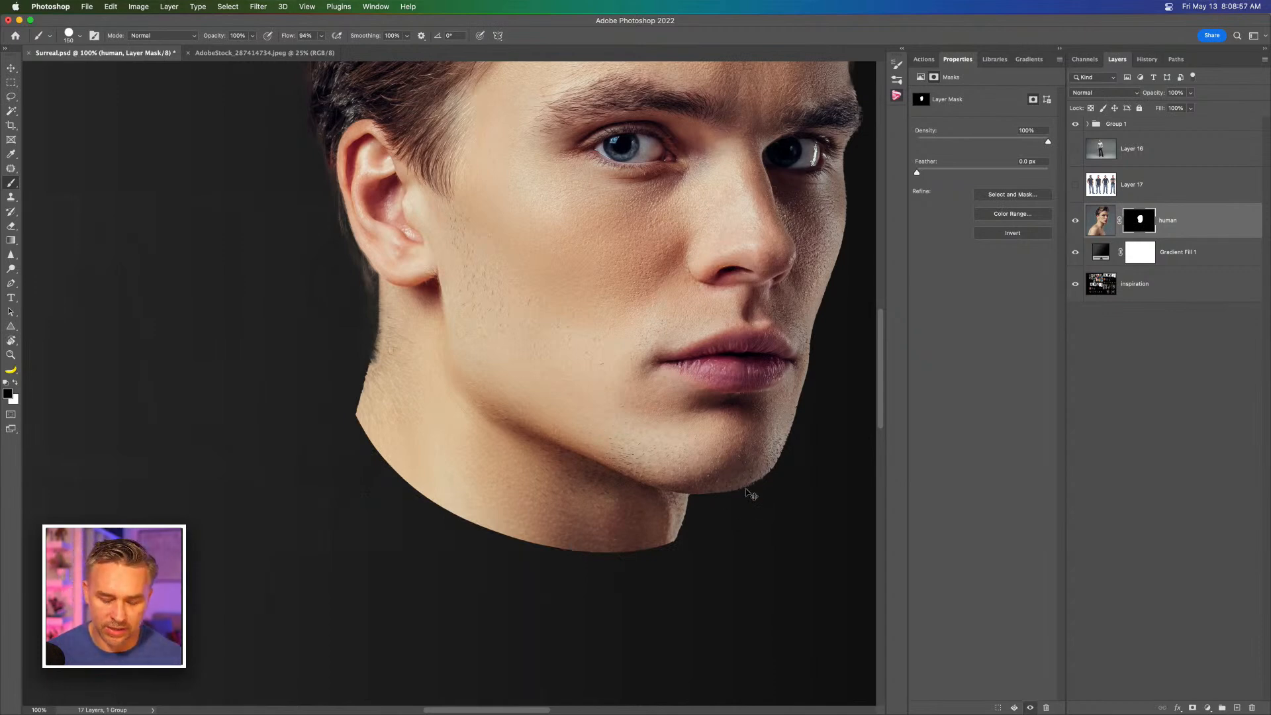
key("super+minus")
key("super+minus")
left_click_drag(226, 313, 206, 406)
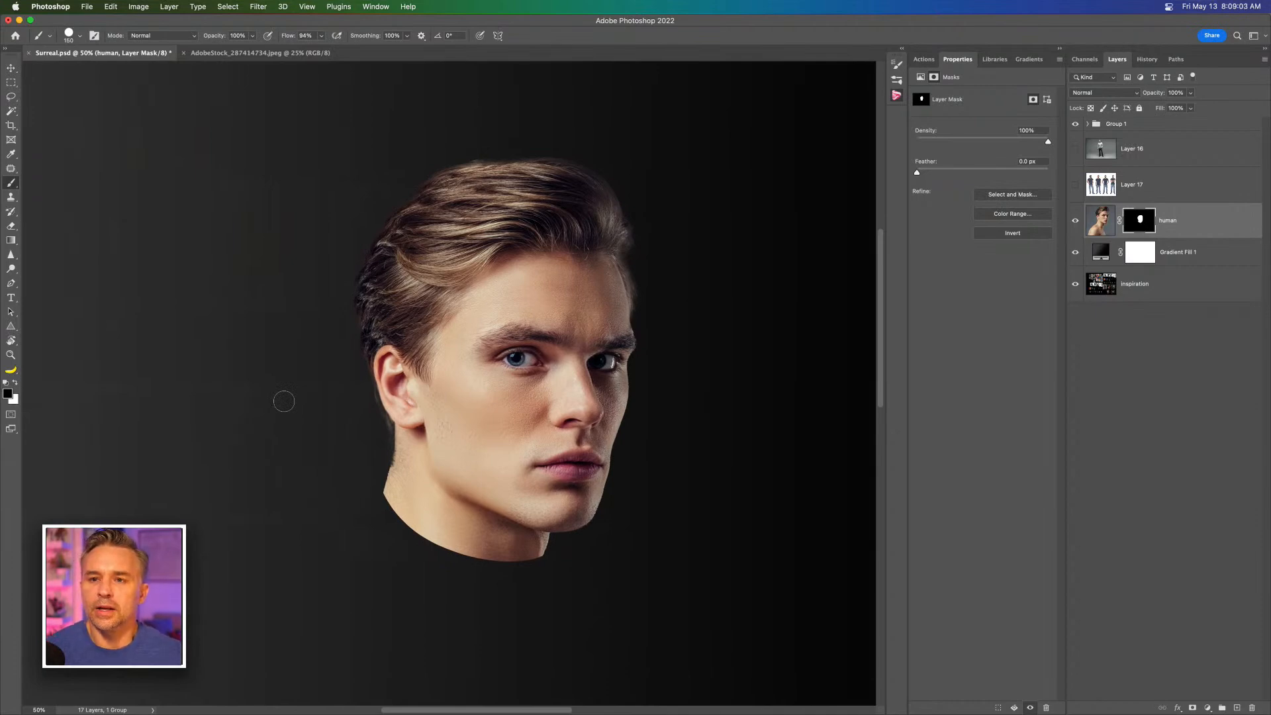
Step: Convert the masked human layer to a smart object
left_click(10, 68)
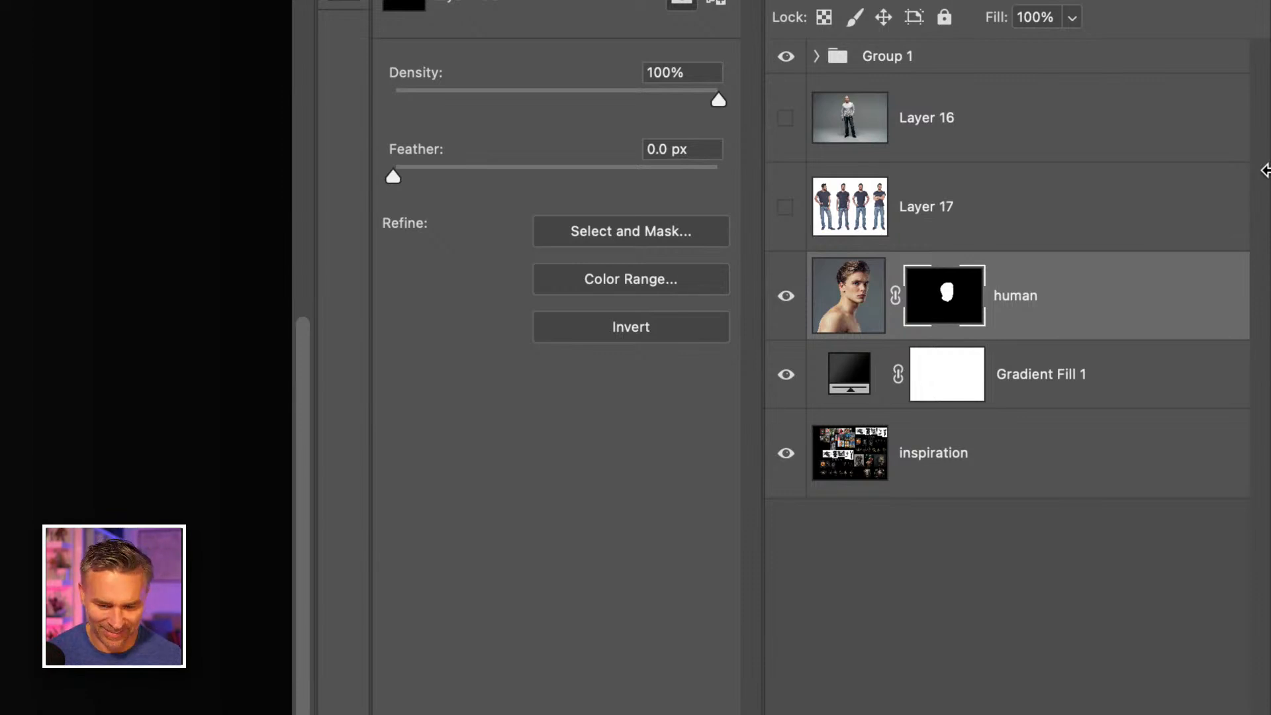
right_click(1112, 301)
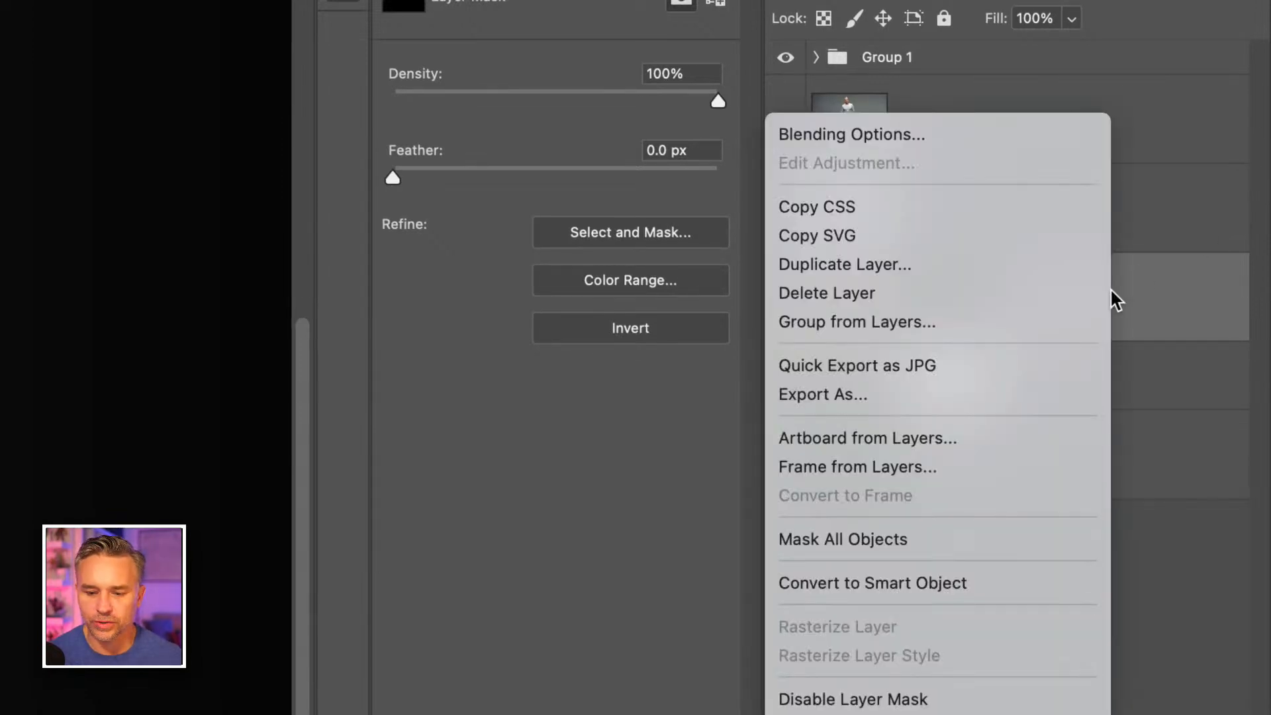
left_click(963, 584)
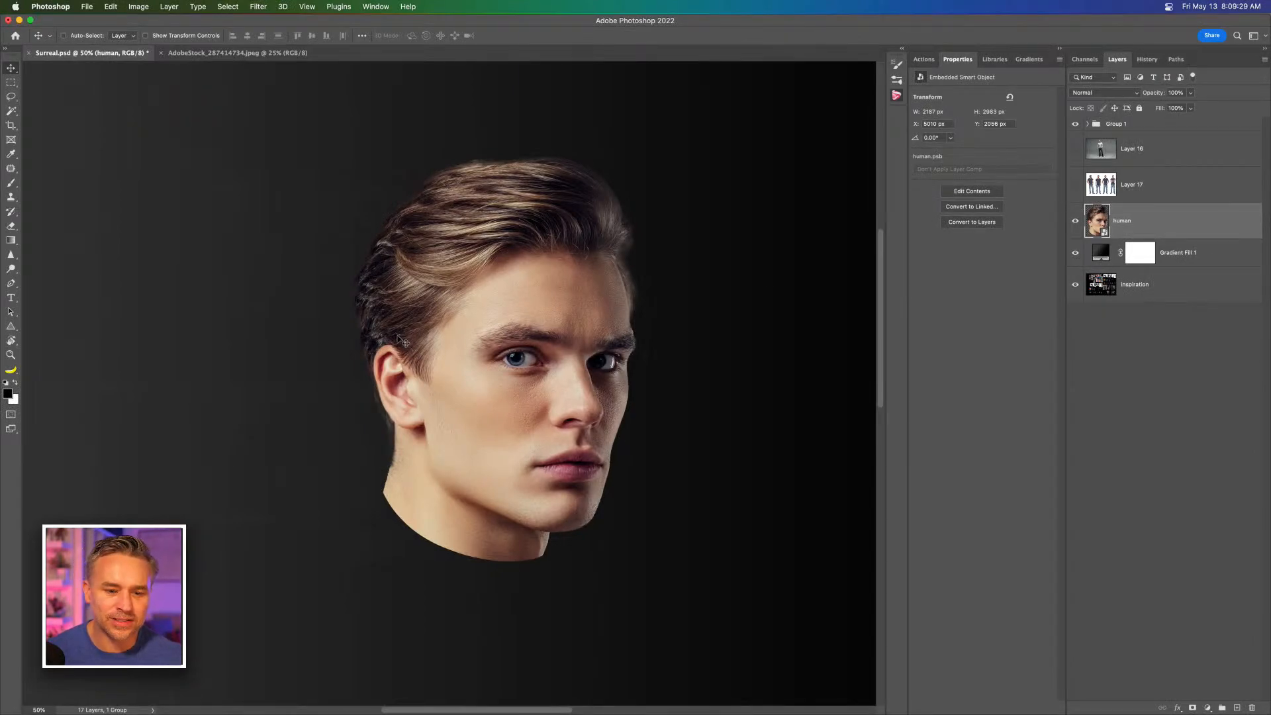
Step: Collapse the Properties panel group to widen the canvas around the face
key("super+plus")
key("super+plus")
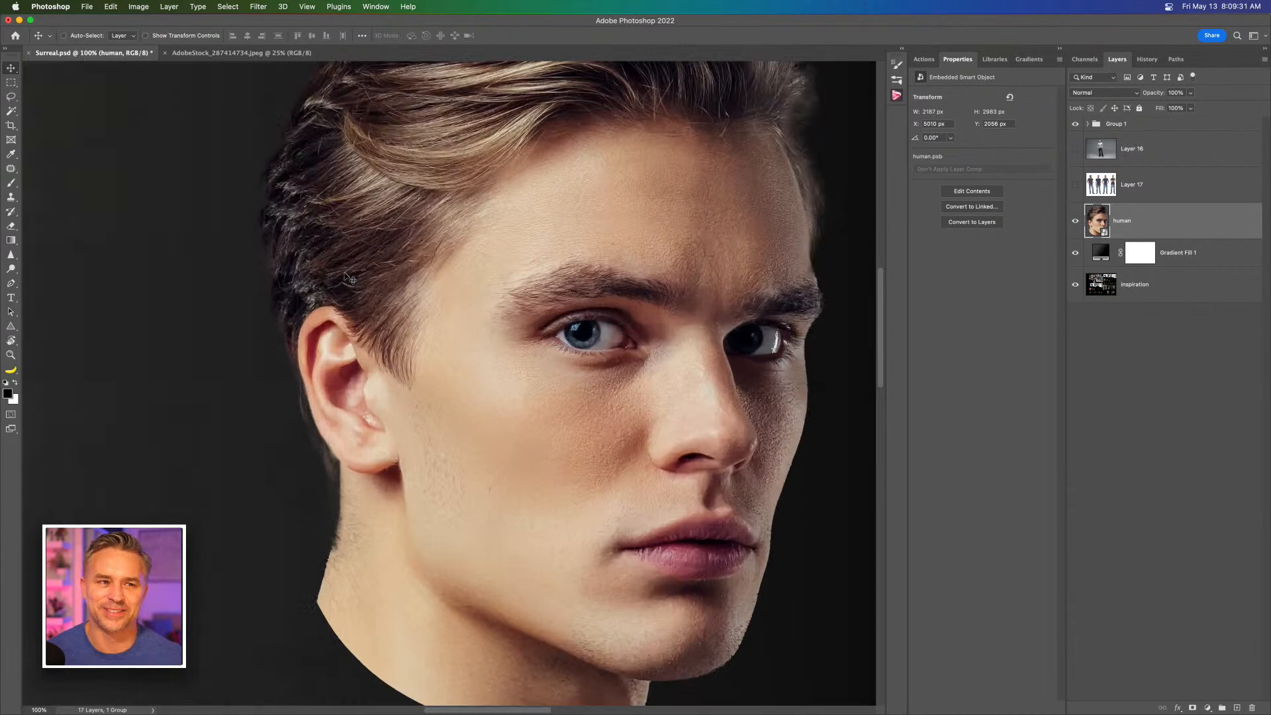
left_click_drag(427, 310, 391, 333)
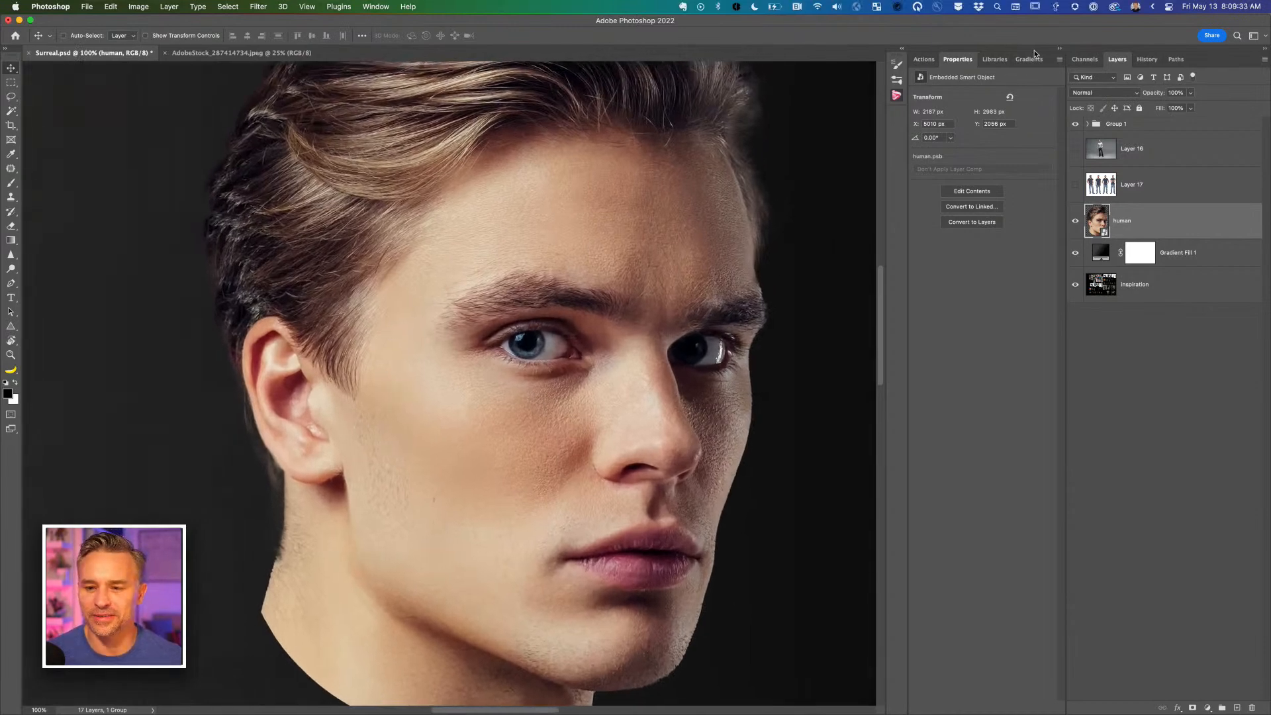
left_click(1060, 48)
left_click_drag(520, 221, 581, 227)
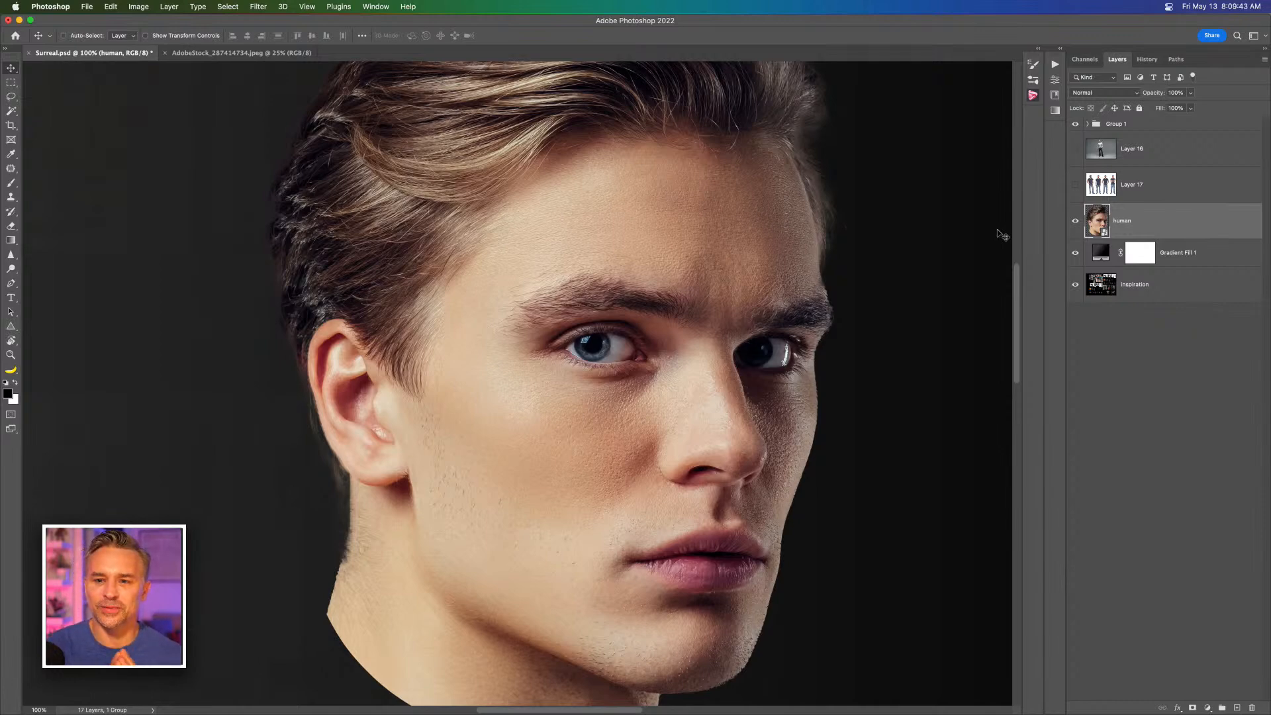
Step: Draw a curved Pen path across the forehead, from the hair behind the ear to just beyond the far temple
left_click(10, 284)
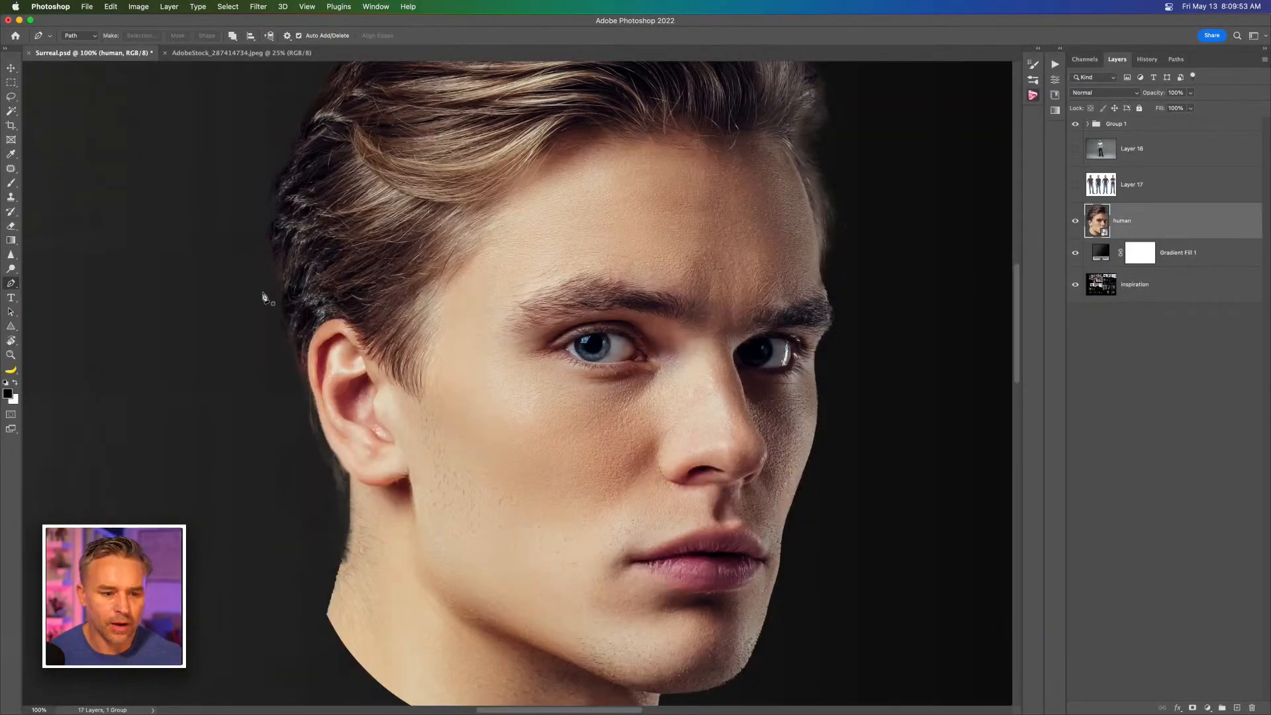
left_click(275, 301)
left_click_drag(473, 243, 538, 241)
left_click_drag(754, 243, 787, 251)
left_click(863, 267)
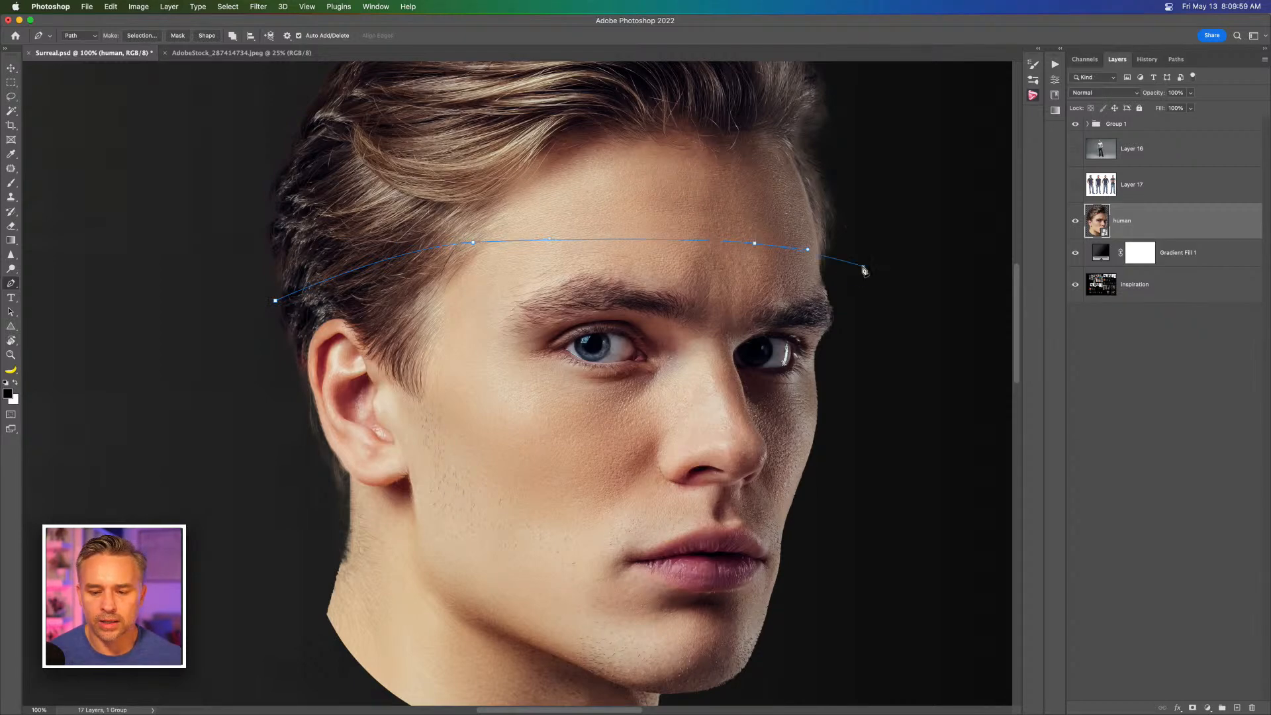
Step: Continue the path loosely around the face, chin and neck, and close it at the starting anchor behind the ear
scroll(867, 292, "down", 5)
left_click_drag(895, 387, 887, 448)
left_click_drag(741, 656, 702, 672)
left_click_drag(387, 673, 320, 631)
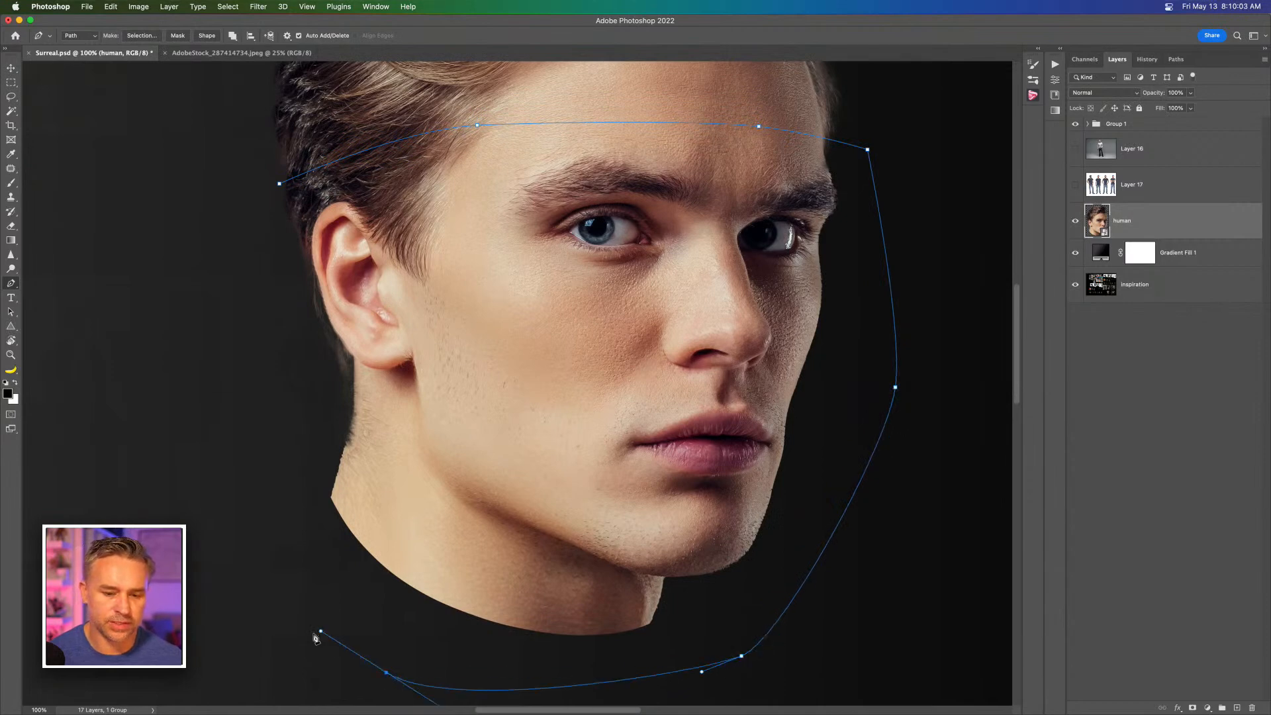
key("super+z")
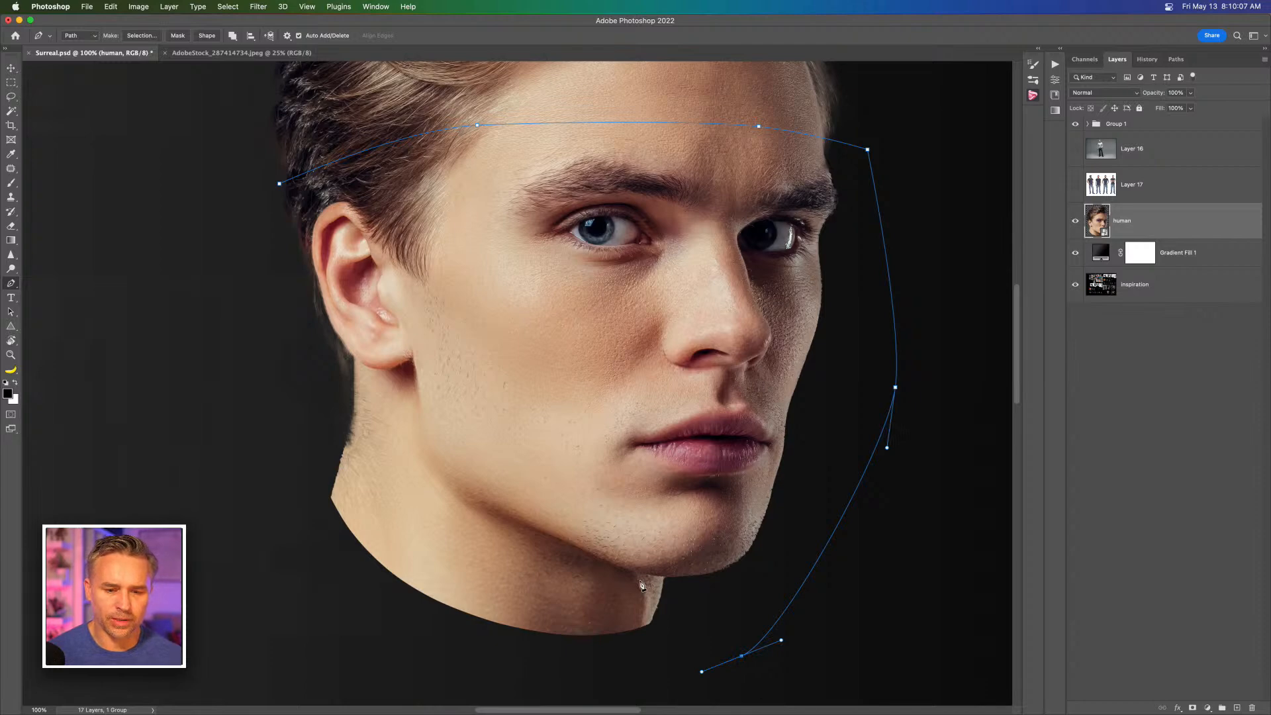
left_click_drag(384, 639, 350, 600)
left_click(286, 489)
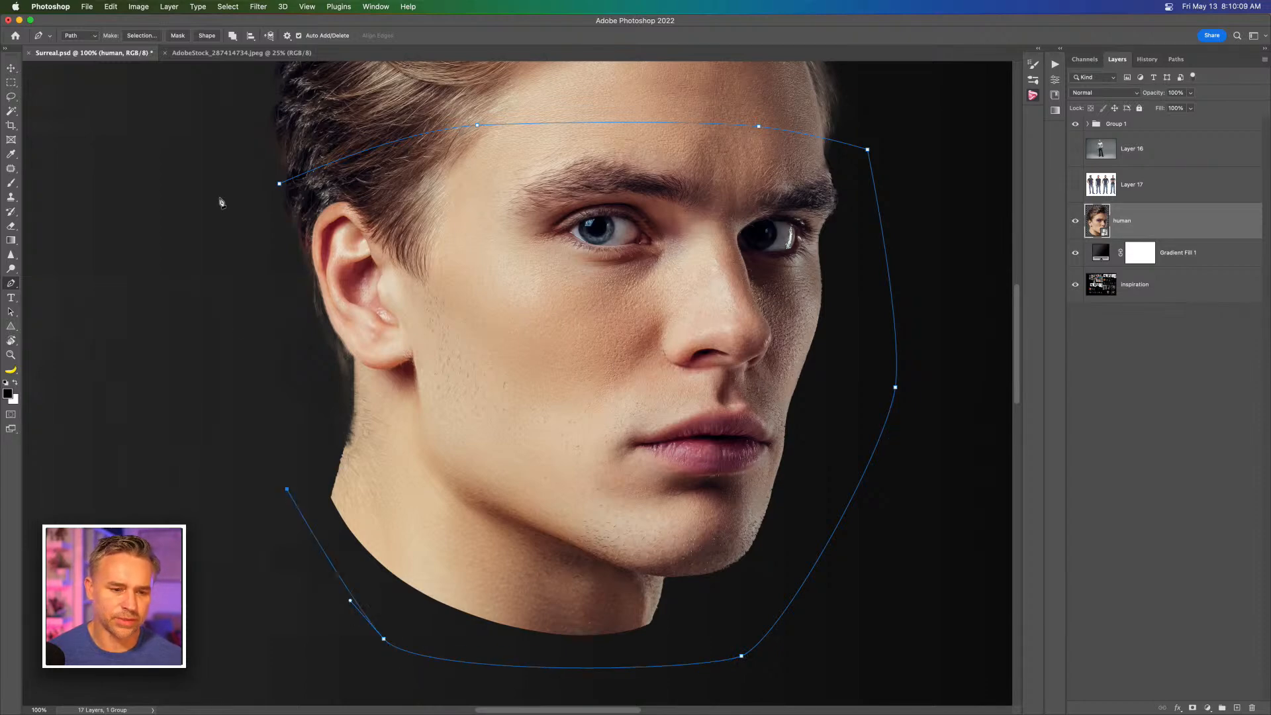
left_click_drag(279, 184, 347, 126)
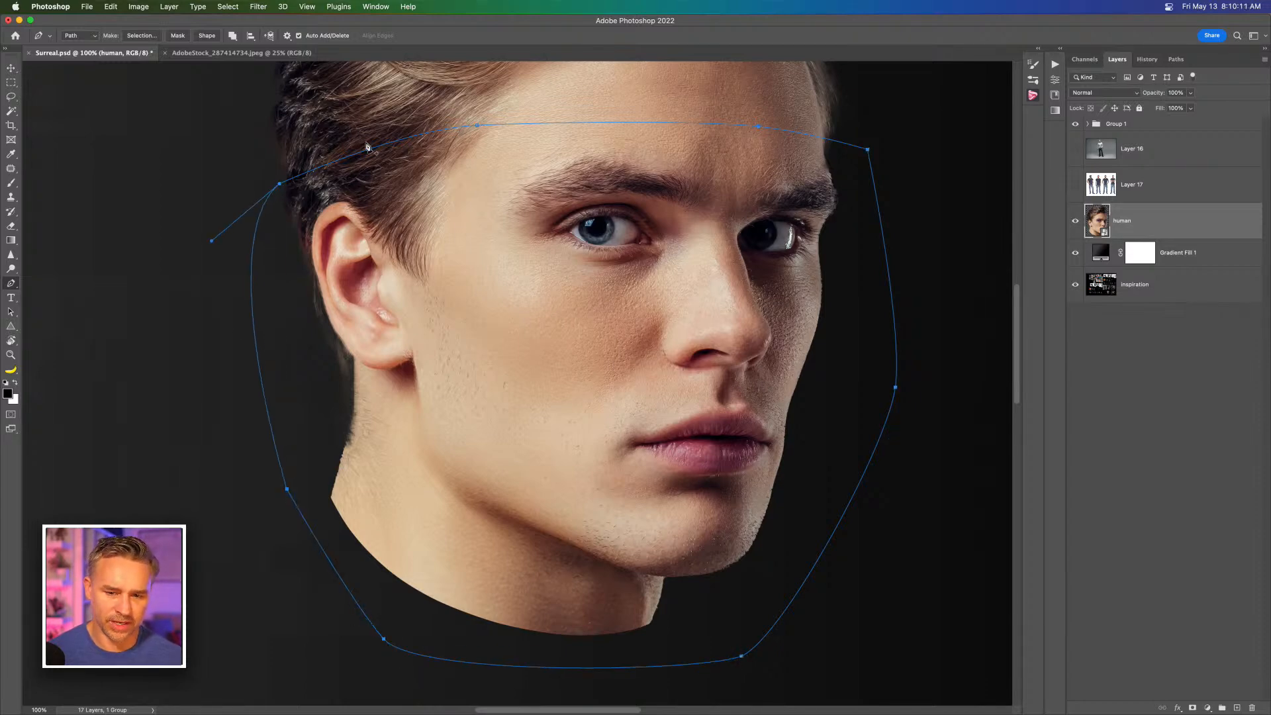
Step: Reshape the forehead curve with the Direct Selection tool, raising its arc and lowering the anchor behind the ear
scroll(391, 218, "up", 5)
scroll(390, 219, "right", 2)
key("a")
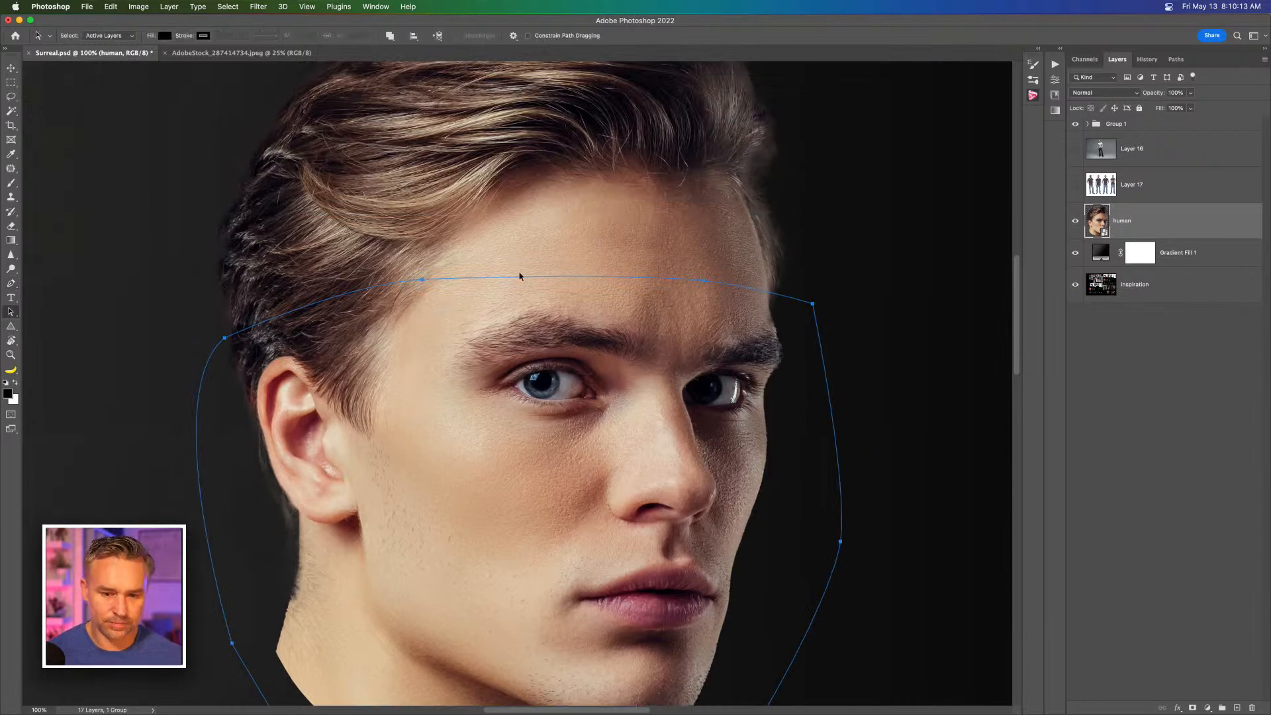
left_click(9, 312)
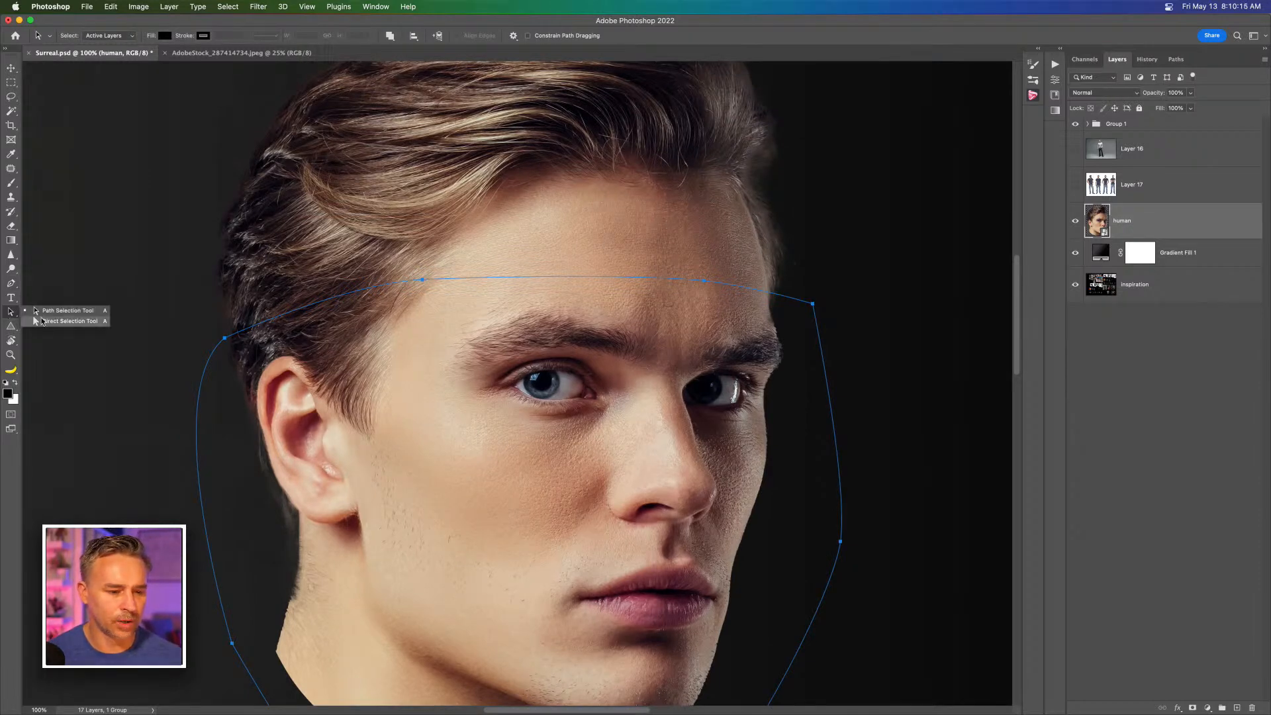
left_click(45, 322)
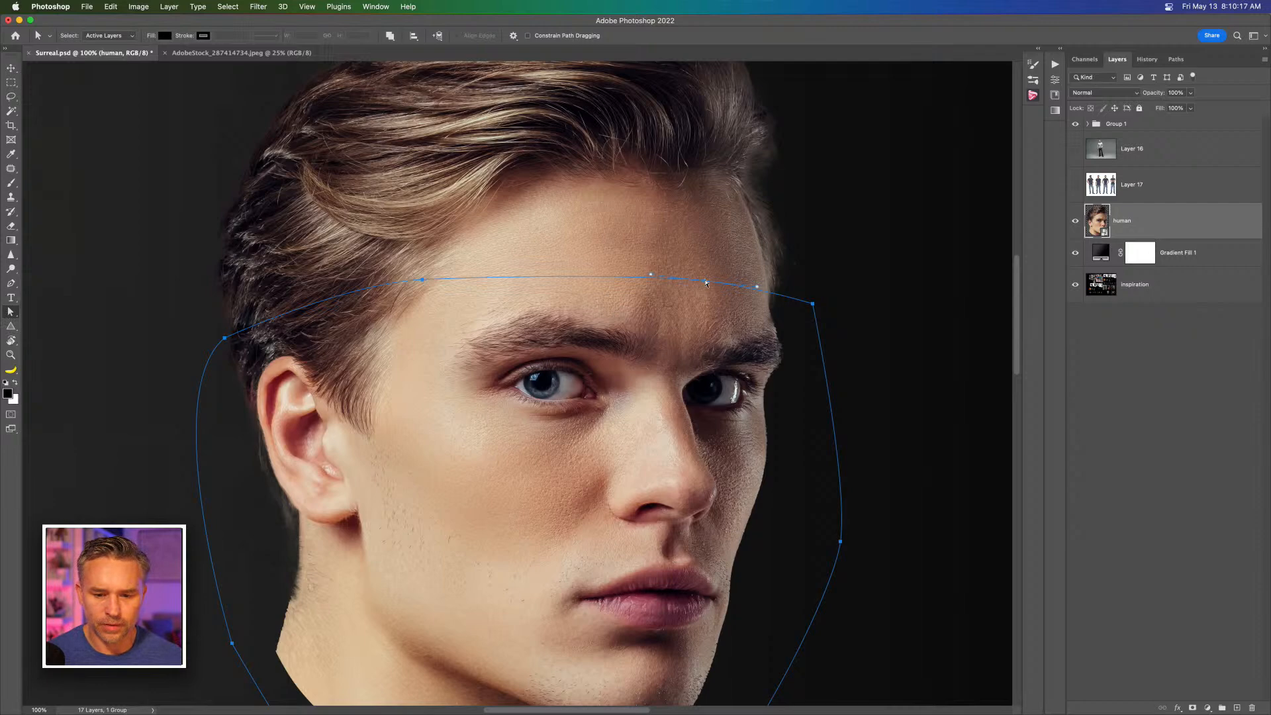
left_click_drag(705, 283, 582, 237)
left_click(224, 339)
left_click_drag(225, 341, 230, 371)
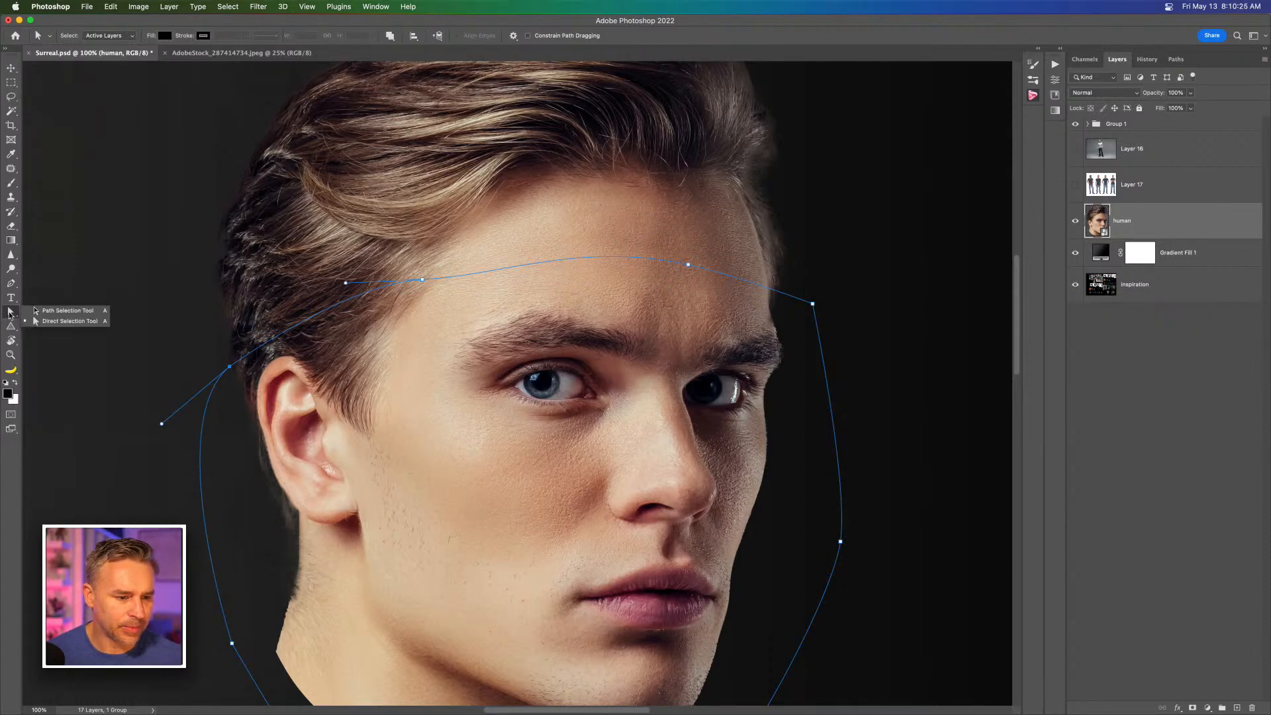
Step: Add an anchor point to the path's hair segment above the ear
left_click(6, 282)
right_click(6, 282)
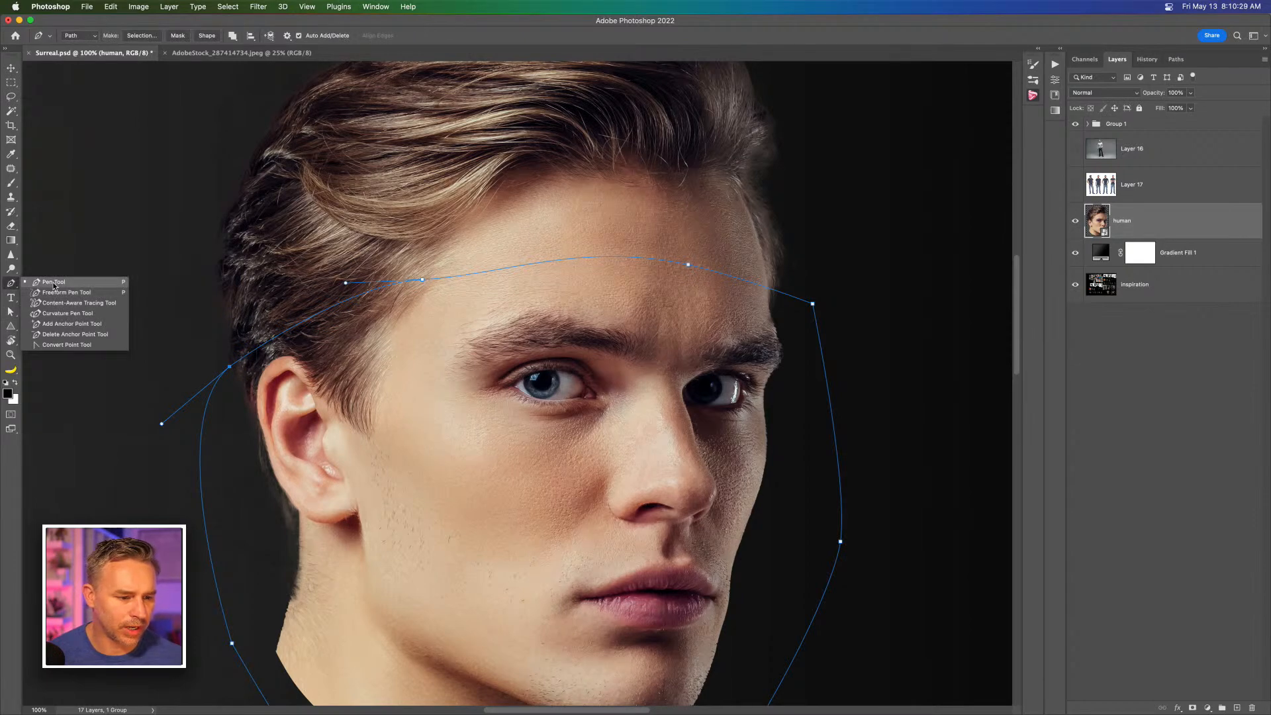
left_click(61, 326)
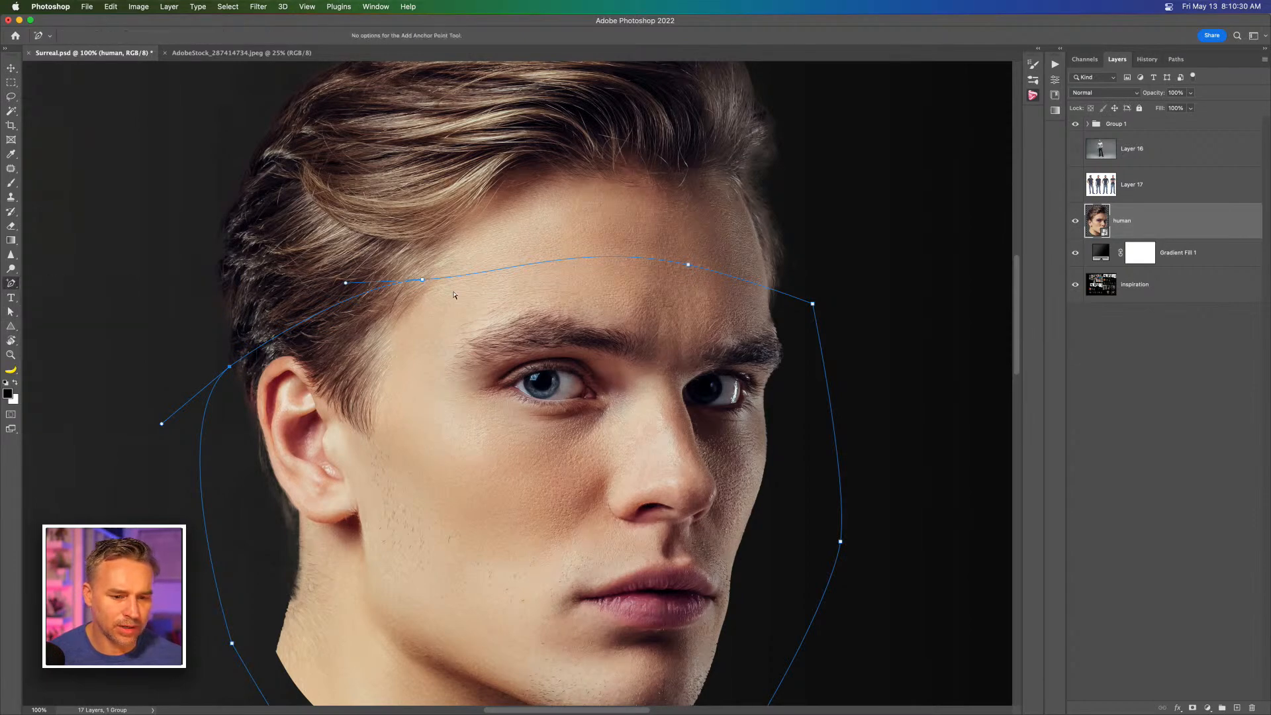
left_click(290, 330)
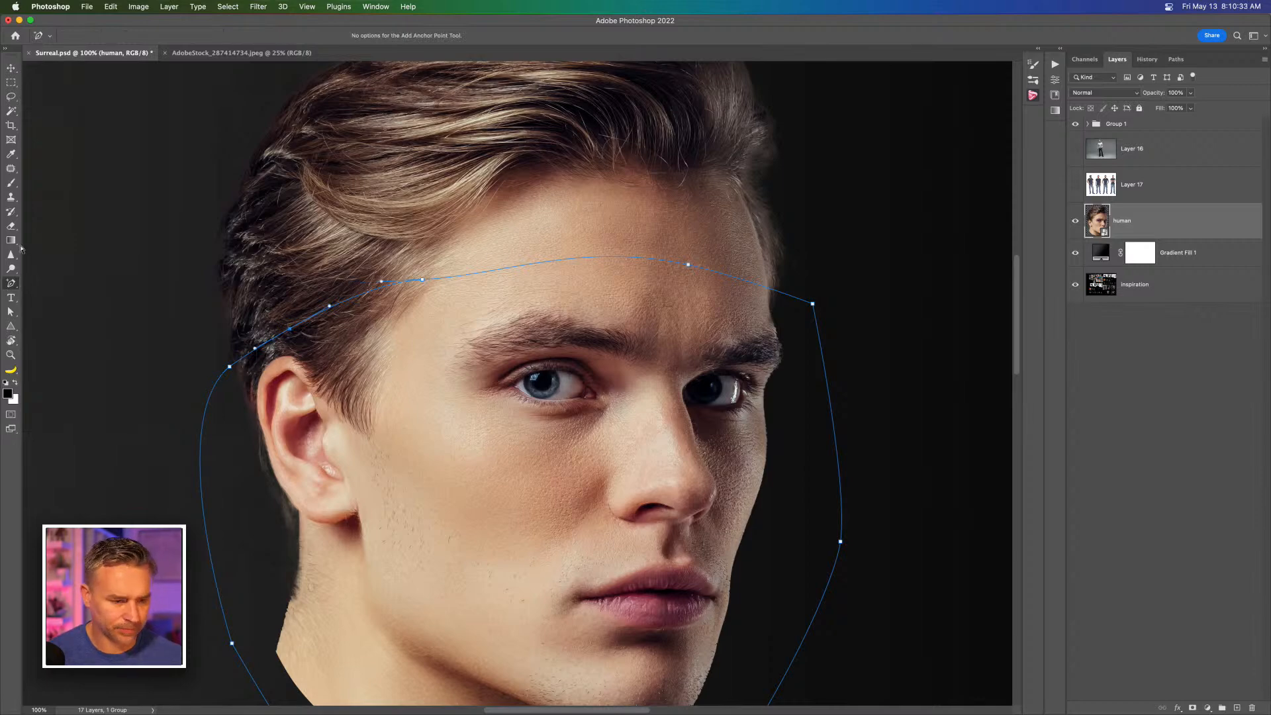
left_click(9, 283)
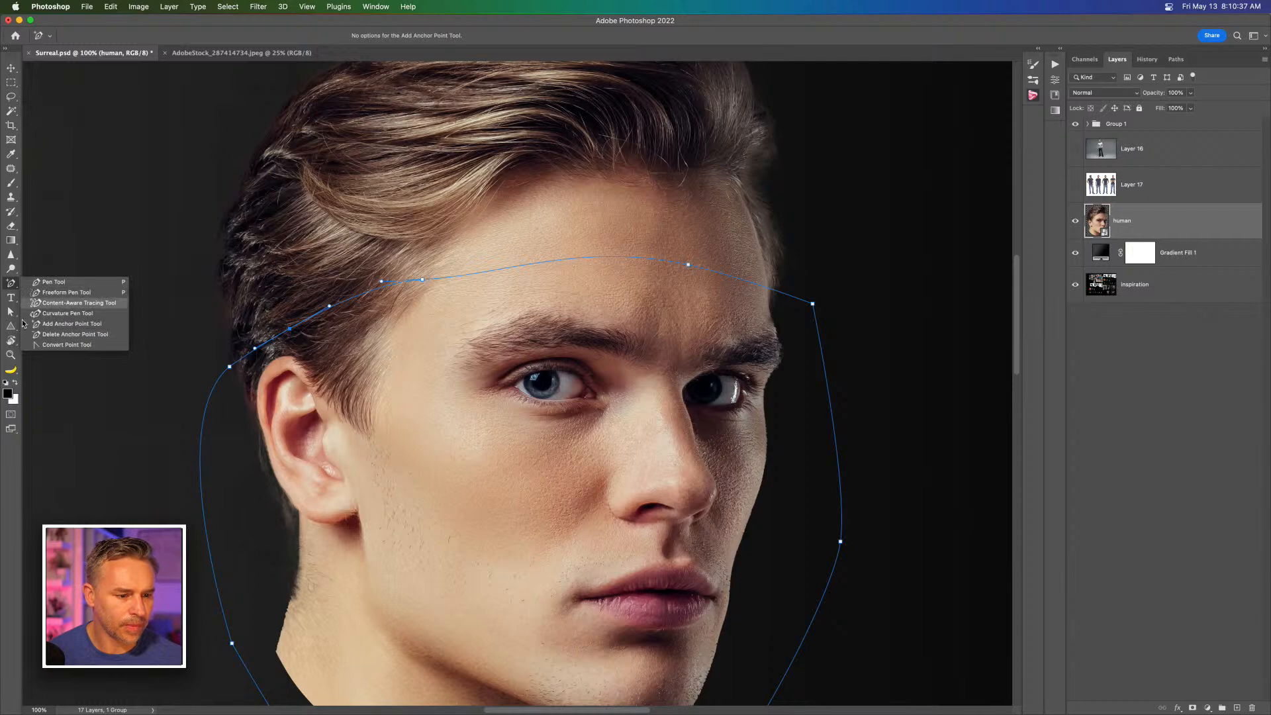
Step: Smooth the cut line by moving the anchors above the ear and across the forehead with the Direct Selection tool
left_click(11, 312)
left_click_drag(229, 367, 239, 391)
left_click_drag(289, 334, 281, 336)
left_click(686, 269)
left_click_drag(423, 284, 415, 284)
left_click_drag(492, 277, 494, 273)
left_click_drag(686, 271, 688, 280)
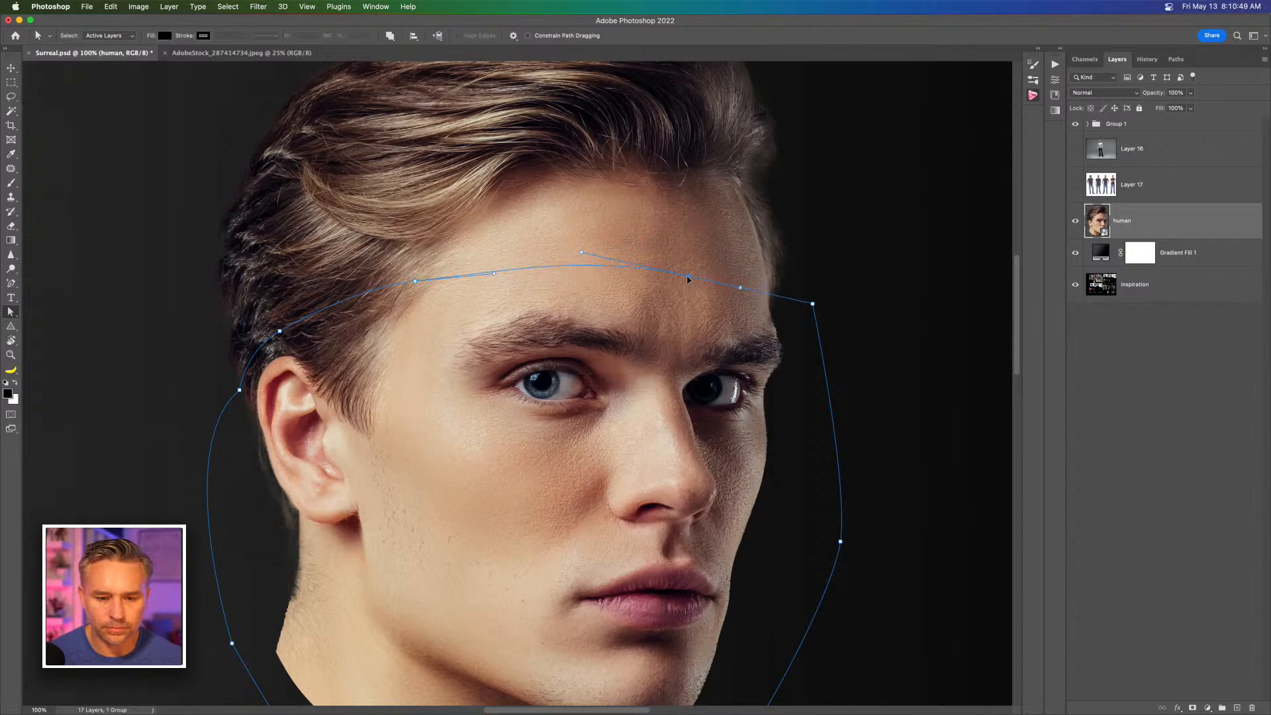
Step: Pull the path's corner at the far temple inward and fine-tune the two forehead anchors
left_click_drag(813, 304, 787, 319)
left_click_drag(416, 284, 416, 288)
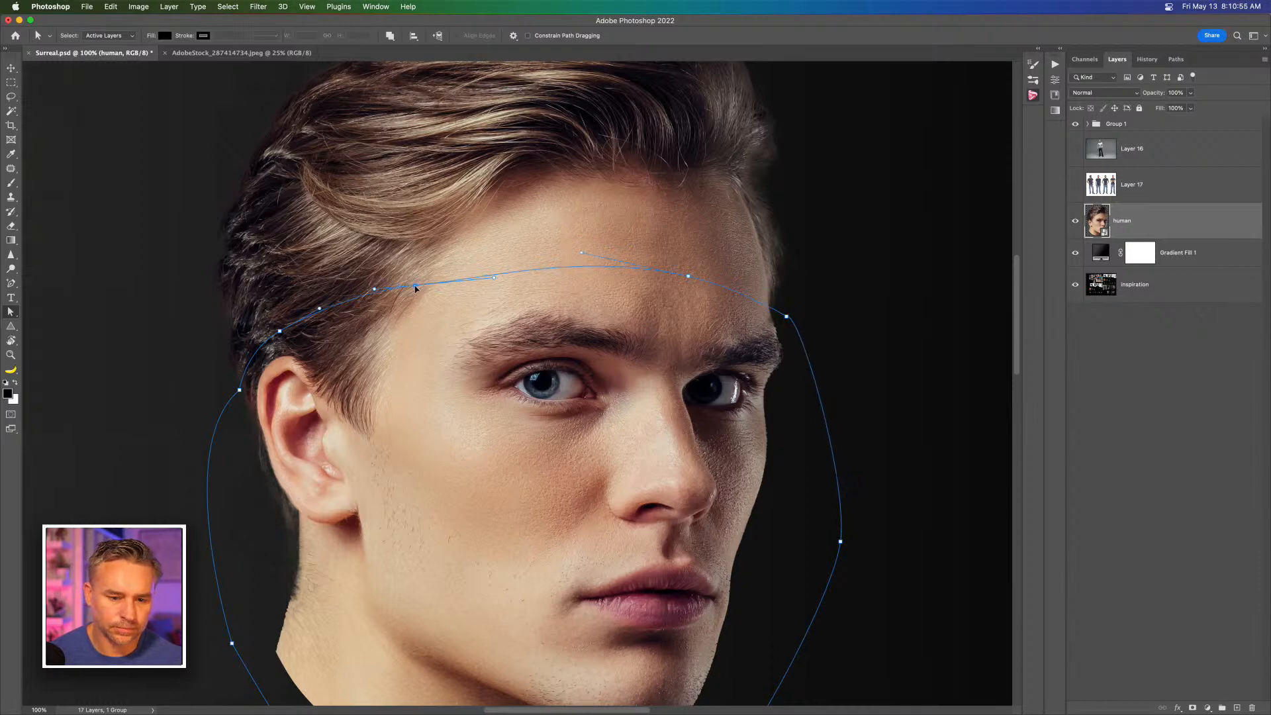
left_click_drag(690, 279, 691, 273)
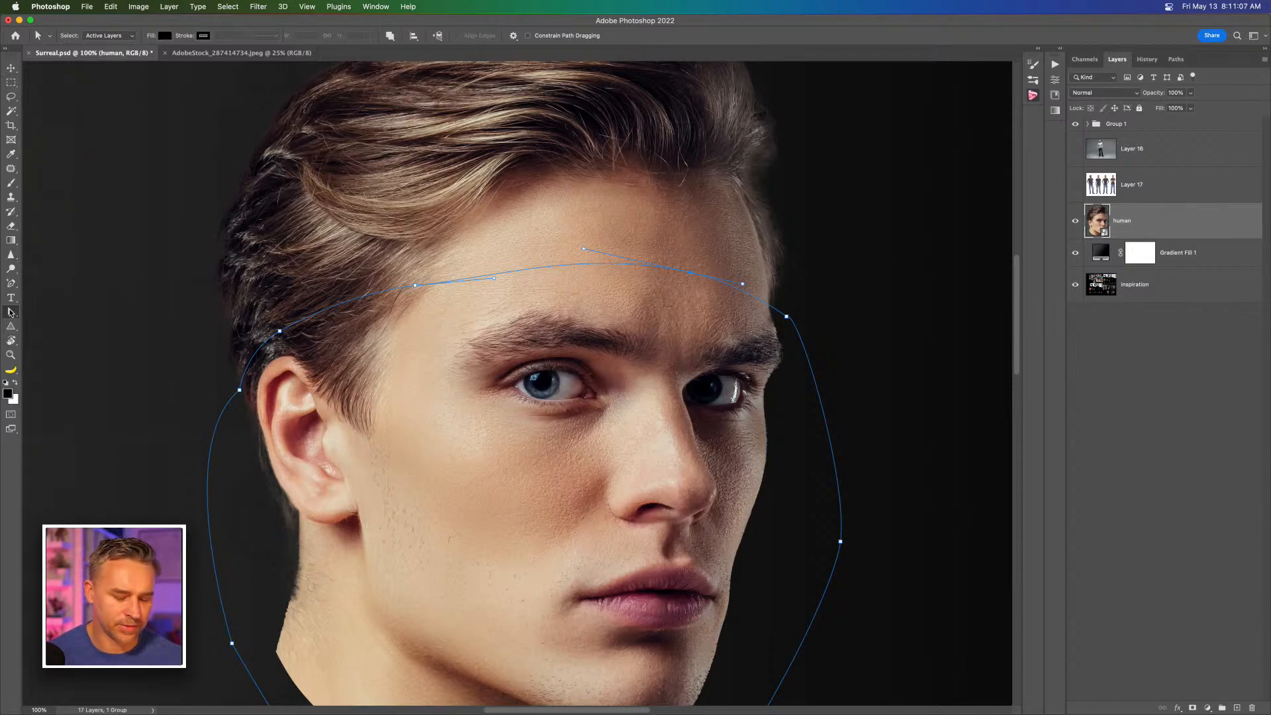
Step: Hide the Gradient Fill 1 and inspiration layers so only the head shows over transparency
key("super+minus")
left_click_drag(254, 268, 786, 707)
key("super+plus")
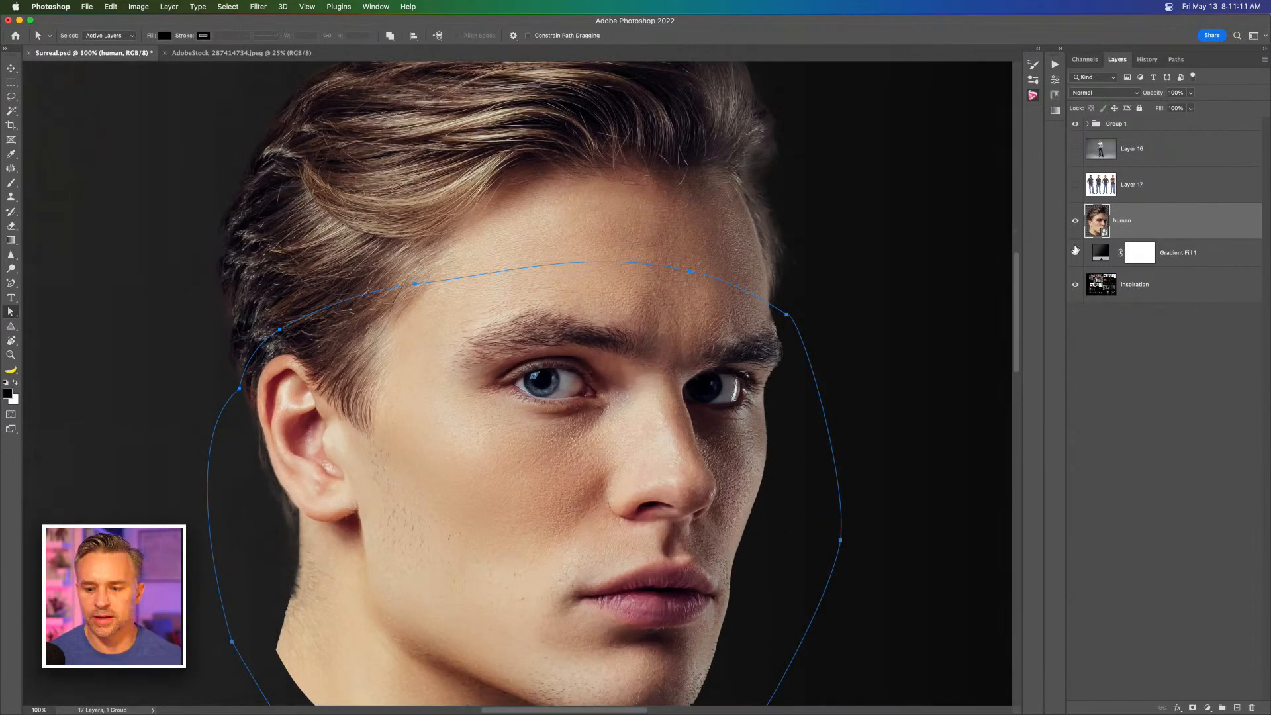
left_click_drag(1076, 253, 1073, 308)
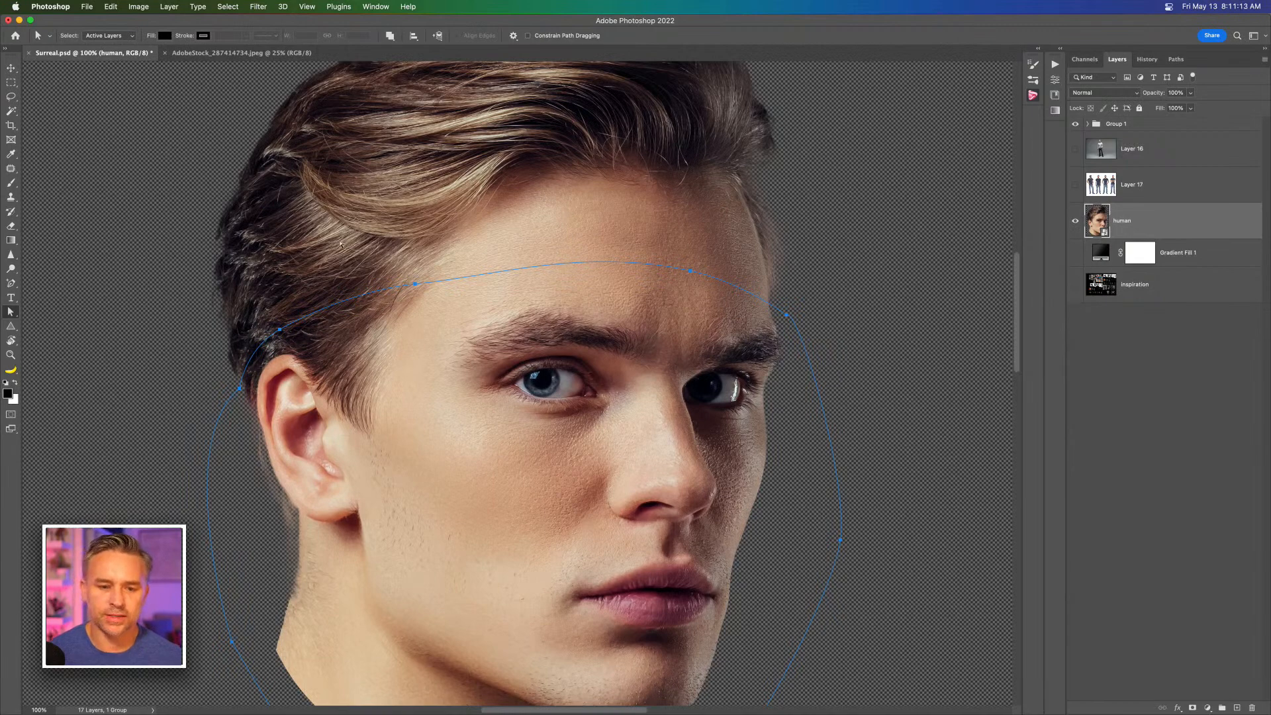
scroll(347, 281, "up", 2)
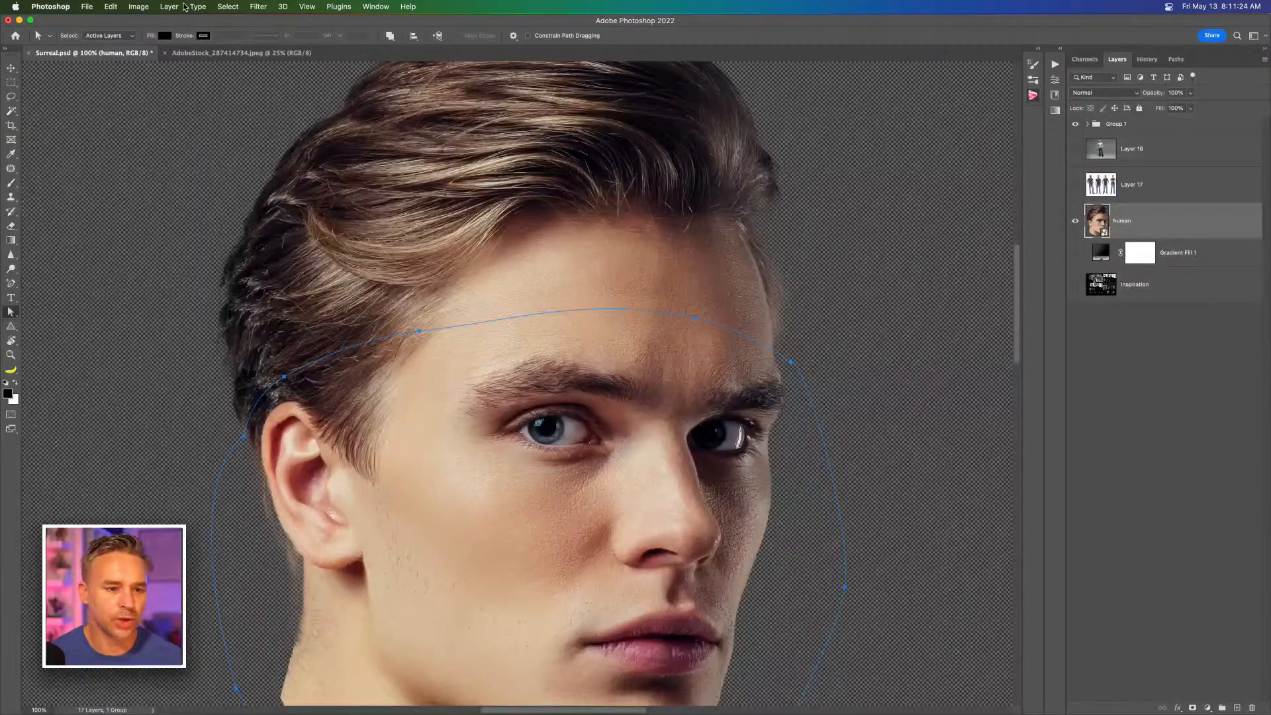
Step: Add a vector mask to the human layer from the current path, cutting off the top of the head
left_click(178, 7)
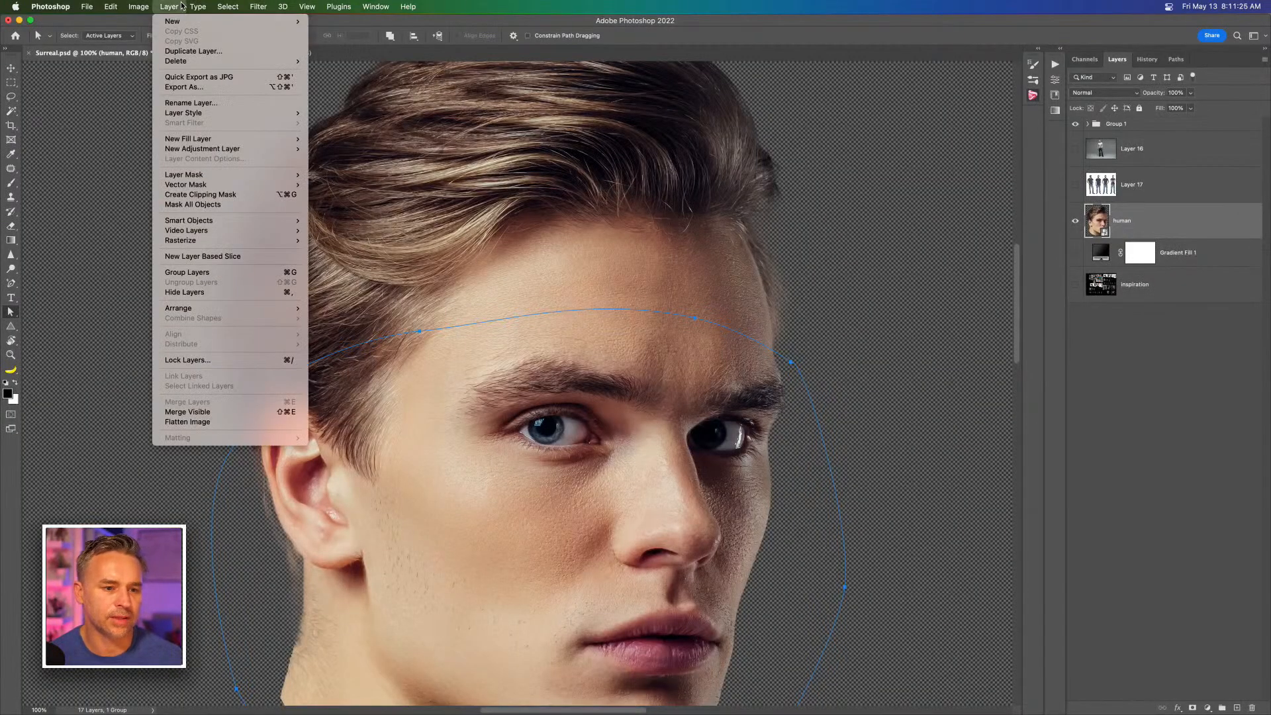
mouse_move(167, 187)
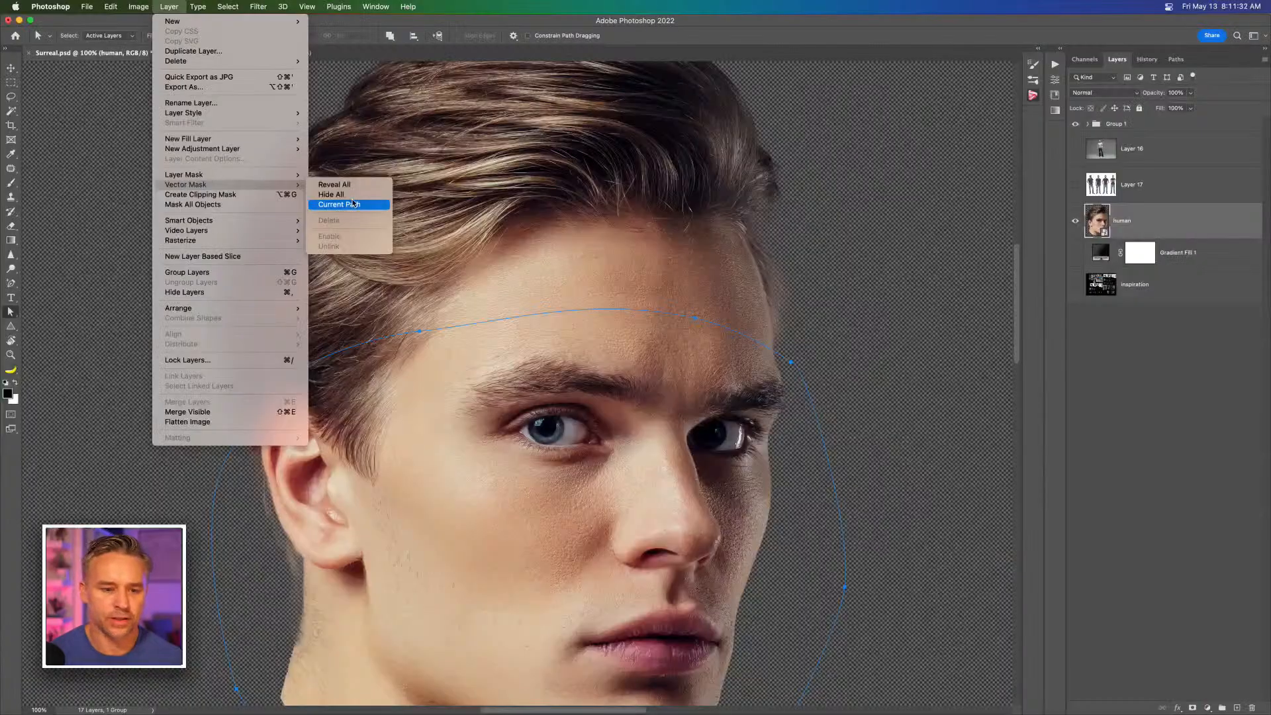
left_click(353, 204)
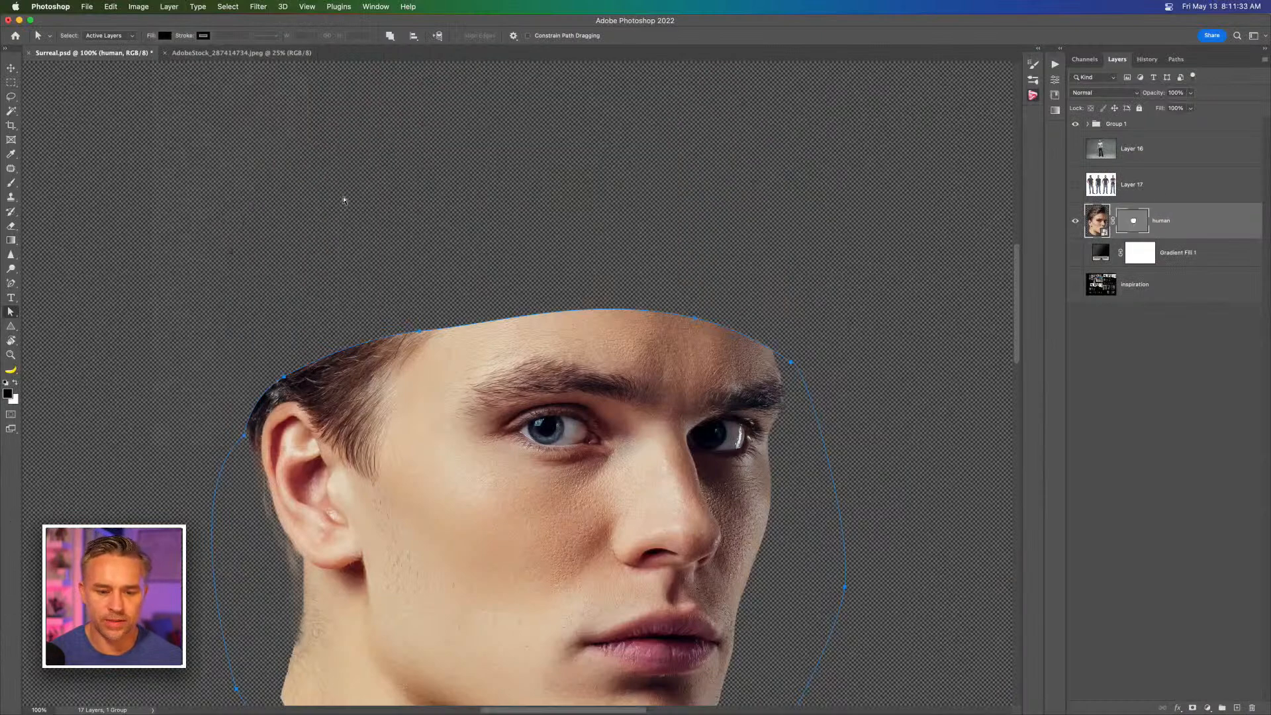
left_click_drag(332, 295, 393, 148)
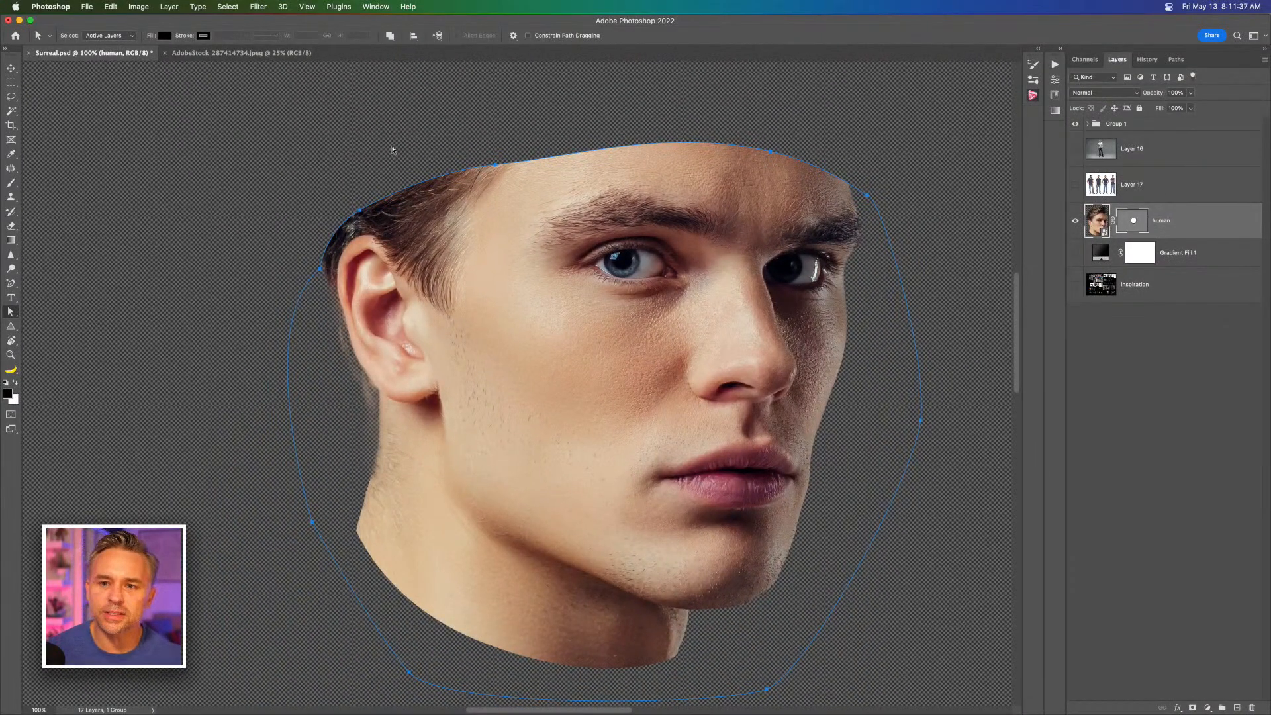
Step: Refine the head's vector mask cut line by adjusting its anchors and handles above the ear, at the hairline and across the forehead
left_click_drag(497, 165, 485, 166)
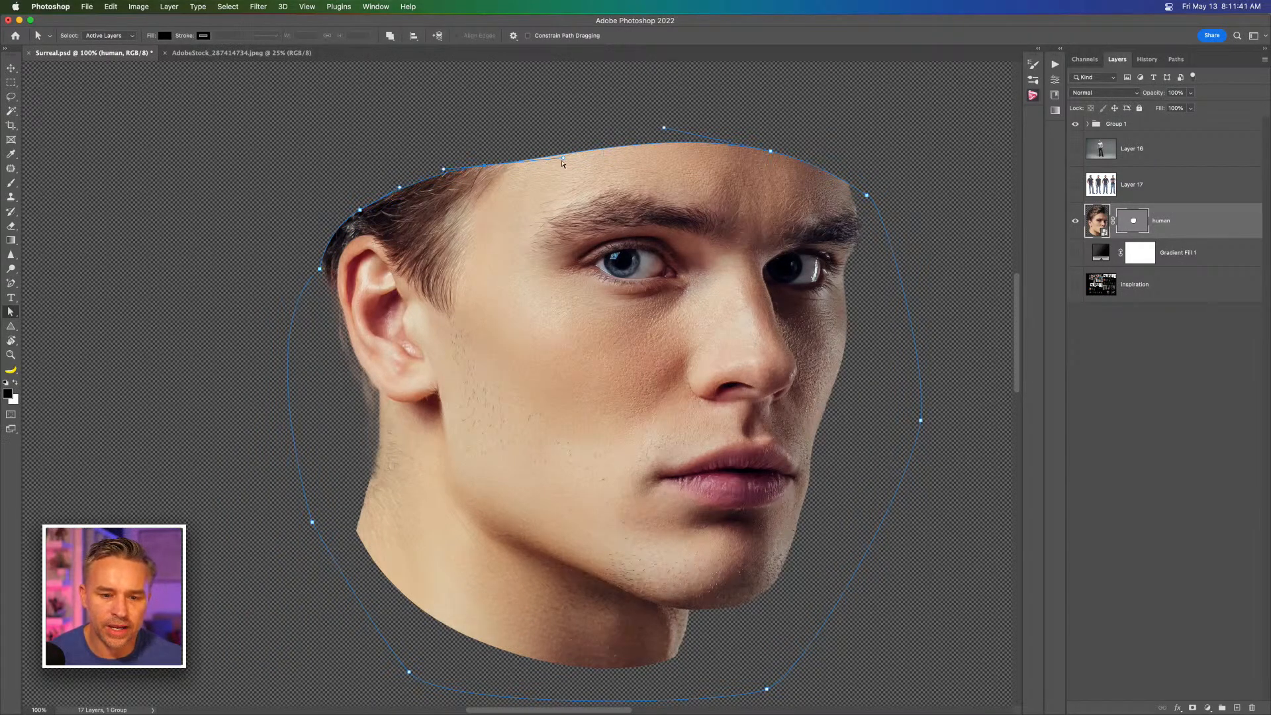
left_click_drag(564, 158, 561, 150)
mouse_move(360, 210)
left_mouse_down()
mouse_move(339, 215)
mouse_move(369, 208)
left_mouse_up()
left_click_drag(320, 270, 316, 280)
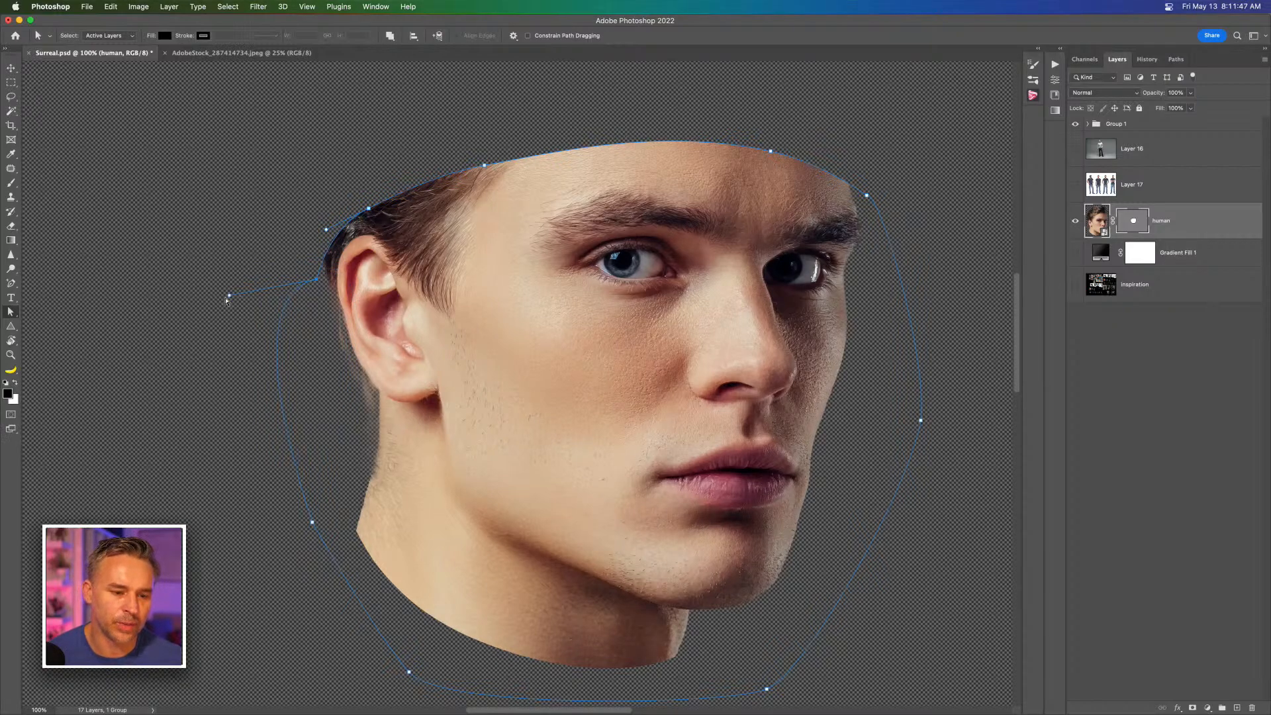
left_click_drag(369, 209, 363, 207)
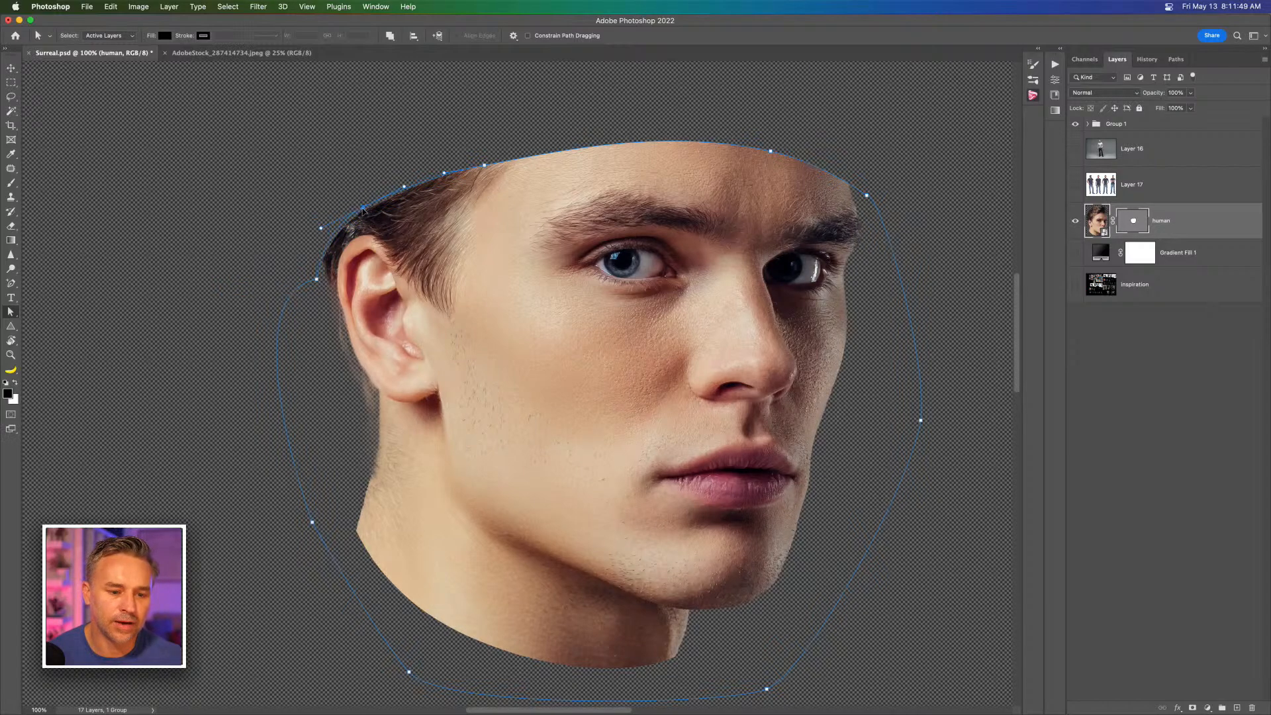
left_click_drag(485, 166, 488, 166)
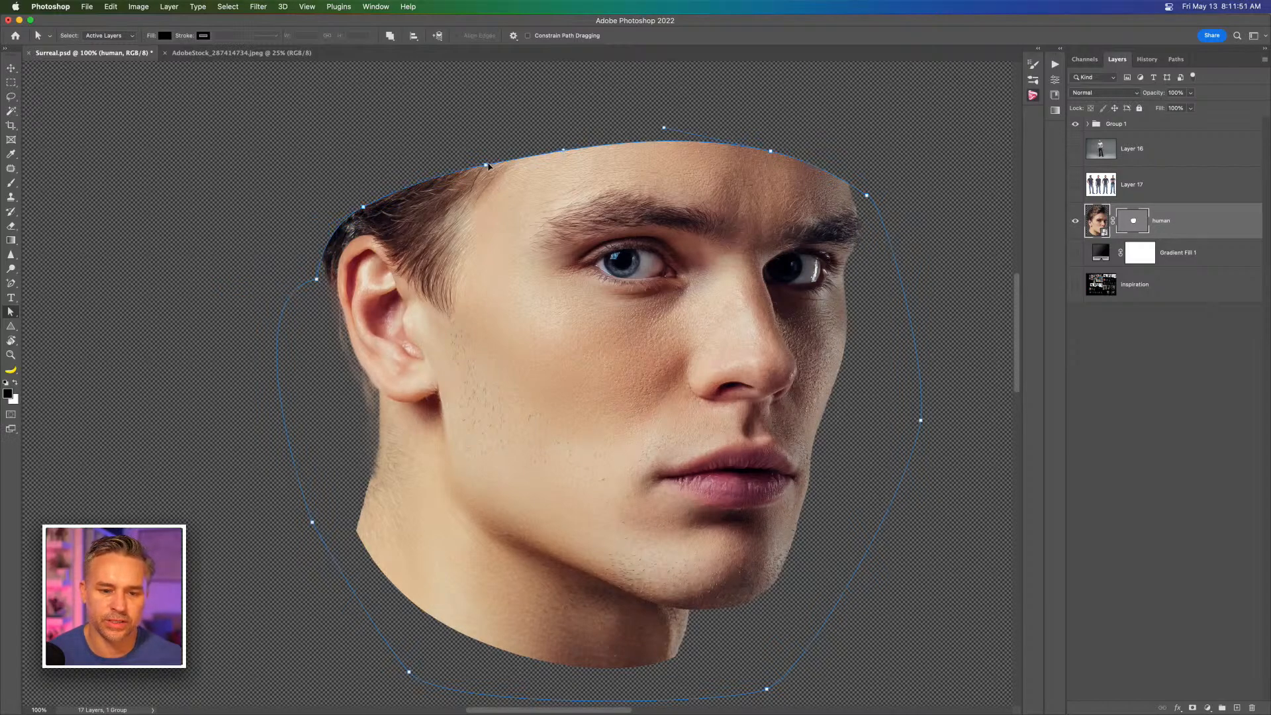
left_click_drag(770, 153, 769, 161)
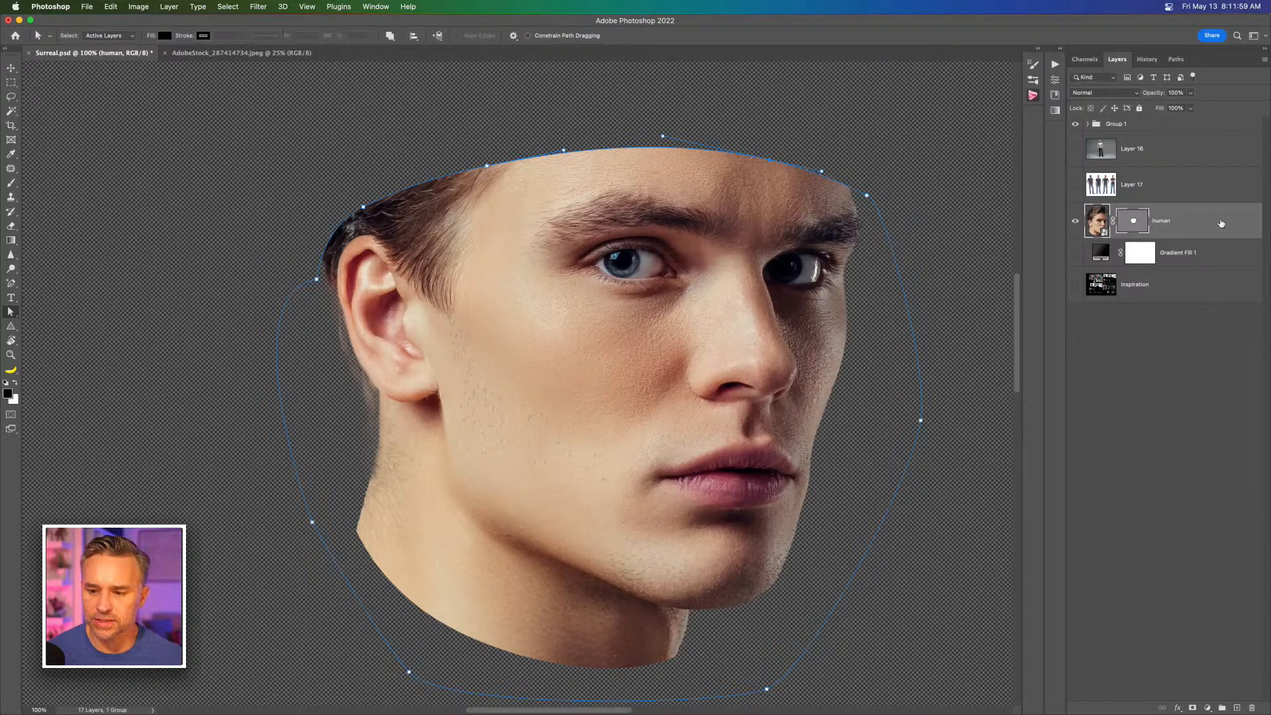
Step: Duplicate the human layer and rename the copy "top part"
left_click_drag(1204, 222, 1235, 707)
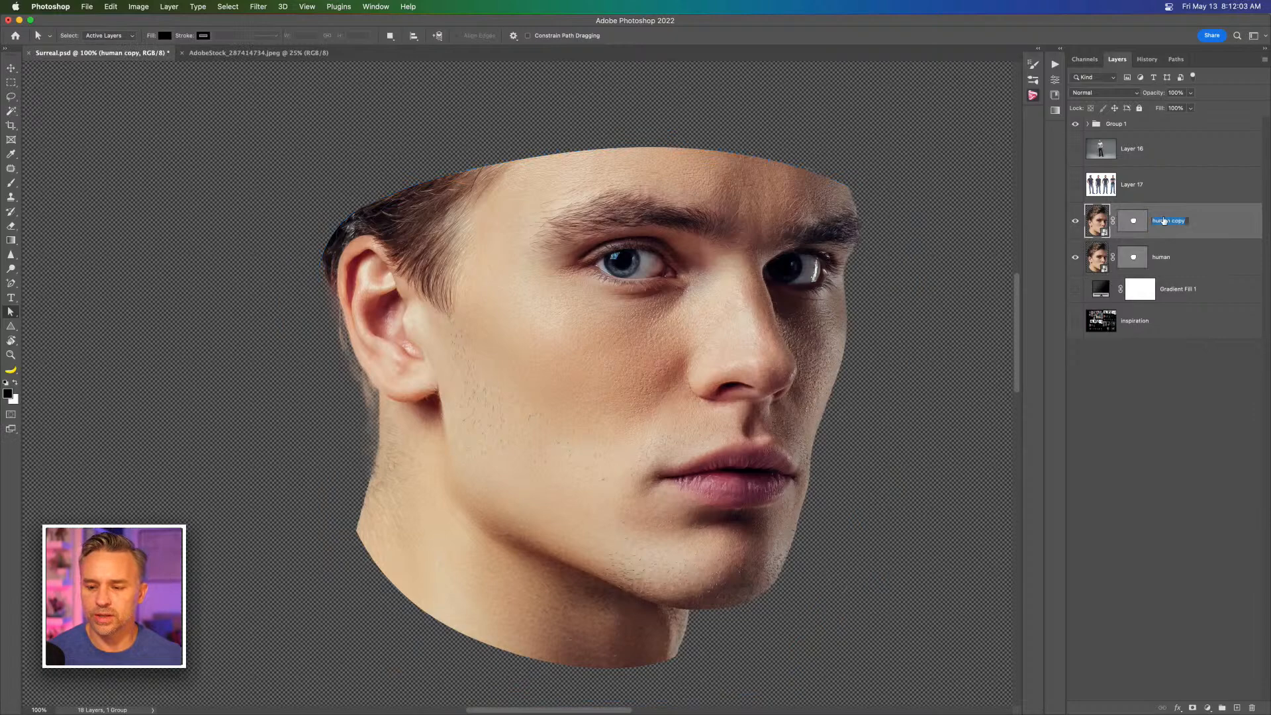
type("top part")
key("Return")
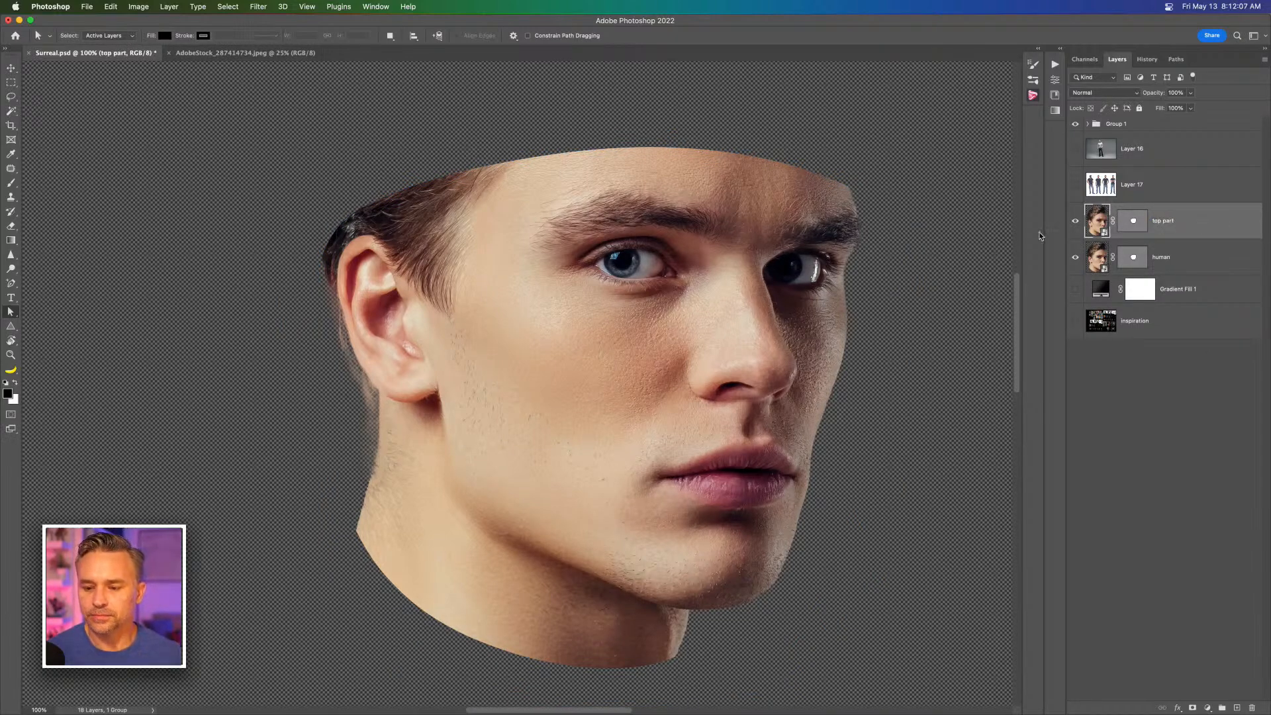
Step: Hide the human layer and move the lower anchors of the top part's vector mask above the cut line to reveal the hair instead of the face
key("super+minus")
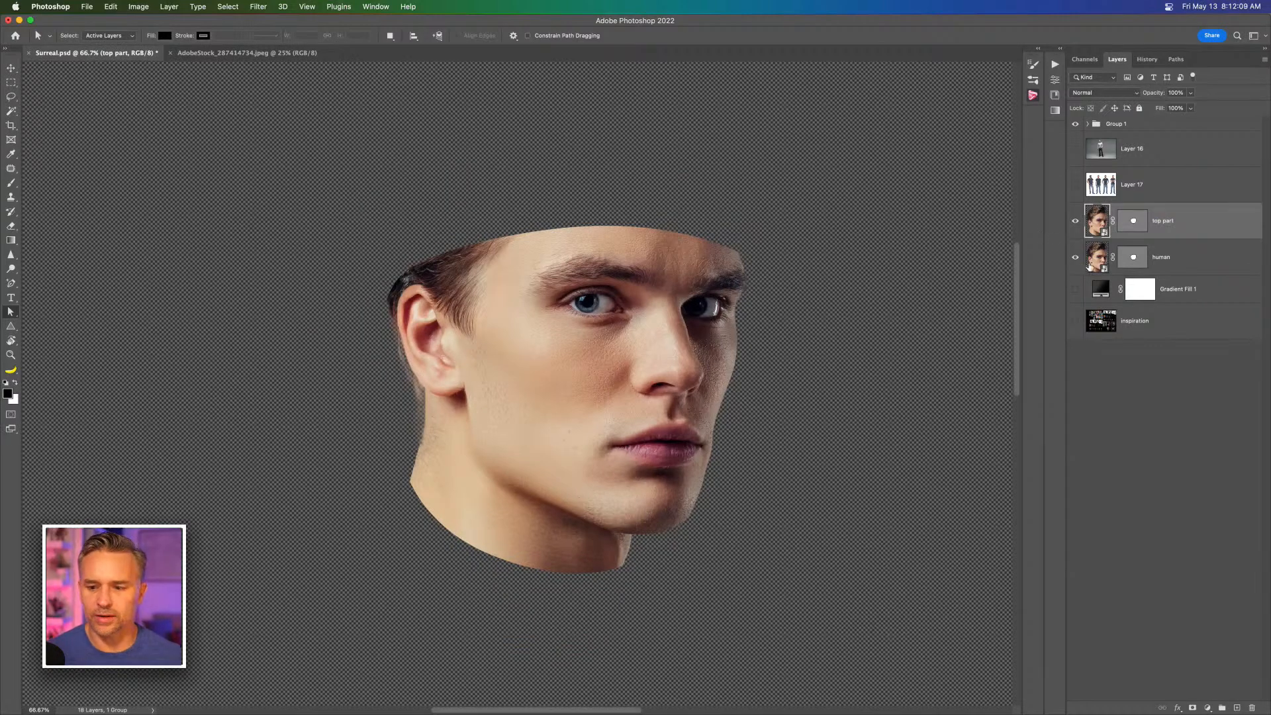
left_click(1074, 258)
left_click(1132, 223)
left_click_drag(349, 443, 758, 640)
left_click_drag(683, 594, 719, 93)
left_click_drag(625, 181, 610, 399)
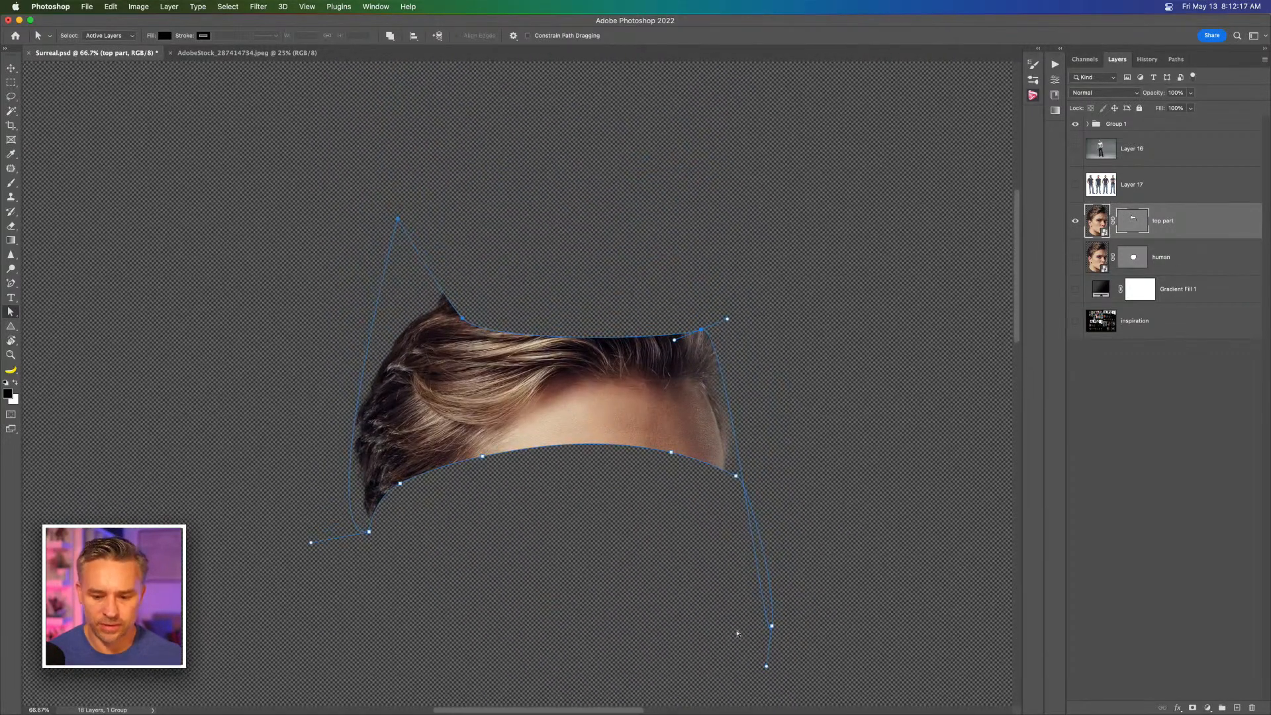
key("Return")
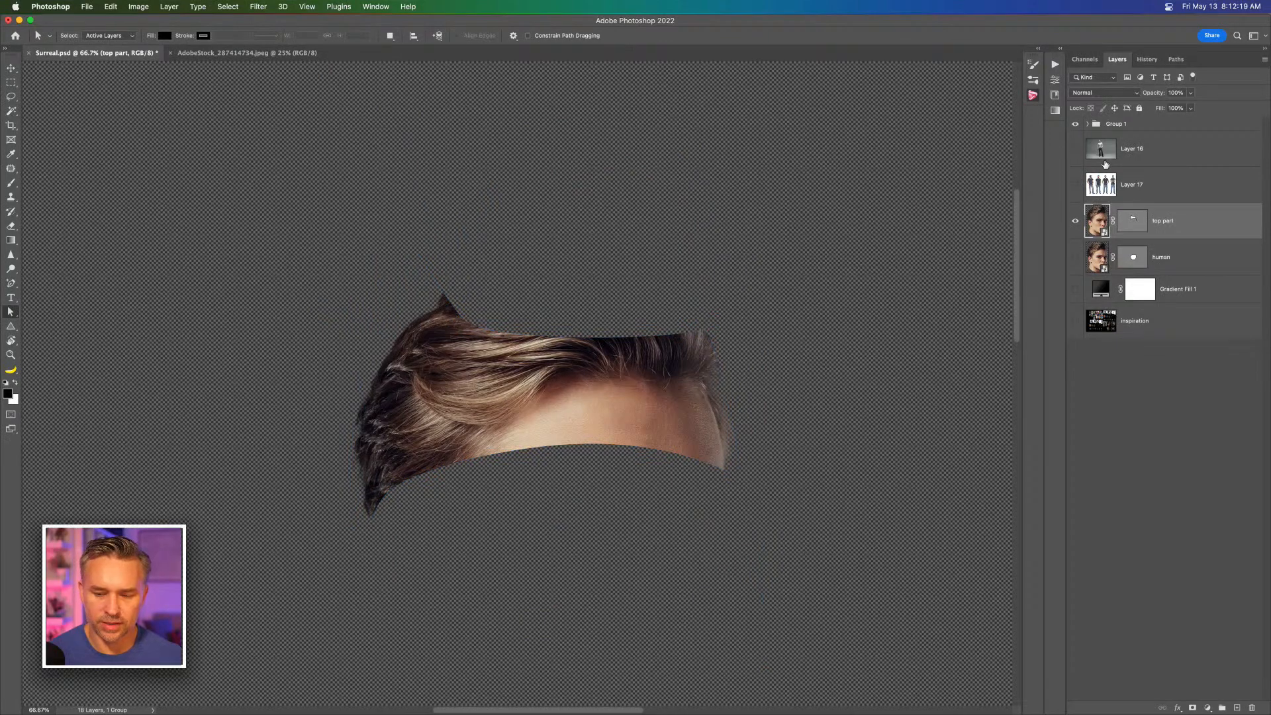
Step: Pull the top part's upper and side mask anchors outward around the hair so the whole top of the head shows
left_click(1134, 220)
left_click_drag(703, 330, 706, 215)
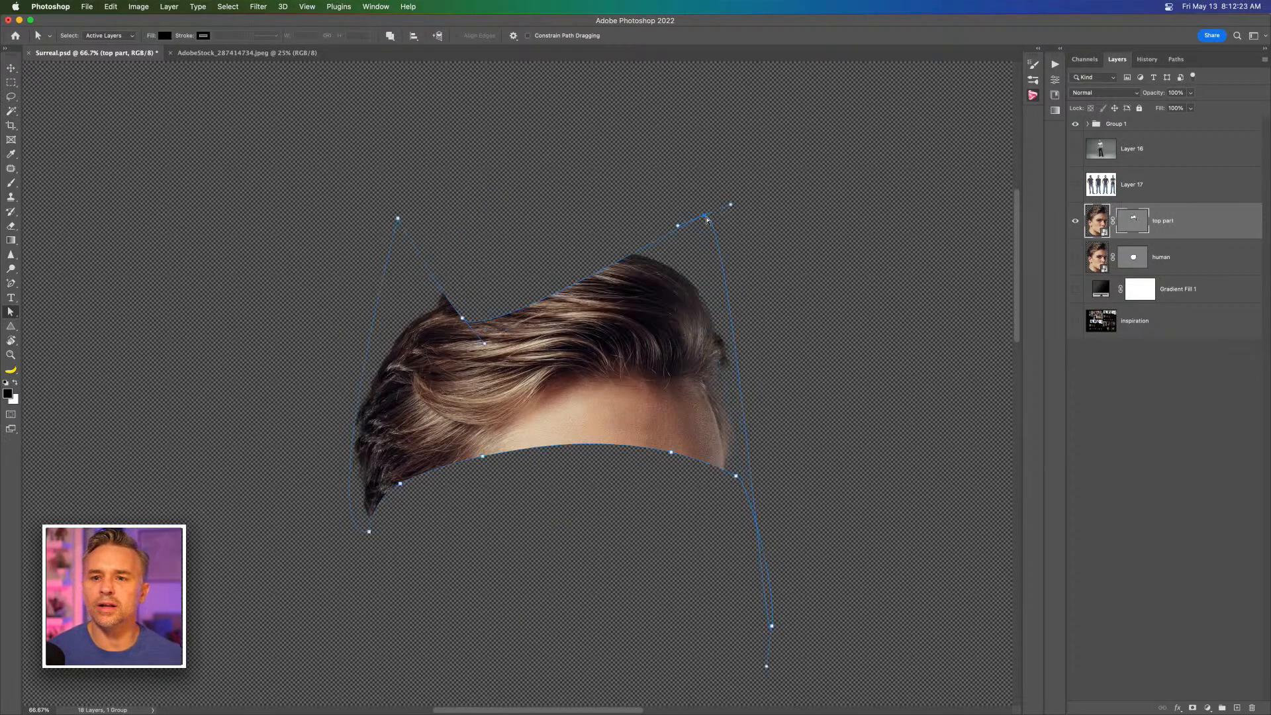
left_click_drag(771, 627, 786, 345)
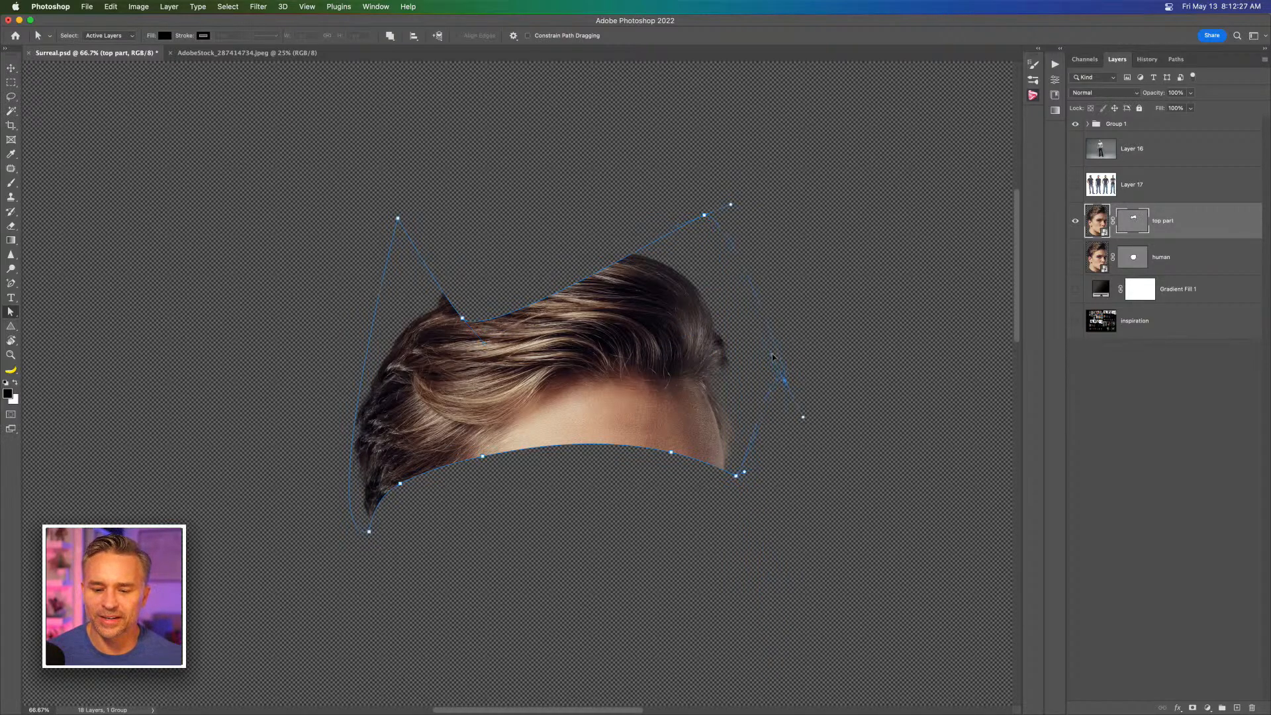
left_click(462, 318)
left_click_drag(462, 319, 504, 201)
left_click_drag(397, 221, 297, 286)
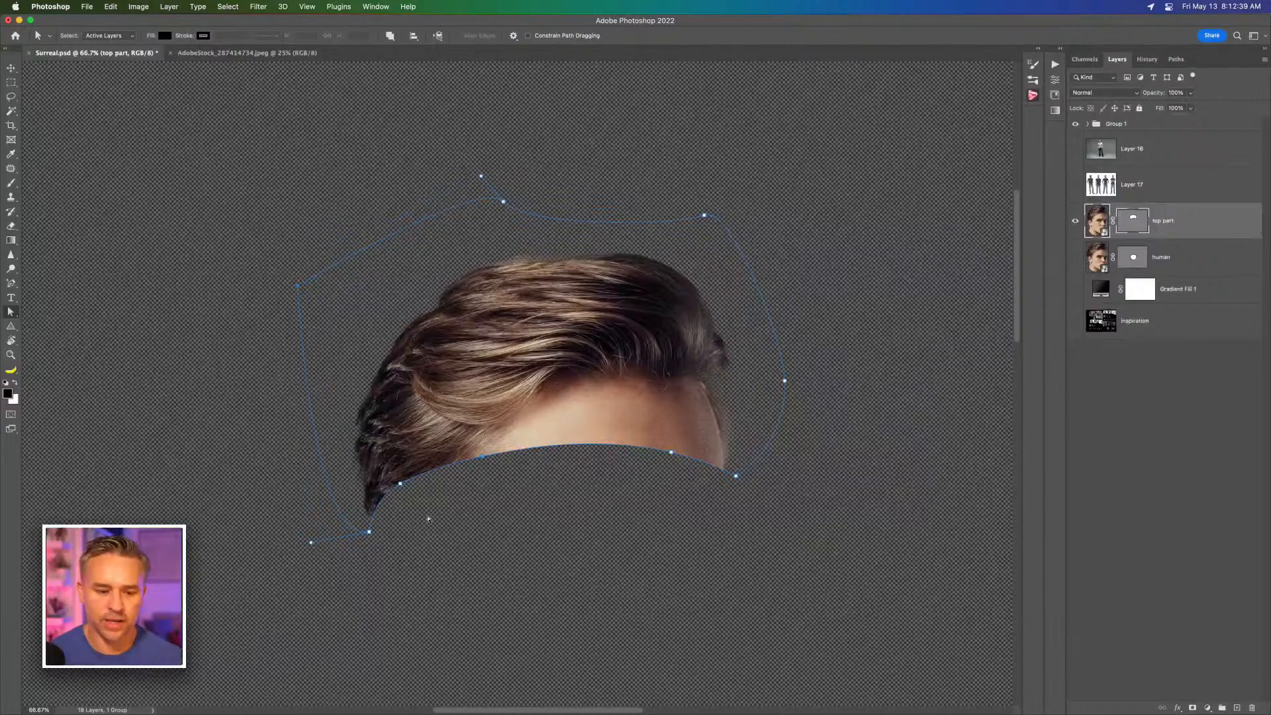
Step: Show the human layer again and switch to the Move tool
left_click(1154, 258)
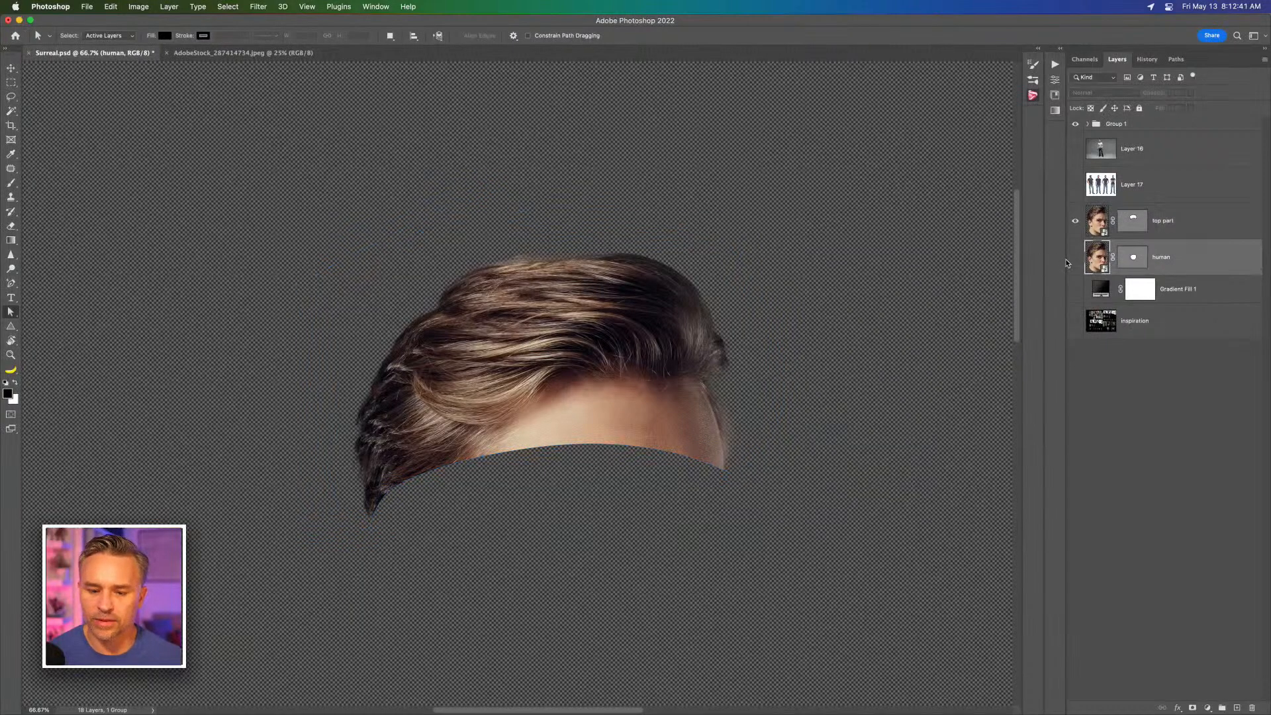
left_click(1075, 257)
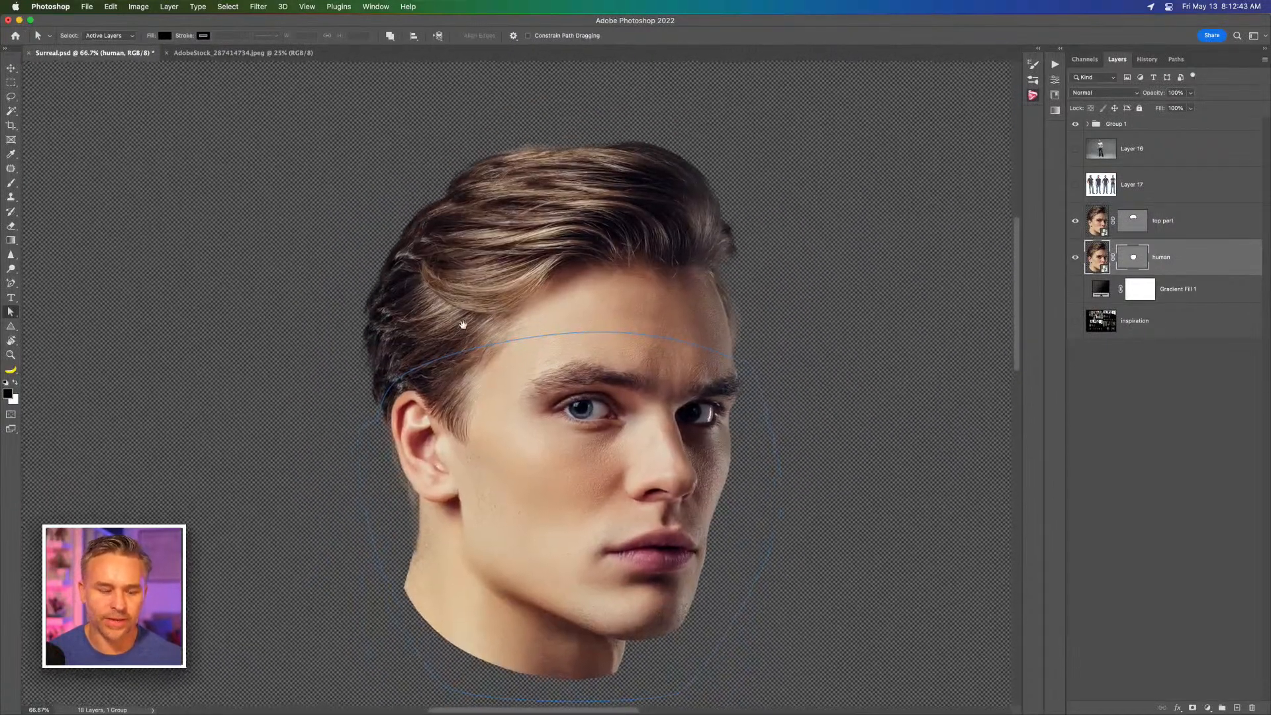
left_click_drag(463, 324, 461, 332)
key("v")
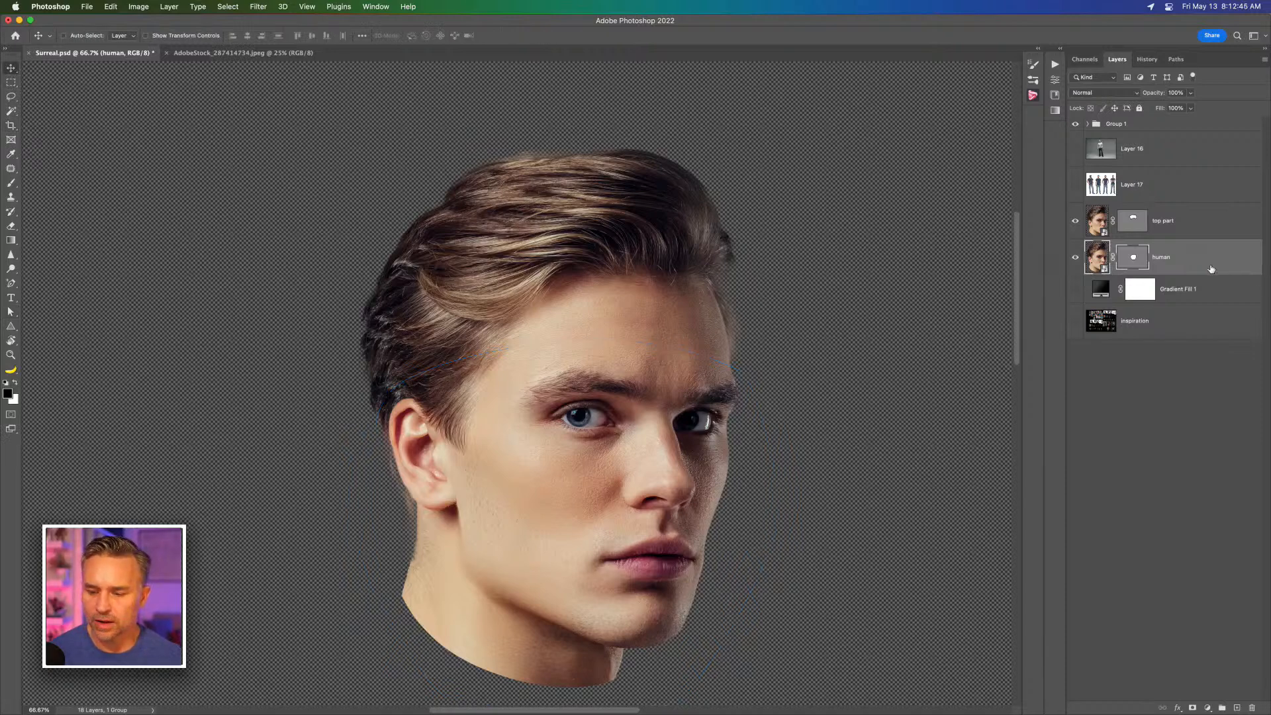
Step: Raise the top part layer to open a wide gap above the face, and move the human layer up slightly
left_click(1182, 224)
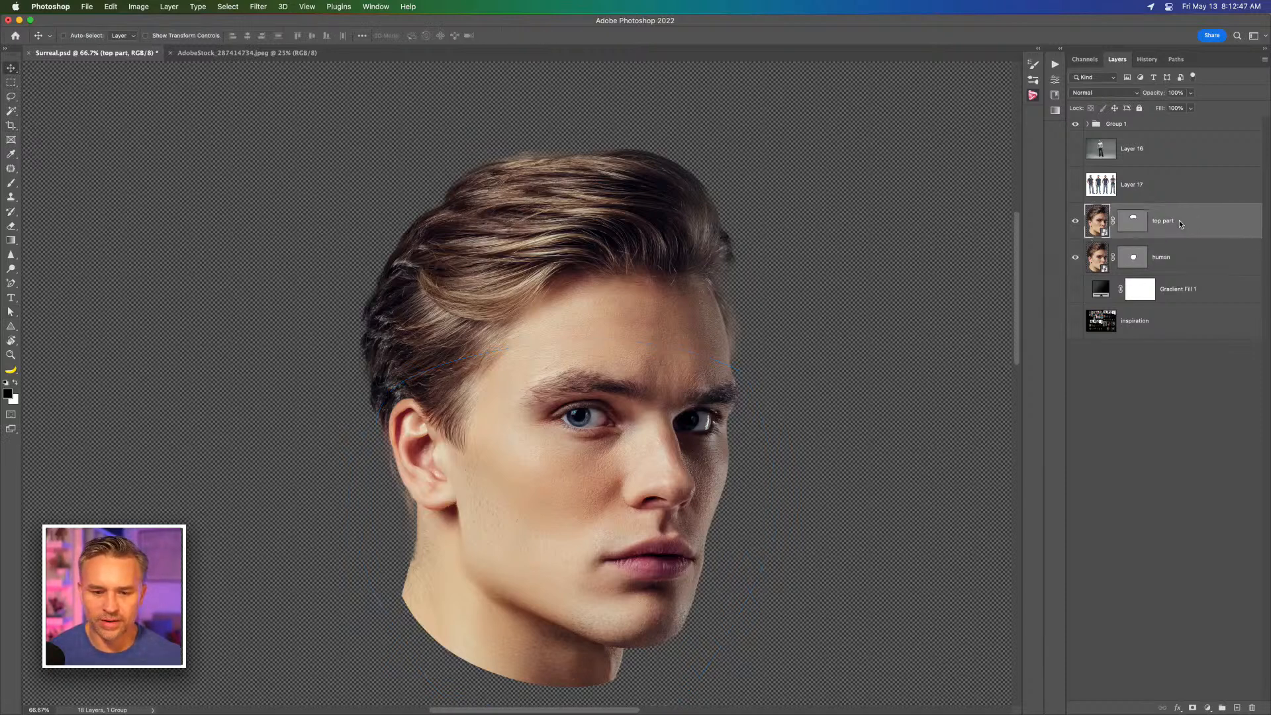
key("shift+Up")
key("shift+Up")
key("shift+Up")
key("shift+Up")
key("shift+Up")
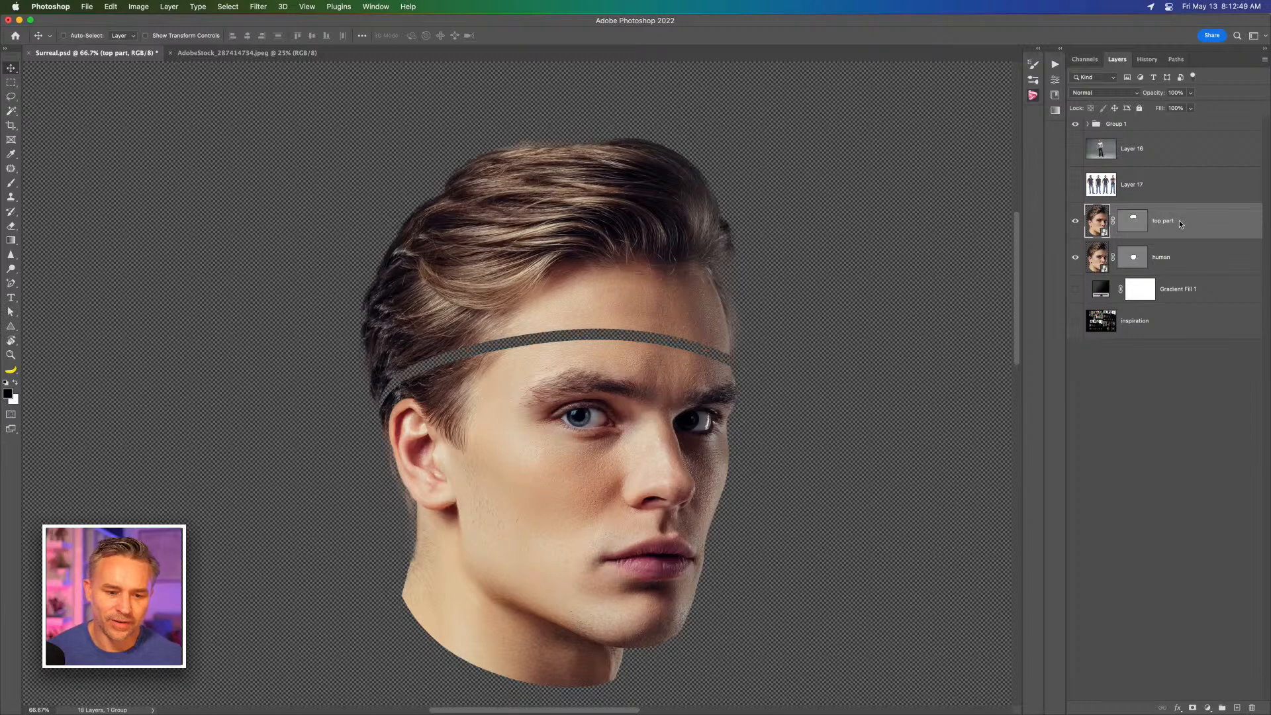
key("shift+Up")
key("shift+Up")
key("shift+Up")
key("shift+Up")
key("shift+Up")
key("shift+Up")
key("shift+Up")
key("shift+Up")
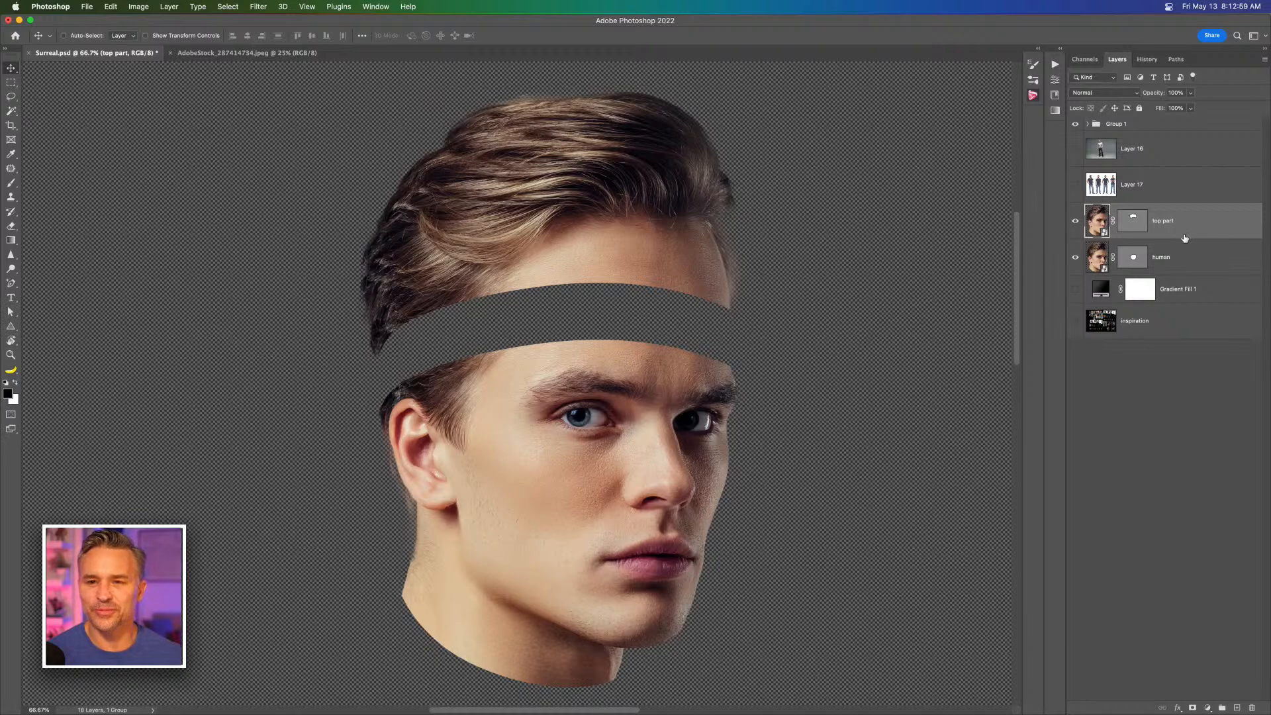
left_click(1182, 256)
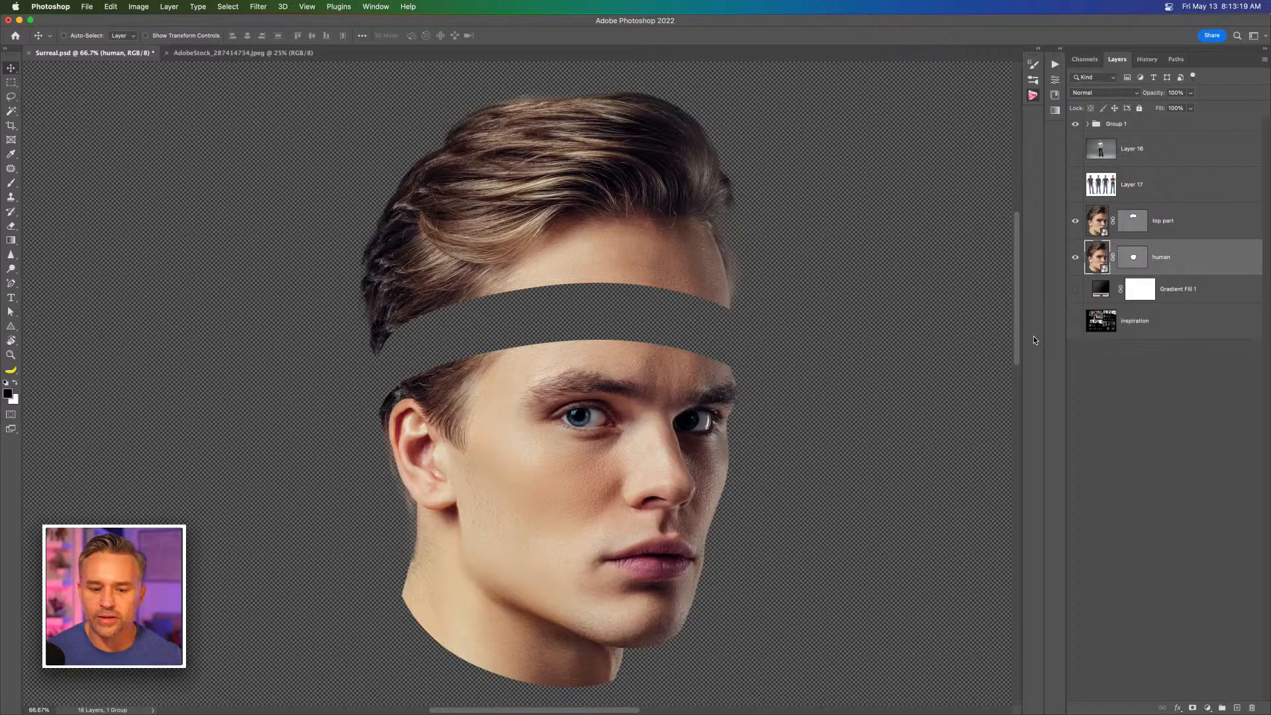
mouse_move(545, 244)
left_mouse_down()
mouse_move(546, 211)
mouse_move(530, 233)
left_mouse_up()
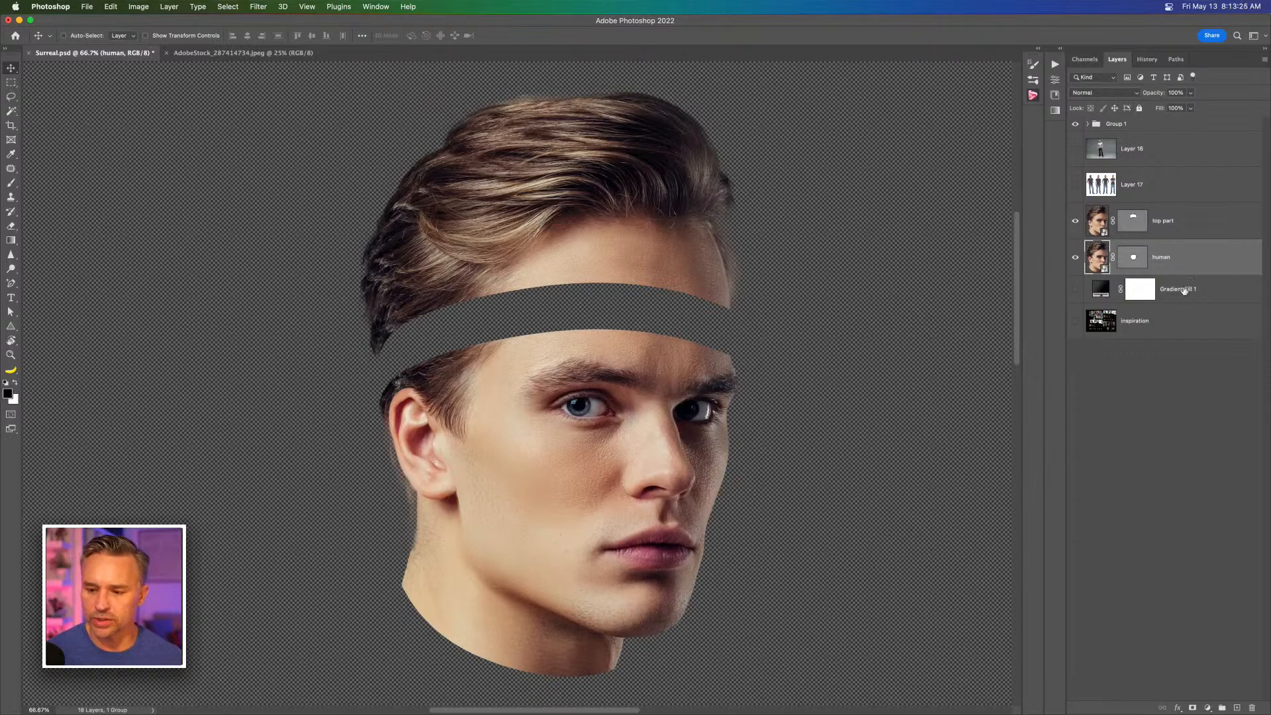
Step: Add a new layer above the human layer and draw a closed Pen path around the gap, from the far temple to behind the ear
left_click(1235, 708)
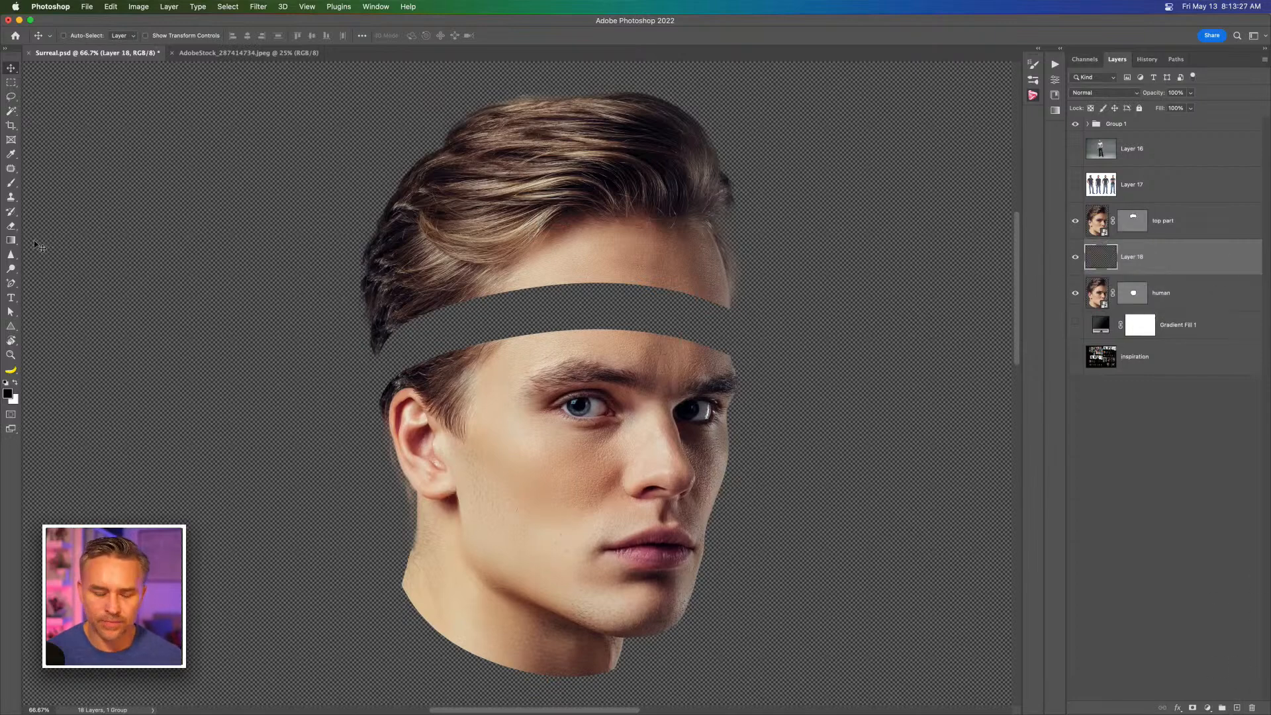
key("p")
key("super+equal")
key("super+equal")
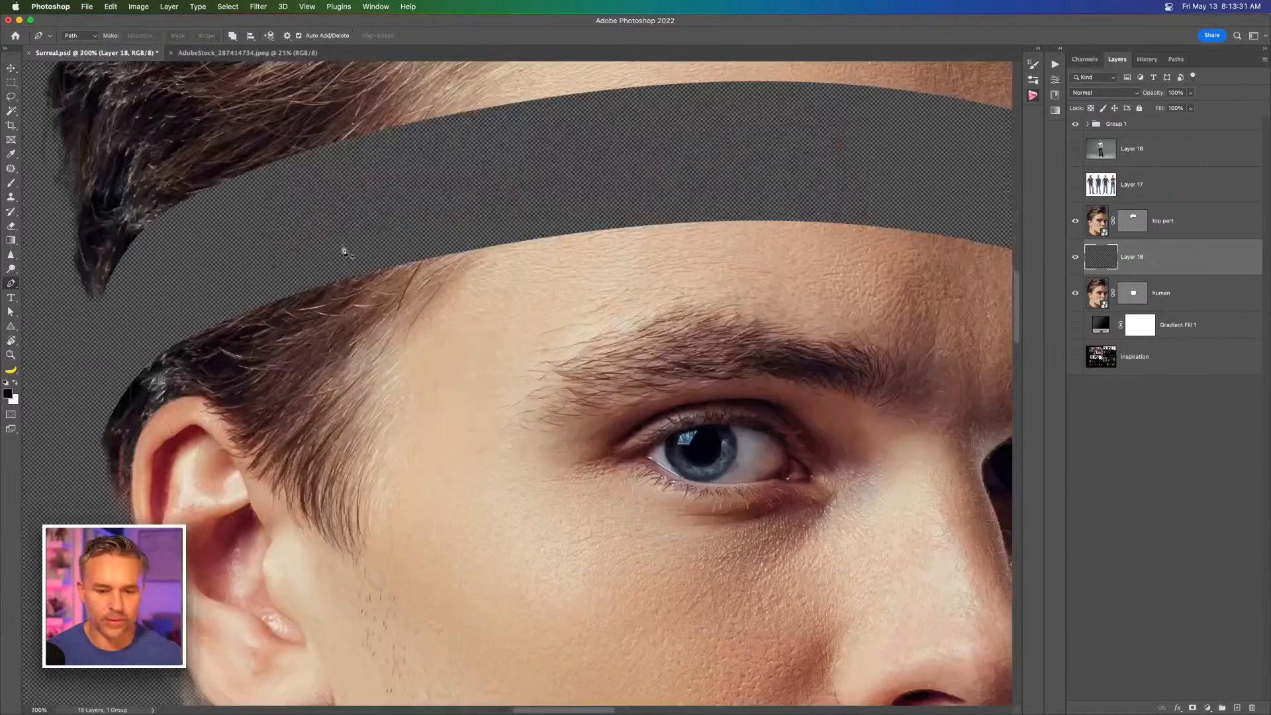
key("super+minus")
left_click(516, 201)
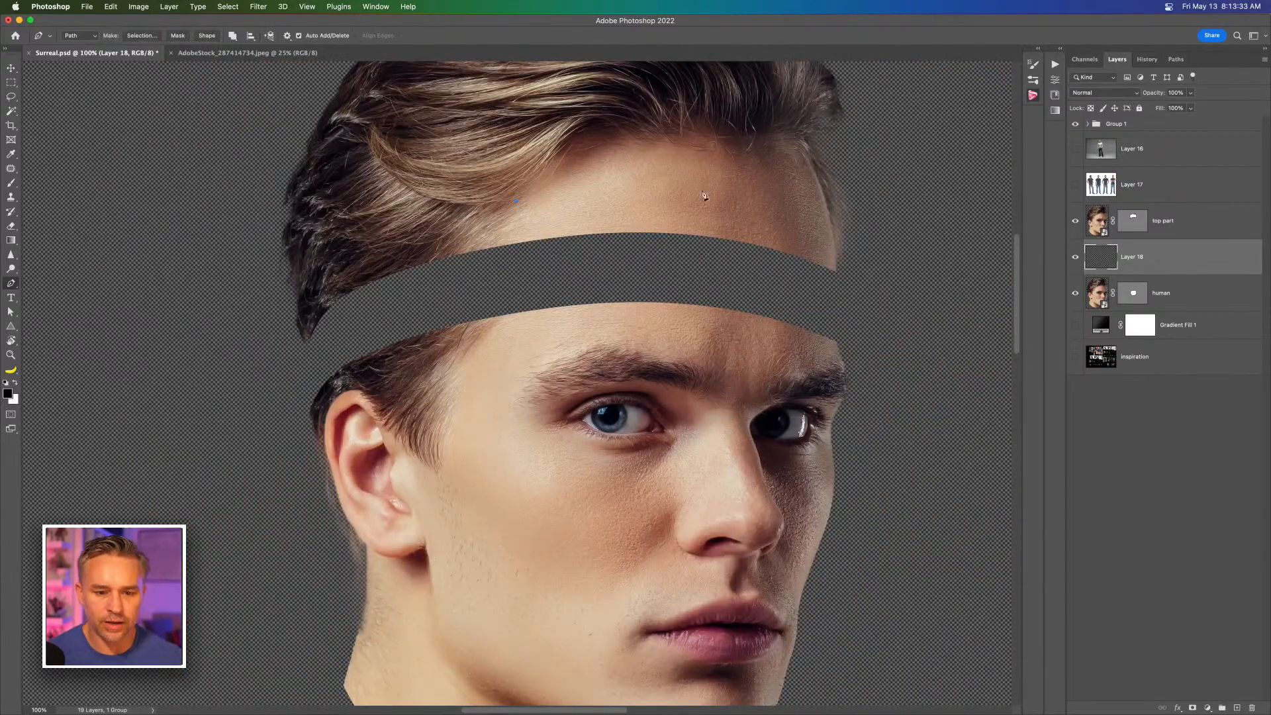
left_click(769, 202)
left_click(828, 259)
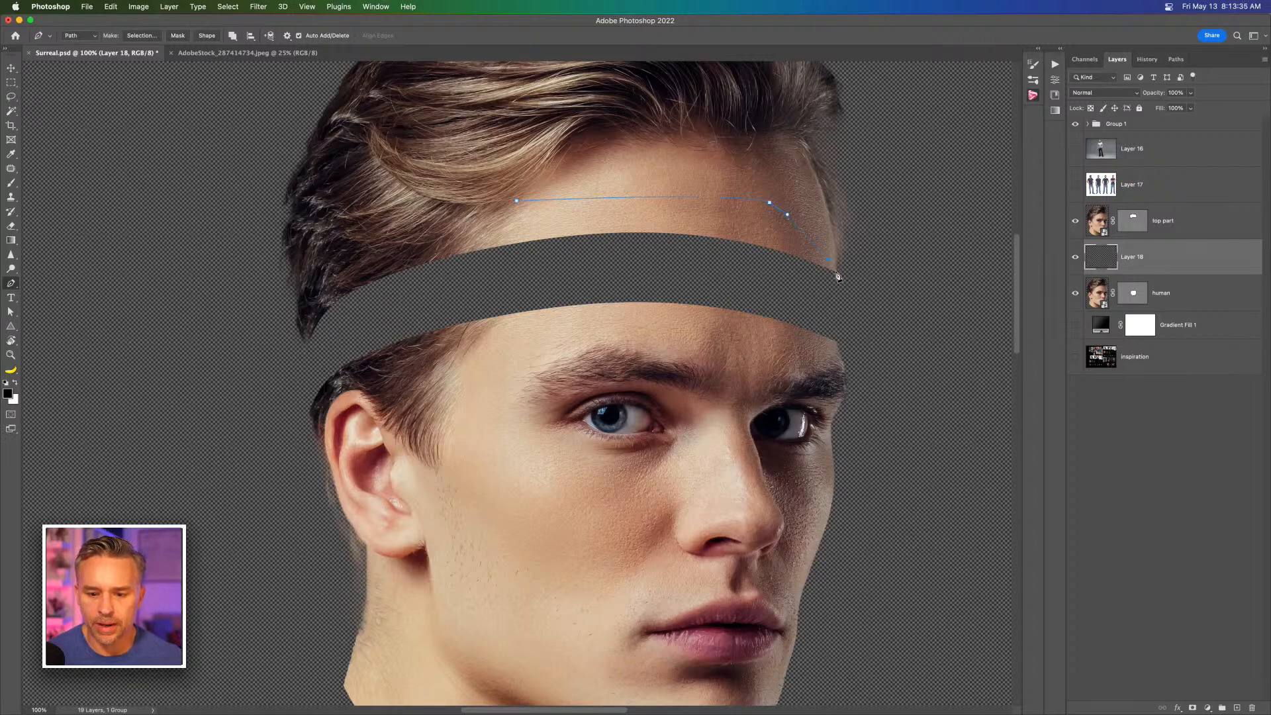
left_click(836, 273)
left_click_drag(592, 309, 441, 313)
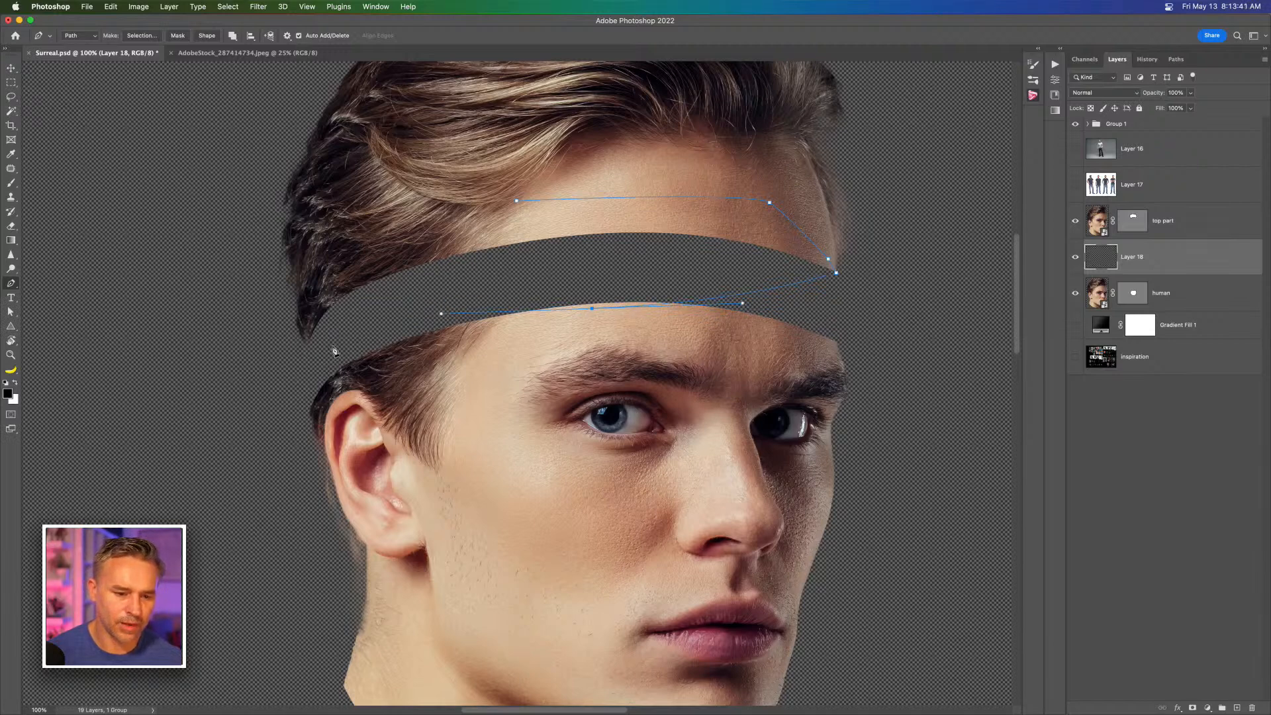
left_click_drag(303, 349, 307, 283)
left_click_drag(516, 200, 586, 192)
Step: Convert the path's sharp corner at the far temple into a smooth curve with the Convert Point tool
left_click(10, 314)
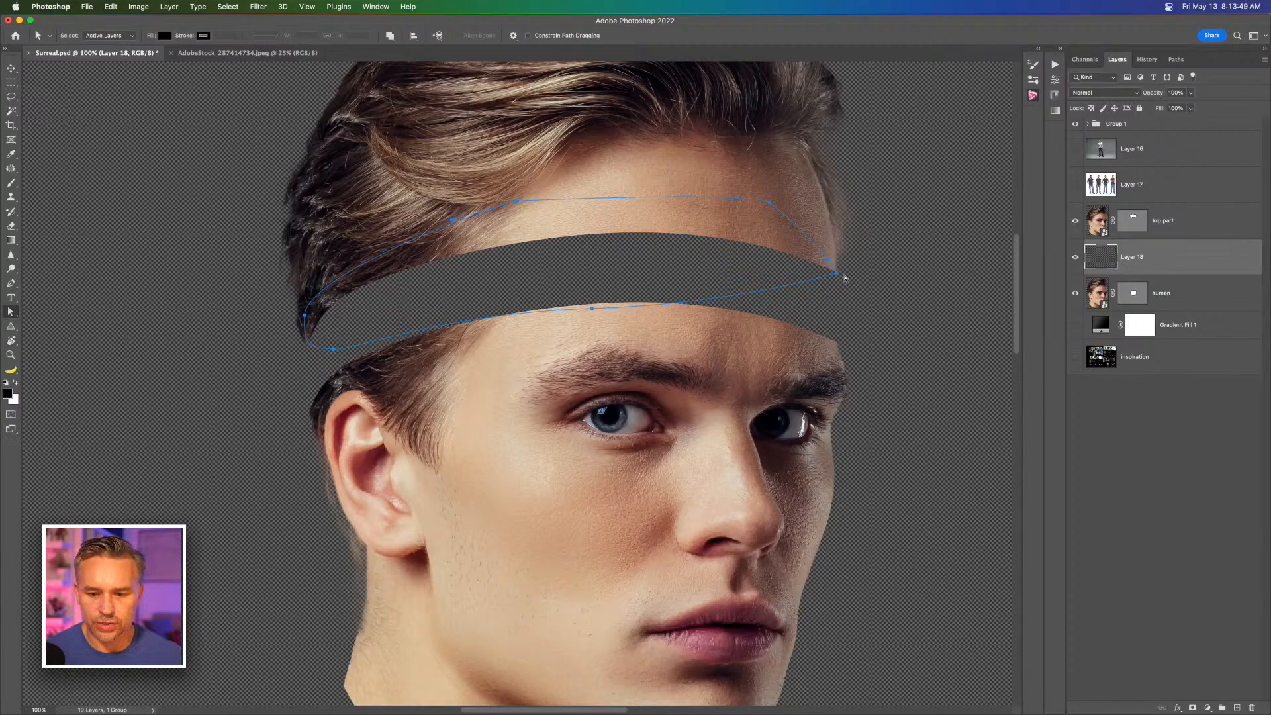
left_click(836, 273)
left_click(10, 313)
left_click(6, 288)
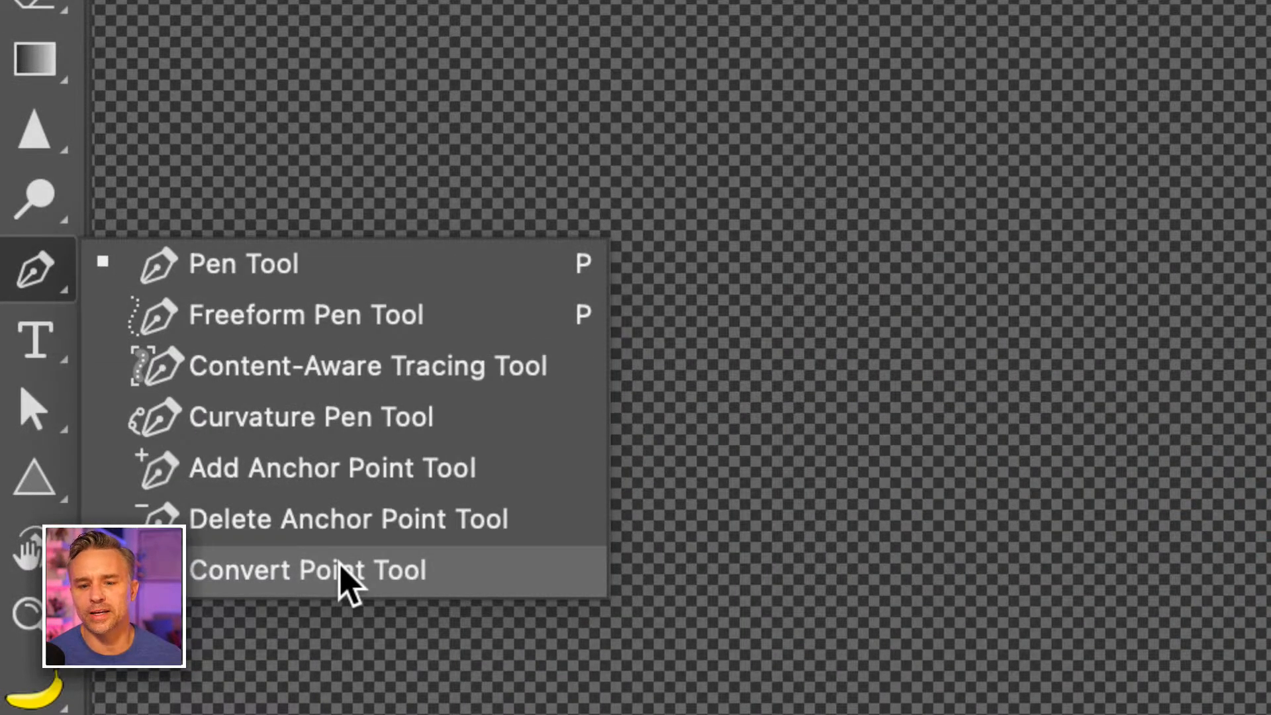
left_click(344, 576)
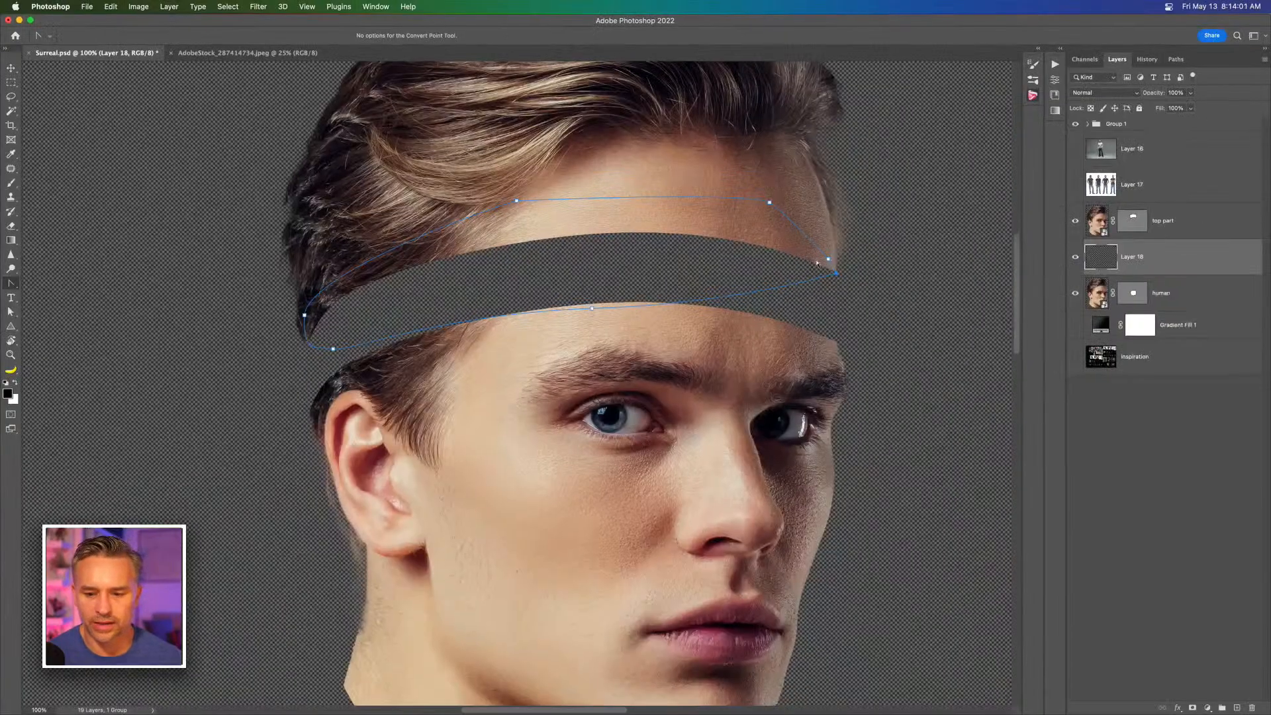
left_click_drag(836, 273, 832, 300)
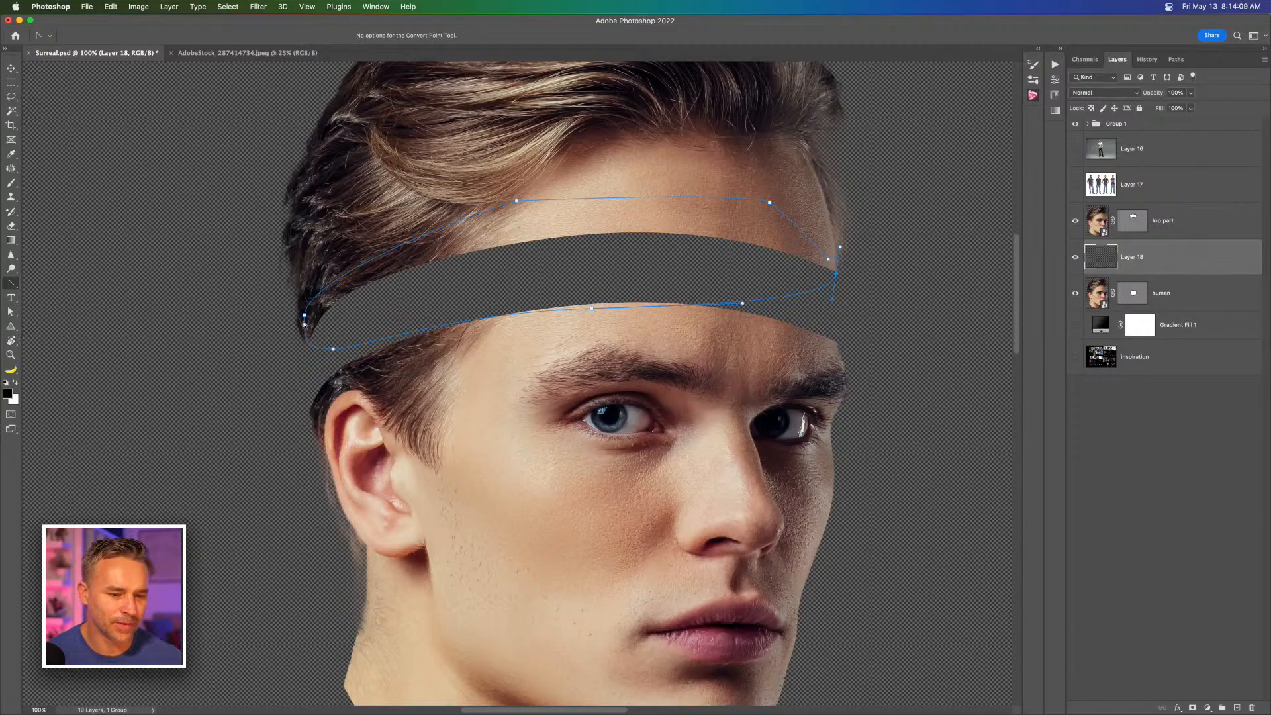
Step: Round the path's end above the ear and lower its bottom-middle anchor below the forehead cut line
left_click(10, 312)
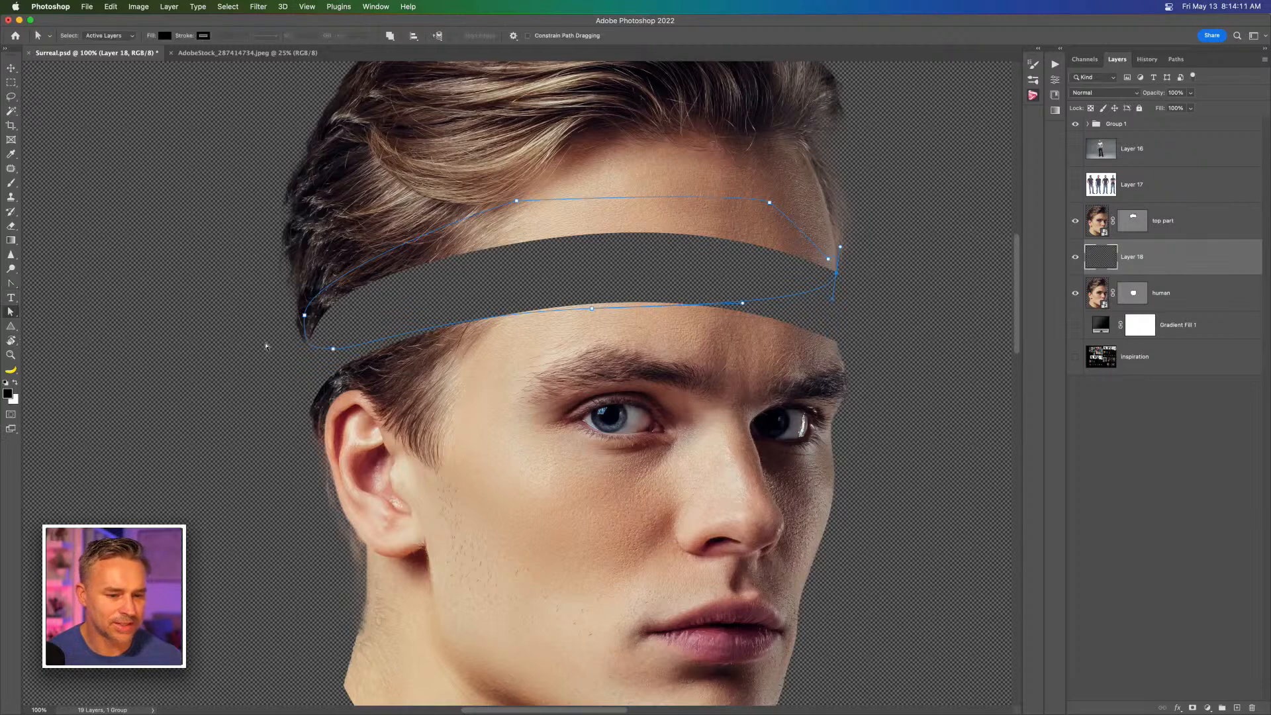
left_click(304, 317)
left_click_drag(303, 354, 346, 346)
left_click_drag(592, 310, 594, 332)
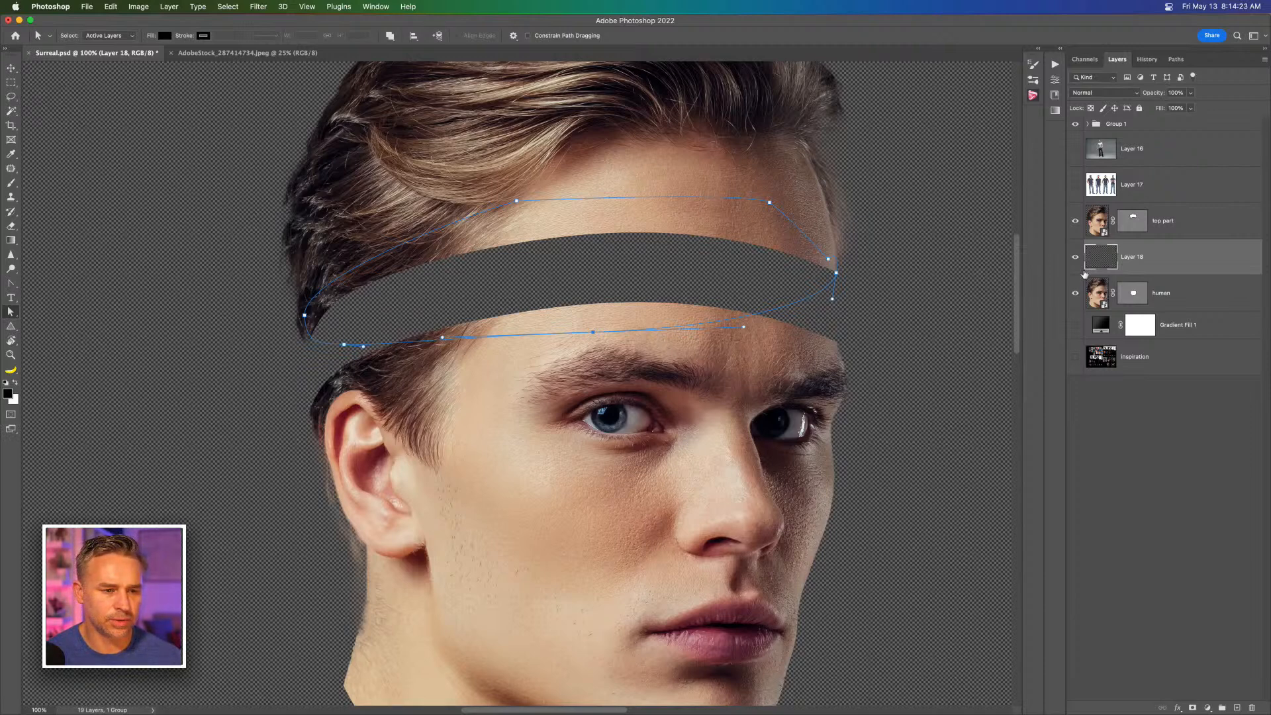
Step: Select all anchors of the gap path and search the commands for "vector" and "shape" conversion options
left_click_drag(226, 184, 939, 433)
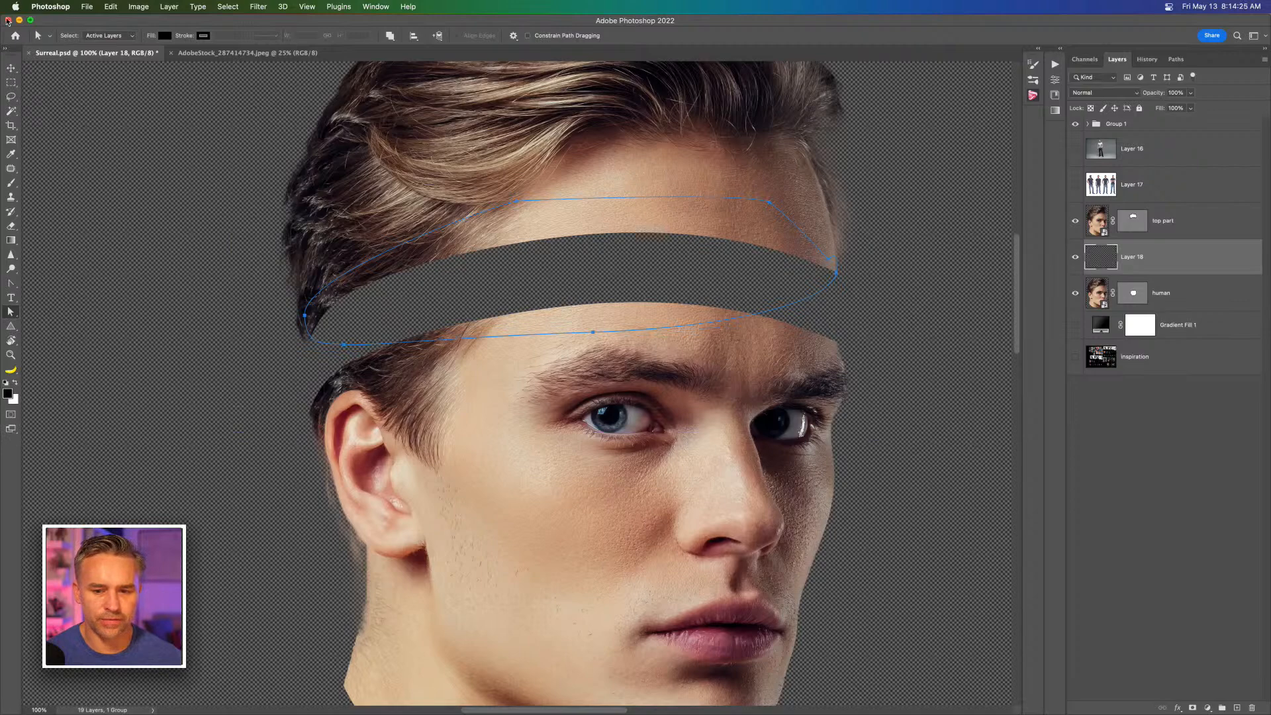
left_click(173, 7)
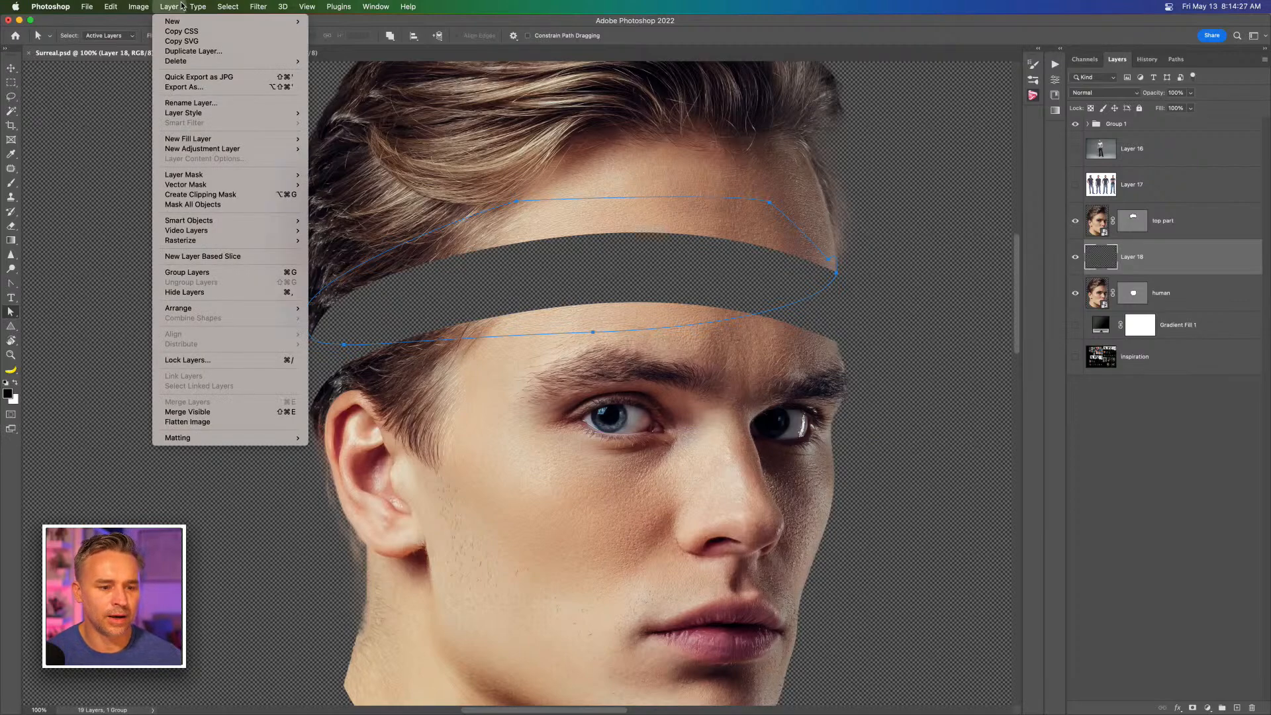
mouse_move(184, 187)
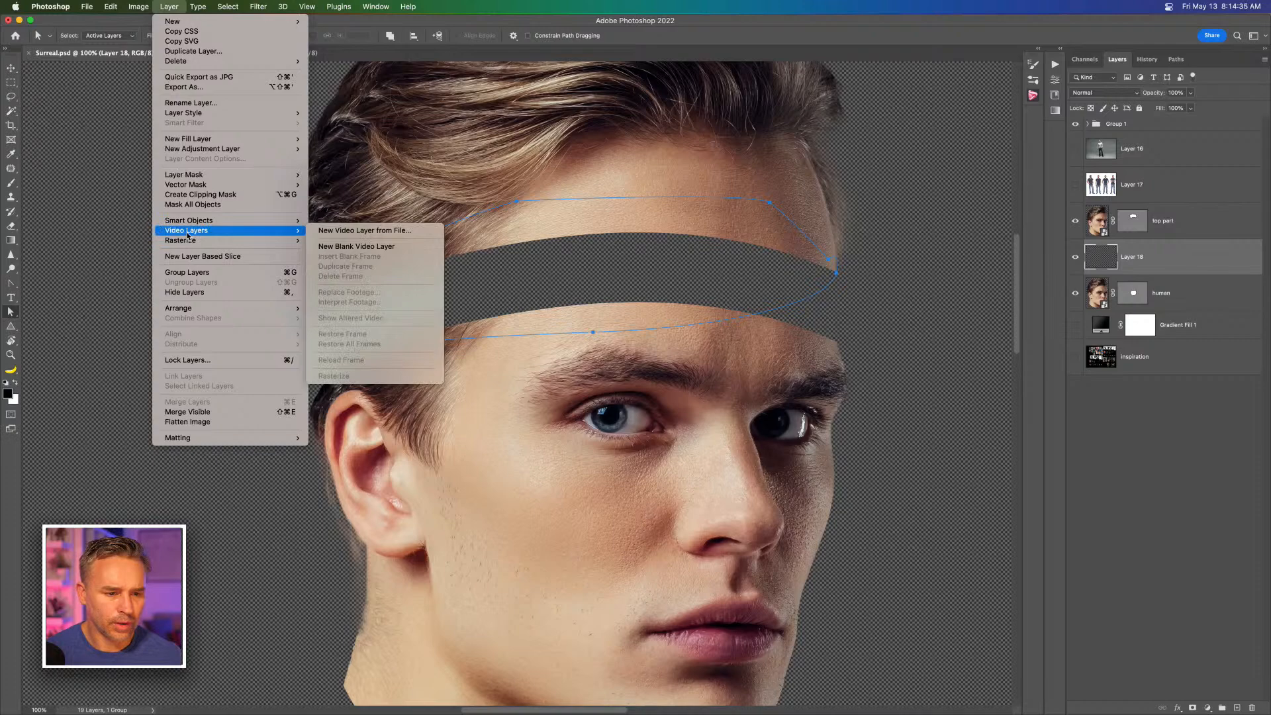
mouse_move(189, 222)
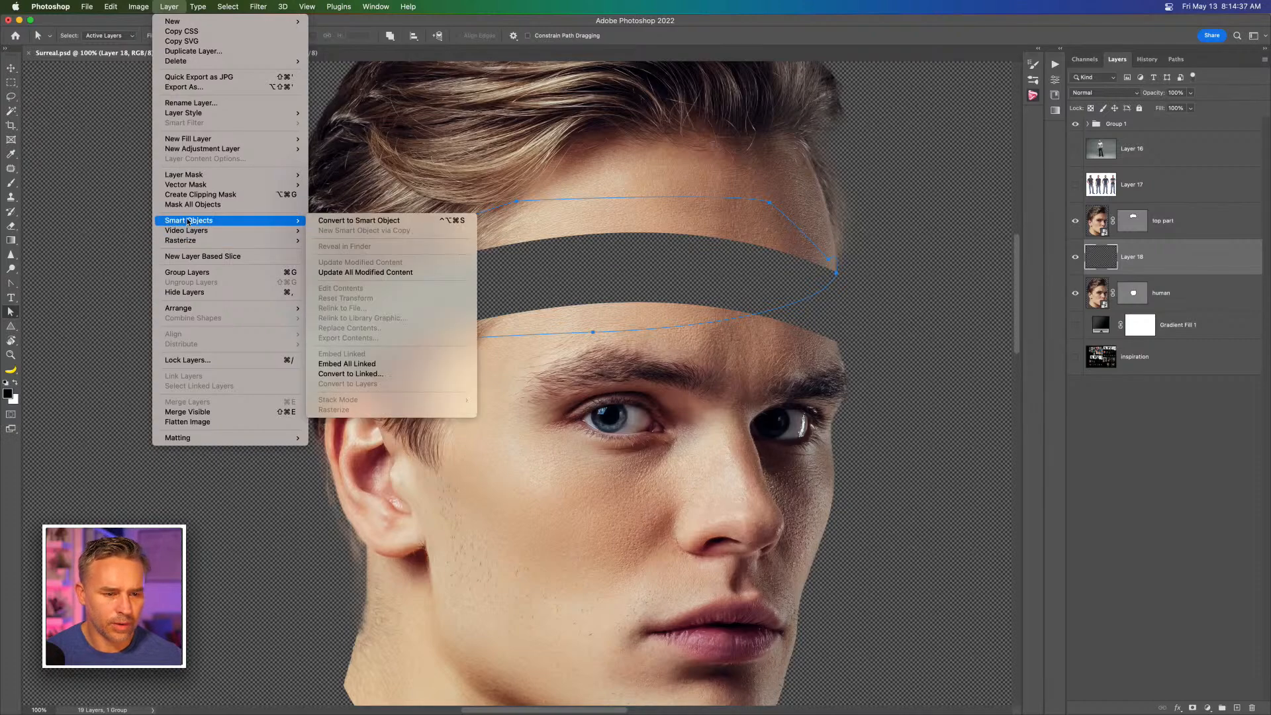
mouse_move(411, 11)
type("vector")
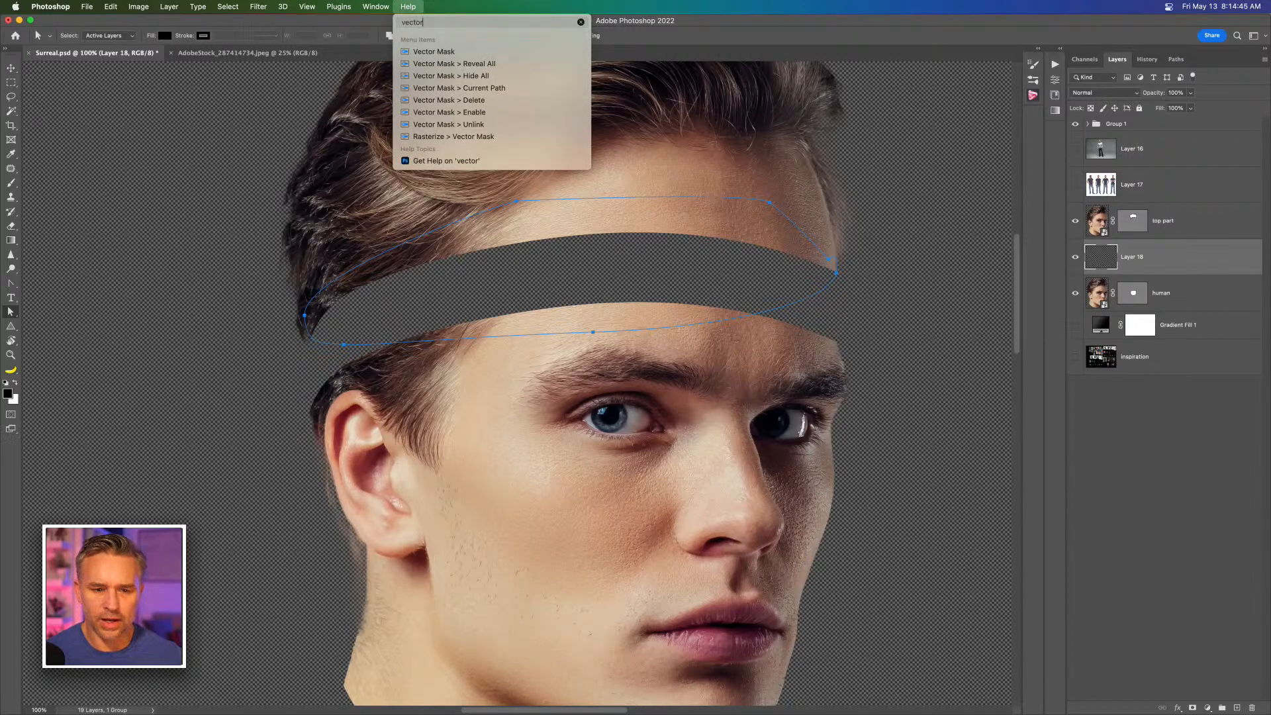
mouse_move(420, 53)
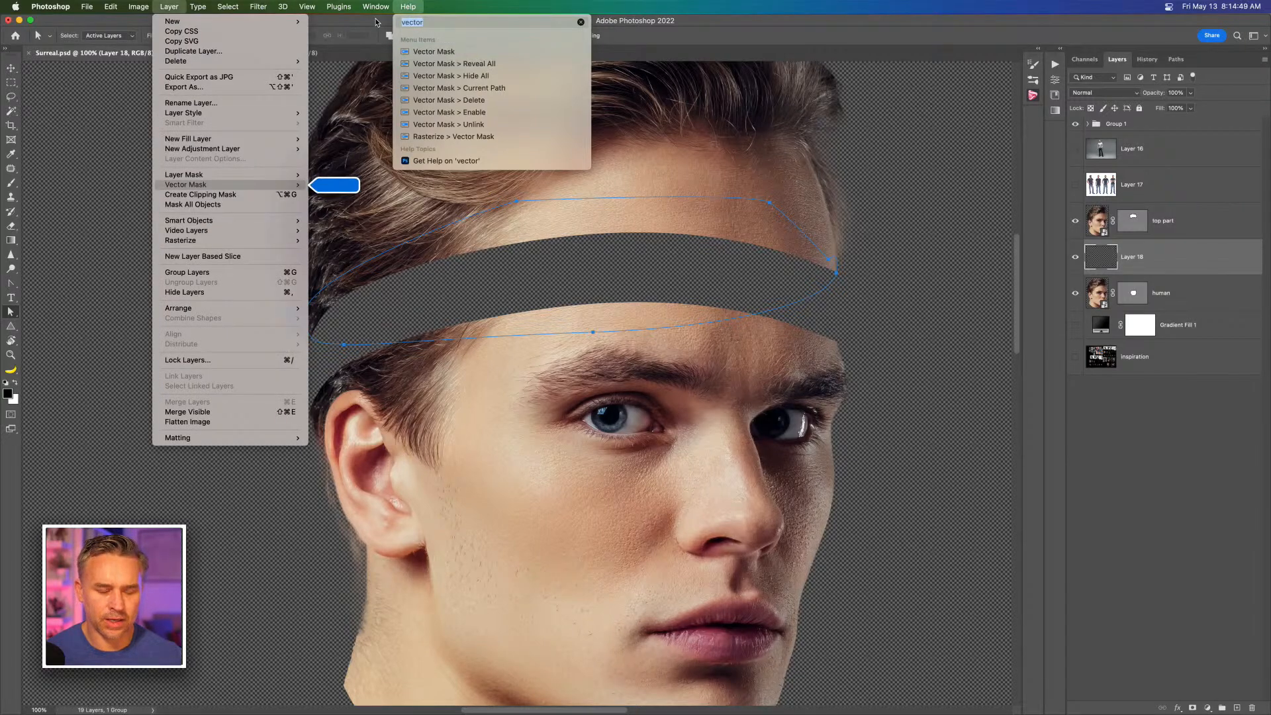
type("shape")
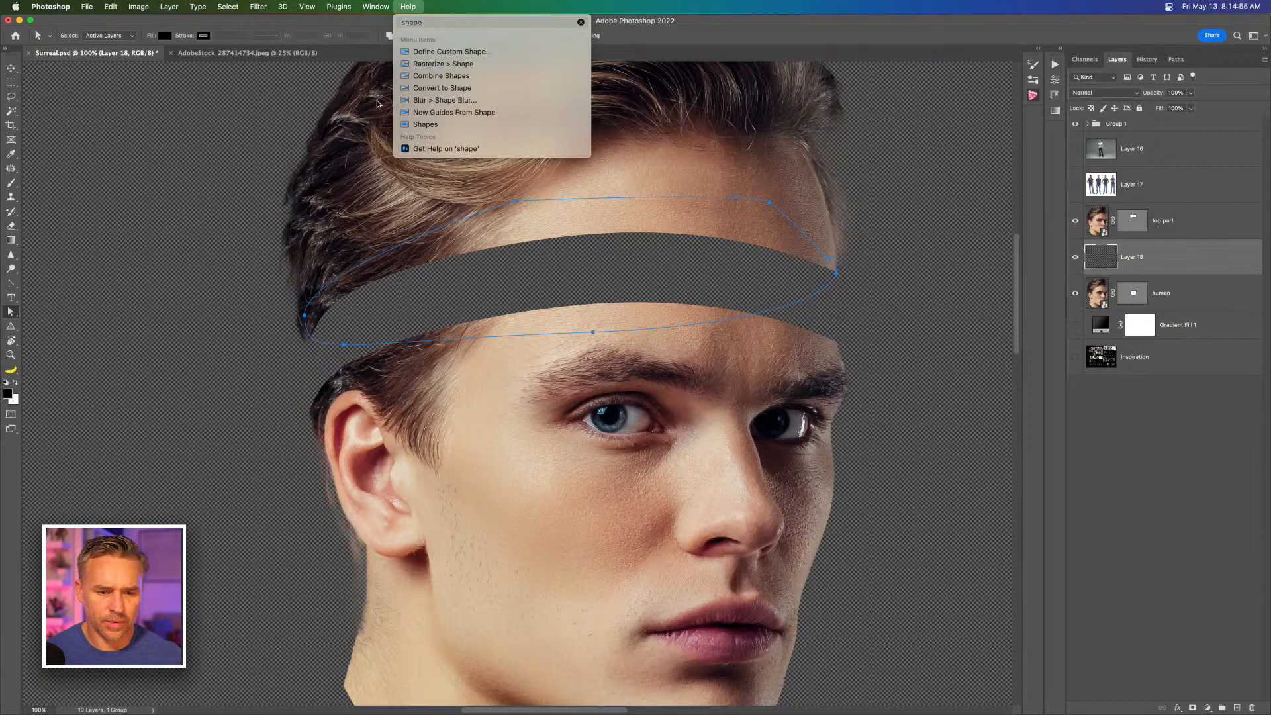
left_click(407, 126)
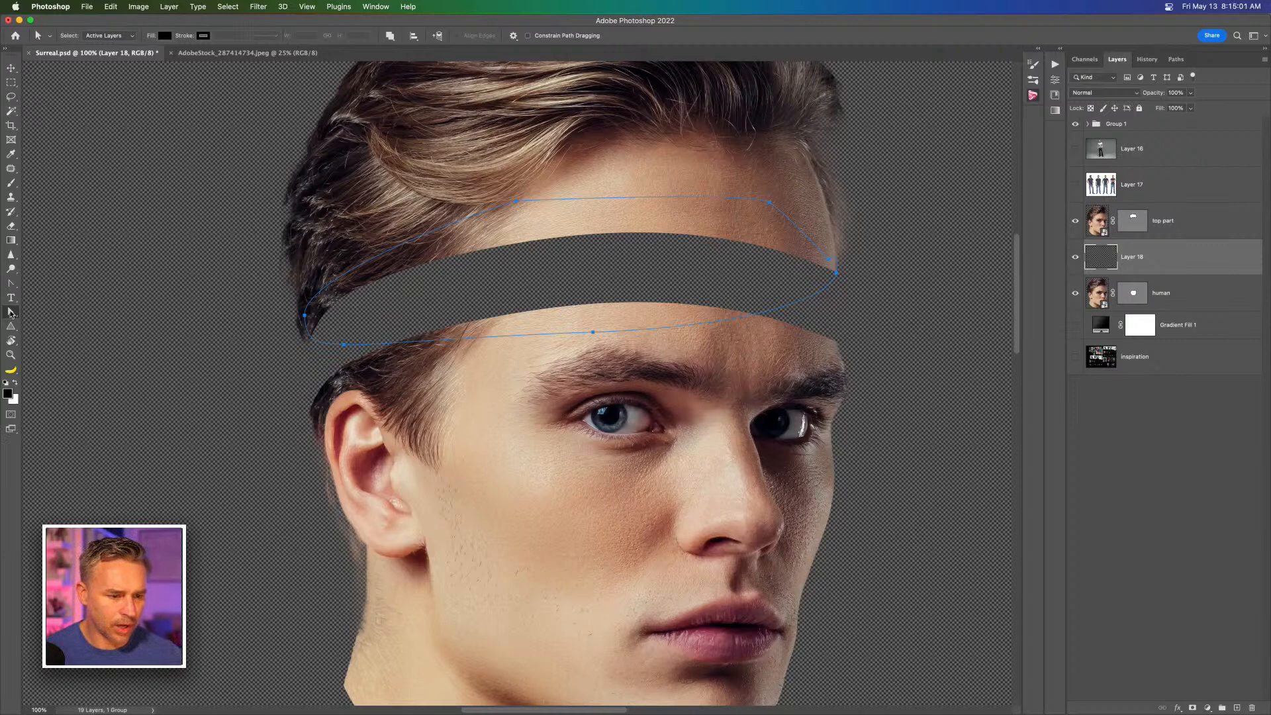
left_click(11, 283)
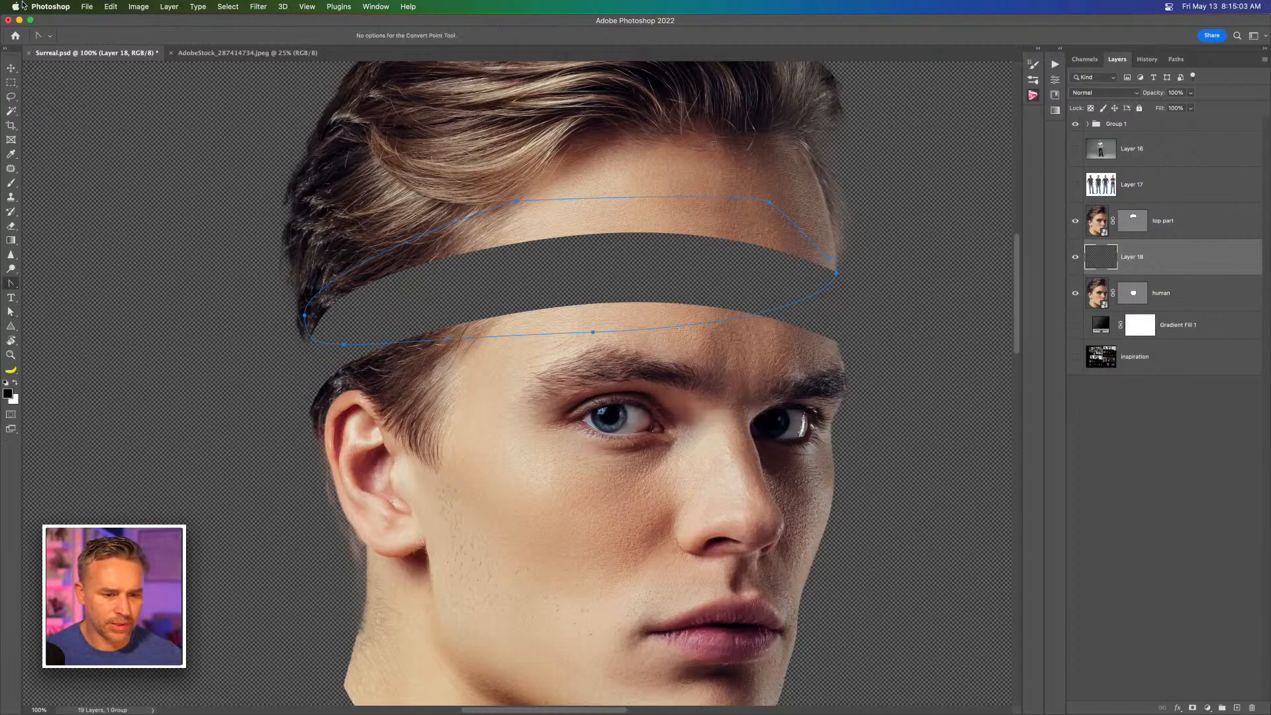
left_click(11, 312)
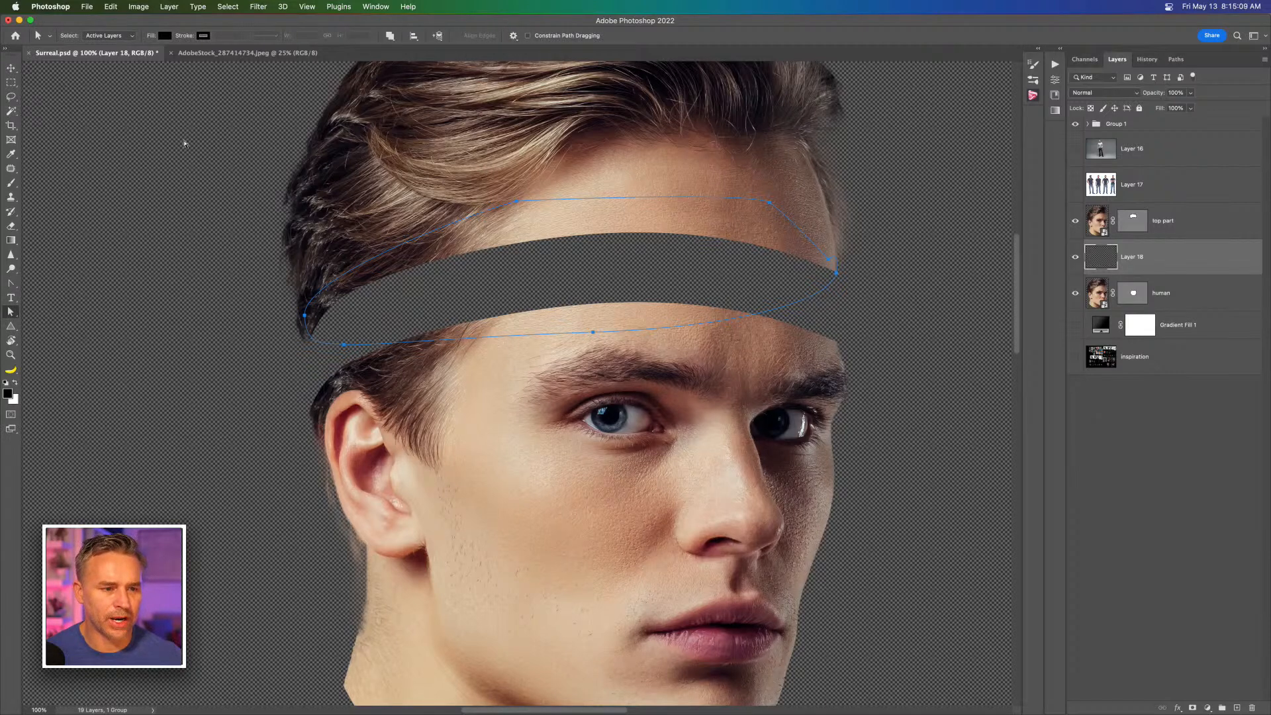
scroll(389, 291, "right", 5)
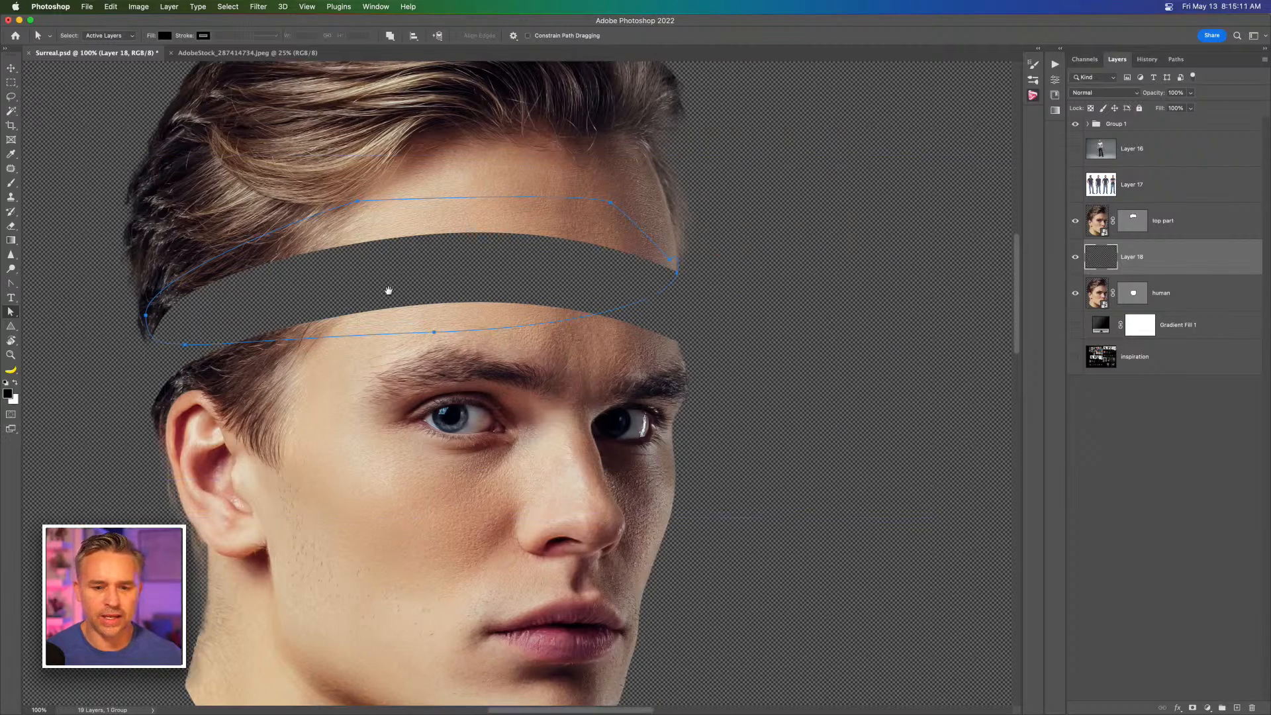
scroll(388, 292, "left", 4)
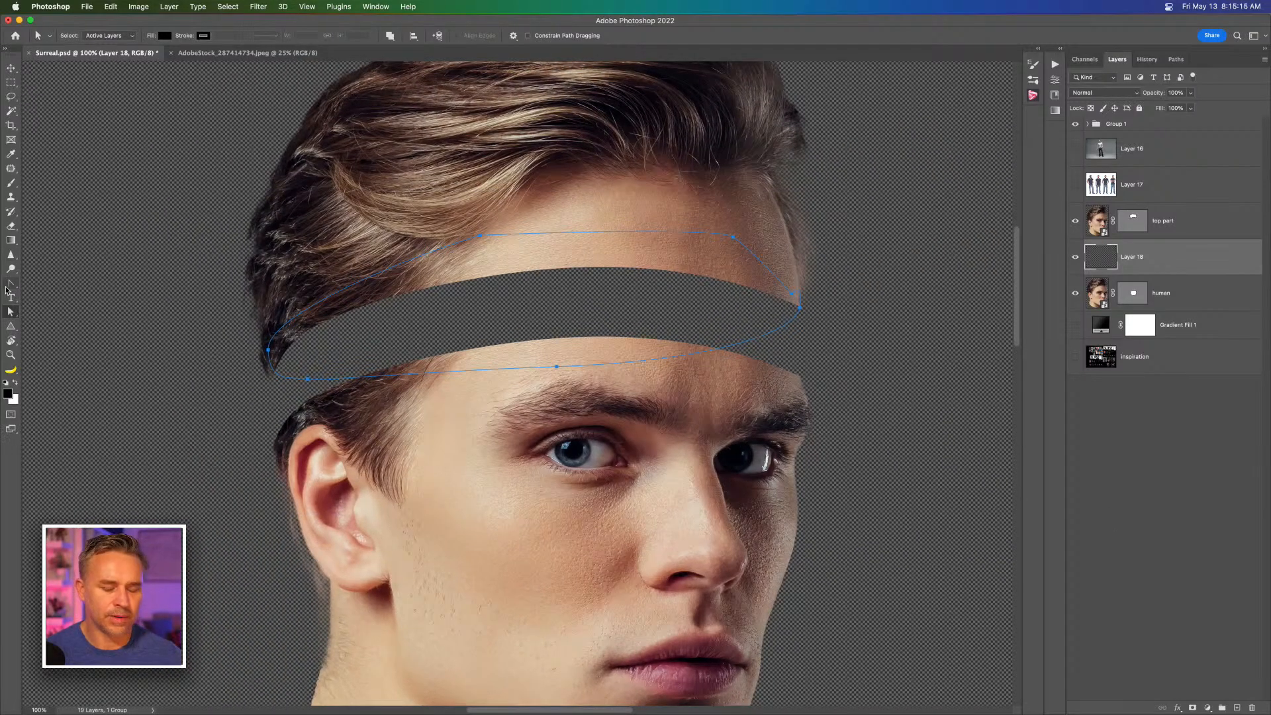
Step: Detach the list of paths to float beside the head and save the work path as Path 1
left_click(1176, 59)
left_click_drag(1176, 59, 900, 311)
left_click(950, 314)
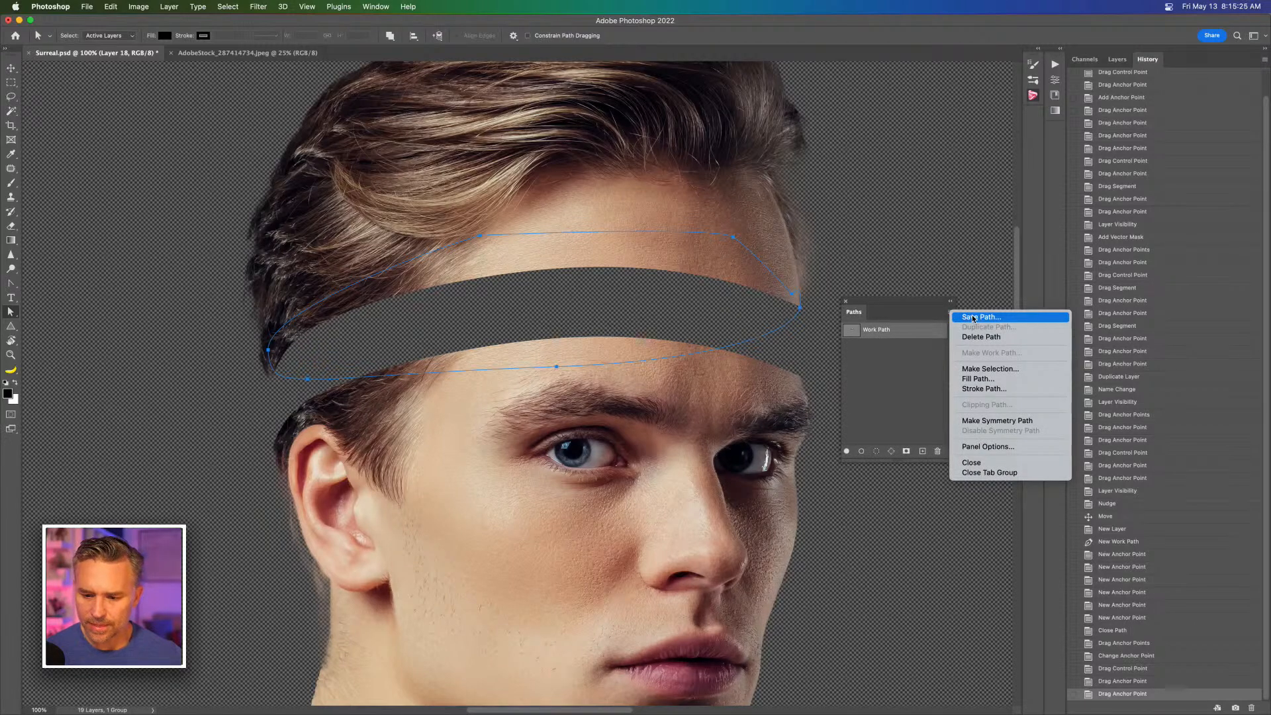
left_click(973, 317)
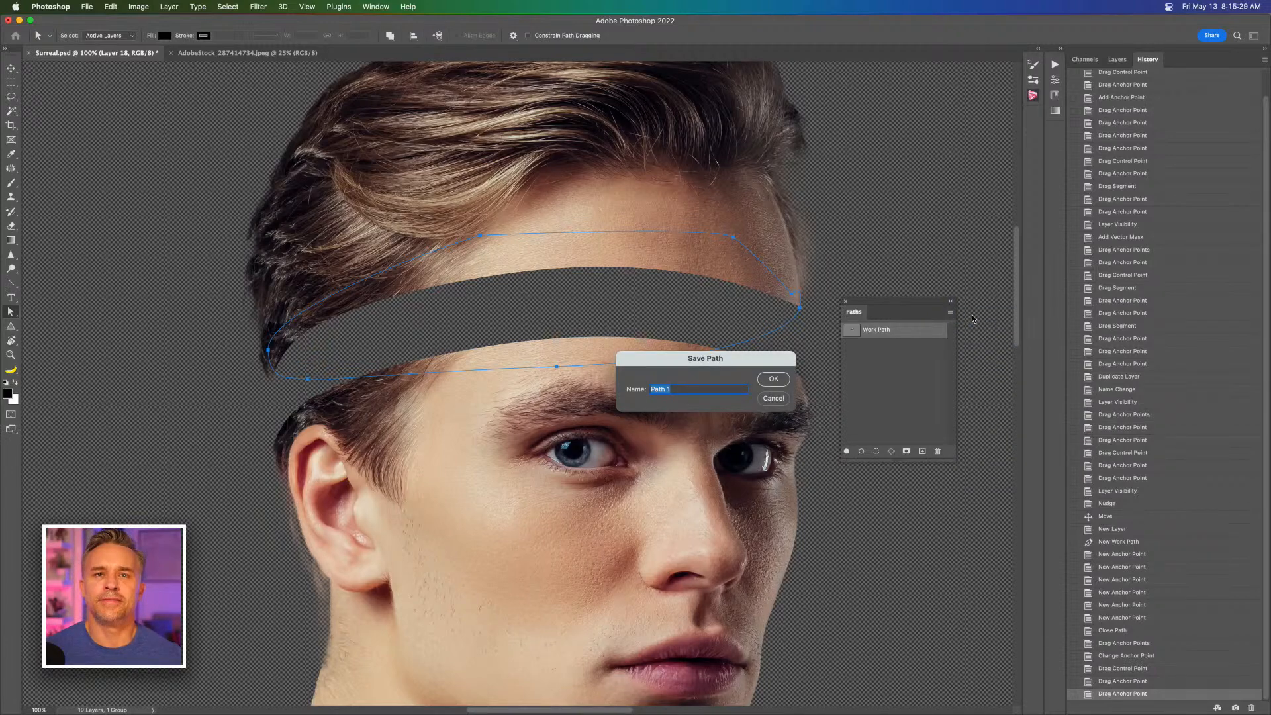
key("Return")
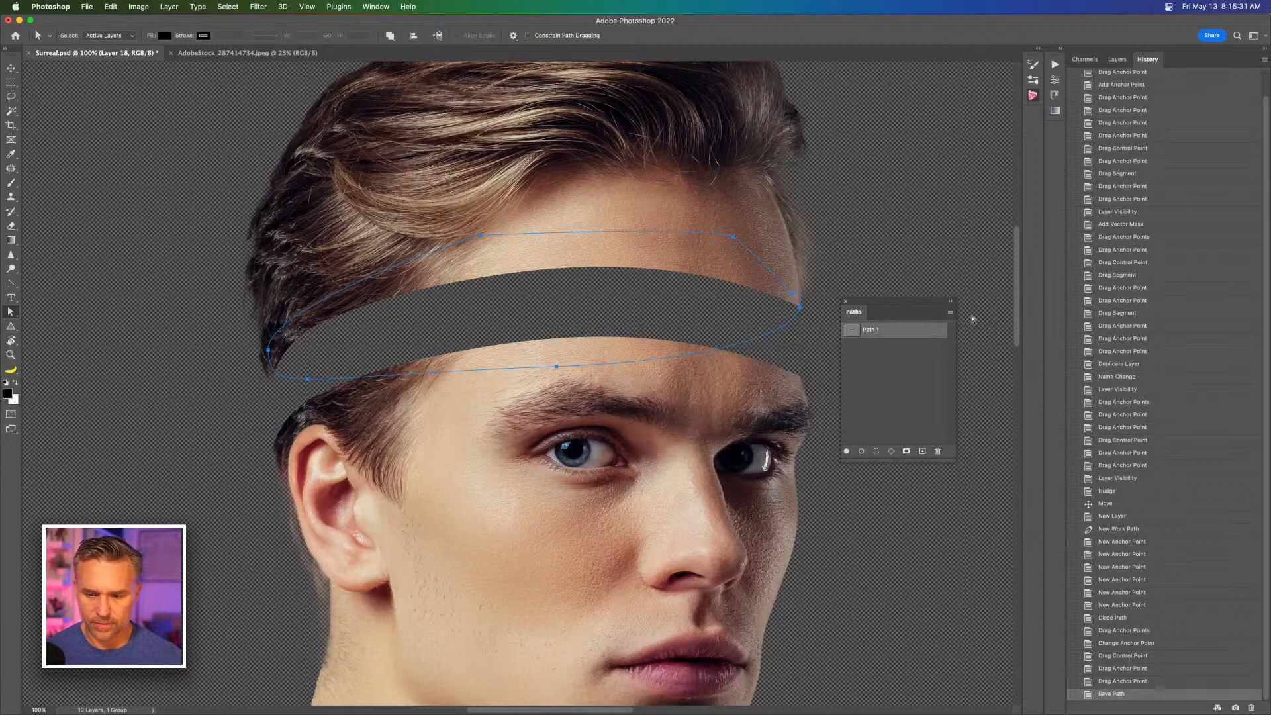
Step: Add a new layer above Layer 18, with Layer 18 hidden, and set the Pen tool to Shape mode
left_click(1115, 61)
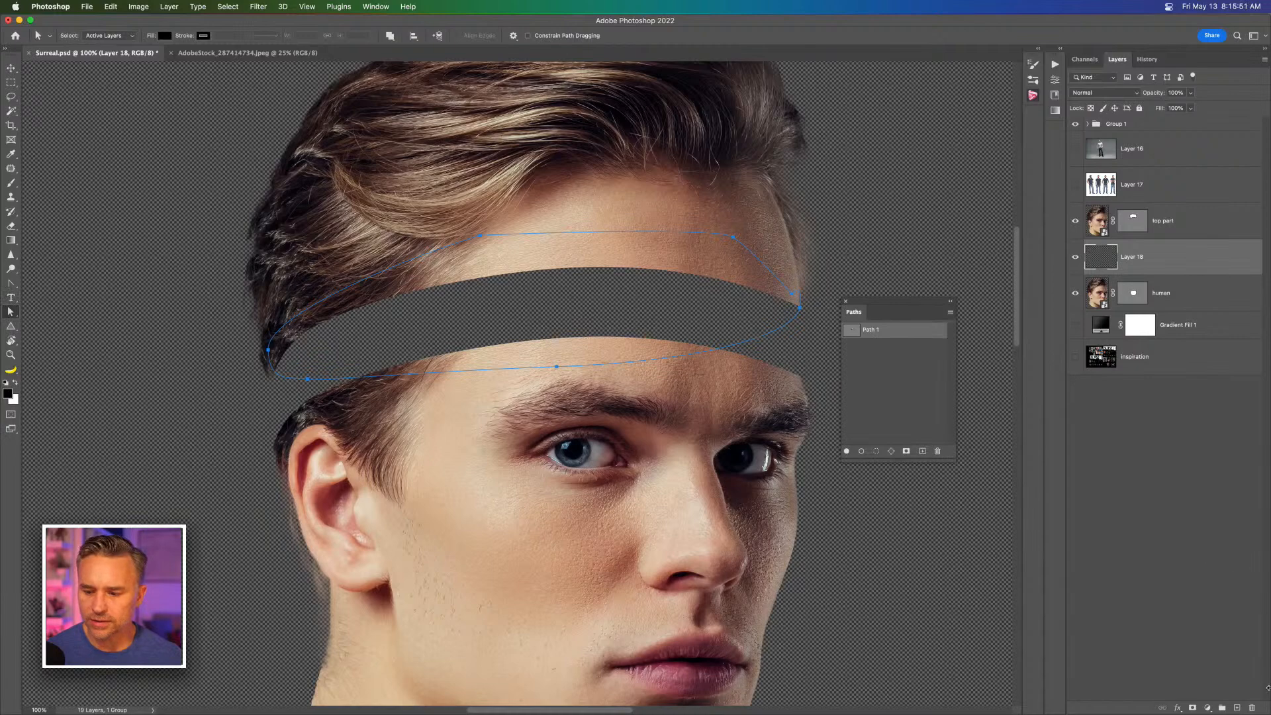
left_click(1238, 707)
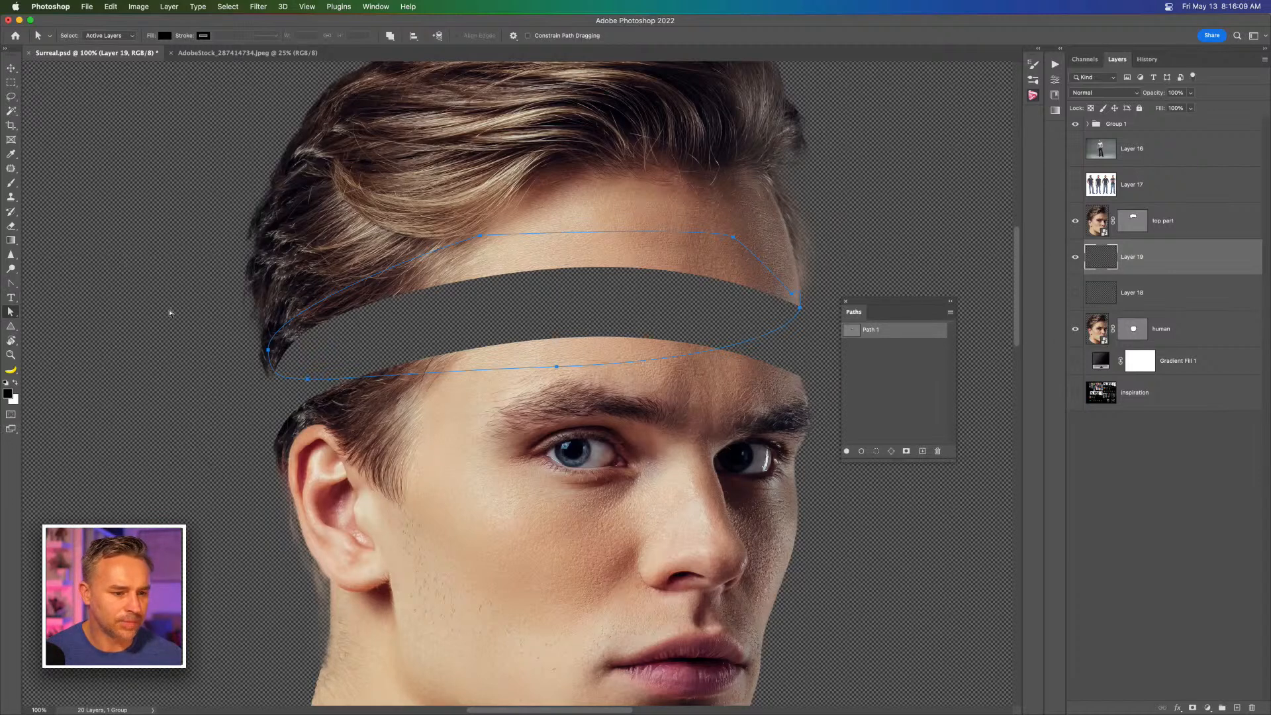
left_click_drag(12, 285, 45, 292)
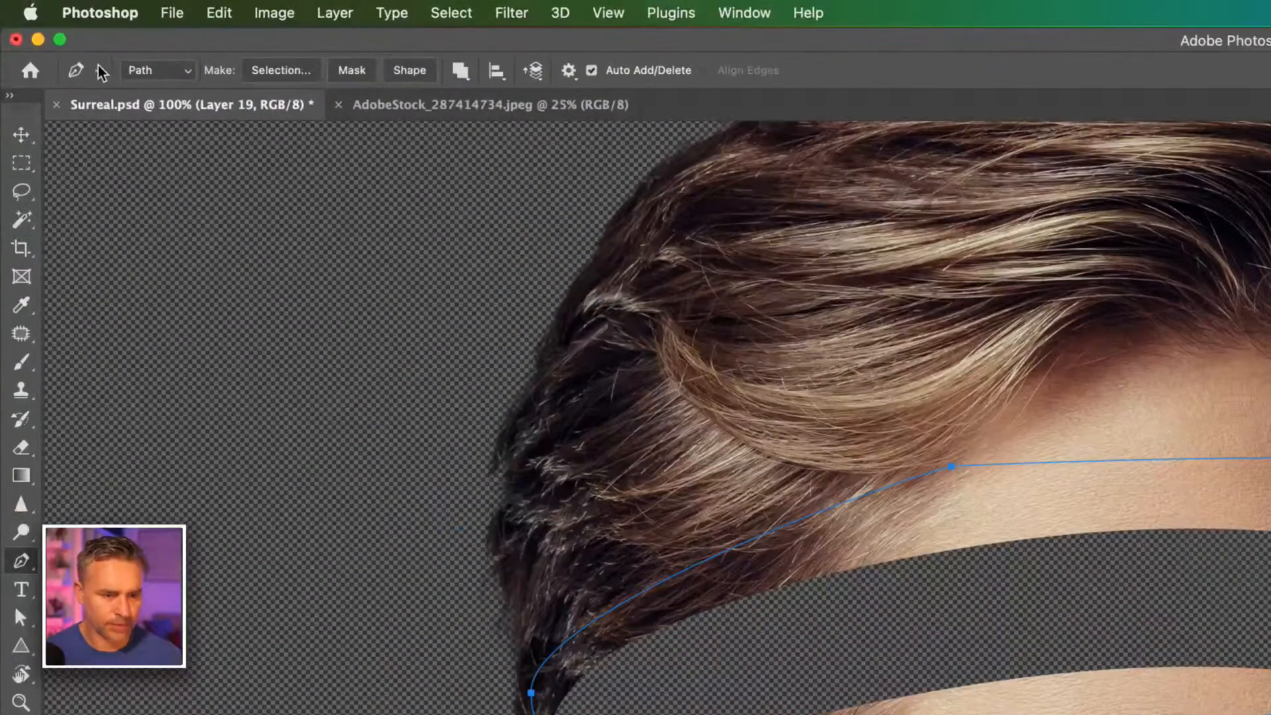
left_click(132, 60)
left_click(152, 53)
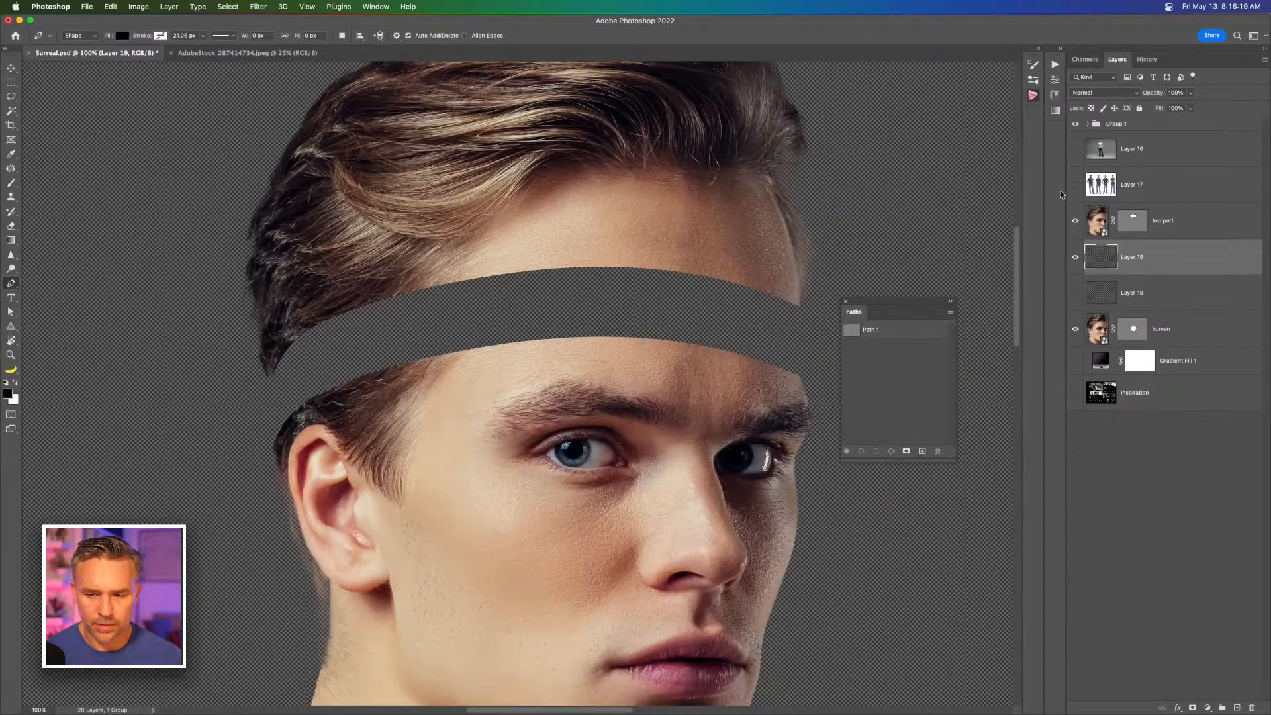
Step: Activate Path 1 and search the "shape" commands and the path options for a way to convert it to a shape
left_click(851, 330)
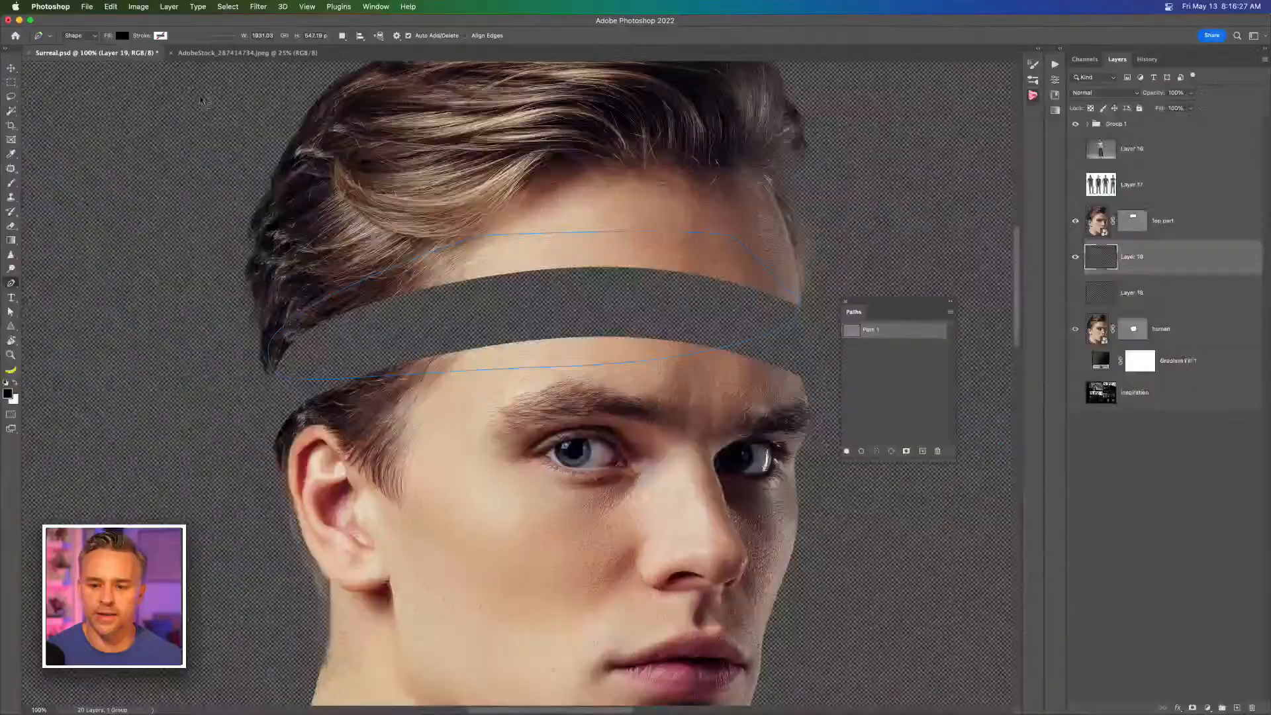
left_click_drag(847, 303, 682, 307)
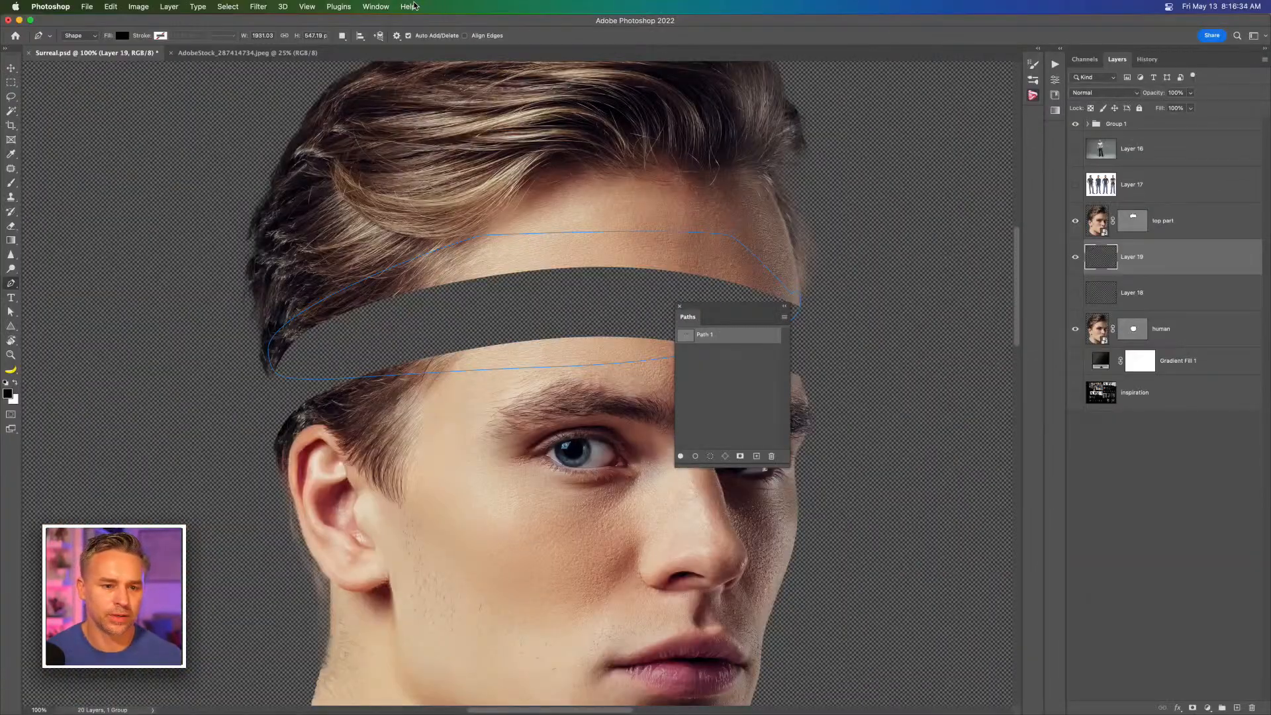
left_click(409, 6)
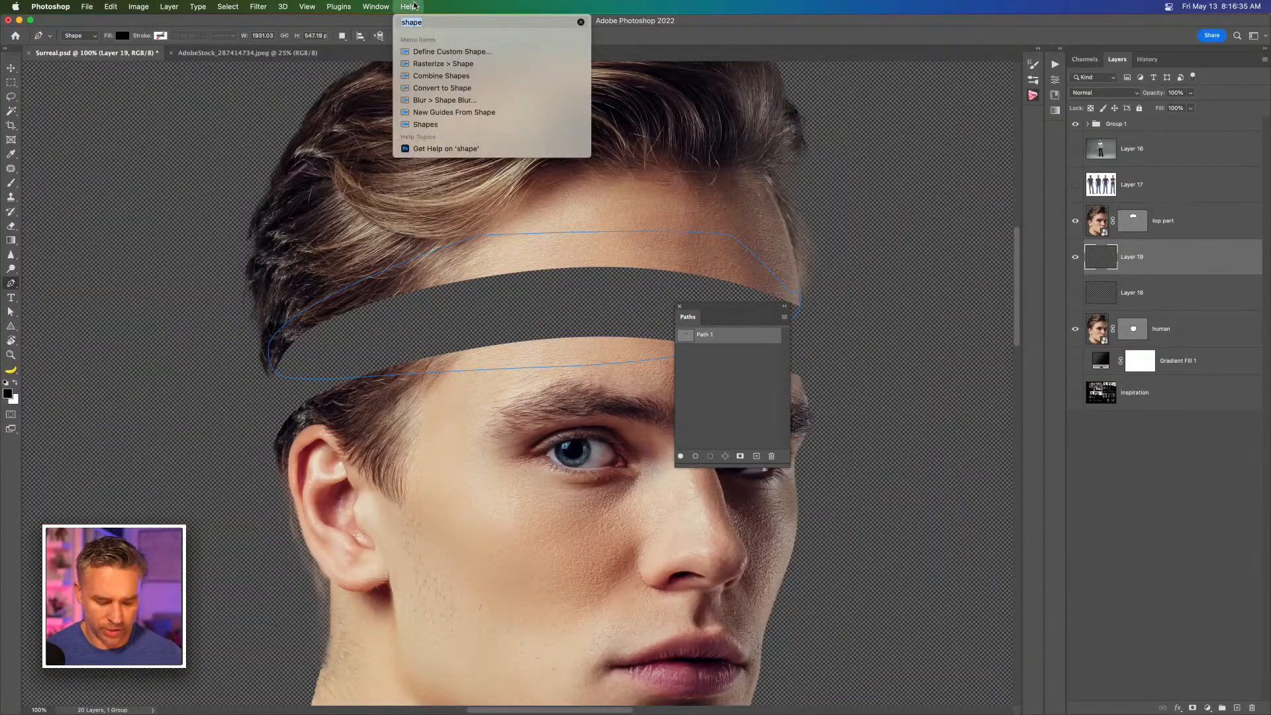
key("BackSpace")
type("shape")
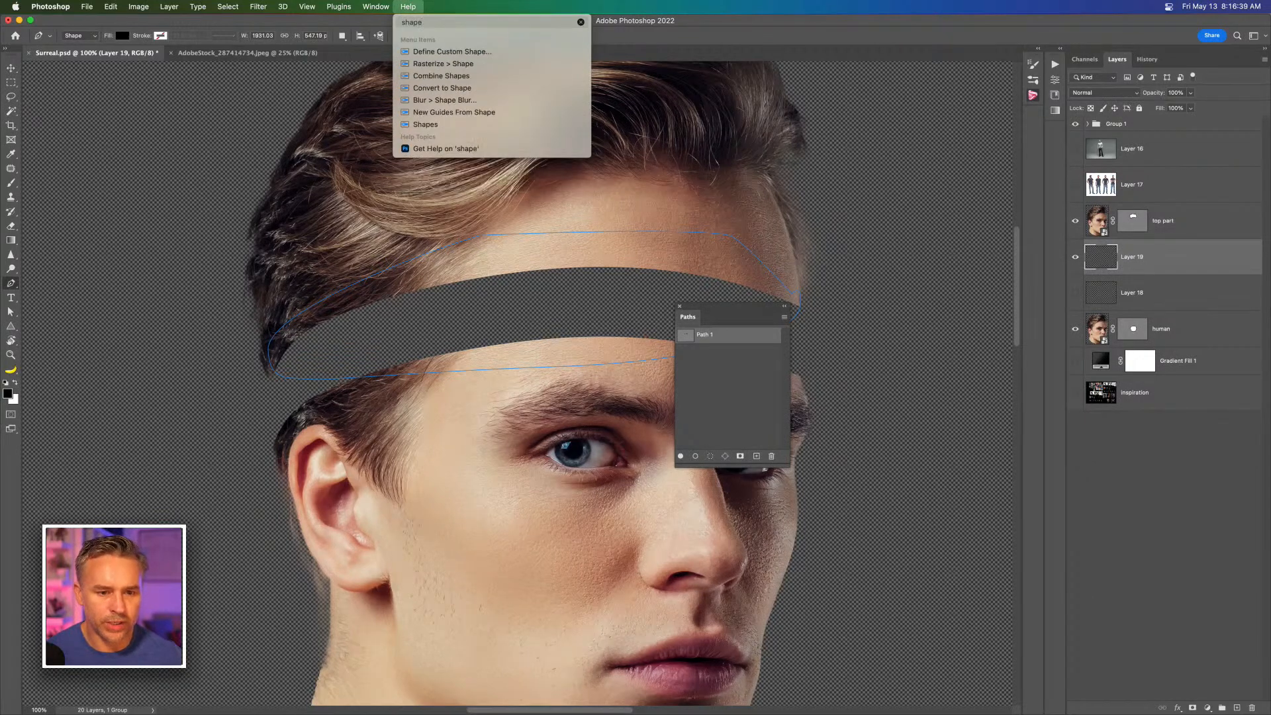
mouse_move(435, 91)
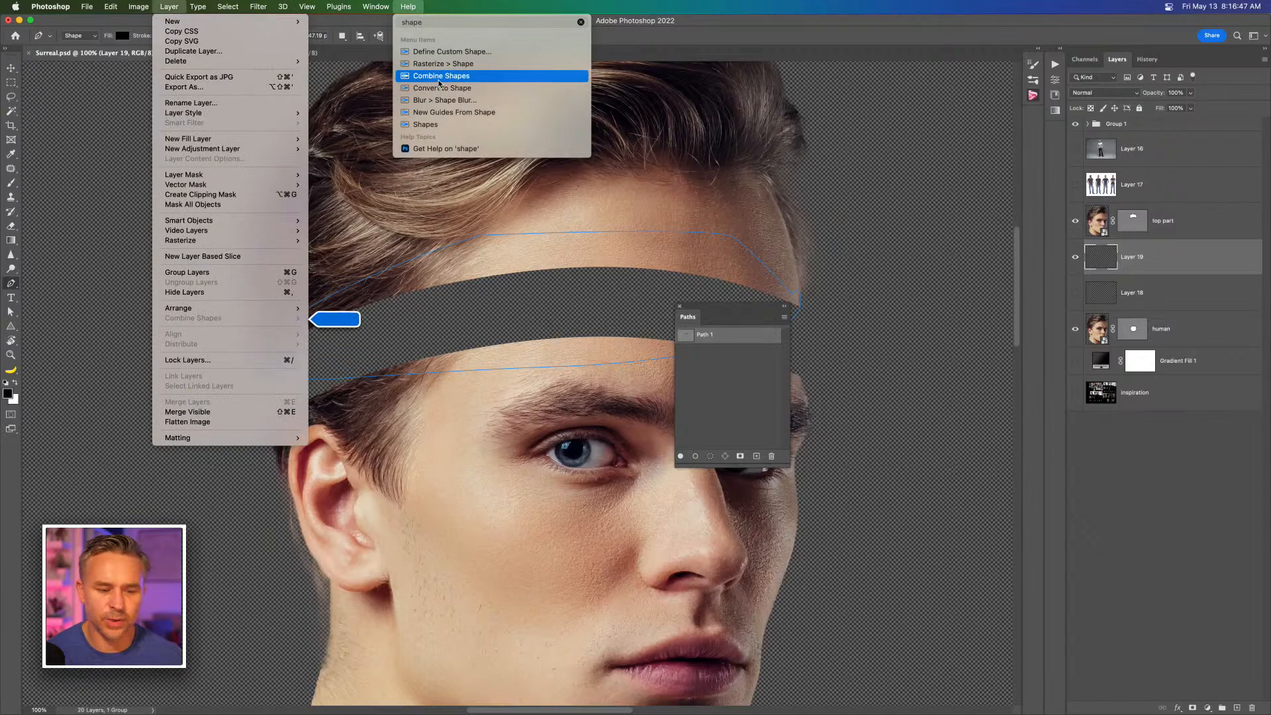
left_click(439, 80)
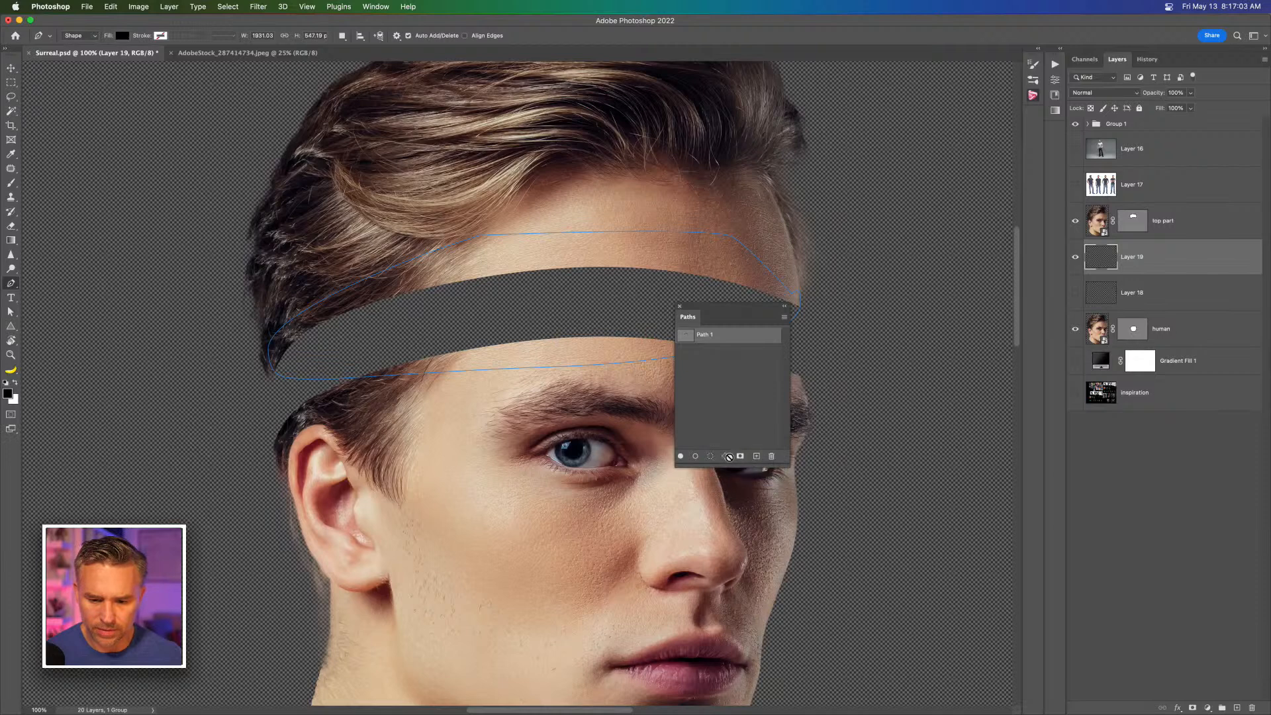
left_click(783, 317)
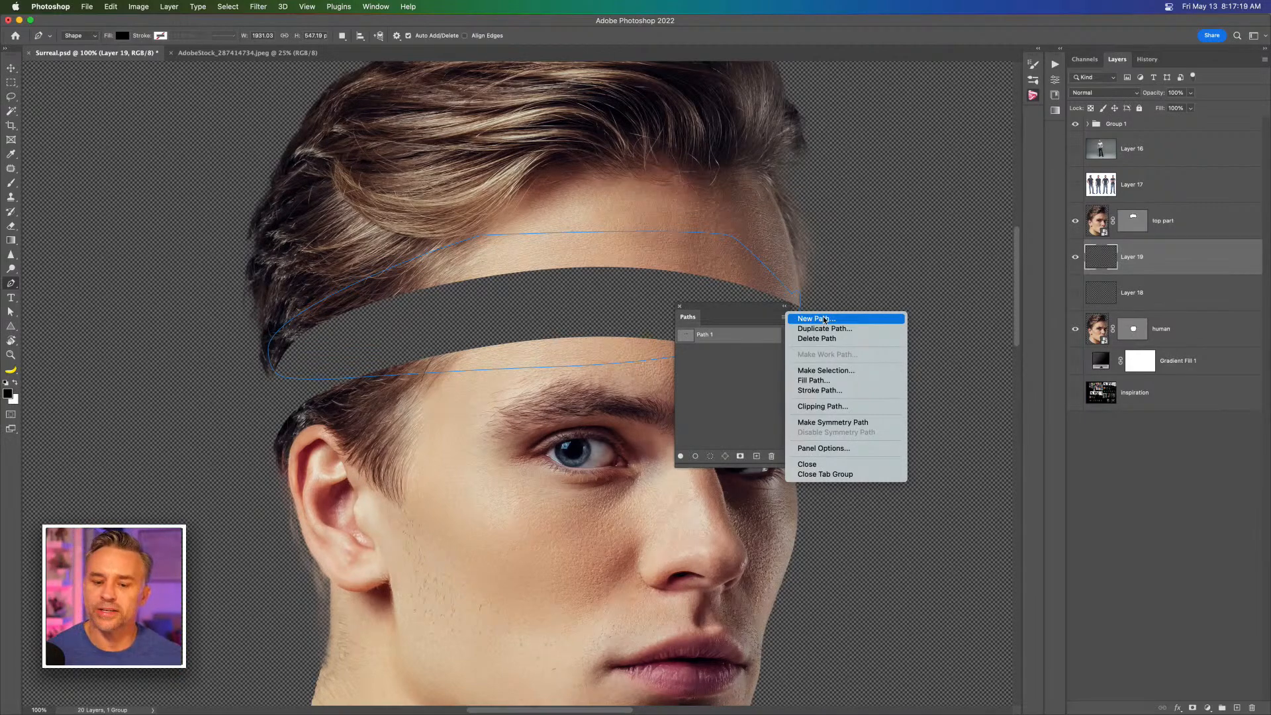
left_click(722, 431)
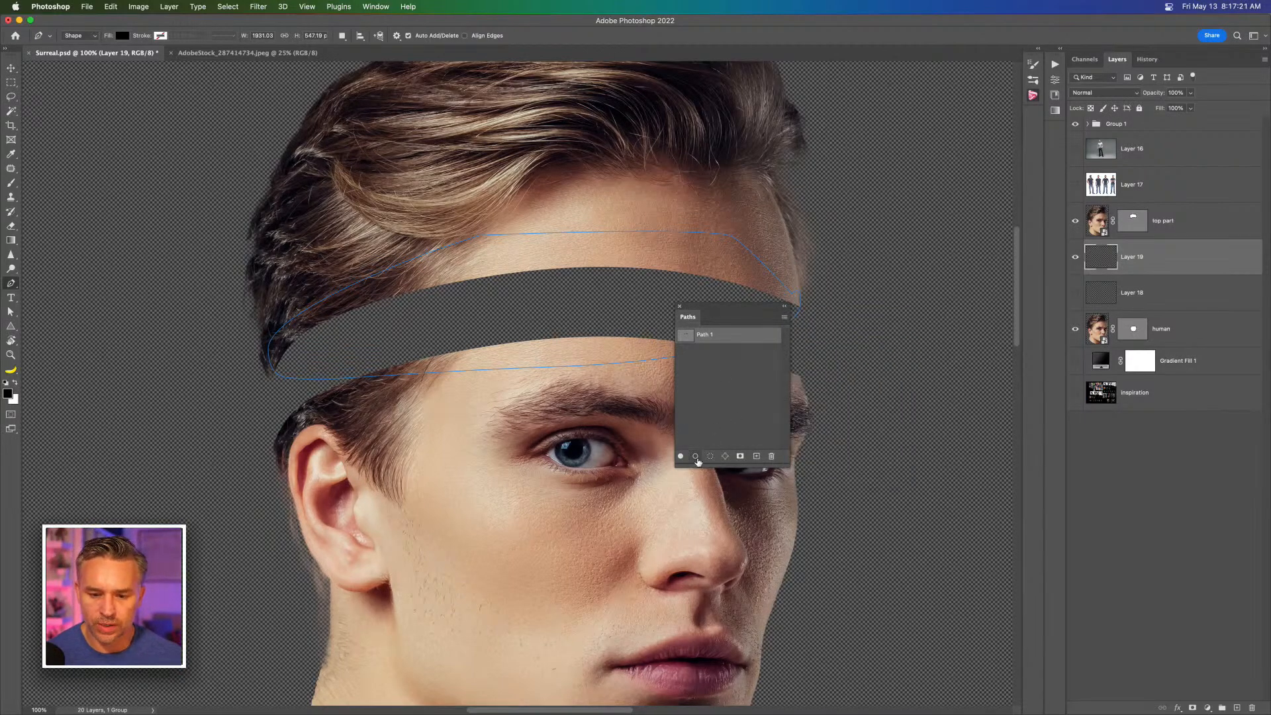
Step: Load Path 1 as a selection and fill it with black on Layer 19
left_click(710, 456)
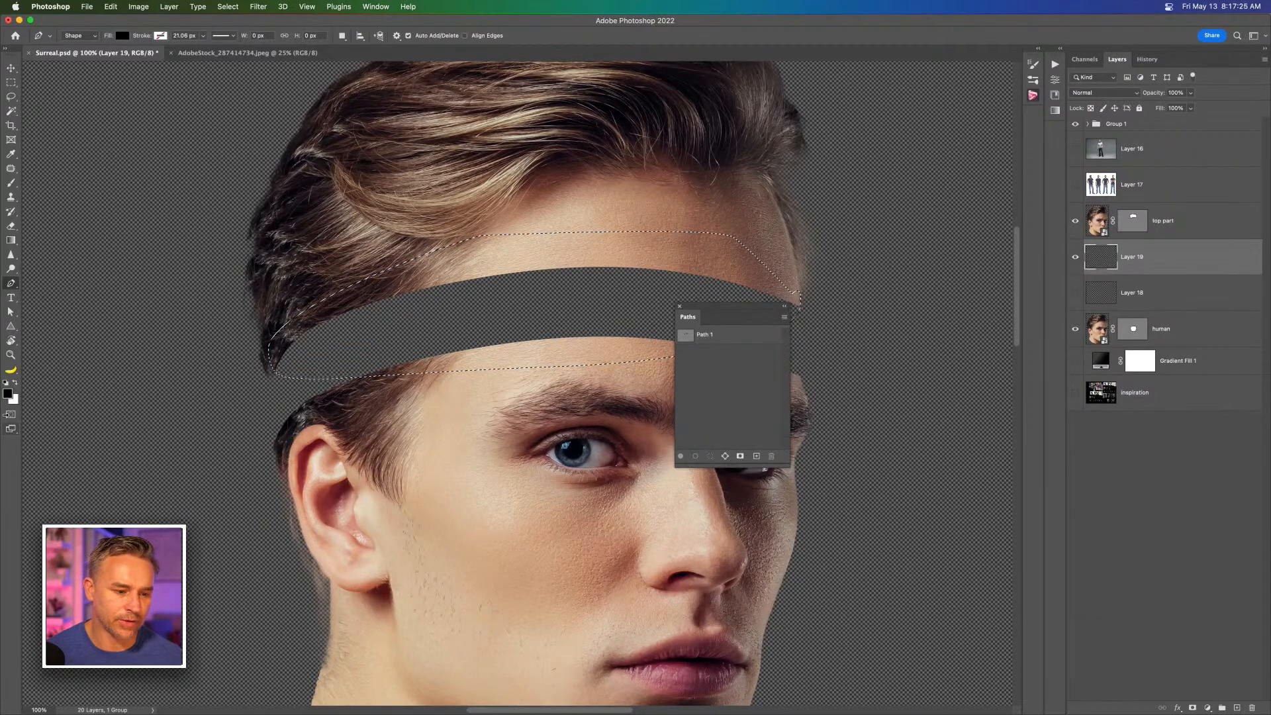
key("shift+BackSpace")
key("Return")
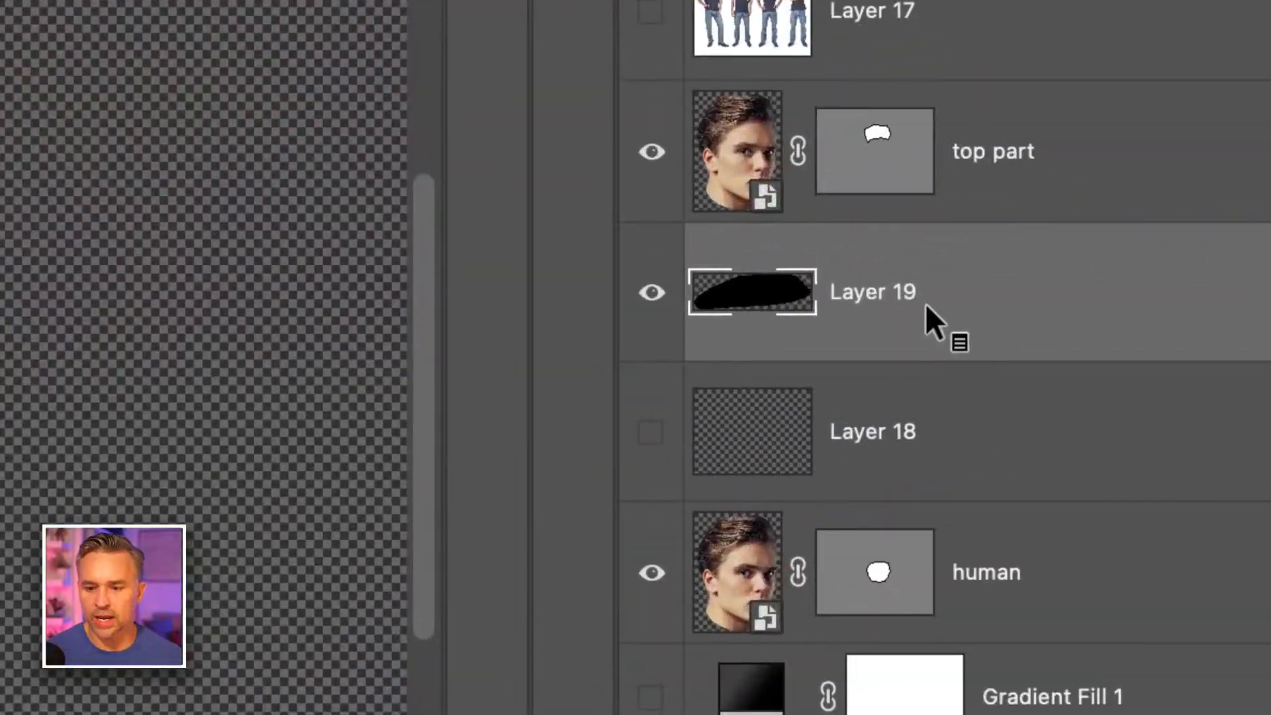
Step: Rename the black-filled layer "raster" and the empty layer below it "vetor shape"
double_click(853, 292)
type("raster")
key("Return")
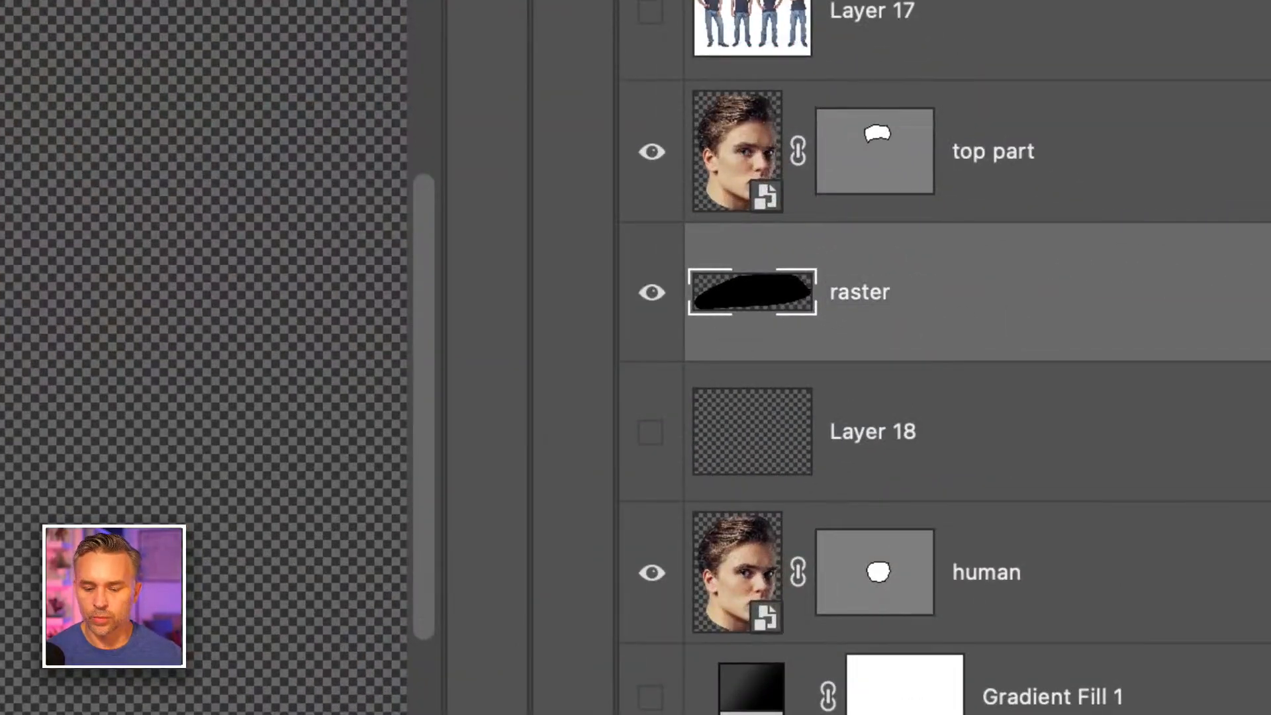
double_click(853, 434)
type("vetor")
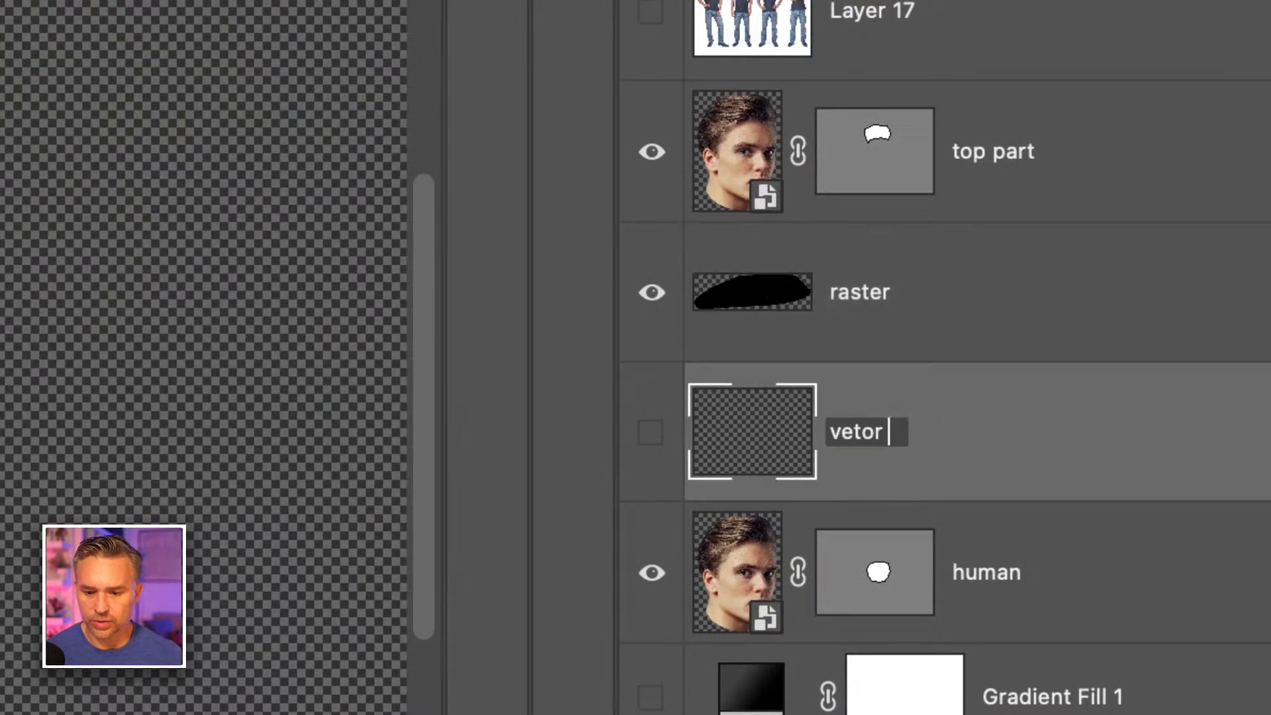
type(" shape")
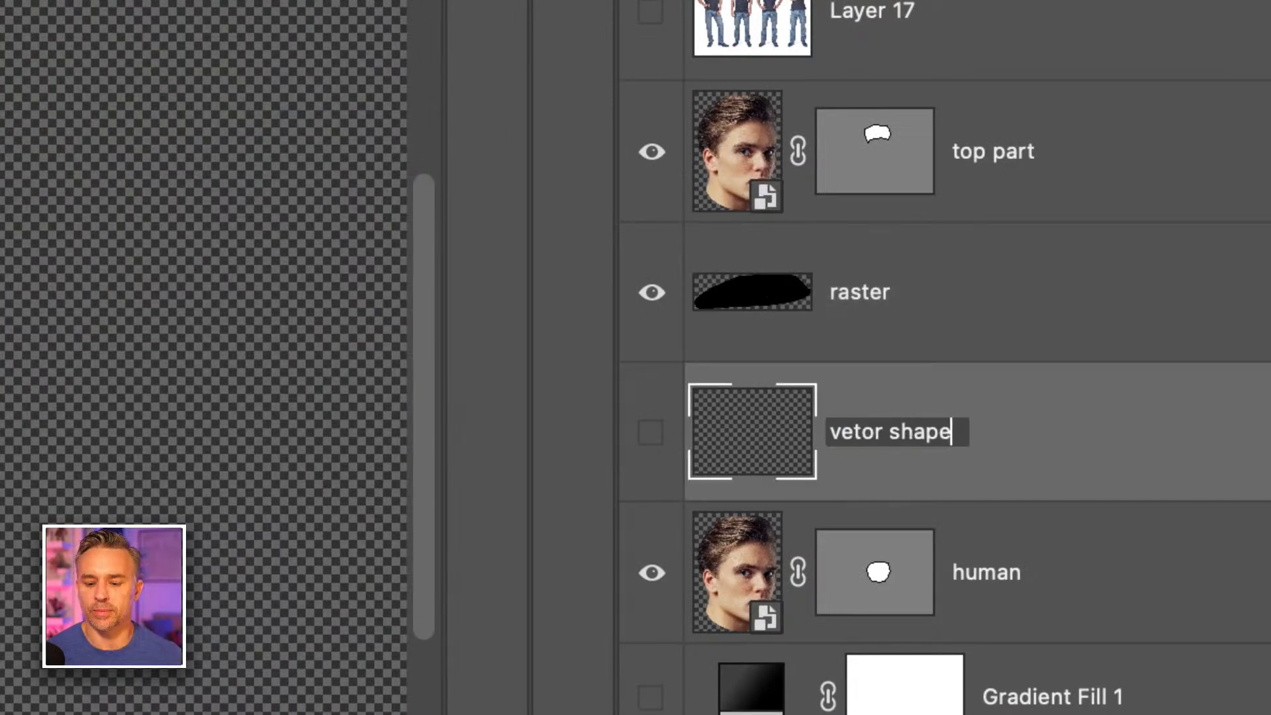
key("Return")
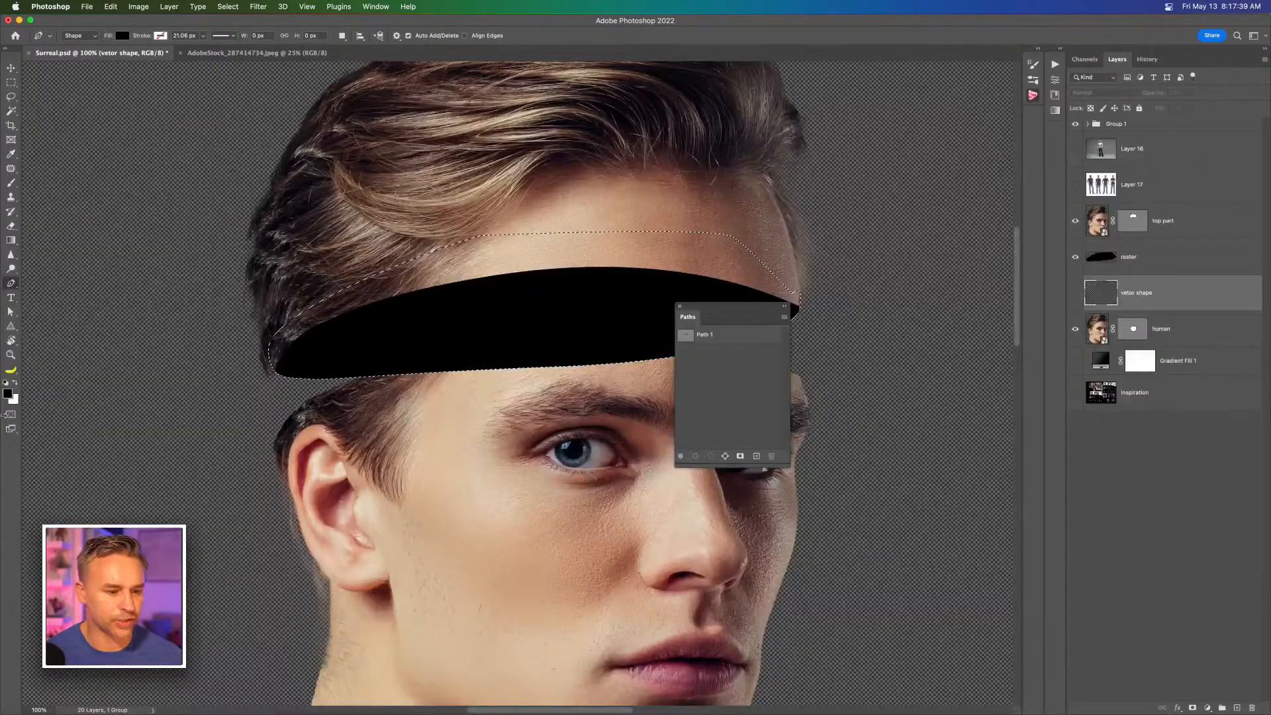
Step: Hide the raster layer and clear the selection
left_click(1075, 258)
key("super+d")
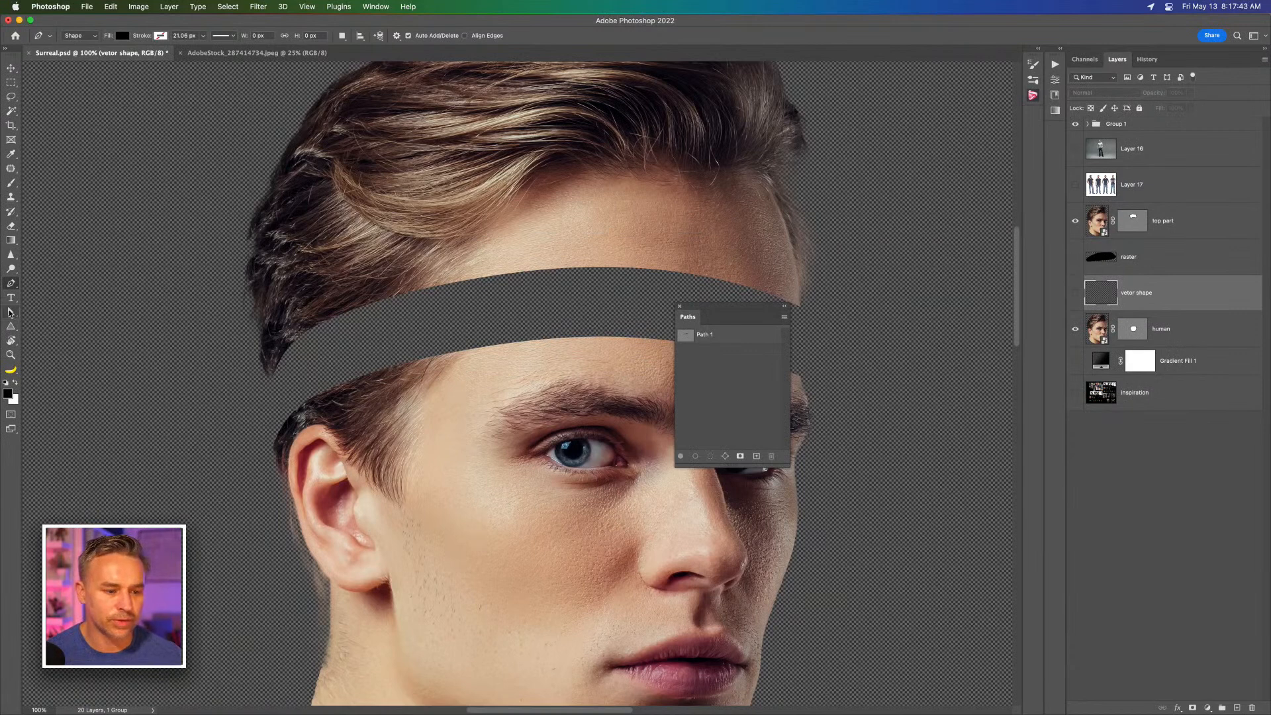
Step: Draw a closed, black-filled shape with the Pen tool in Shape mode, covering the gap between the two parts of the head
left_click(78, 36)
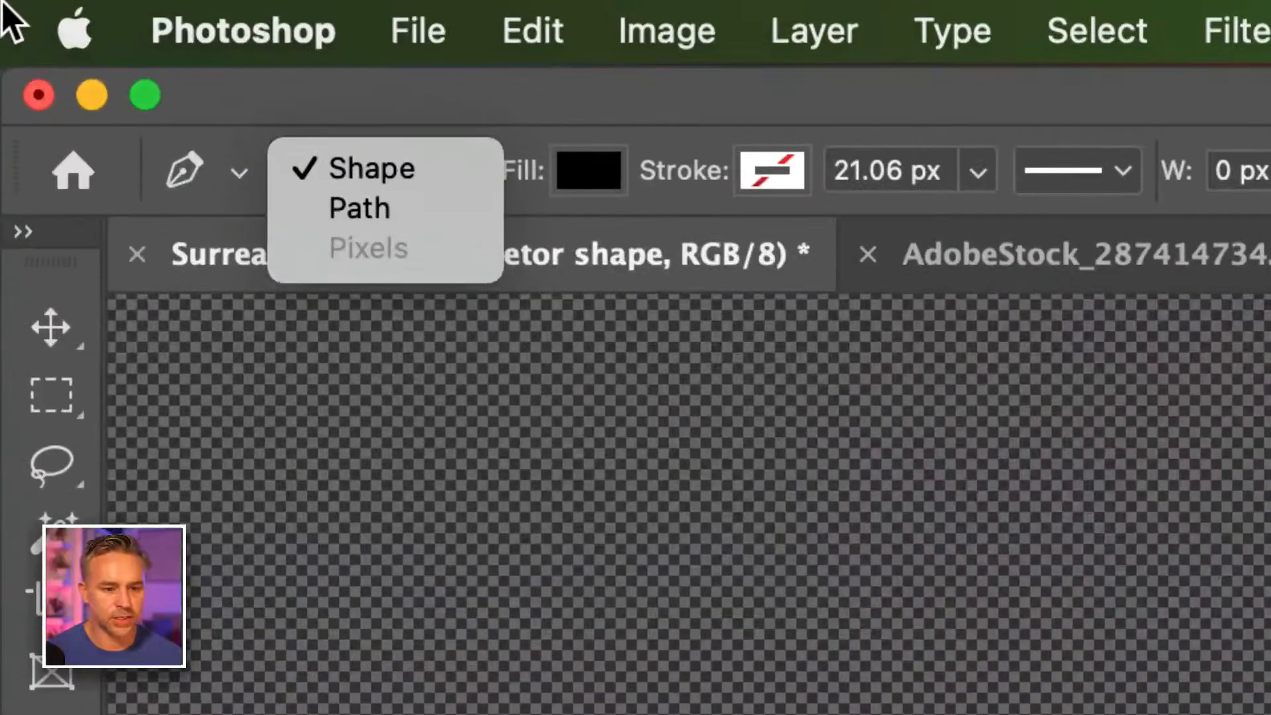
left_click(357, 170)
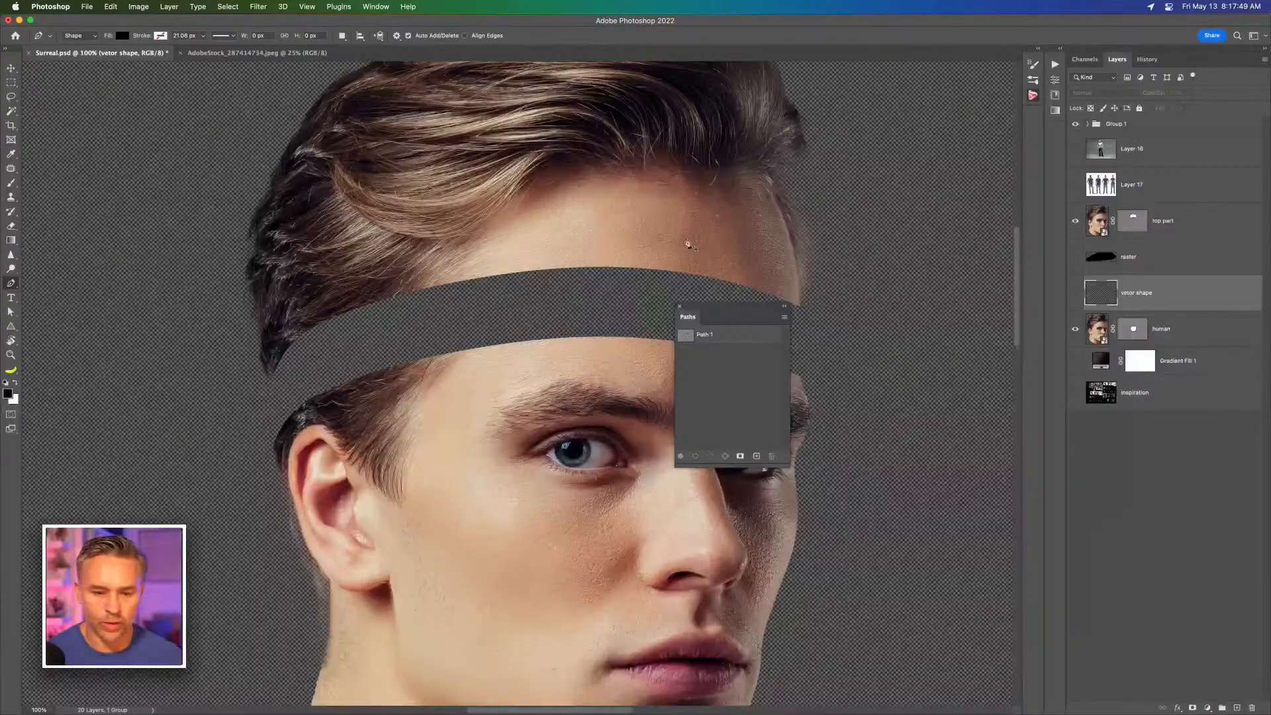
left_click(580, 241)
left_click_drag(748, 254, 753, 258)
left_click(799, 307)
left_click_drag(795, 323, 794, 322)
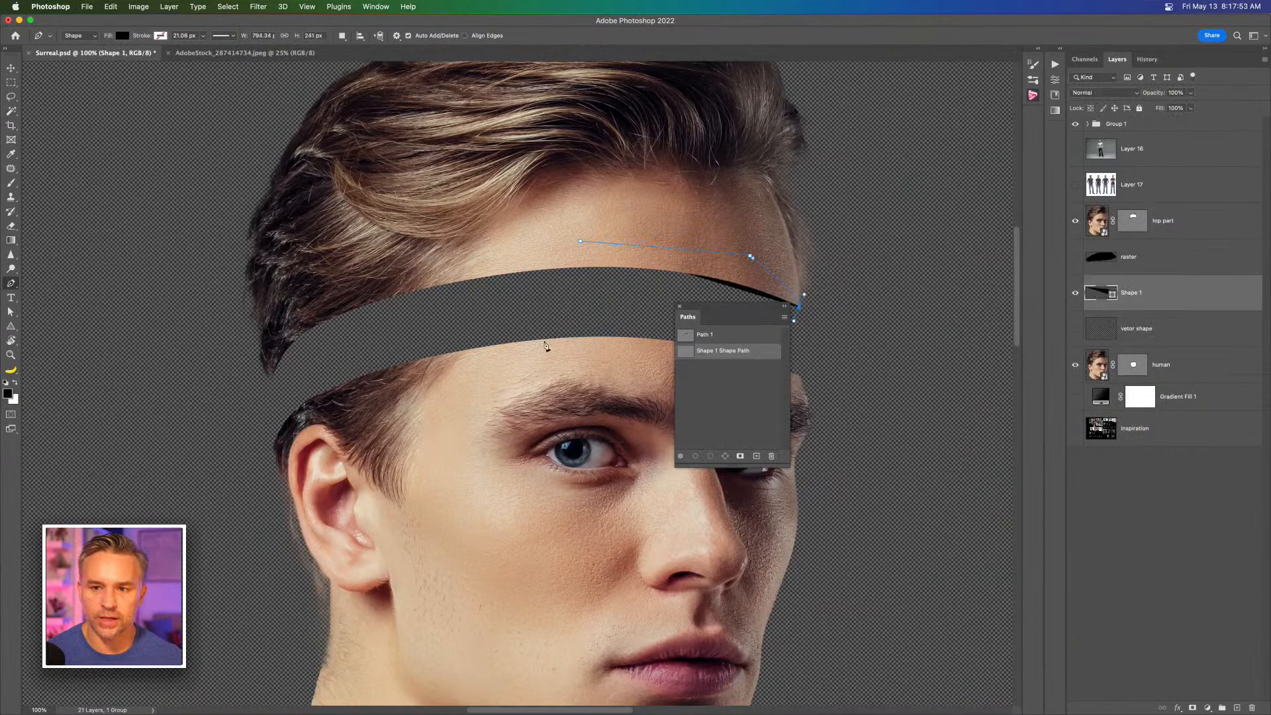
left_click_drag(525, 358, 392, 371)
left_click_drag(285, 387, 272, 382)
left_click_drag(265, 335, 265, 318)
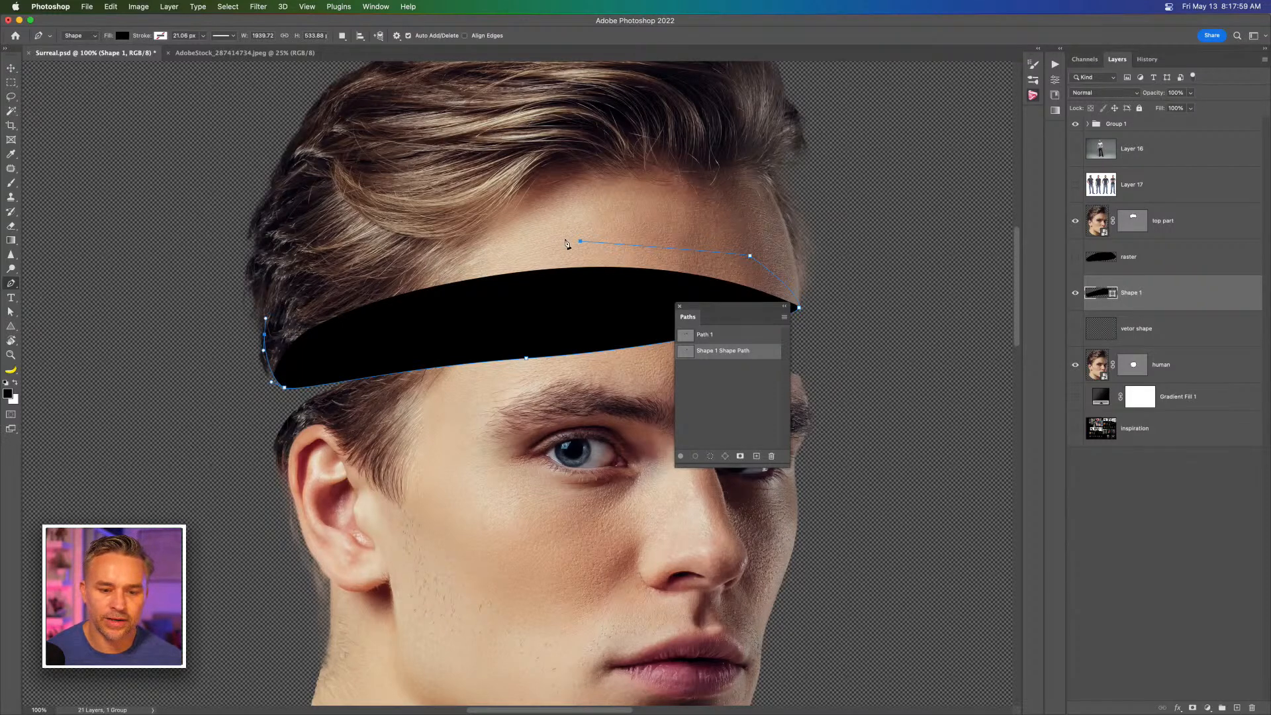
left_click_drag(581, 243, 559, 241)
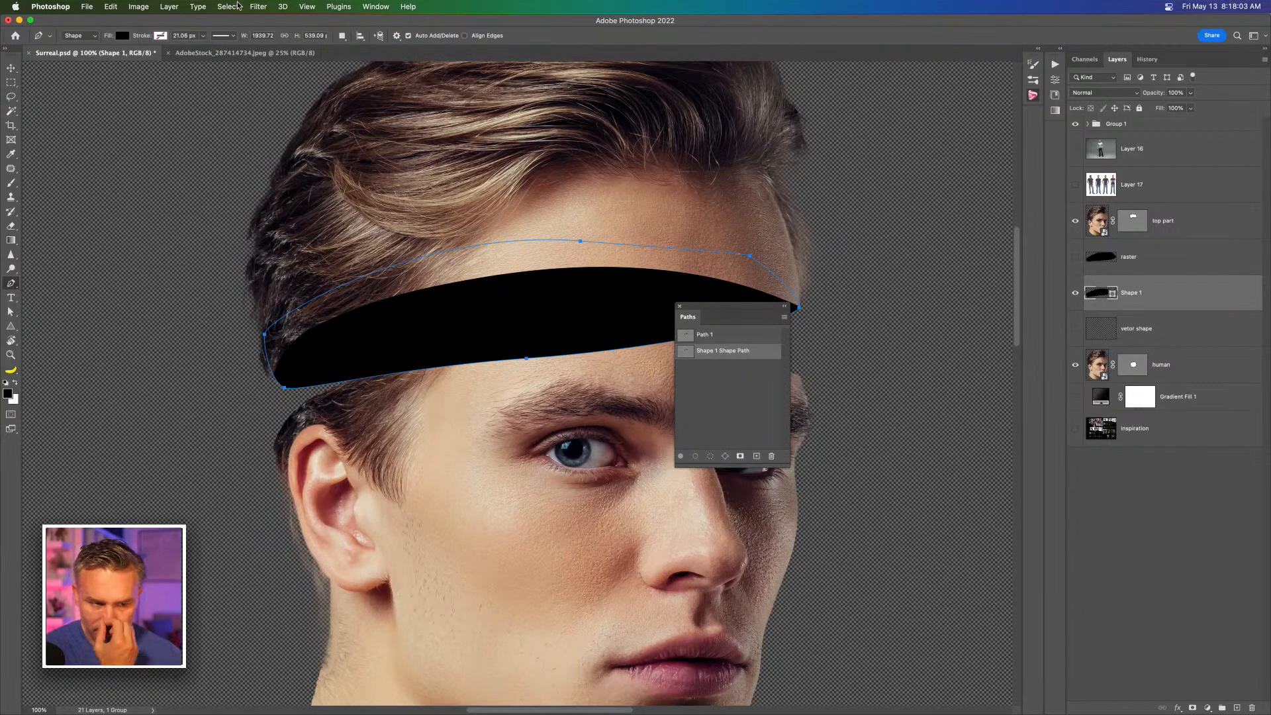
Step: Reshape the black shape's lower edge and both lower corners by adjusting its anchor points and handles so it follows the cut
left_click_drag(744, 321, 922, 428)
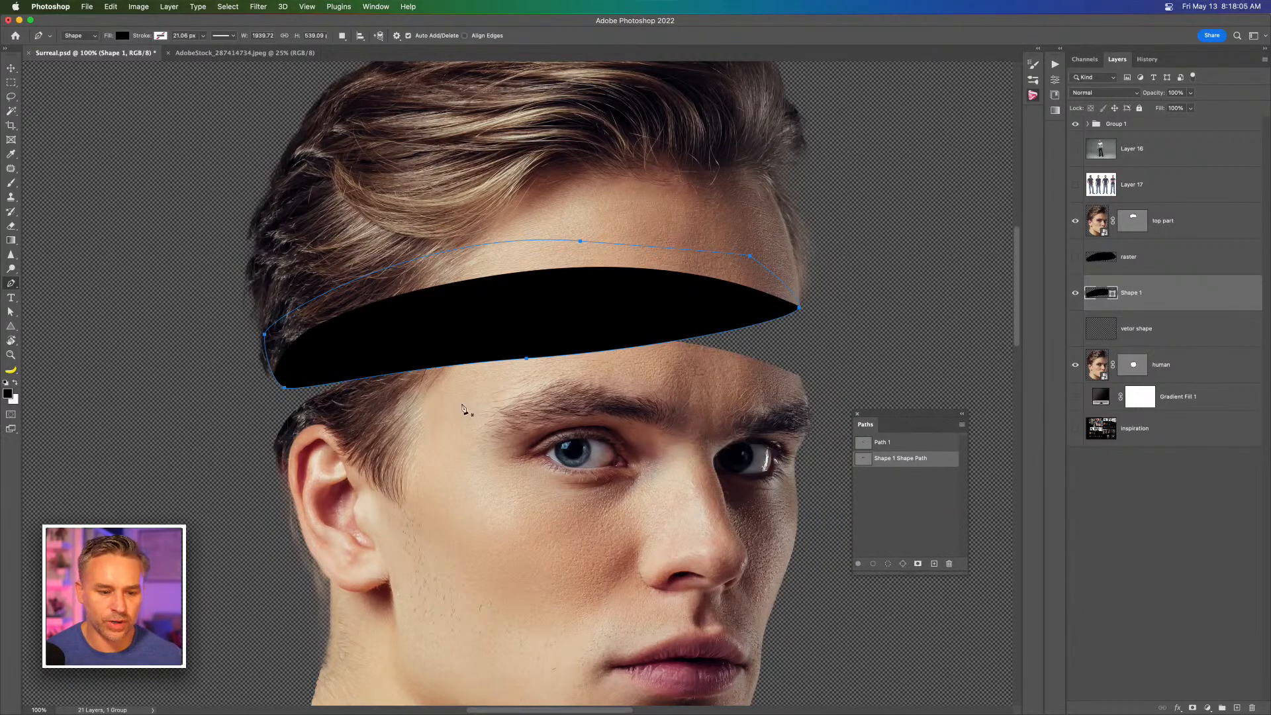
left_click(11, 311)
mouse_move(528, 362)
left_mouse_down()
mouse_move(544, 387)
mouse_move(530, 361)
left_mouse_up()
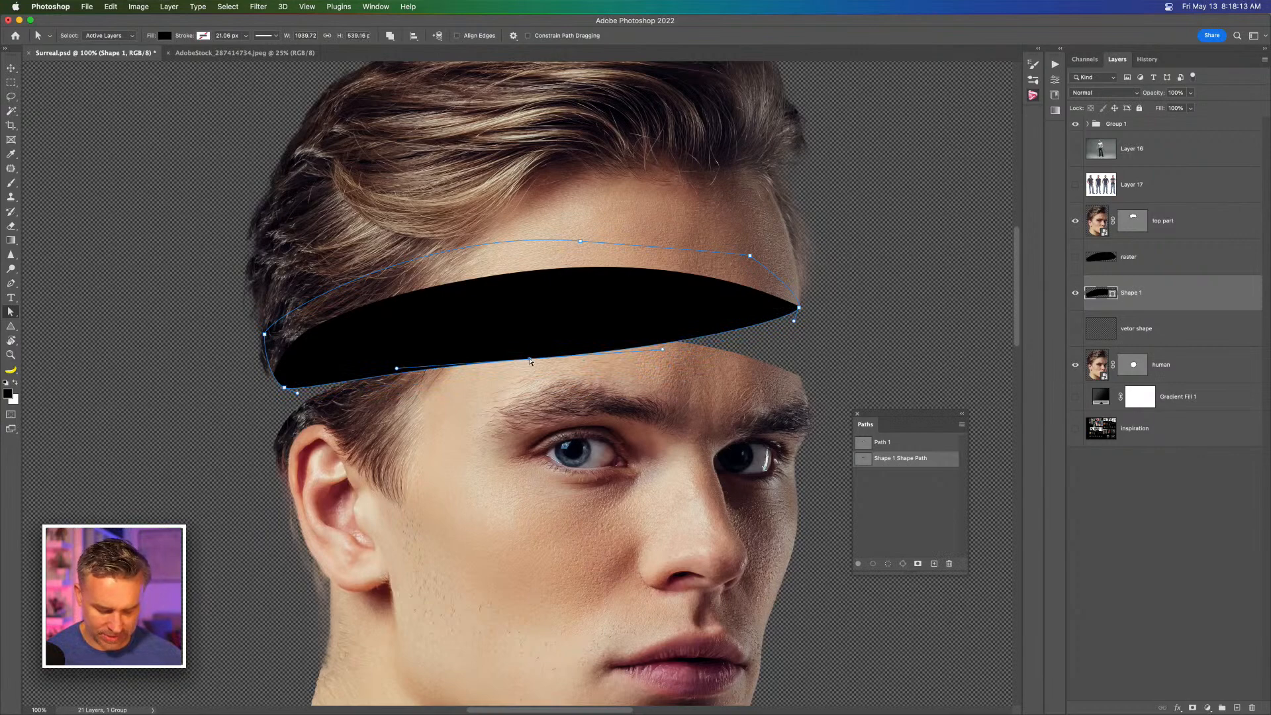
left_click_drag(285, 391, 278, 382)
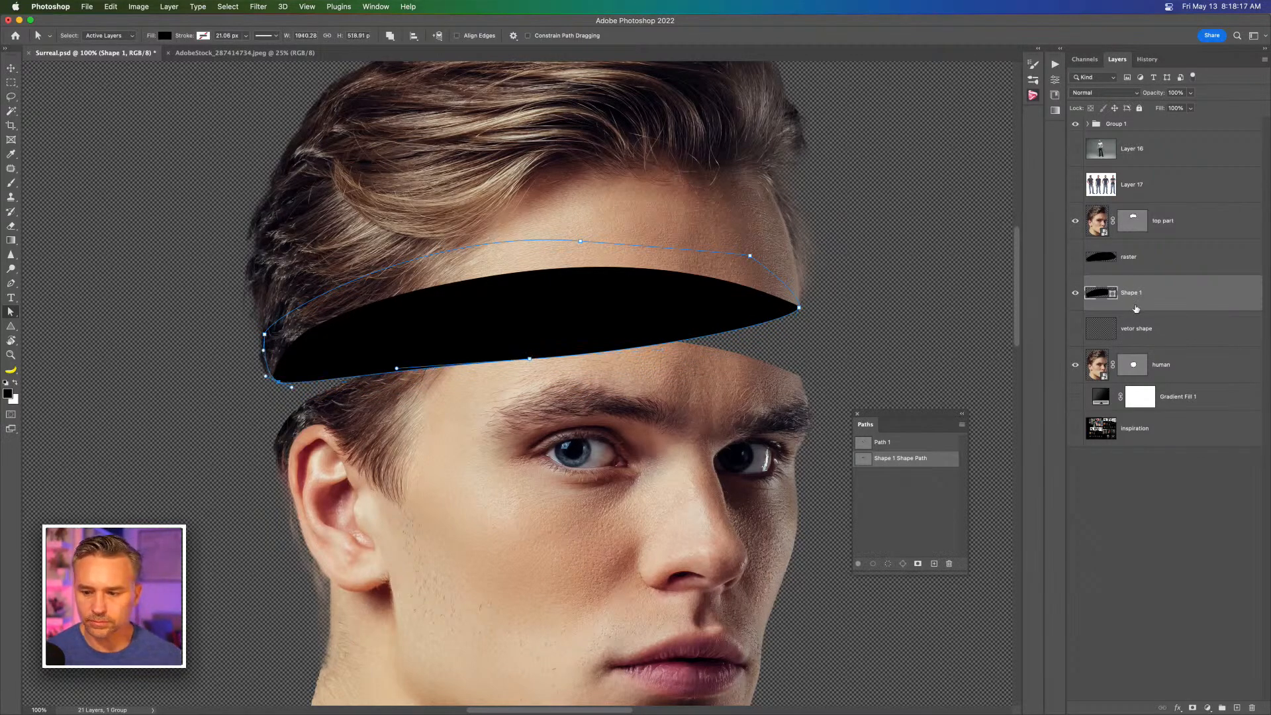
left_click_drag(532, 361, 542, 363)
left_click_drag(795, 325, 804, 337)
left_click_drag(546, 362, 548, 364)
Step: Move the Shape 1 layer below the human layer and switch to the Lasso tool
key("super+bracketleft")
key("super+bracketleft")
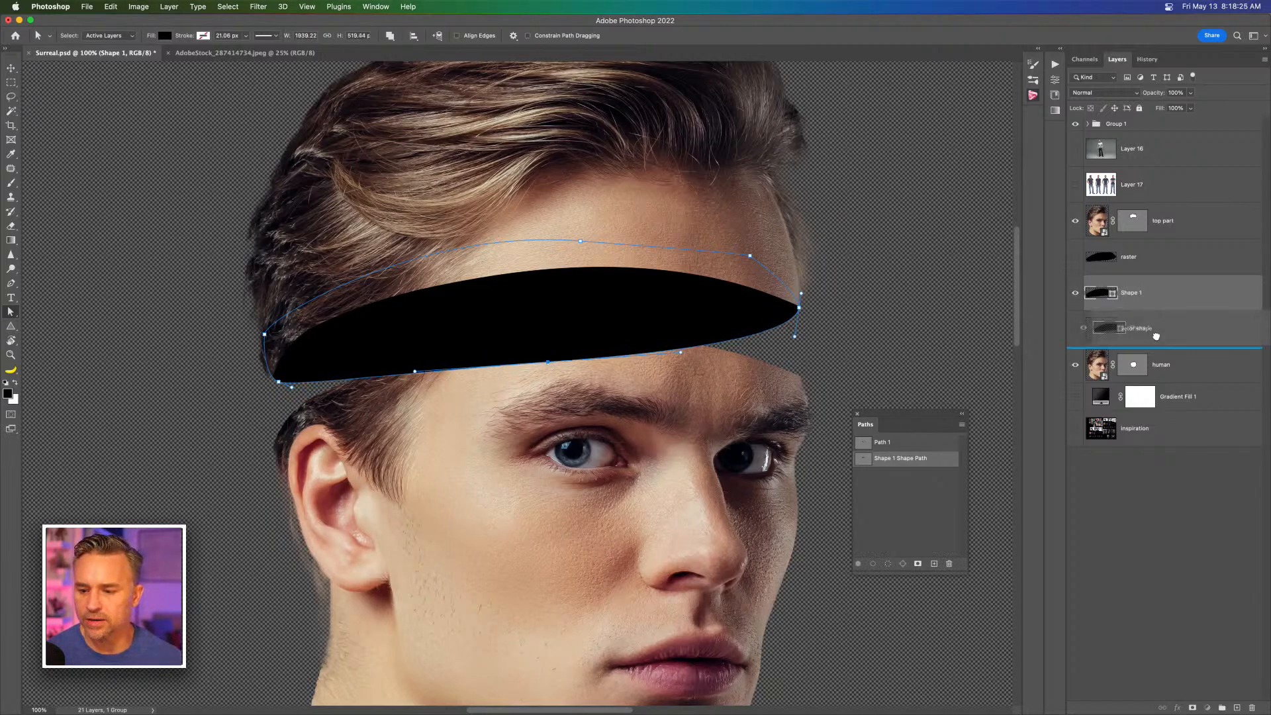
left_click(11, 97)
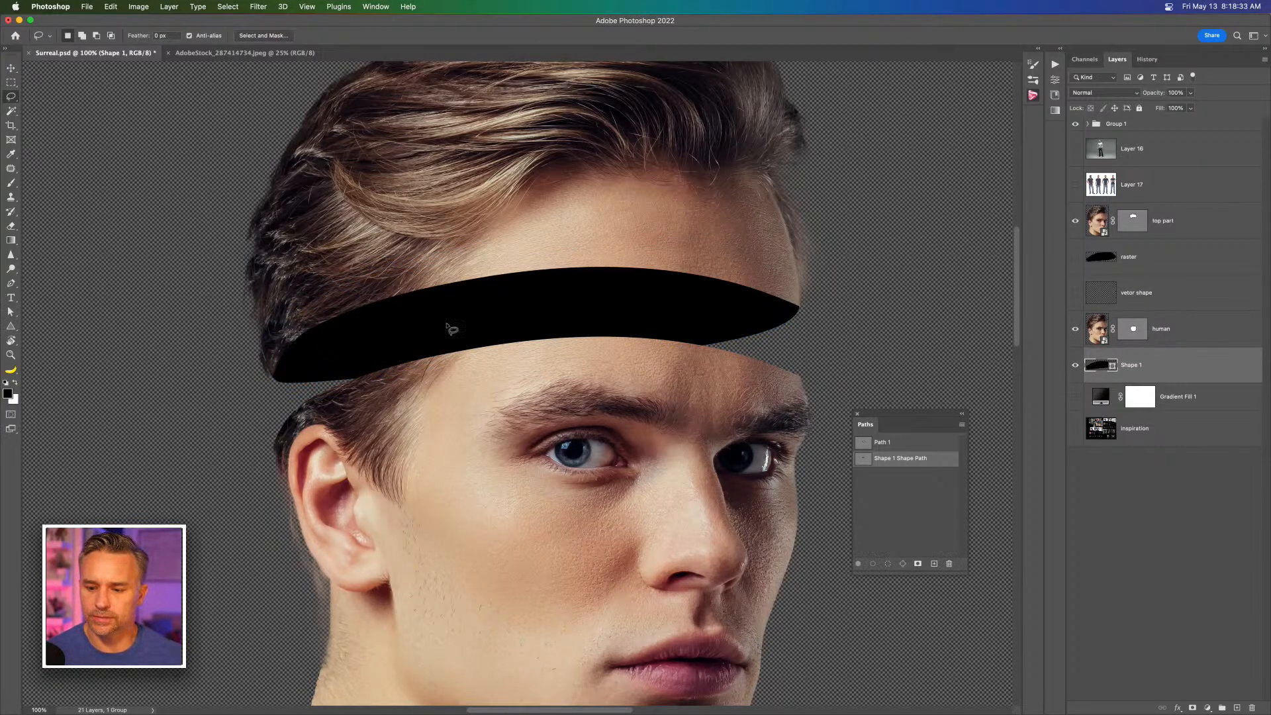
left_click(866, 443)
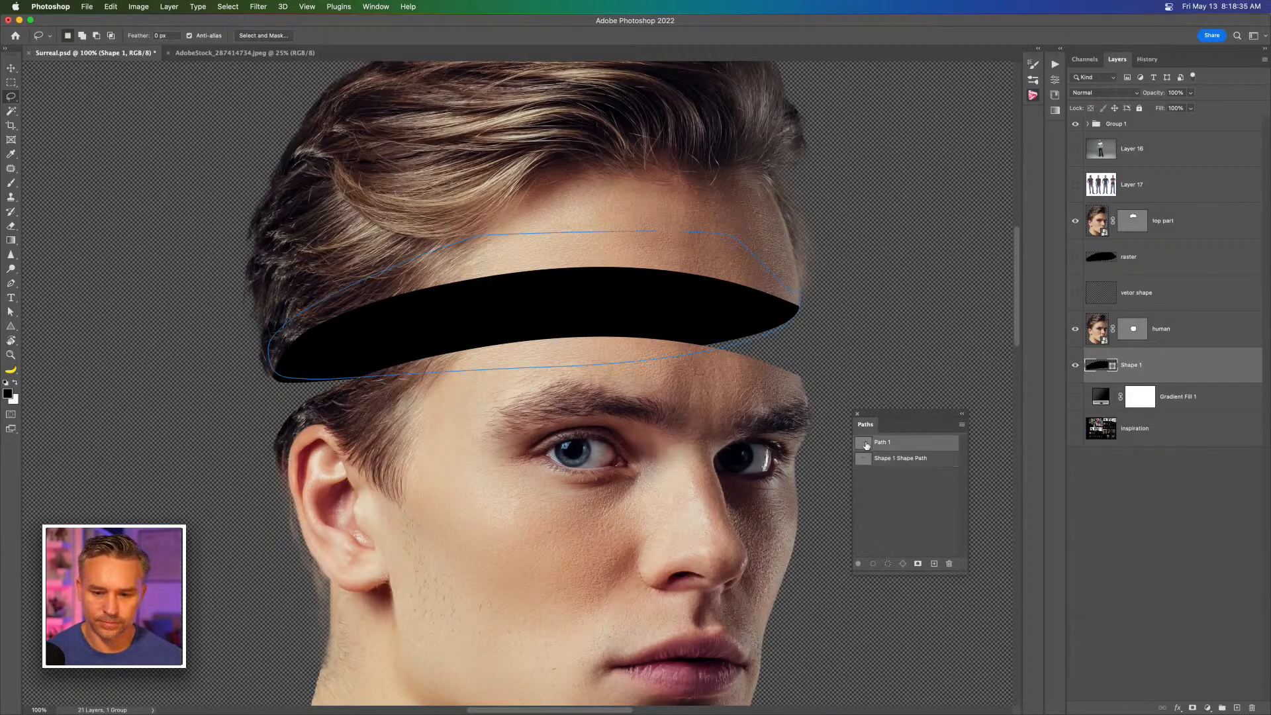
left_click(1237, 708)
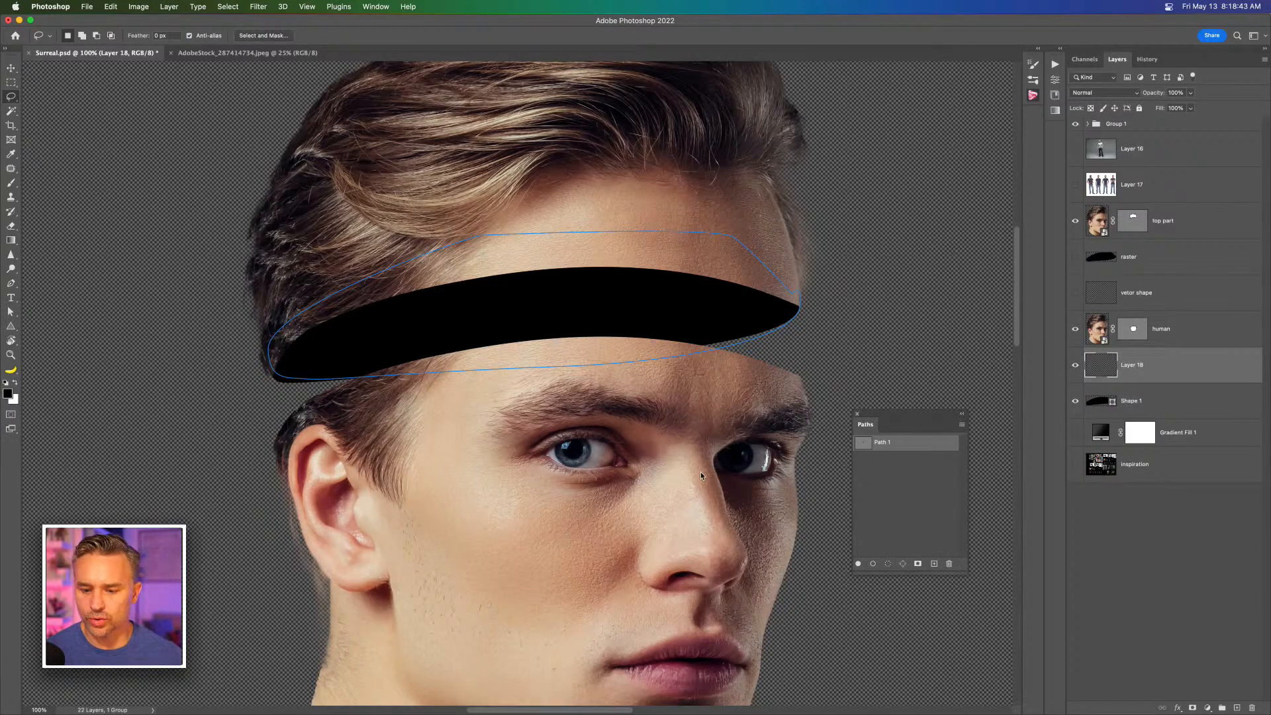
key("super+z")
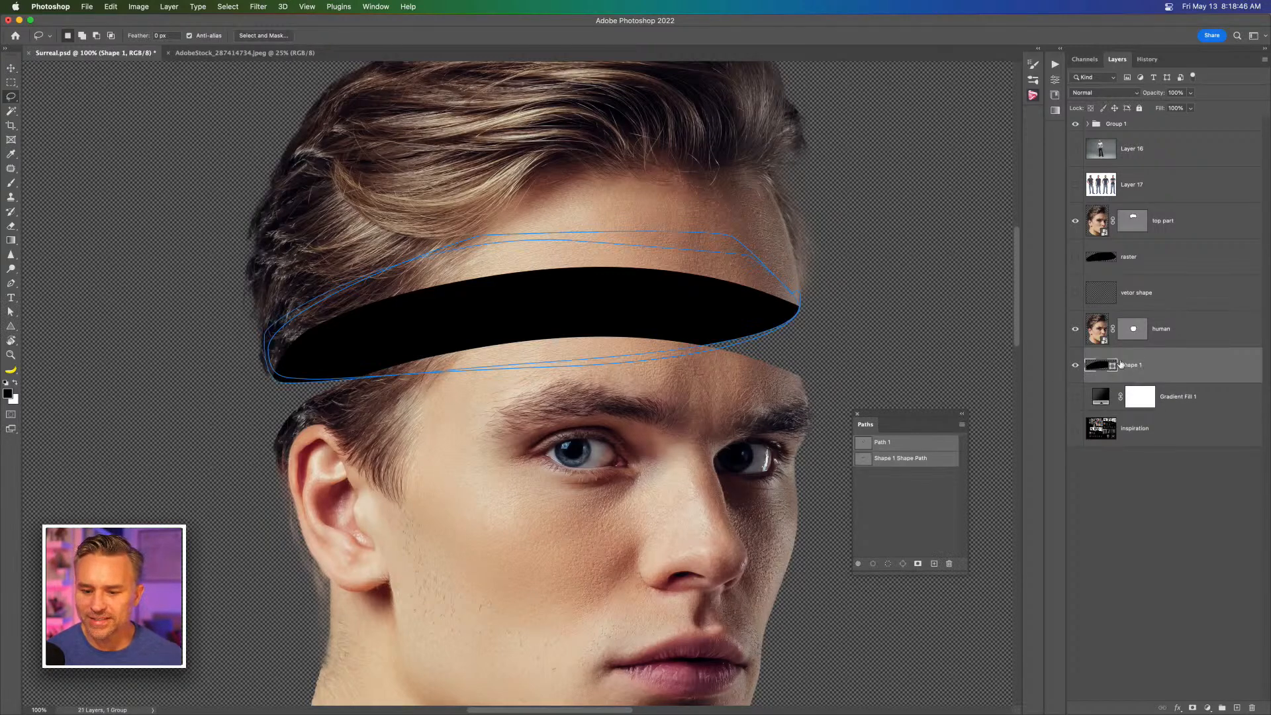
Step: Deselect the paths, close the Paths panel, and rename the Shape 1 layer "inside of the head"
left_click(924, 513)
left_click(857, 415)
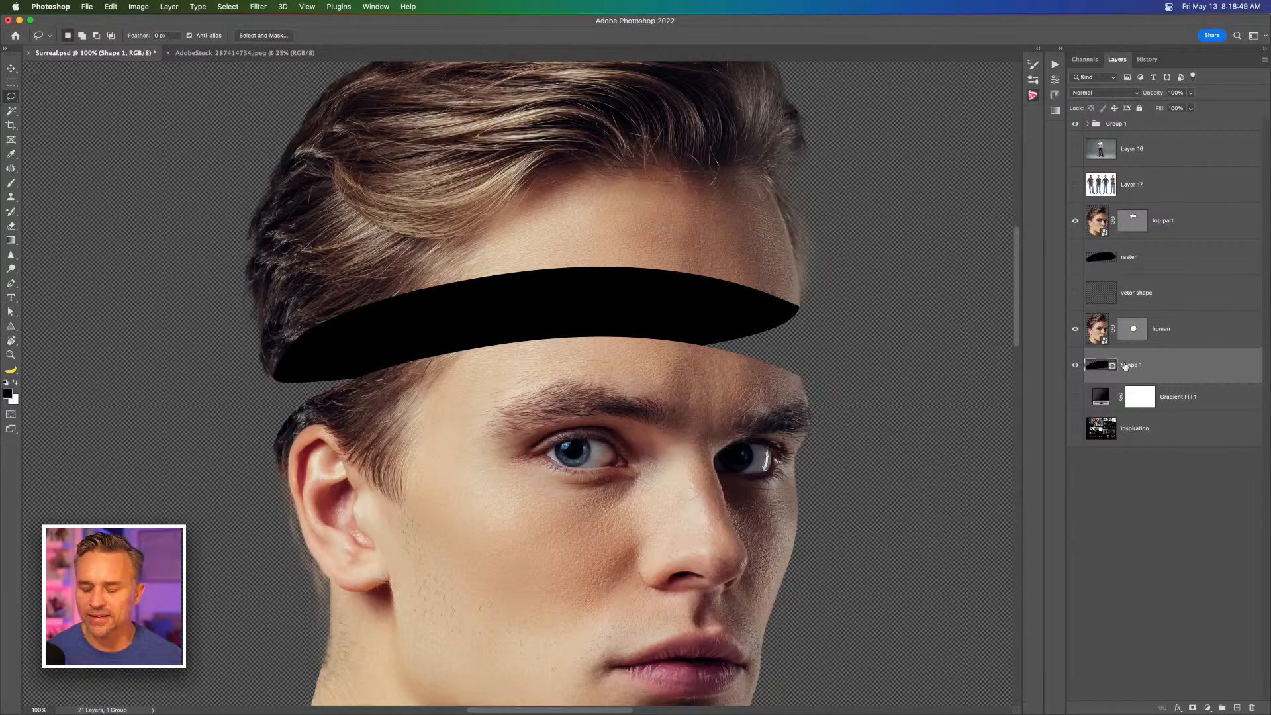
type("ins")
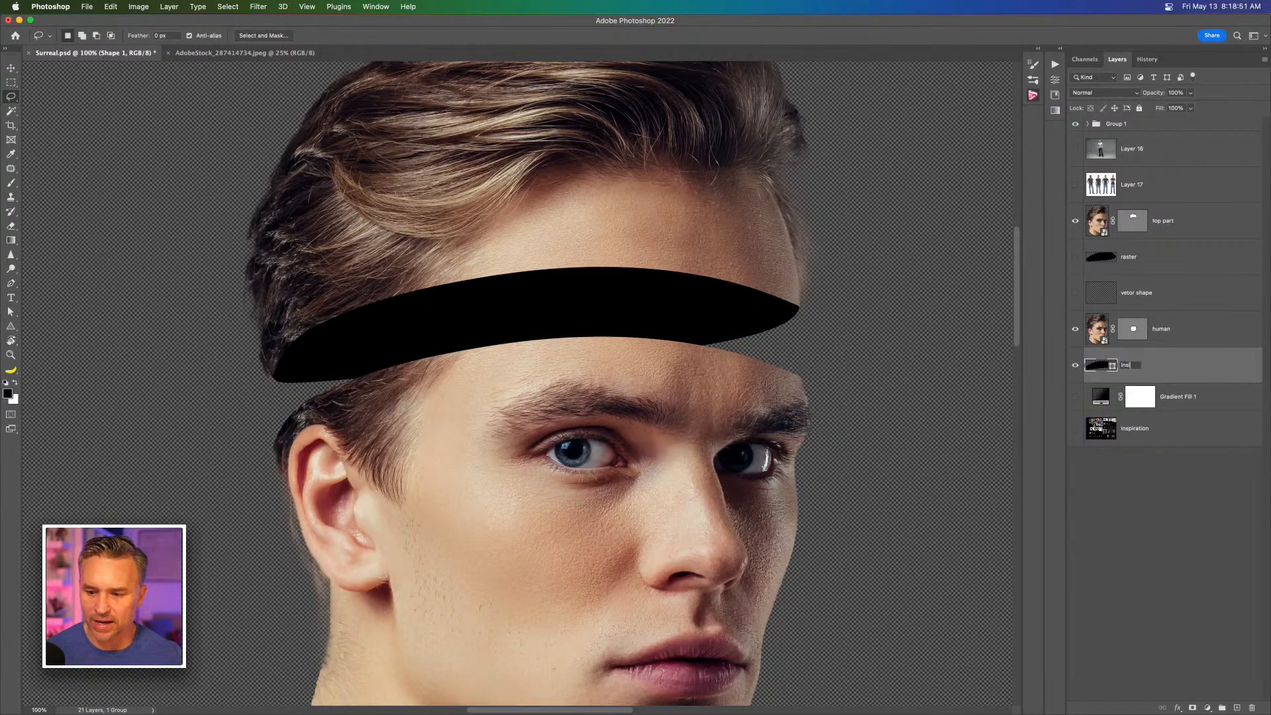
type("ide of the head")
key("Return")
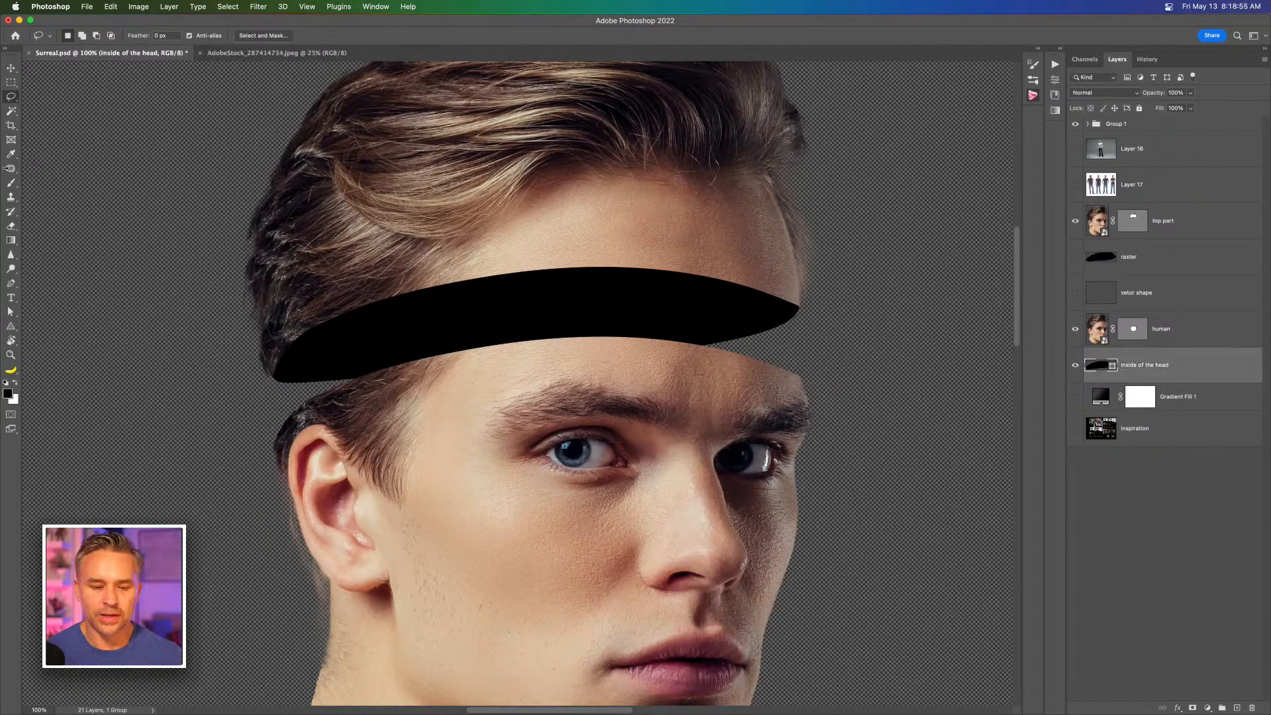
scroll(538, 237, "down", 2)
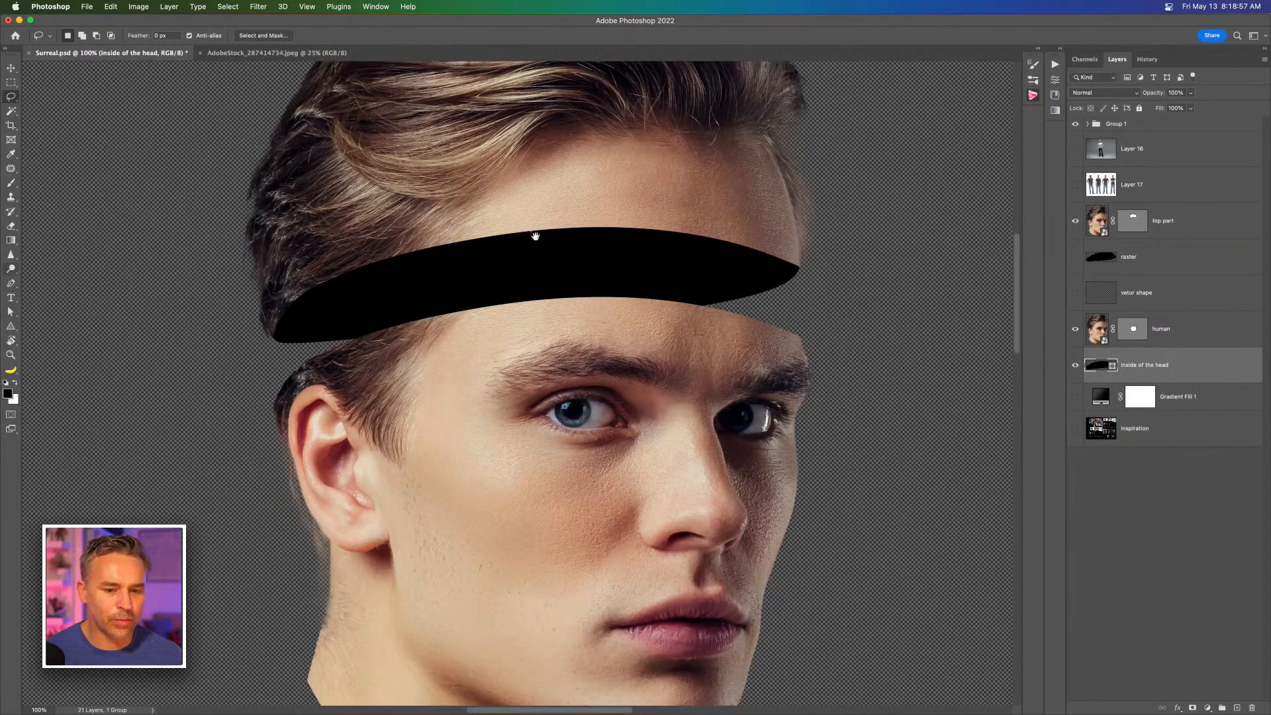
scroll(538, 237, "down", 1)
scroll(538, 237, "left", 1)
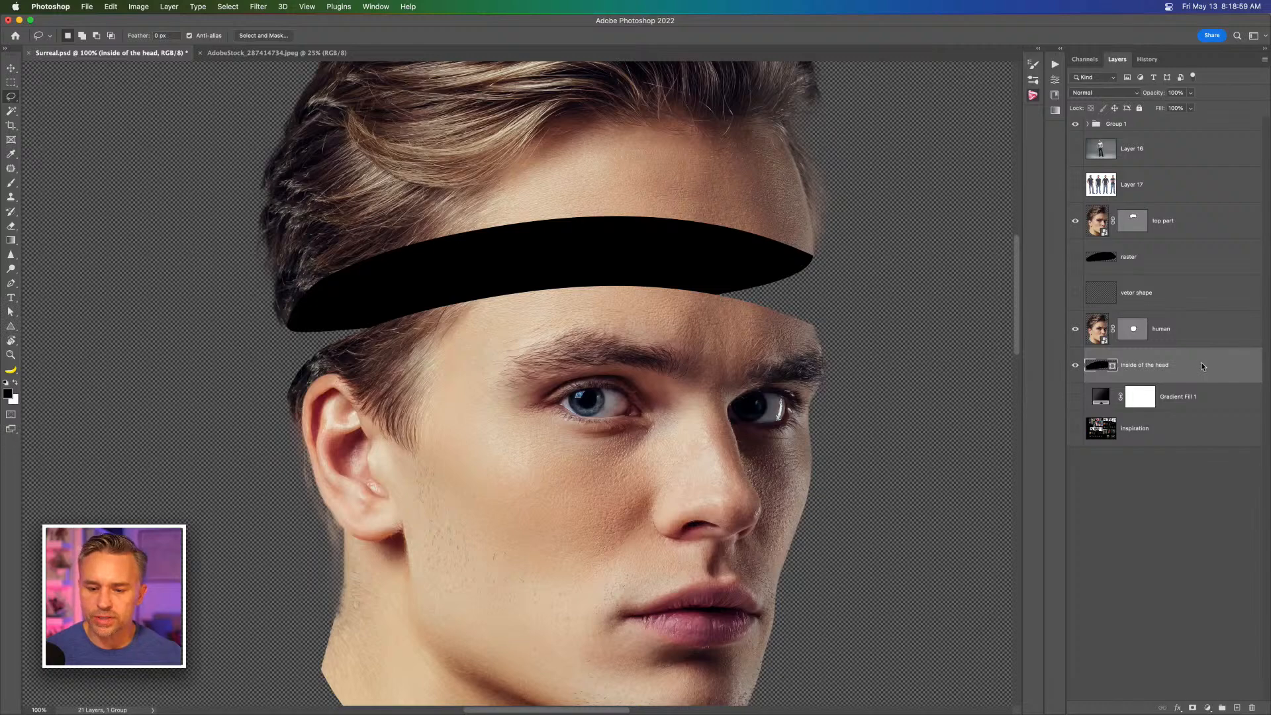
double_click(1205, 366)
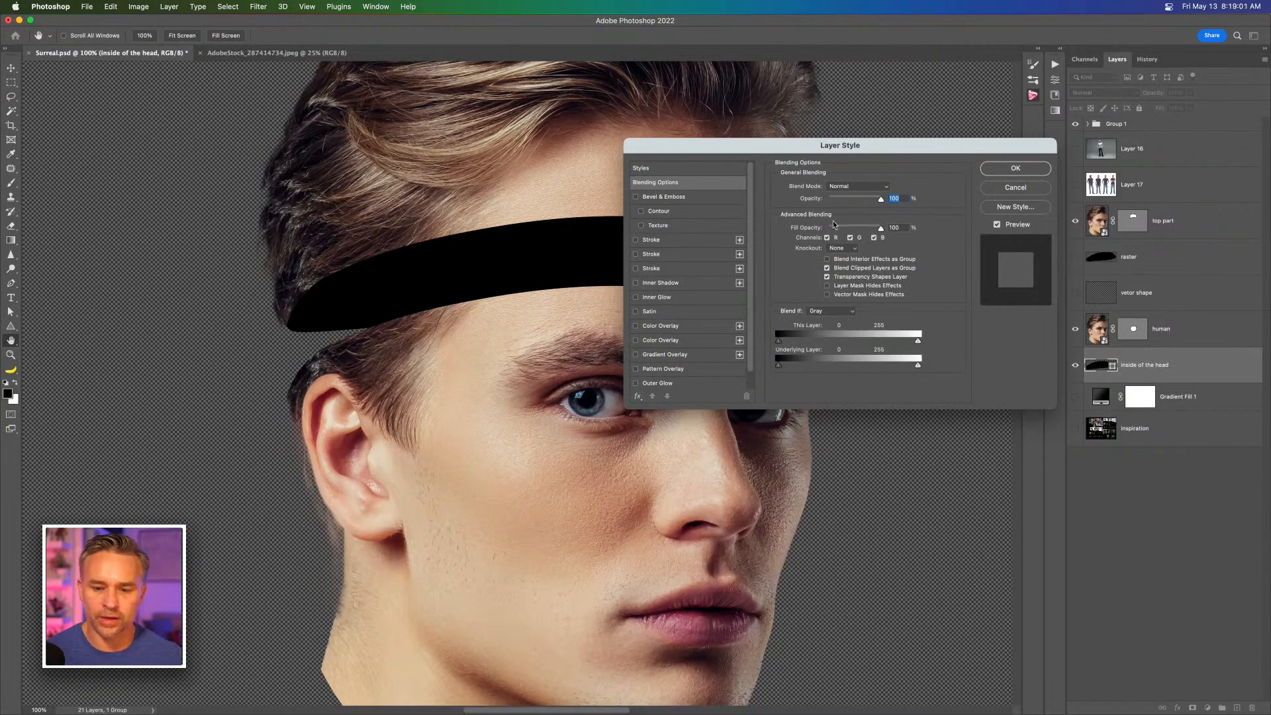
left_click(994, 188)
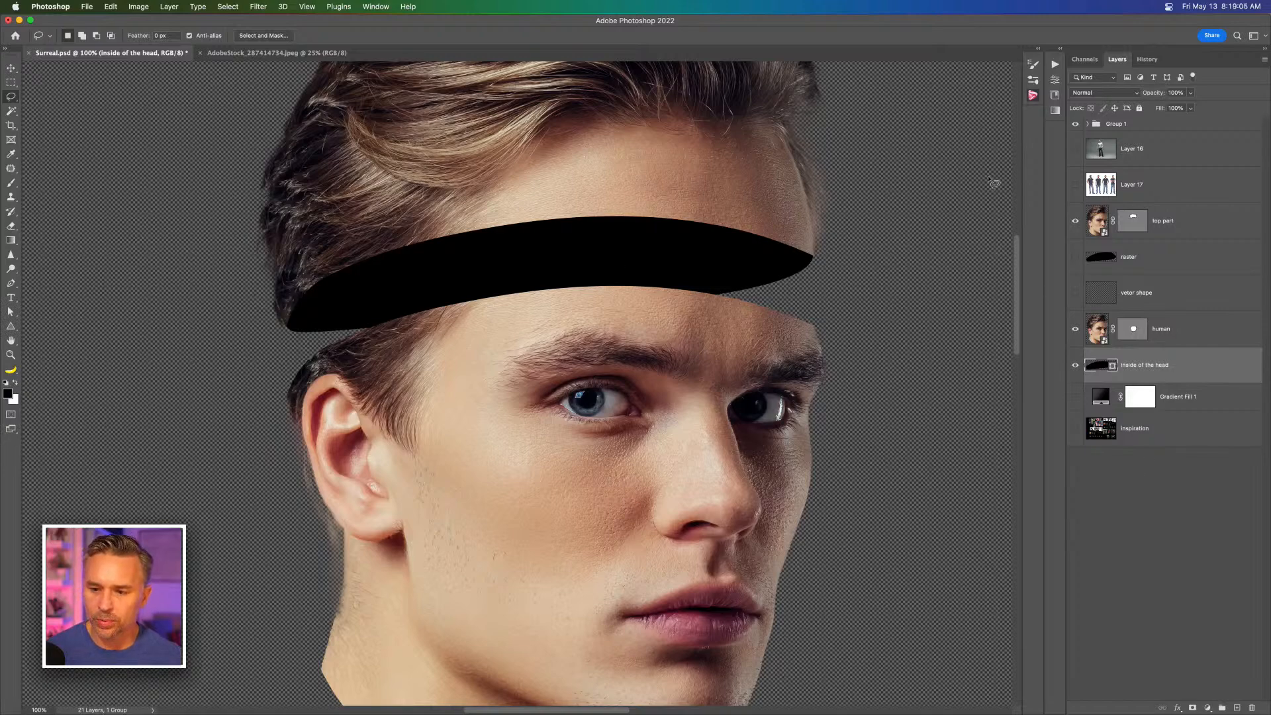
Step: Duplicate the human layer
mouse_move(522, 536)
left_mouse_down()
mouse_move(503, 571)
mouse_move(514, 645)
left_mouse_up()
left_click(1170, 331)
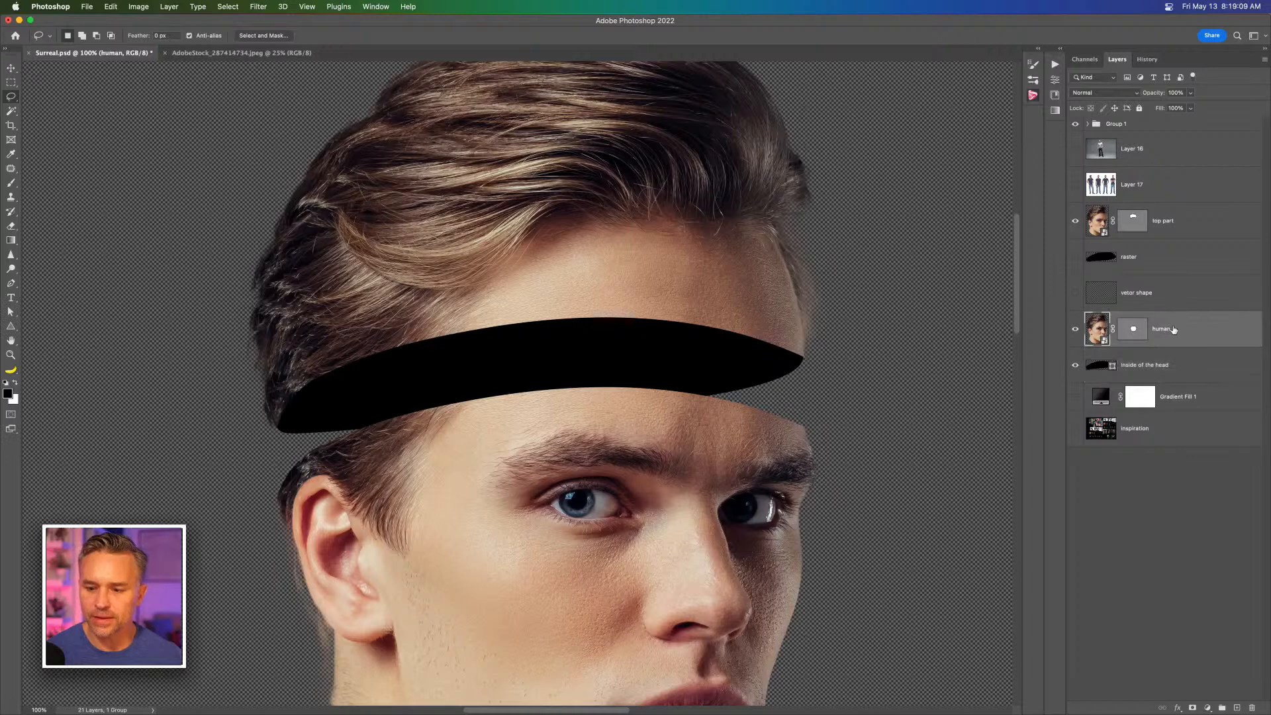
key("super+j")
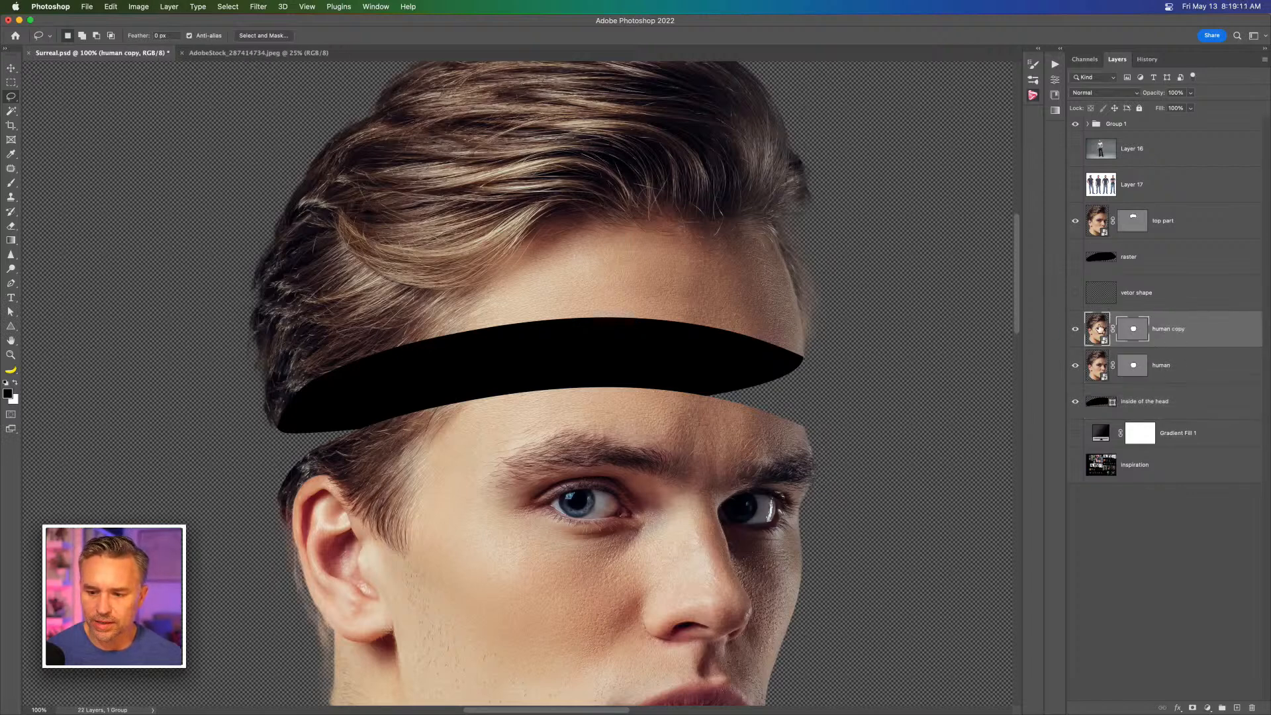
Step: Open the human copy's smart object contents, copy a lassoed patch of forehead skin, and return to Surreal.psd
double_click(1097, 329)
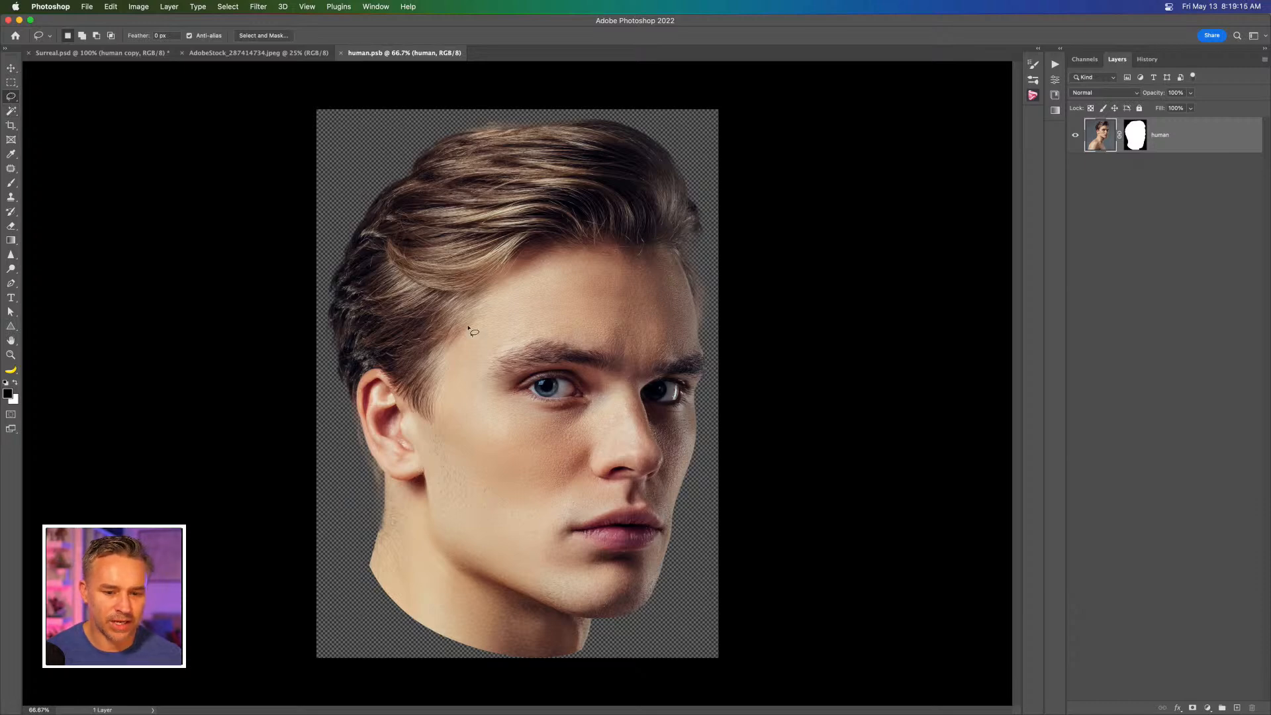
mouse_move(489, 305)
left_mouse_down()
mouse_move(511, 271)
mouse_move(598, 258)
mouse_move(653, 272)
mouse_move(684, 298)
mouse_move(694, 331)
mouse_move(650, 350)
mouse_move(561, 333)
mouse_move(491, 345)
mouse_move(490, 306)
left_mouse_up()
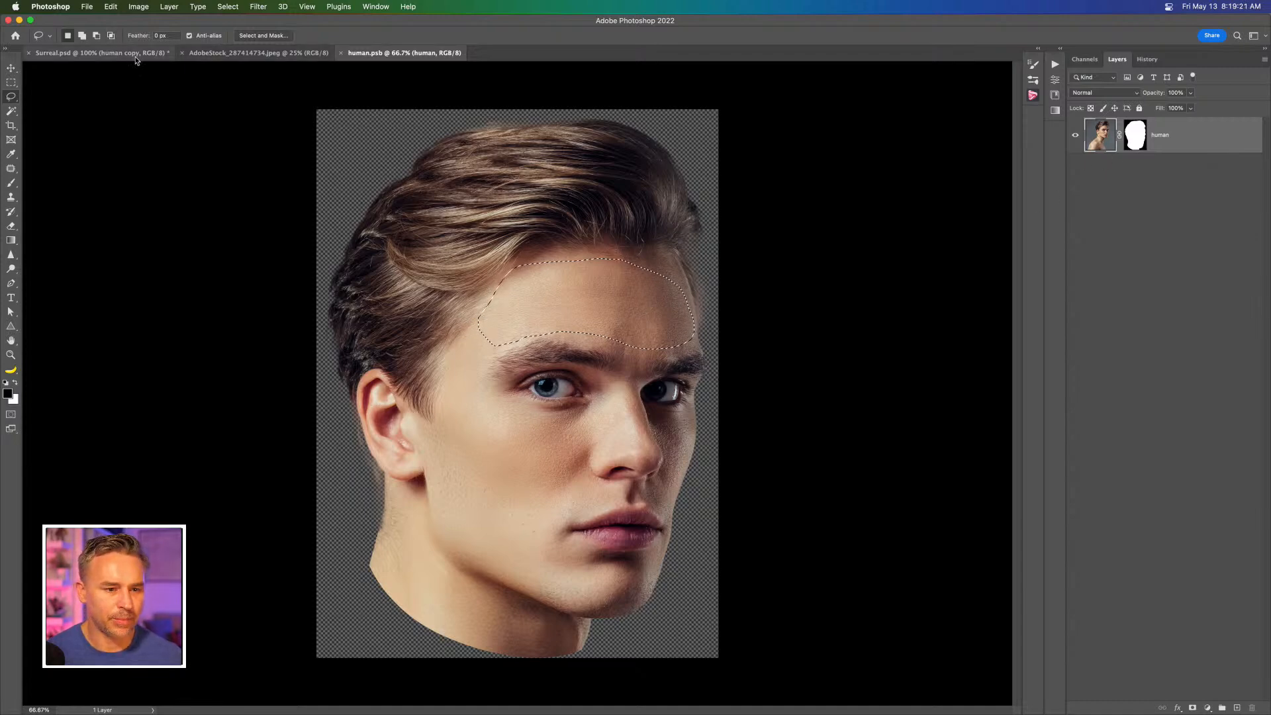
left_click(97, 54)
Step: Paste the forehead skin below the human layer and clip it to the inside of the head layer
key("ctrl+v")
left_click_drag(1140, 325, 1141, 428)
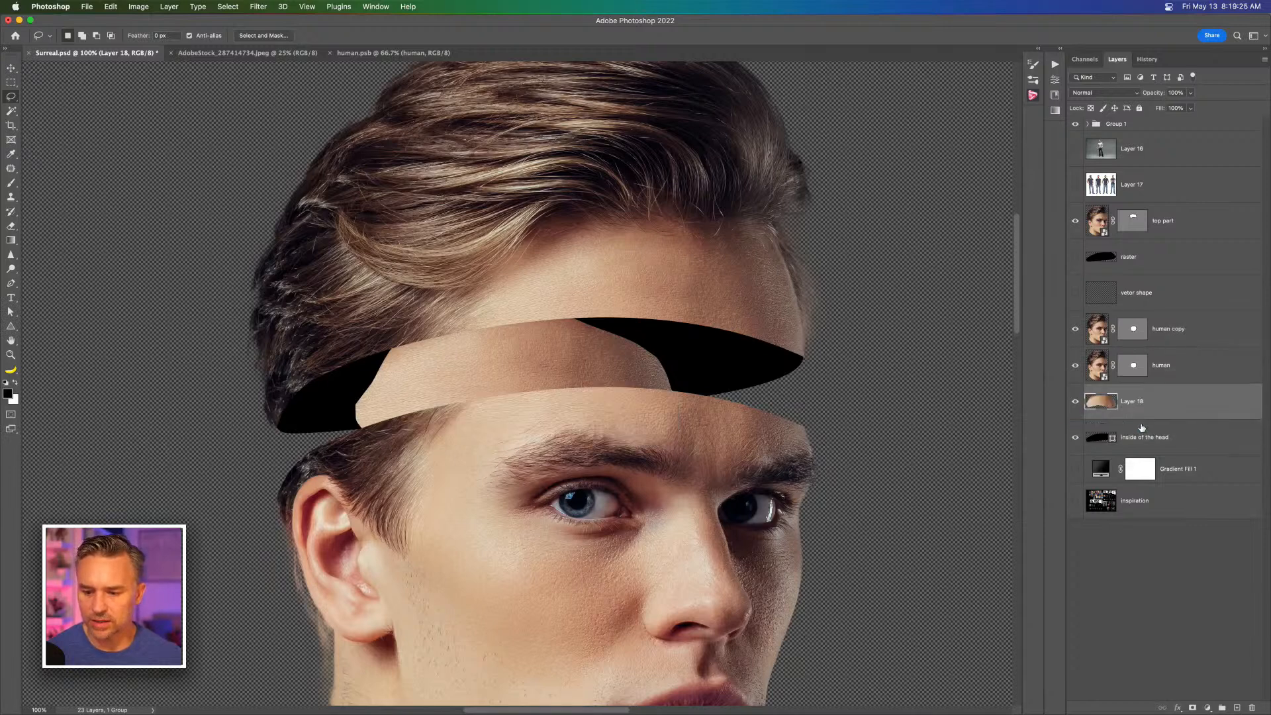
left_click(1141, 418, "alt")
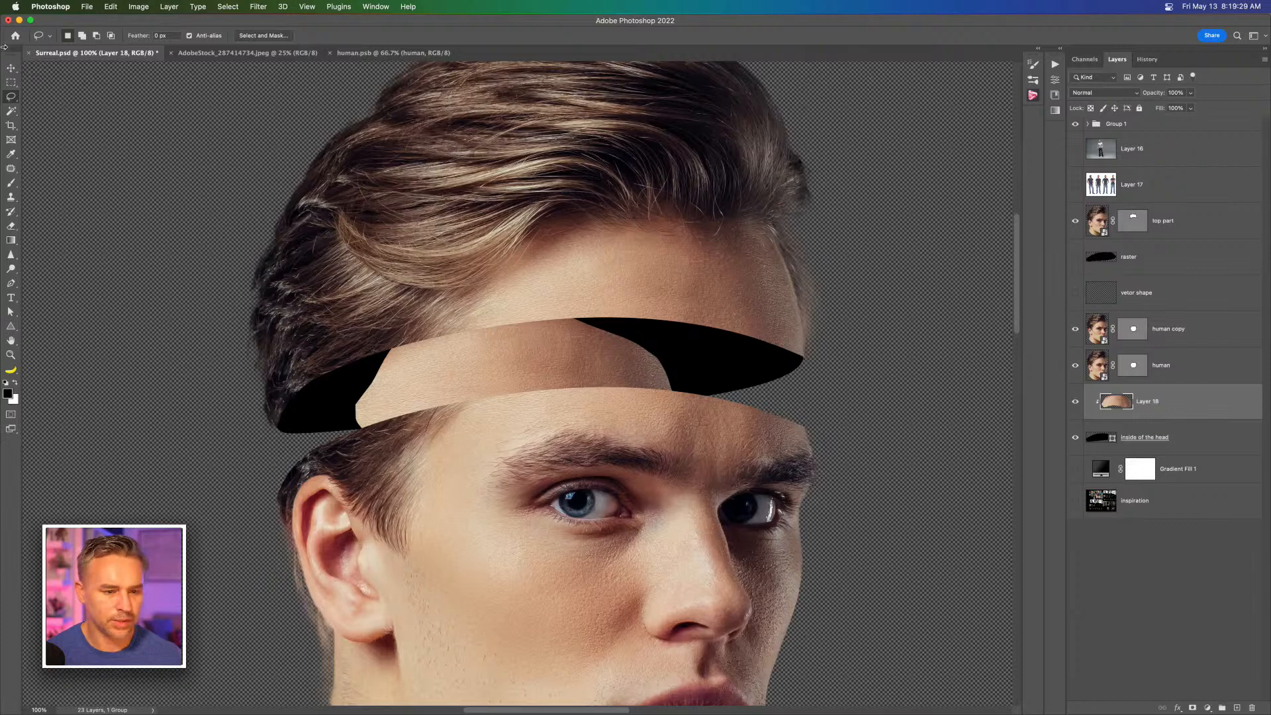
Step: Transform the skin patch to about 184% width and 169% height, rotate it about 177°, and position it to fill the gap
left_click(10, 67)
left_click_drag(351, 311, 498, 279)
key("super+t")
left_click_drag(488, 352, 279, 352)
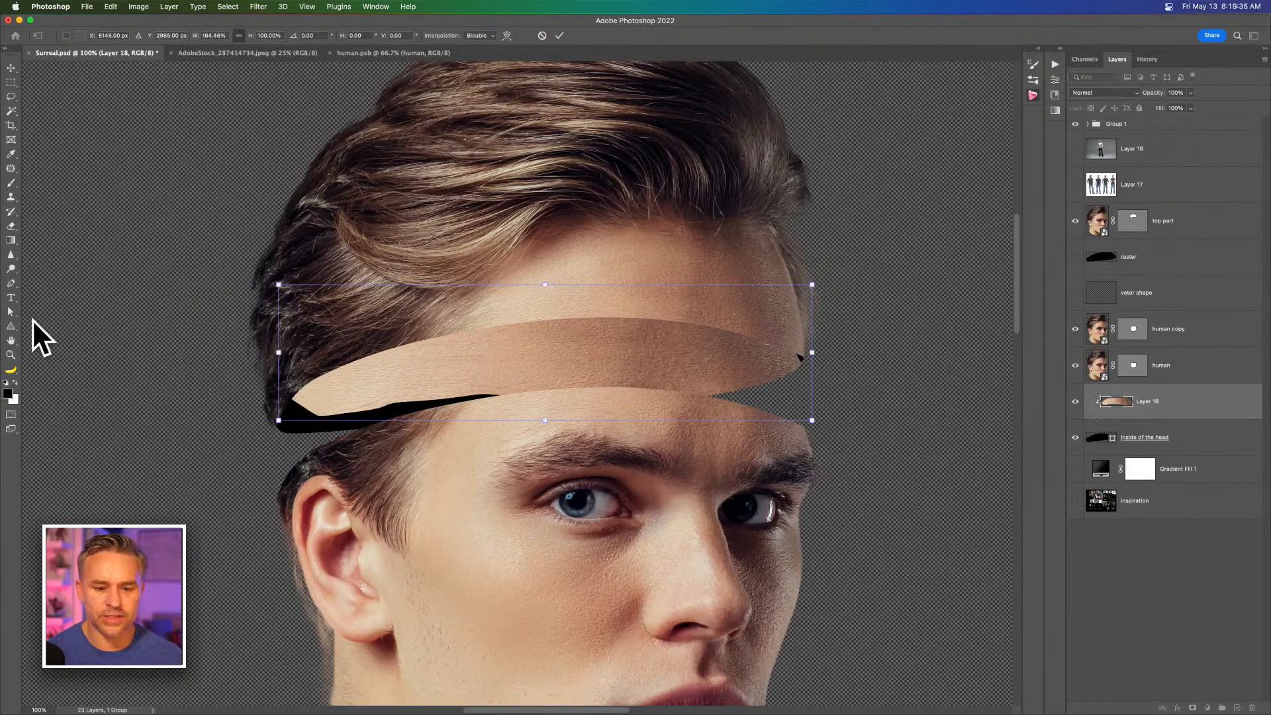
left_click_drag(270, 279, 785, 378)
left_click_drag(526, 366, 545, 393)
left_click_drag(303, 458, 238, 479)
left_click_drag(528, 312, 511, 342)
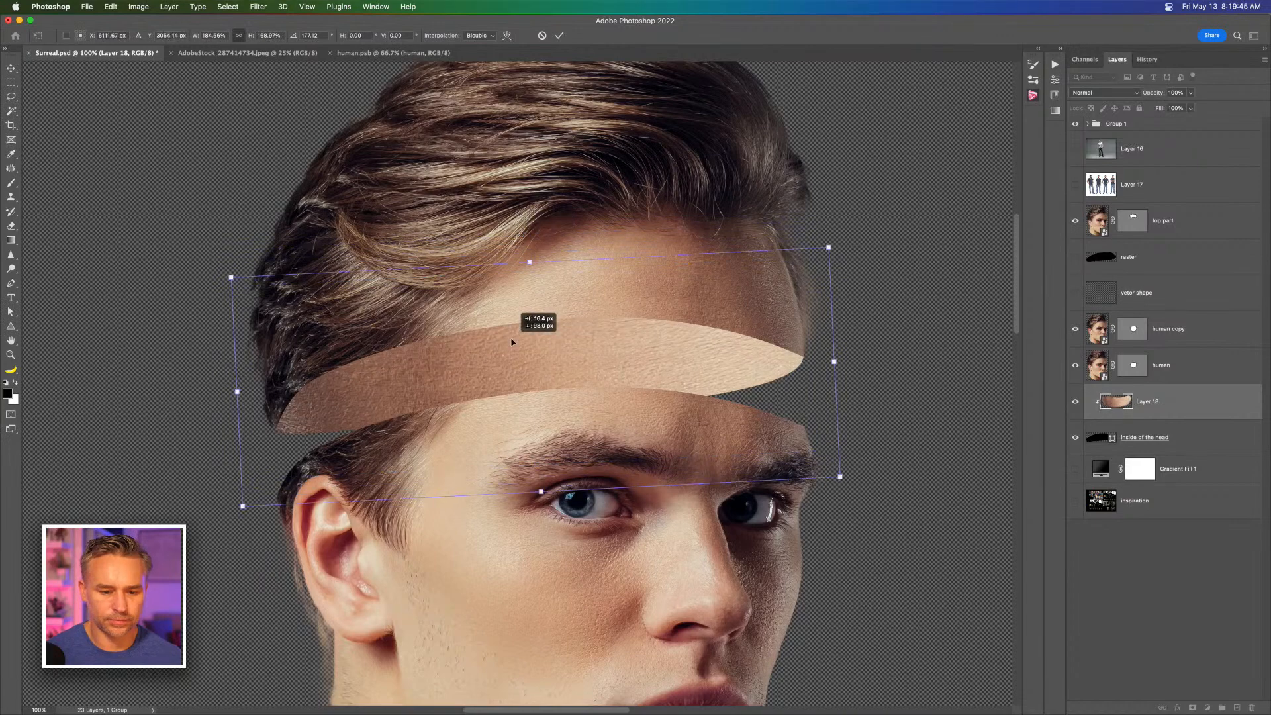
key("Return")
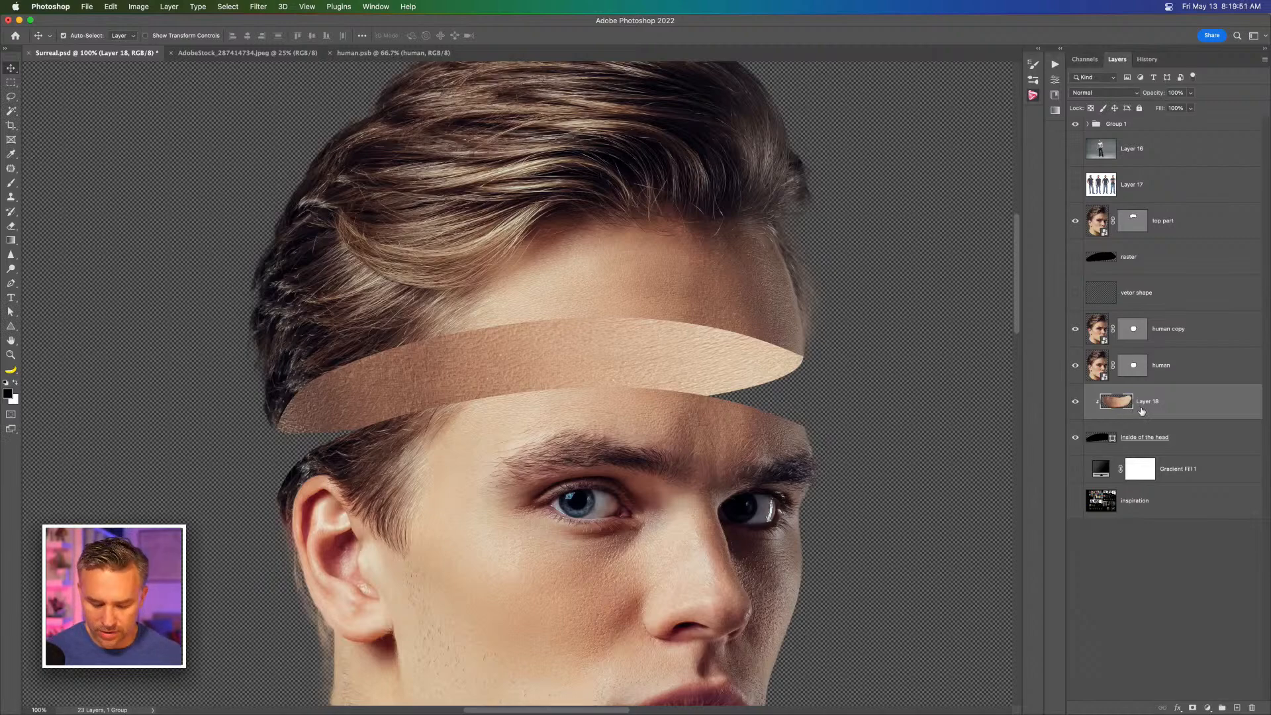
key("super+u")
left_click(682, 281)
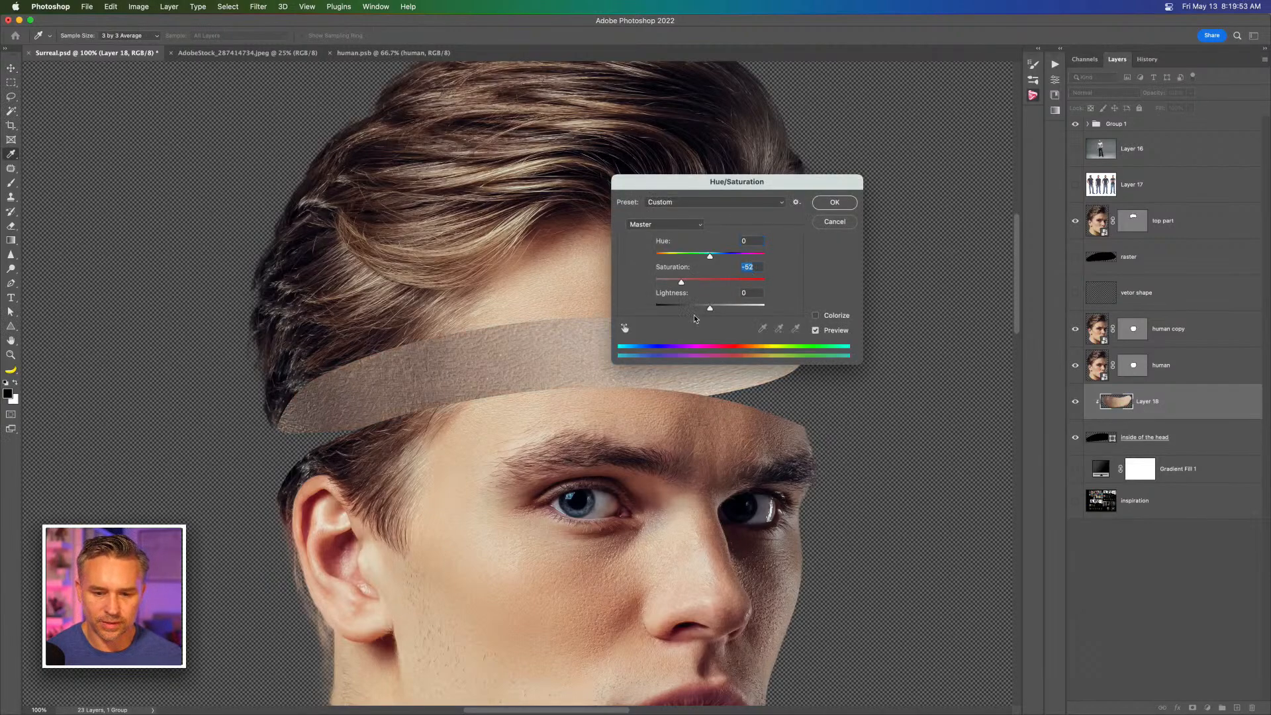
left_click(691, 307)
left_click_drag(682, 282, 709, 283)
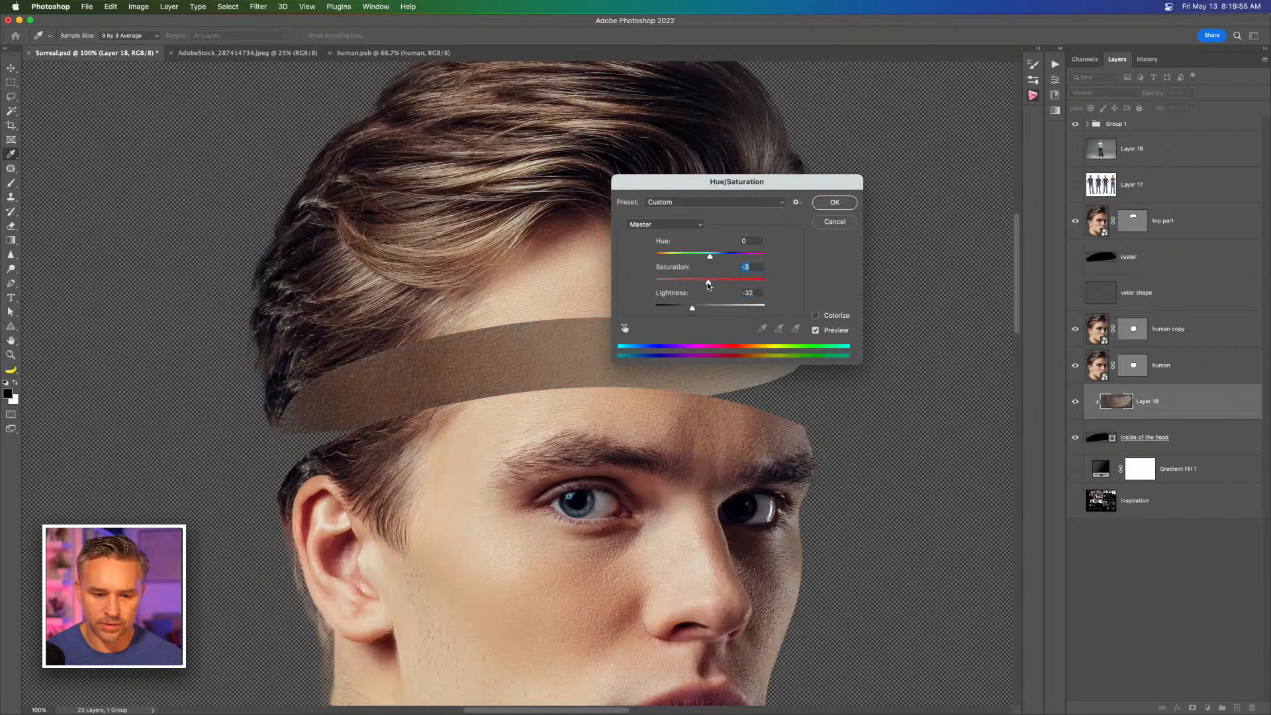
left_click(677, 307)
left_click(683, 308)
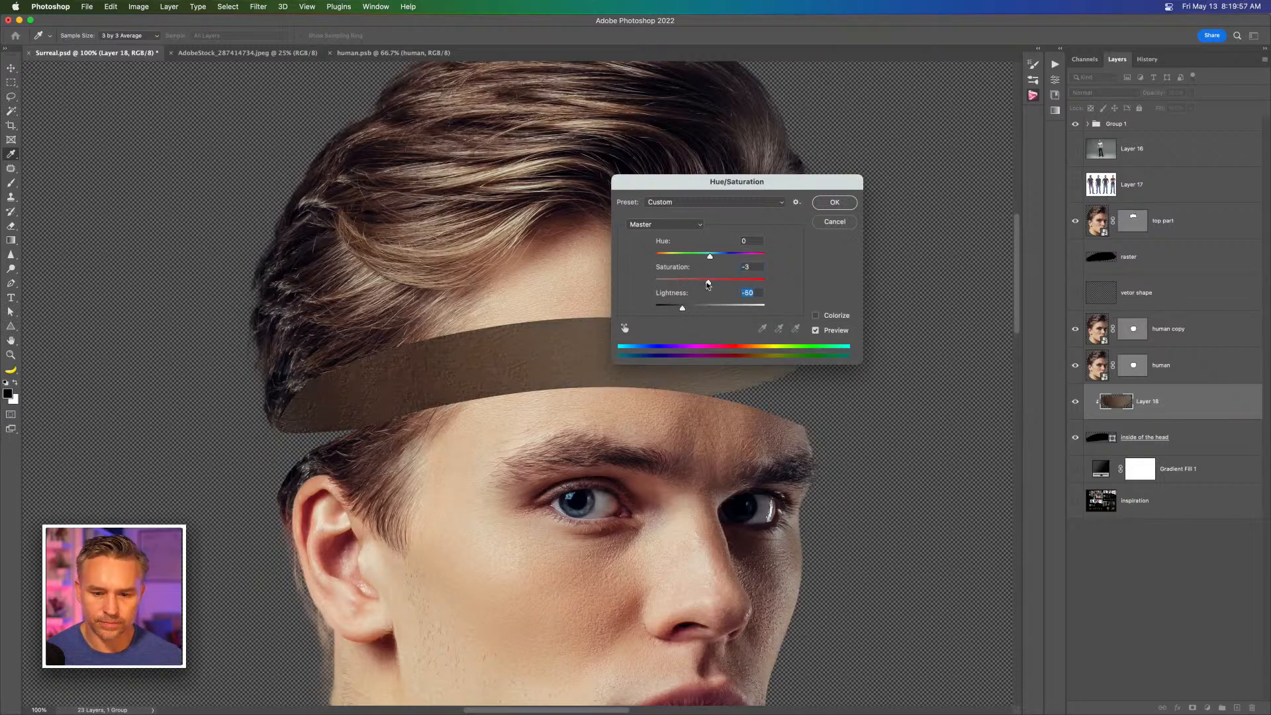
left_click_drag(709, 284, 720, 285)
left_click_drag(734, 184, 903, 361)
left_click(1005, 407)
Step: Add a Curves adjustment layer above the skin patch and pull its midtones down to darken the inside of the head
left_click(1208, 707)
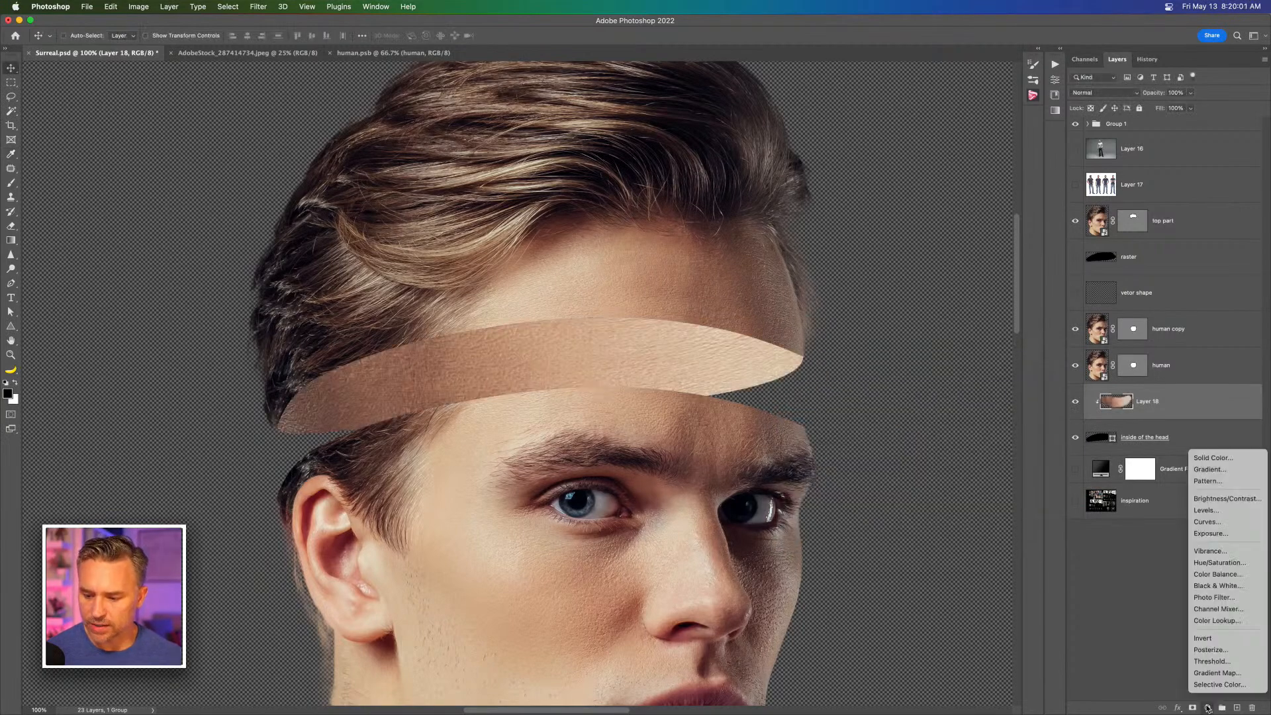
left_click(1225, 521)
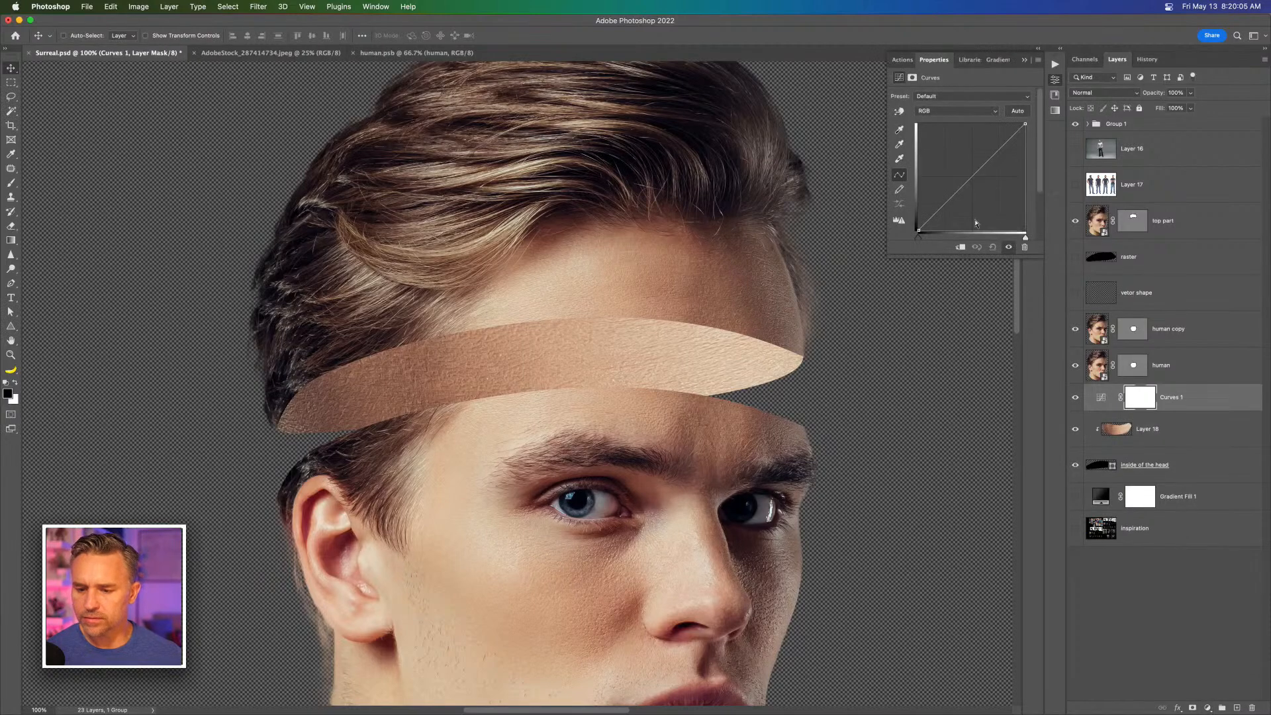
left_click(975, 176)
left_click_drag(978, 180, 969, 210)
Step: Add a Levels adjustment layer clipped, together with Curves 1, to the inside of the head, and raise its shadow input to 132
left_click(1208, 708)
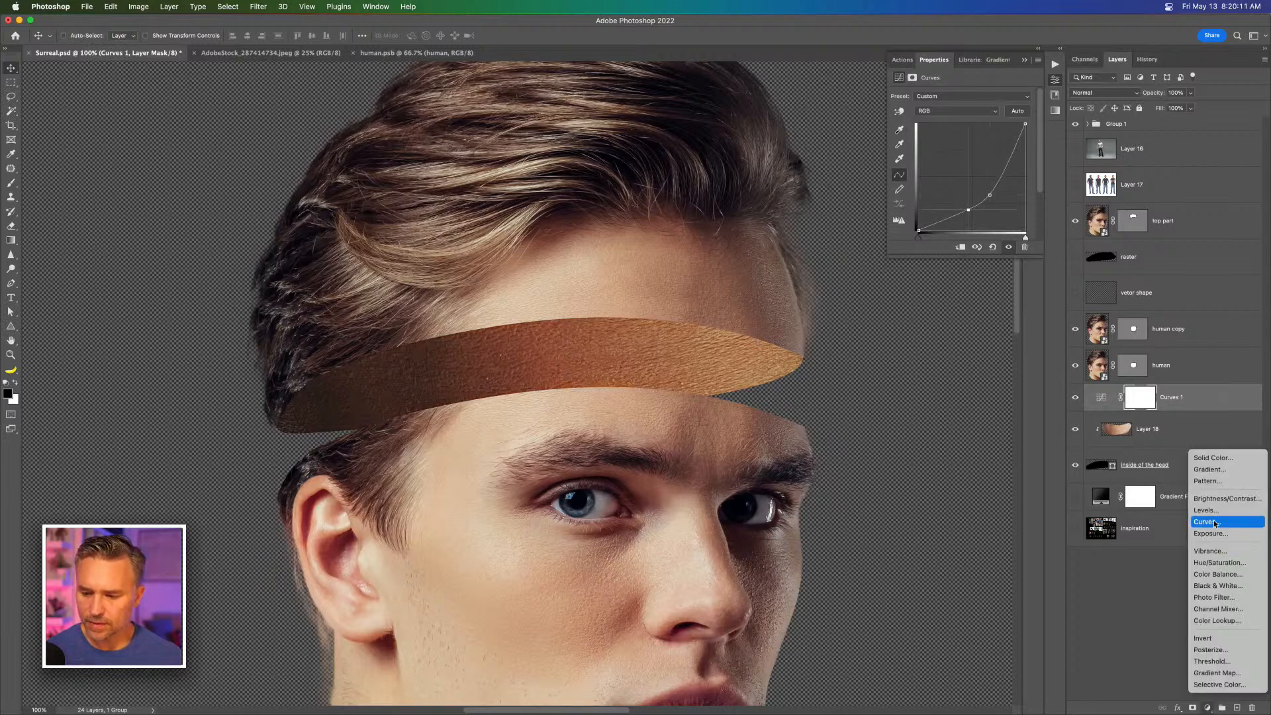
left_click(1035, 335)
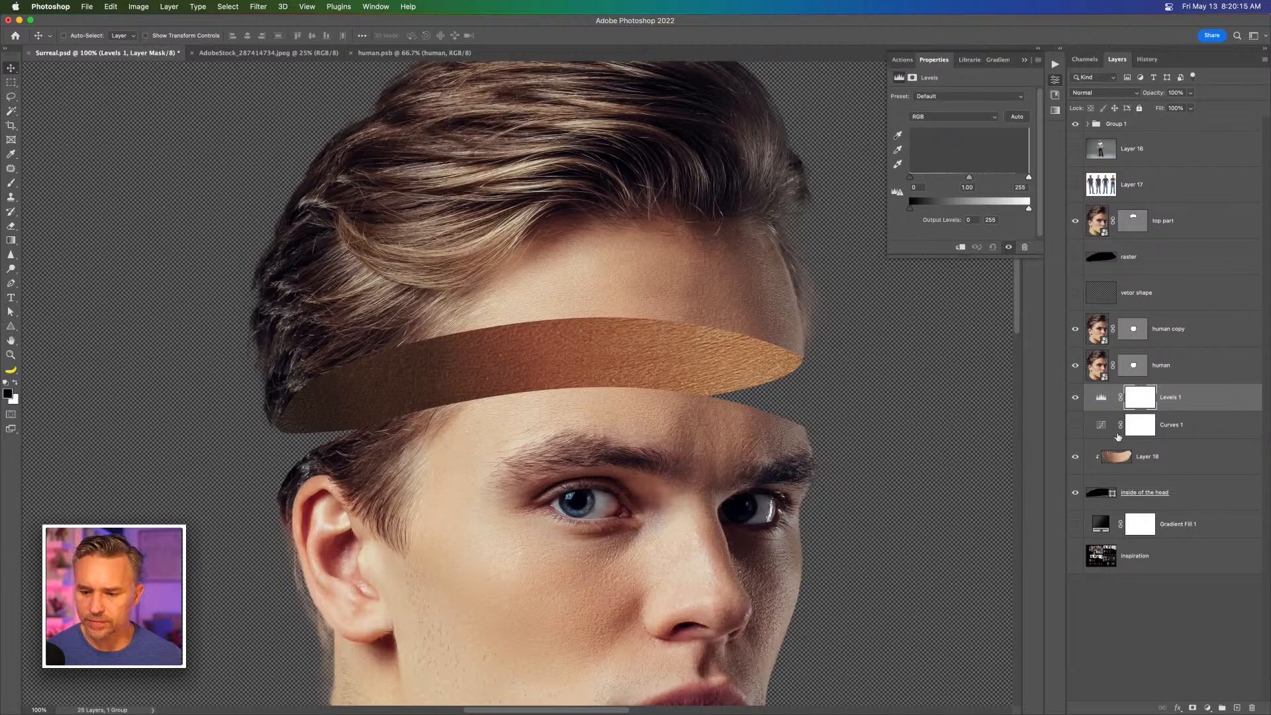
left_click(1188, 408, "alt")
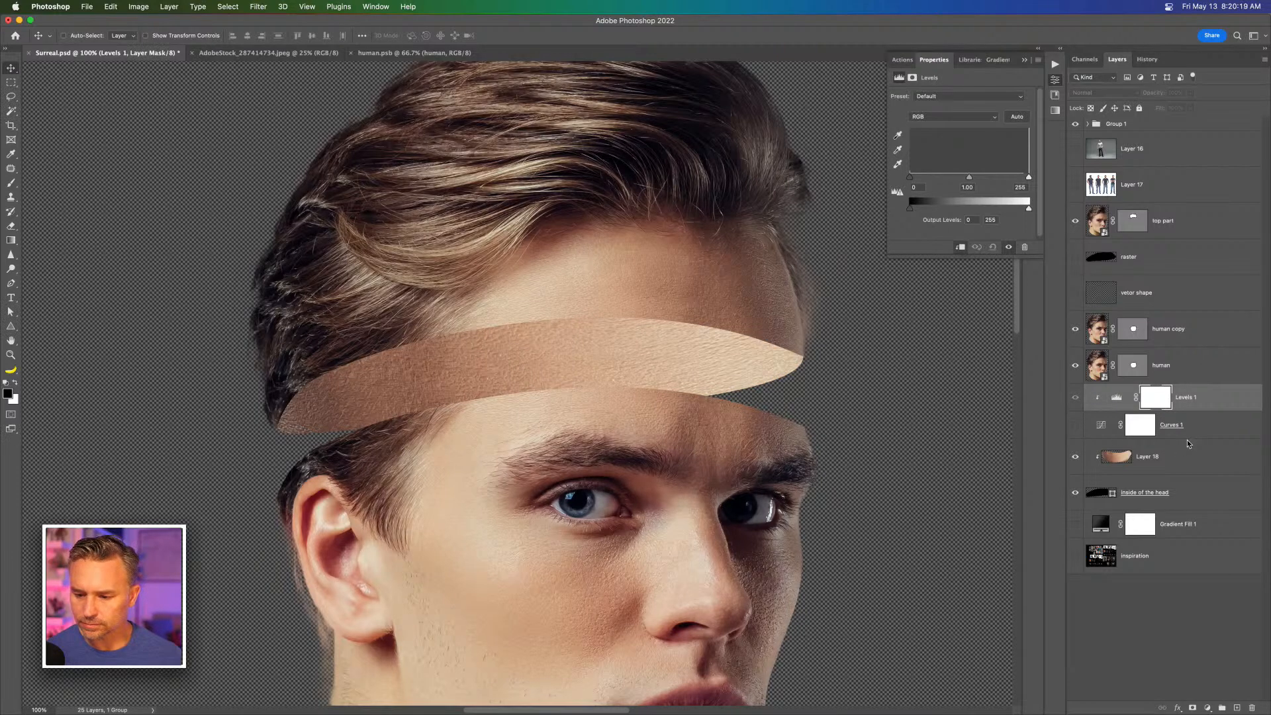
left_click(1187, 439, "alt")
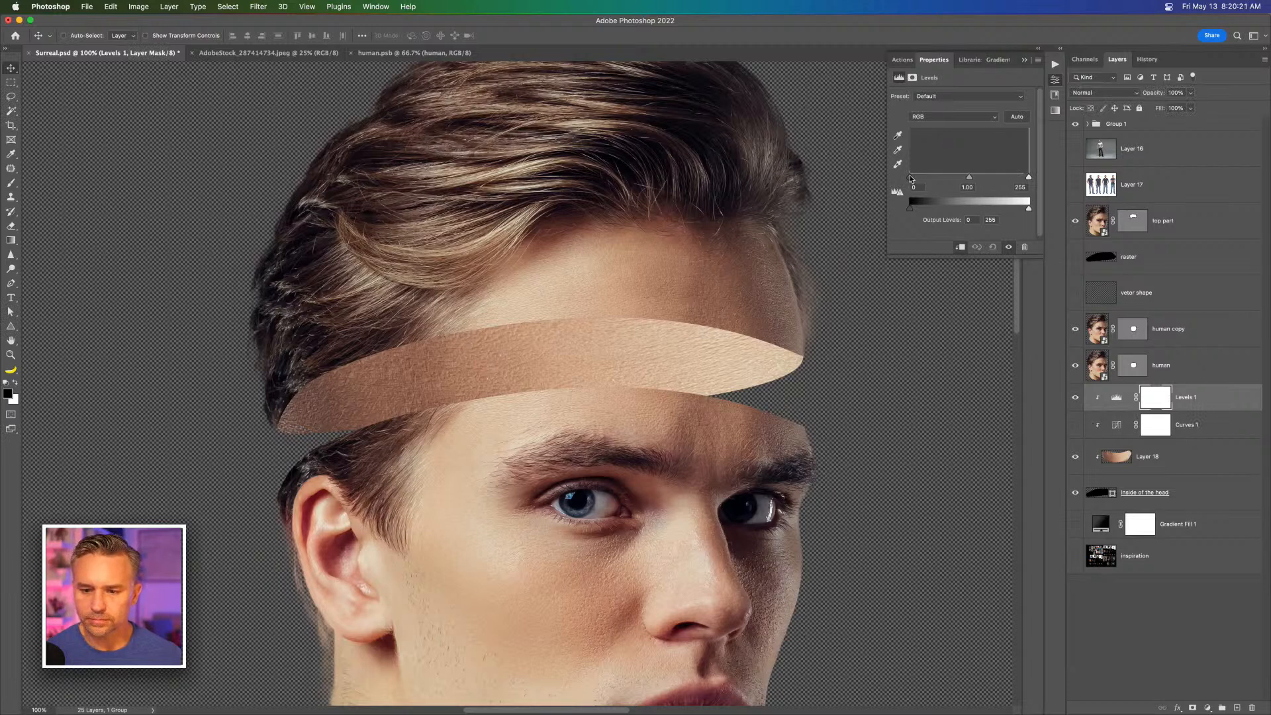
mouse_move(1030, 178)
left_mouse_down()
mouse_move(980, 177)
mouse_move(1026, 178)
left_mouse_up()
left_click_drag(911, 179, 971, 179)
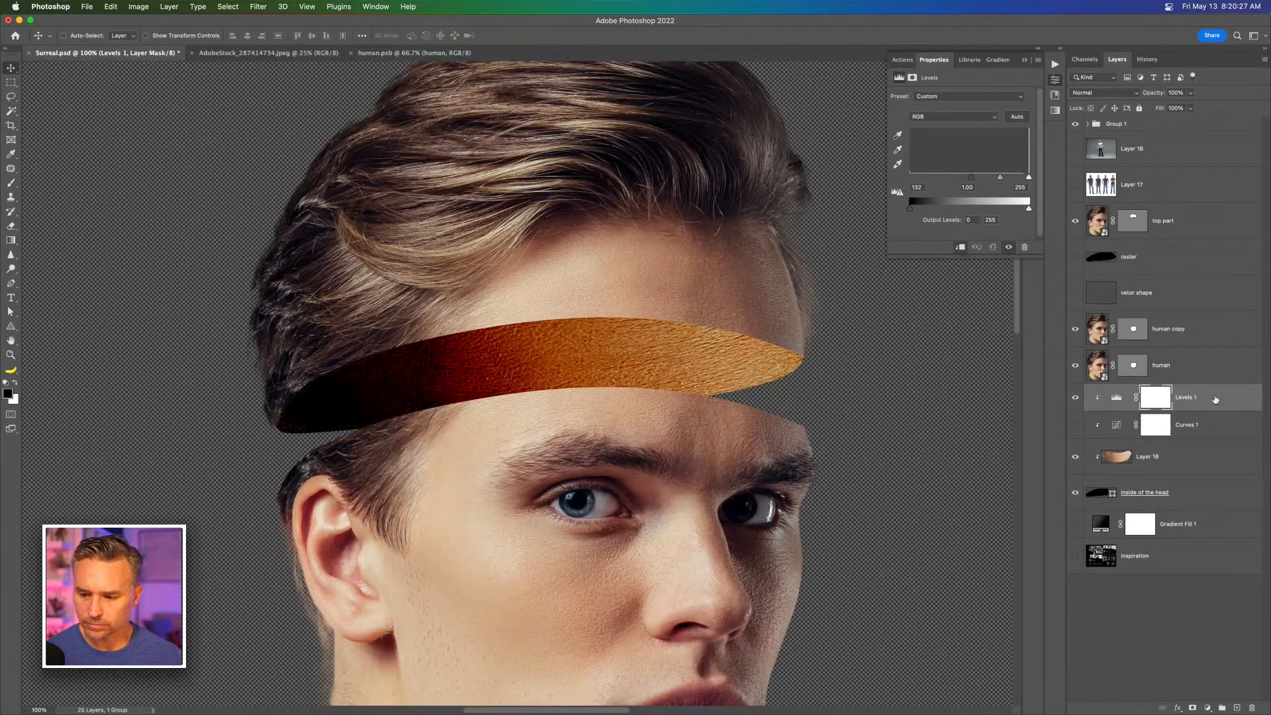
Step: Add a Hue/Saturation adjustment layer above Levels 1 and lower the saturation to about -63
left_click(1208, 708)
left_click(1207, 708)
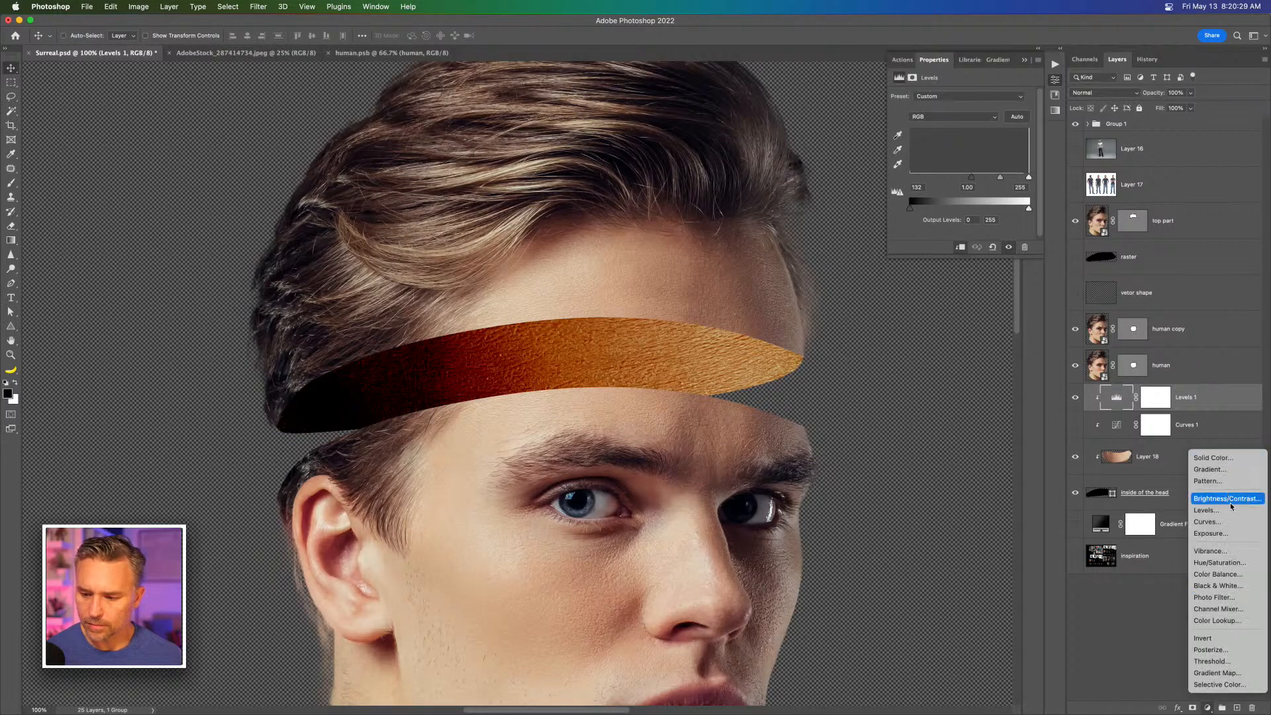
left_click(1218, 563)
left_click_drag(960, 157, 925, 160)
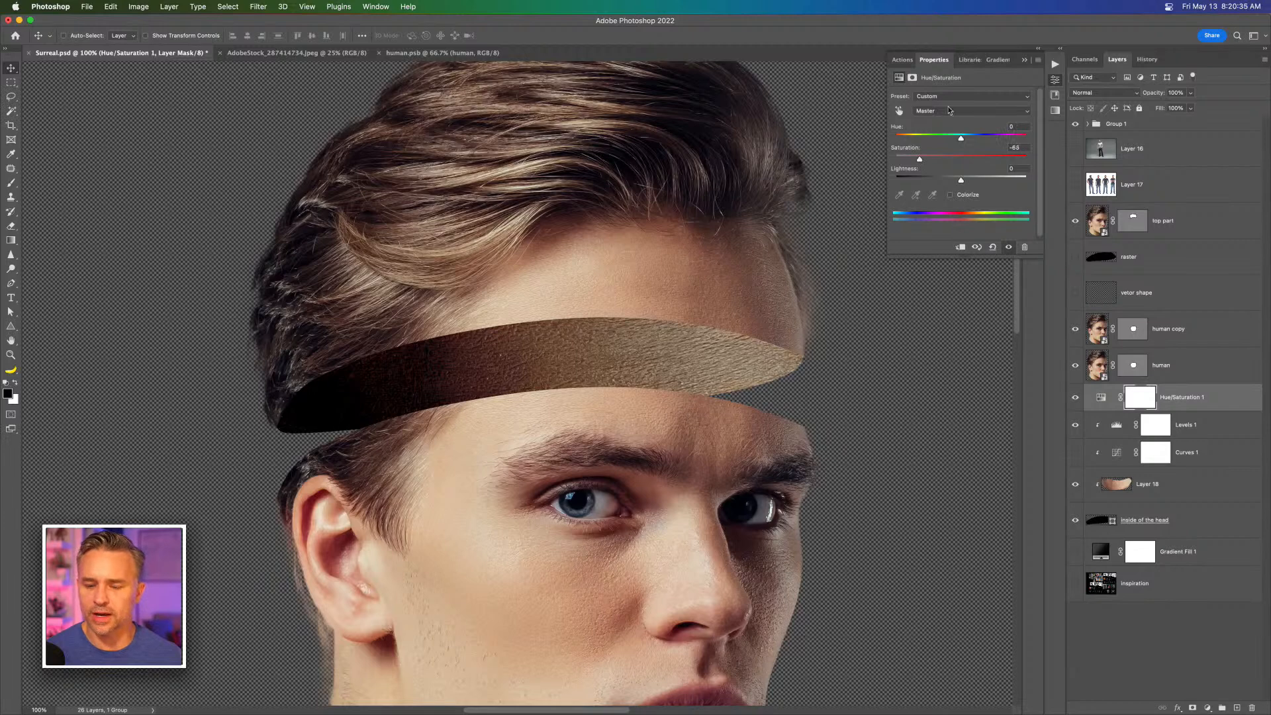
left_click(1030, 57)
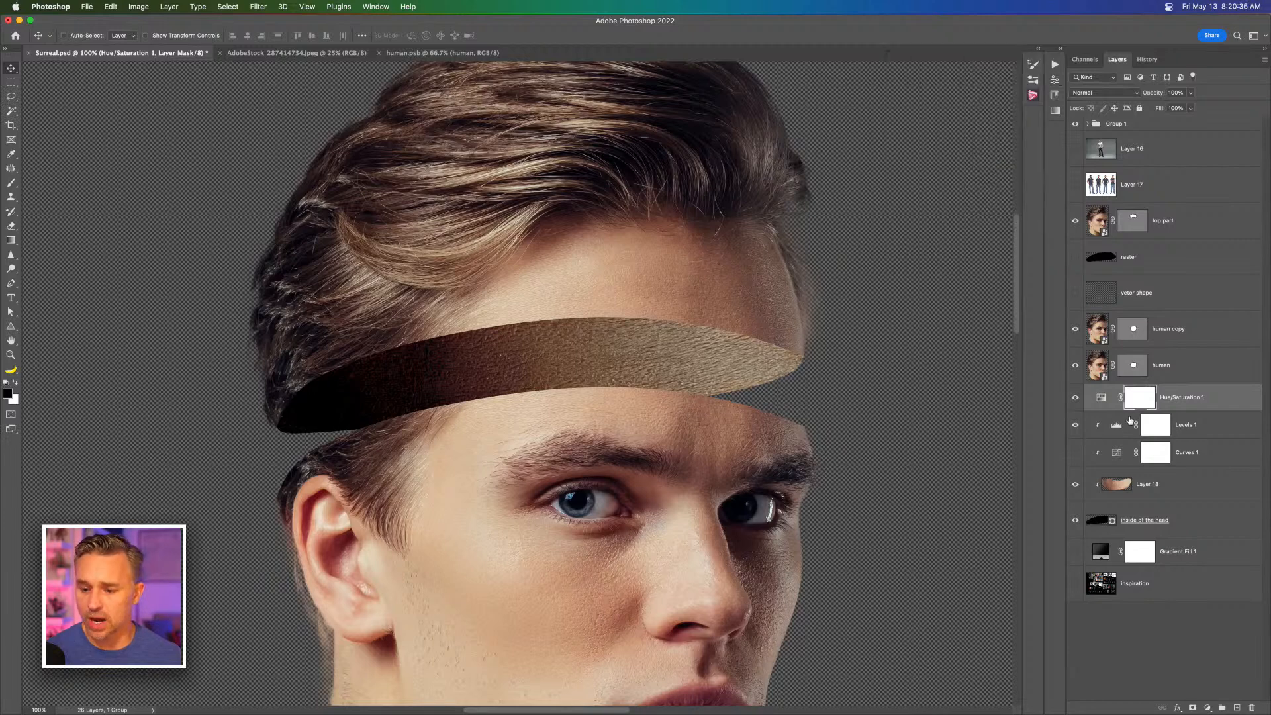
Step: Reduce the opacity of the skin patch layer (Layer 18) to 73%
left_click(1169, 483)
left_click_drag(1154, 97, 1139, 96)
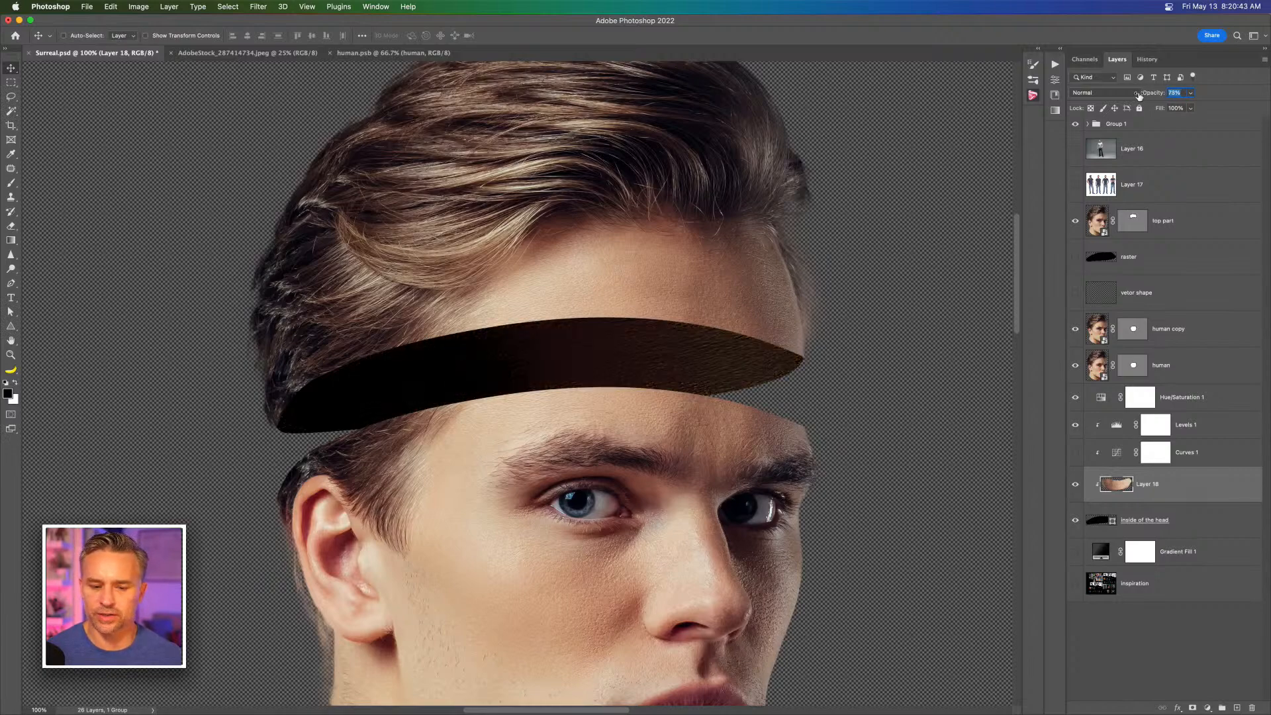
key("super+minus")
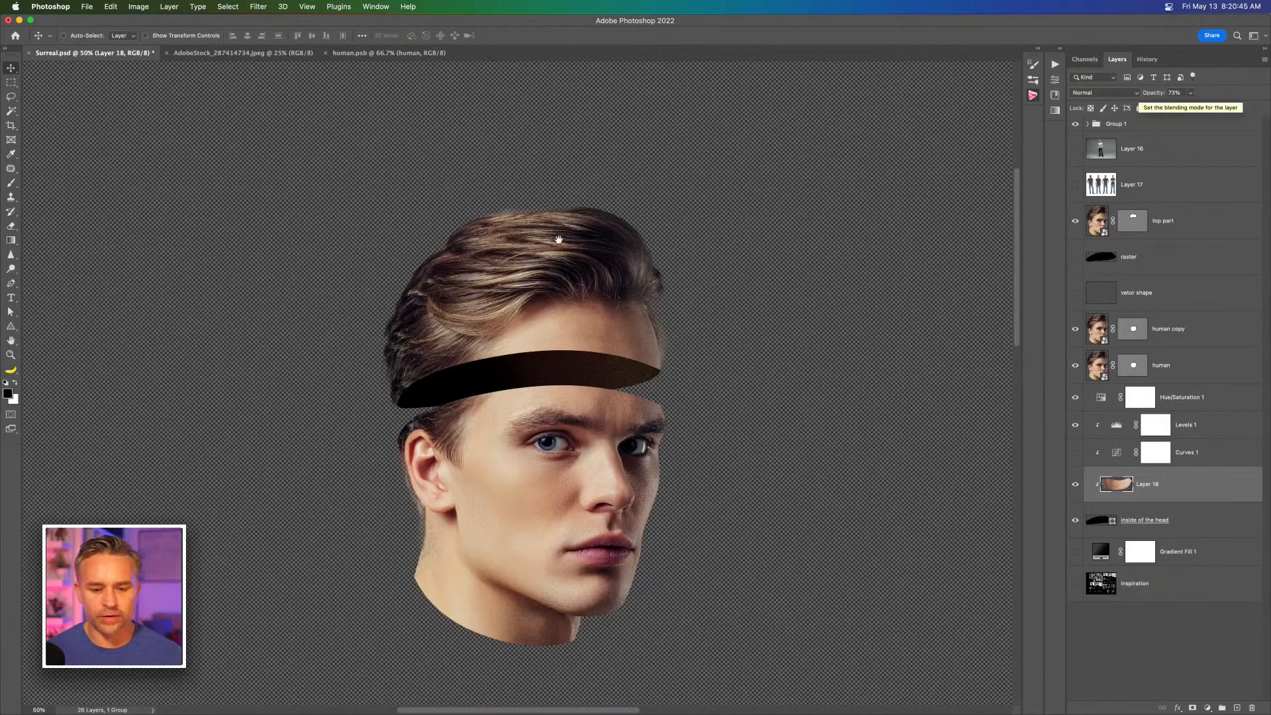
key("super+plus")
key("super+plus")
key("super+plus")
key("super+plus")
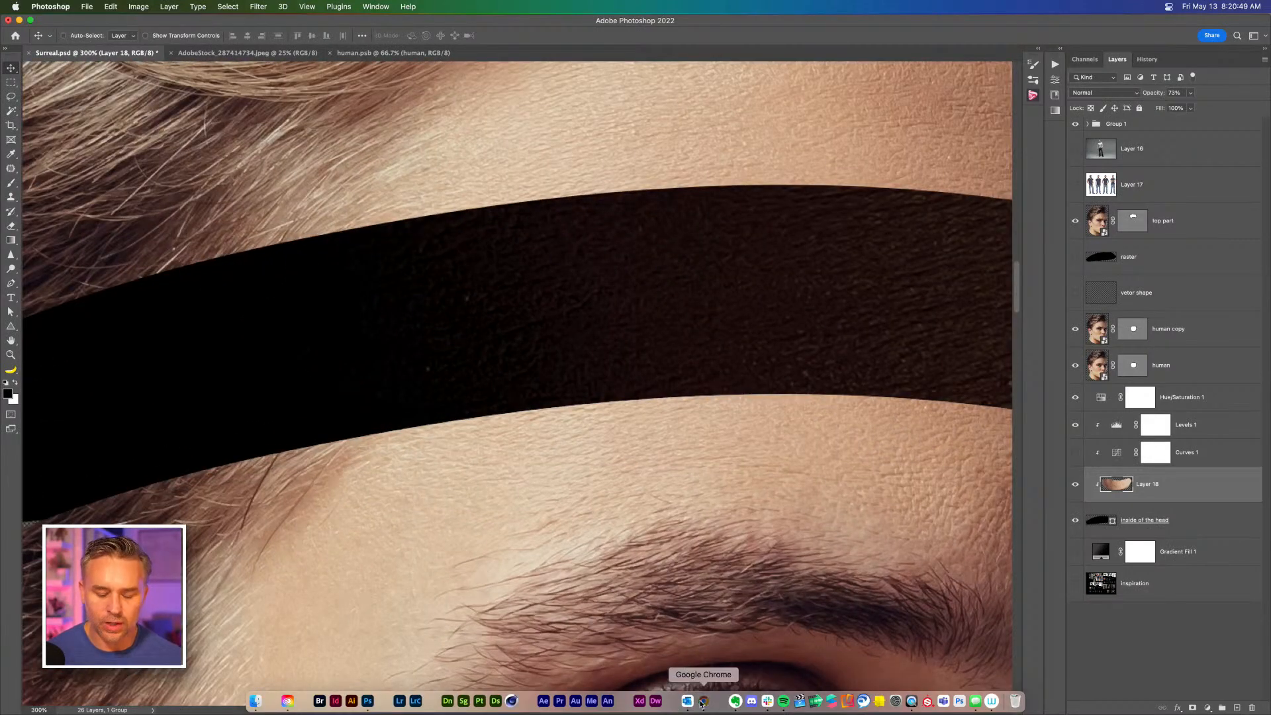
Step: Switch to Chrome, view the sliced-head painting on the Surrealism Pinterest board as reference, and return to Photoshop
left_click(703, 703)
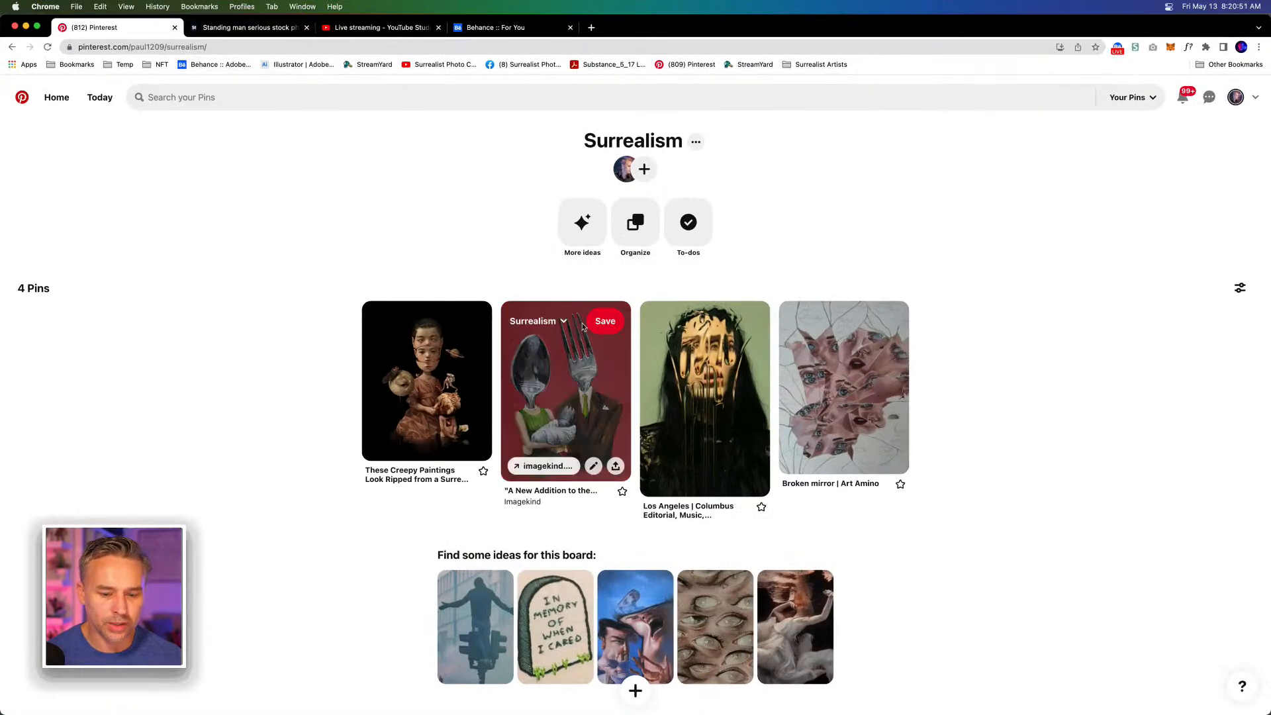
left_click(397, 387)
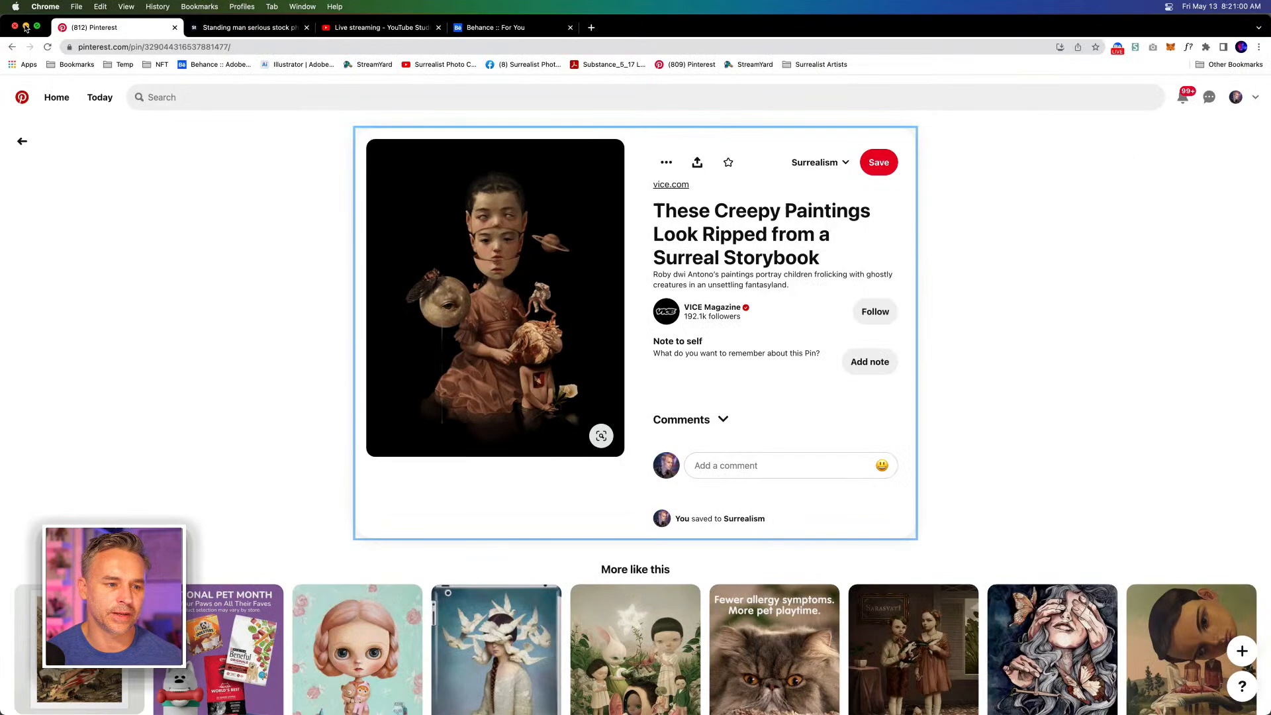
left_click(25, 27)
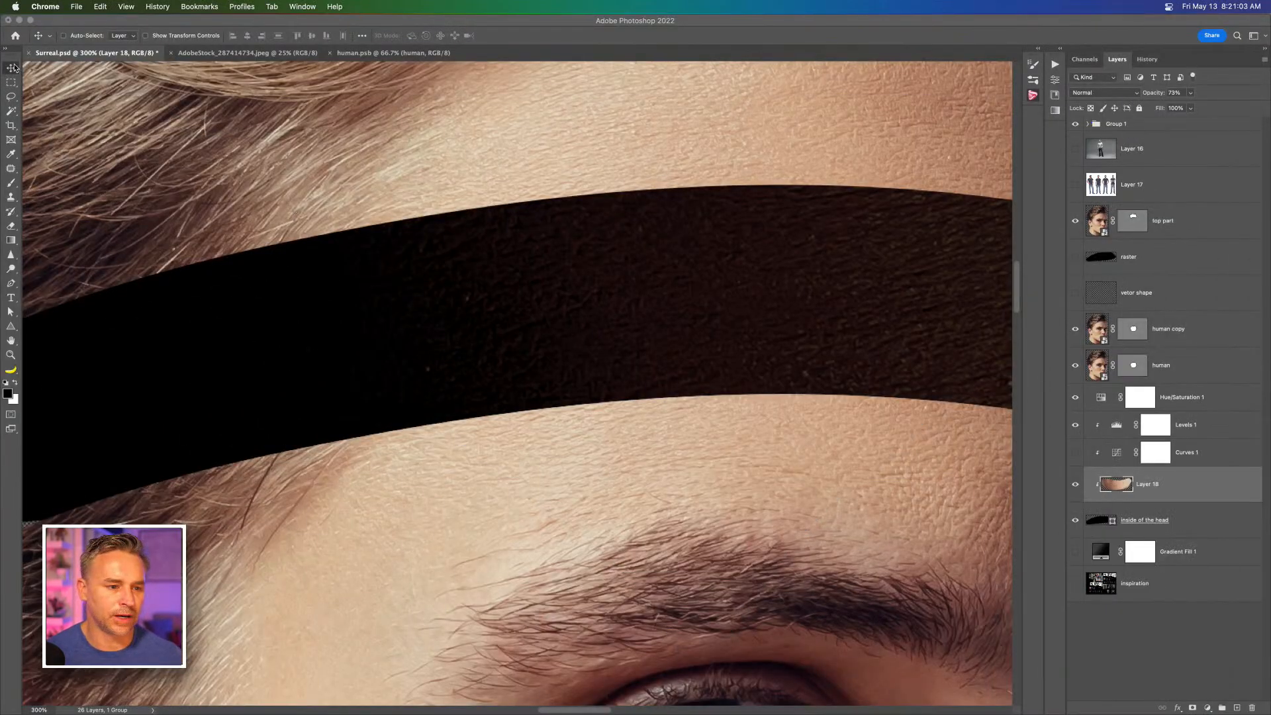
Step: Duplicate the human copy layer and delete the vector mask from the duplicate
key("super+minus")
key("super+minus")
key("super+minus")
key("super+minus")
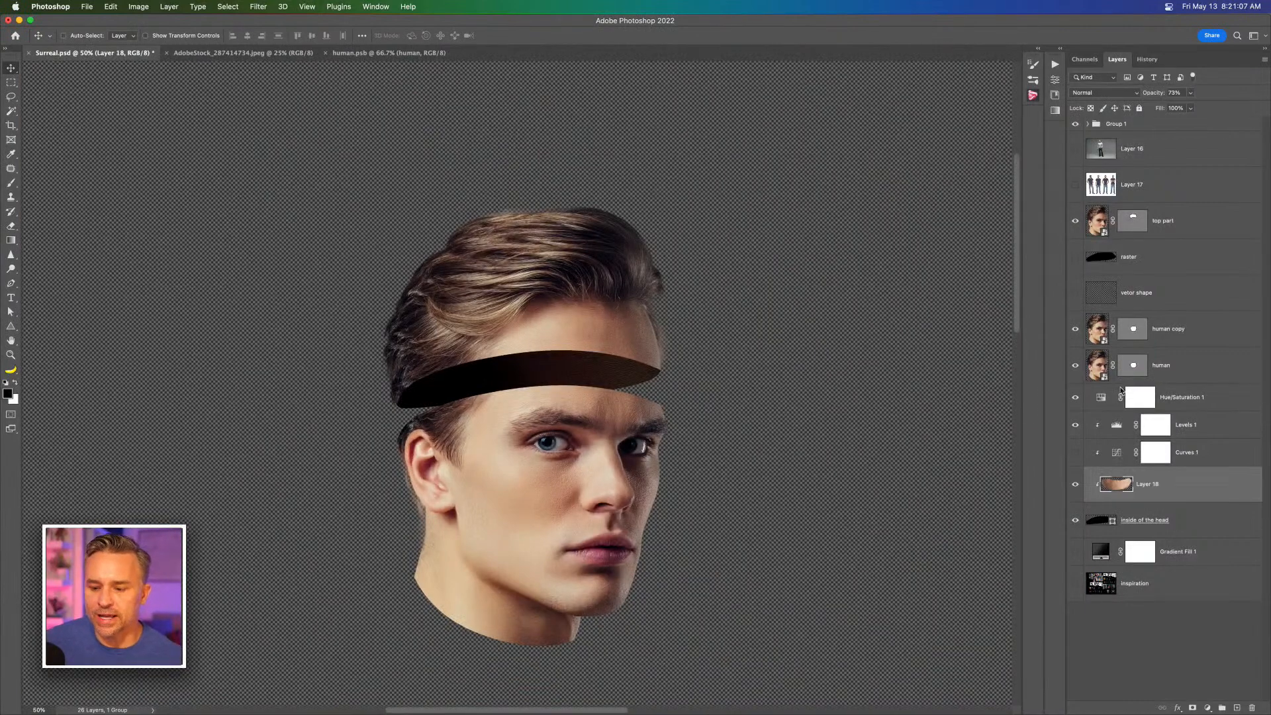
left_click(1178, 336)
key("super+j")
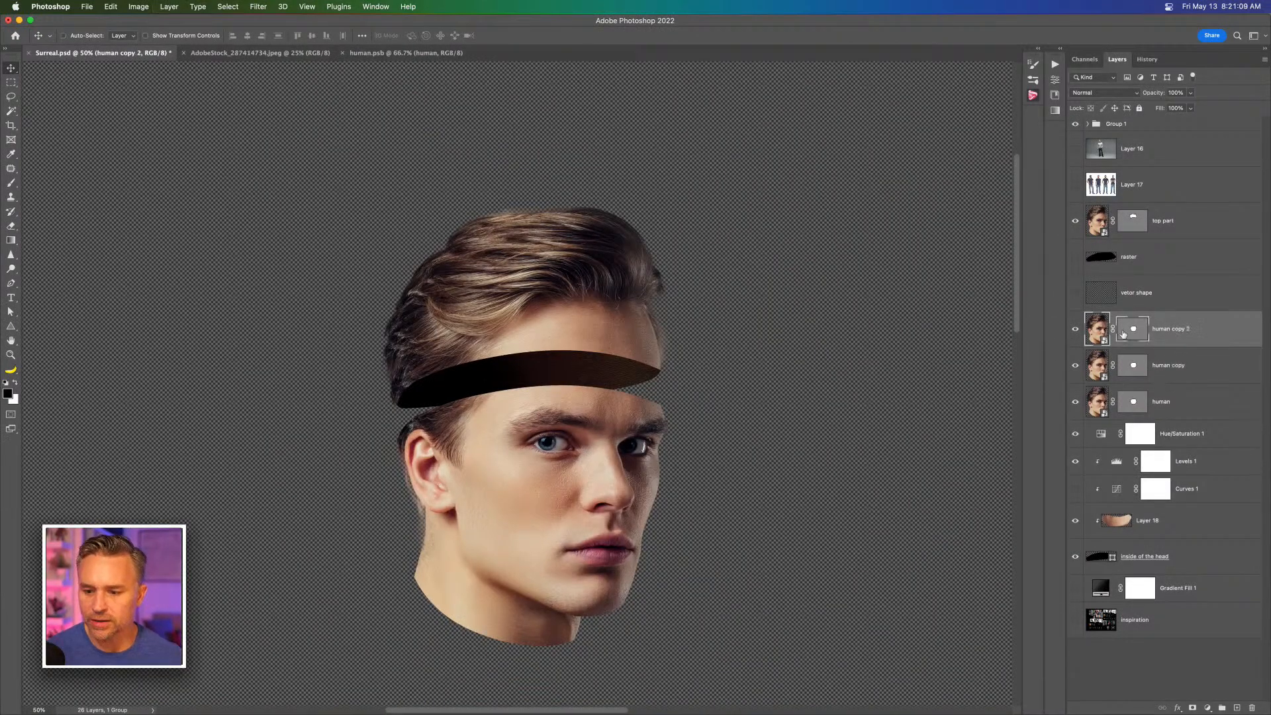
right_click(1125, 330)
left_click(1139, 355)
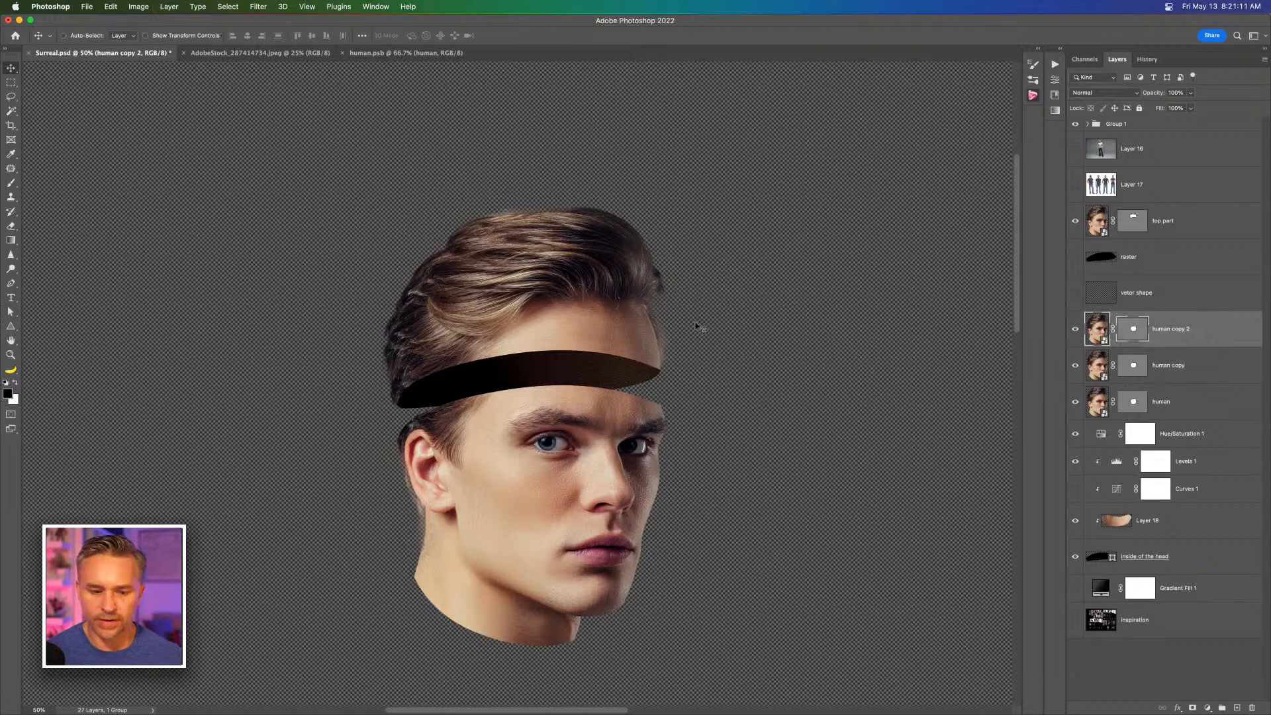
Step: Scale human copy 2 down slightly, place it below the human layer, and align it behind the face to fill the forehead gap
key("super+t")
scroll(289, 670, "down", 1)
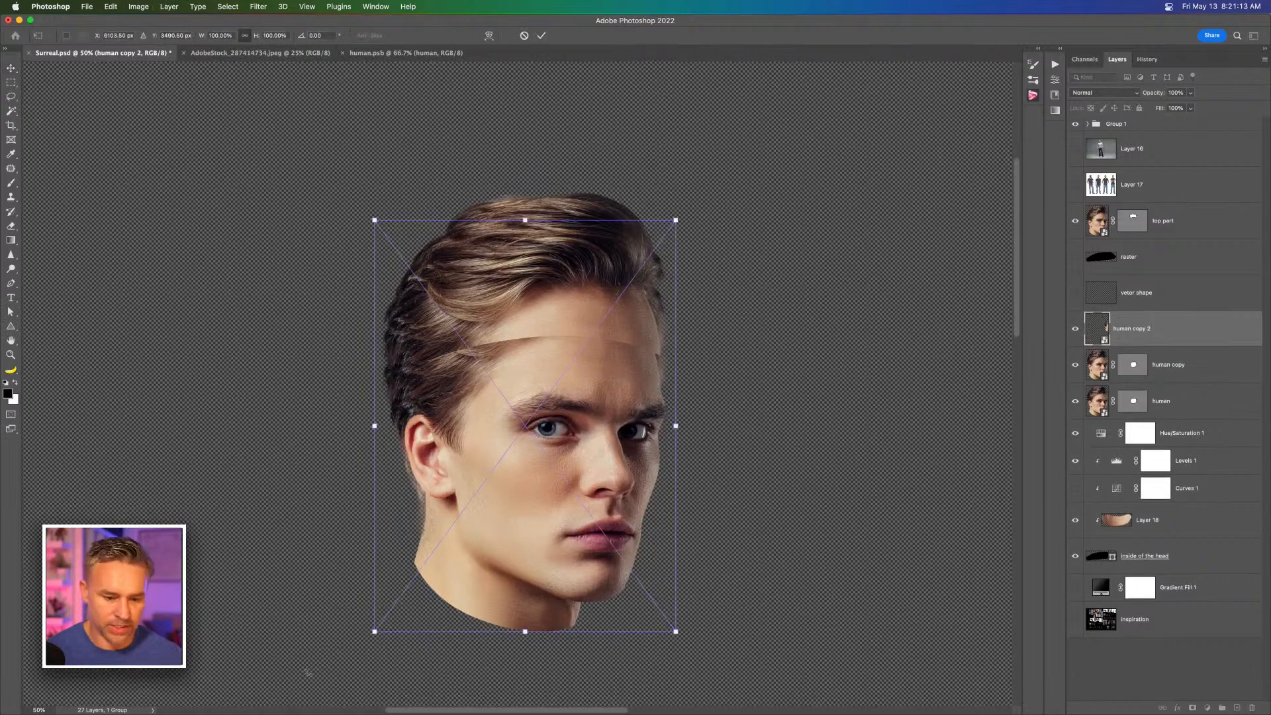
left_click_drag(374, 632, 387, 613)
key("Return")
left_click_drag(1140, 329, 1160, 408)
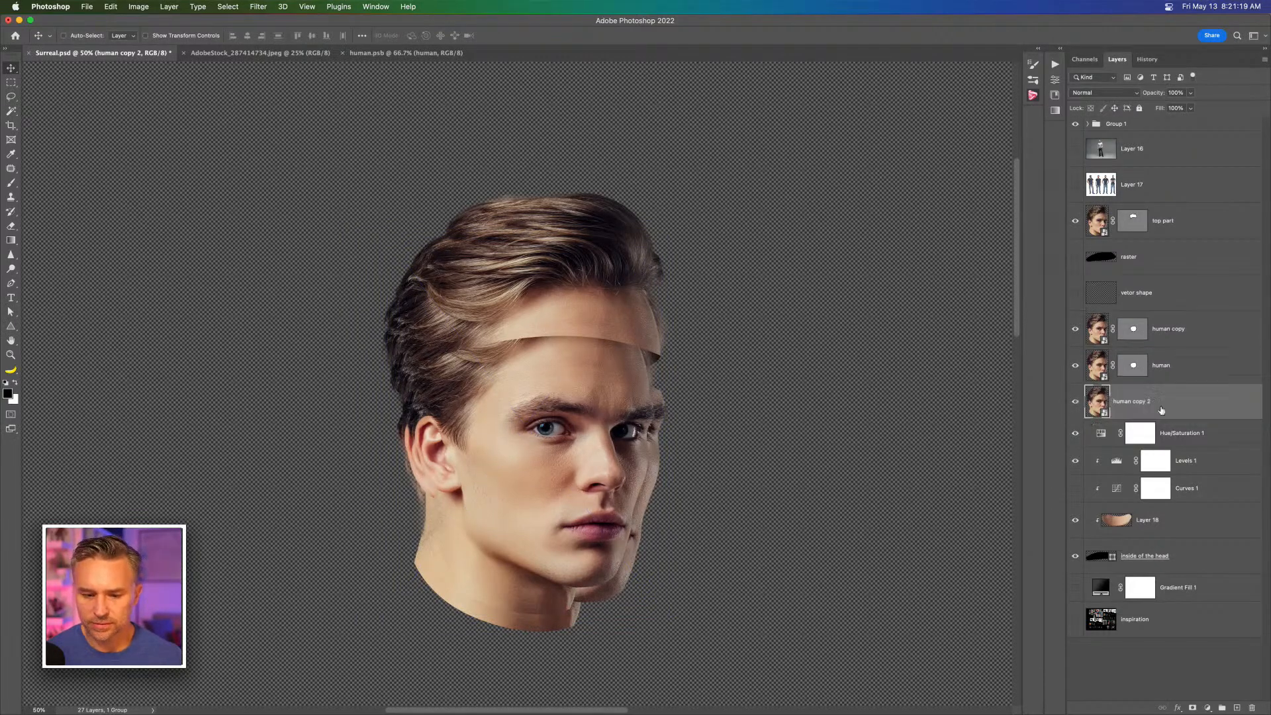
mouse_move(443, 408)
left_mouse_down()
mouse_move(437, 337)
mouse_move(437, 389)
left_mouse_up()
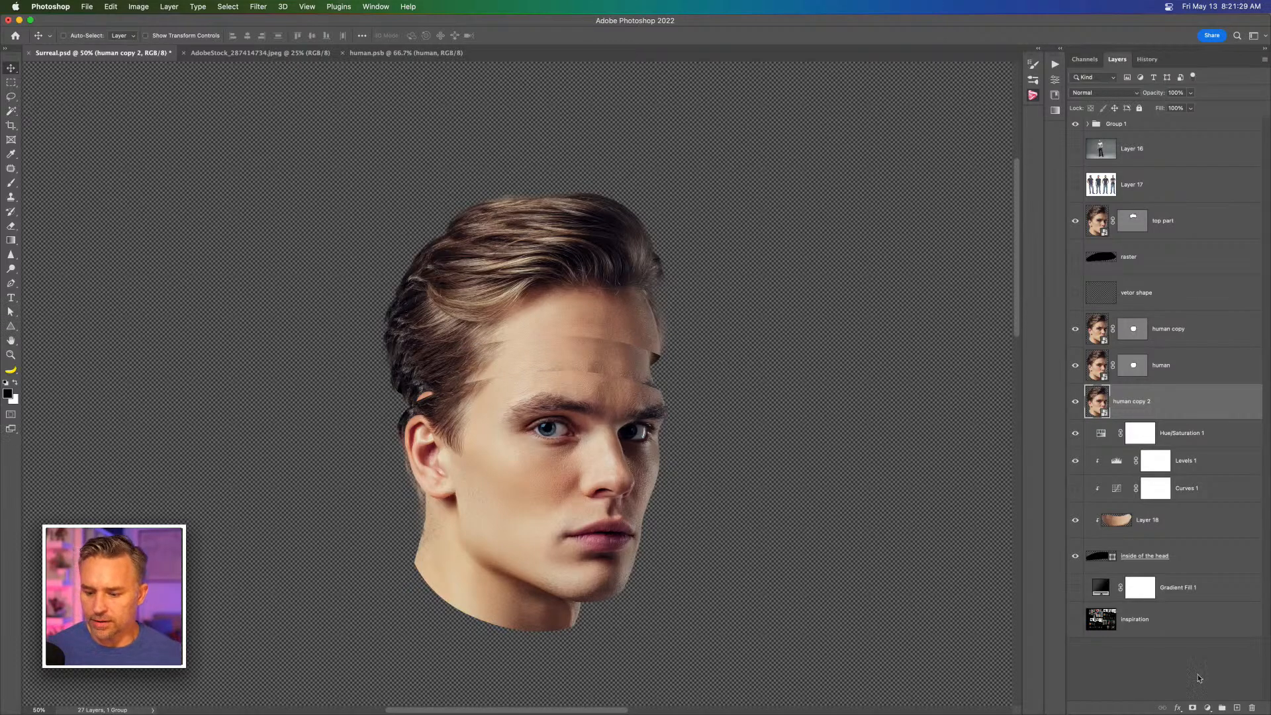
Step: On a new layer clipped to human copy 2, paint soft black shadows along both cut edges and set its opacity to 71%
left_click(1236, 708)
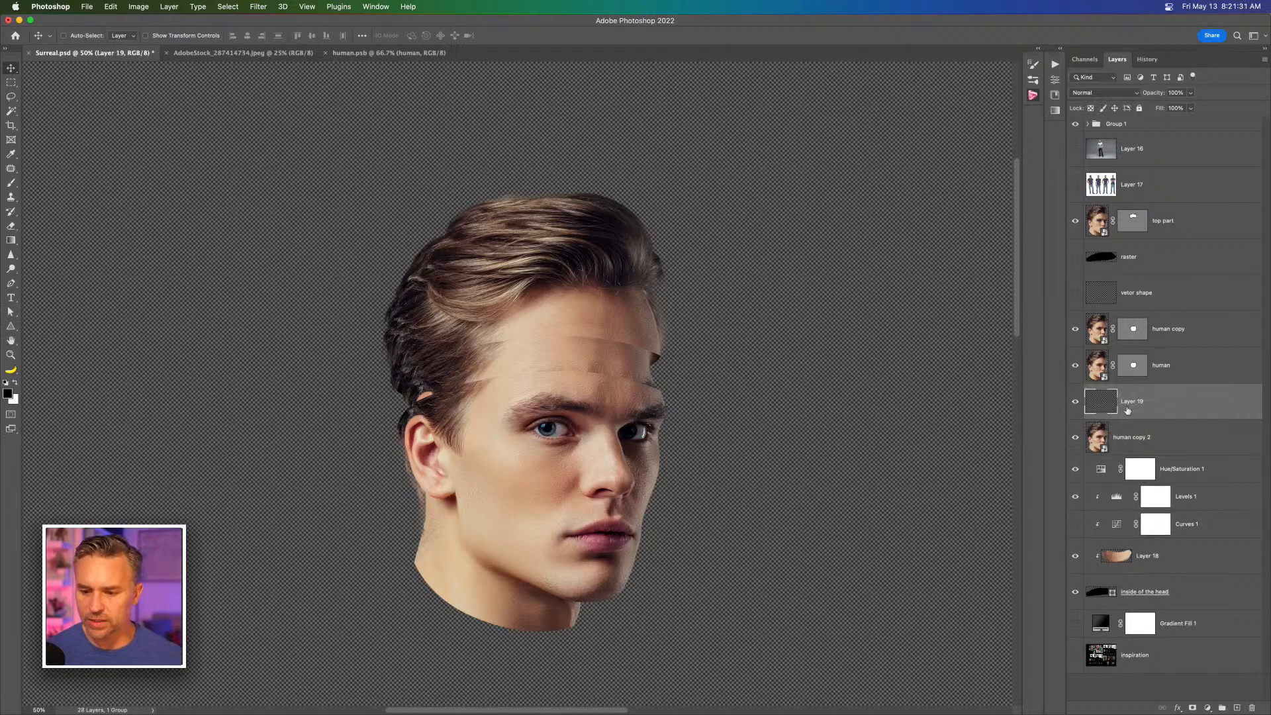
left_click(1159, 420, "alt")
key("b")
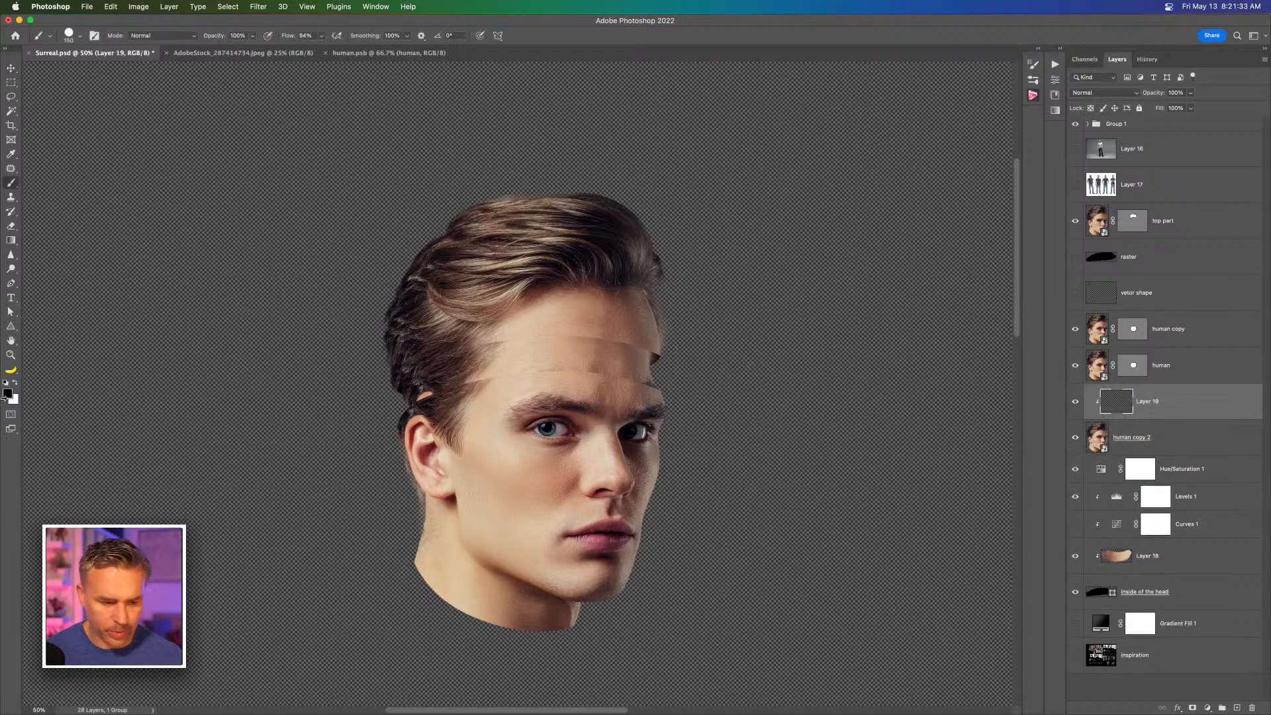
right_click(292, 345)
double_click(311, 310)
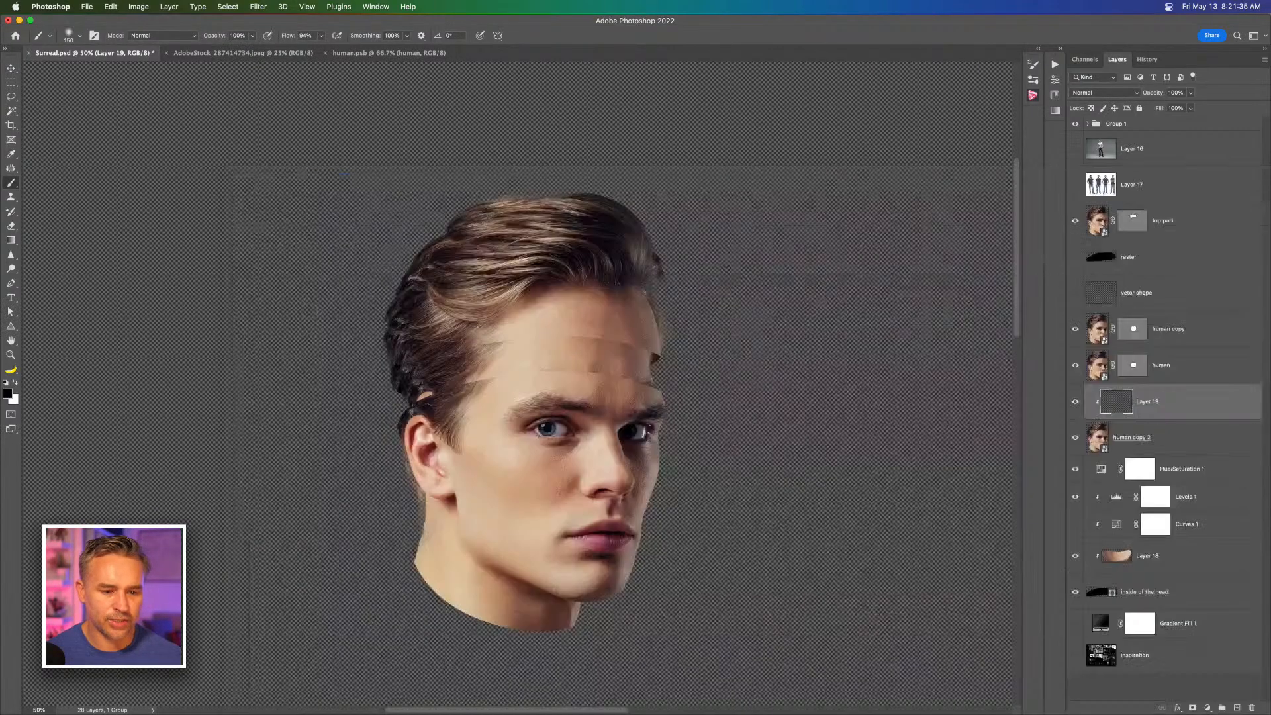
left_click_drag(453, 346, 653, 351)
mouse_move(411, 408)
left_mouse_down()
mouse_move(558, 371)
mouse_move(657, 382)
left_mouse_up()
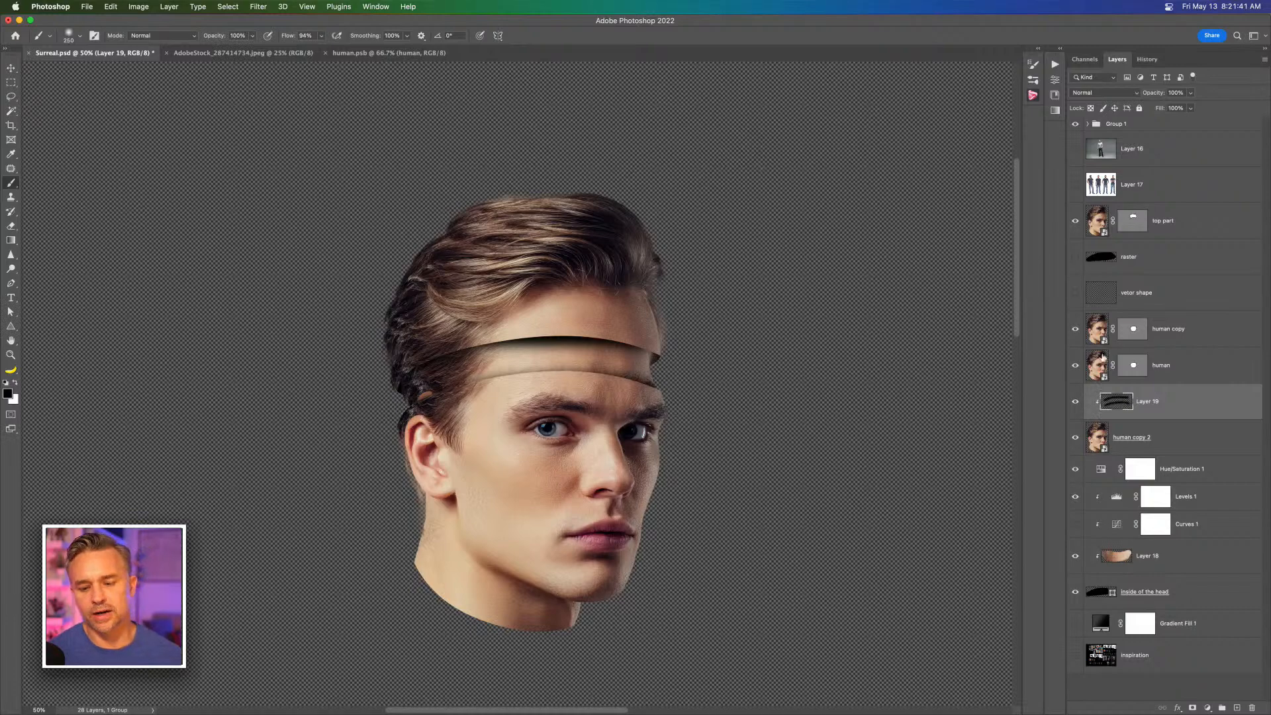
left_click_drag(1154, 97, 1140, 97)
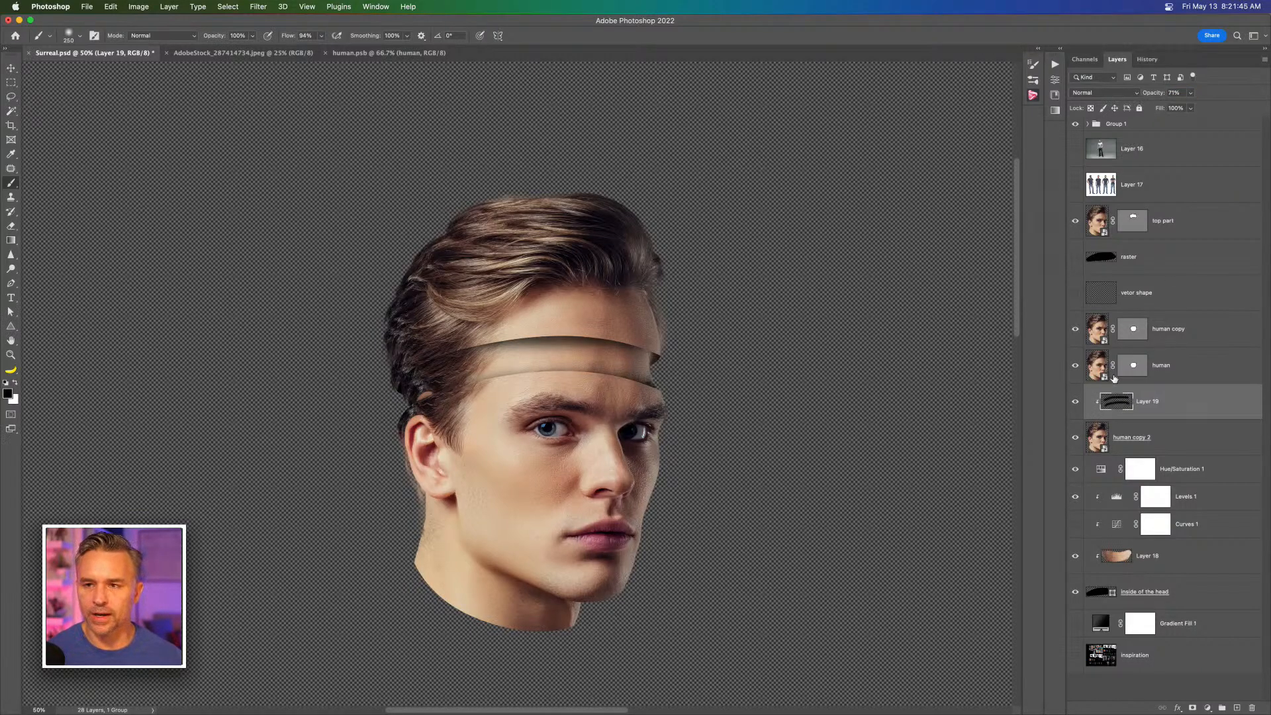
Step: Group the layers from human copy down to inside of the head and name the group Peel Back
left_click(1178, 334)
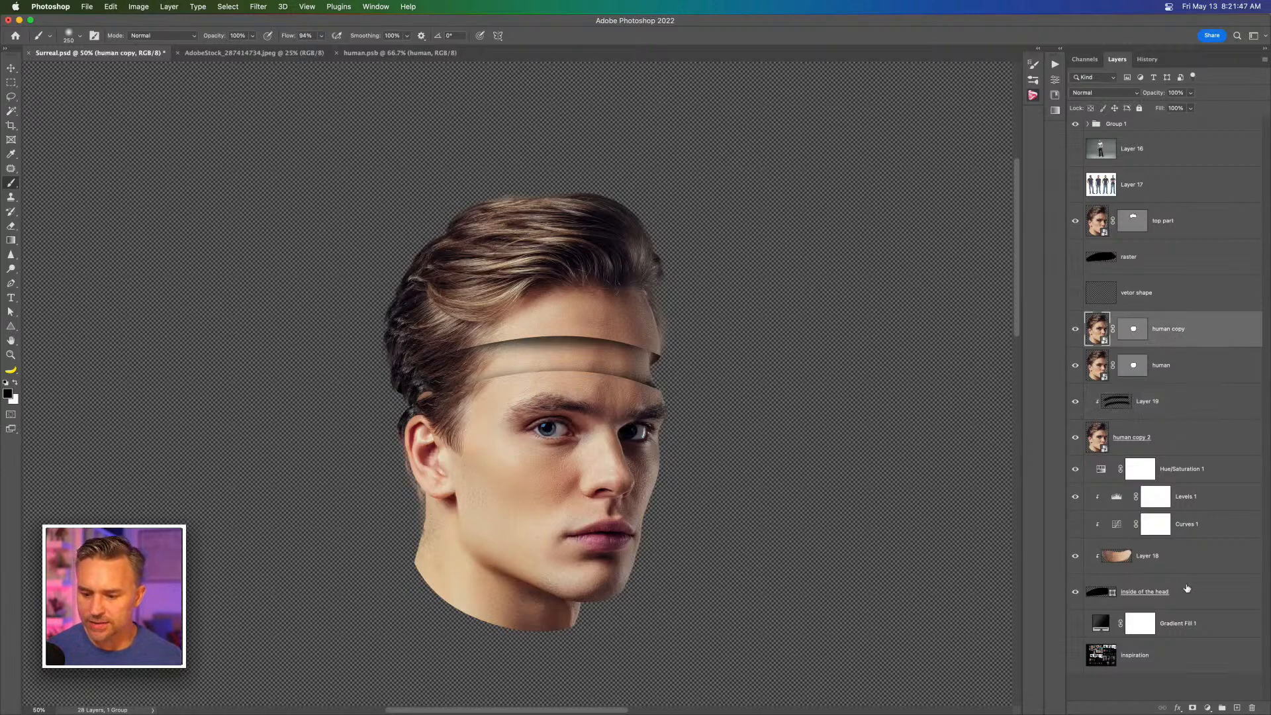
left_click(1187, 590, "shift")
key("super+g")
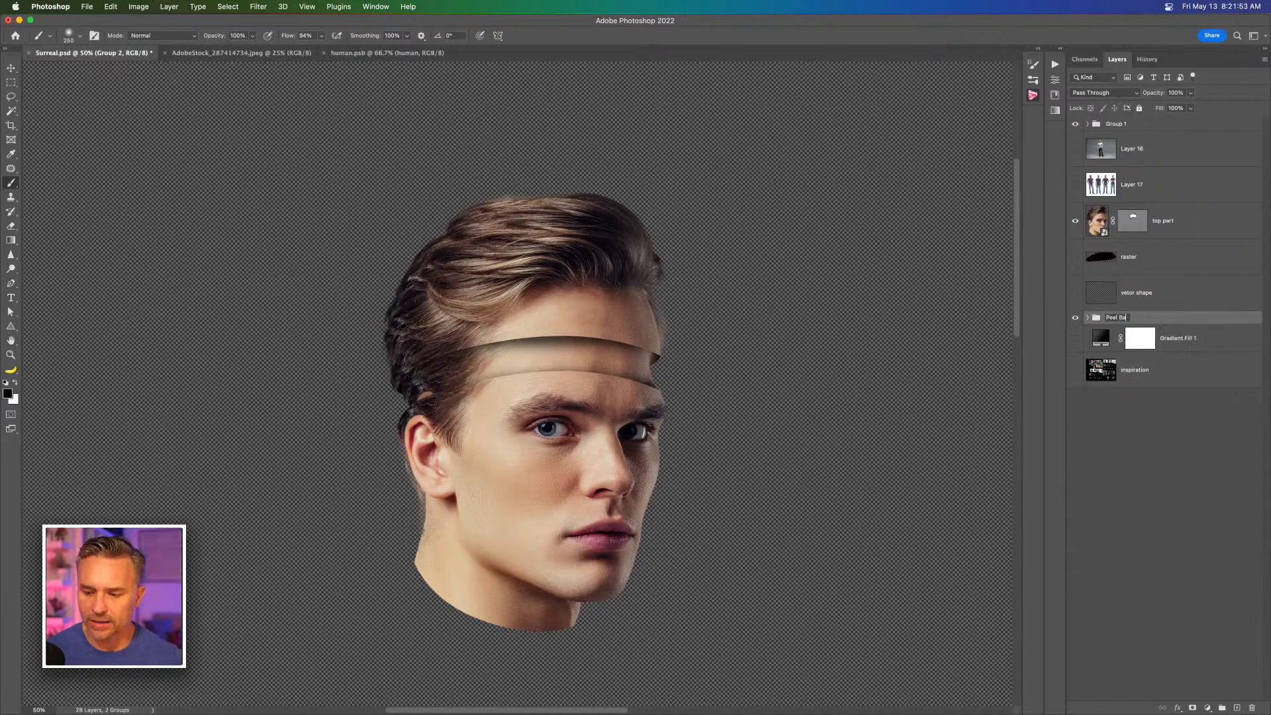
key("Return")
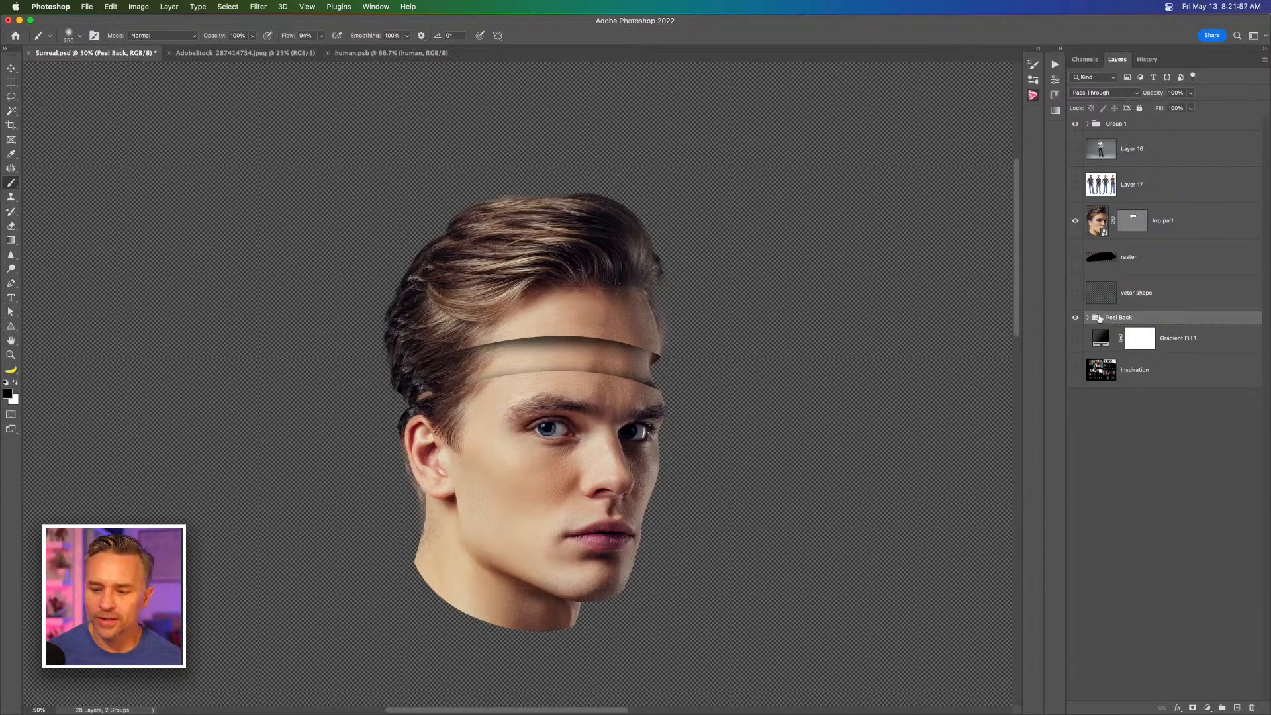
Step: Expand the Peel Back group, check the human layers by toggling their visibility, and delete the redundant human copy layer
left_click(1088, 318)
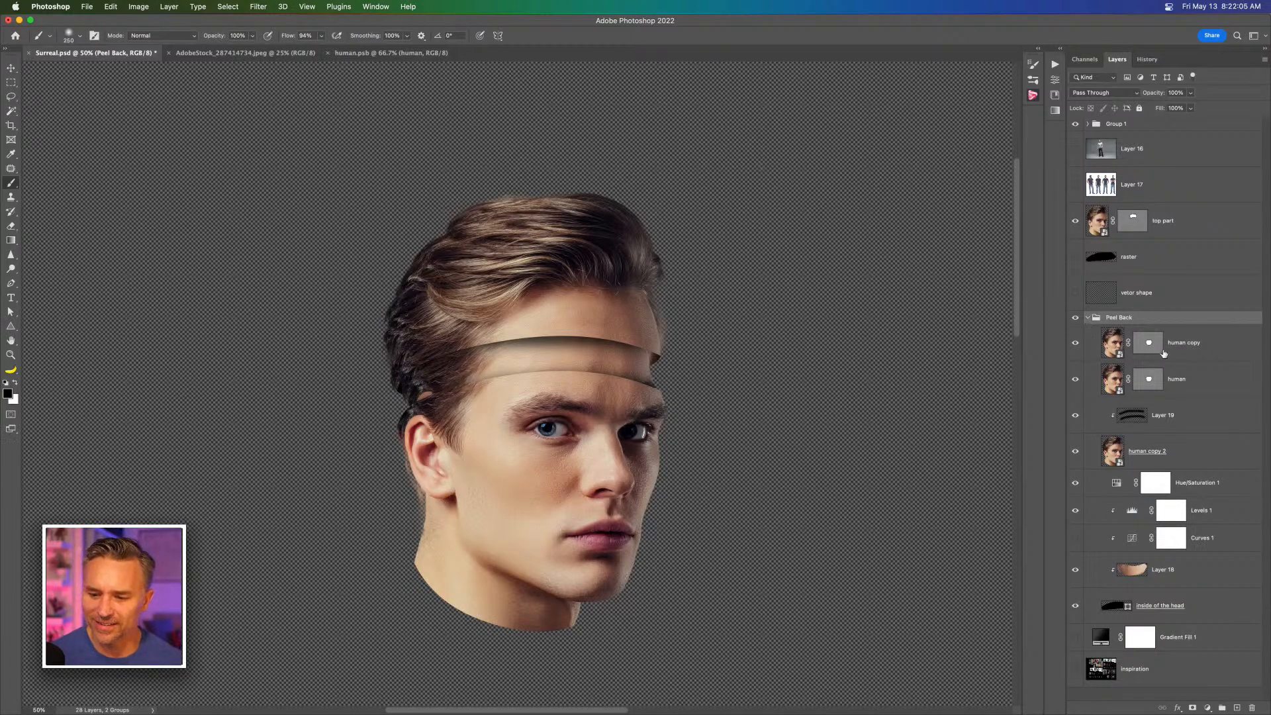
left_click(1193, 345)
left_click(1179, 462)
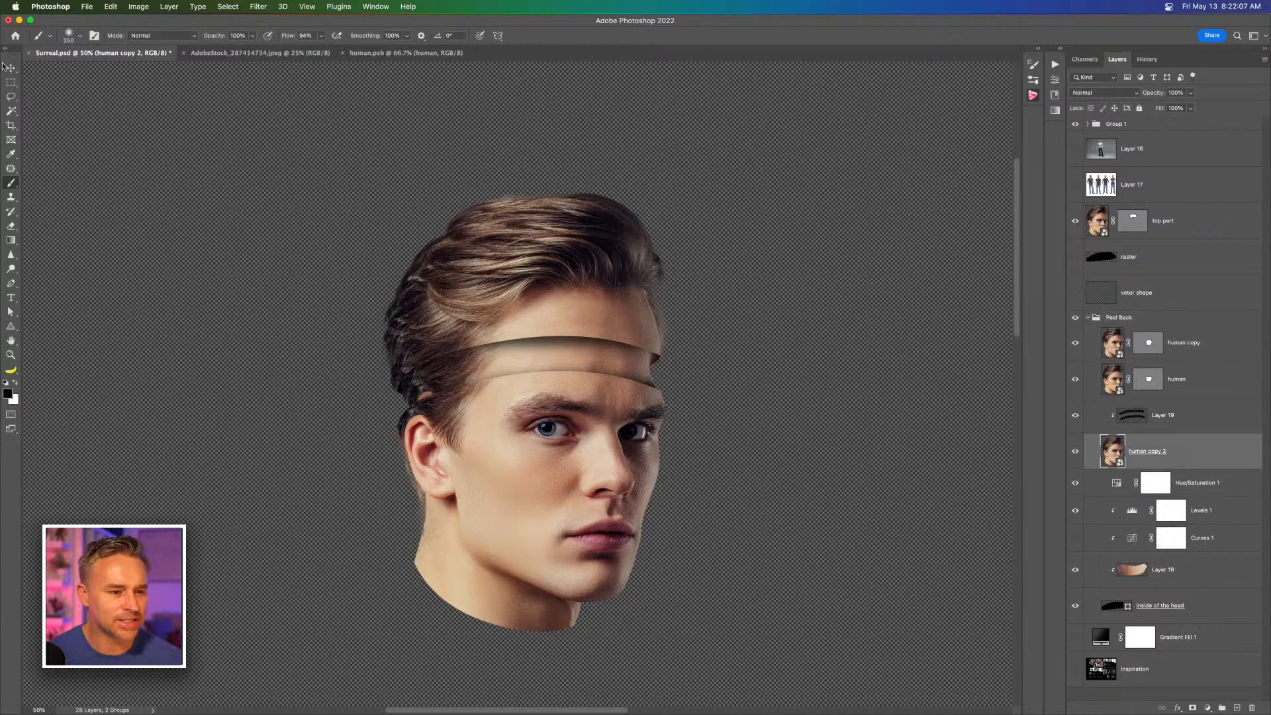
key("v")
left_click(1134, 379)
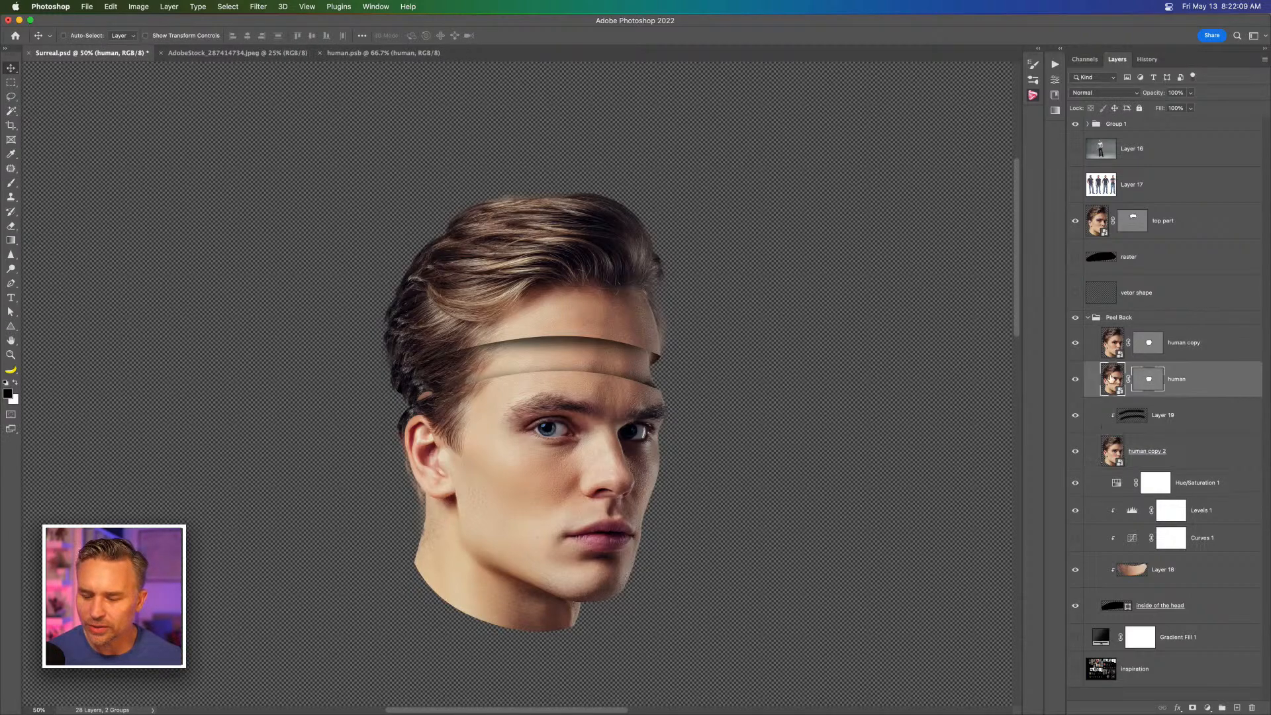
left_click(1075, 383)
left_click(1075, 383)
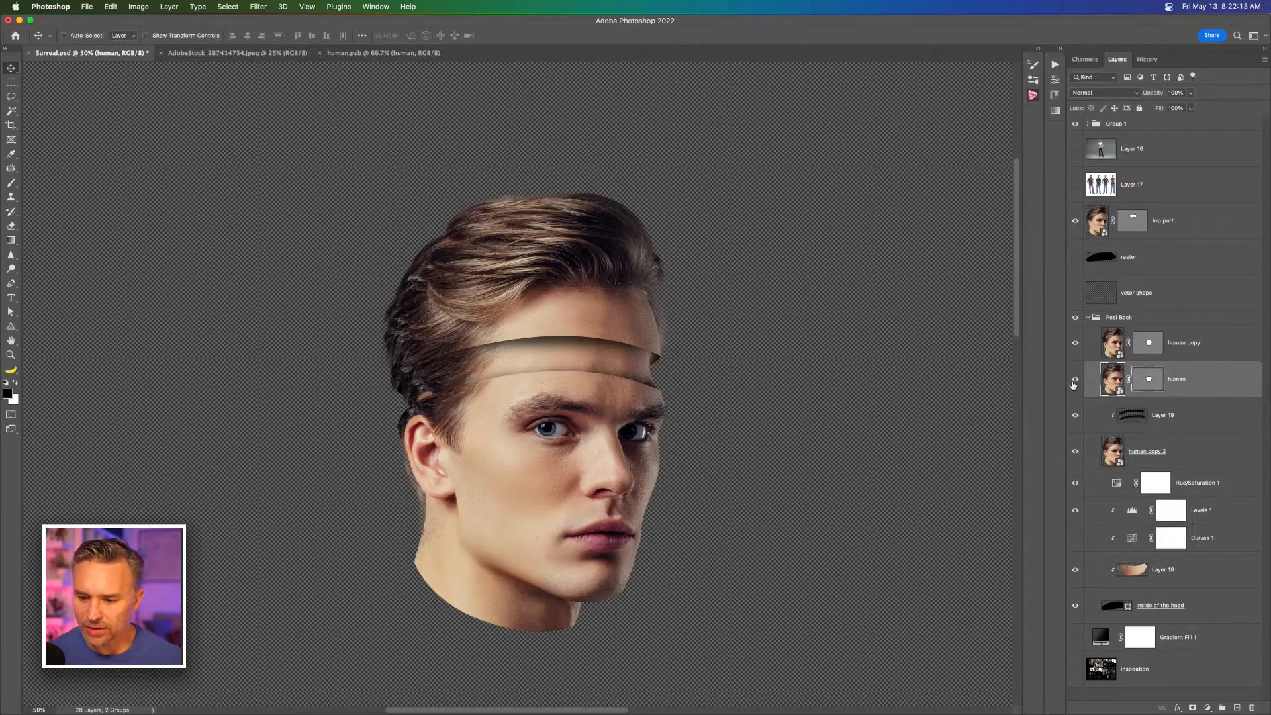
left_click(1075, 343)
left_click(1076, 382)
left_click(1075, 381)
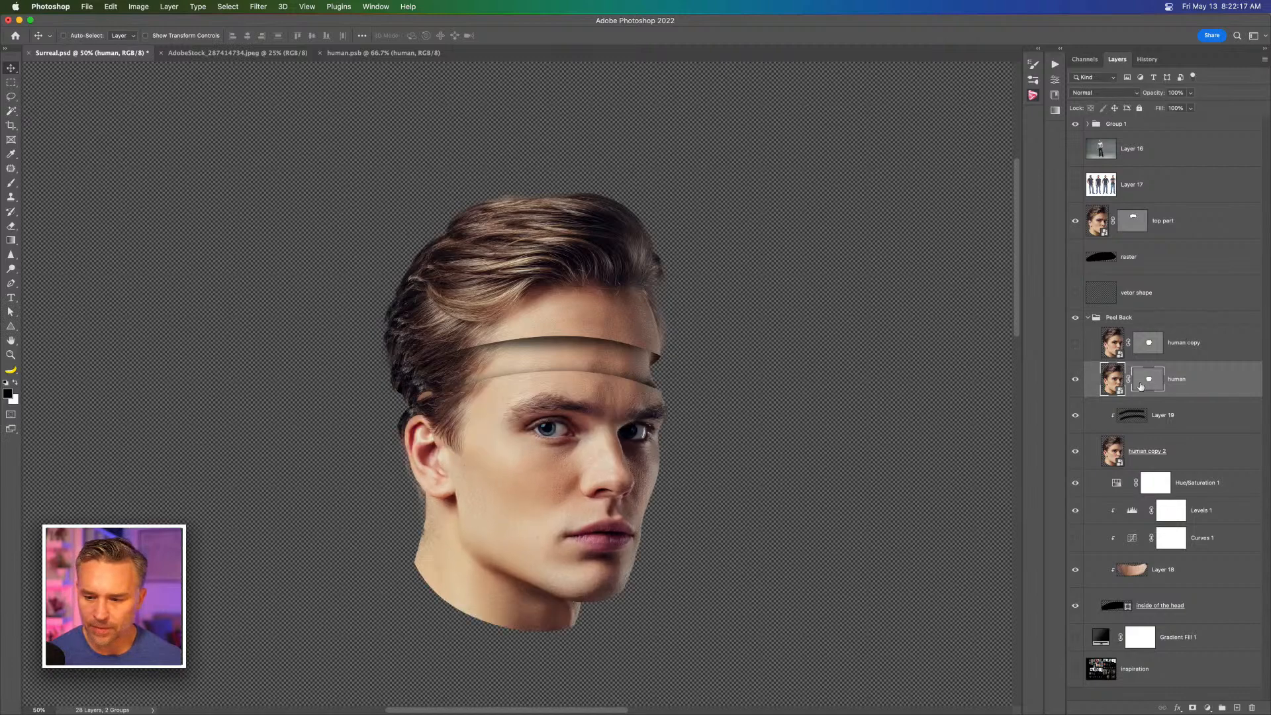
left_click(1179, 344)
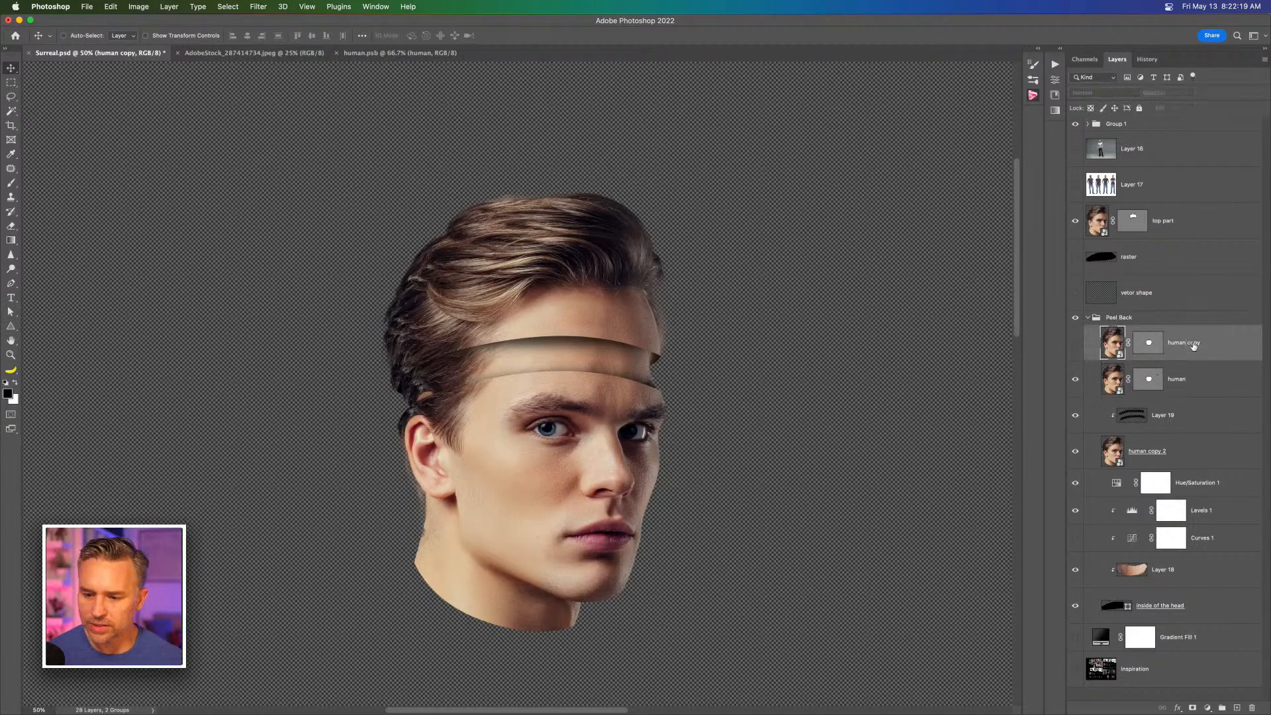
key("Delete")
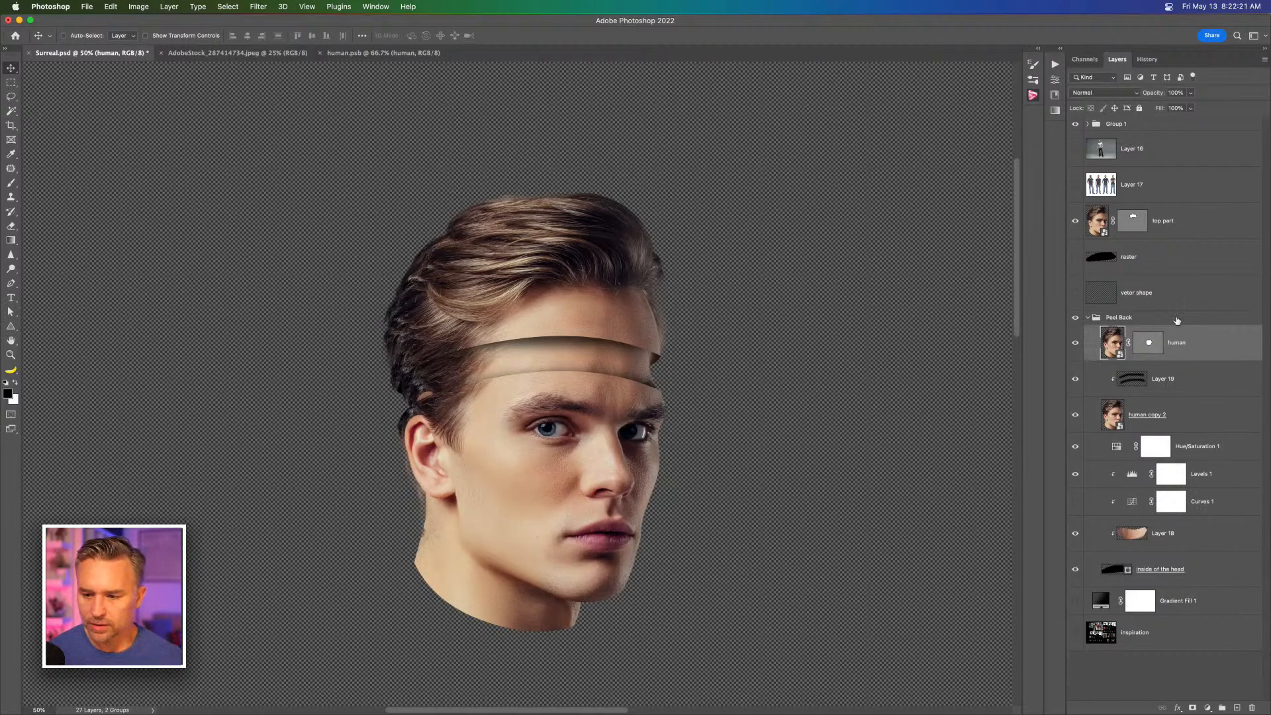
Step: Duplicate the Peel Back group, hide the copy, and select the human layer in the original group
left_click(1178, 320)
key("super")
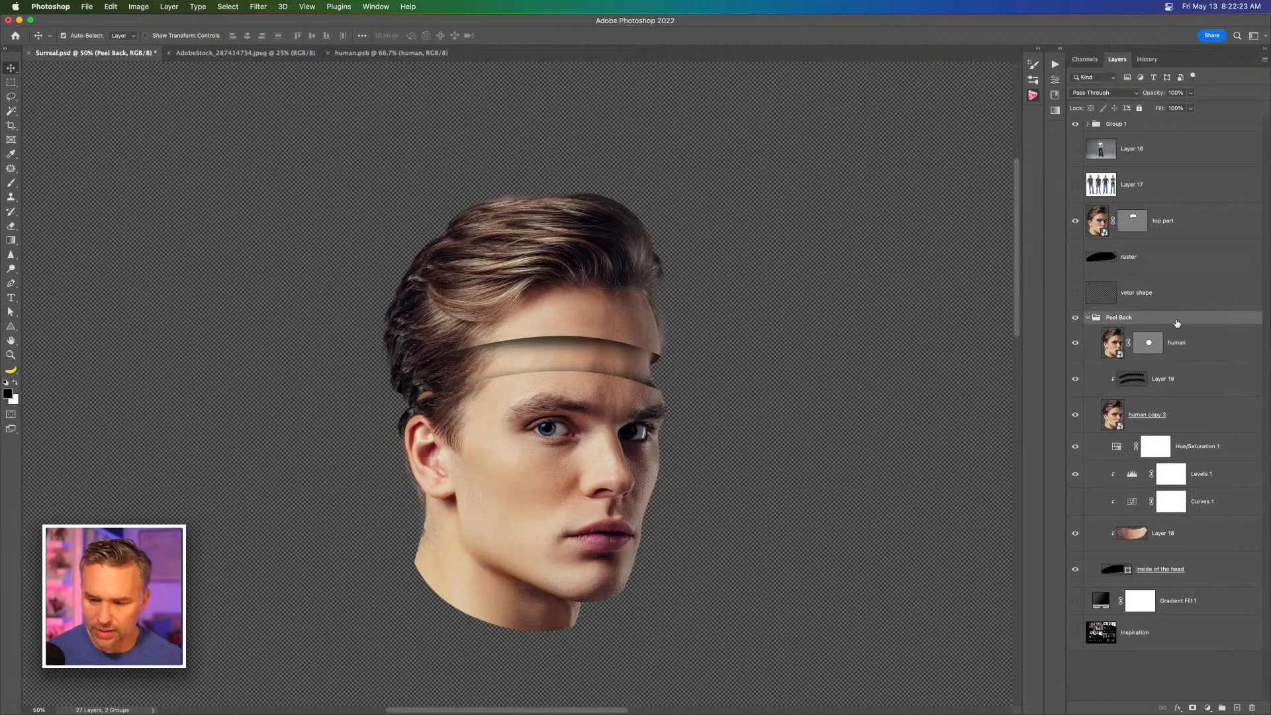
key("super+j")
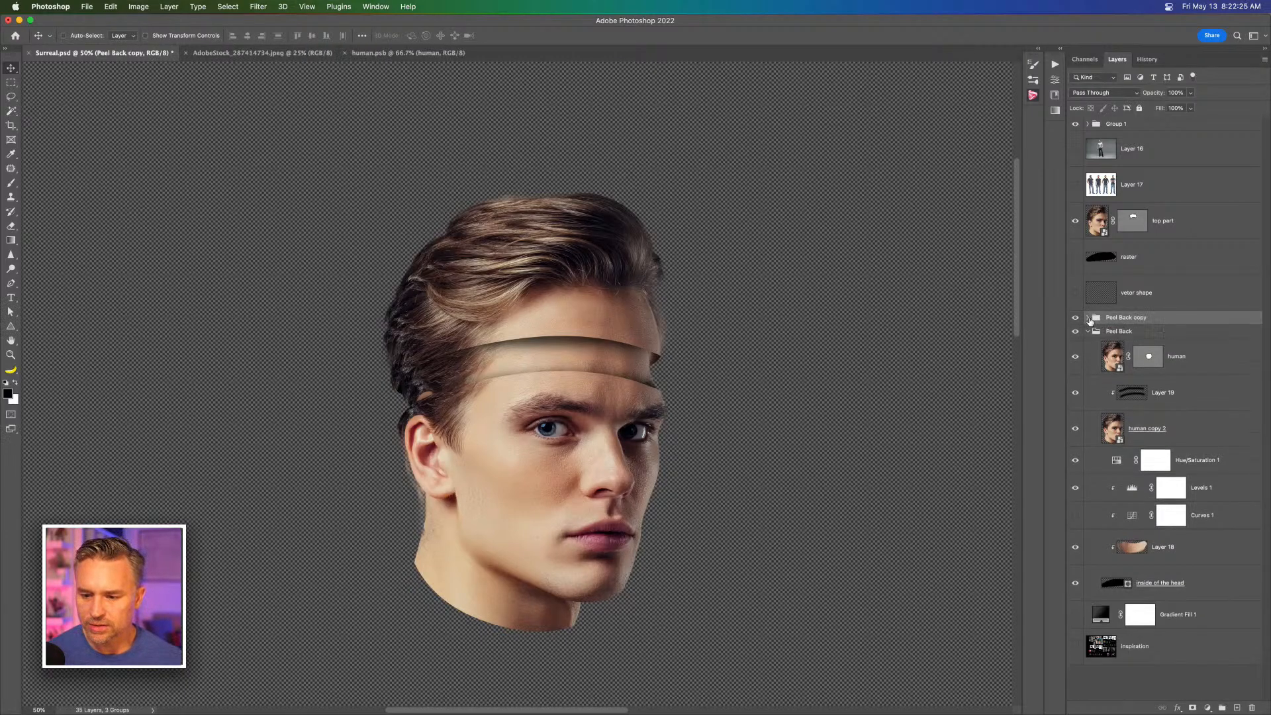
left_click(1075, 317)
left_click(1221, 356)
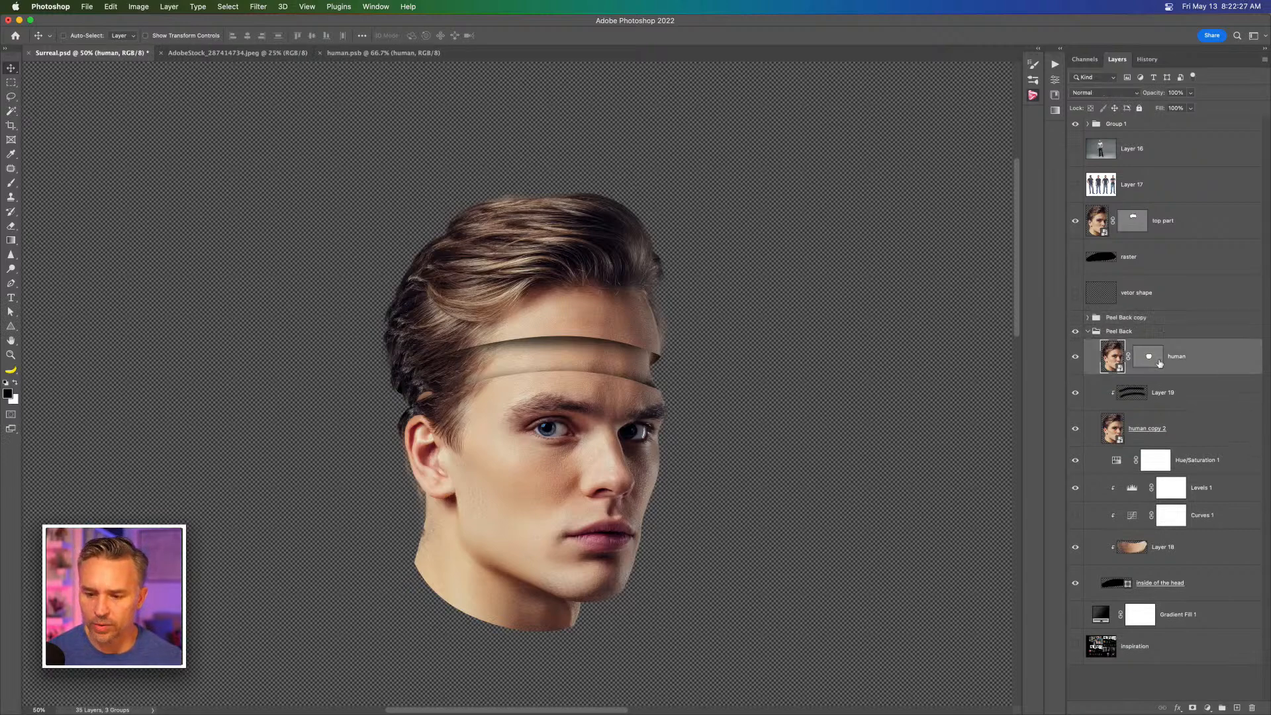
key("super+plus")
key("super+plus")
key("super+plus")
key("super+plus")
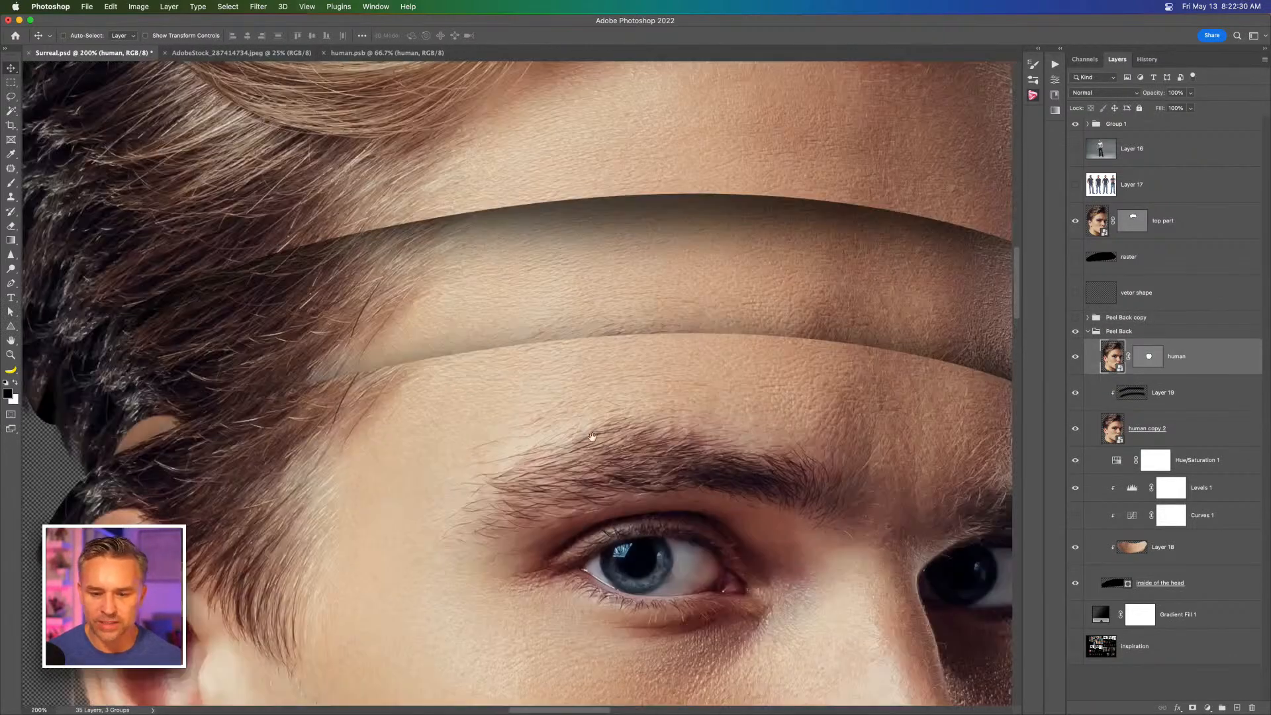
left_click_drag(591, 436, 447, 346)
key("super+minus")
key("super+minus")
key("super+minus")
key("super+minus")
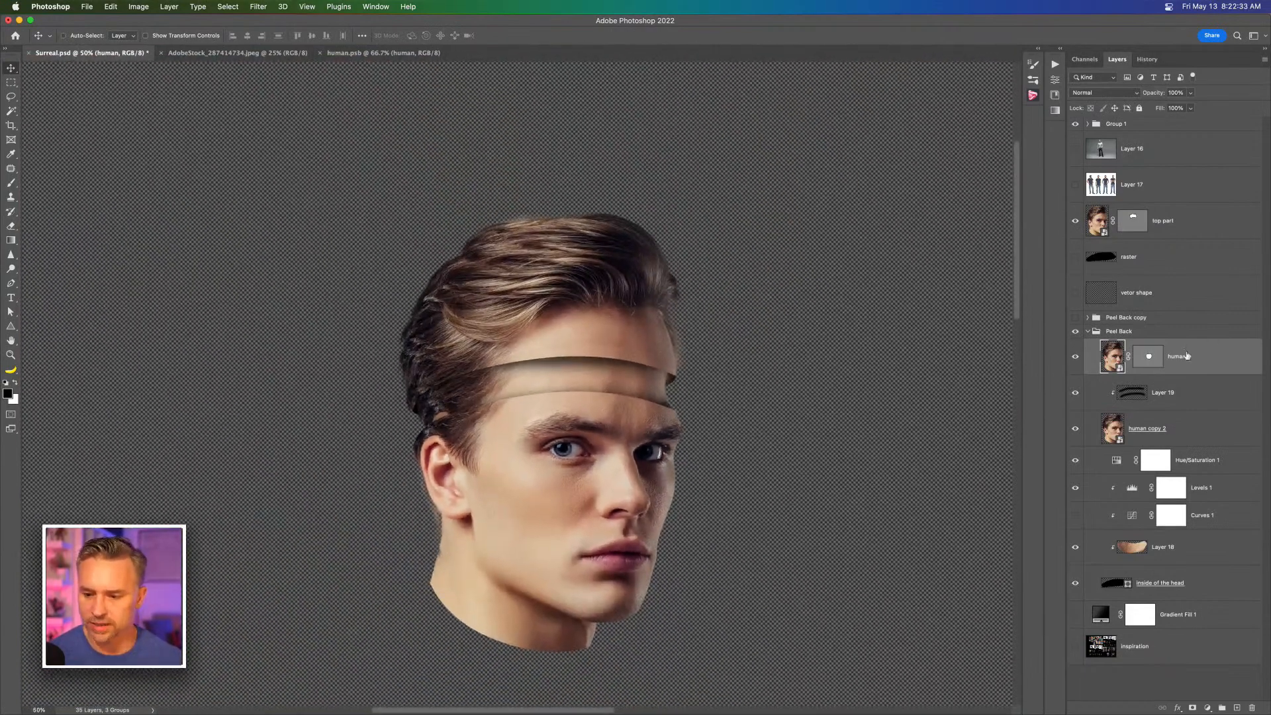
Step: Edit the human layer's vector mask path, pulling its far-side forehead points down to the nose and far cheek
left_click(1145, 364)
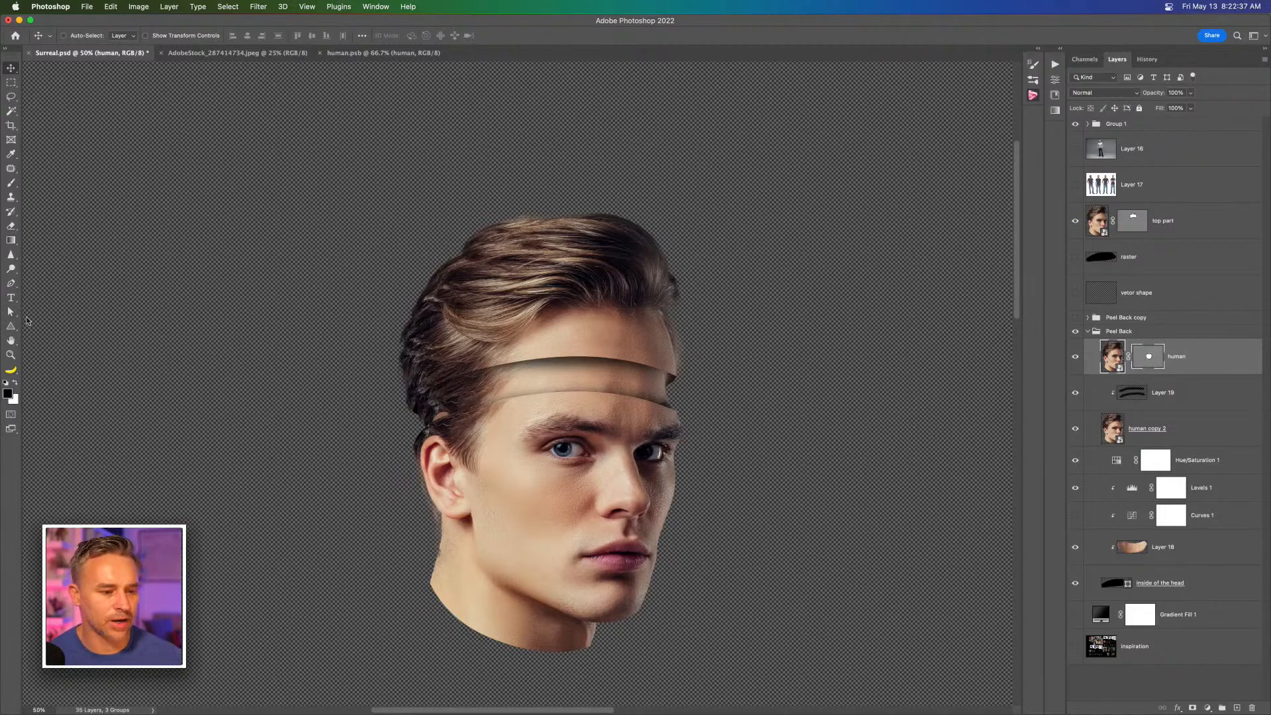
left_click(10, 311)
left_click(495, 402)
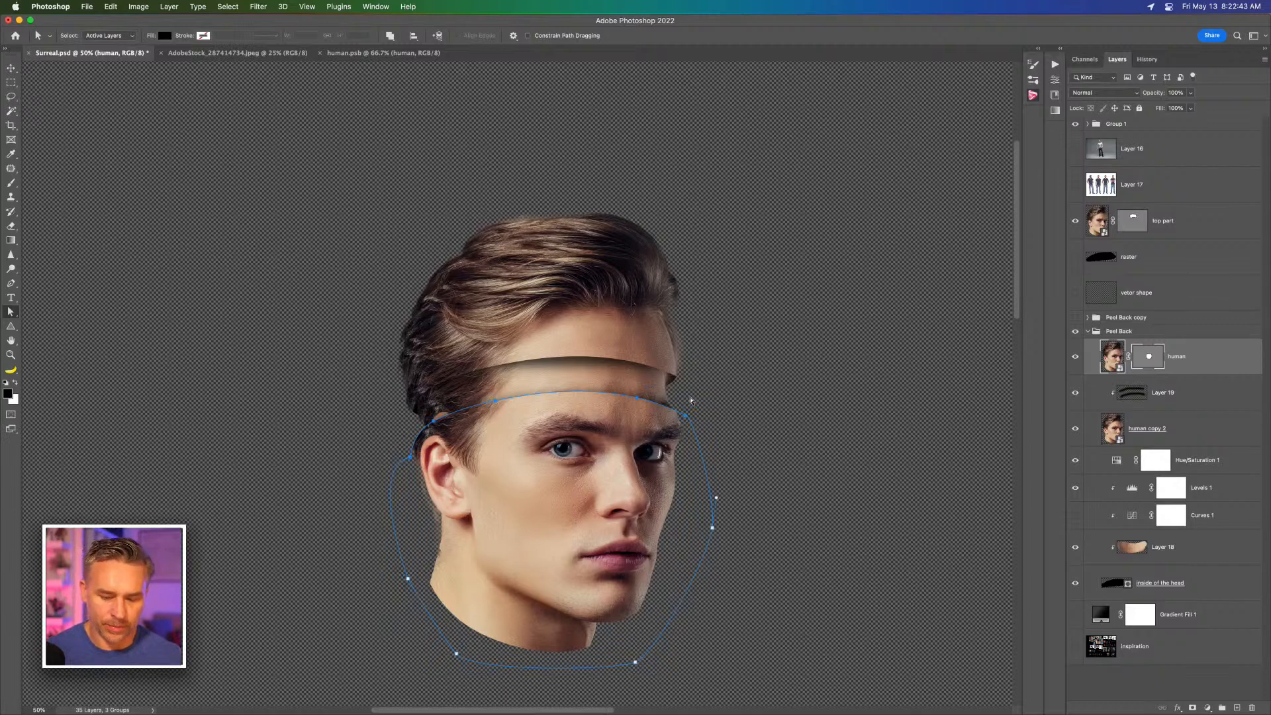
key("super+equal")
key("super+equal")
left_click_drag(687, 391, 695, 171)
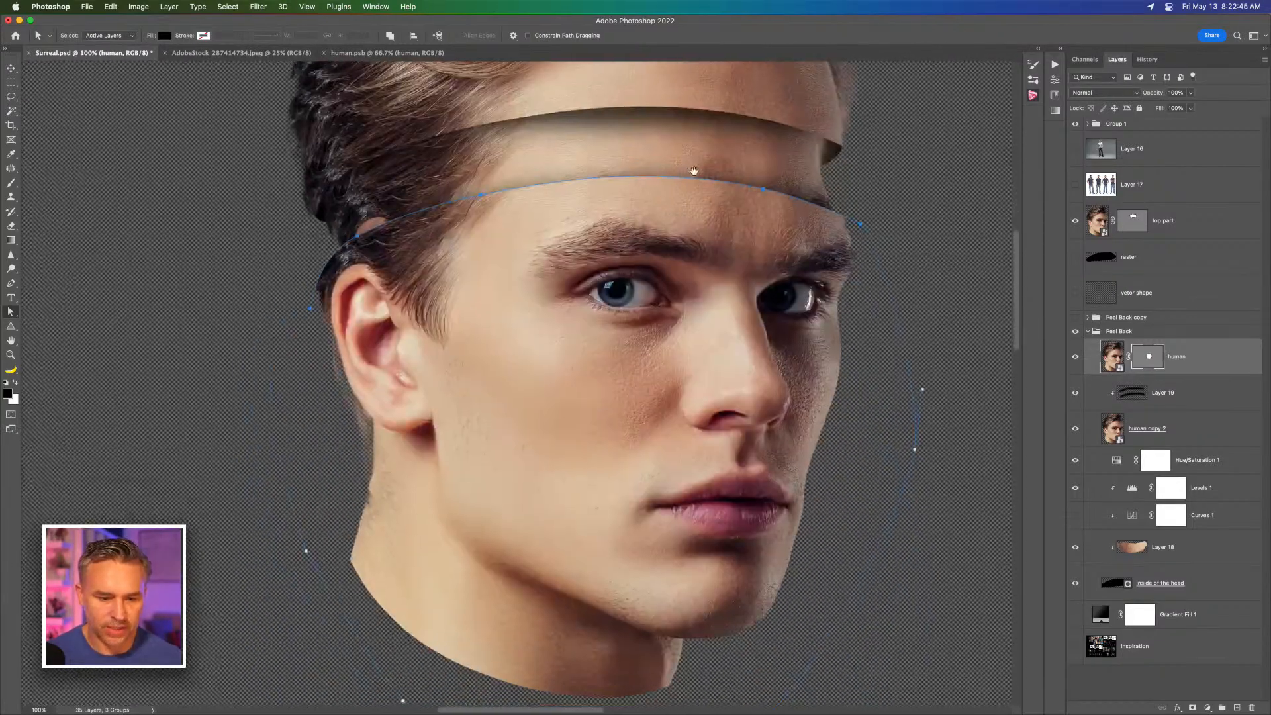
left_click(884, 184)
left_click(882, 213)
left_click_drag(883, 215, 864, 376)
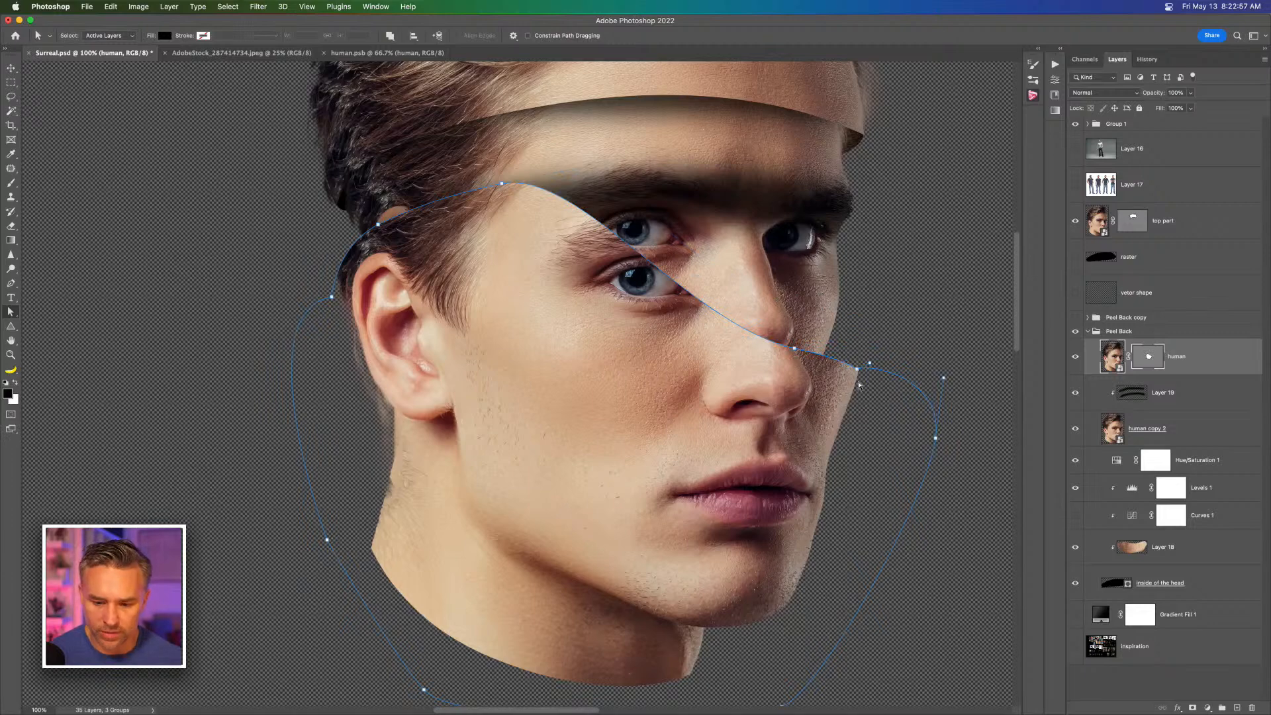
Step: Adjust the curve at the far-cheek point of the human mask path and add an anchor point near the nose
left_click(8, 315)
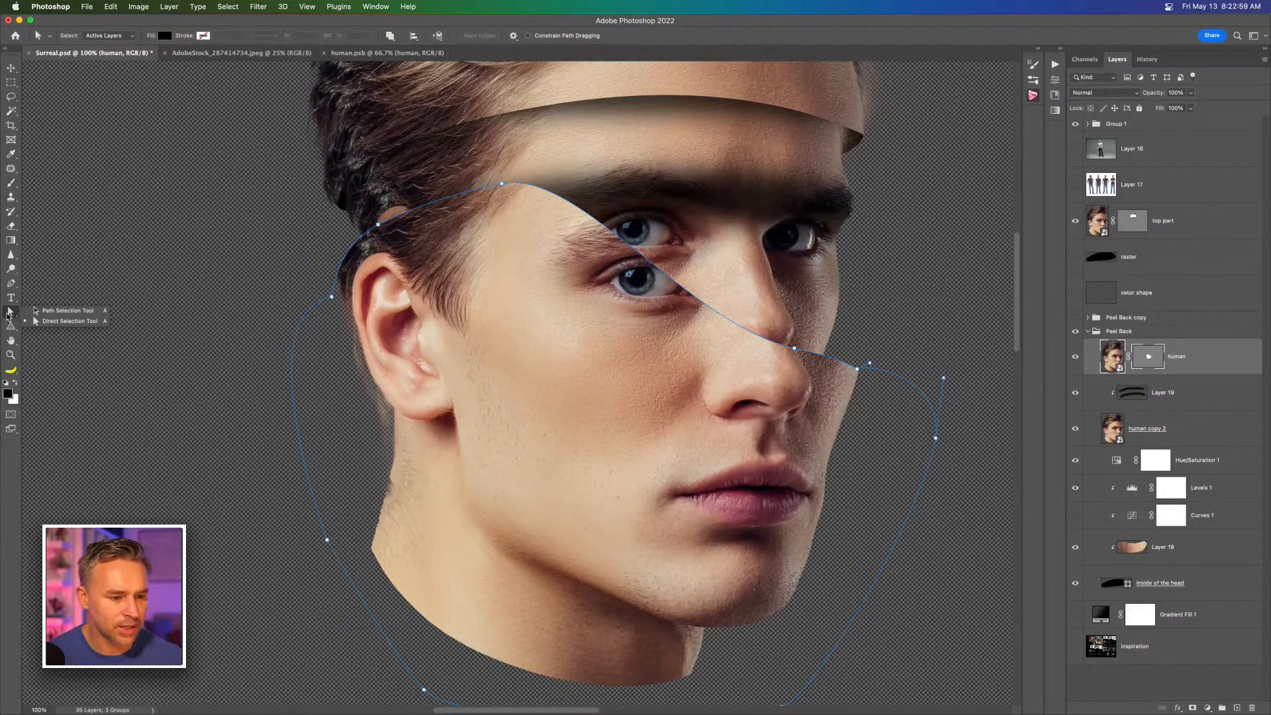
left_click(40, 310)
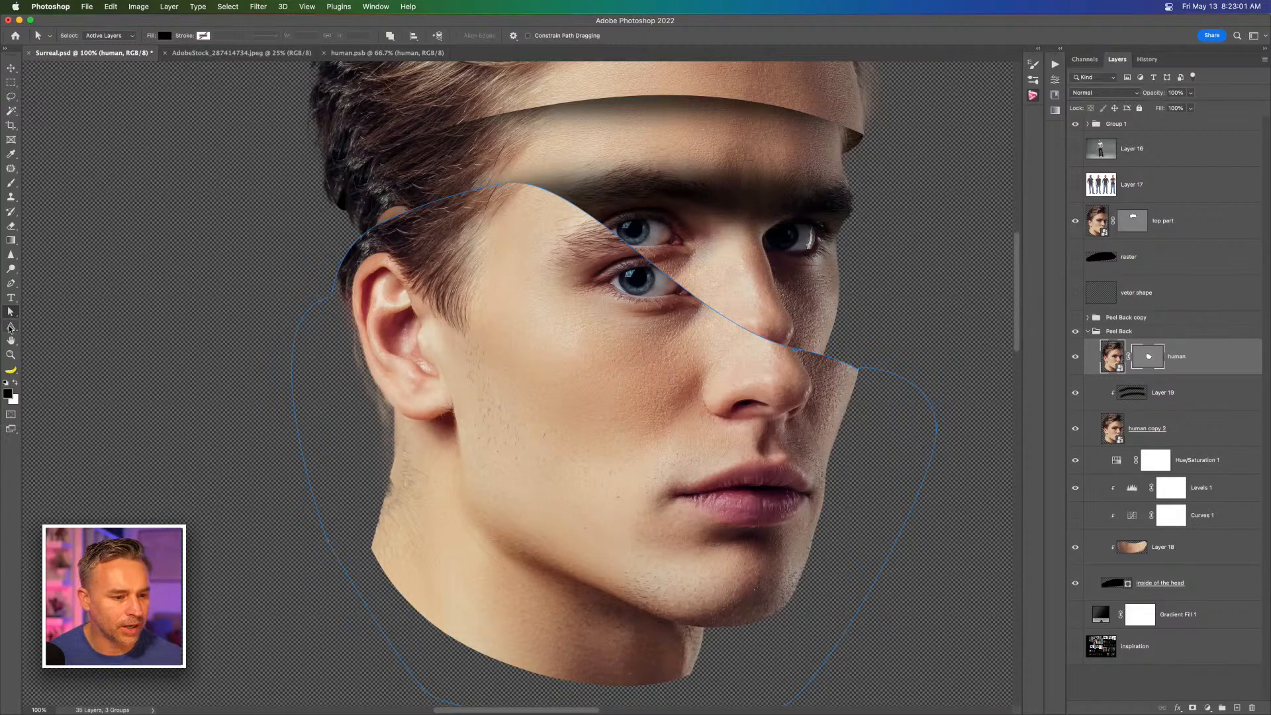
left_click(10, 286)
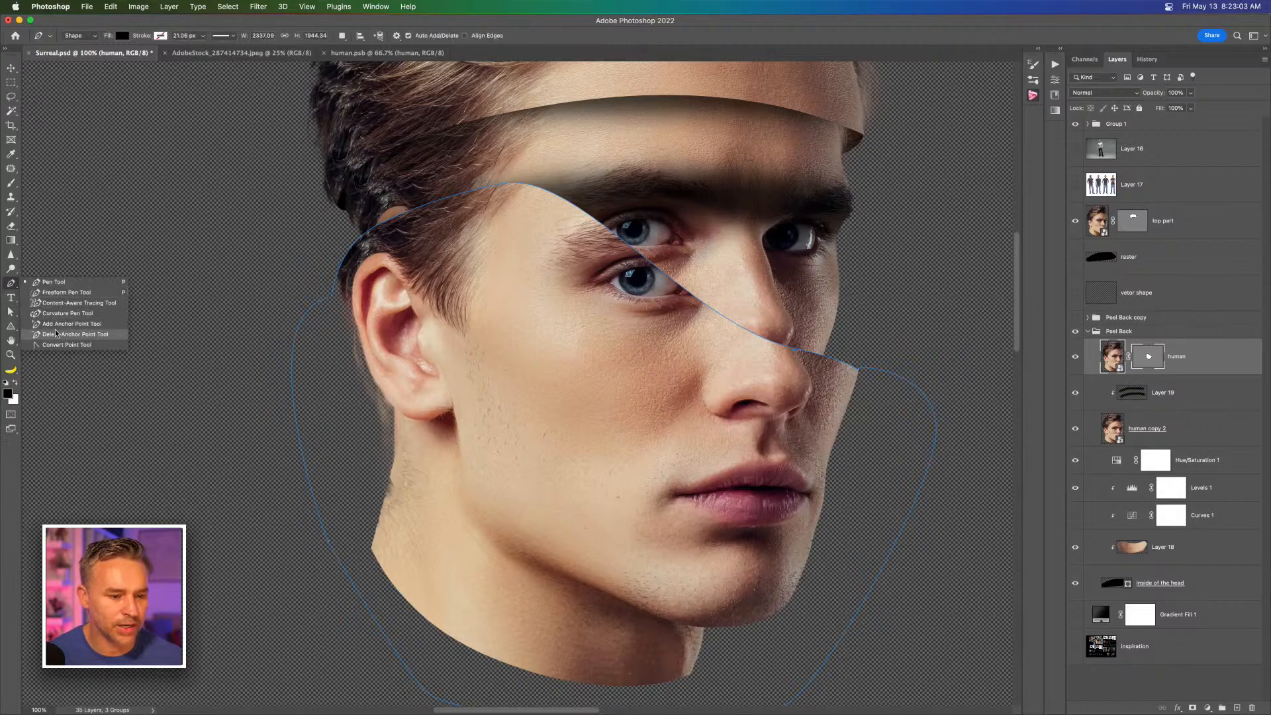
left_click(58, 349)
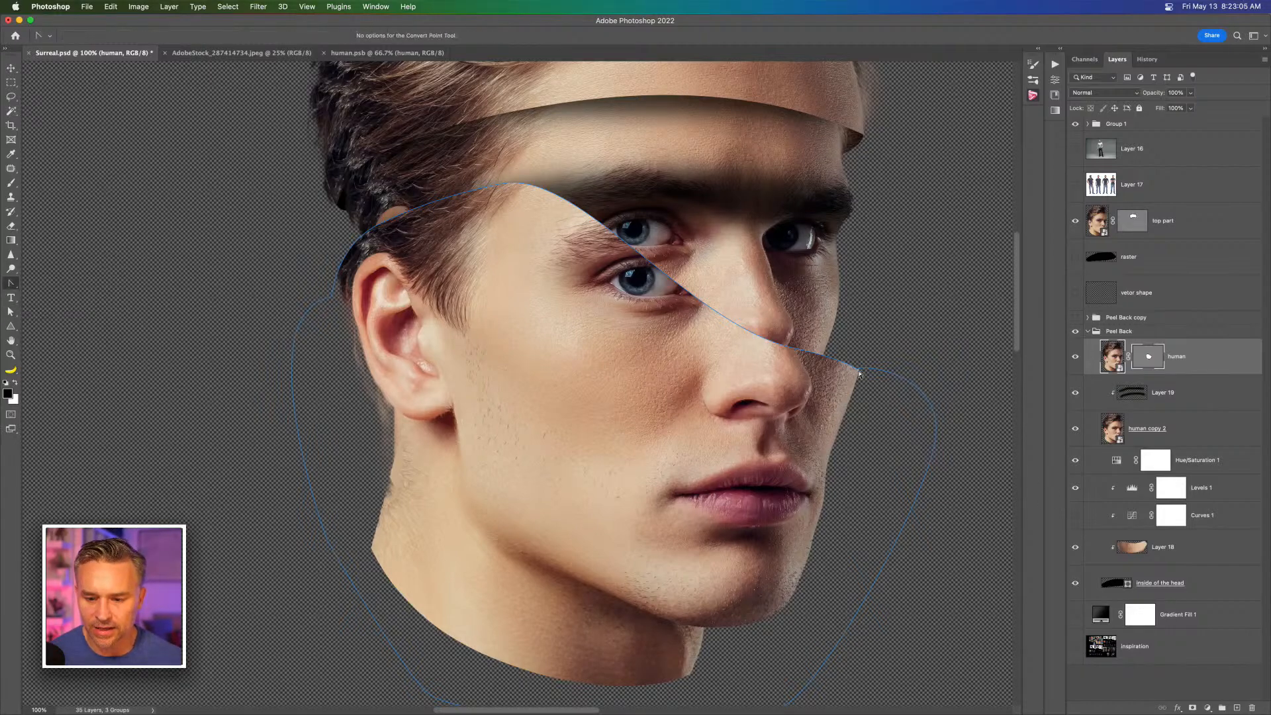
left_click_drag(859, 372, 882, 392)
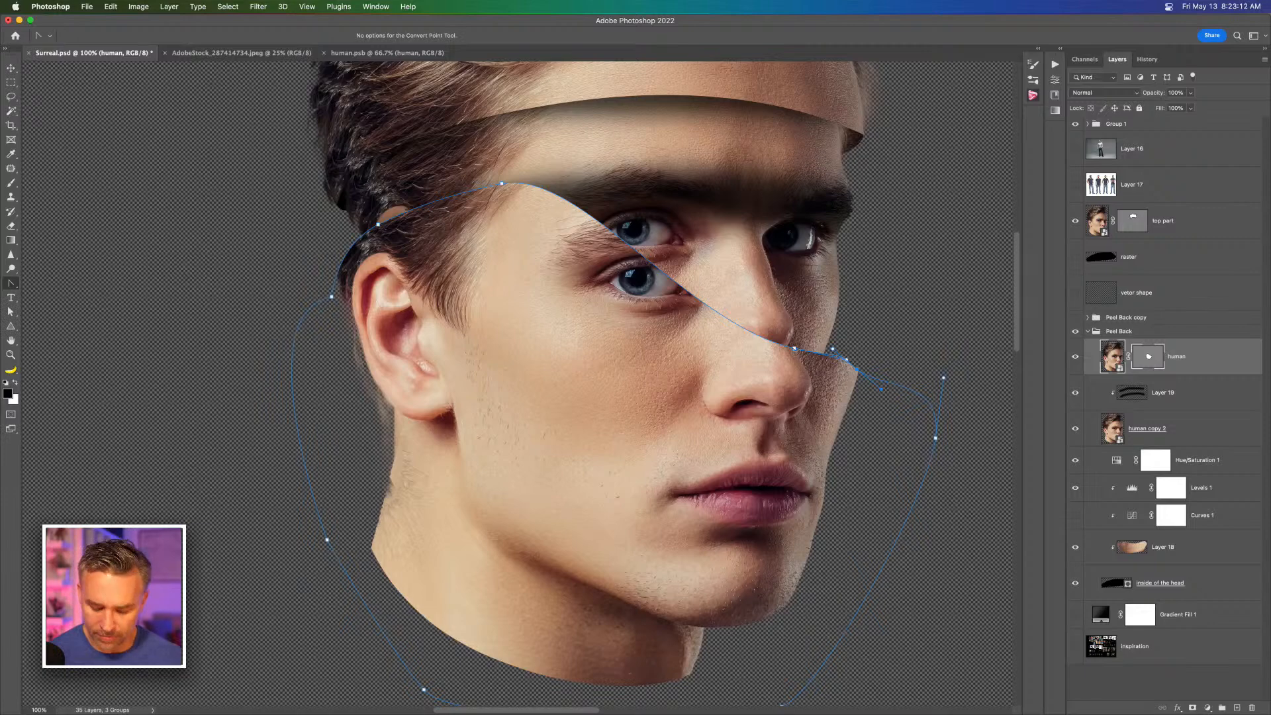
left_click(10, 283)
left_click(59, 324)
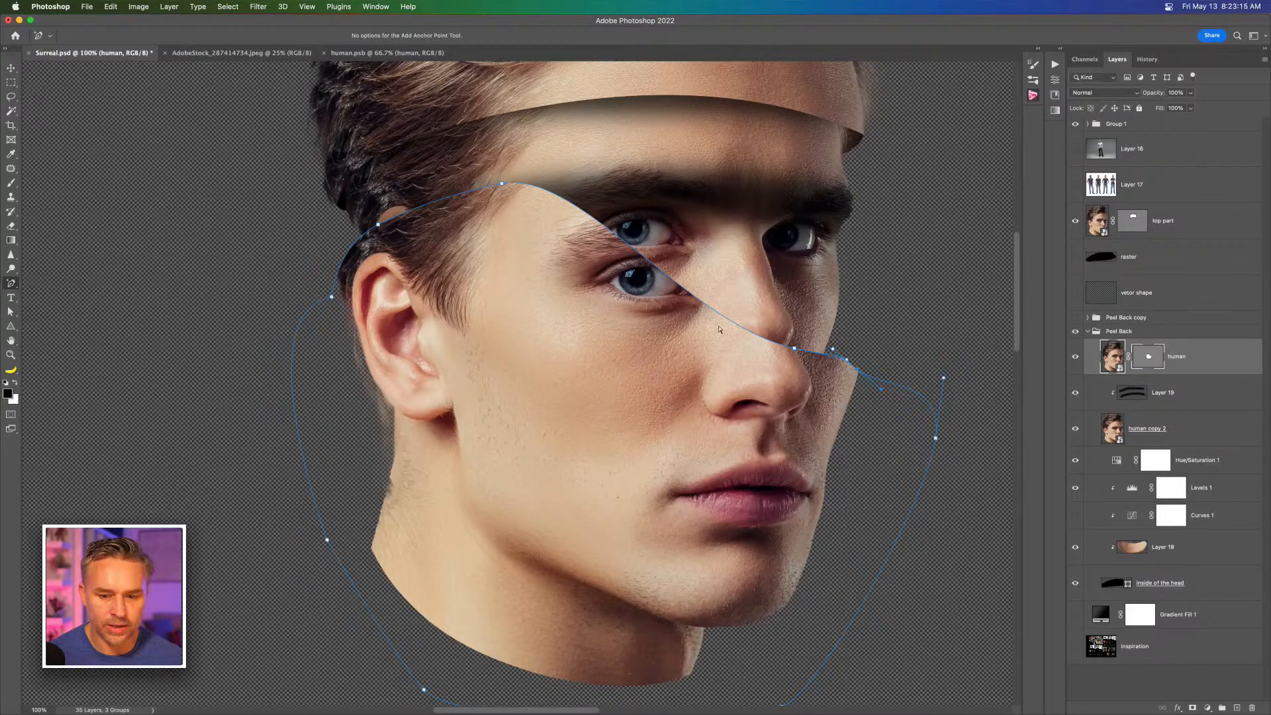
left_click(763, 344)
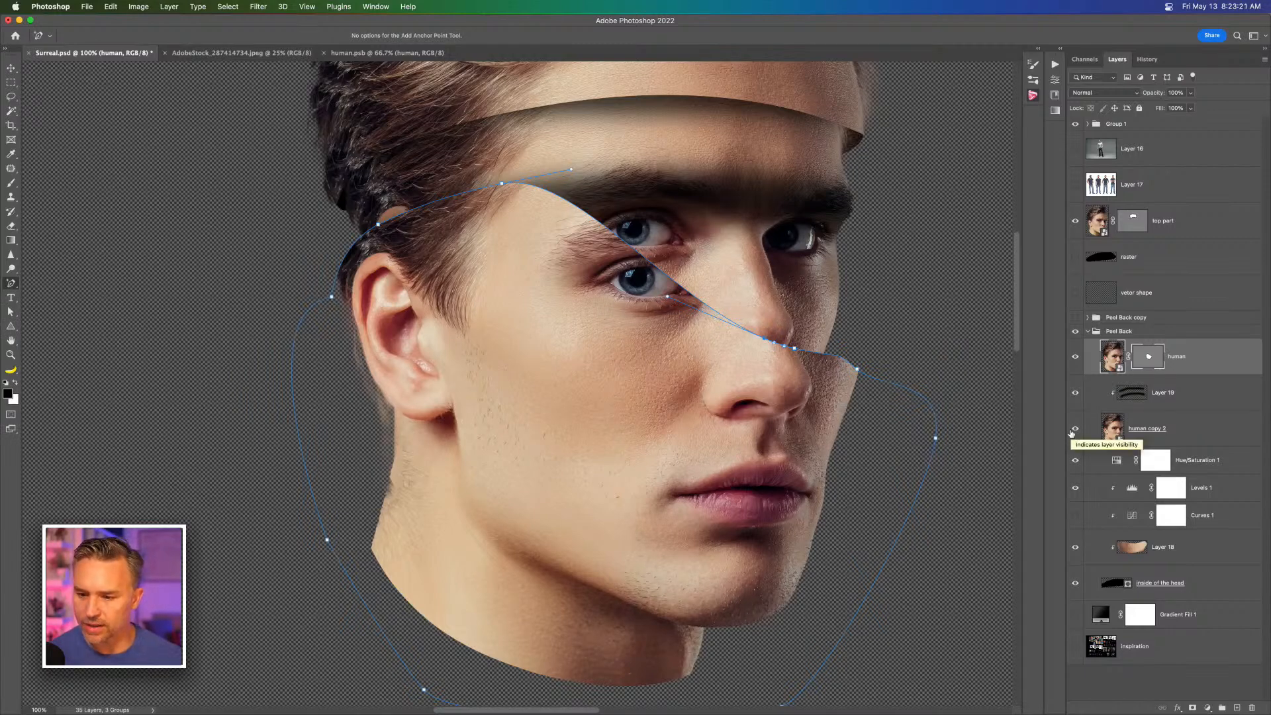
Step: Place a duplicate of the top part layer above human in the Peel Back group and rename it top part
left_click(1192, 220)
left_click_drag(1196, 221, 1177, 319)
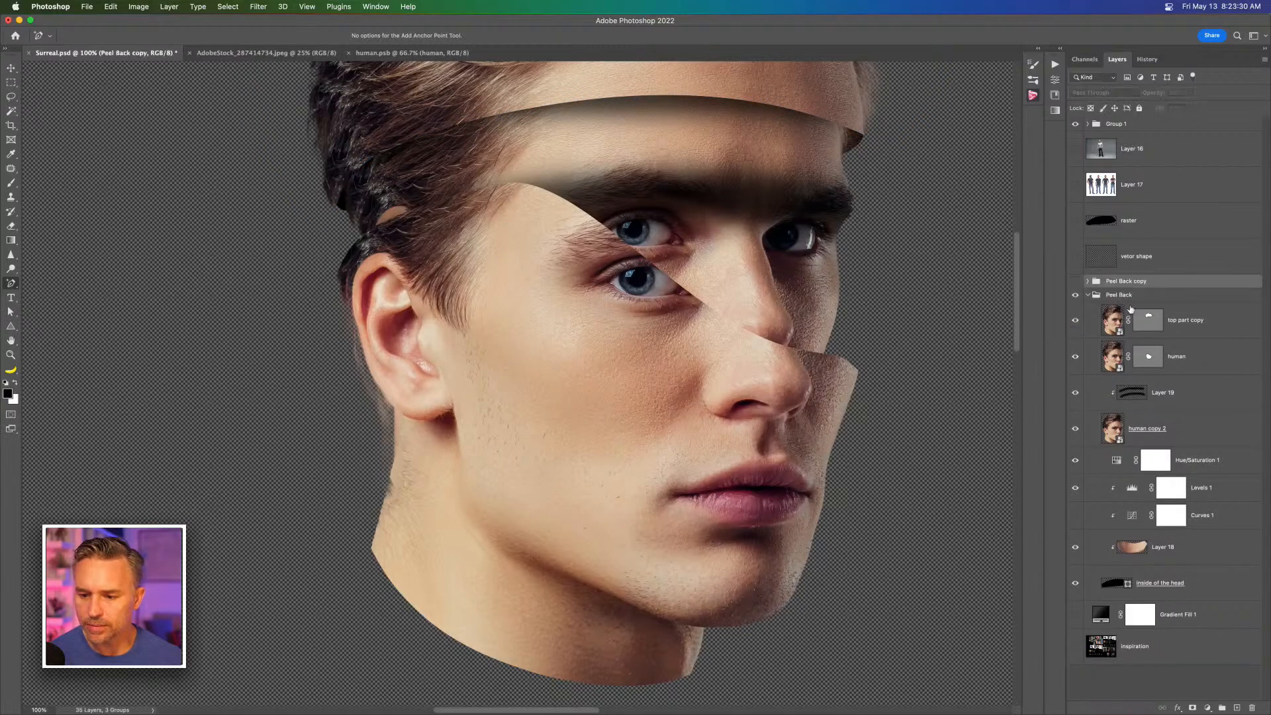
left_click(1166, 296)
left_click(1186, 323)
double_click(1185, 320)
type("top part")
key("Return")
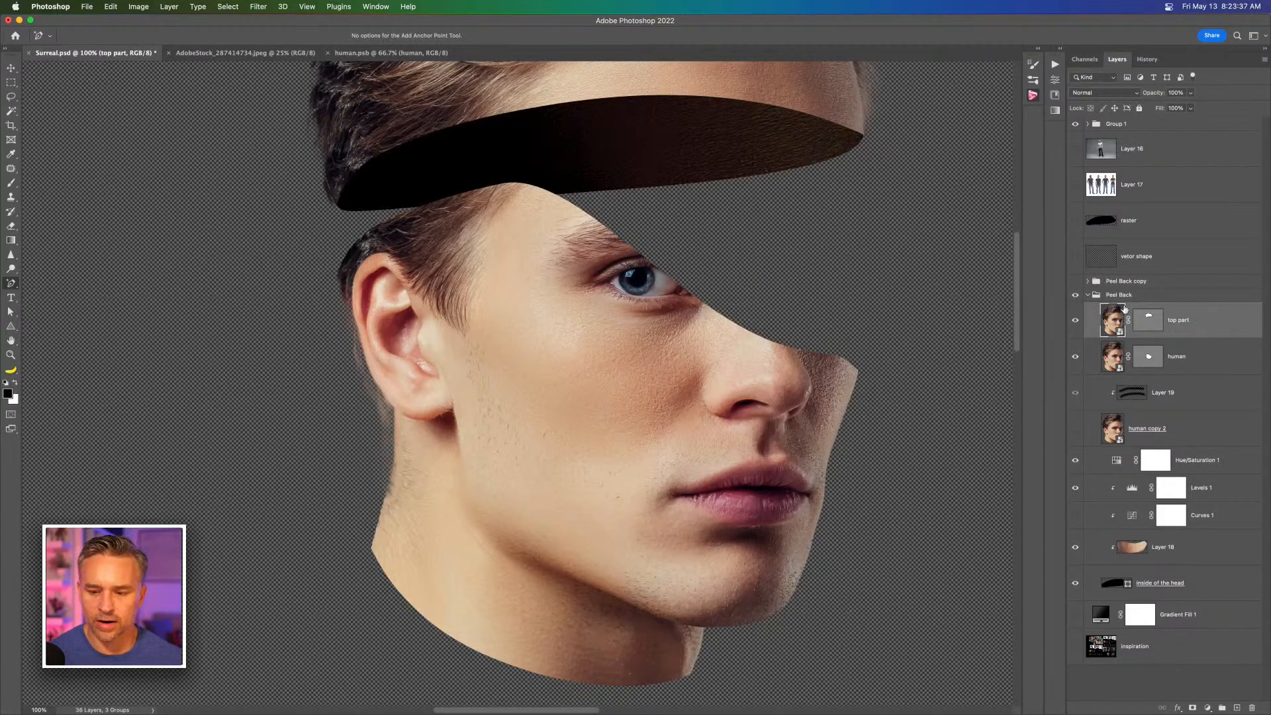
Step: Hide human copy 2 and reshape the human layer's mask path to dip across the cheek and follow the nose
left_click(1149, 357)
left_click_drag(474, 161, 610, 190)
left_click_drag(501, 185, 698, 358)
left_click_drag(668, 299, 295, 319)
key("super+plus")
key("super+plus")
key("super+minus")
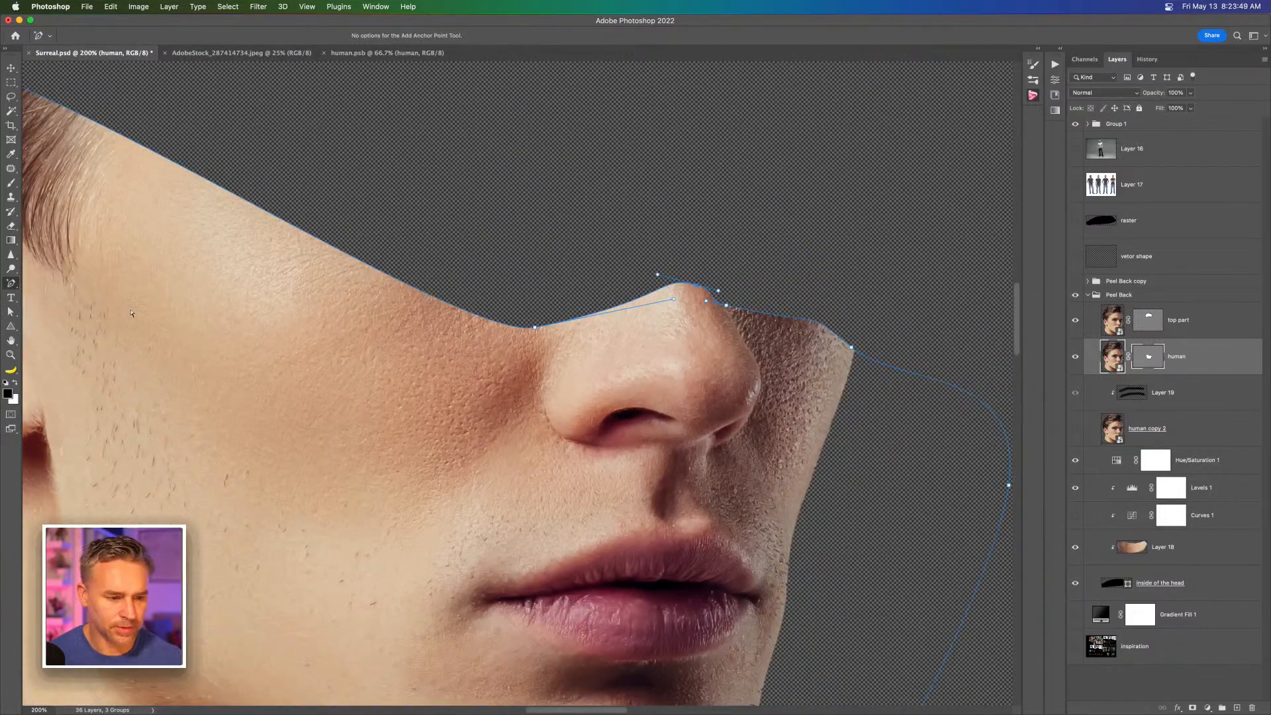
Step: Refine the human mask path by raising its anchor points at the nose tip and where the nose meets the cheek
right_click(11, 283)
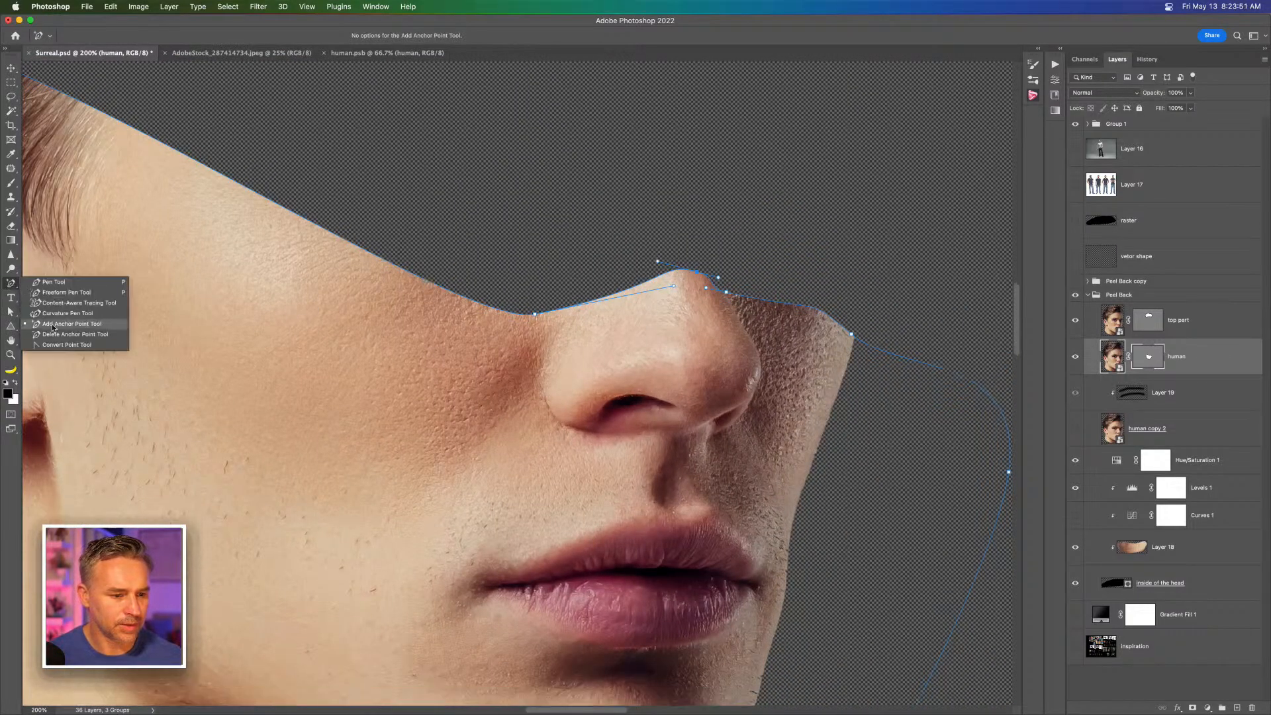
left_click(56, 345)
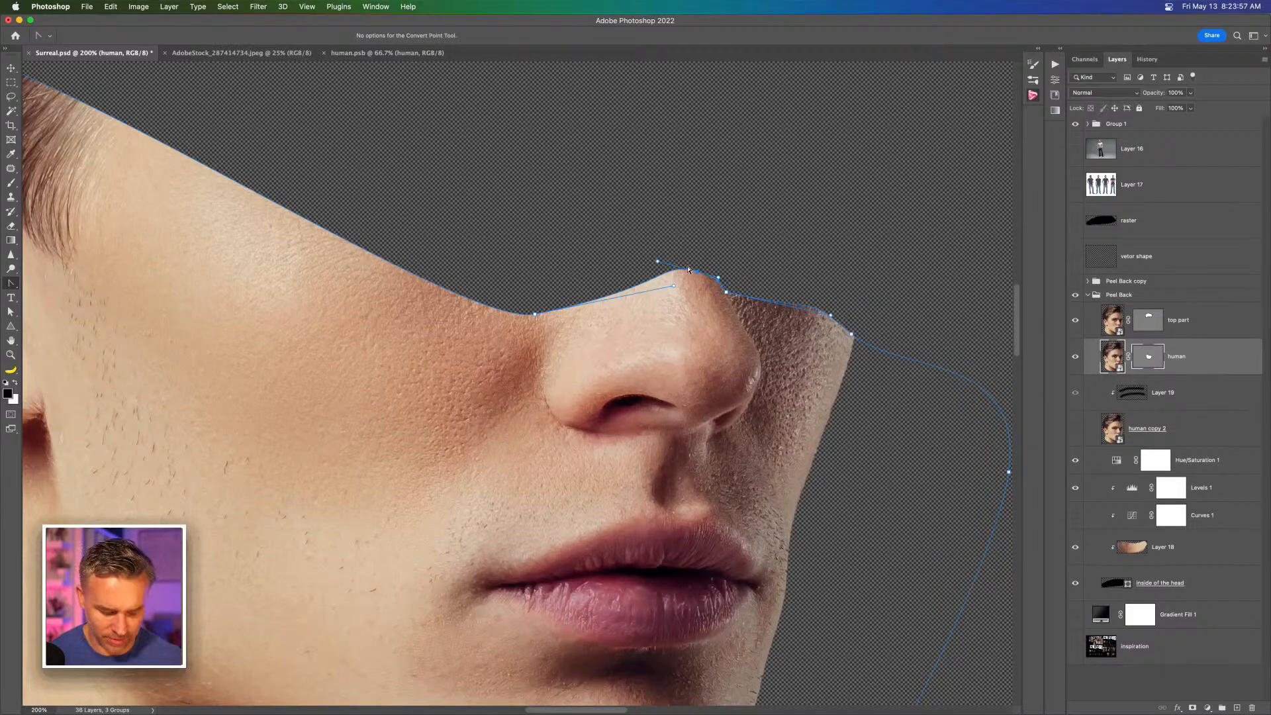
right_click(8, 284)
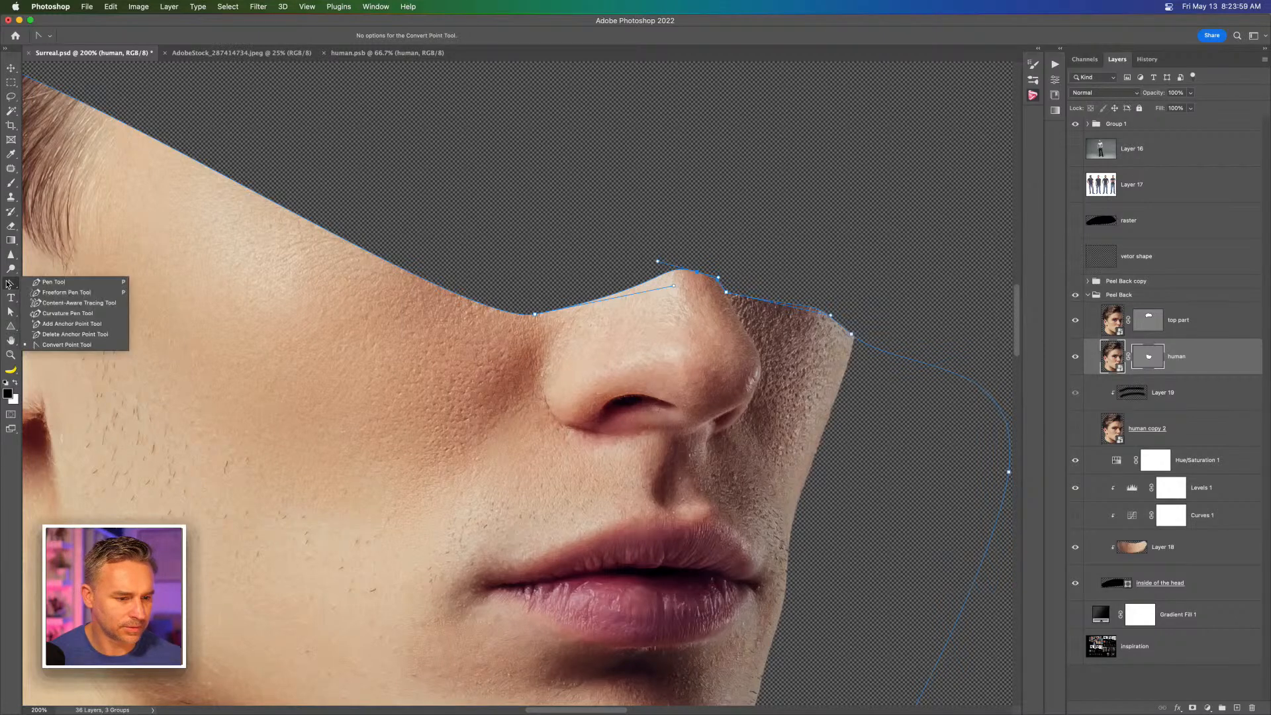
left_click(10, 285)
left_click(9, 313)
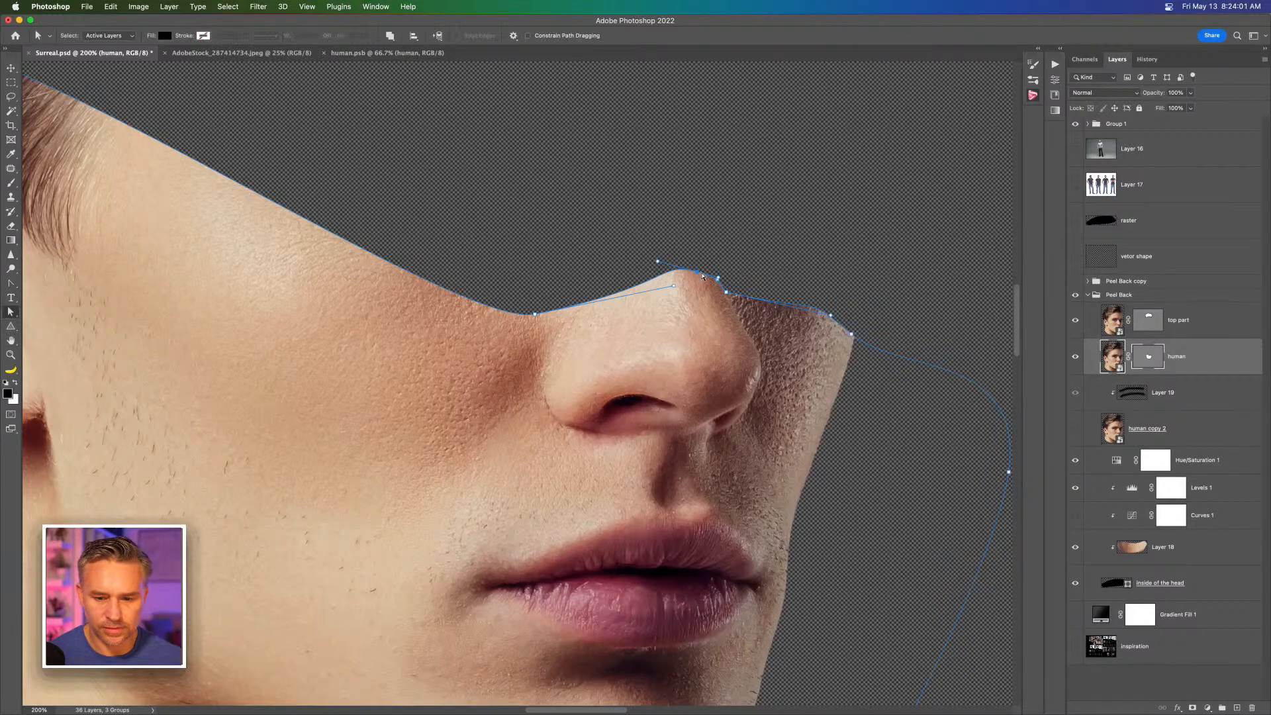
left_click_drag(698, 275, 696, 259)
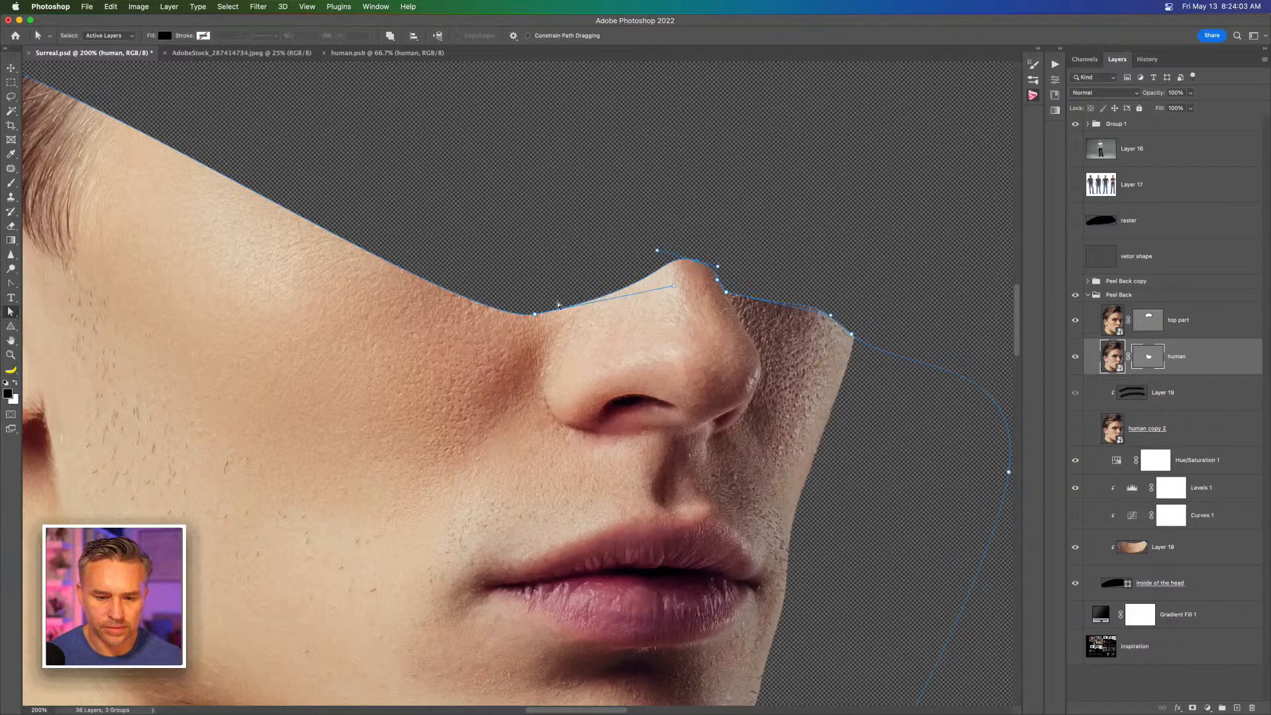
left_click_drag(537, 315, 535, 307)
key("Return")
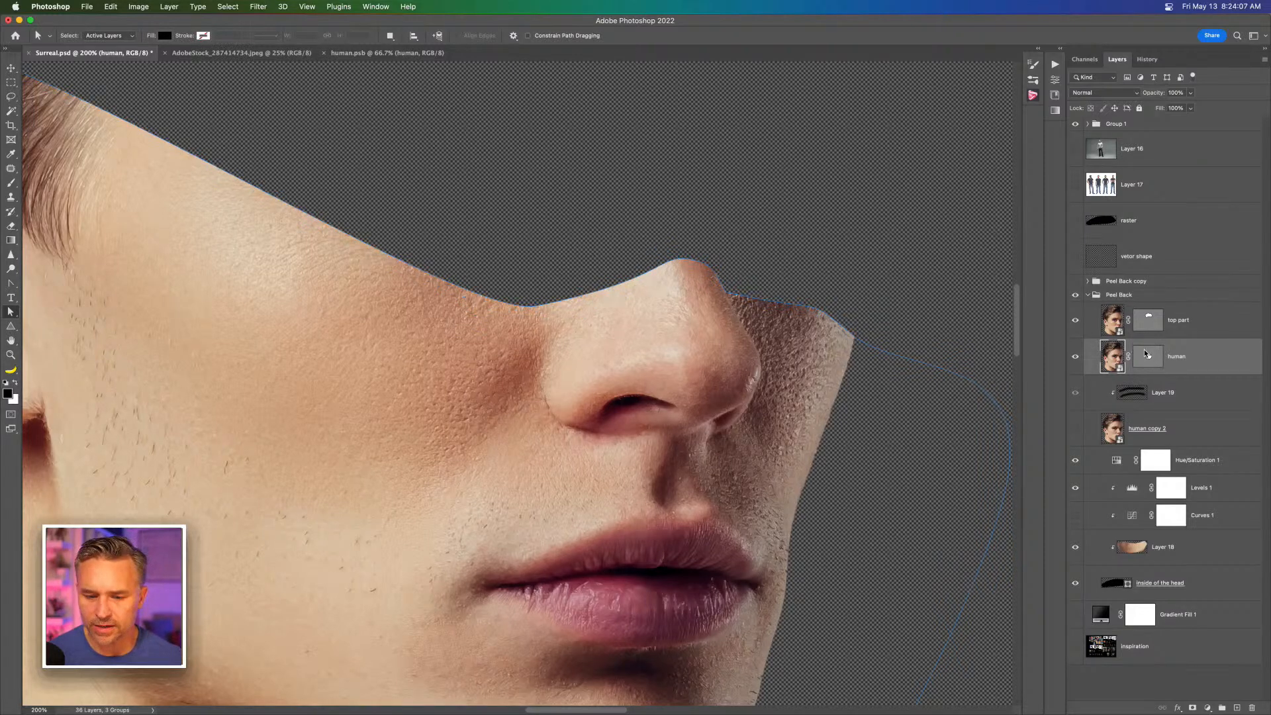
Step: Angle the curve handle at the nose-cheek point so the human mask path rises more smoothly along the nose
left_click(716, 290)
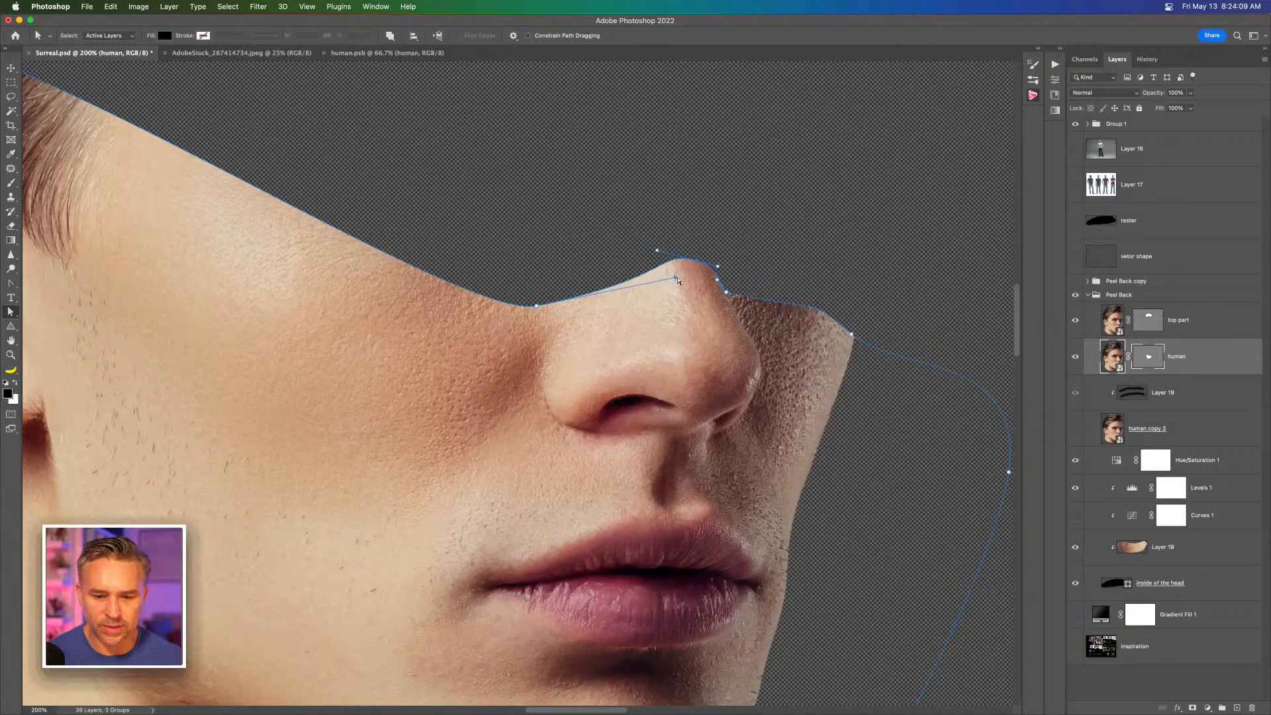
left_click_drag(677, 281, 618, 277)
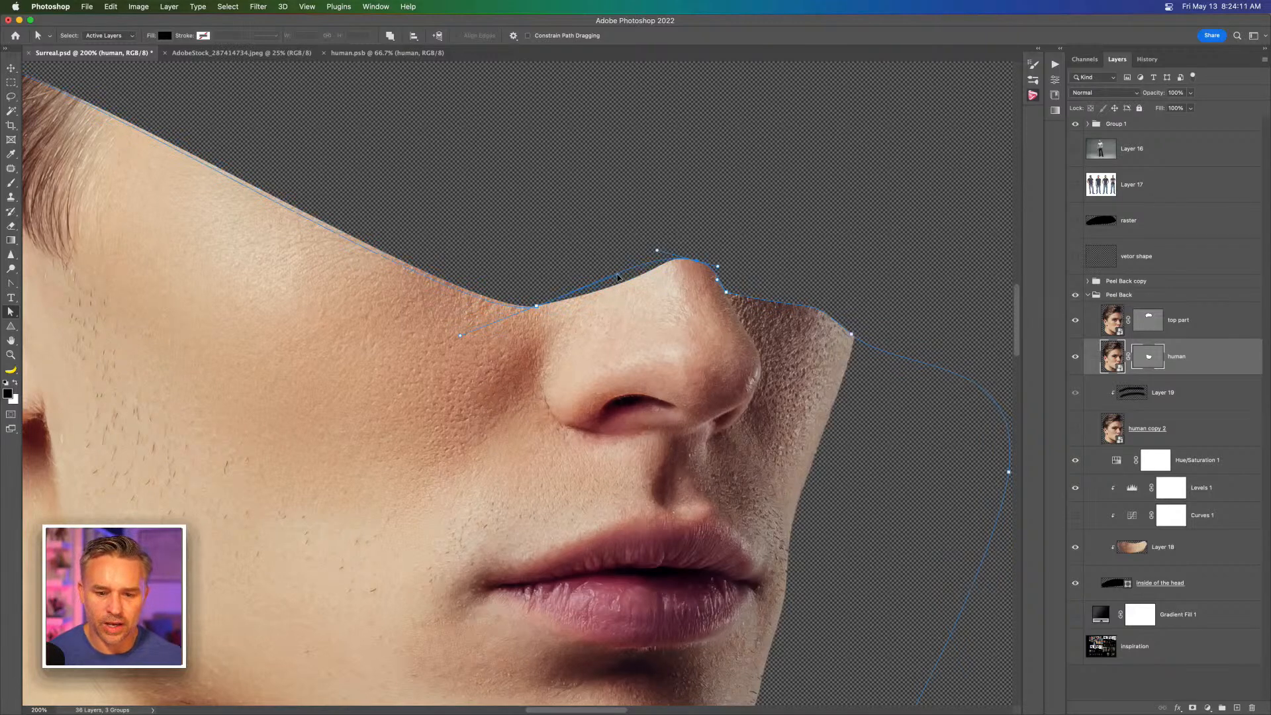
scroll(556, 273, "left", 5)
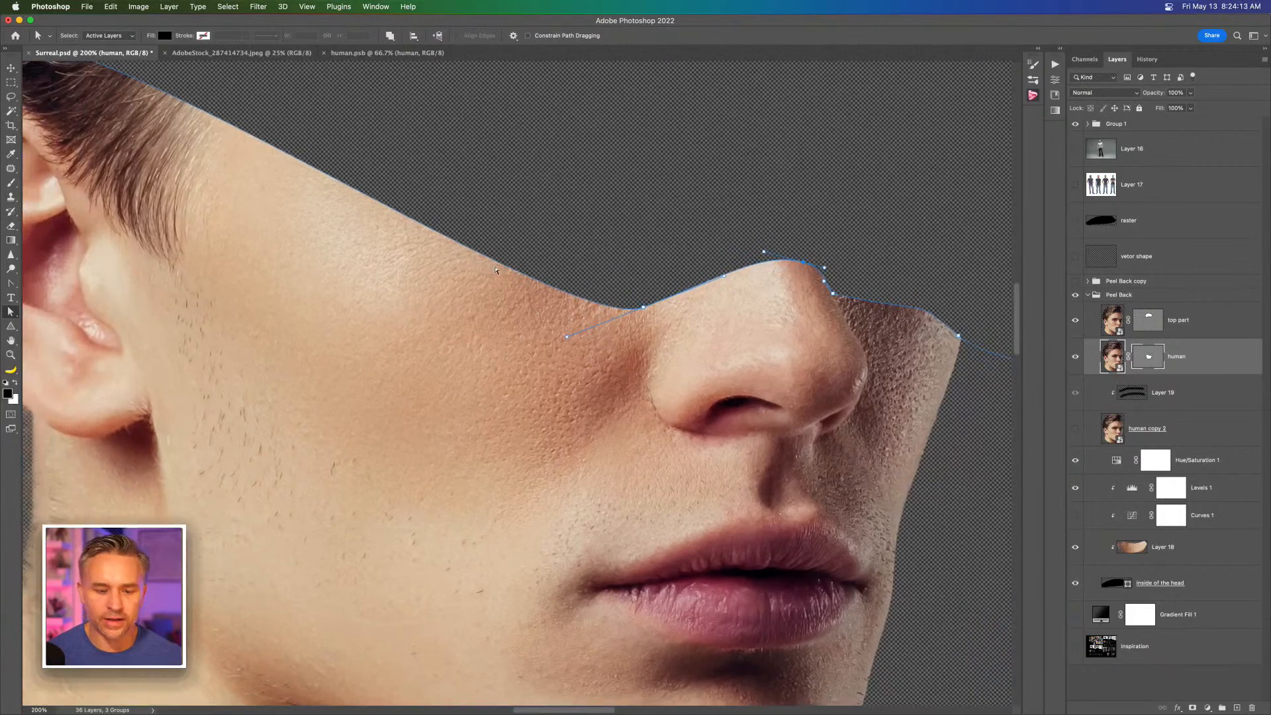
Step: Lower the ear-side points of the human mask path to the earlobe and shape the curve around it
key("super+minus")
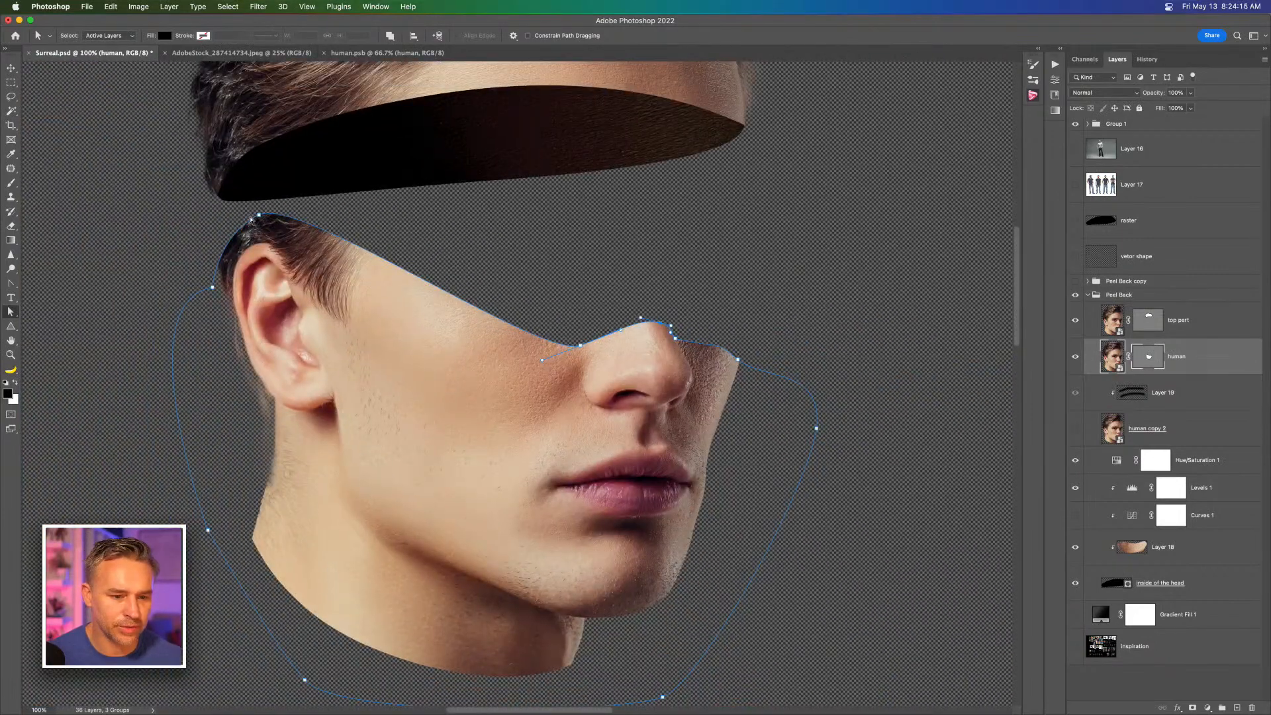
left_click_drag(259, 216, 329, 384)
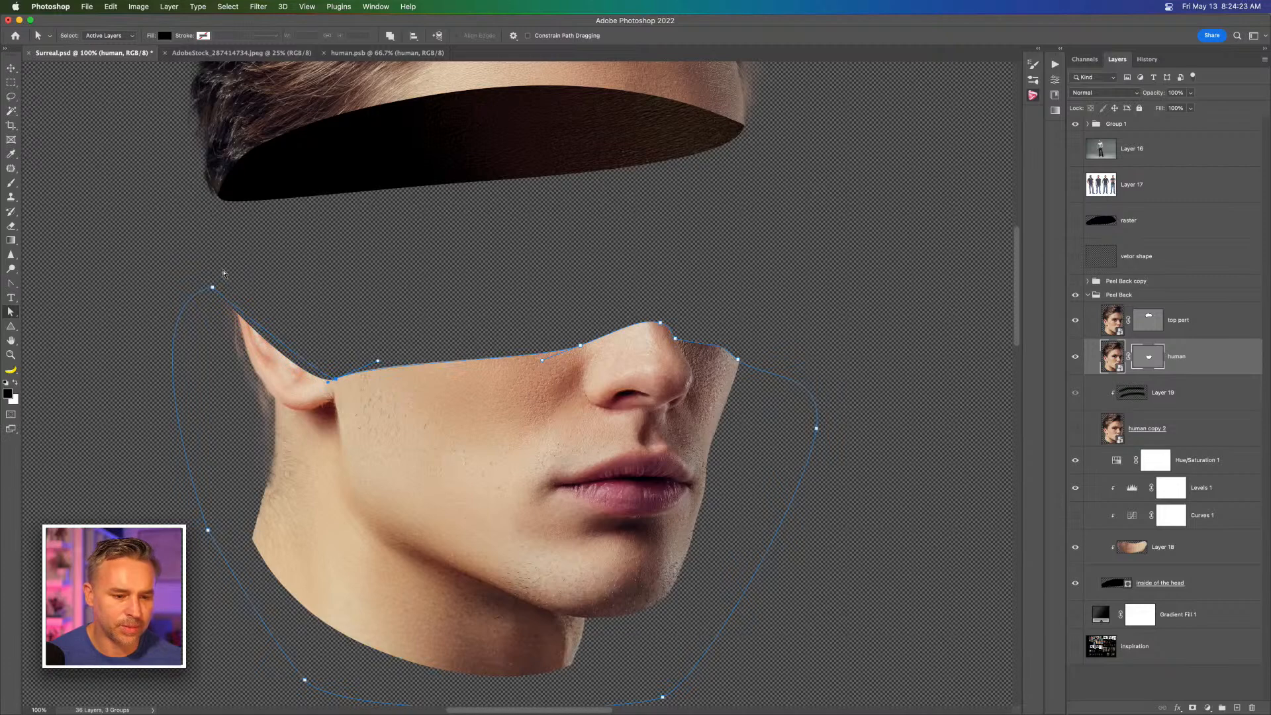
left_click_drag(212, 288, 292, 361)
left_click(11, 284)
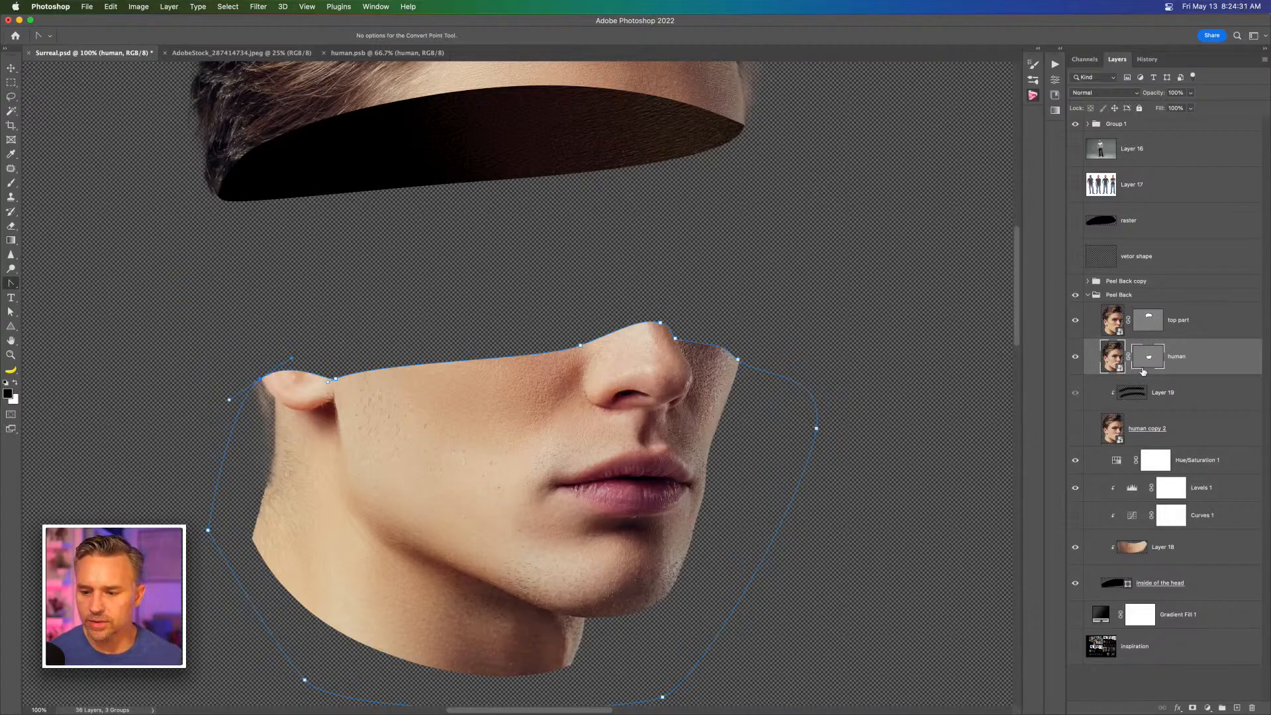
Step: Show human copy 2 again and clear the painted shadows from Layer 19
left_click(1076, 430)
left_click(1163, 432)
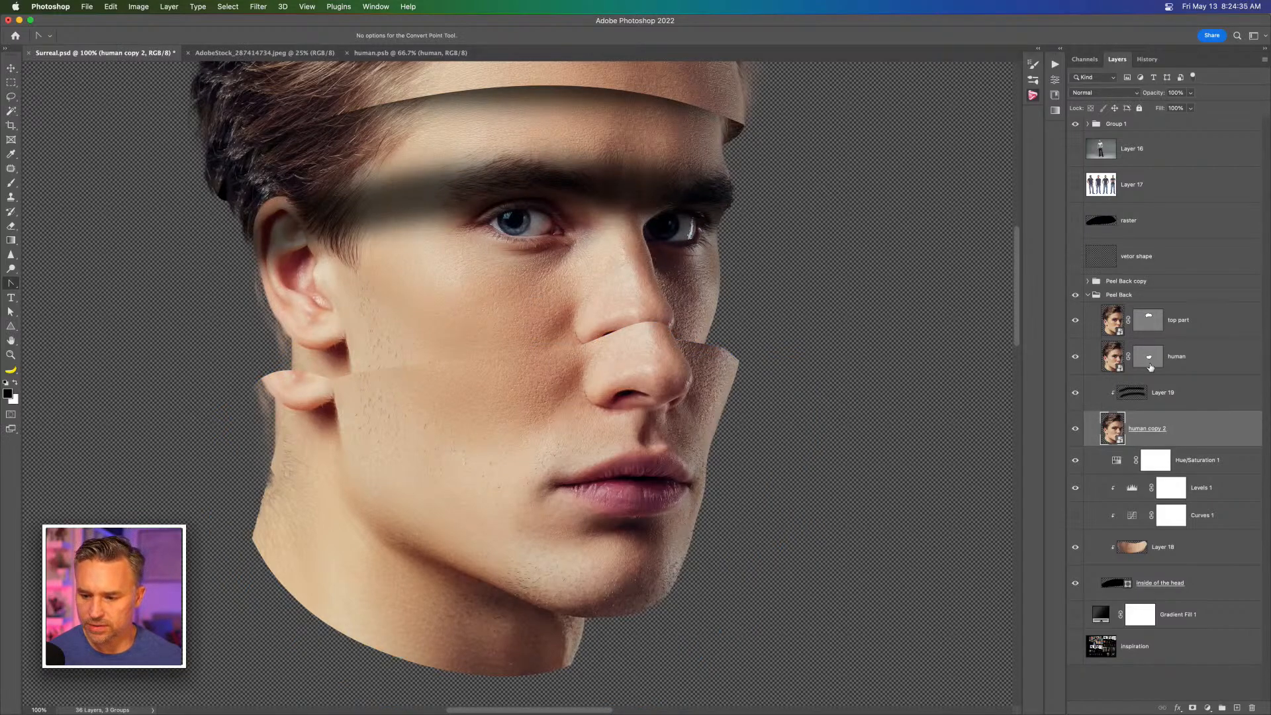
left_click(1146, 392)
key("Delete")
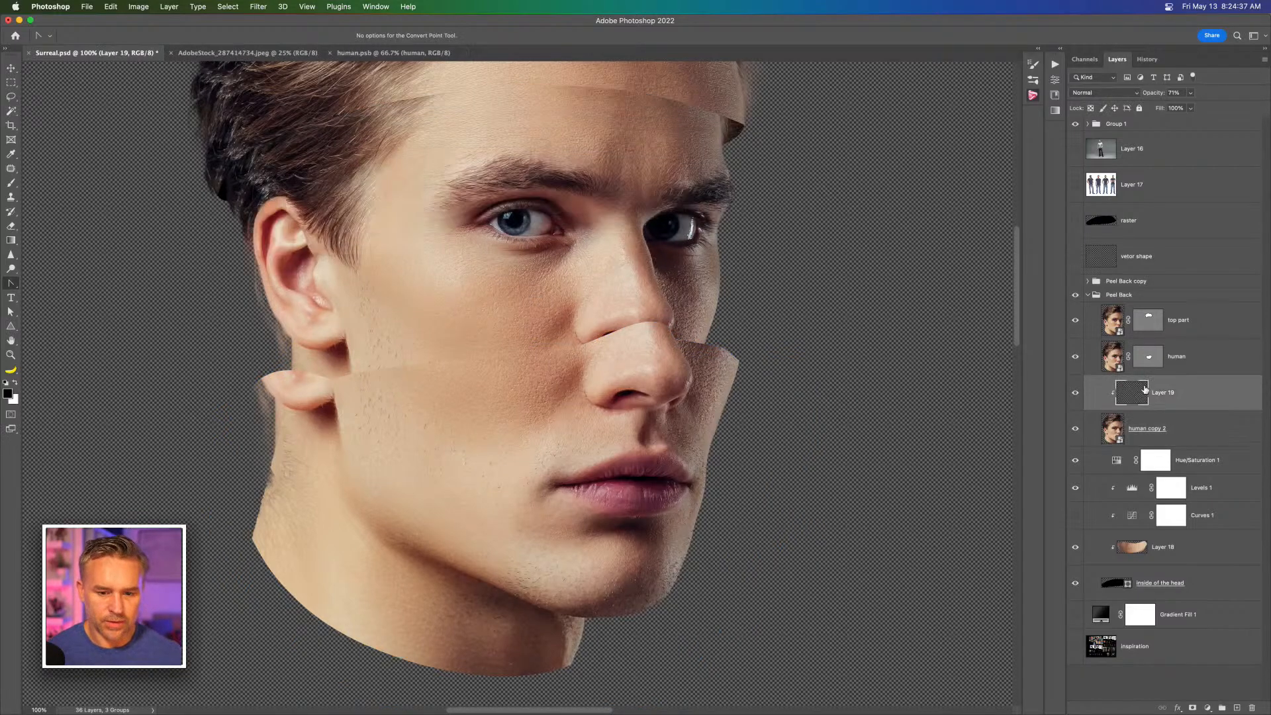
Step: Move the top part layer down so its cut edge sits lower on the forehead
key("super+minus")
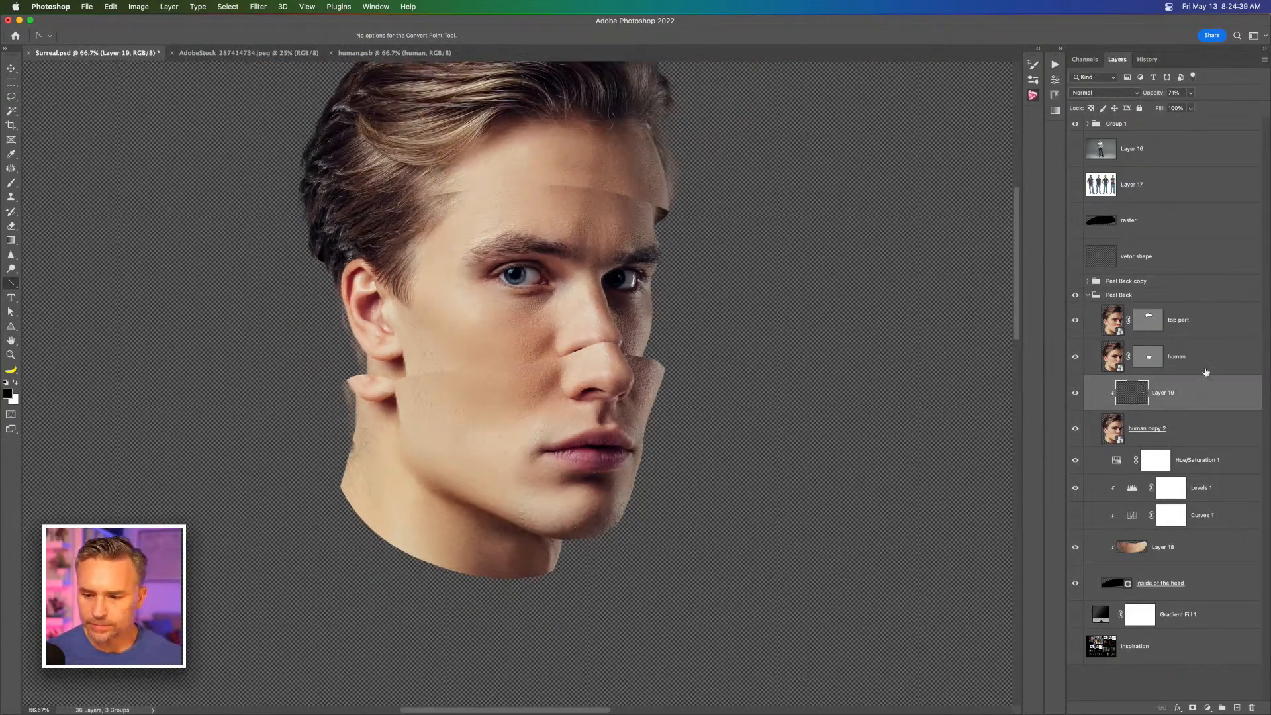
left_click(1214, 327)
left_click(11, 67)
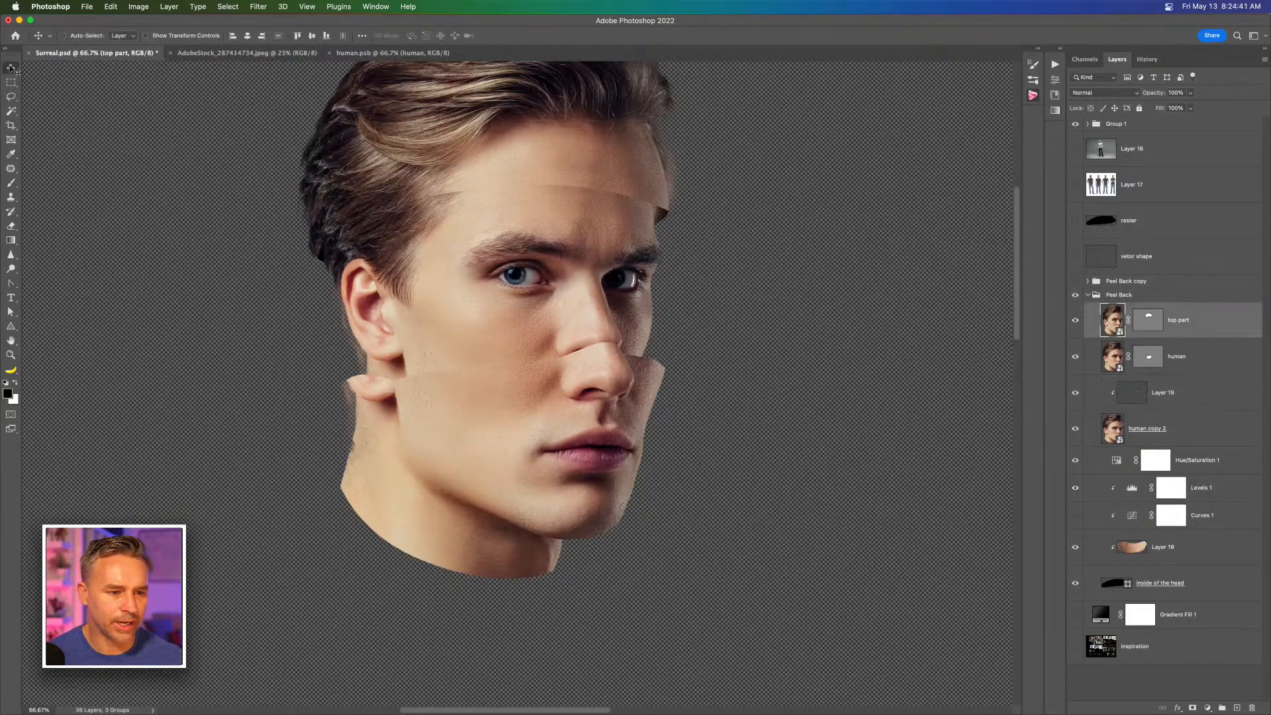
mouse_move(491, 127)
left_mouse_down()
mouse_move(490, 171)
mouse_move(490, 128)
left_mouse_up()
Step: Select the anchor points along the upper edge of the human mask path and nudge them up slightly
left_click(1142, 360)
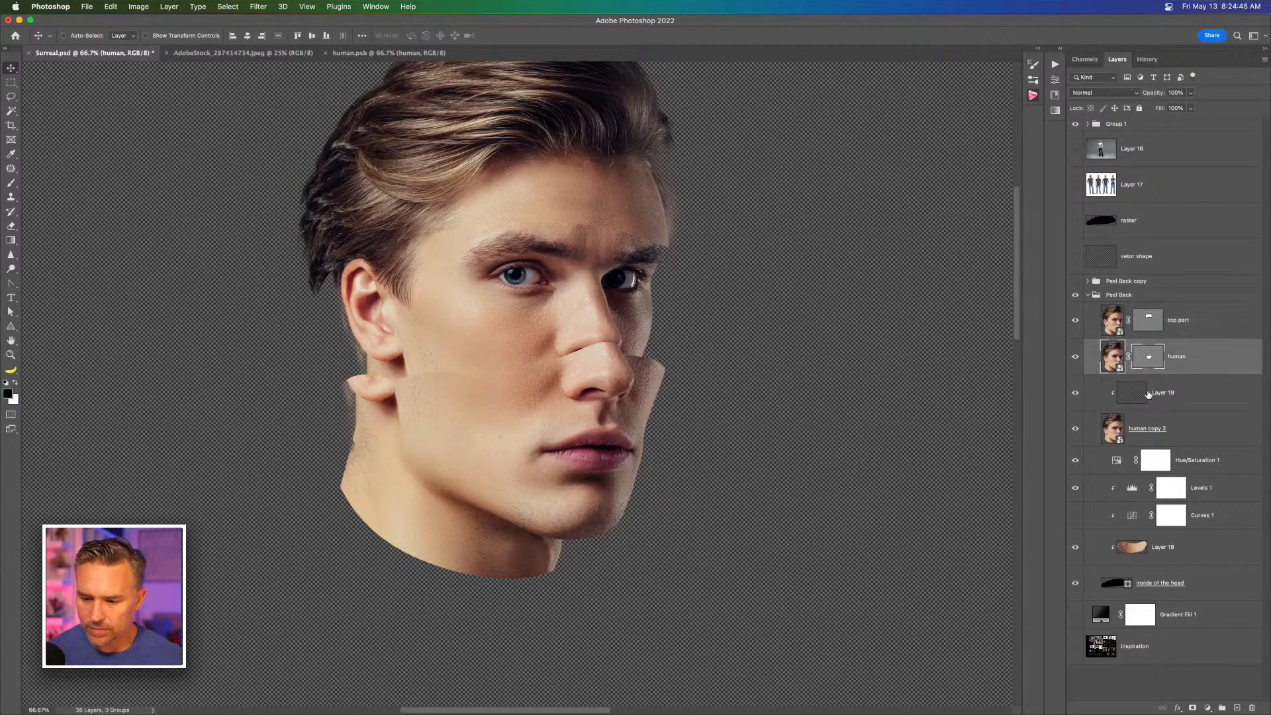
left_click(1076, 358)
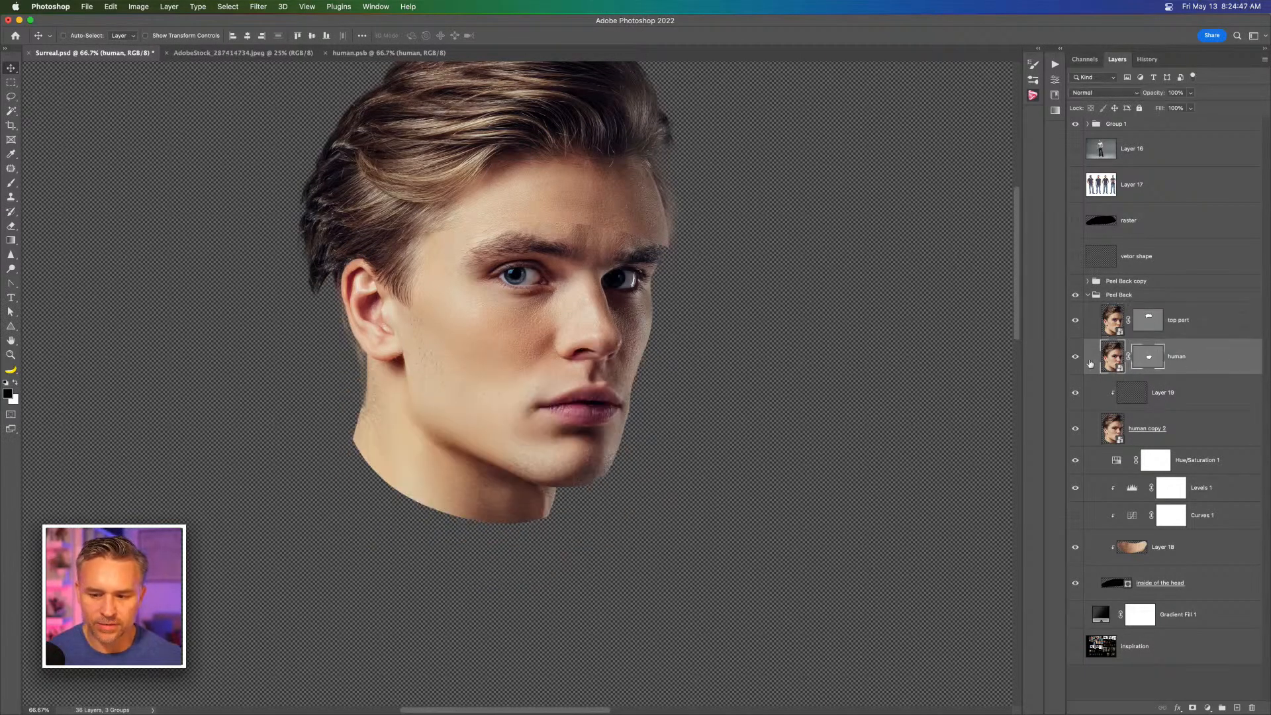
left_click(10, 312)
left_click(11, 286)
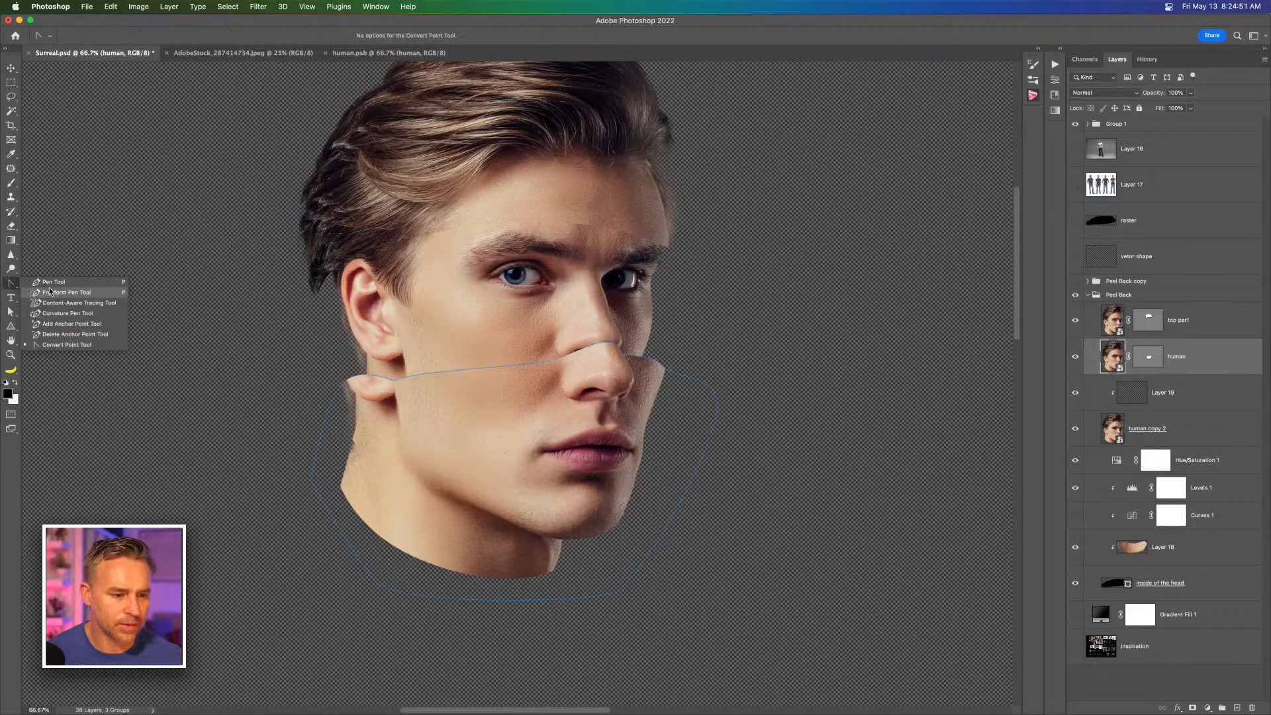
left_click(43, 344)
left_click(8, 314)
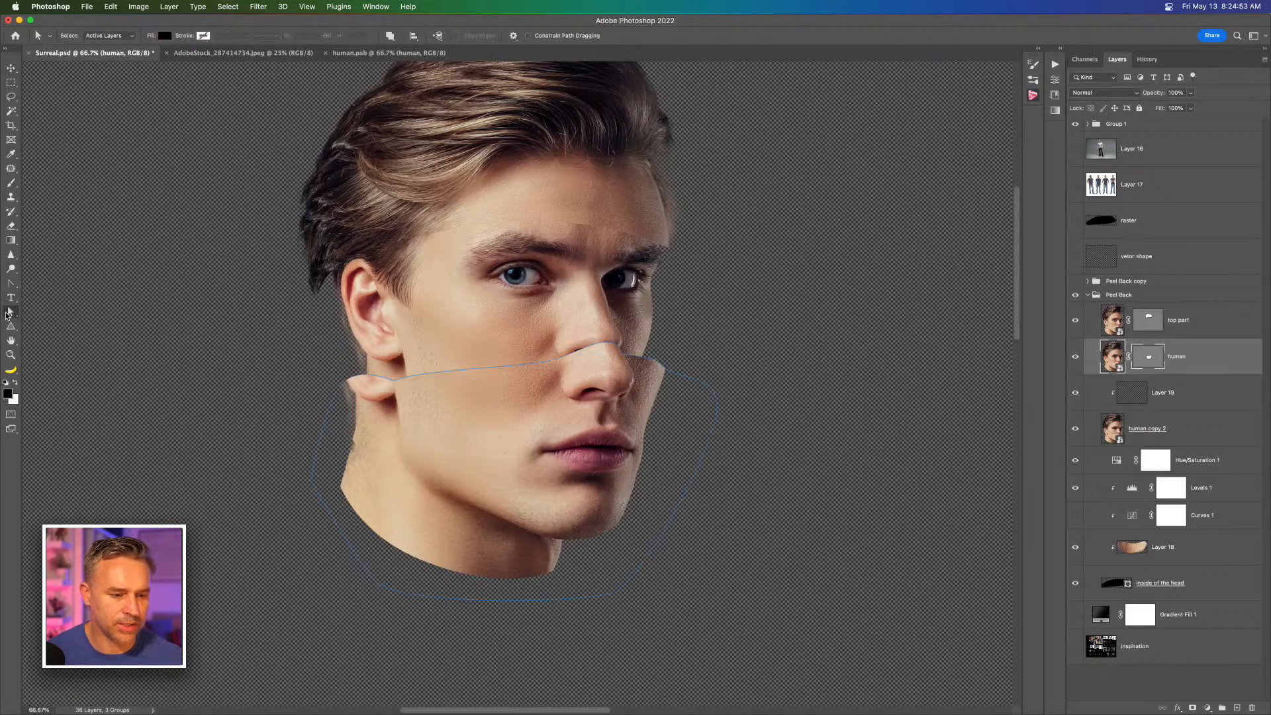
left_click(35, 311)
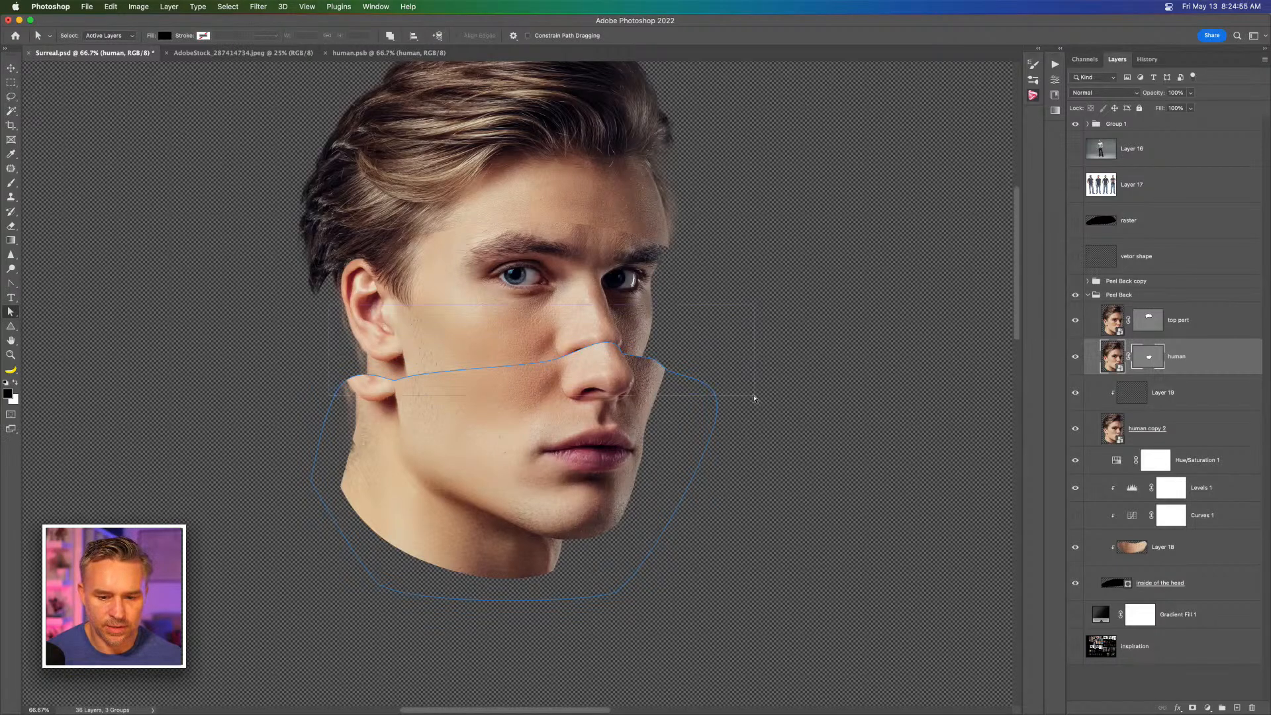
key("Up")
key("Up")
key("Up")
key("Up")
key("Up")
key("Up")
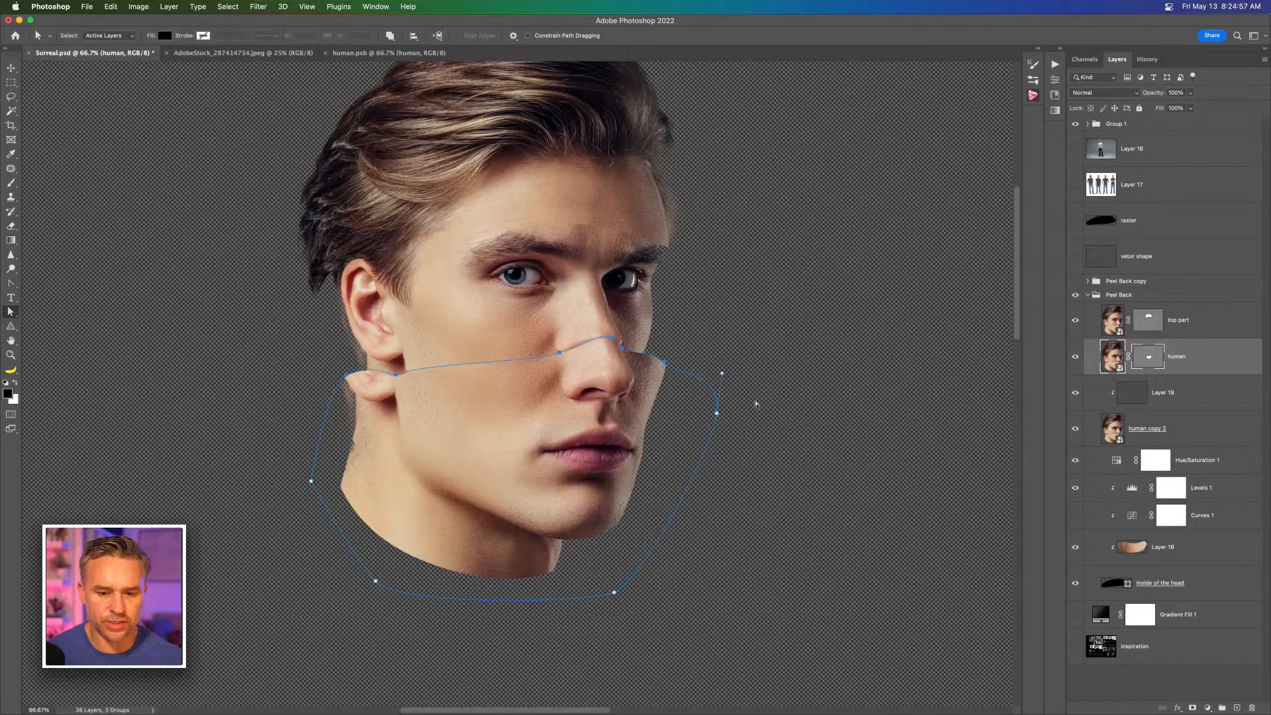
left_click(1203, 335)
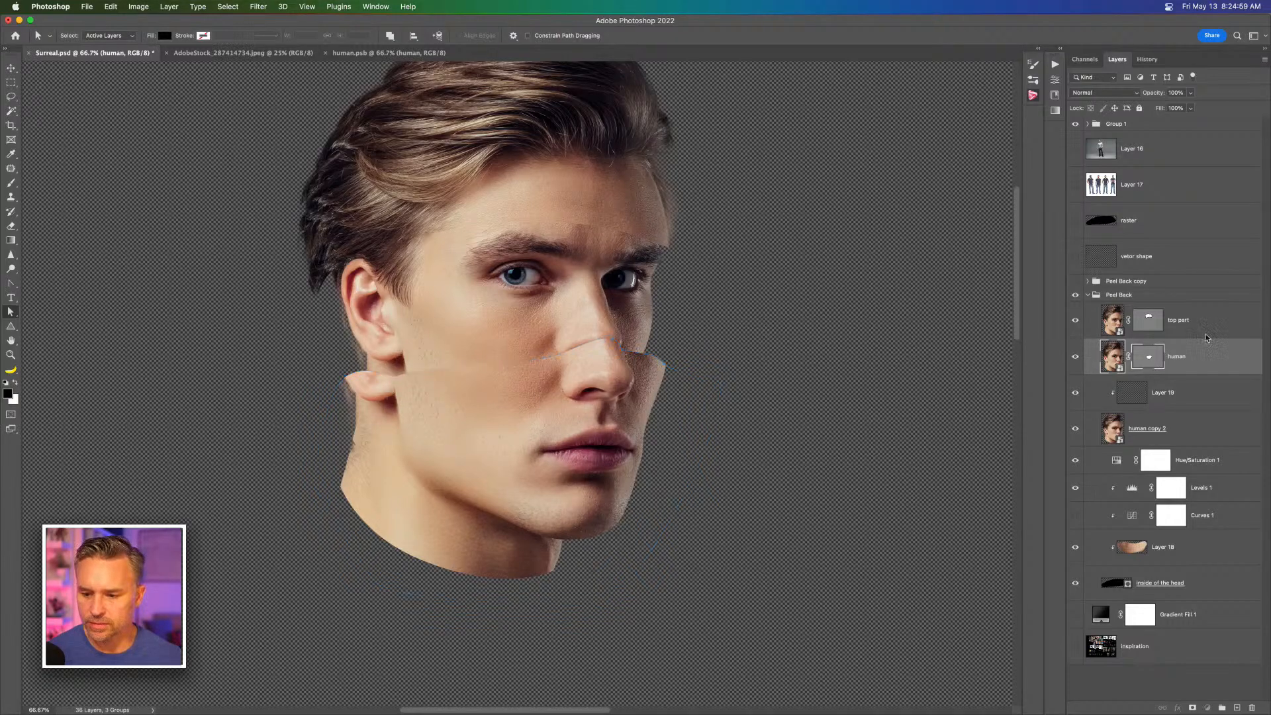
Step: Move human copy 2 and Layer 19 straight down about 209 px, and lower the top part layer to just above the eyebrows
left_click(1185, 434)
key("v")
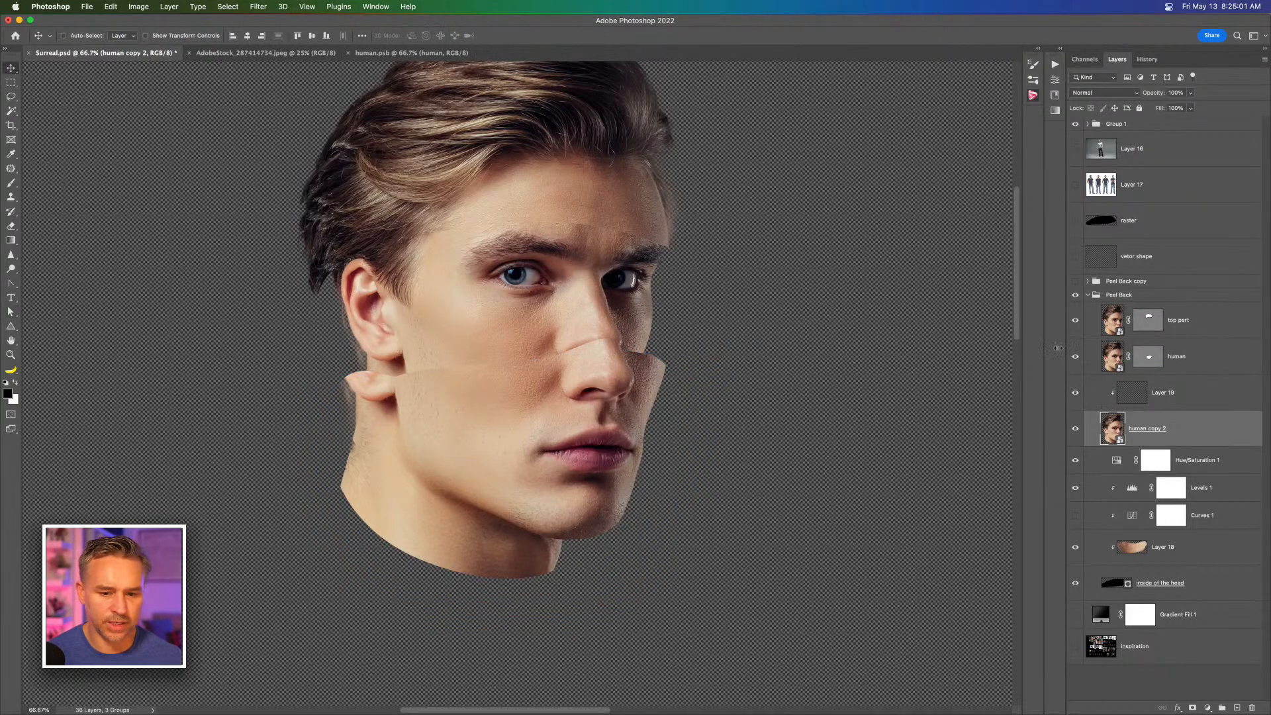
left_click(1157, 393, "shift")
left_click_drag(411, 318, 409, 352)
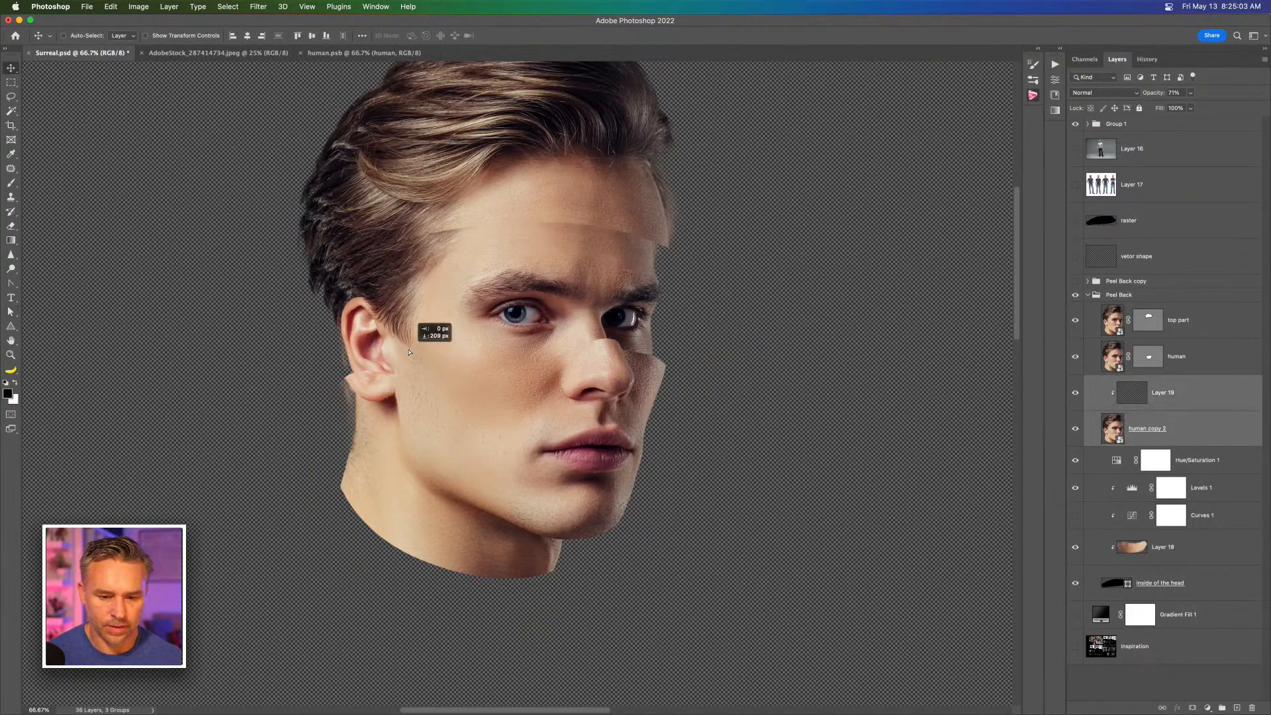
left_click(1190, 322)
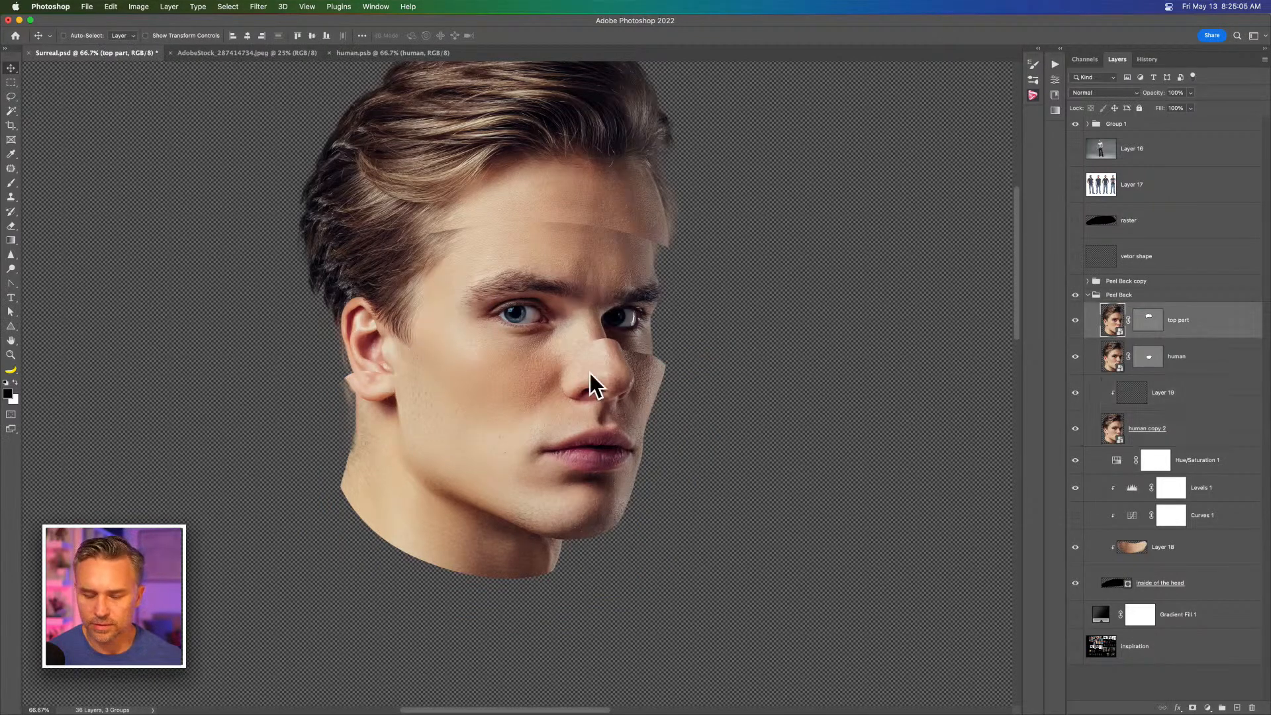
left_click_drag(495, 288, 495, 318)
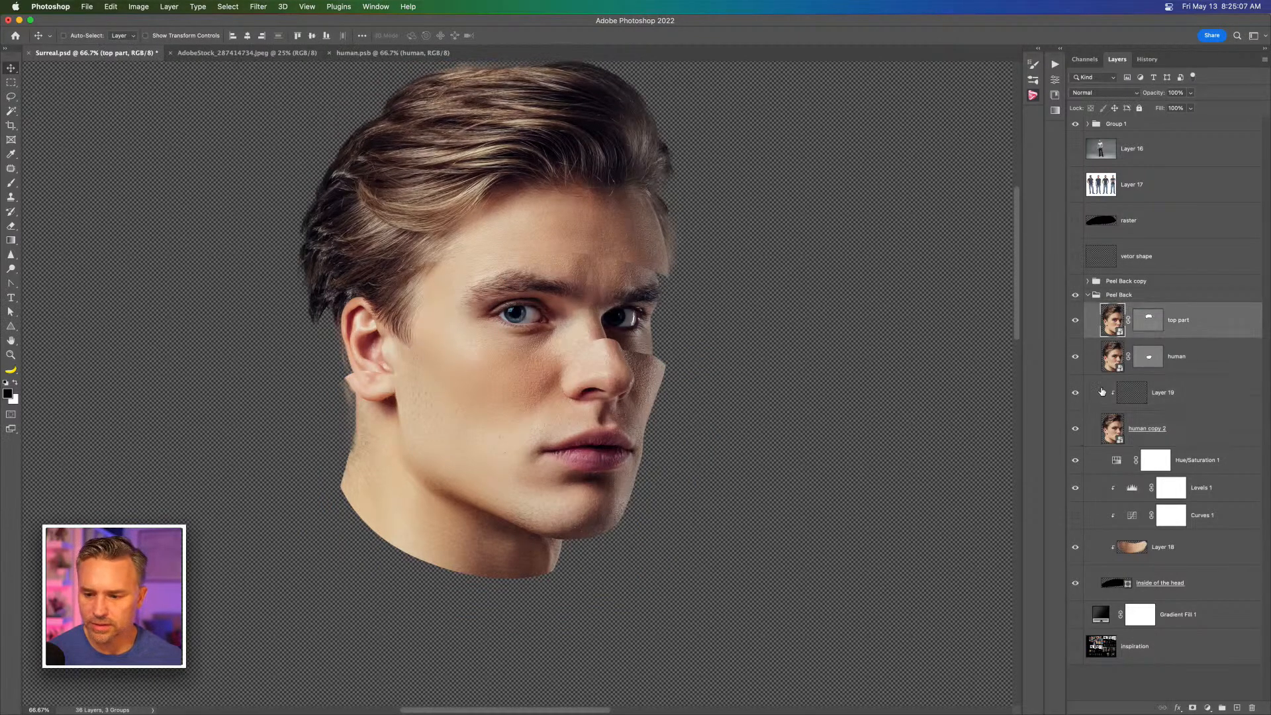
Step: Paint soft black shadows on Layer 19 along the forehead and nose cuts, and show the Gradient Fill 1 background
left_click(1126, 397)
key("b")
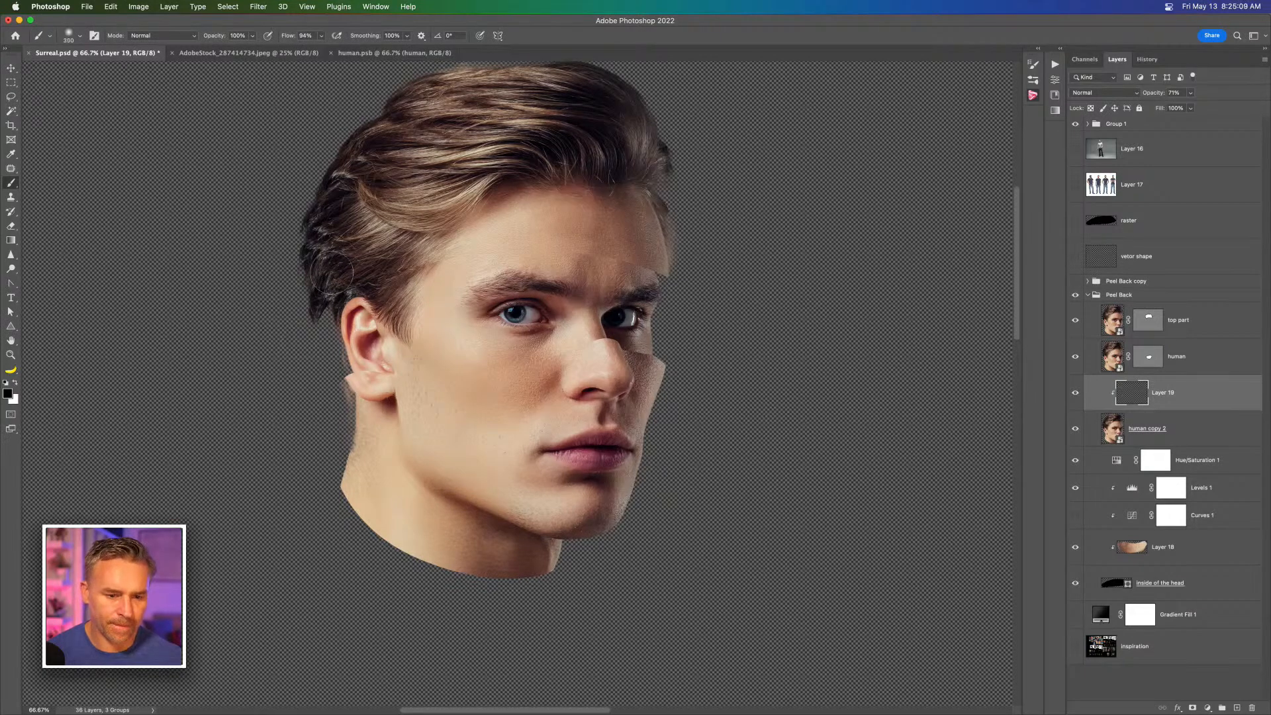
left_click_drag(380, 277, 702, 262)
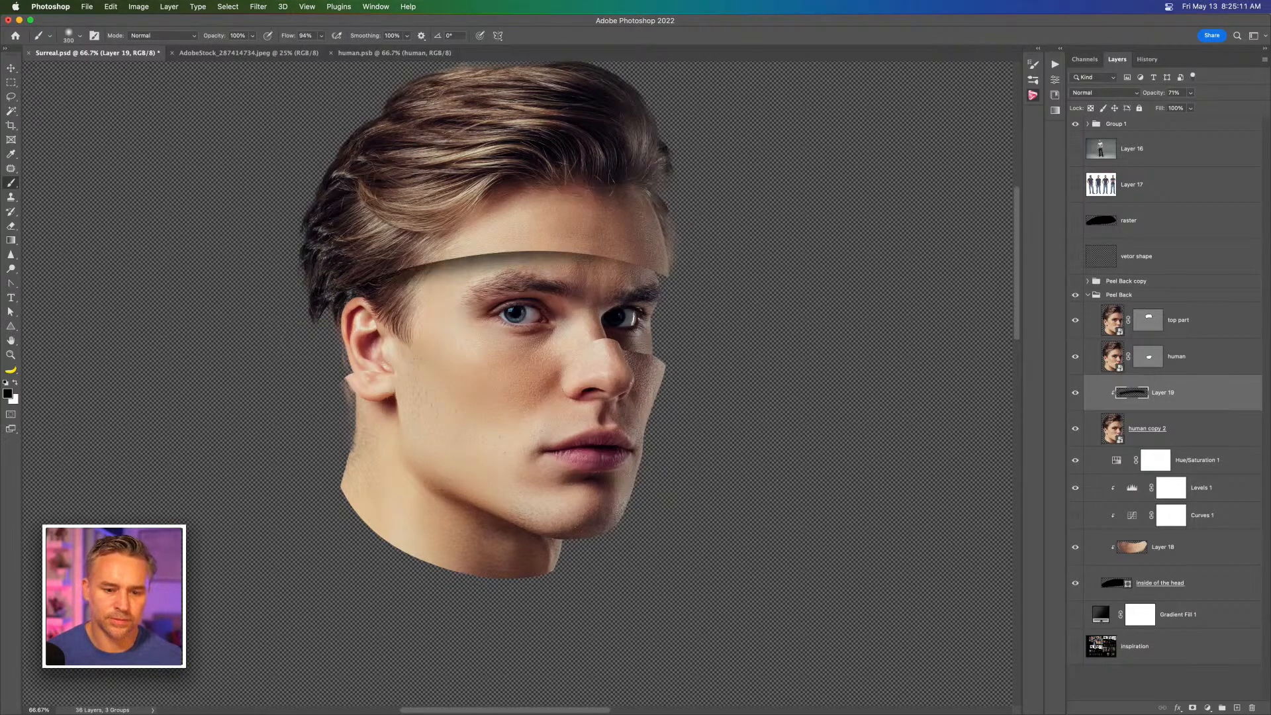
mouse_move(576, 347)
left_mouse_down()
mouse_move(361, 371)
mouse_move(625, 346)
left_mouse_up()
key("super+z")
key("super+minus")
left_click(1075, 617)
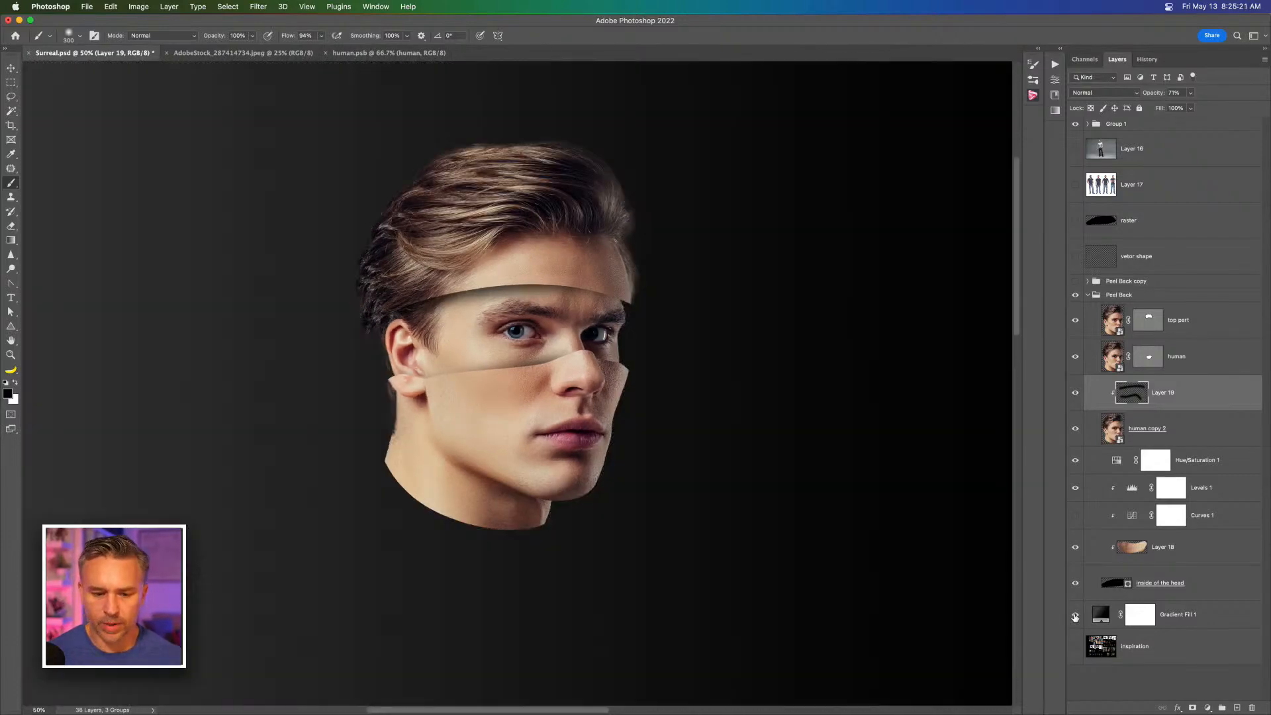
key("super+plus")
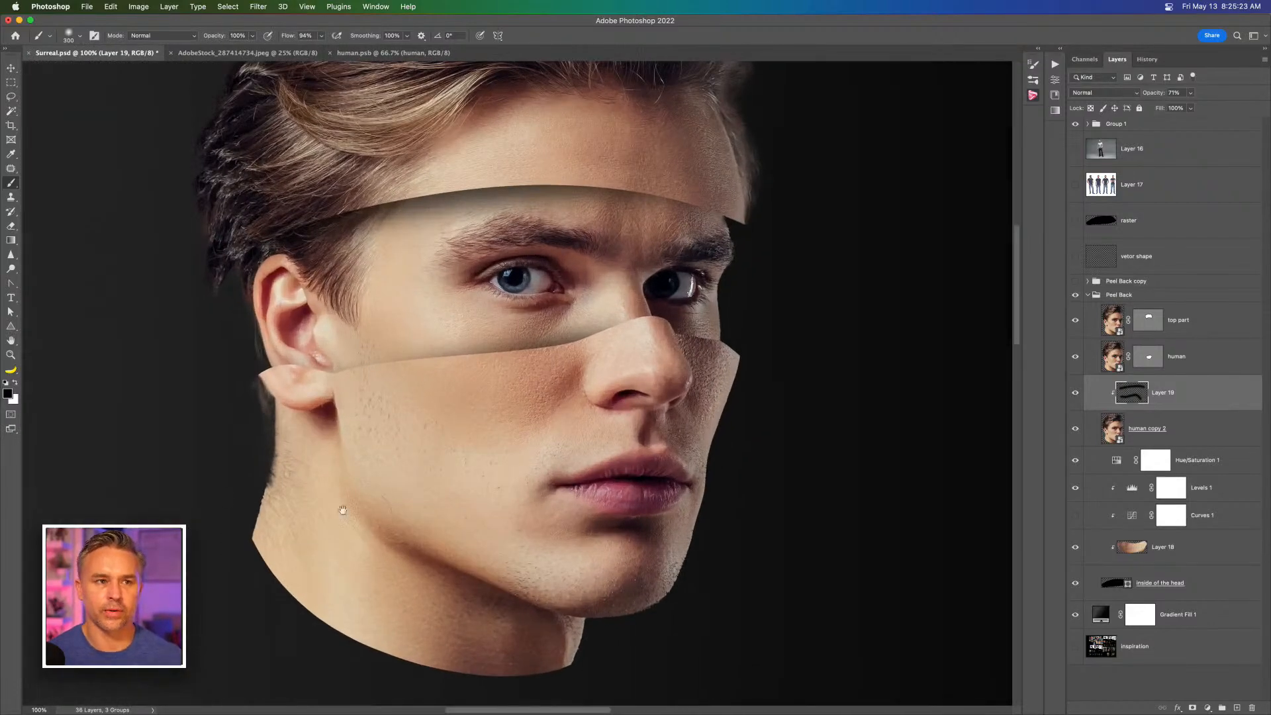
key("super+plus")
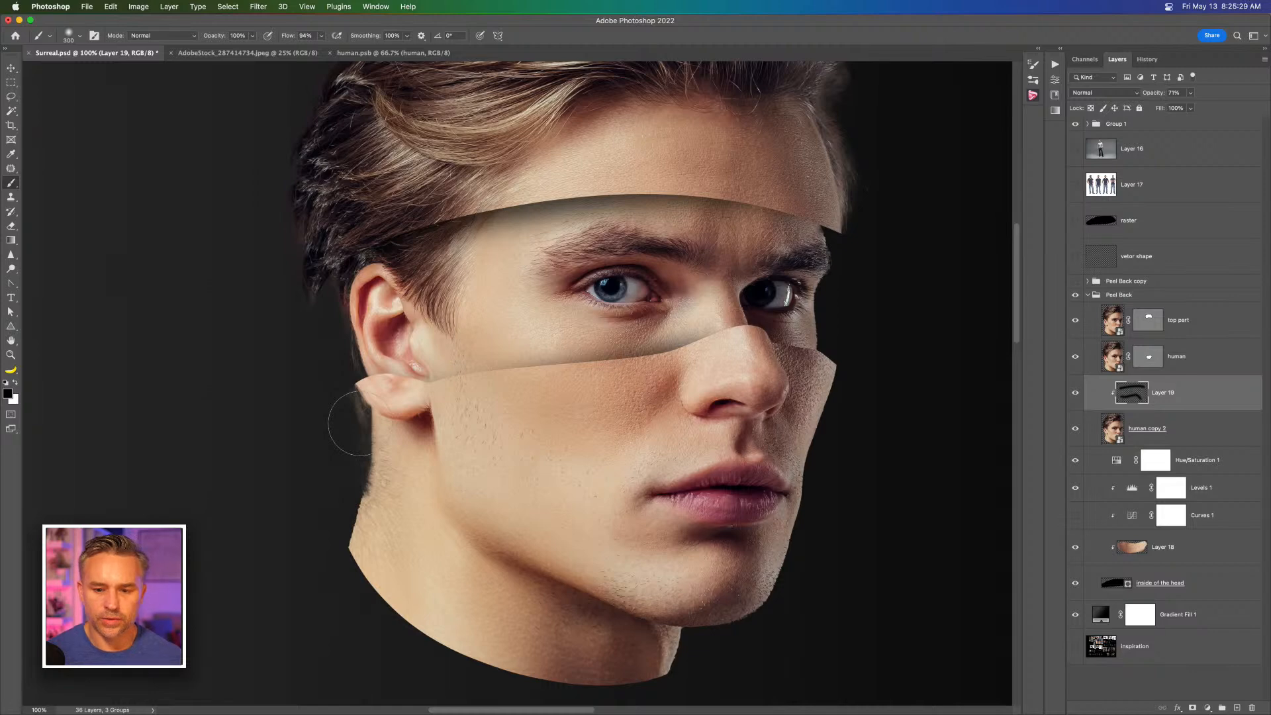
Step: Move the human mask path's outer cheek point onto the face outline and angle its handle to round off the corner
left_click(1160, 361)
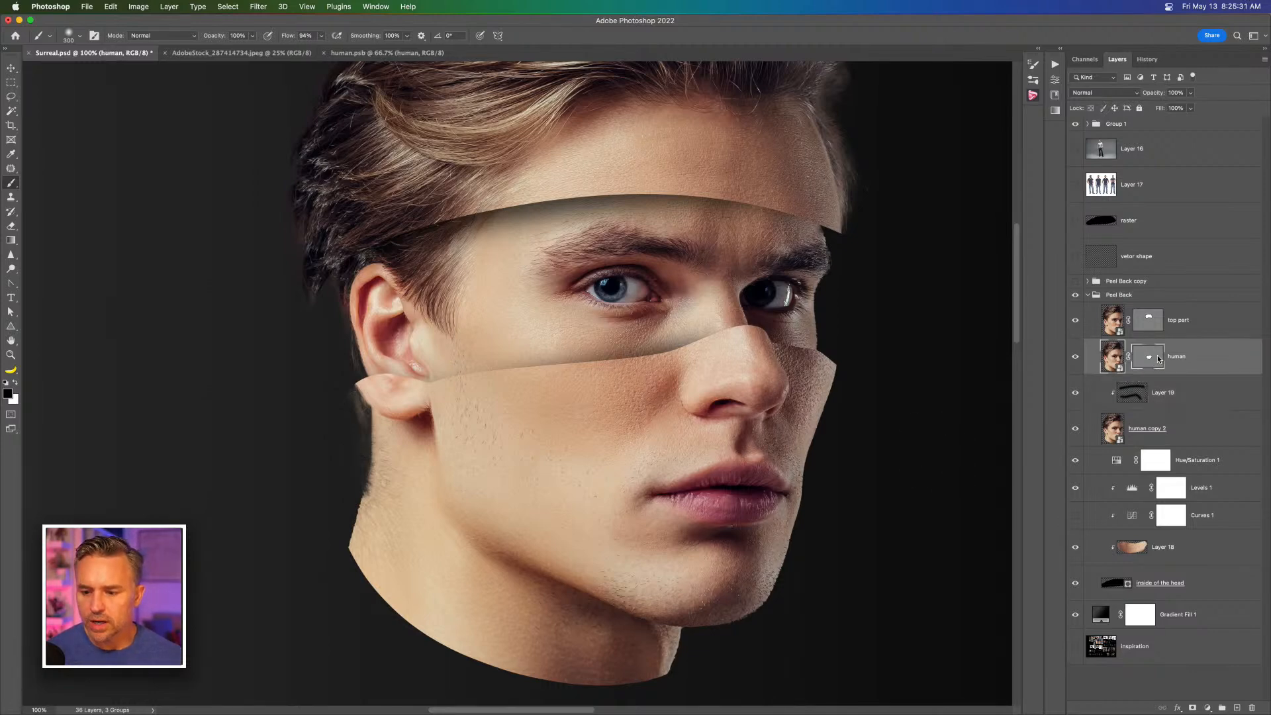
left_click(1076, 358)
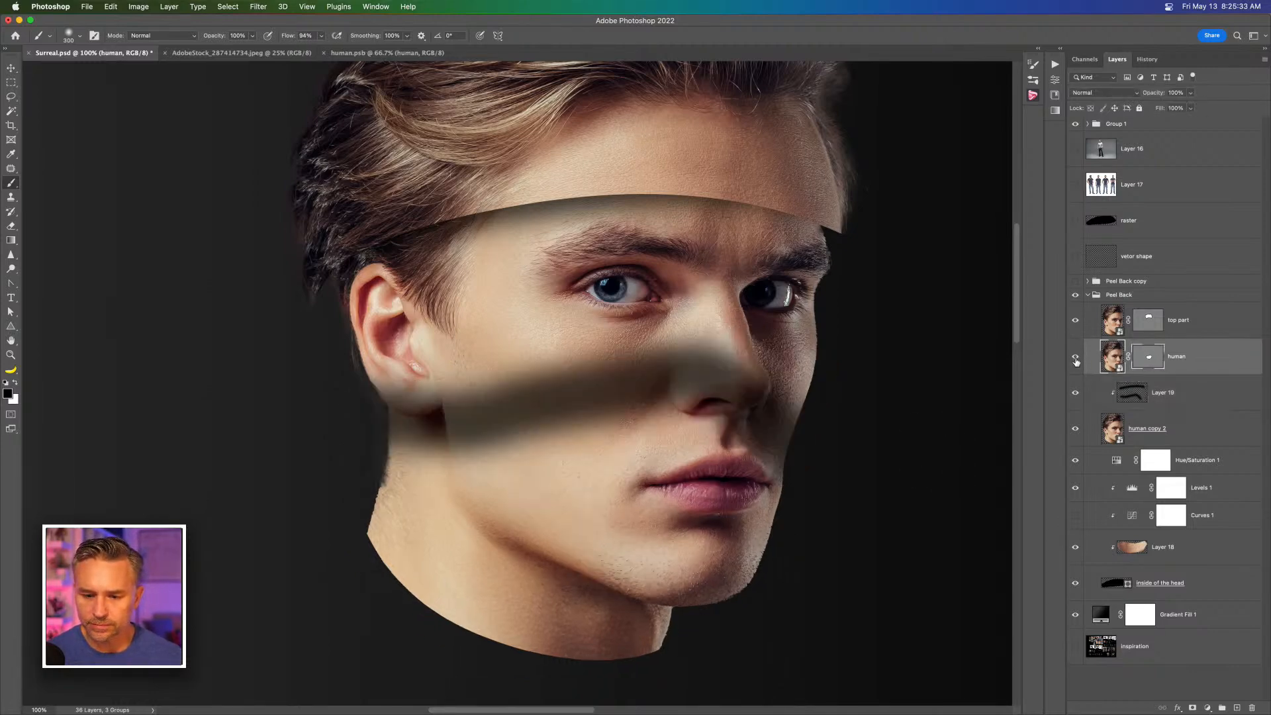
left_click(1075, 359)
key("super+equal")
key("super+equal")
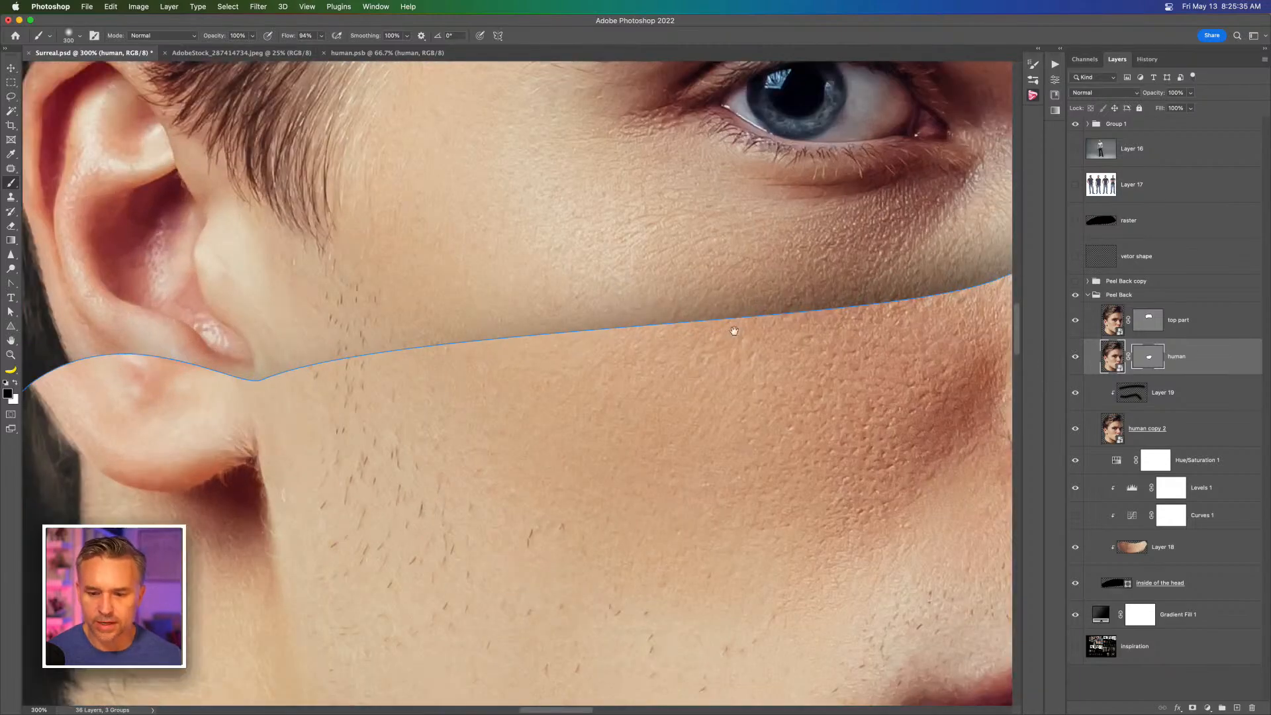
scroll(731, 326, "right", 10)
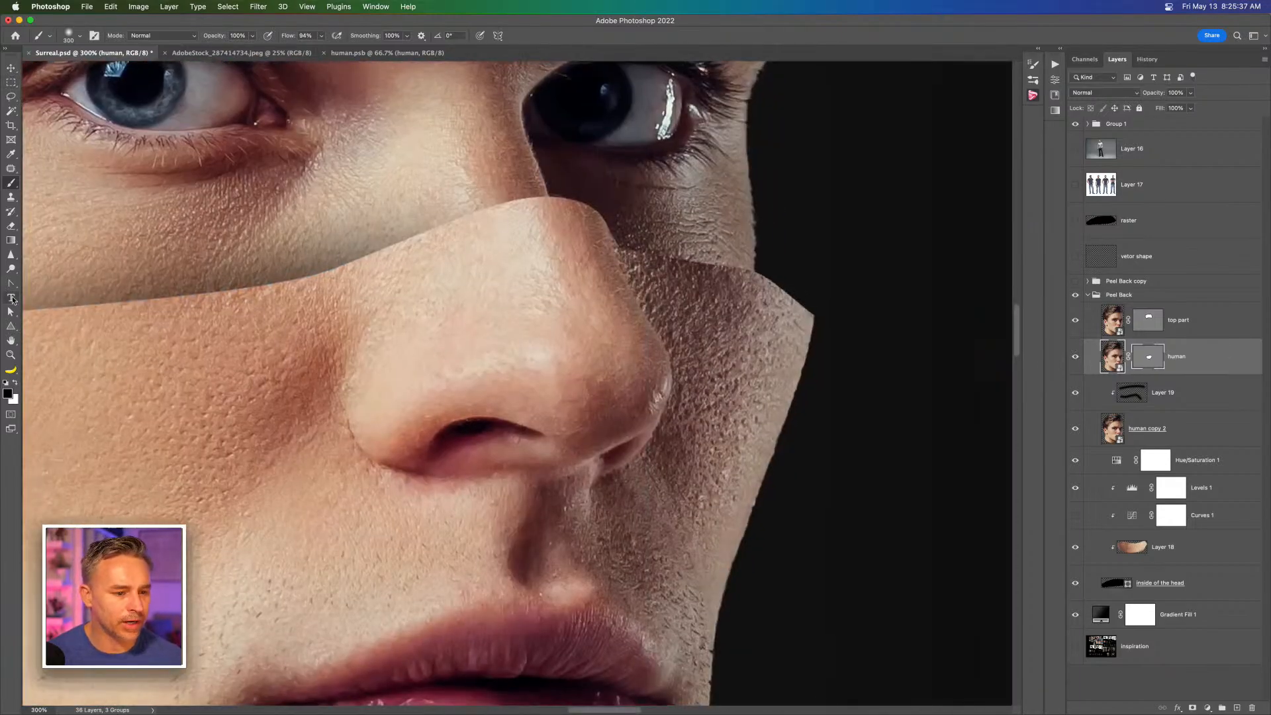
left_click(11, 311)
left_click(806, 310)
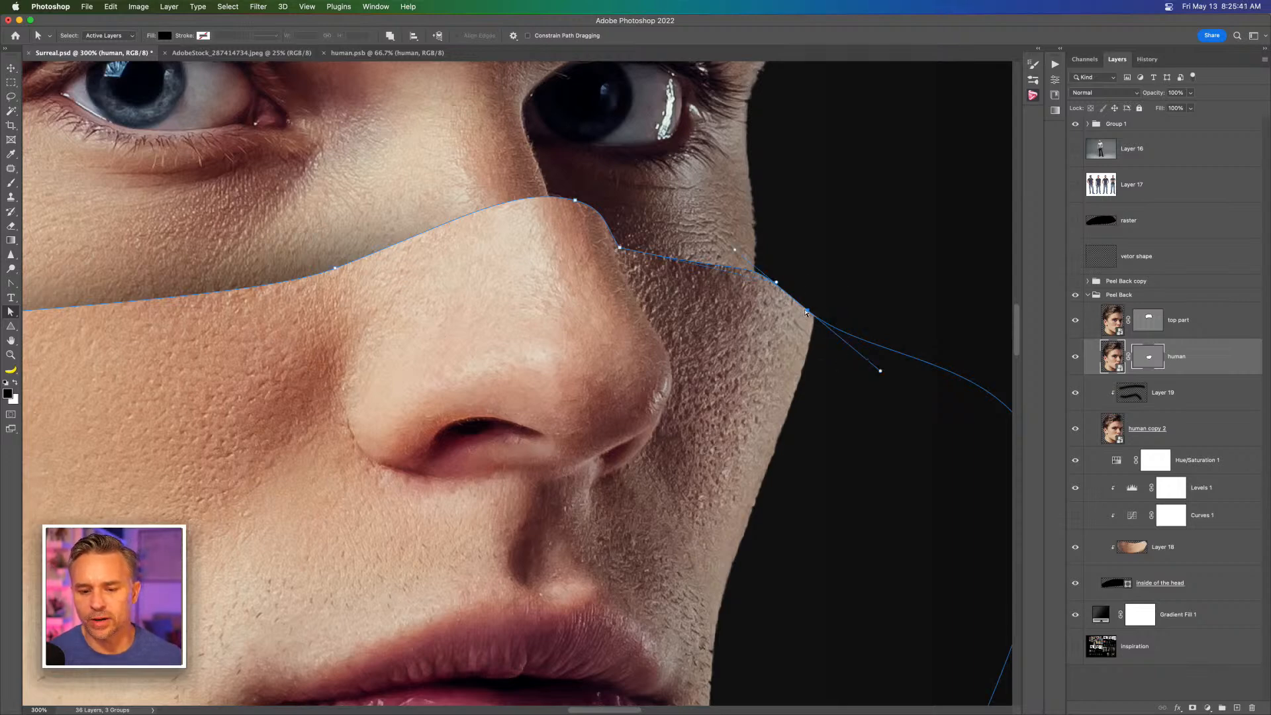
left_click_drag(809, 311, 815, 317)
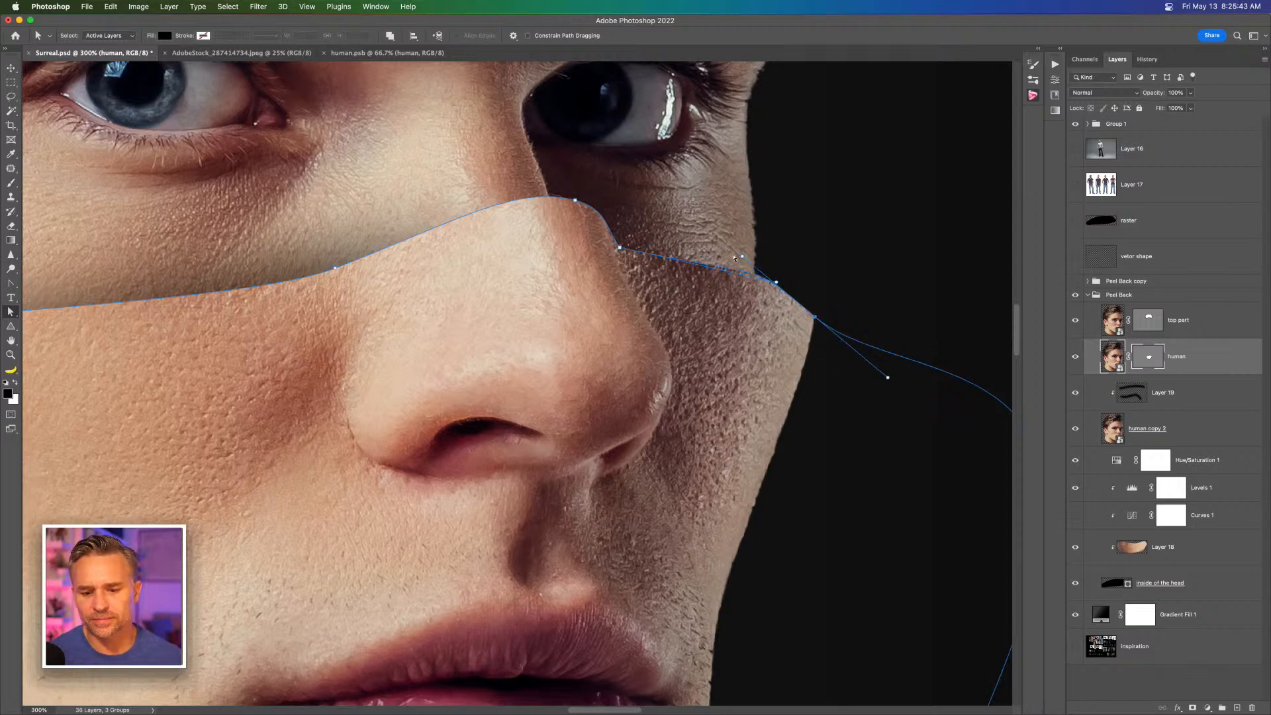
left_click_drag(745, 259, 789, 270)
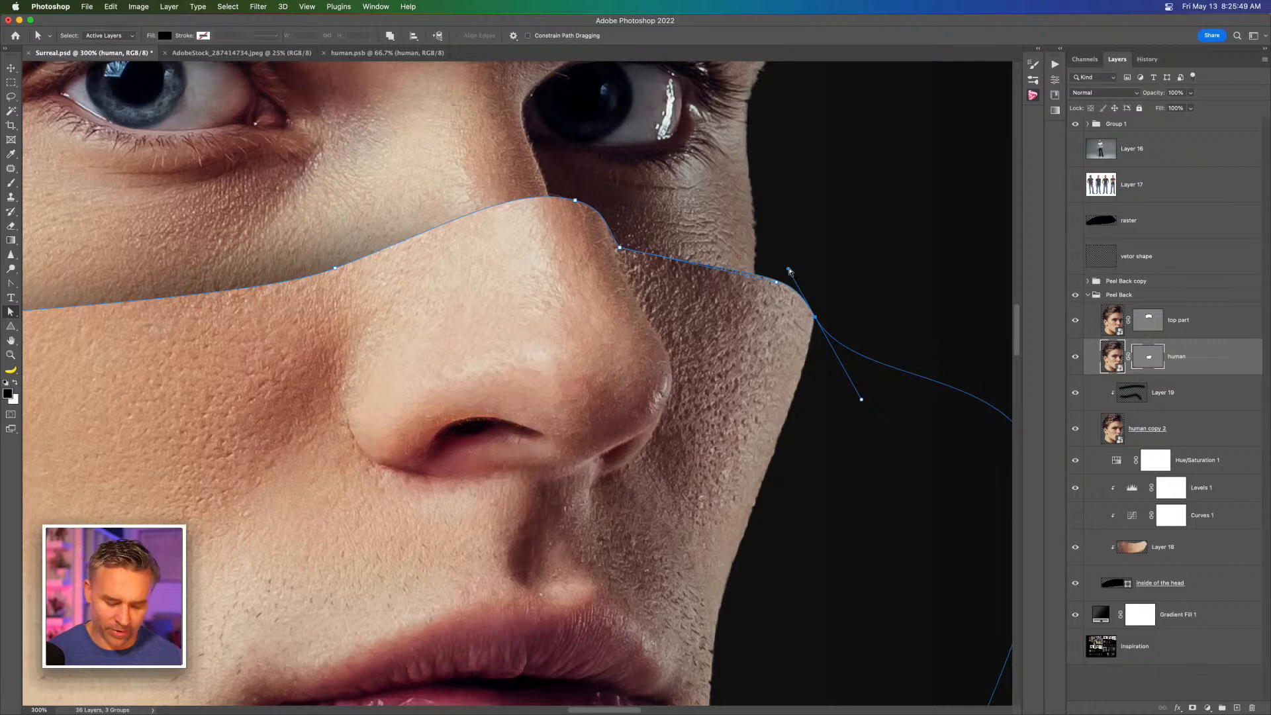
key("super+minus")
key("super+minus")
left_click_drag(528, 260, 718, 274)
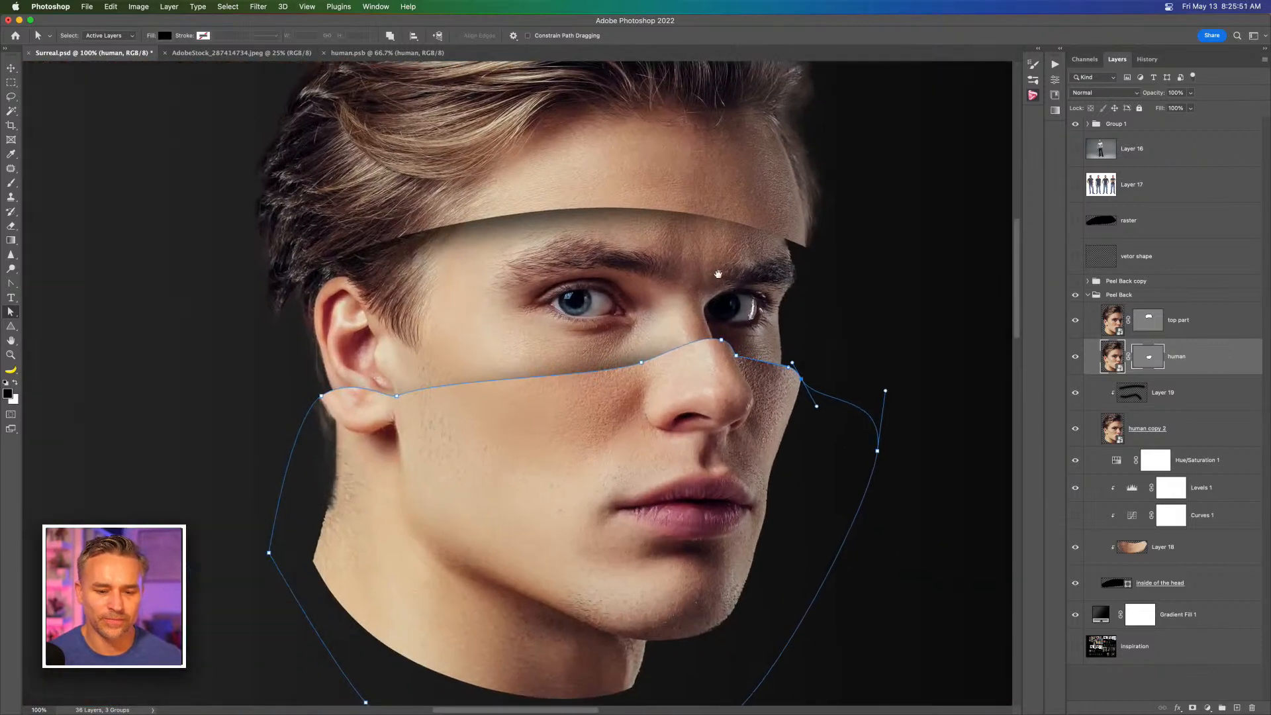
left_click(1202, 402)
left_click(1201, 368)
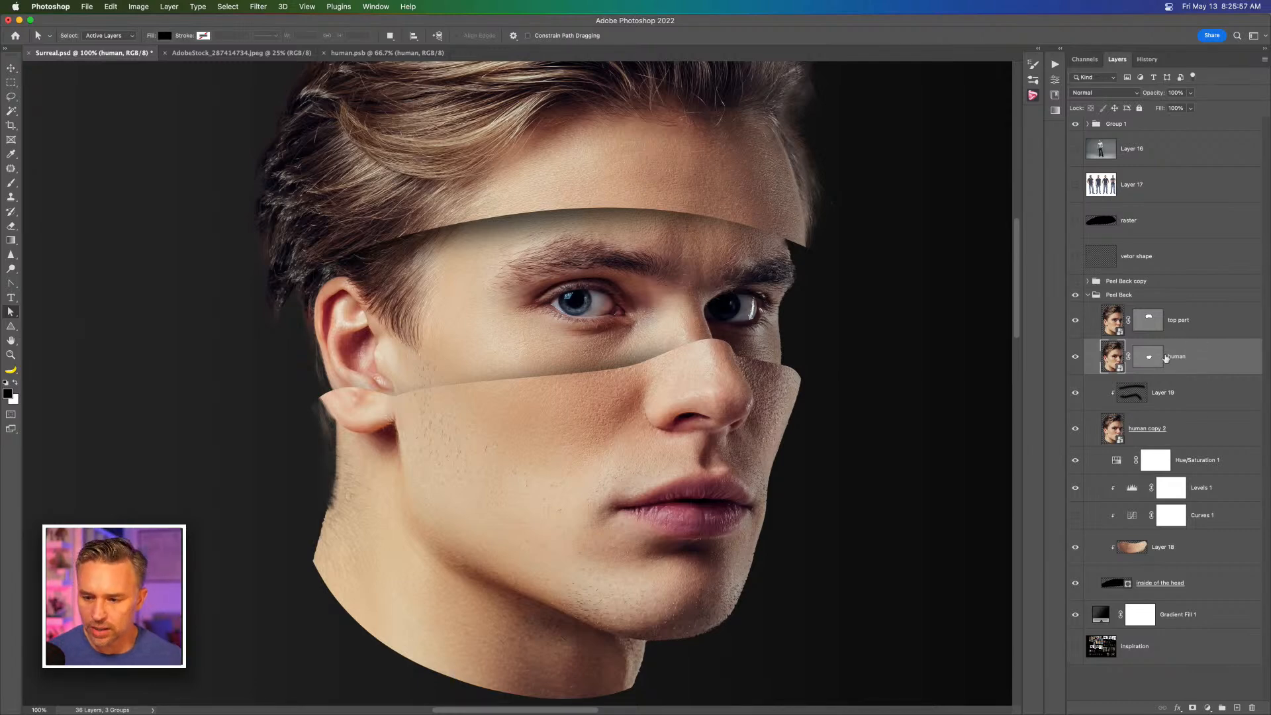
Step: Create a new empty layer directly above the human layer and clip it to that layer
key("super+plus")
key("super+plus")
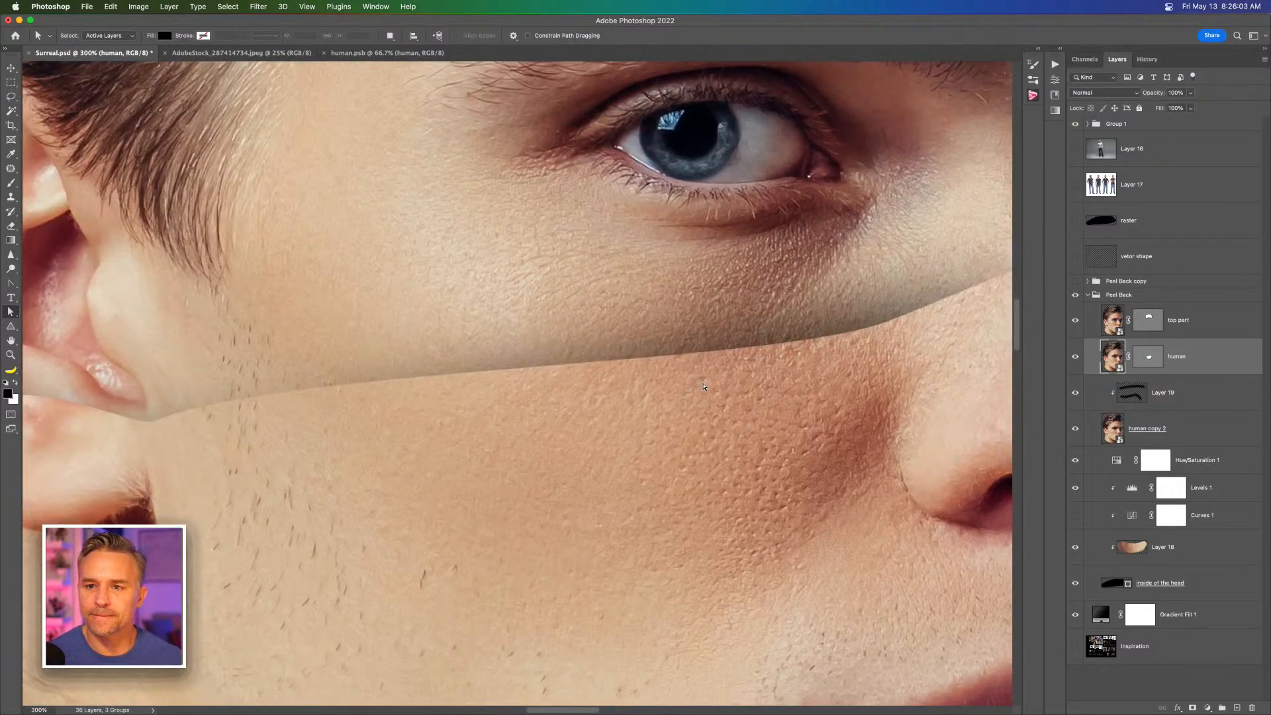
left_click(1236, 707)
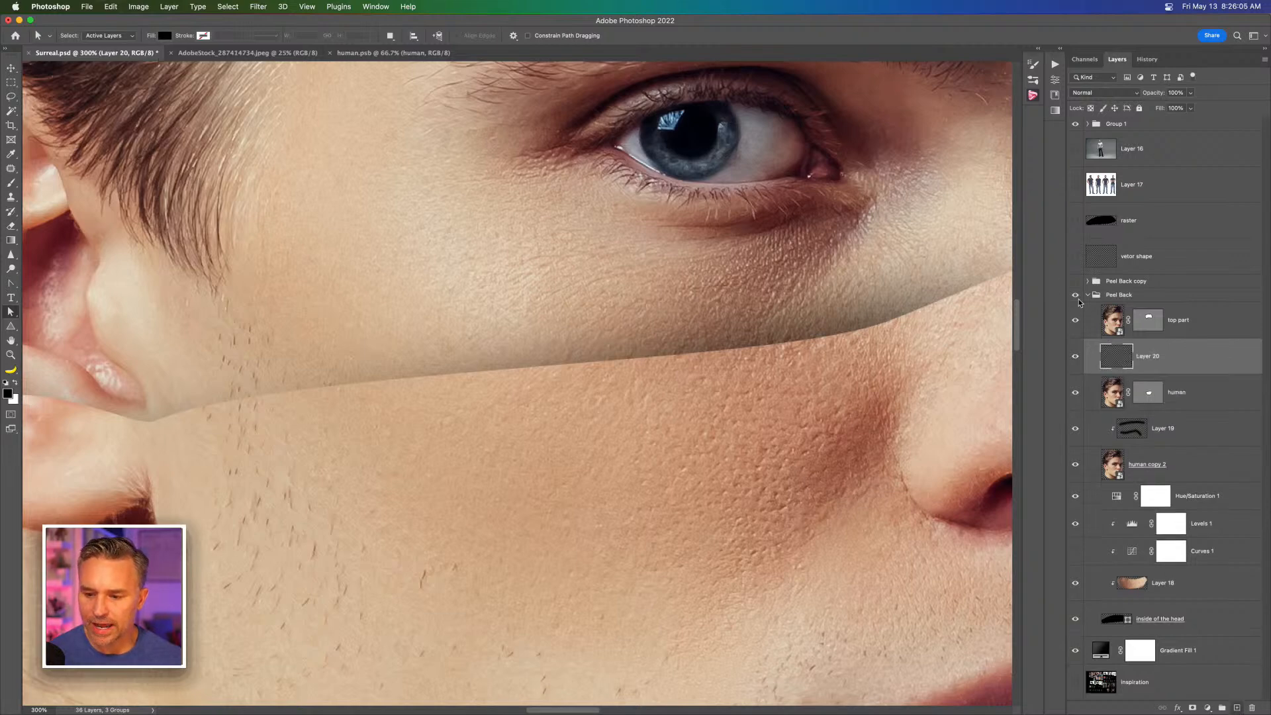
left_click(1195, 374, "alt")
Step: Rename the human layer as bottom part
left_click(1177, 394)
double_click(1177, 394)
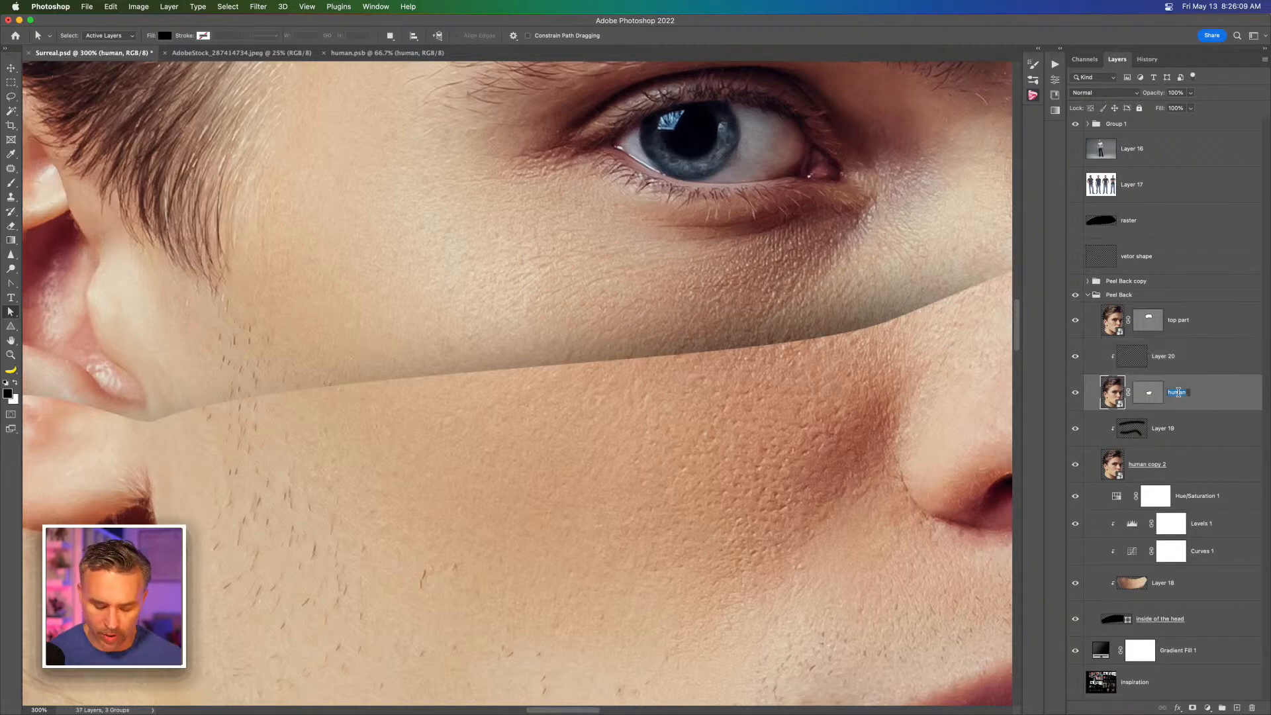
type("bottom part")
key("Return")
Step: Switch the Brush to white, try a highlight stroke on Layer 20 along the cheek's cut edge, and undo it
left_click(1181, 359)
key("b")
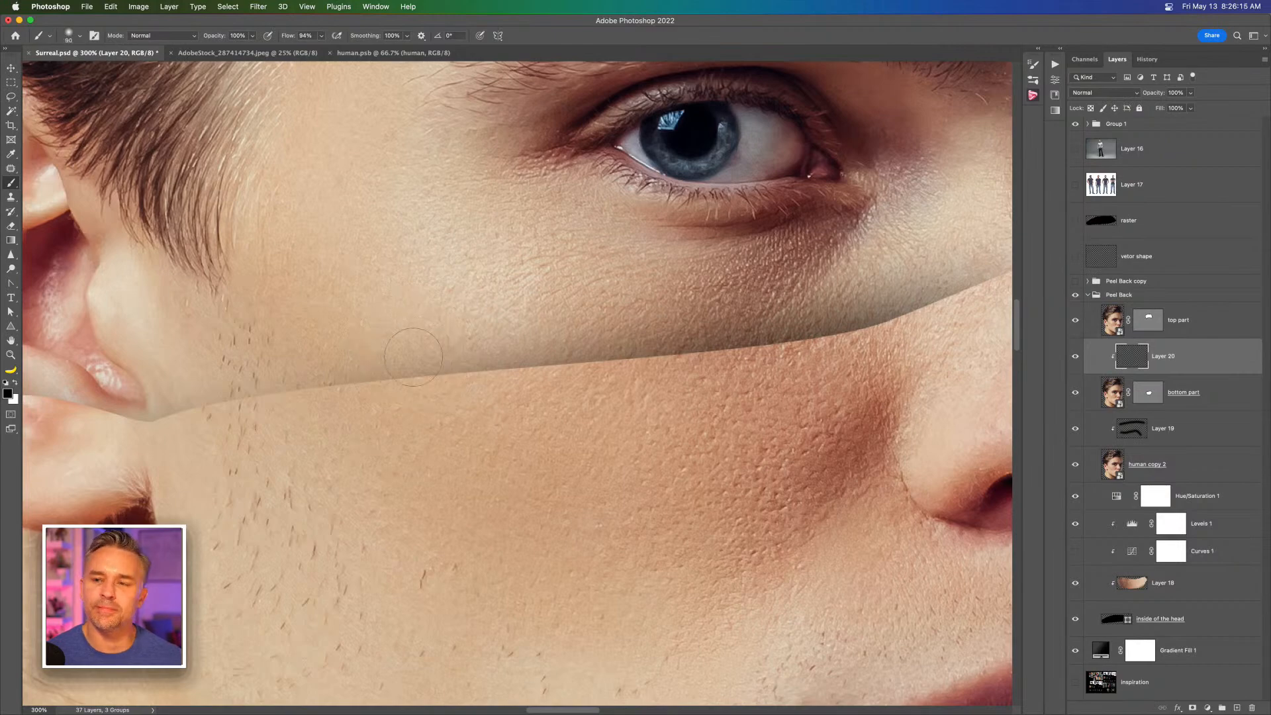
left_click(14, 384)
left_click_drag(575, 374, 386, 393)
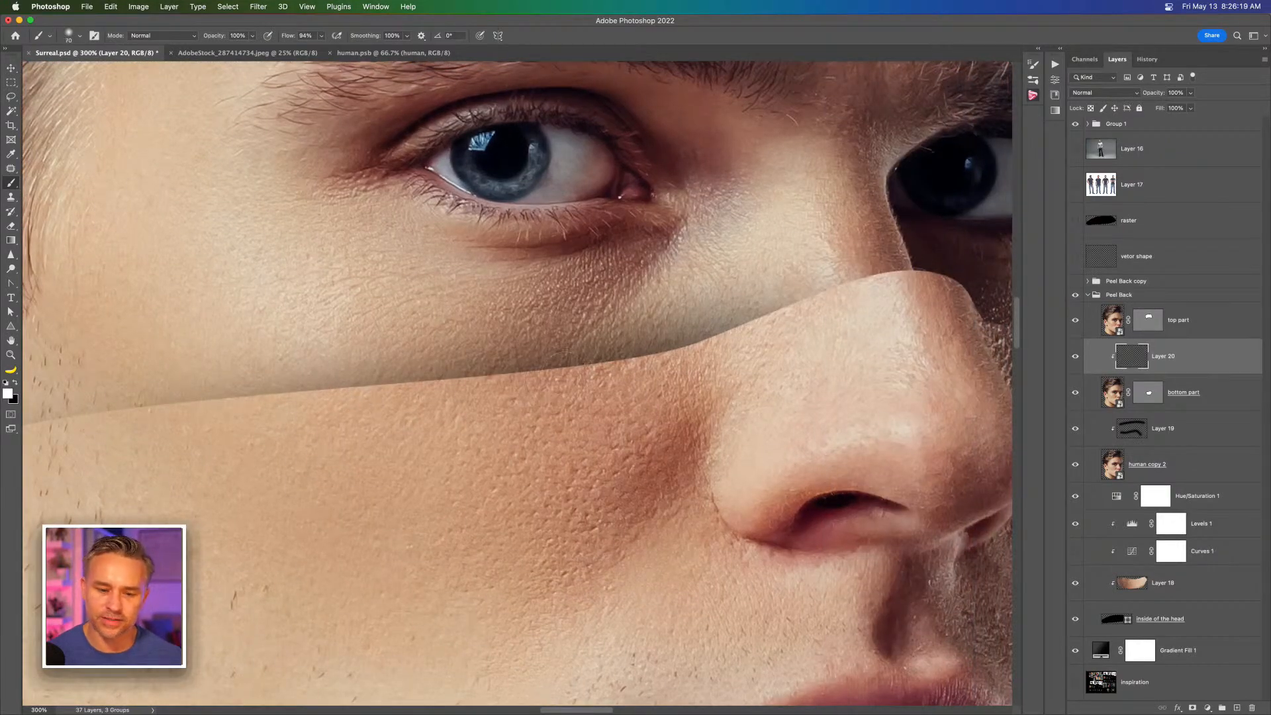
left_click_drag(489, 399, 633, 361)
key("super+z")
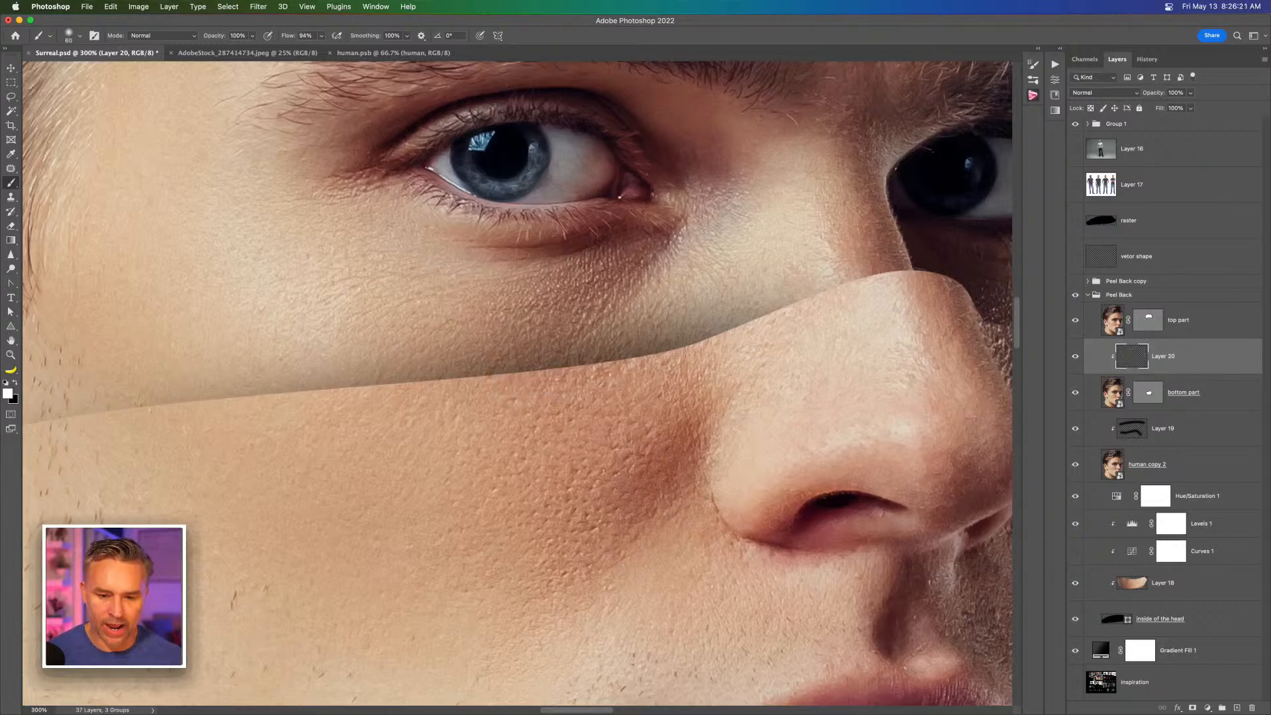
Step: Set the brush flow to 6% and paint a faint white highlight on Layer 20 along the cut edge at the nose
left_click_drag(289, 35, 254, 38)
type("6")
key("Return")
key("super+1")
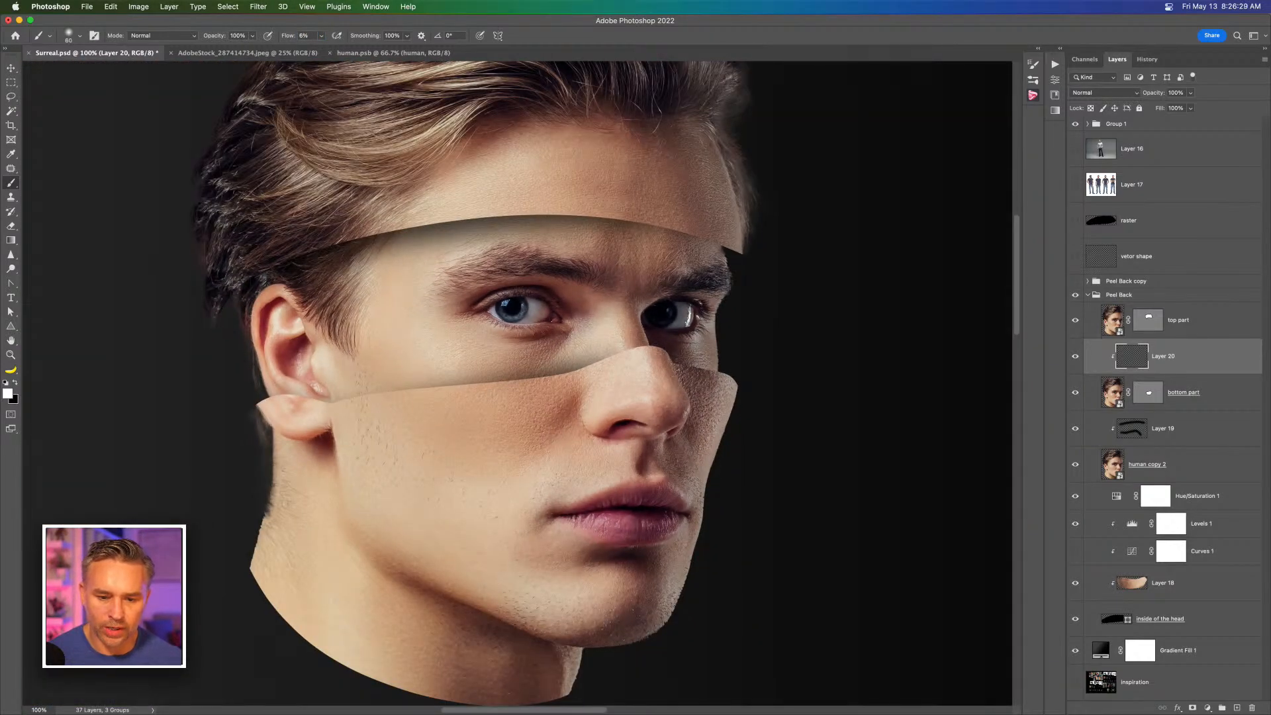
left_click_drag(623, 355, 649, 351)
Step: Set the brush flow to 16%, try a white highlight stroke on Layer 20 along the cheek's cut edge, and undo it
key("shift+1")
key("shift+6")
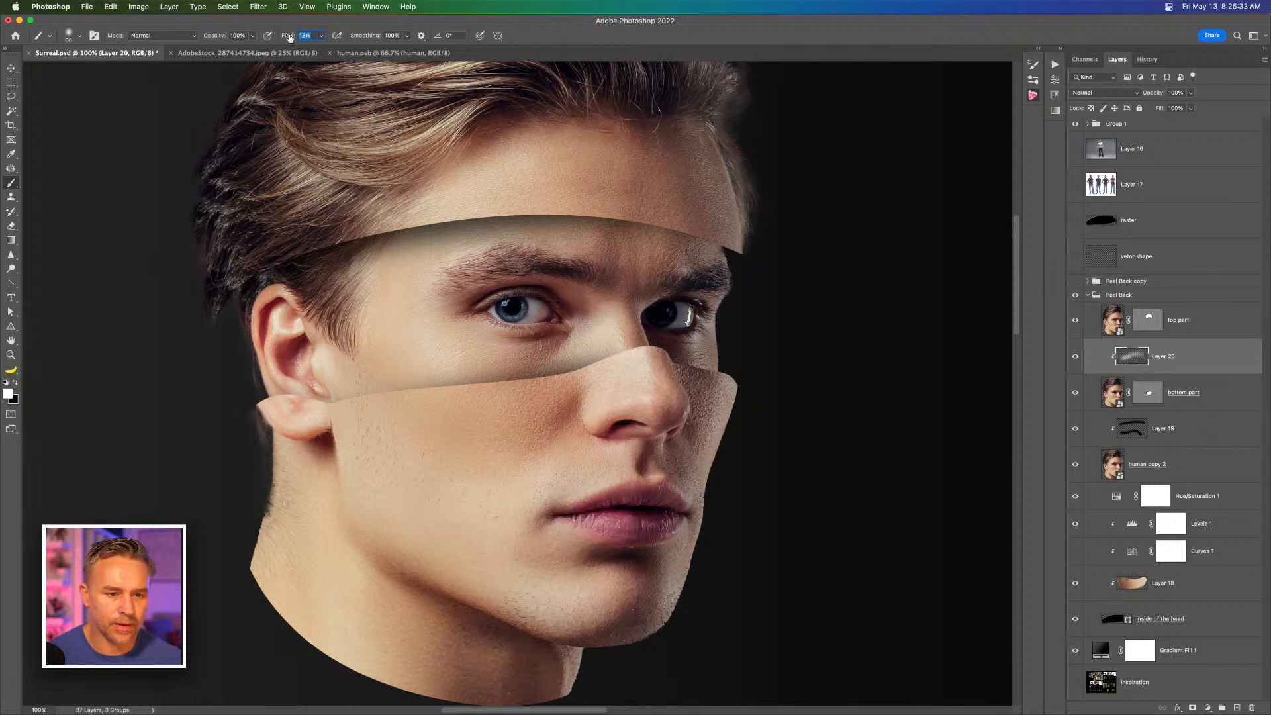
scroll(633, 361, "down", 1)
left_click_drag(636, 340, 417, 383)
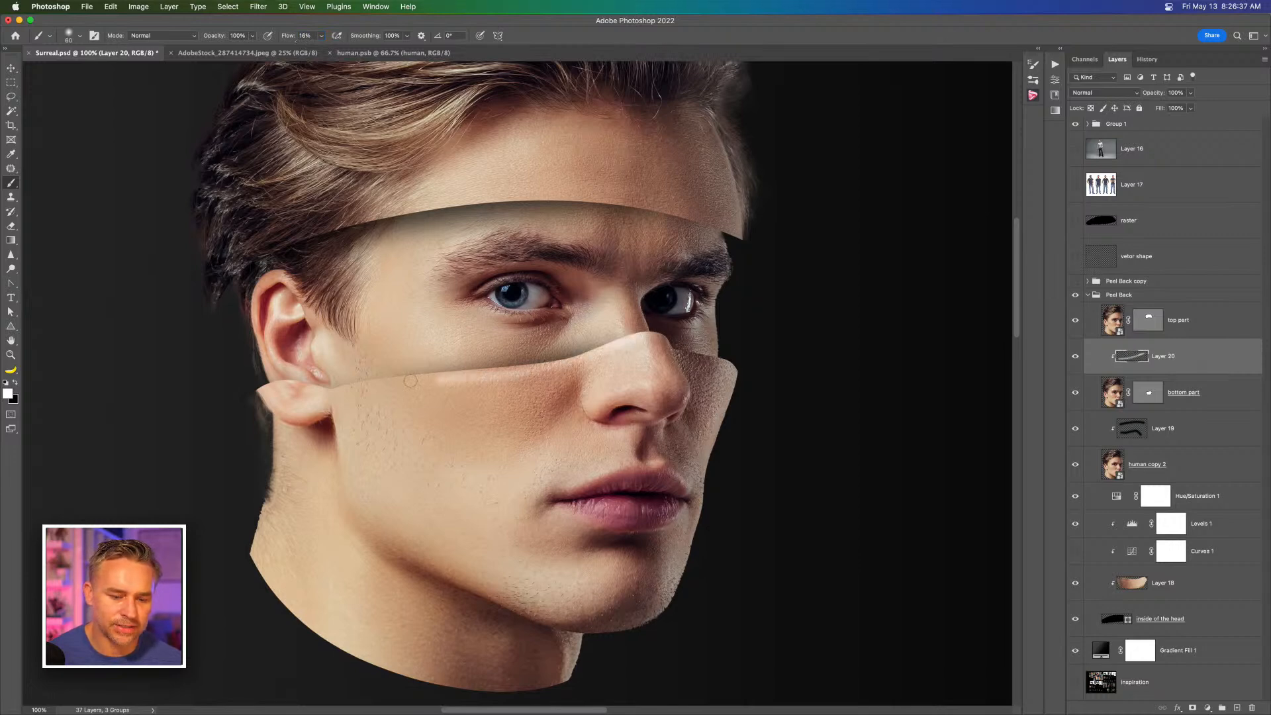
key("ctrl+z")
Step: Shrink the brush, set its smoothing to 0%, and try highlight strokes from the nose along the cheek's cut edge, undoing the last one
key("bracketleft")
key("bracketleft")
left_click_drag(649, 336, 551, 364)
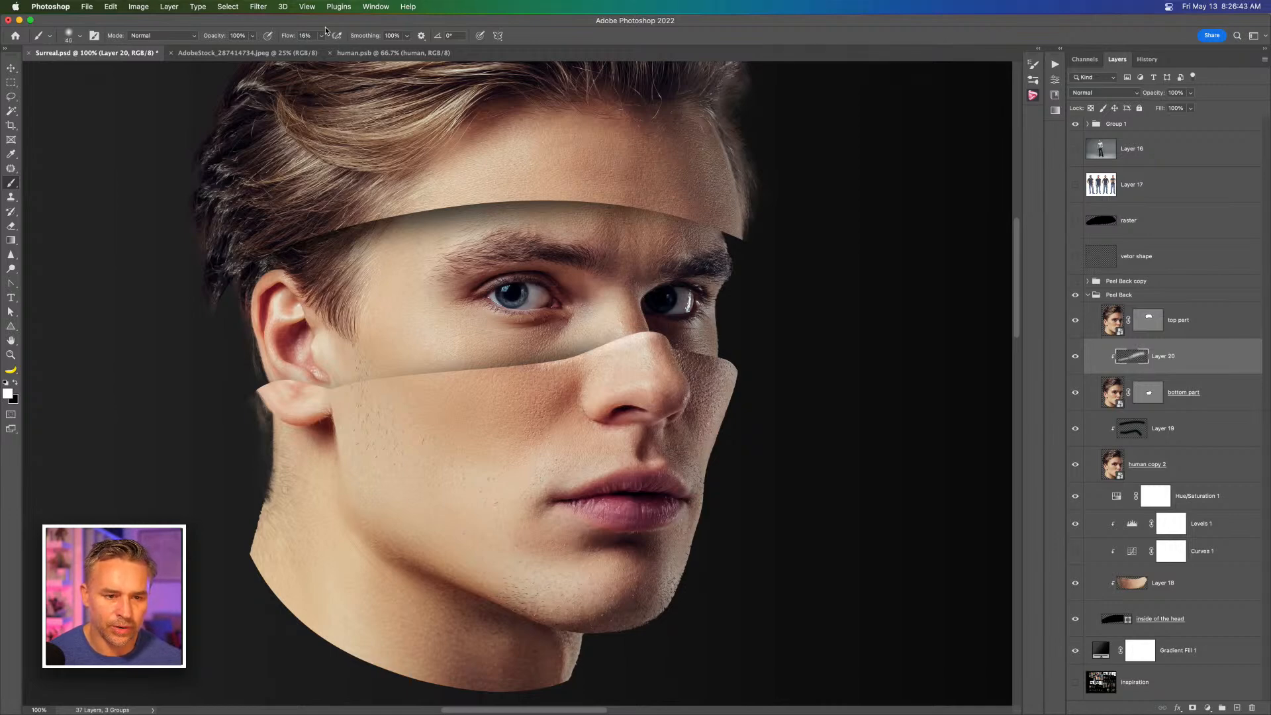
left_click_drag(369, 37, 322, 36)
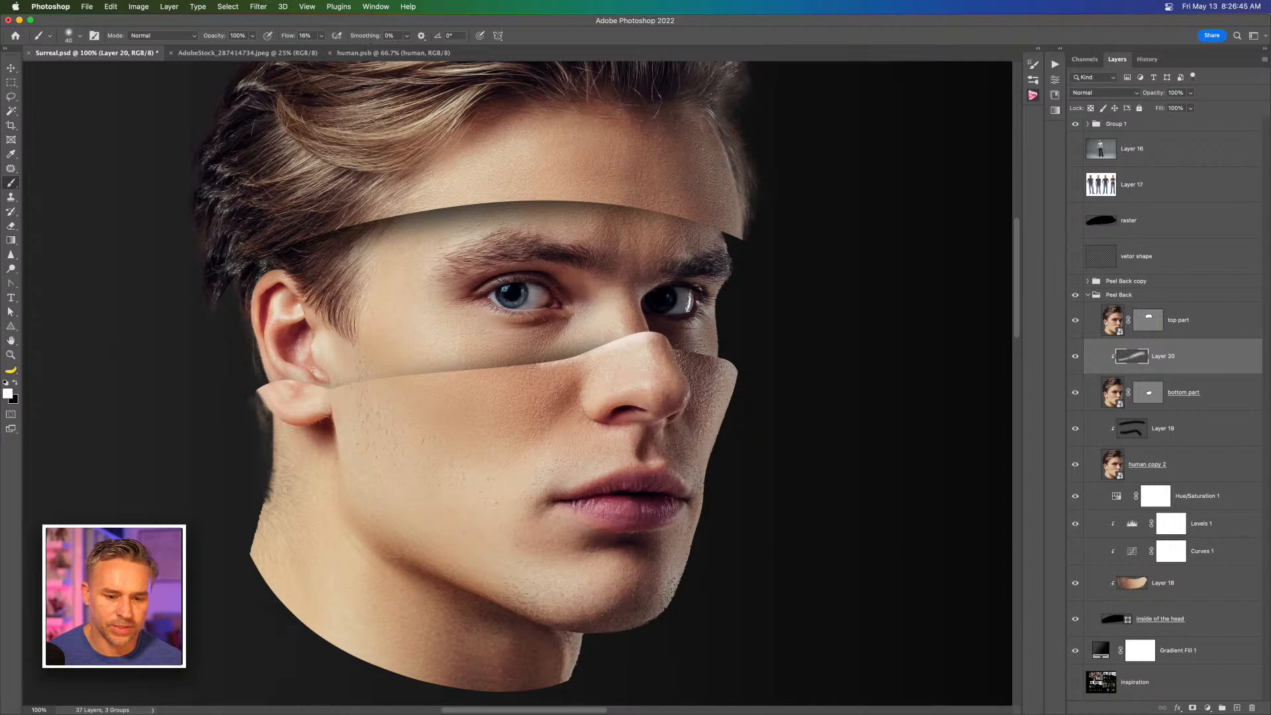
left_click_drag(534, 367, 365, 384)
key("super+z")
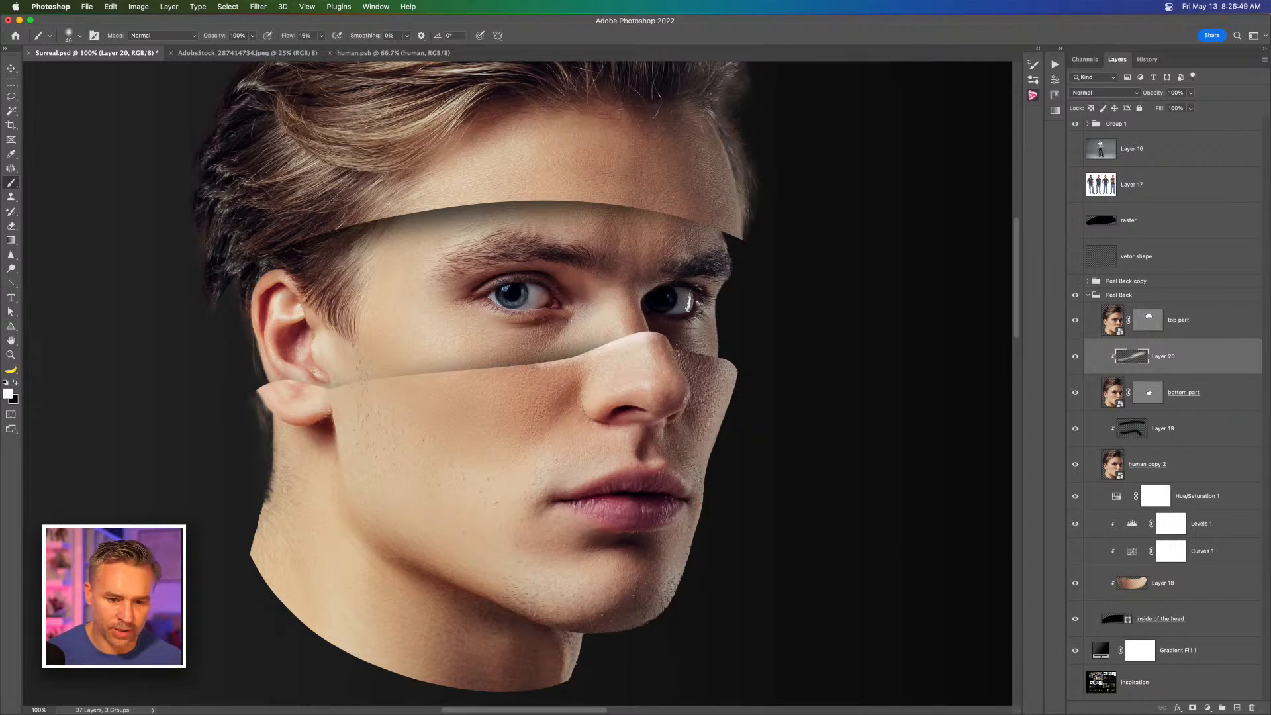
Step: Paint thin white highlights on Layer 20 along the cut edge from the cheek to the ear and beside the nose
key("super+equal")
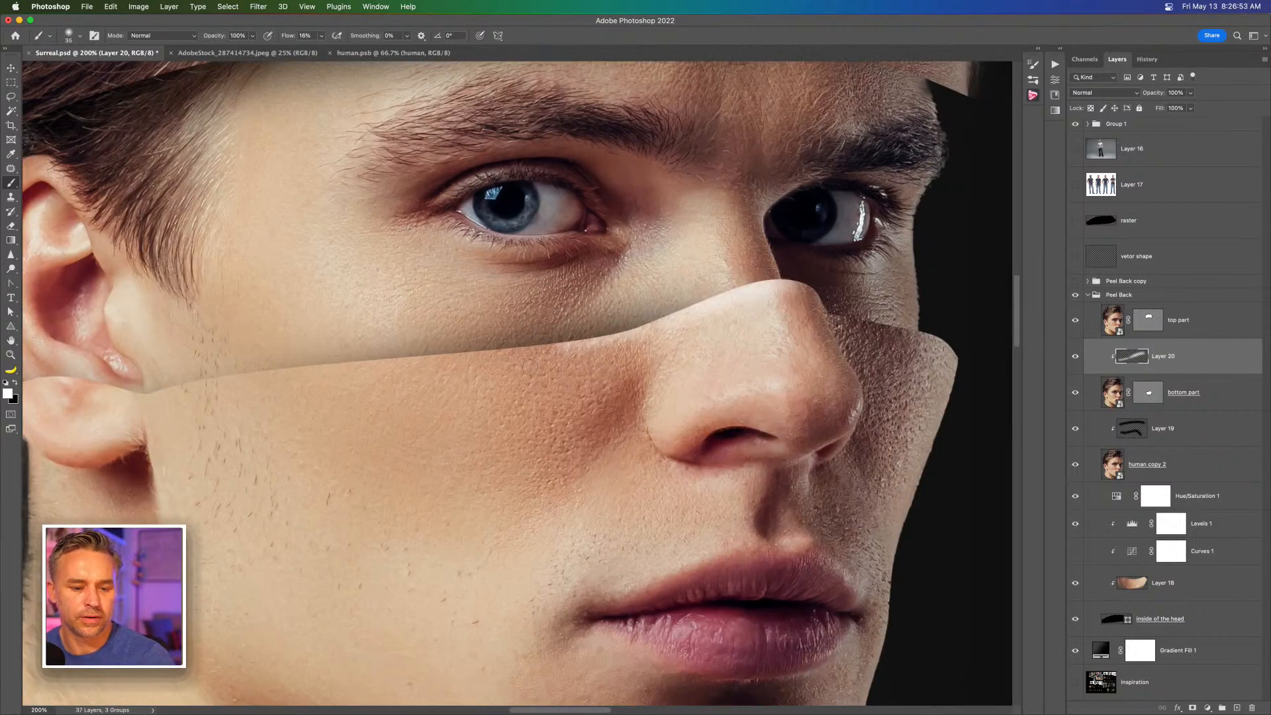
mouse_move(567, 345)
left_mouse_down()
mouse_move(297, 369)
mouse_move(103, 404)
mouse_move(337, 402)
mouse_move(213, 383)
left_mouse_up()
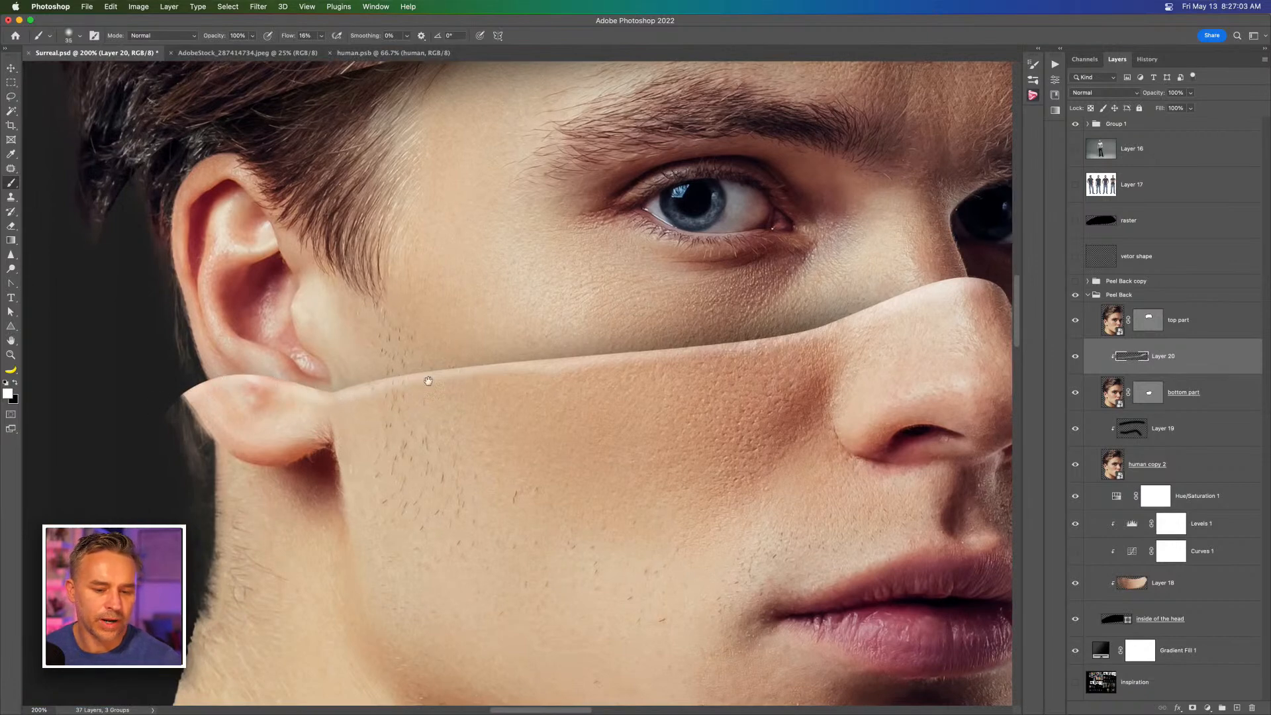
left_click_drag(462, 371, 240, 391)
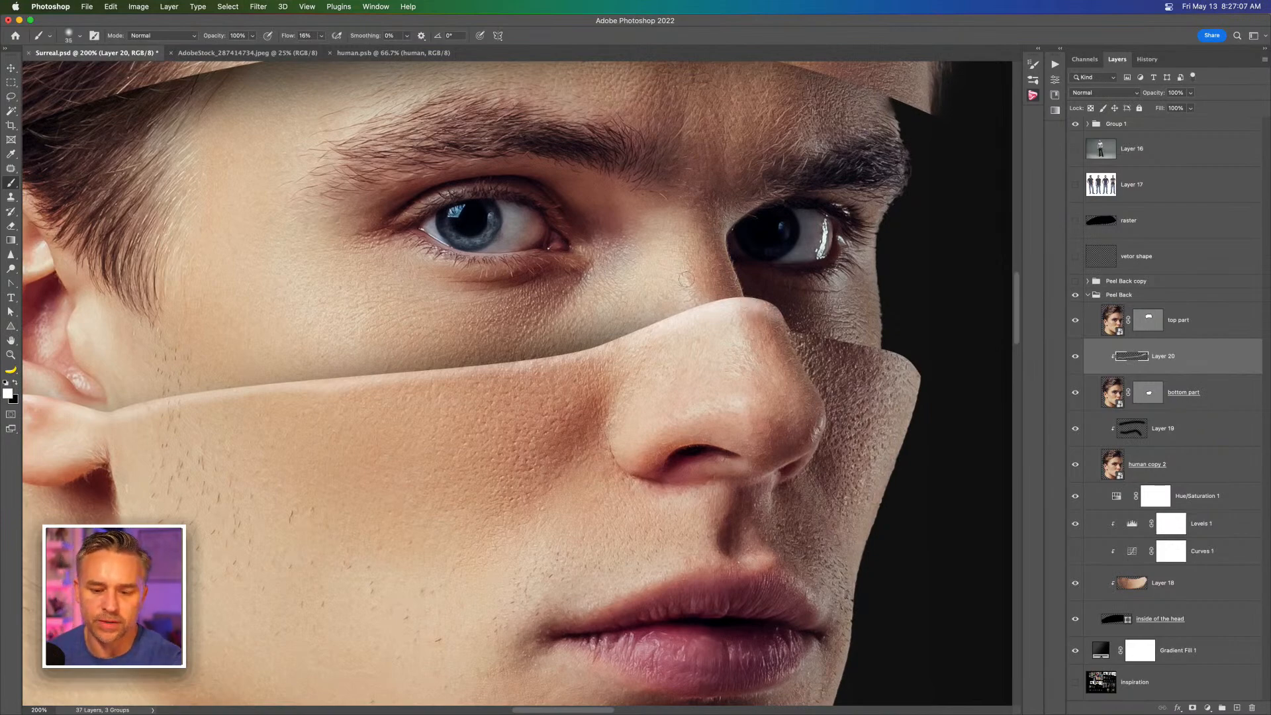
mouse_move(806, 339)
left_mouse_down()
mouse_move(919, 372)
mouse_move(819, 343)
left_mouse_up()
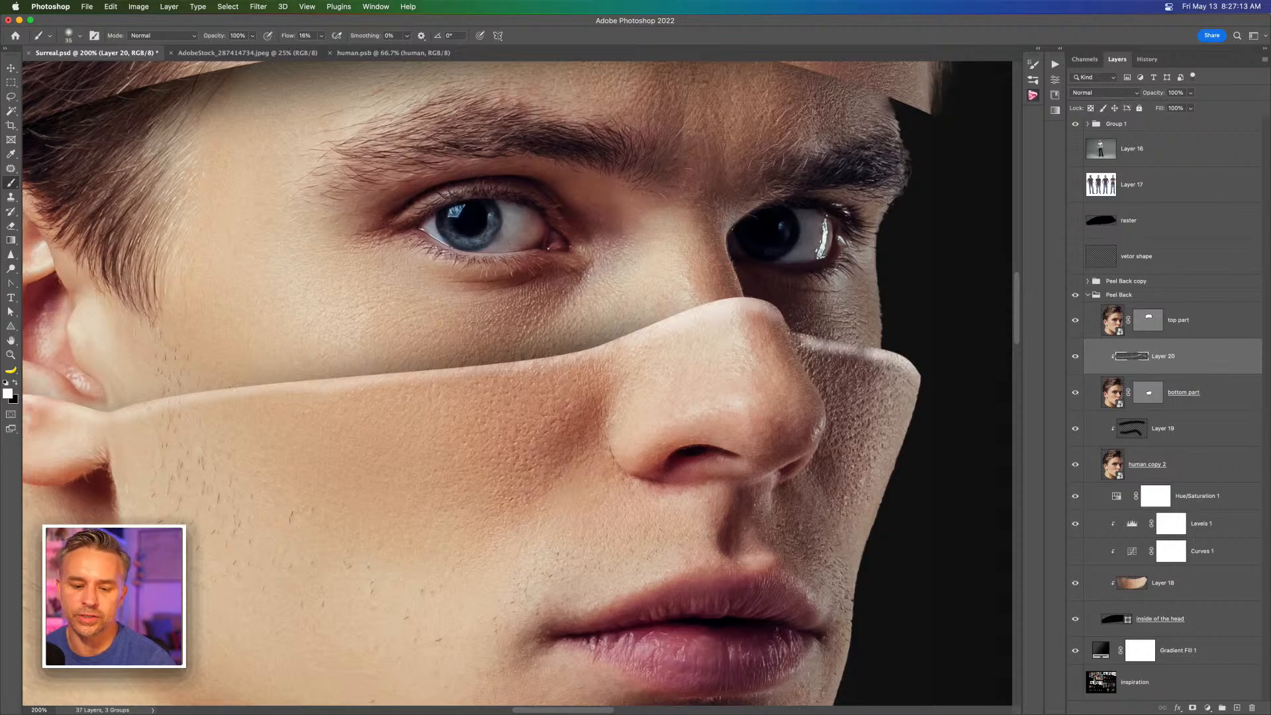
Step: Build up the white highlight along the near cheek's cut edge with repeated strokes between the nose and the ear
left_click_drag(384, 380, 494, 377)
key("]")
left_click_drag(346, 390, 580, 362)
left_click_drag(483, 376, 617, 355)
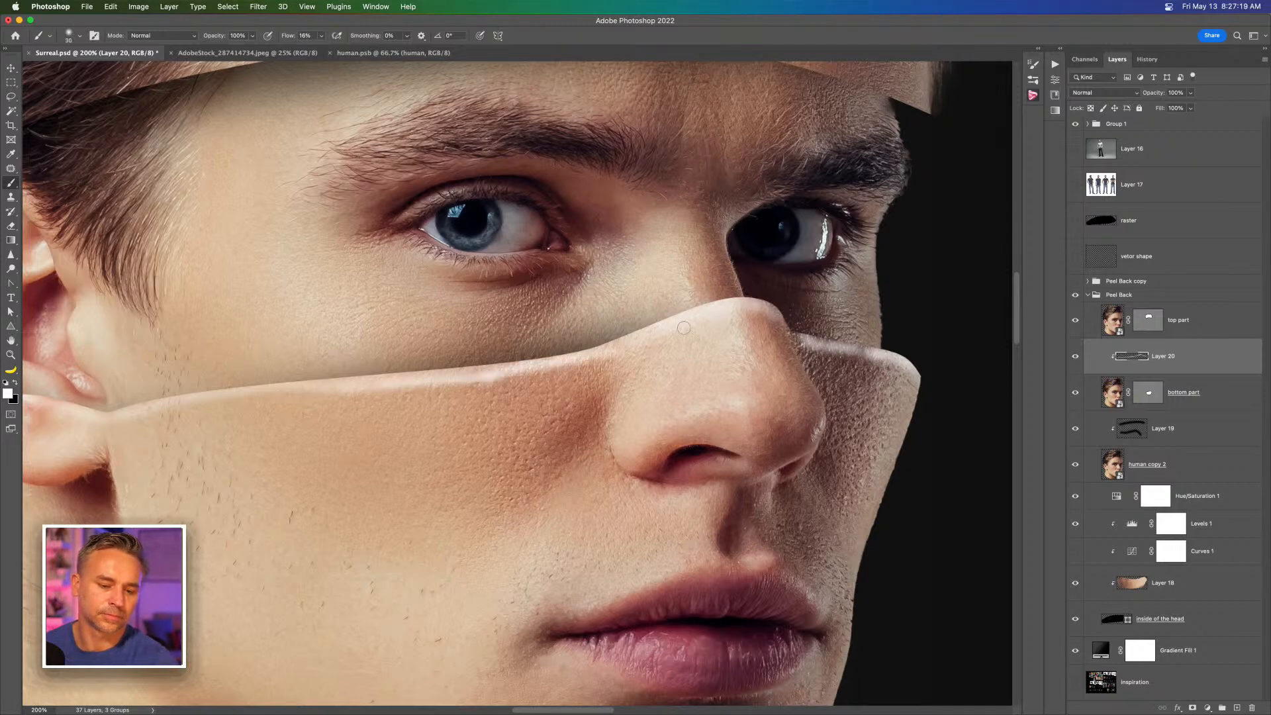
left_click_drag(350, 390, 258, 397)
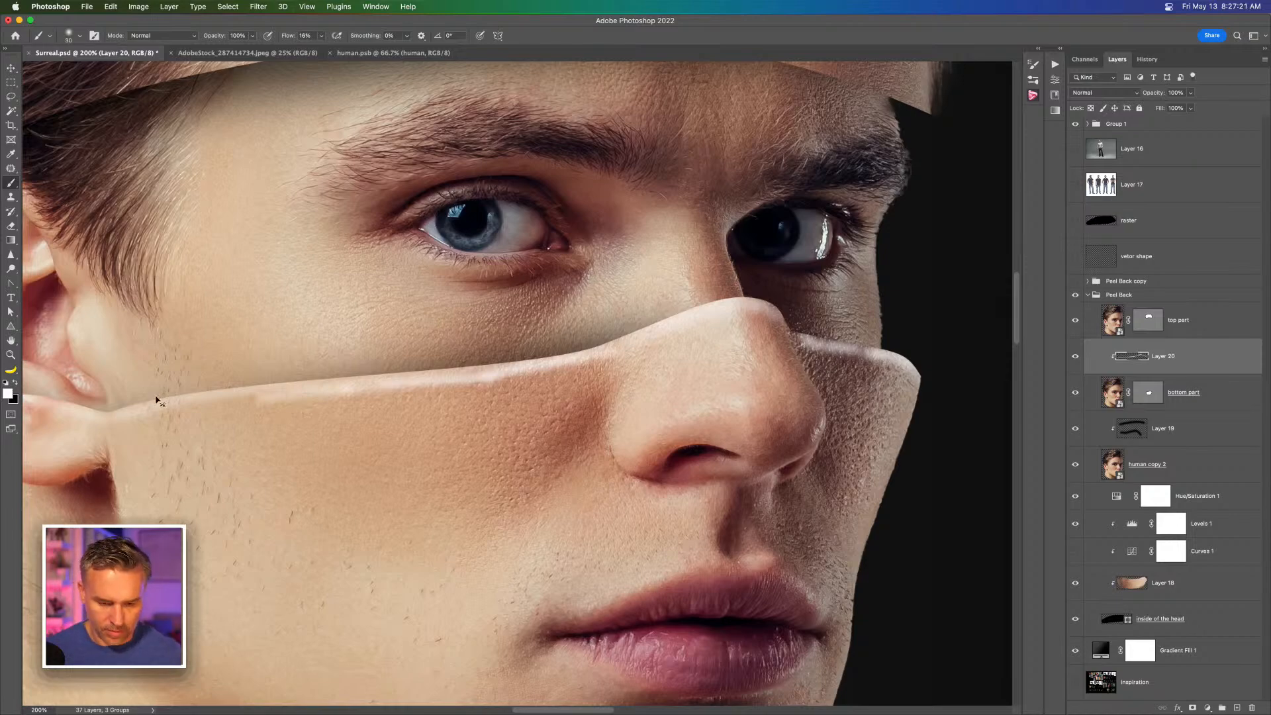
Step: Change the blend mode of Layer 20 to Overlay
key("super+minus")
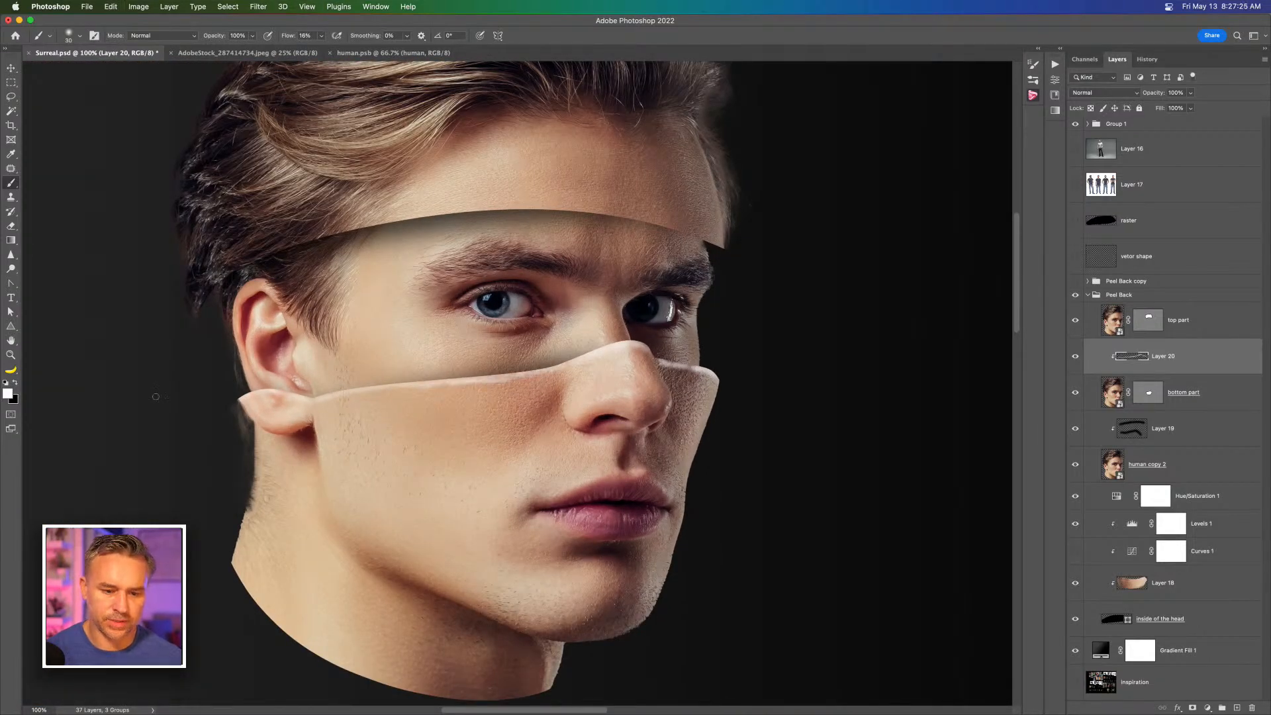
left_click(1124, 93)
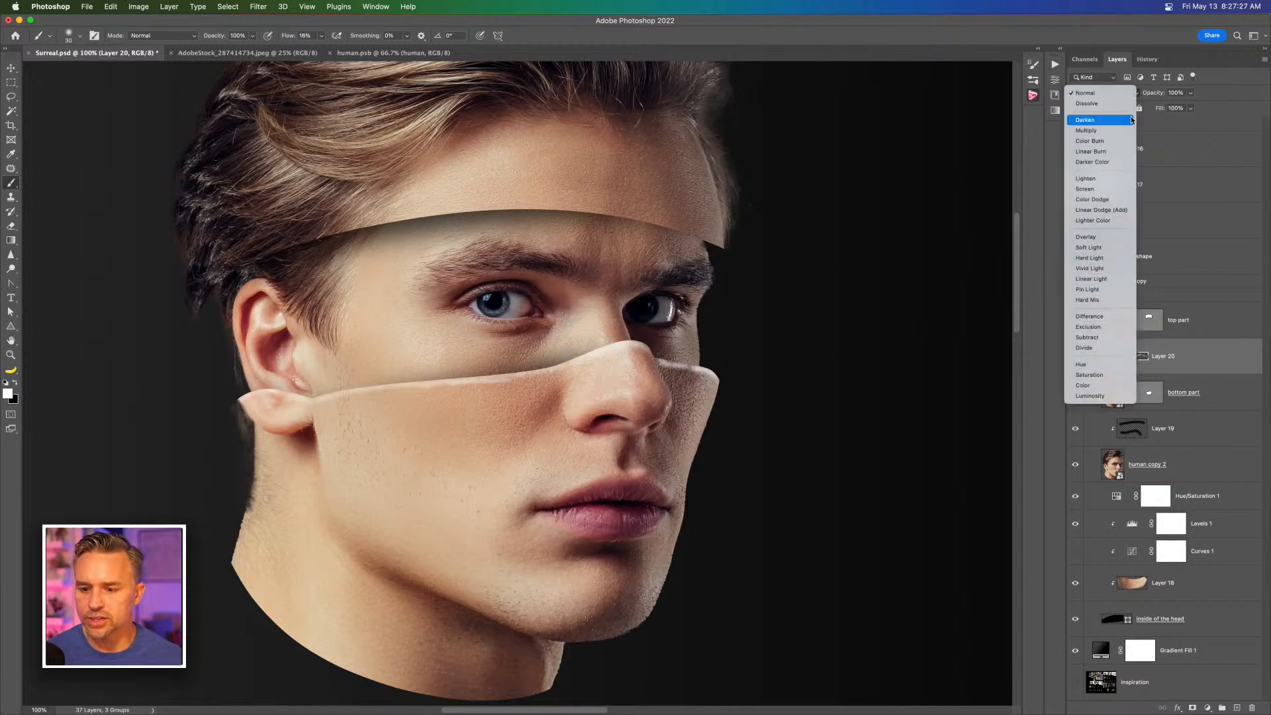
left_click(1116, 237)
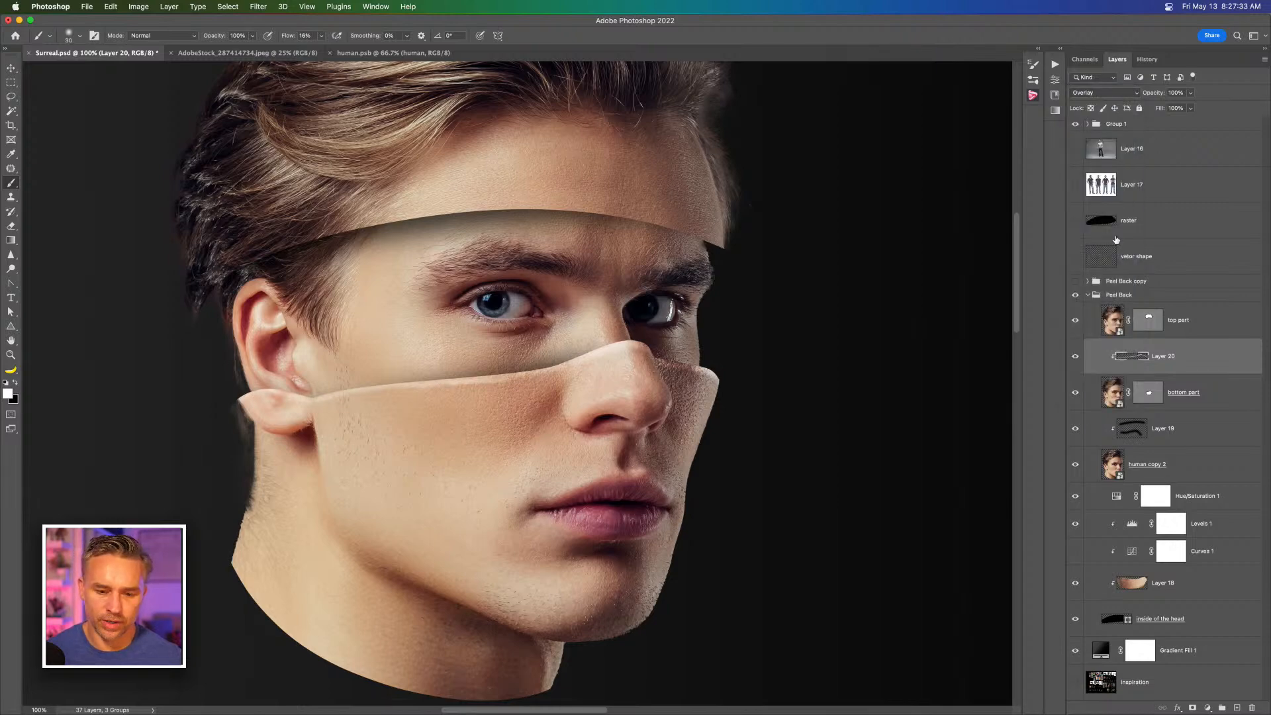
key("super+minus")
key("super+plus")
key("super+plus")
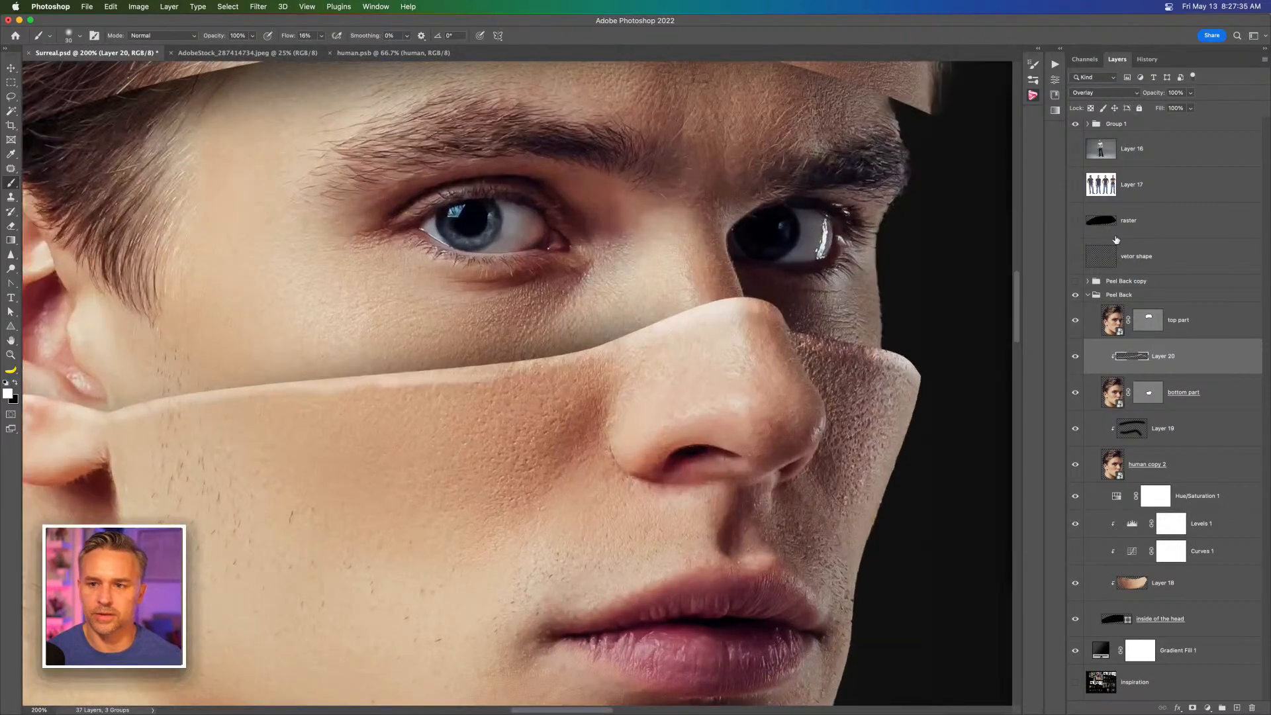
left_click_drag(360, 391, 389, 385)
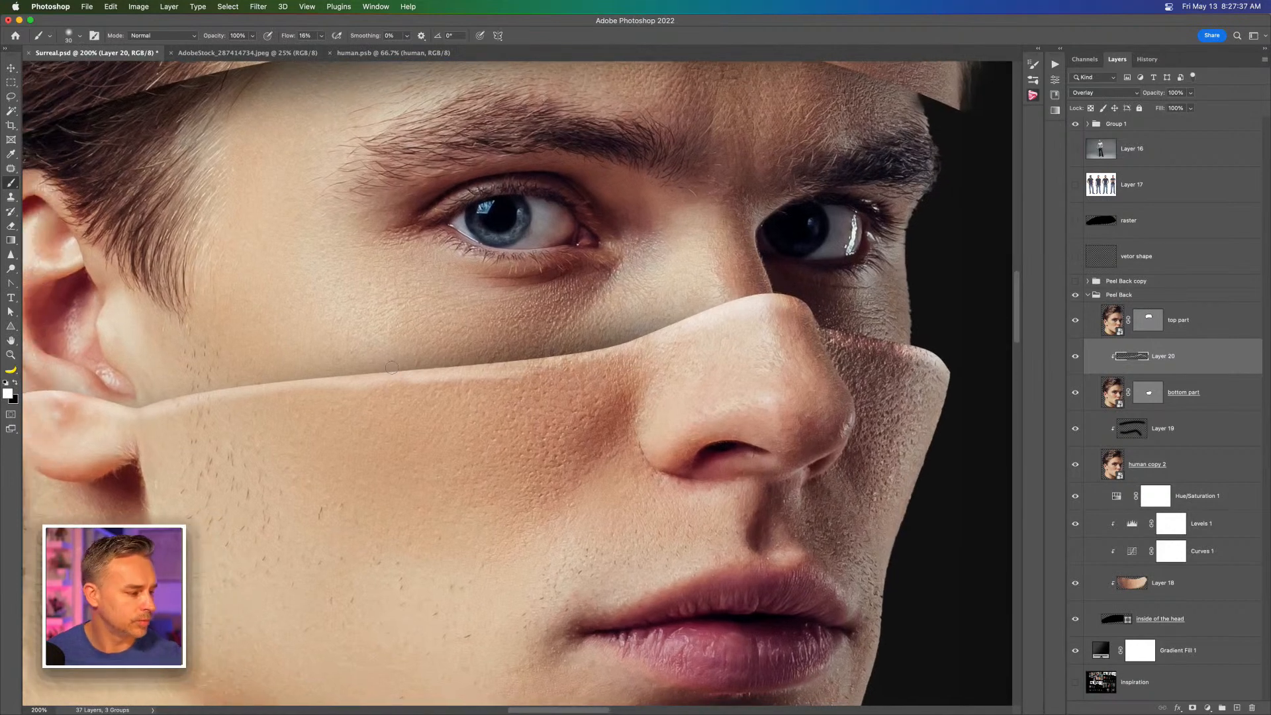
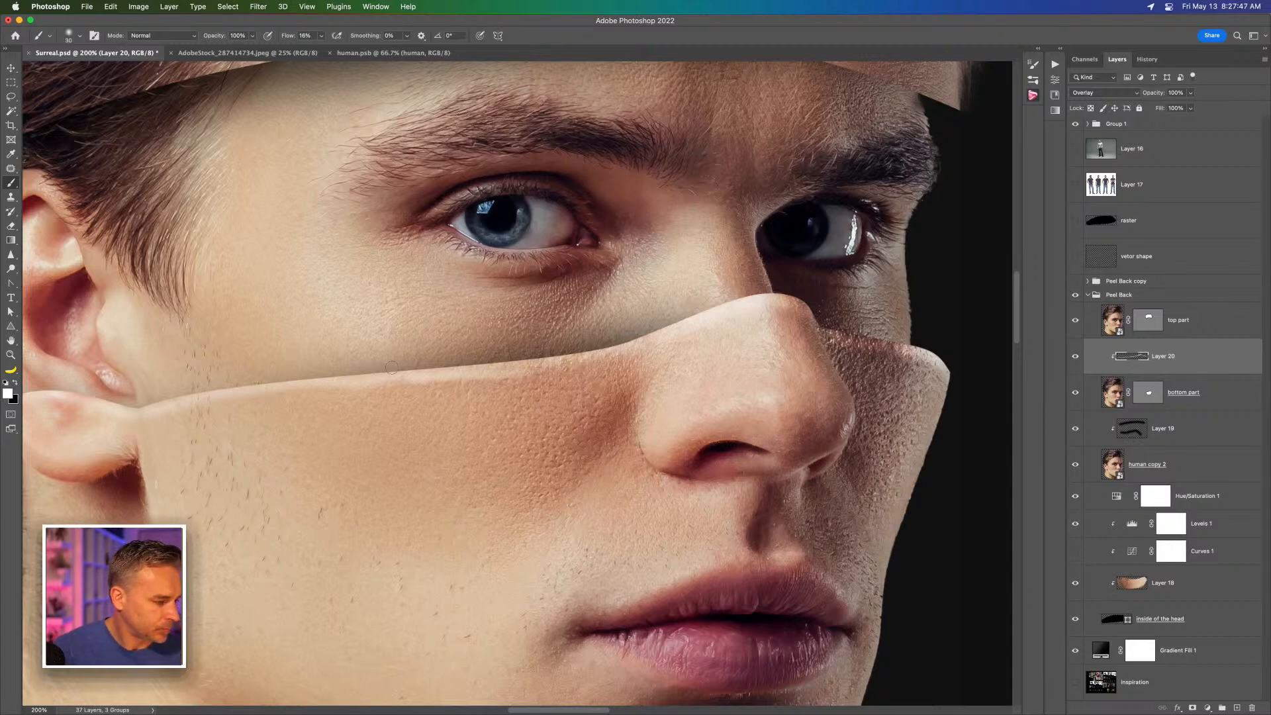
key("super+minus")
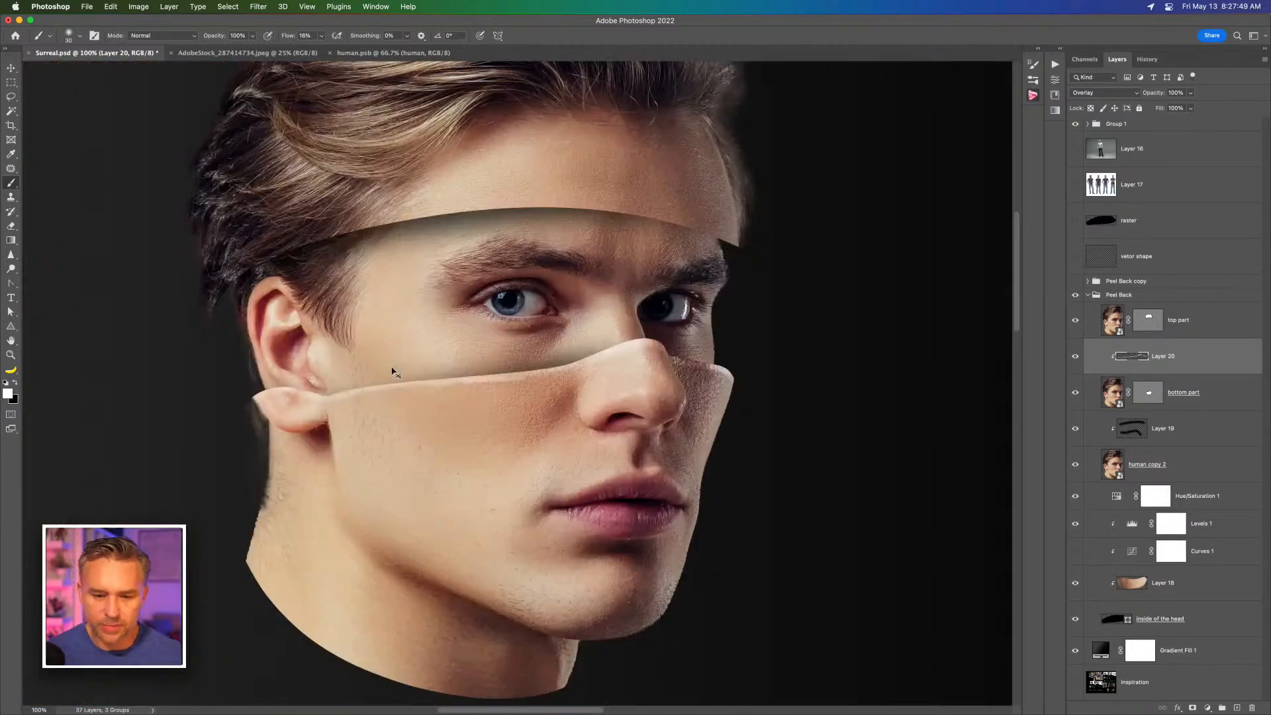
left_click_drag(388, 326, 437, 406)
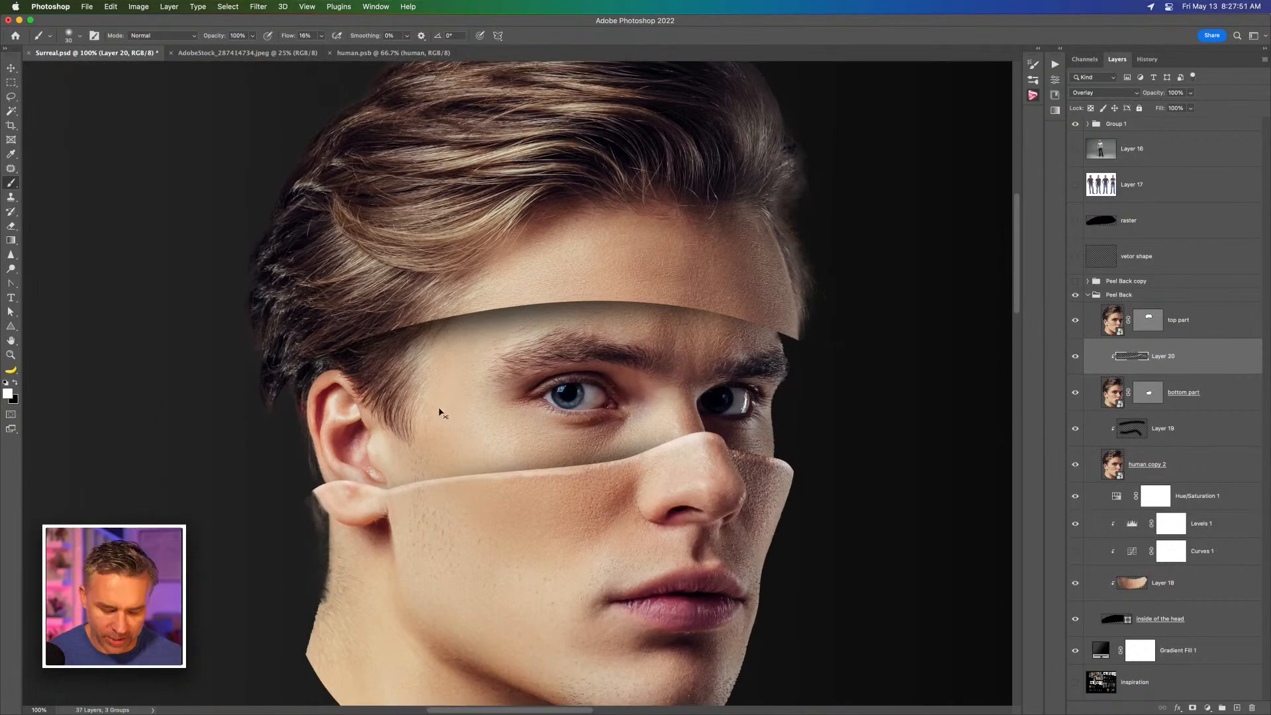
key("super+plus")
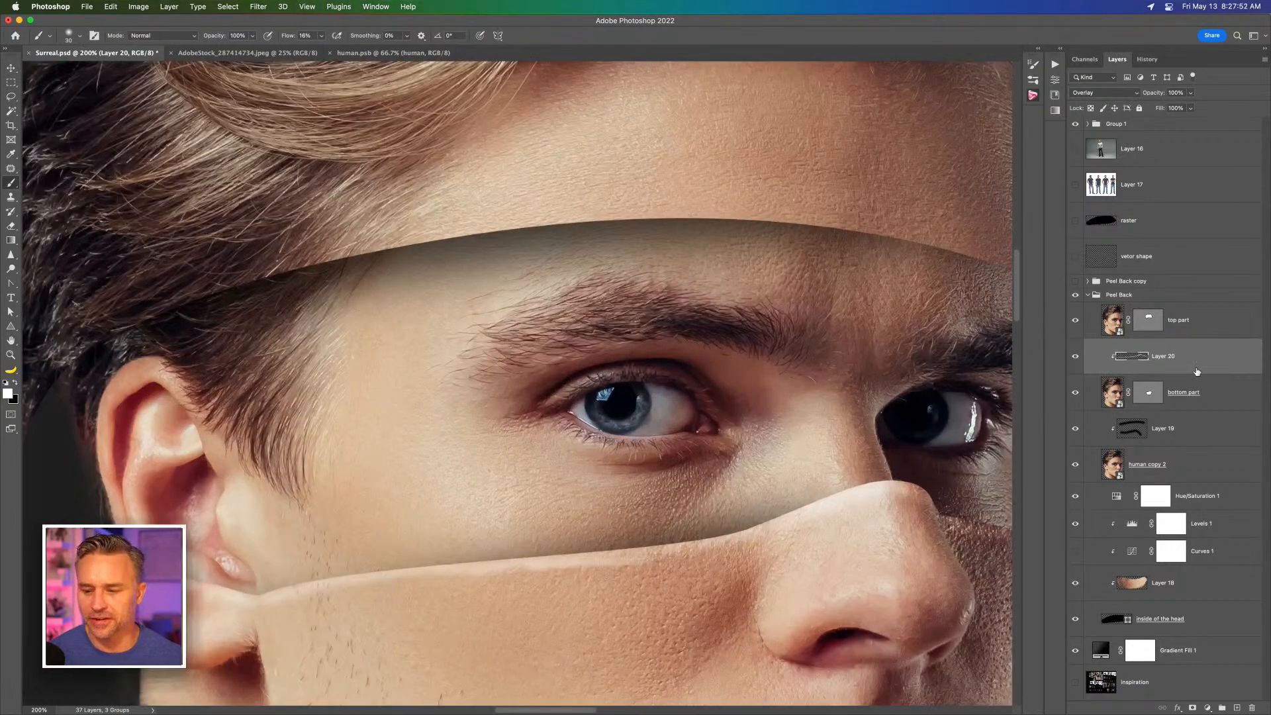
left_click(1192, 327)
key("super+minus")
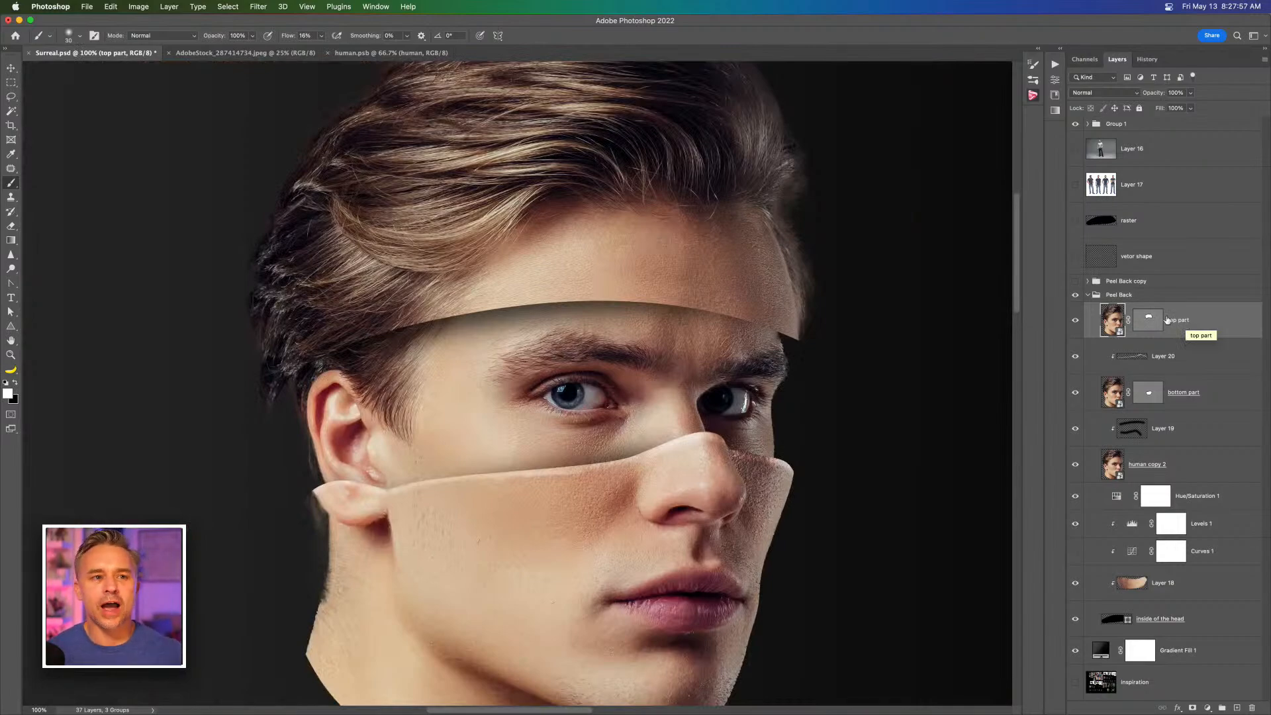
Step: Smooth out the highlight on Layer 20 along the cheek's cut edge using the Smudge Tool with a Soft Round brush
left_click(1155, 358)
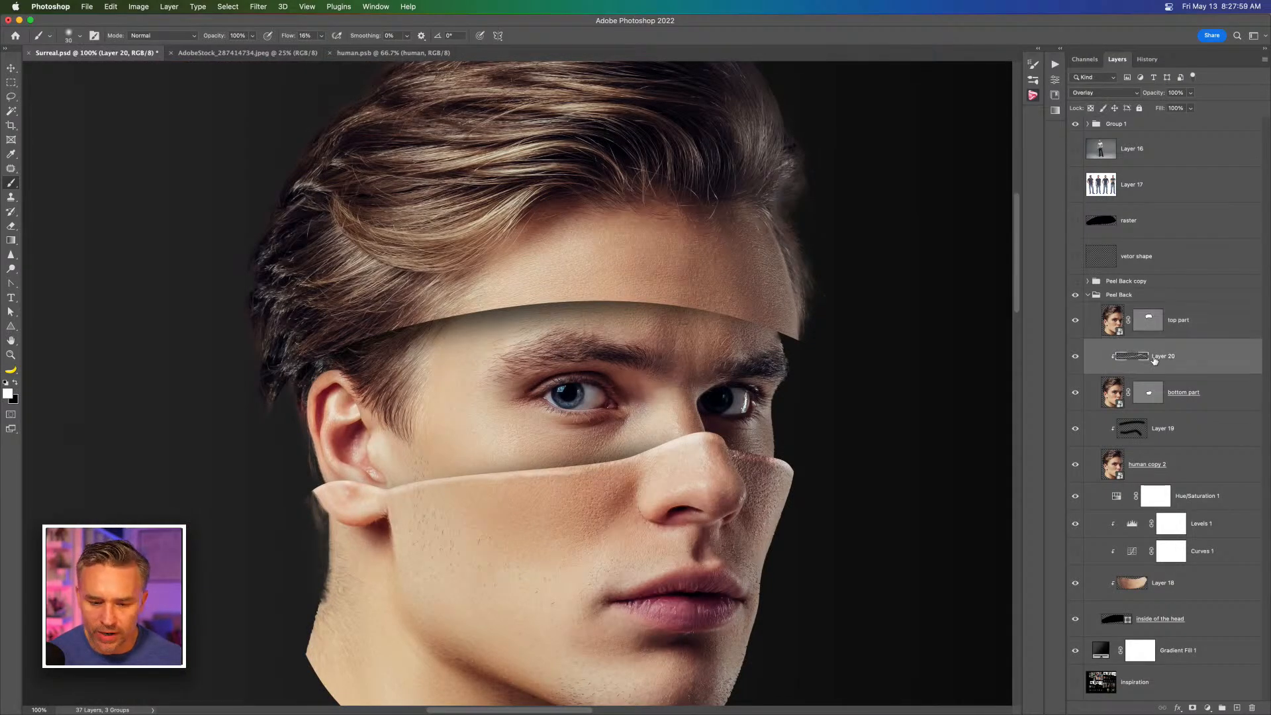
key("super+plus")
key("super+plus")
left_click_drag(638, 525, 670, 255)
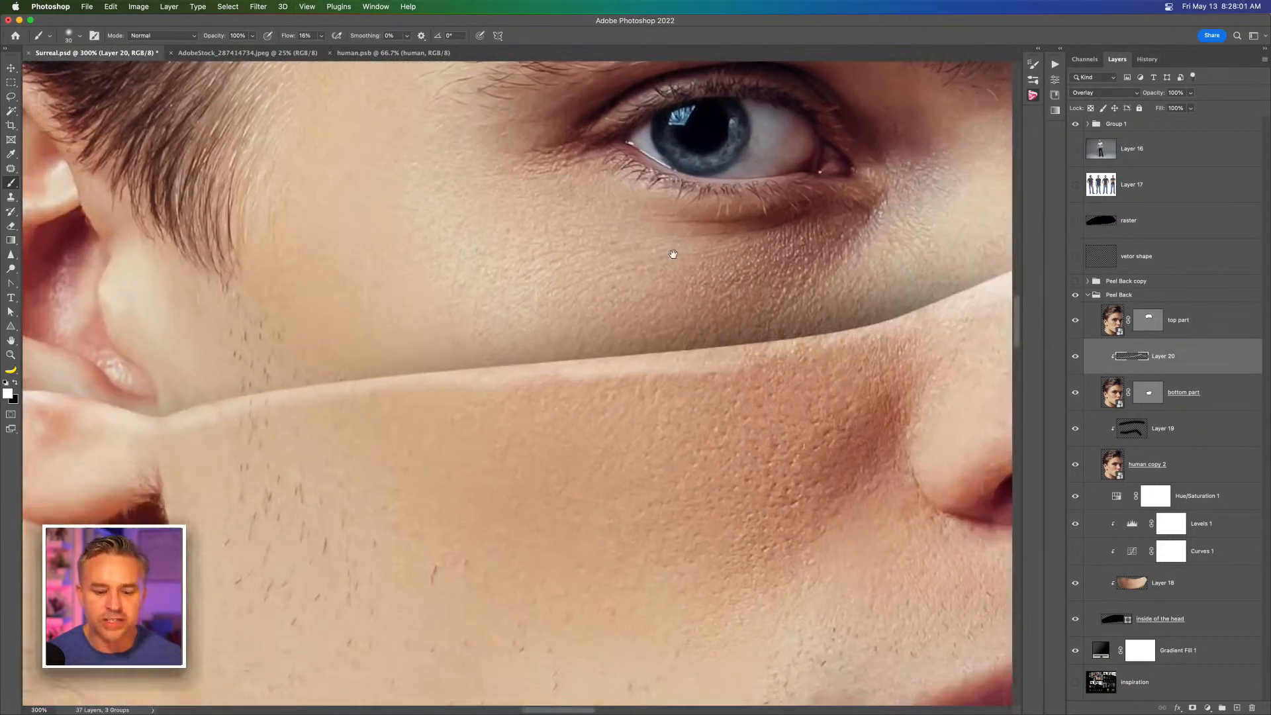
left_click(10, 268)
left_click(11, 256)
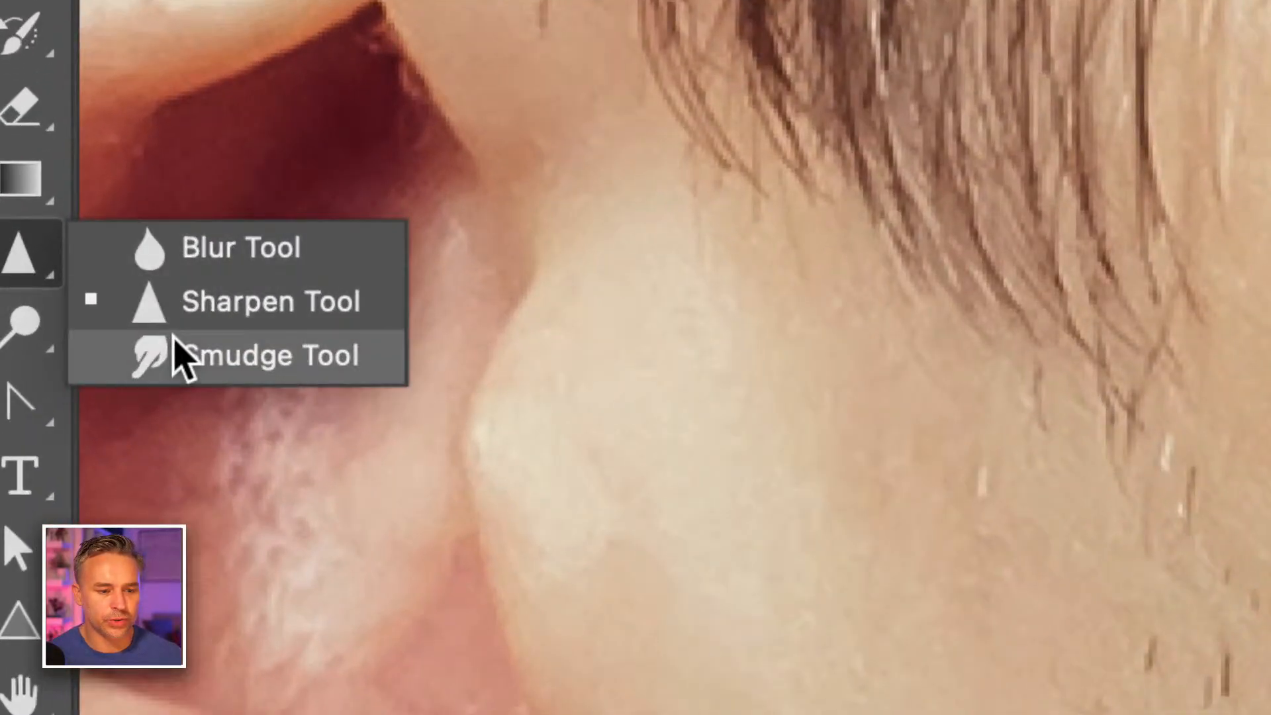
left_click(179, 358)
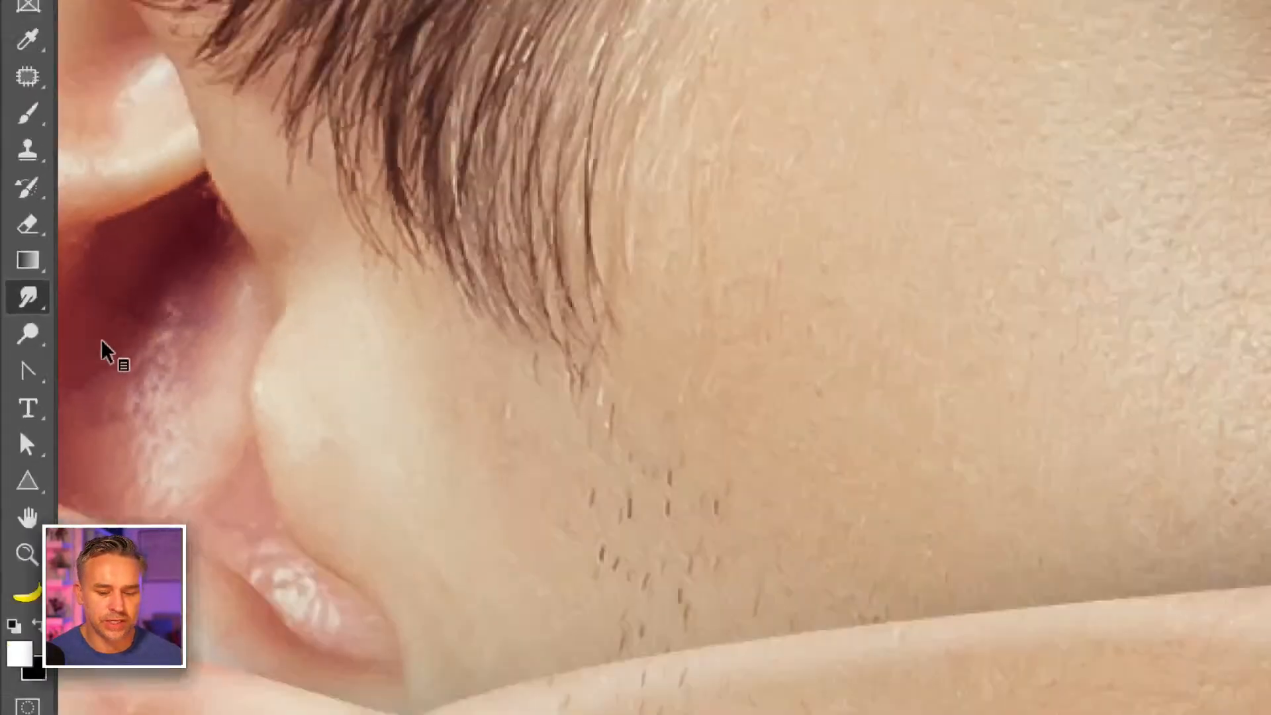
right_click(407, 190)
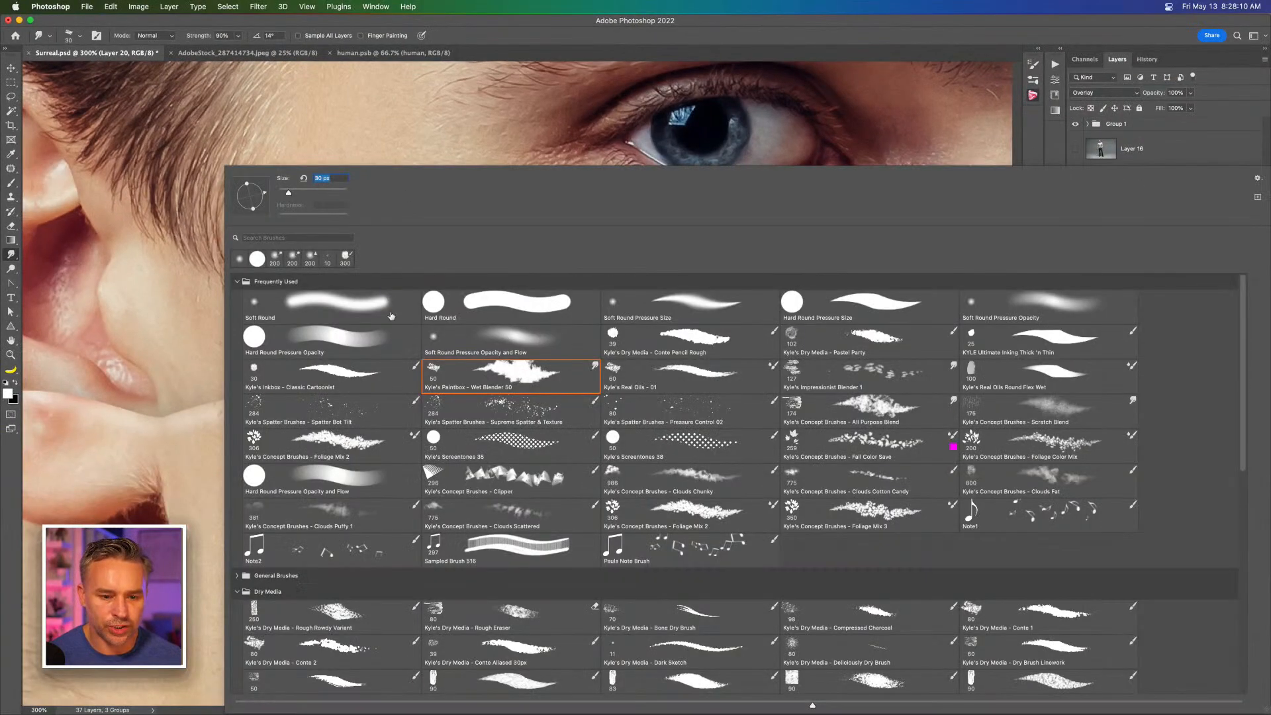
left_click(391, 316)
key("Return")
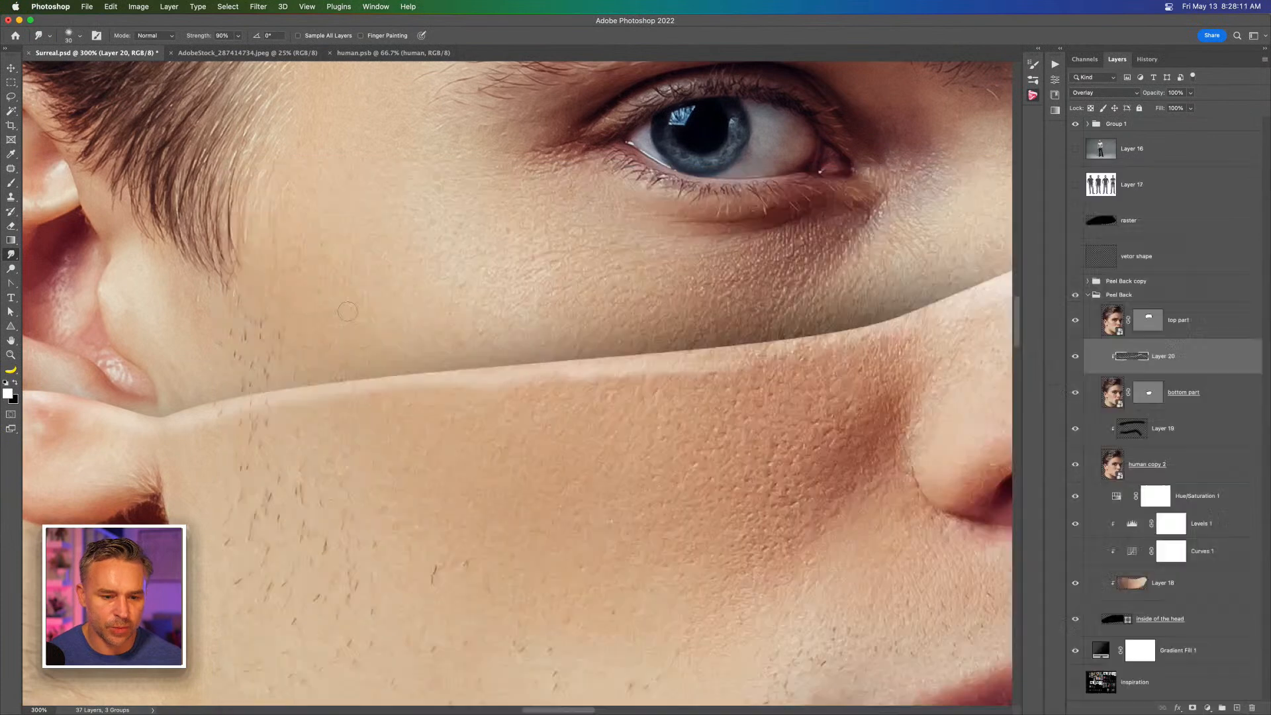
mouse_move(571, 387)
left_mouse_down()
mouse_move(460, 401)
mouse_move(829, 361)
left_mouse_up()
key("bracketright")
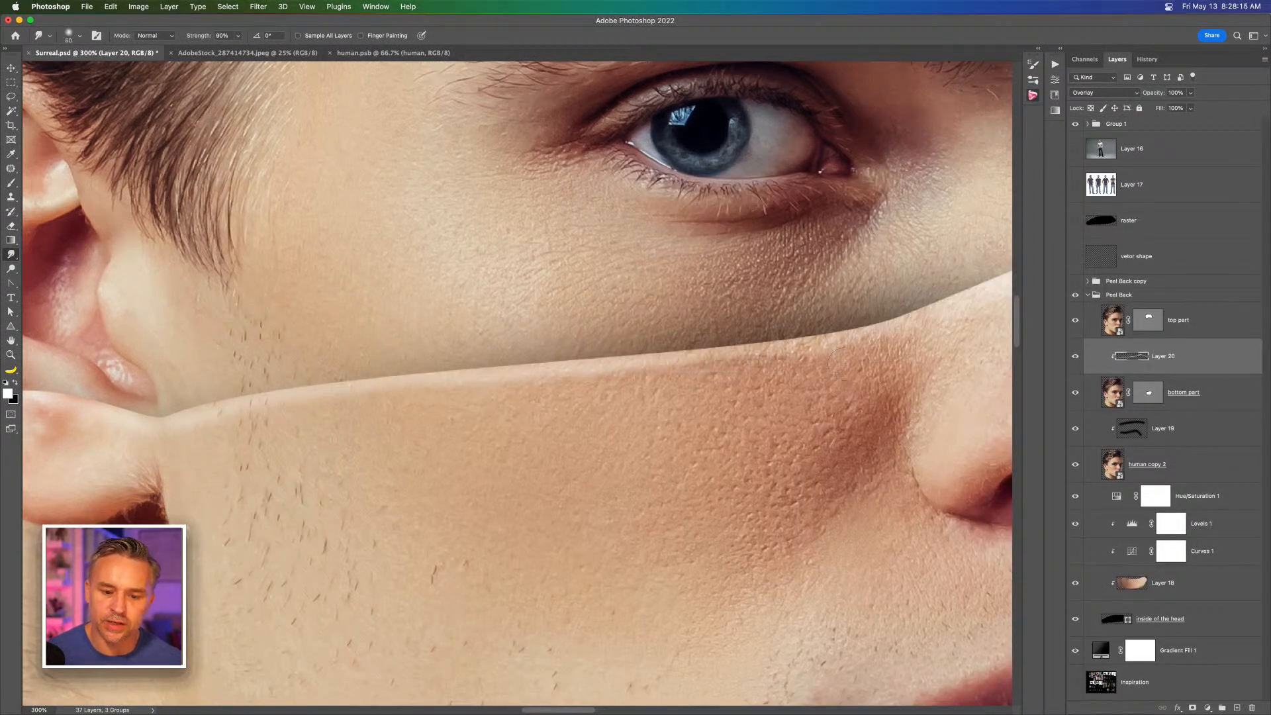
key("ctrl+minus")
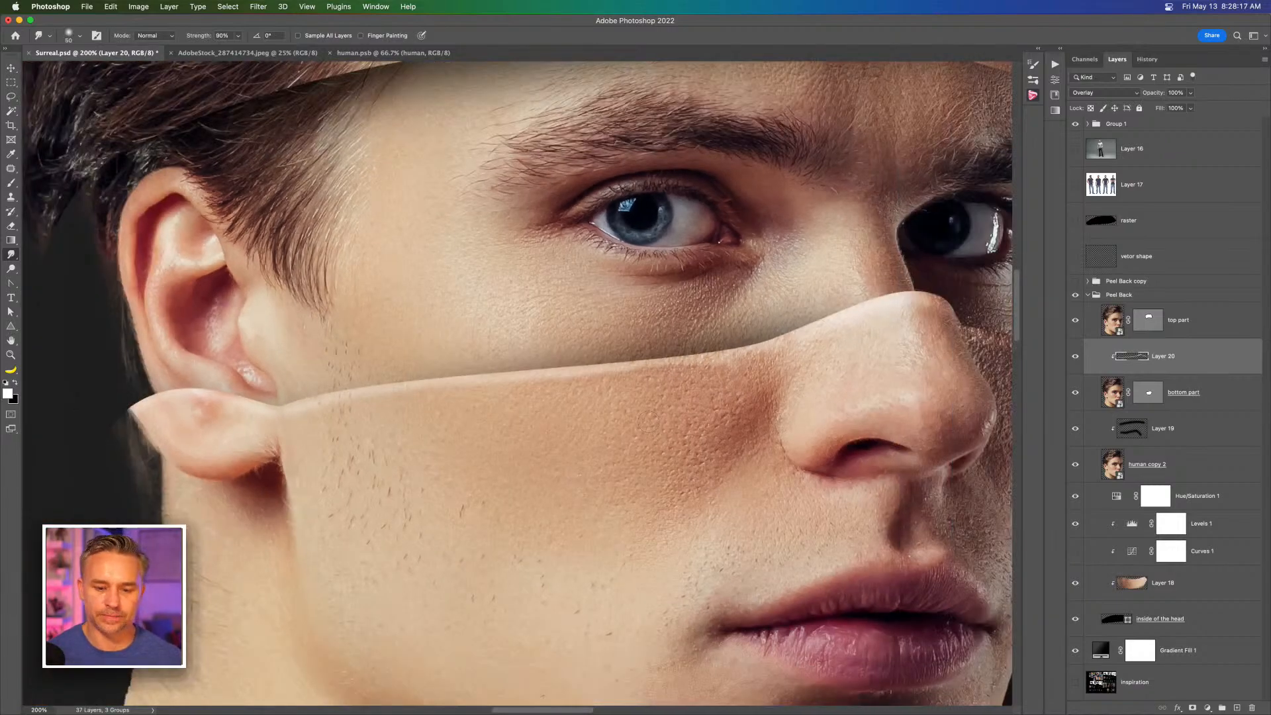
Step: Create a new layer above top part, clip it to that layer, and switch back to the Brush tool
left_click_drag(548, 252, 473, 492)
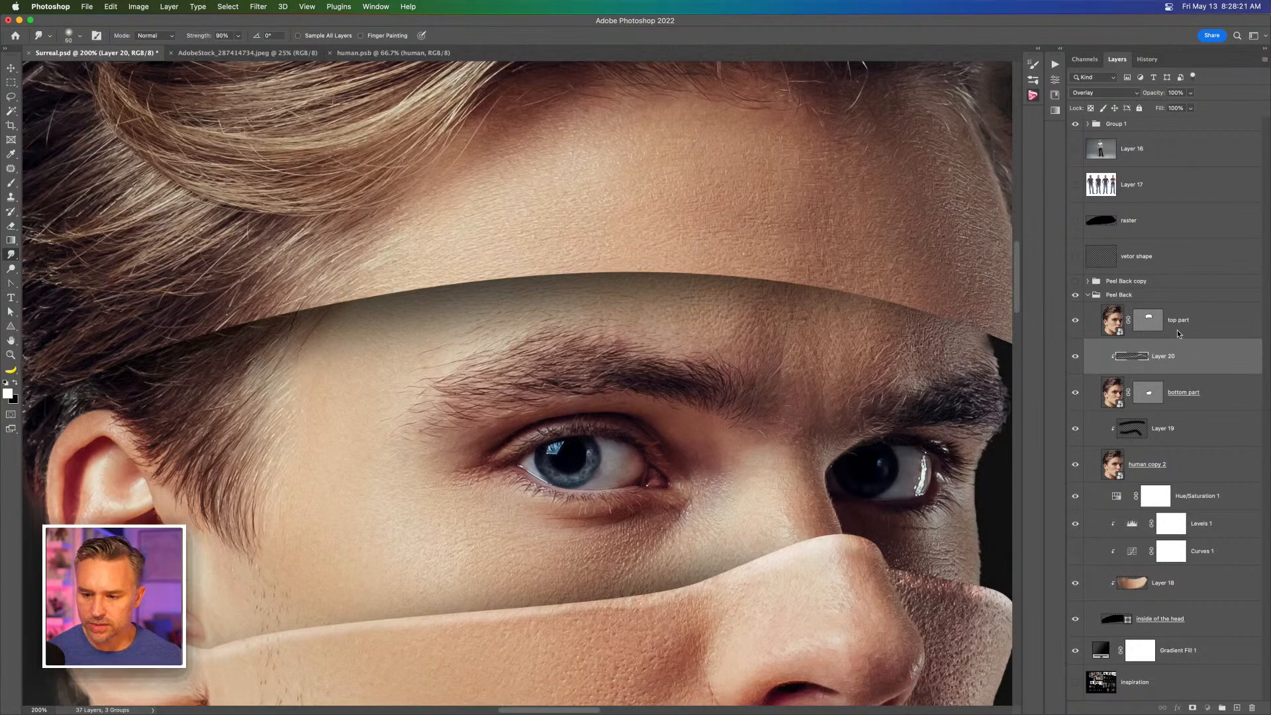
left_click(1237, 708)
left_click_drag(1192, 364, 1189, 336)
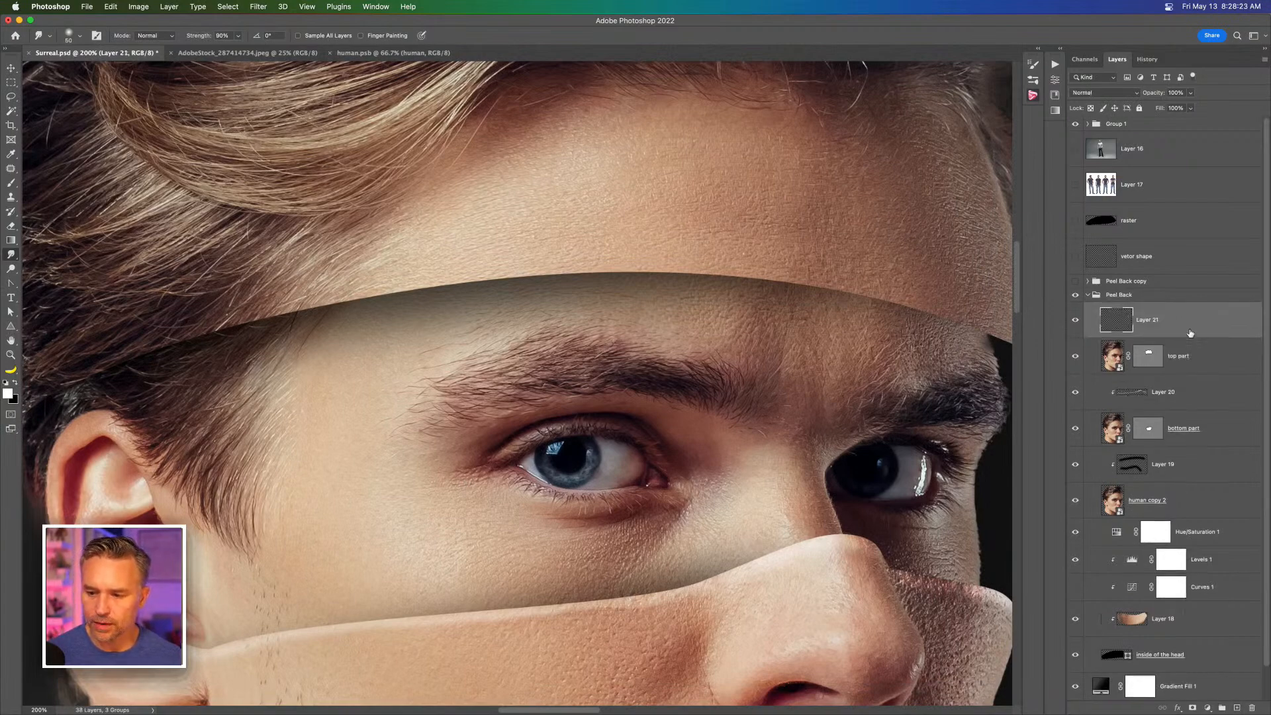
left_click(1189, 337, "alt")
key("b")
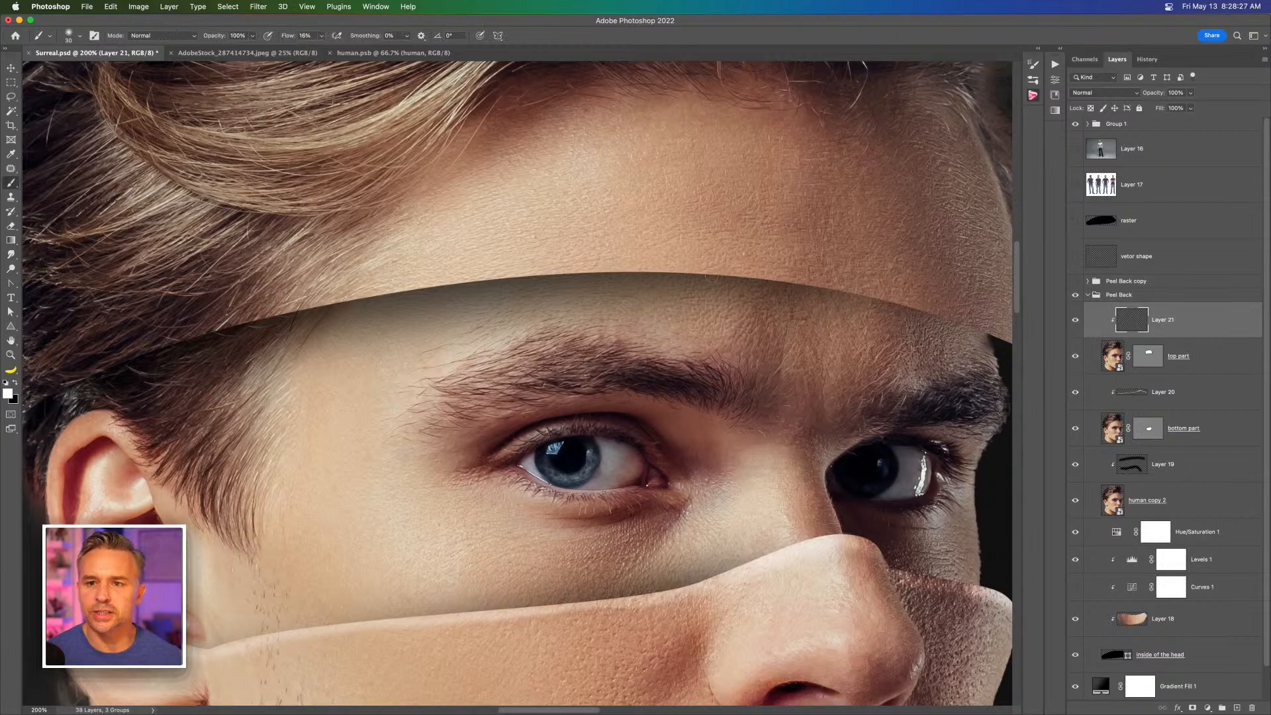
scroll(704, 324, "down", 2)
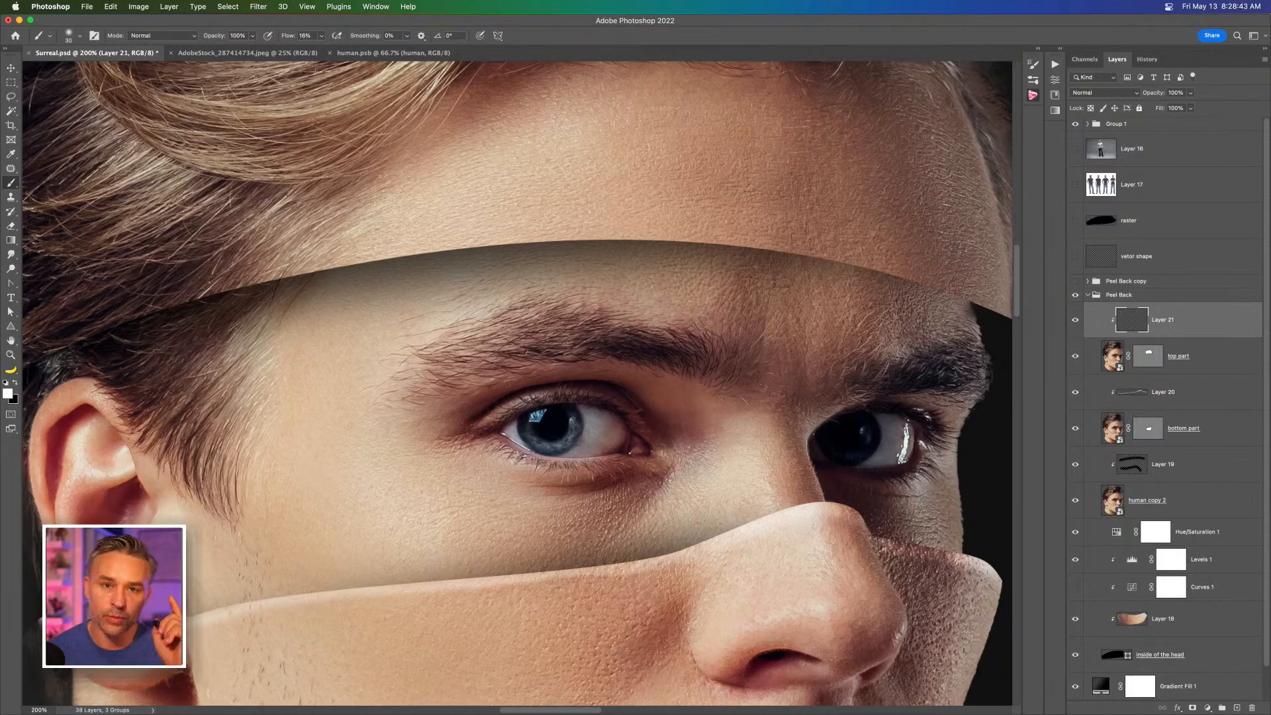
Step: Add a layer mask to Layer 20 and rename the layer "hilight"
left_click(1190, 396)
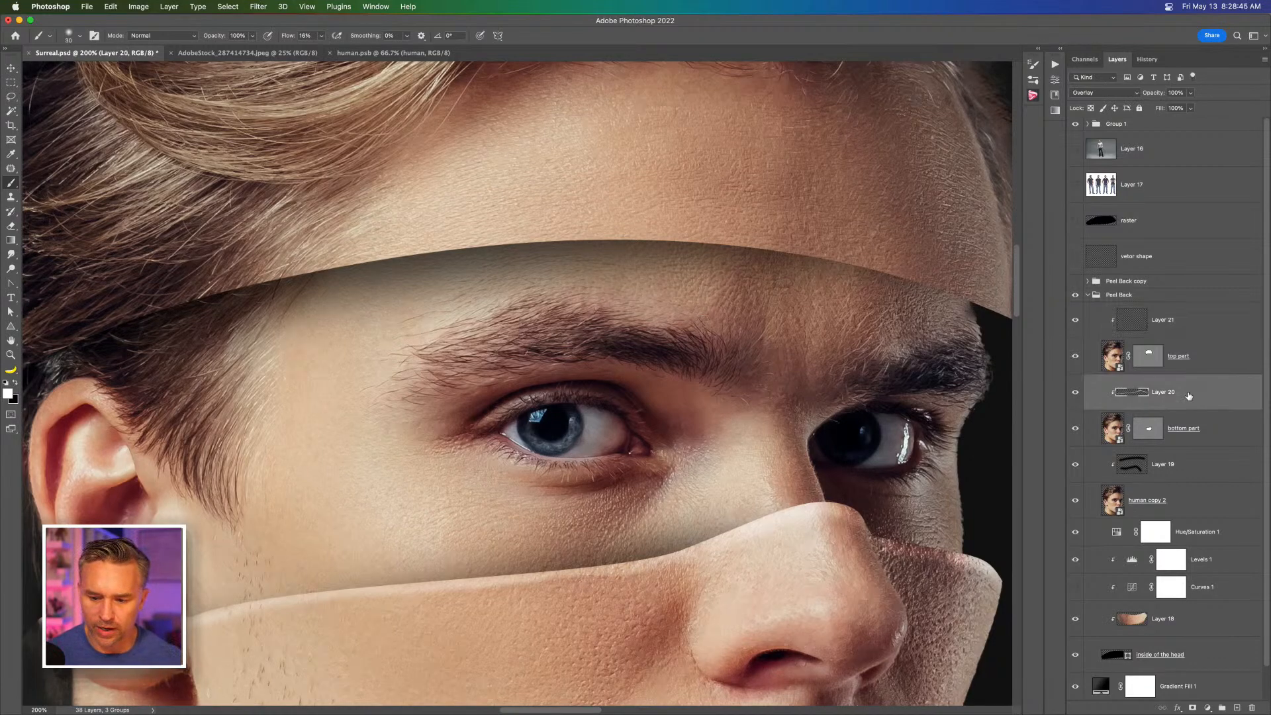
left_click_drag(525, 471, 532, 305)
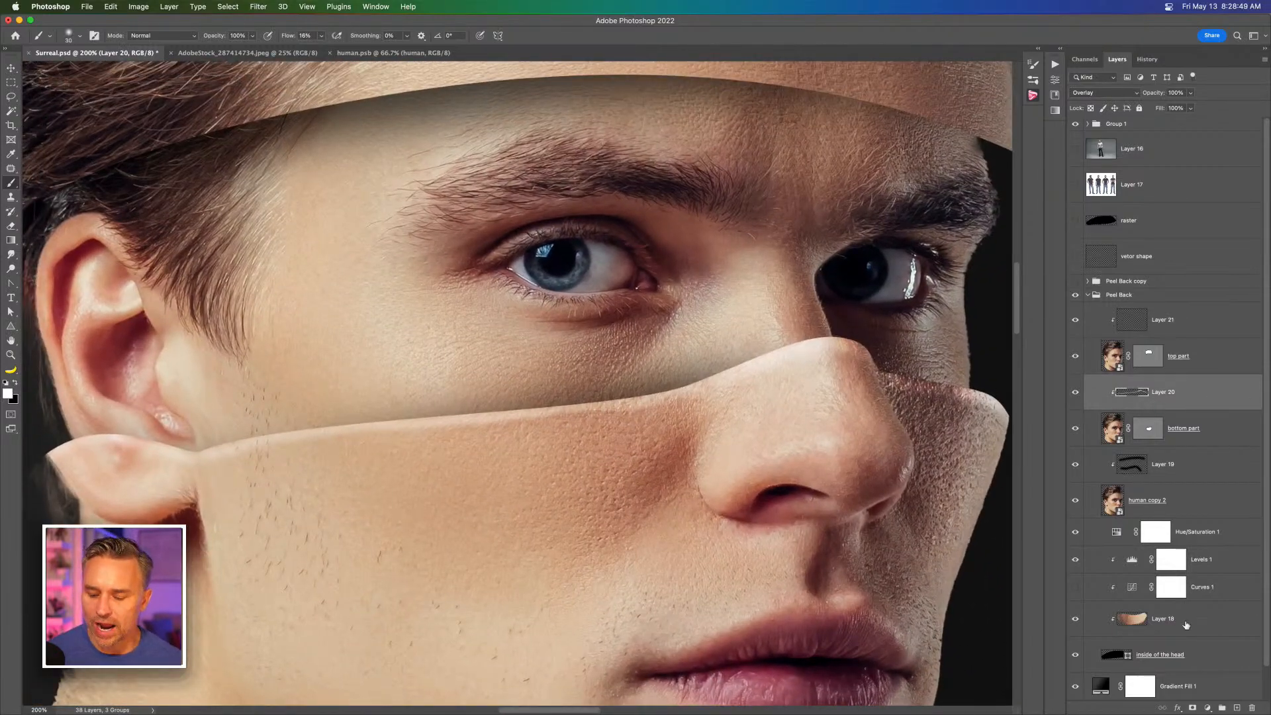
left_click(1192, 708)
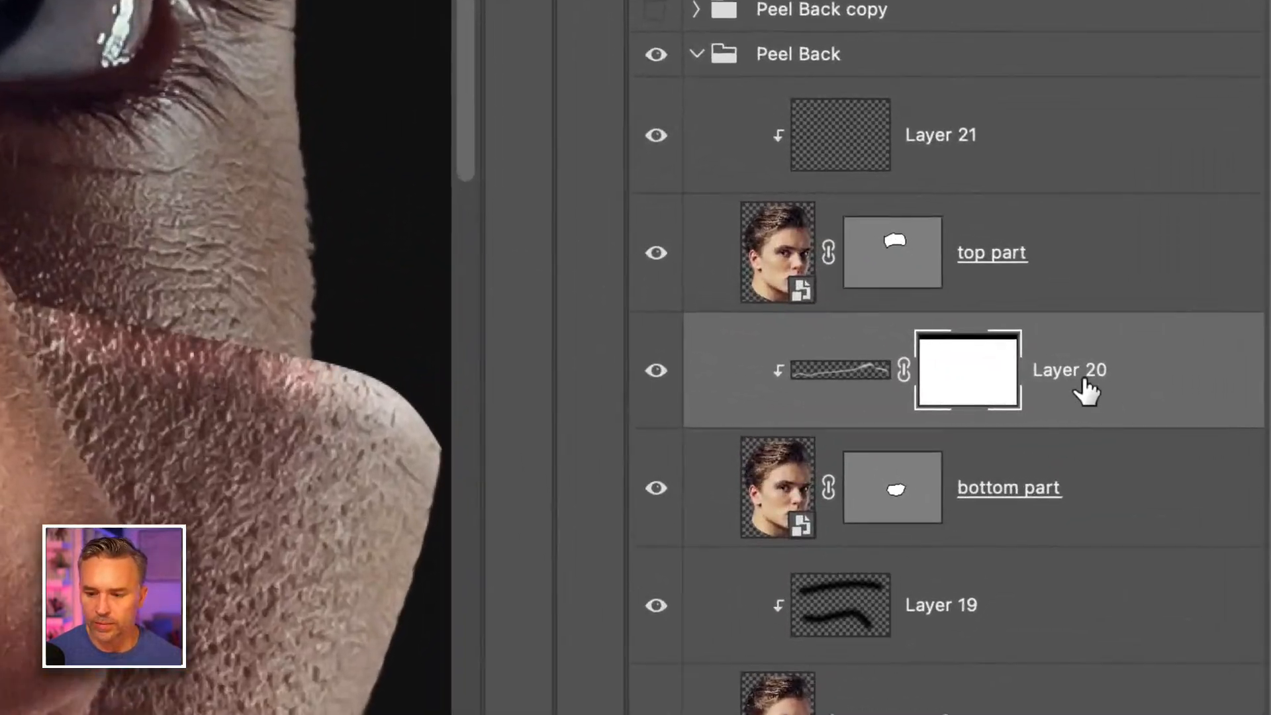
double_click(1197, 391)
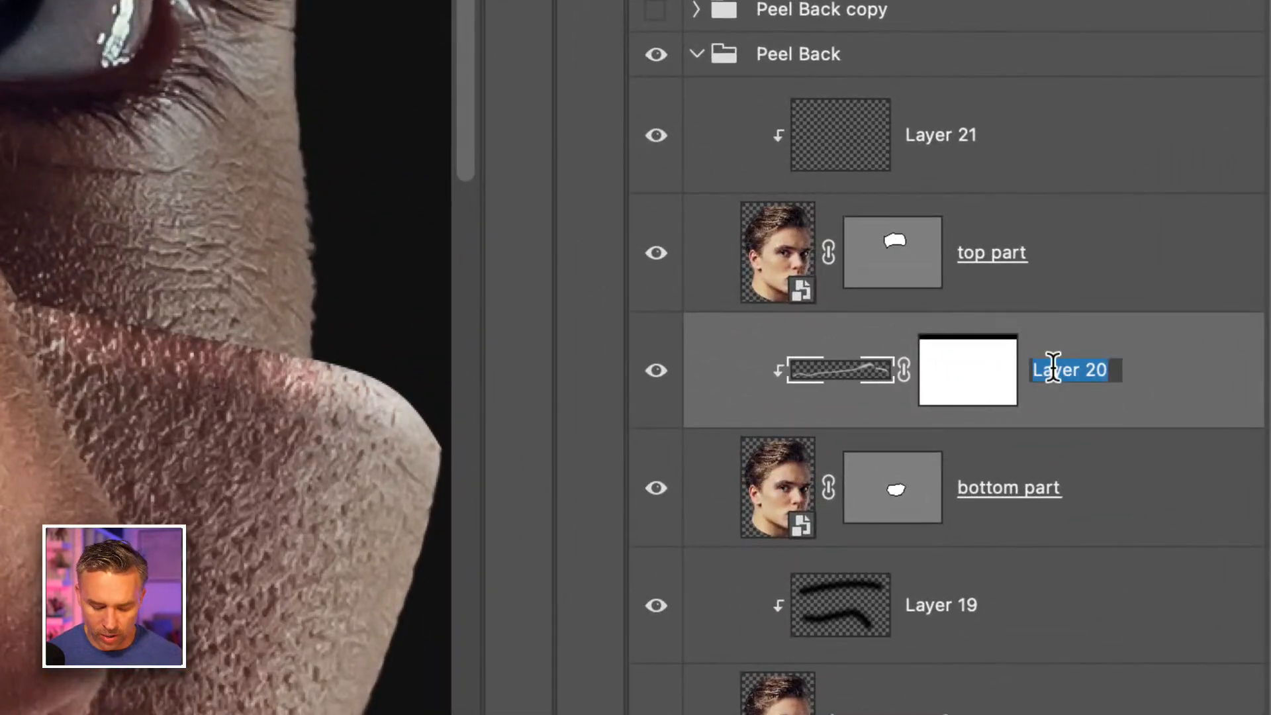
type("hilight")
key("Return")
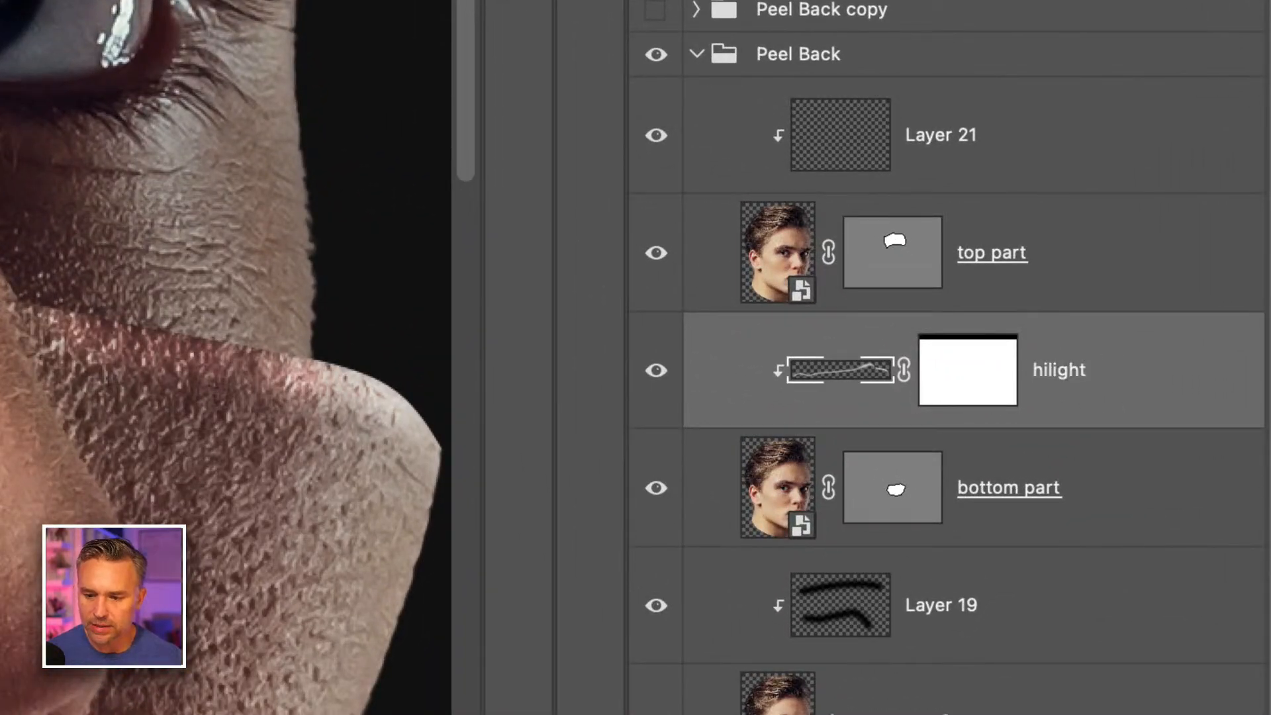
Step: Raise the brush flow to 97% and paint black on the hilight mask along the outer rim of the cheek and ear edge
left_click(994, 375)
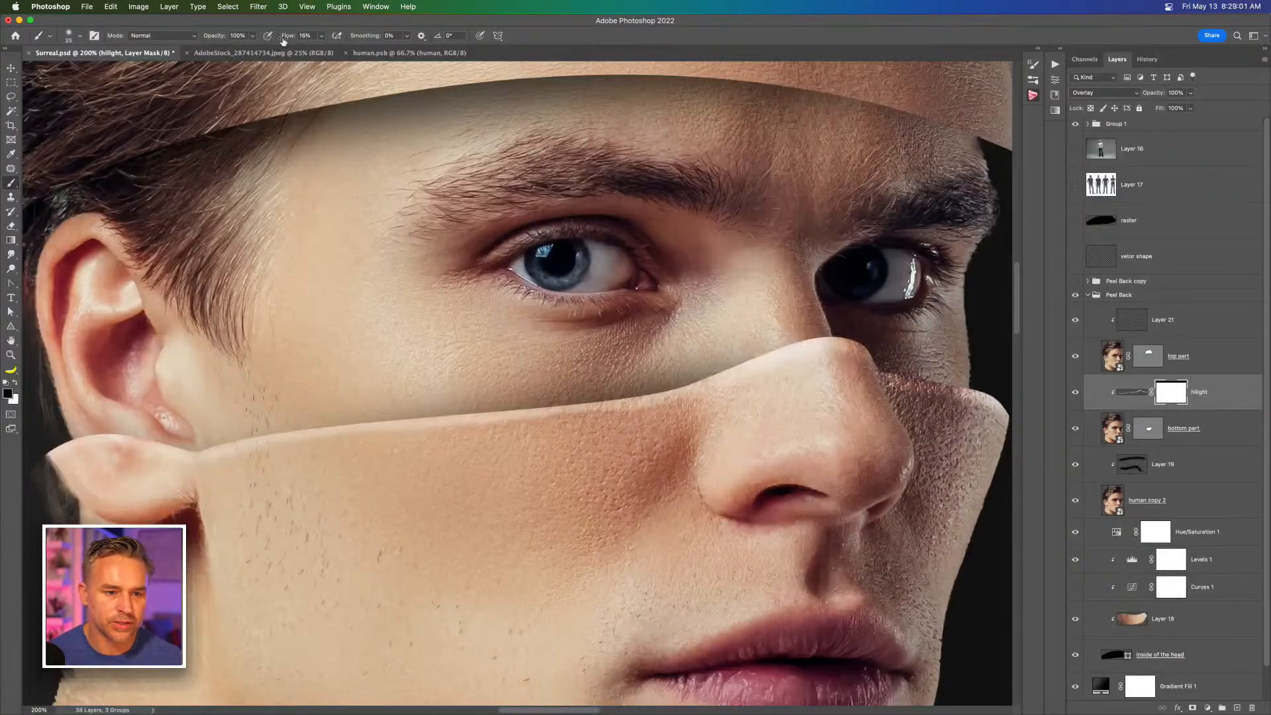
left_click_drag(286, 39, 886, 51)
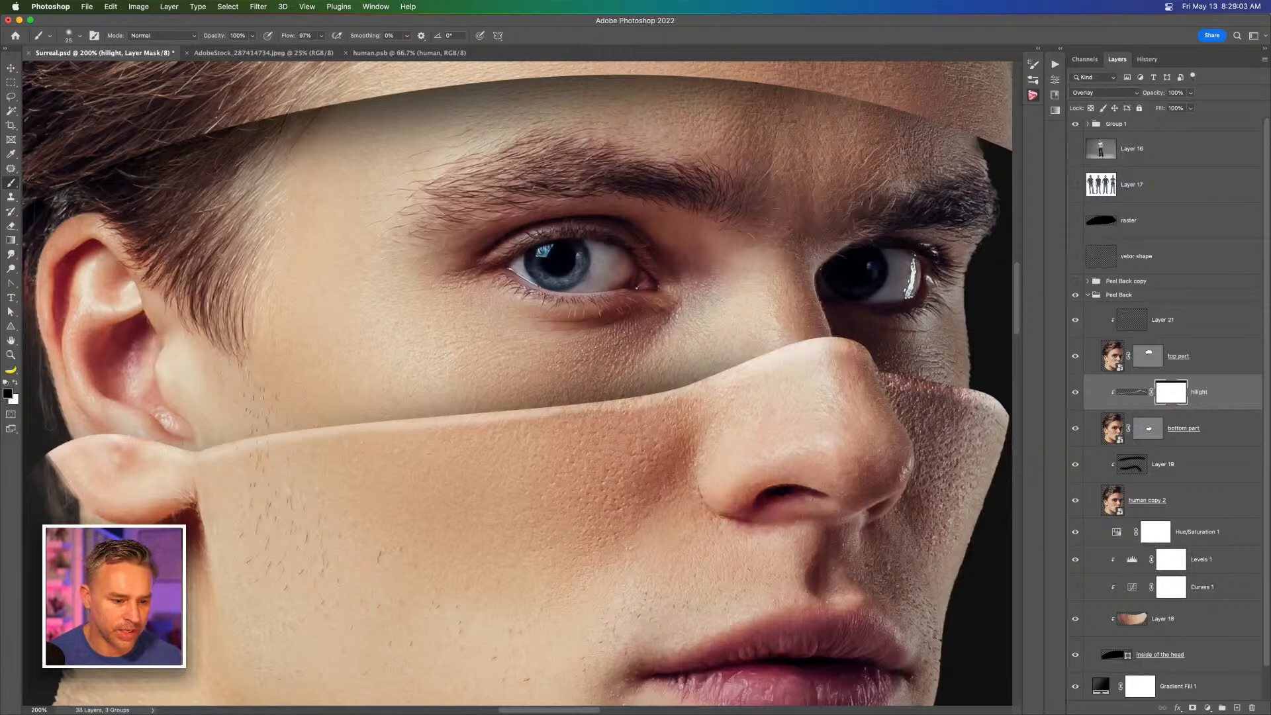
left_click_drag(47, 448, 100, 437)
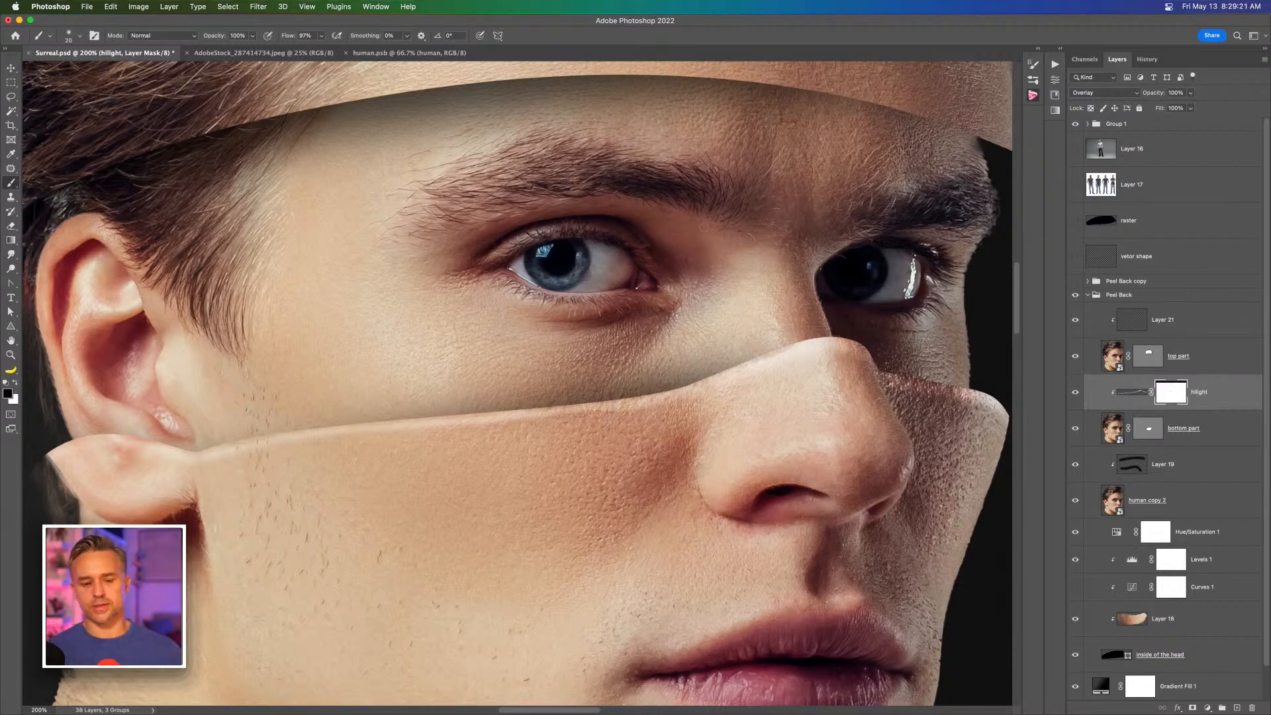
key("super+minus")
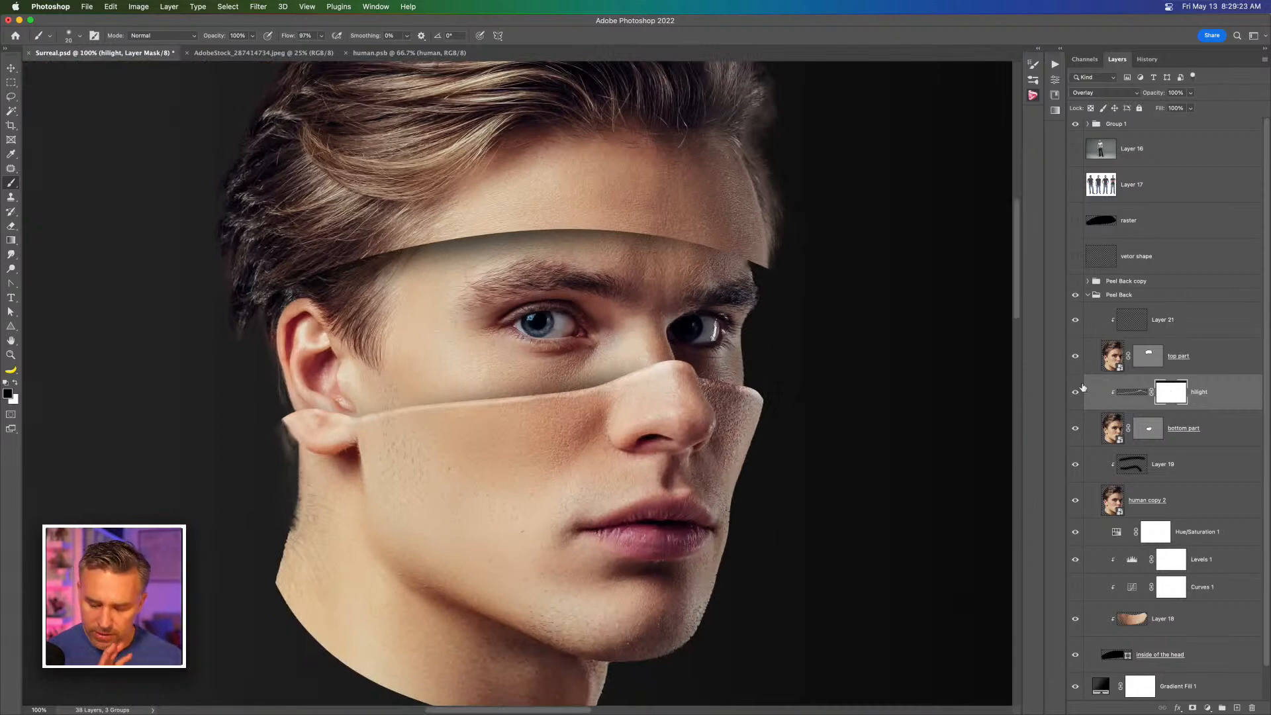
key("super+plus")
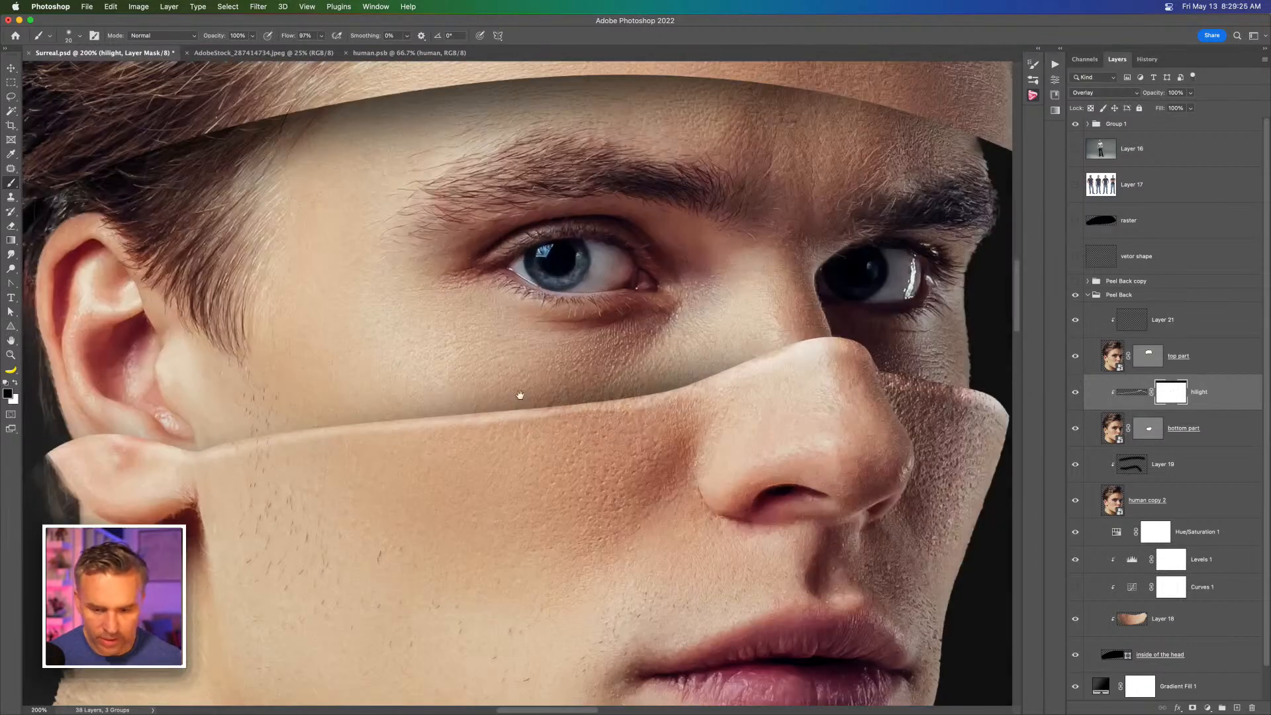
left_click_drag(547, 378, 435, 380)
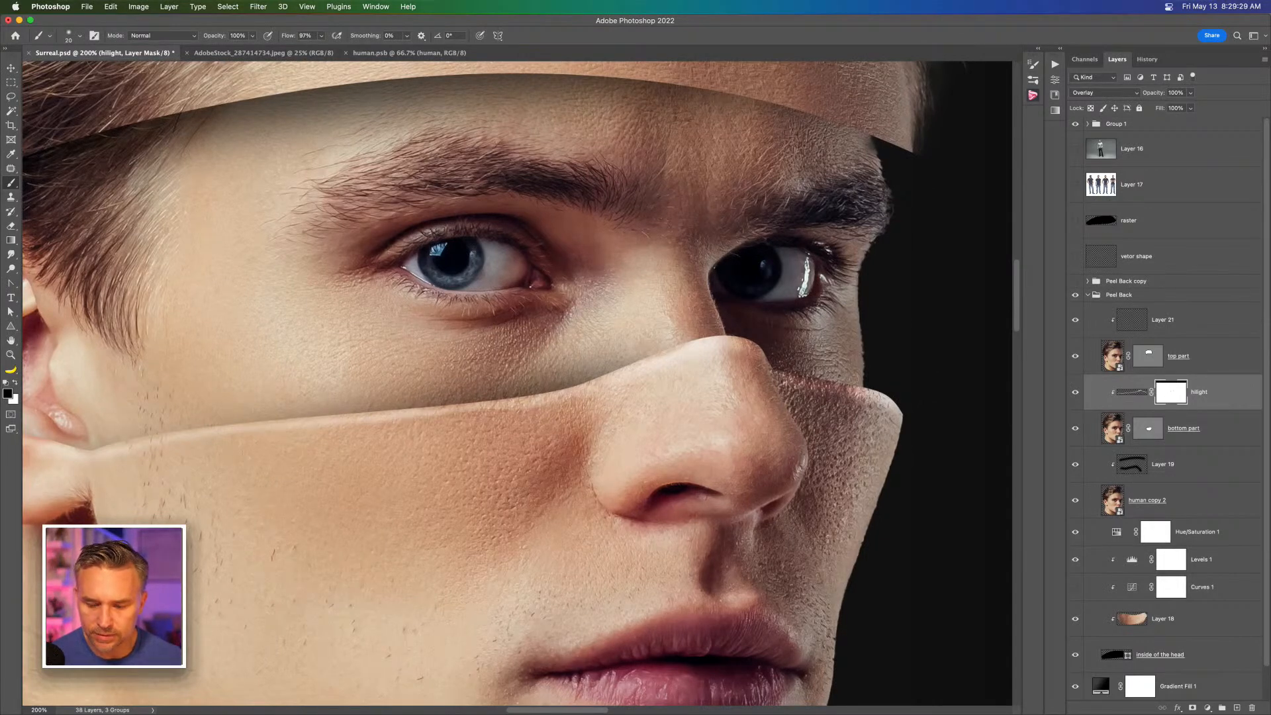
Step: Create a new layer above hilight and mask it with a selection loaded from the hilight layer's strokes
left_click(1217, 391)
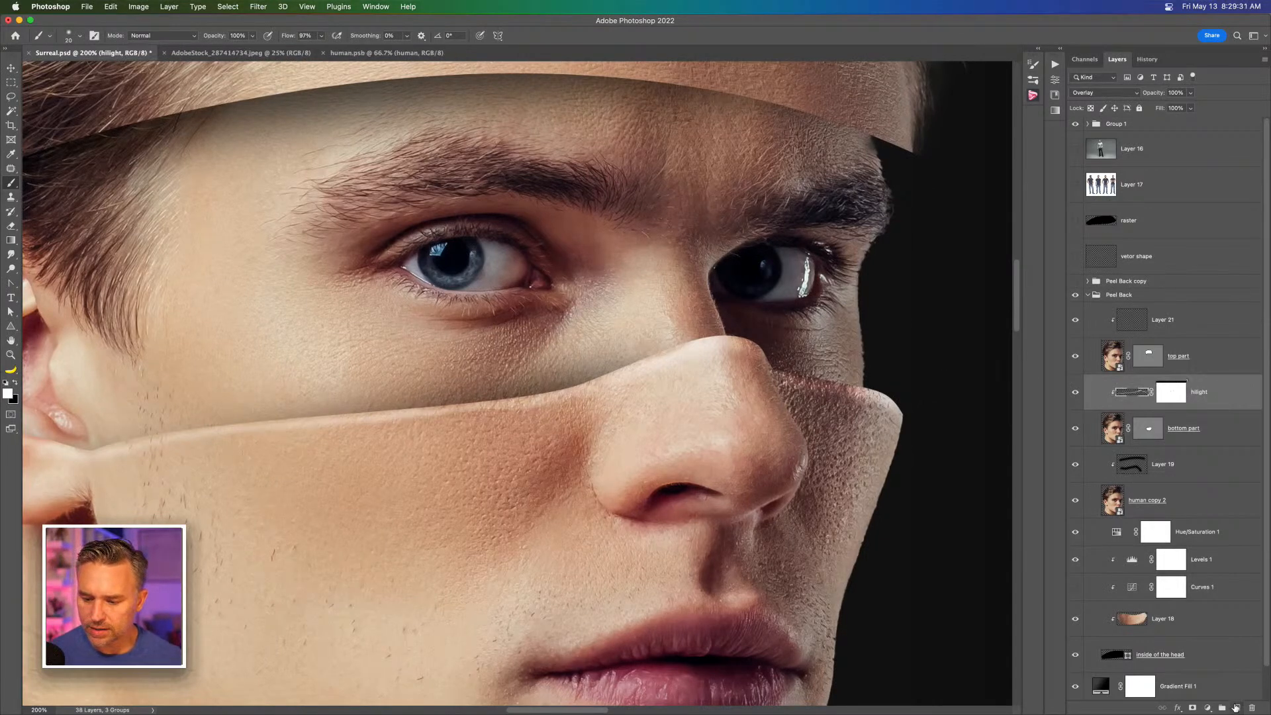
left_click(1237, 707)
left_click(1194, 433)
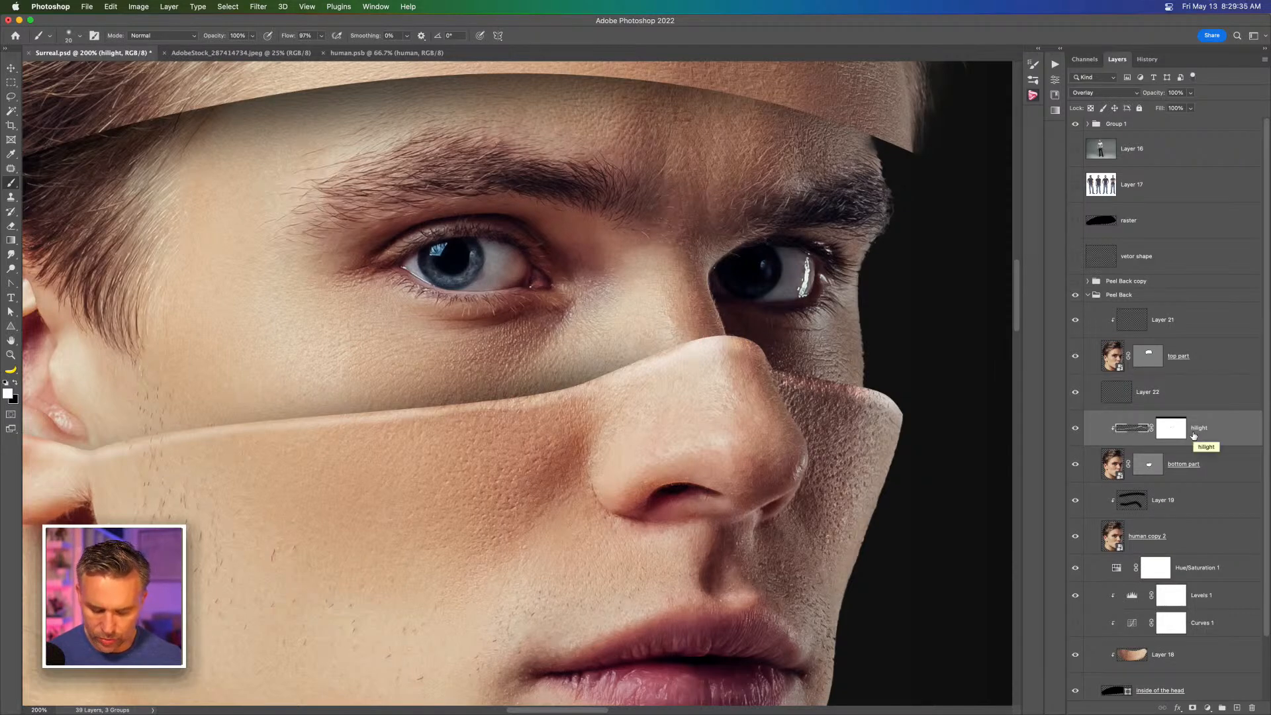
left_click(1125, 432, "super")
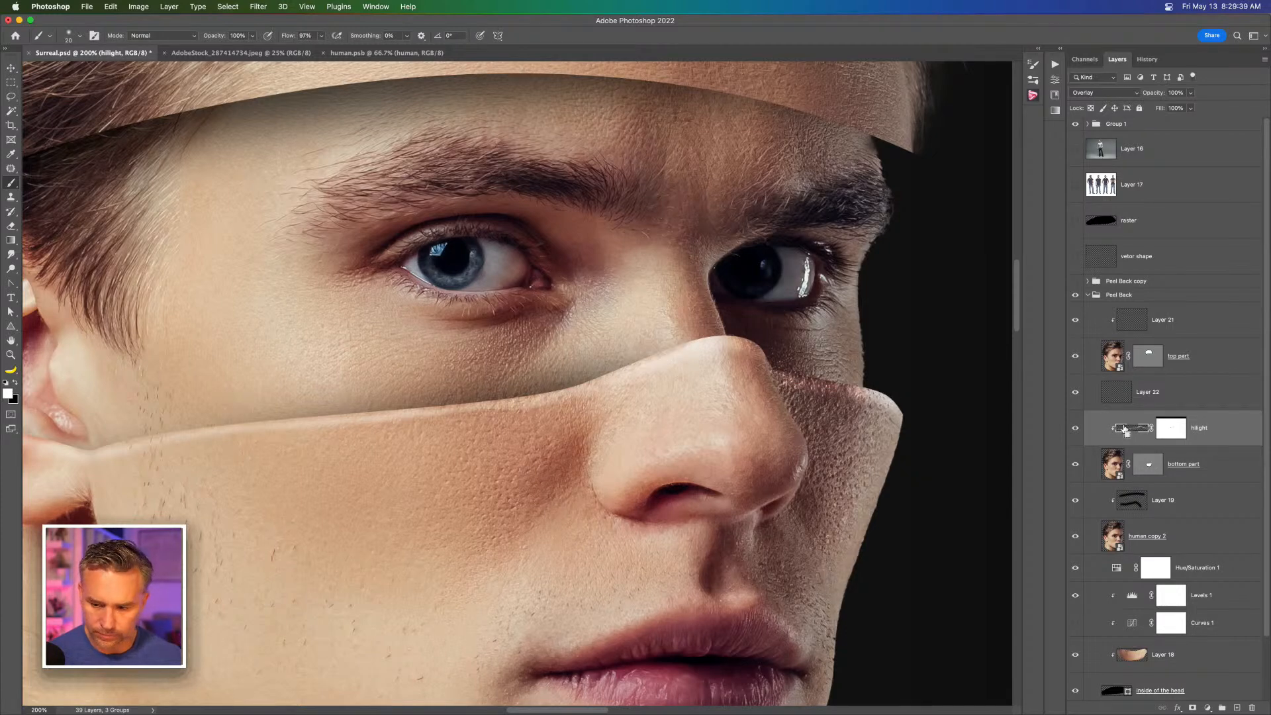
left_click(1146, 400)
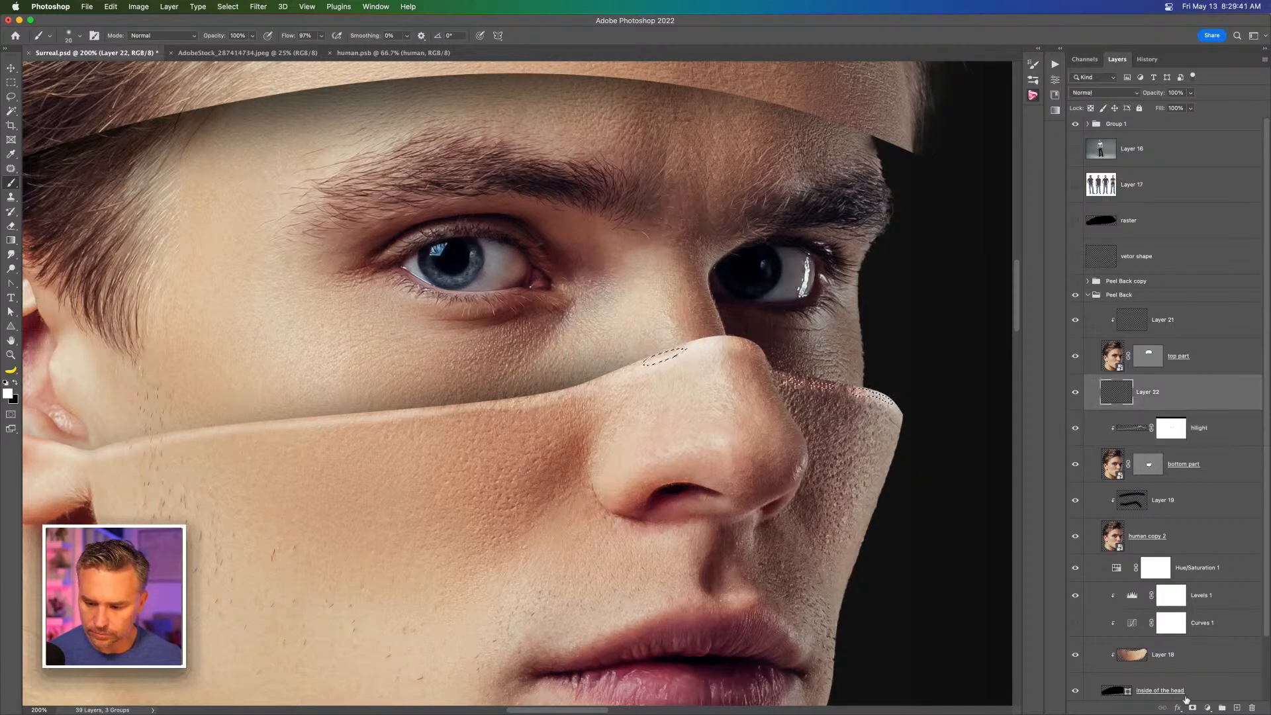
left_click(1193, 708)
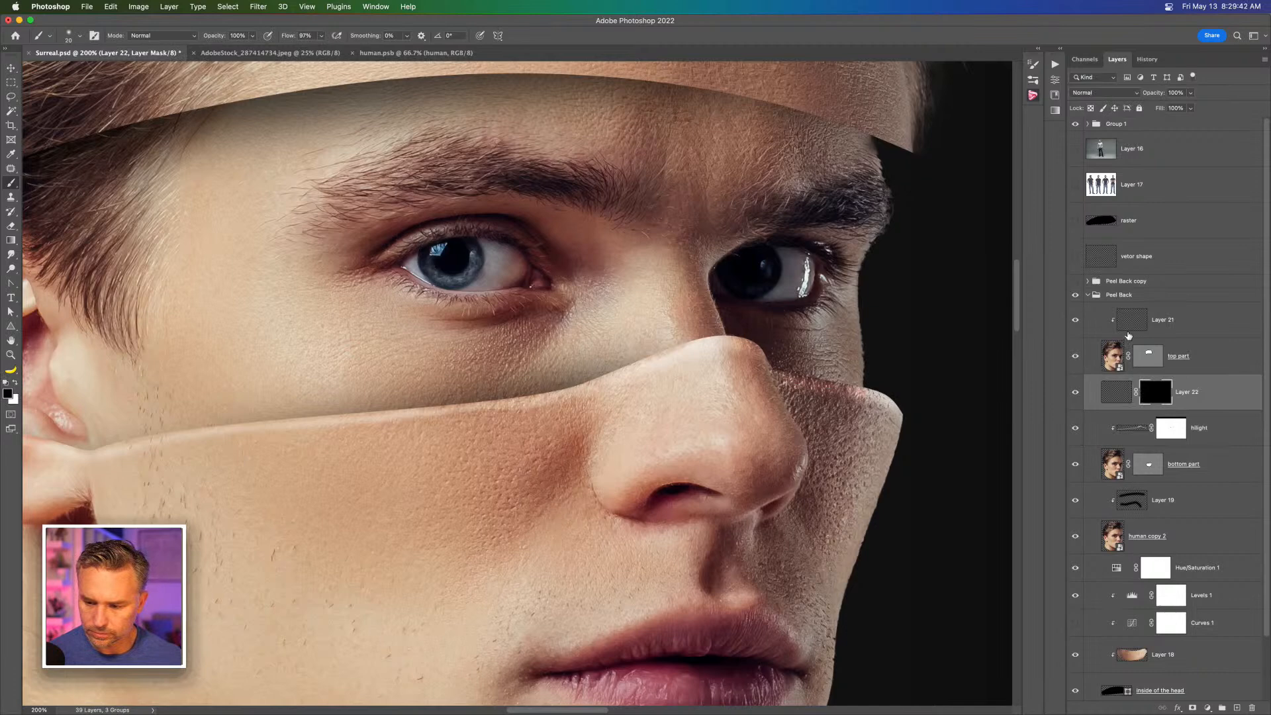
Step: Examine the masks of Layer 22 and hilight on their own, loading and then dropping the hilight mask as a selection
left_click(1157, 395, "alt")
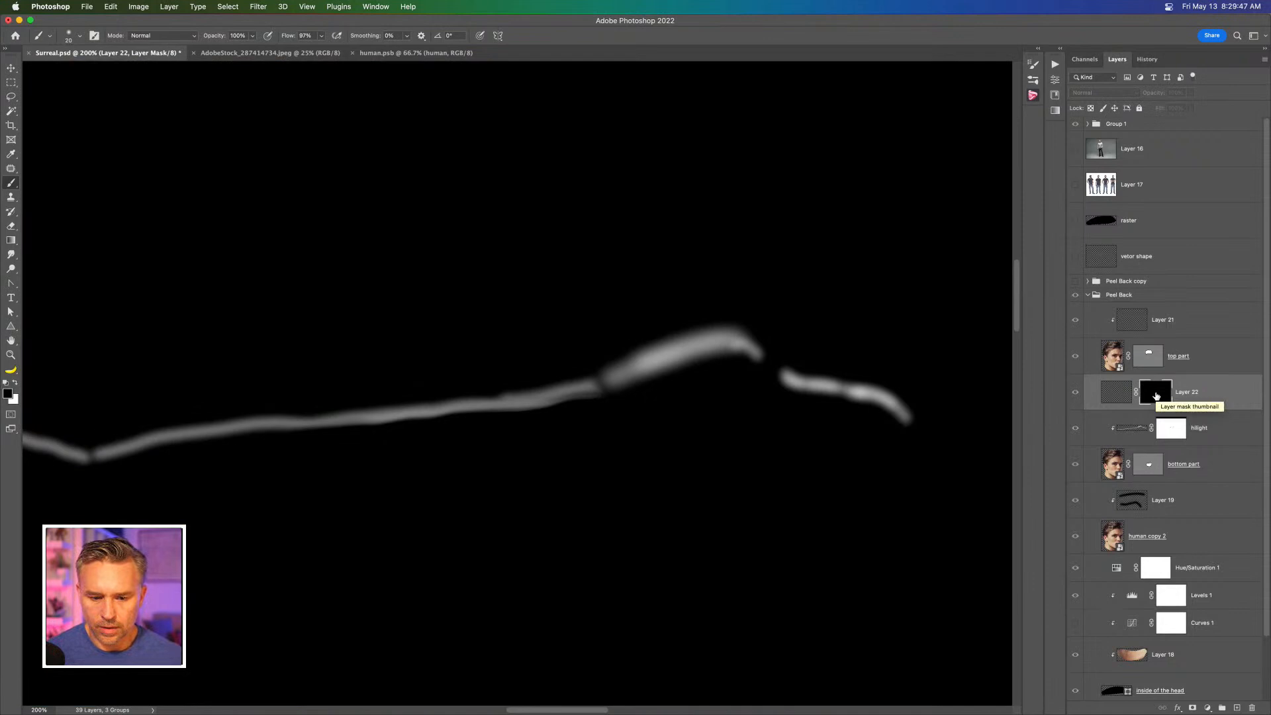
left_click(1157, 395, "alt")
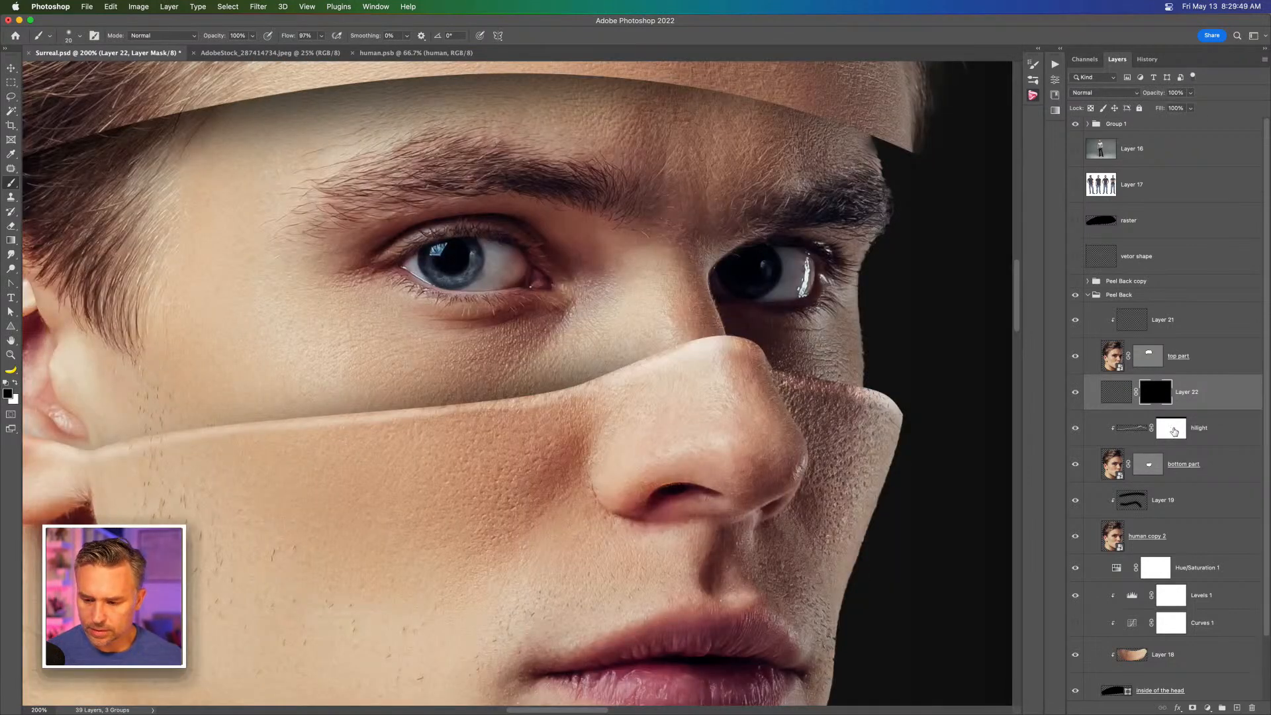
left_click(1172, 431)
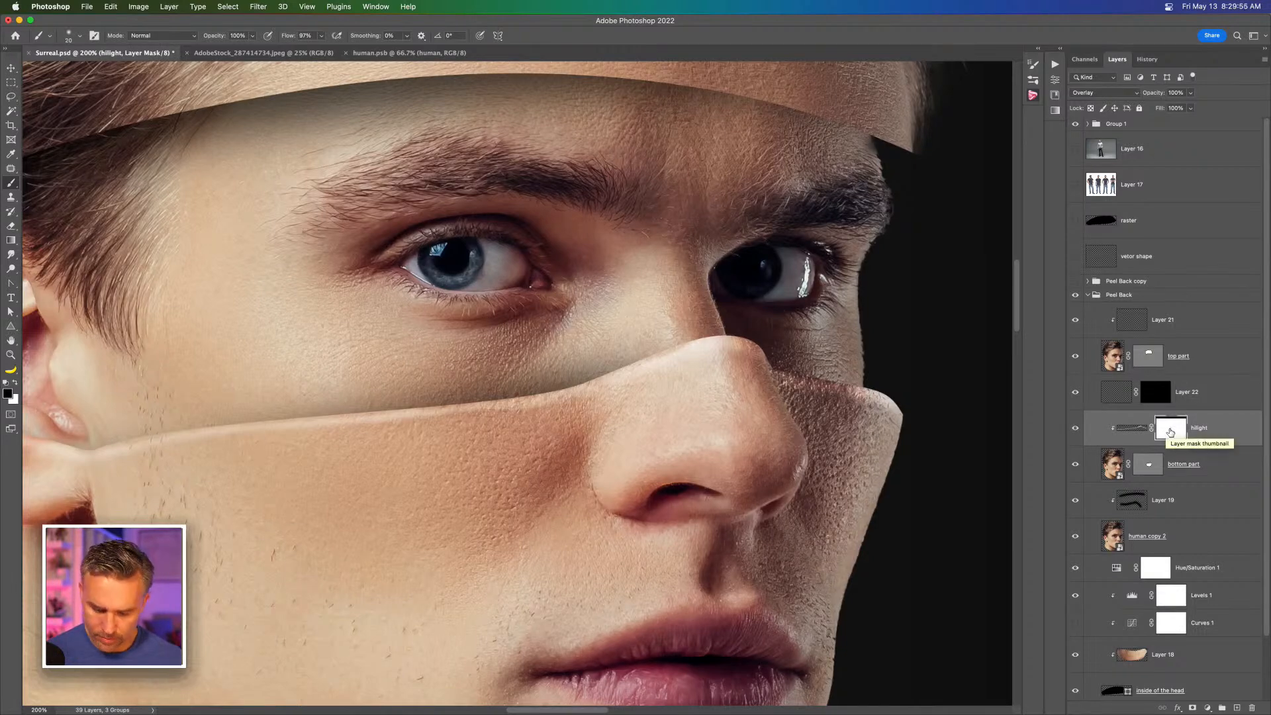
left_click(1171, 431, "alt")
left_click(1172, 432, "super")
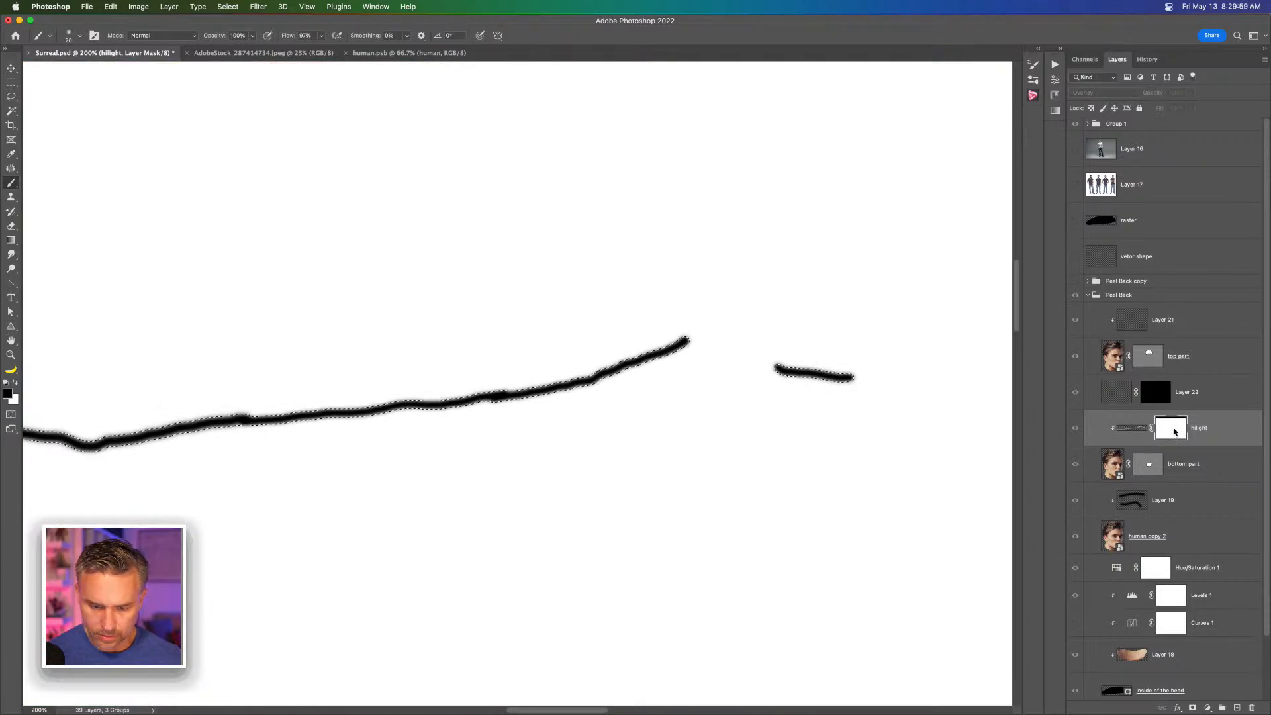
key("super+d")
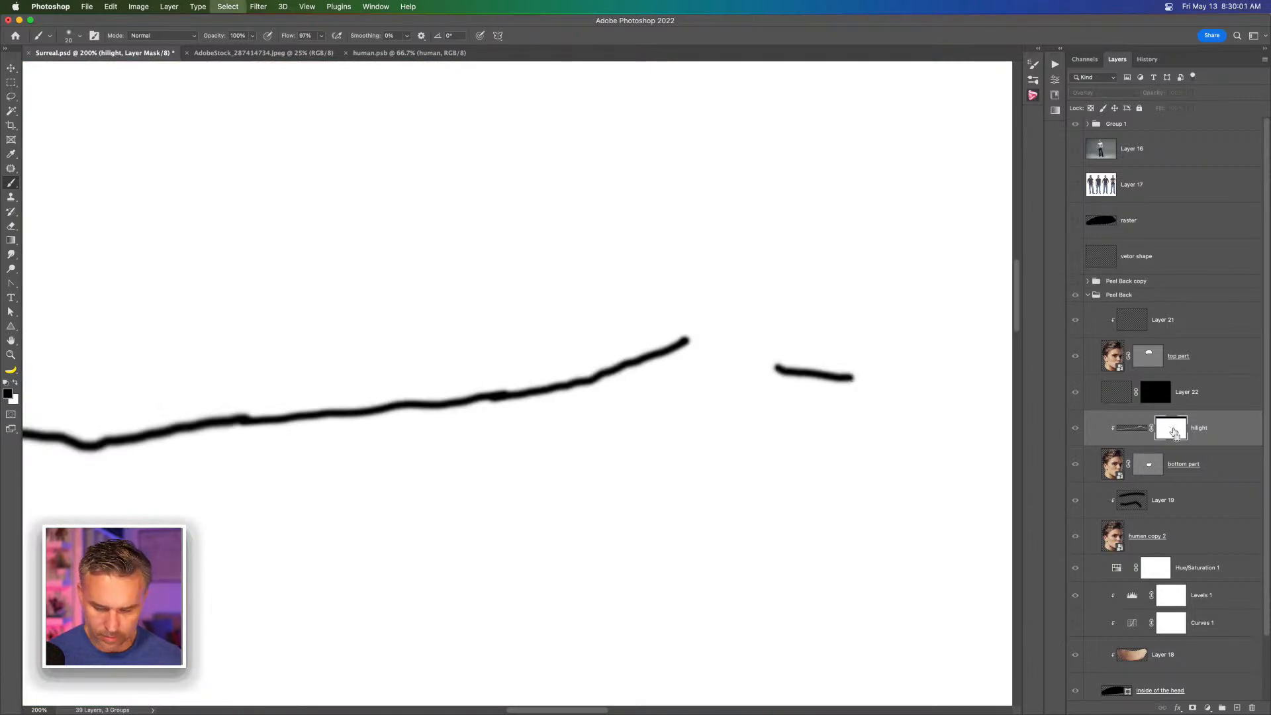
Step: Select Layer 22, hide the red overlay of its mask channel, and check the recent edit history
left_click(1181, 392)
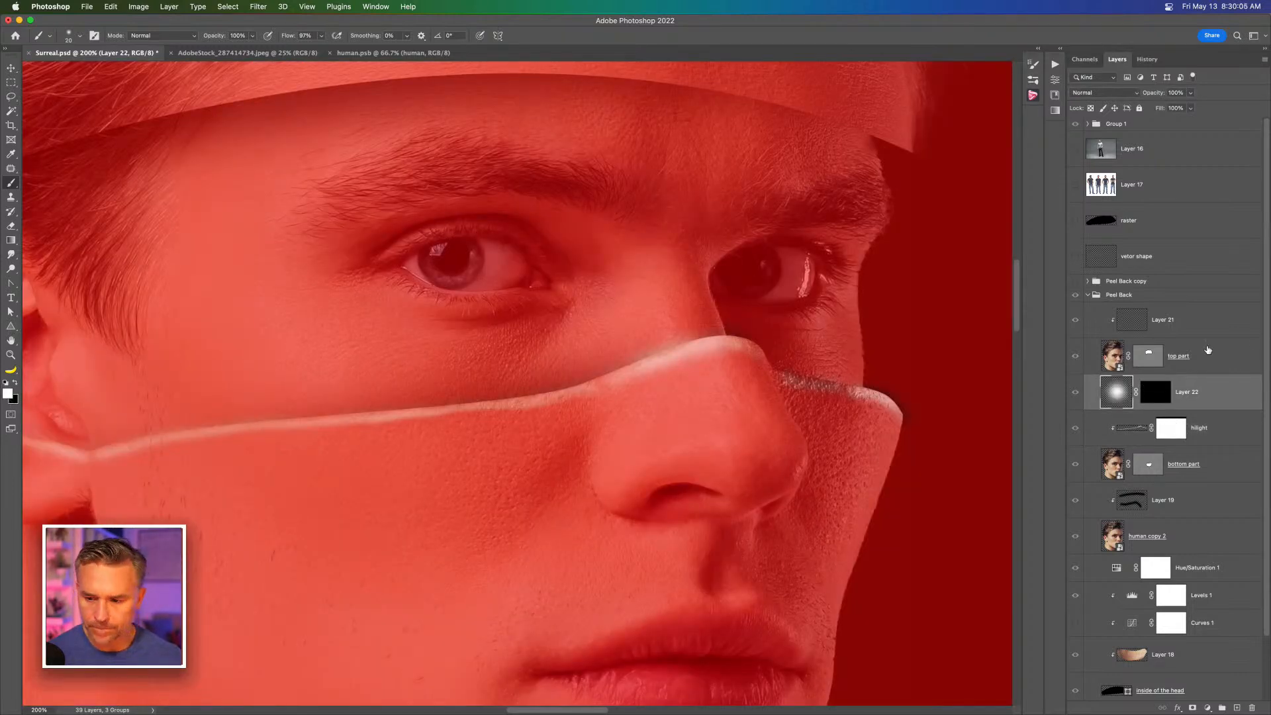
left_click(1089, 60)
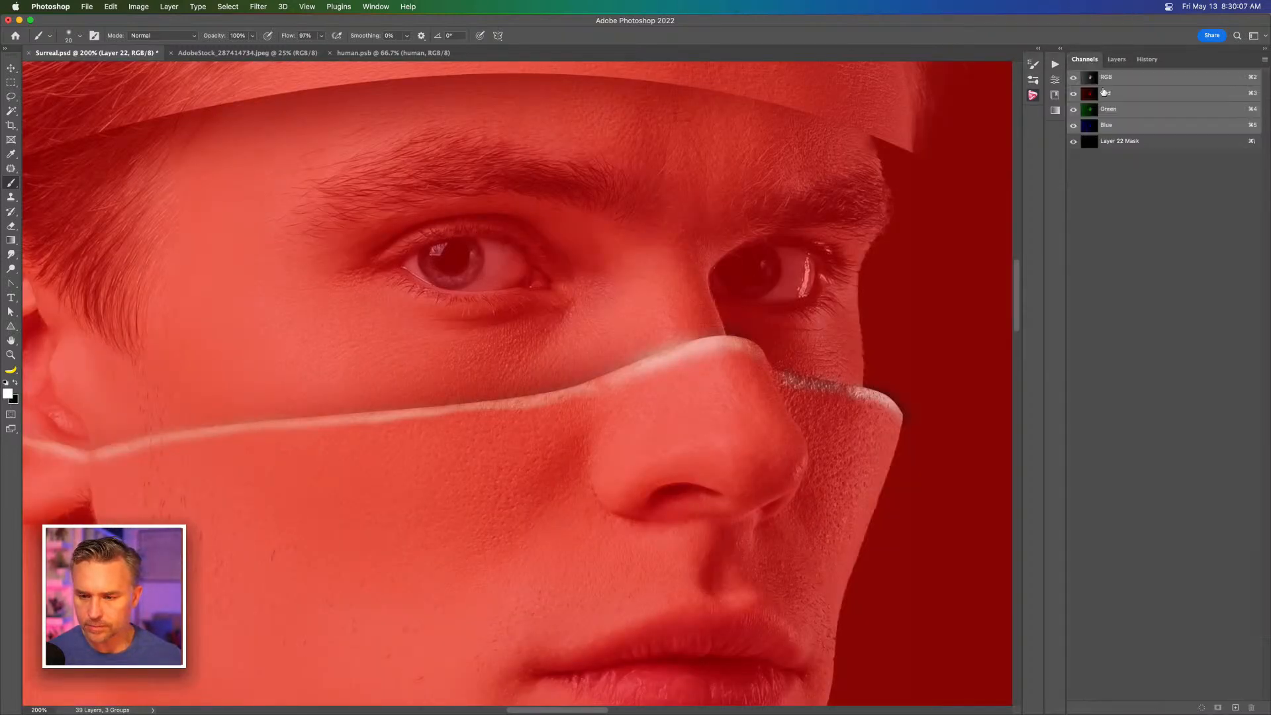
left_click(1135, 146)
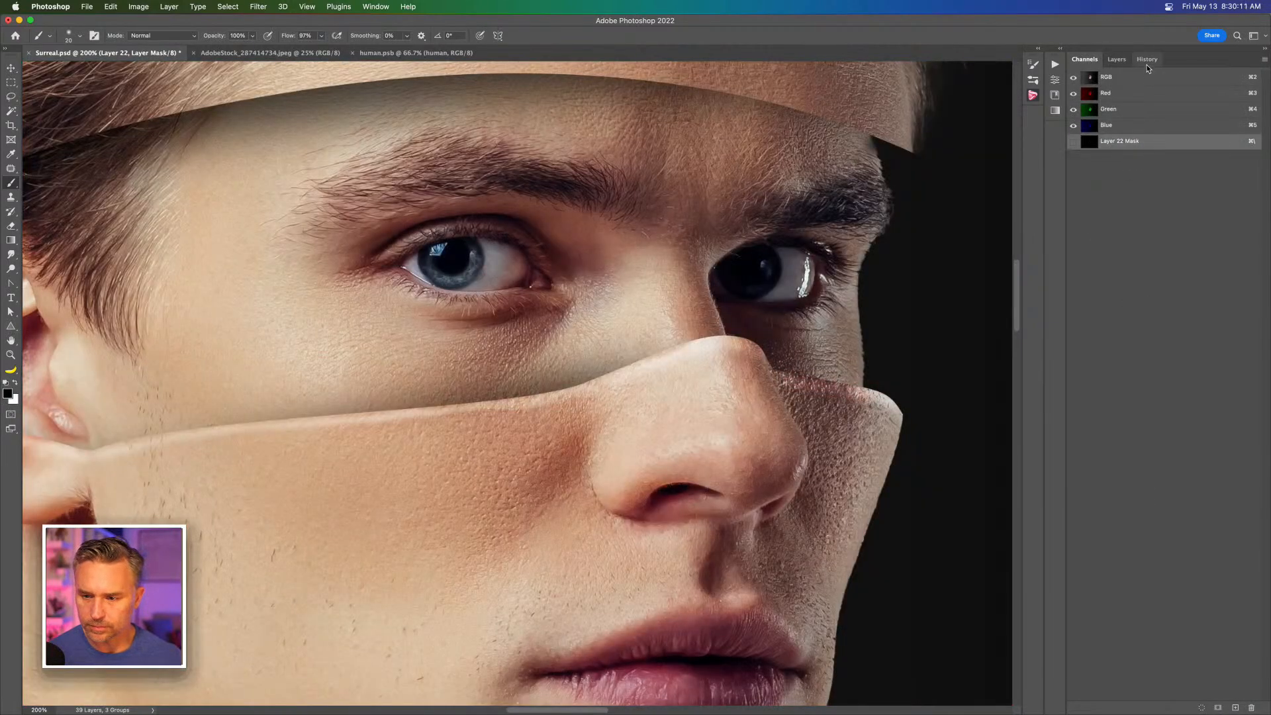
left_click(1147, 65)
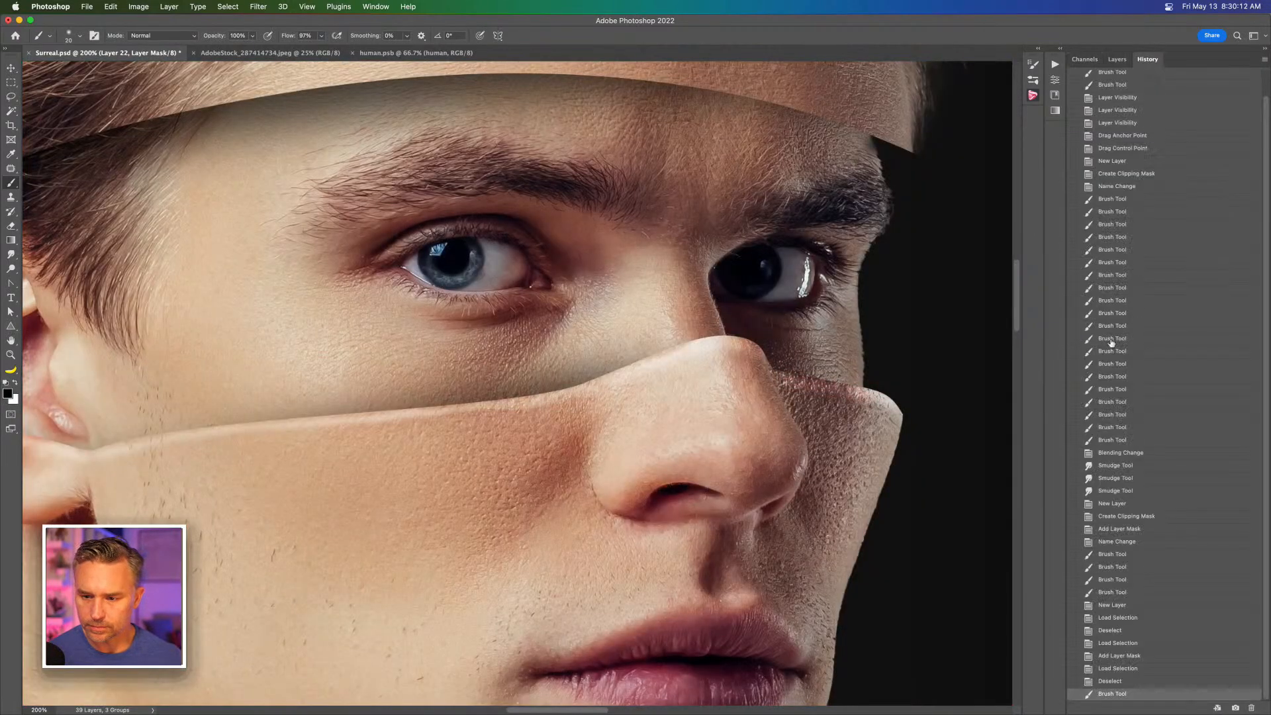
left_click(1118, 61)
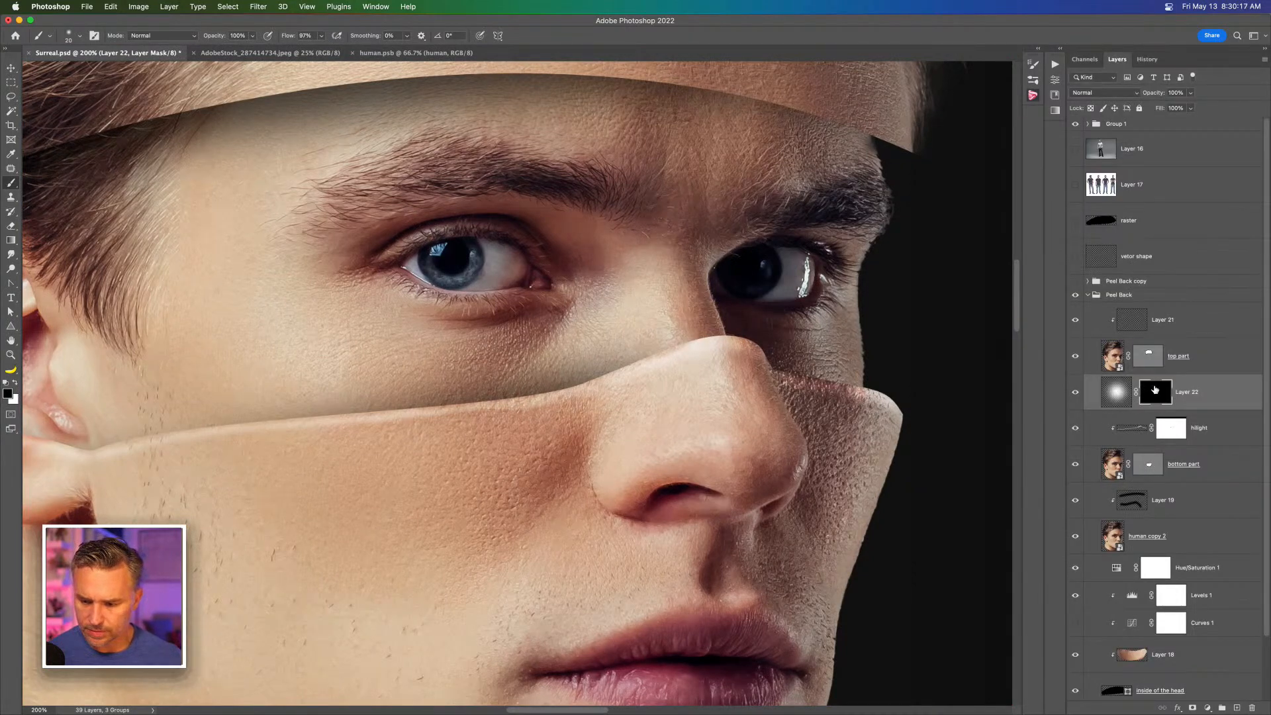
Step: Check Layer 22's mask, fill the layer's content with black instead of its mask, and switch to the Move tool
left_click(1157, 393, "alt")
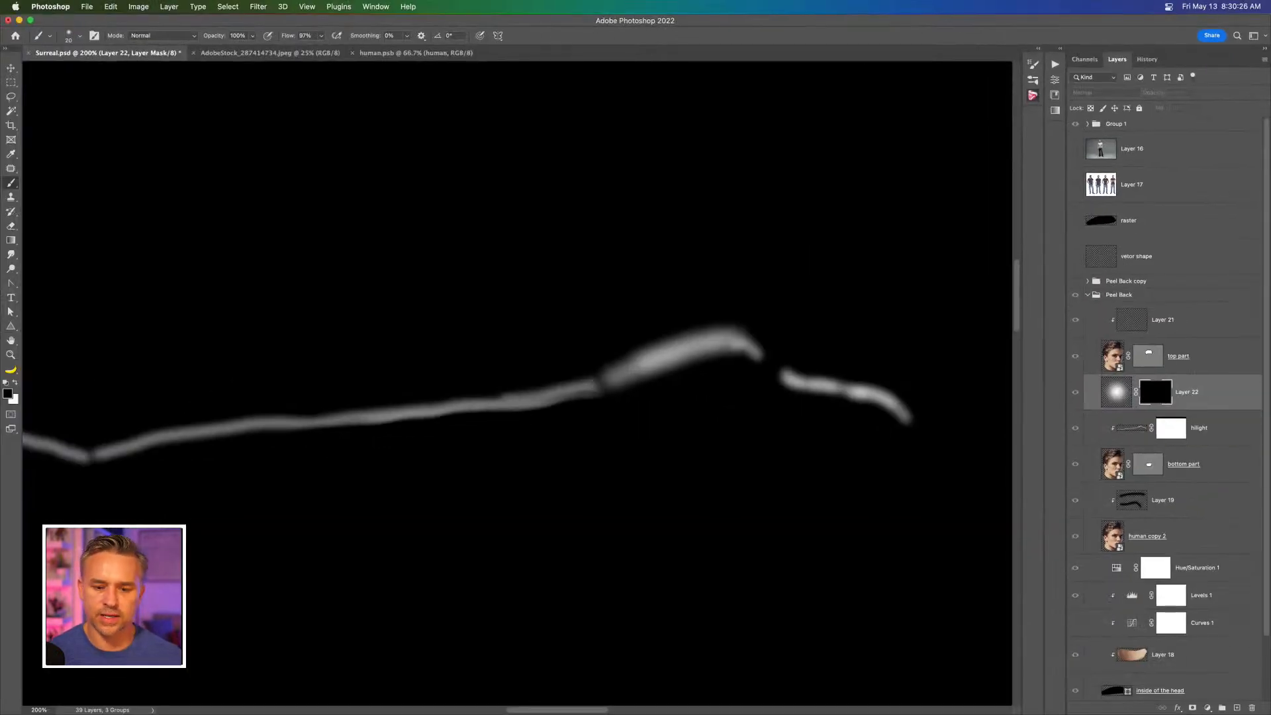
left_click(1113, 396)
key("x")
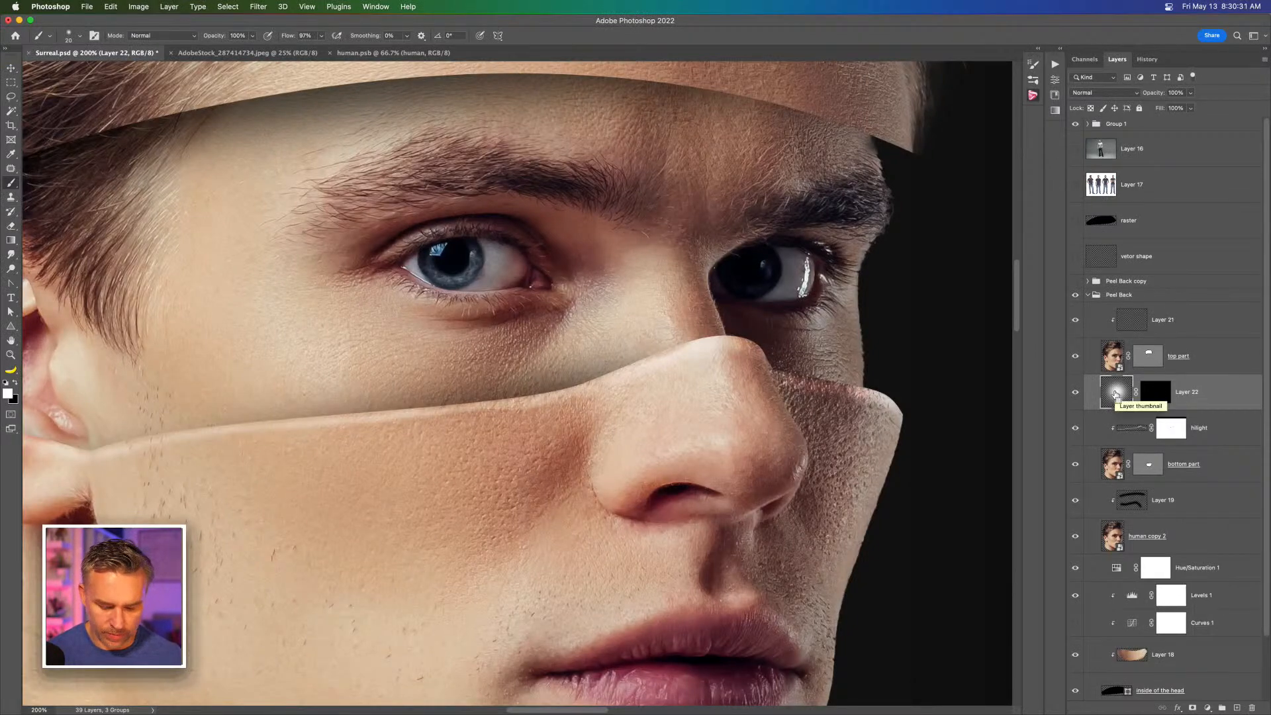
left_click(16, 382)
key("shift+BackSpace")
key("Return")
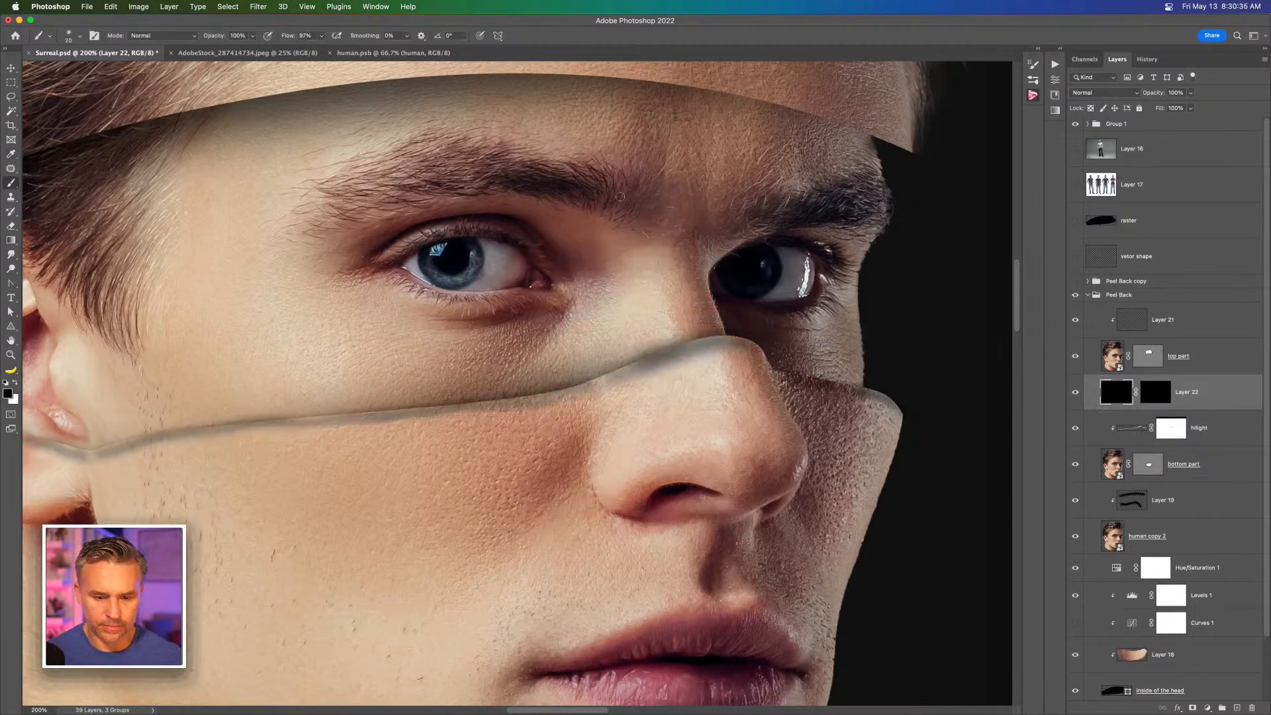
left_click(12, 66)
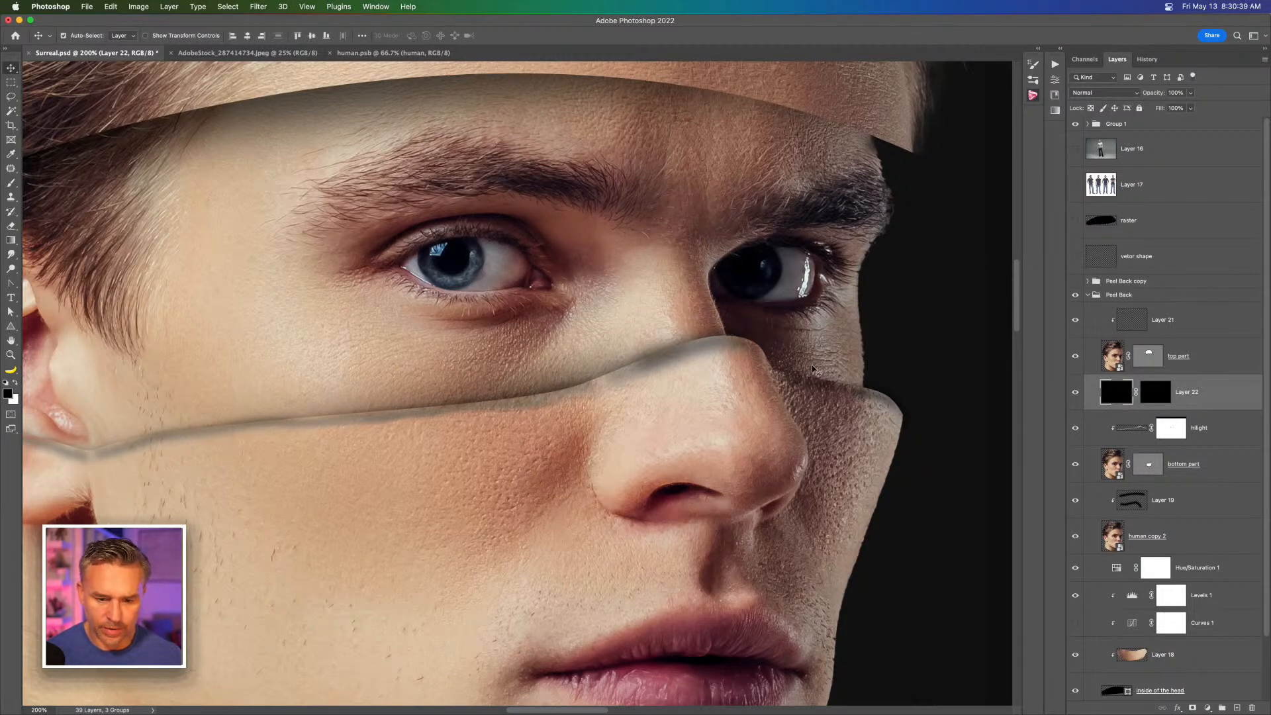
Step: Undo the fill on Layer 22 and brush a soft black shadow along the upper cut edge of the bottom face piece
key("ctrl+z")
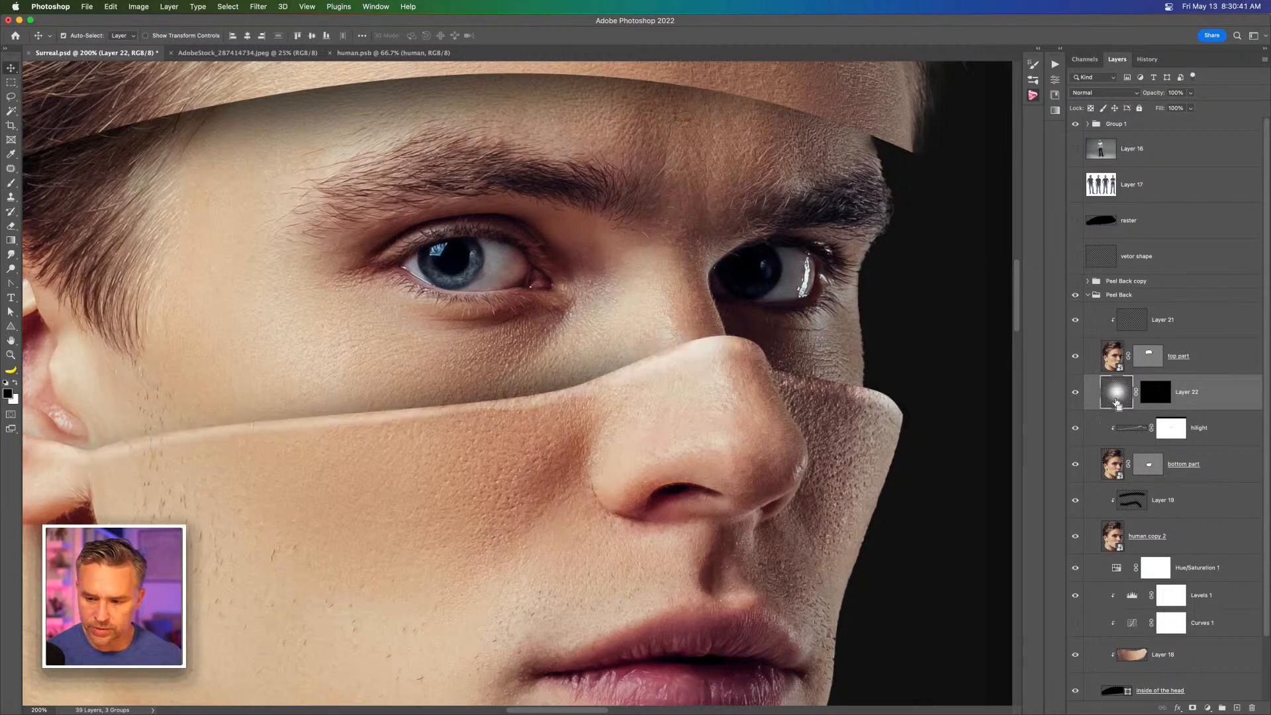
key("ctrl+shift+z")
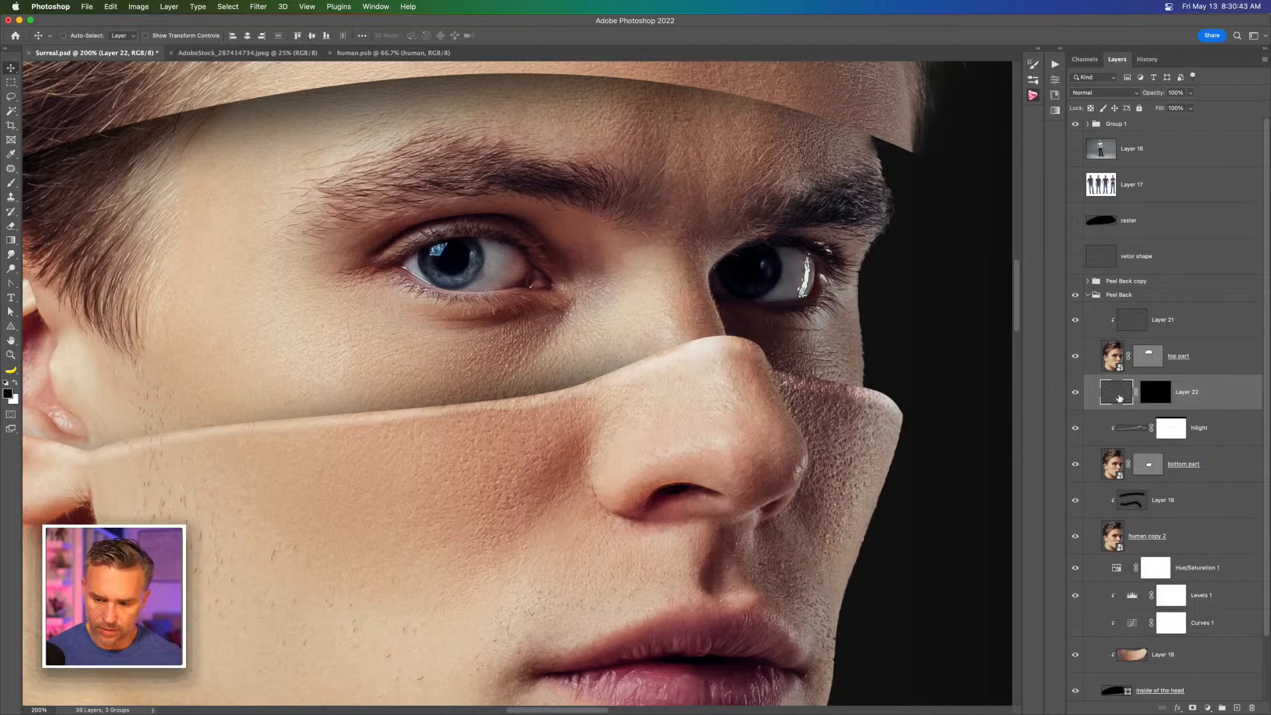
key("b")
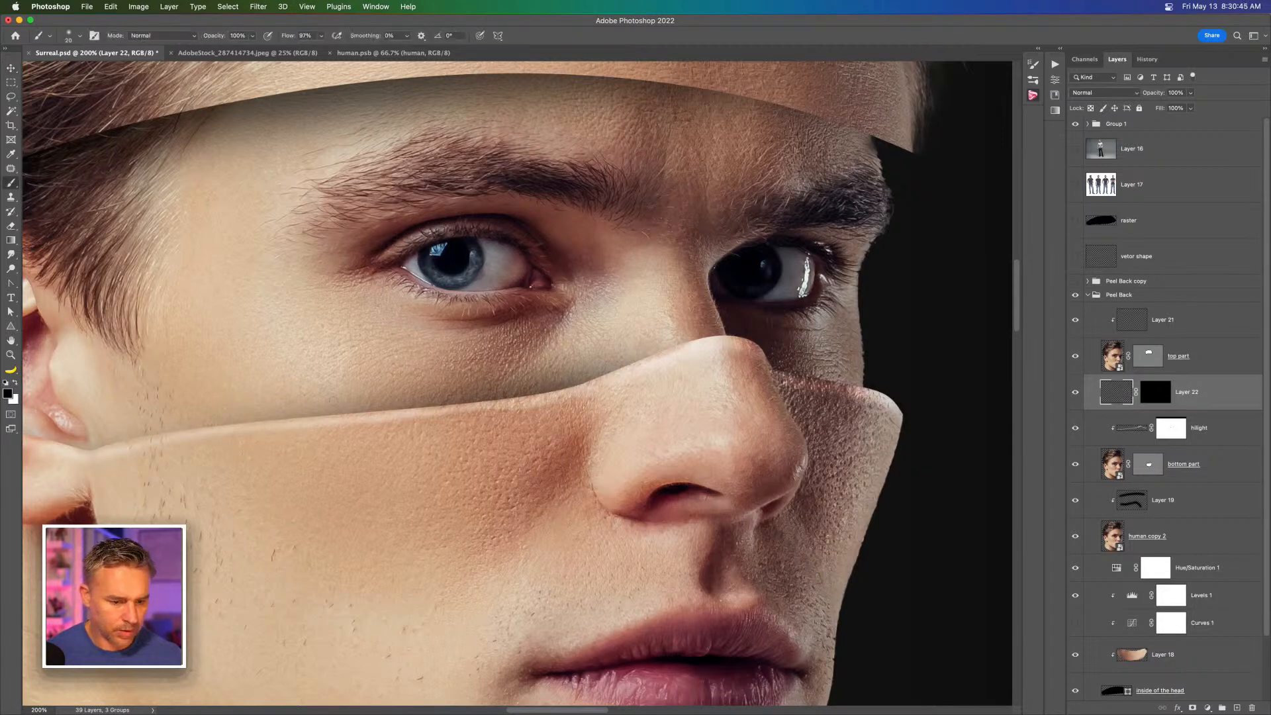
key("bracketright")
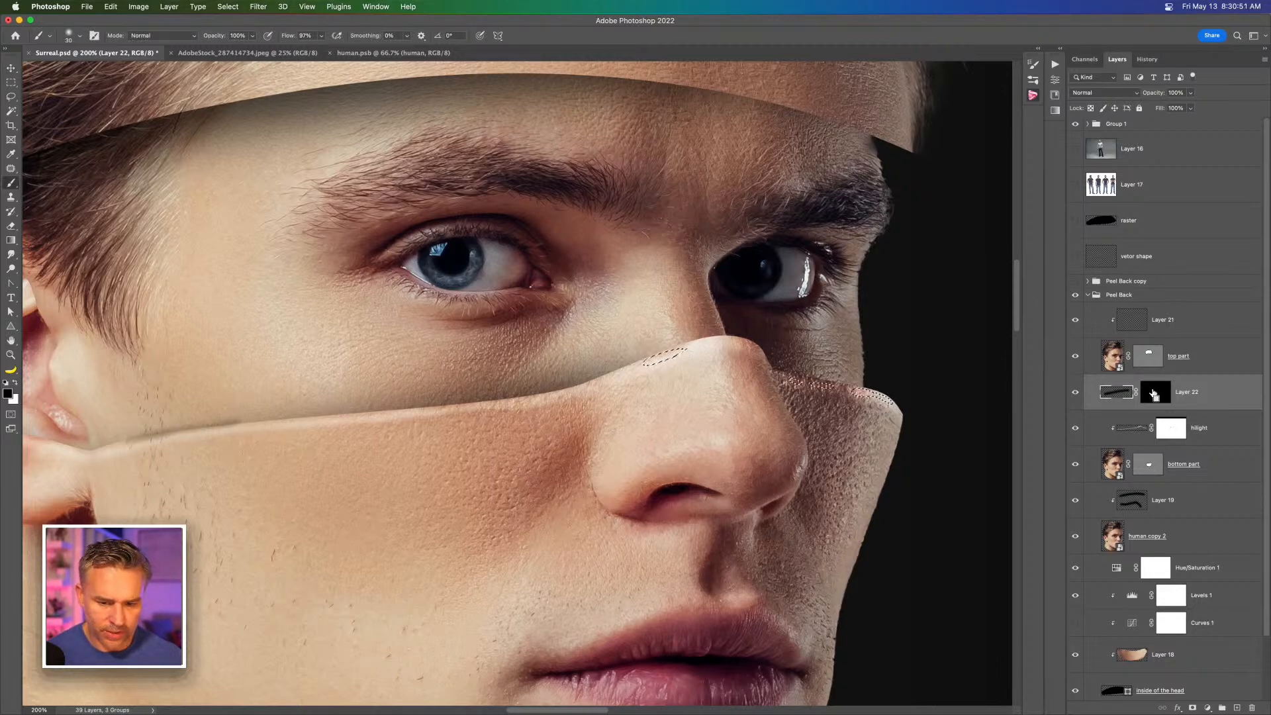
left_click(1155, 394, "alt")
left_click(1155, 395, "alt")
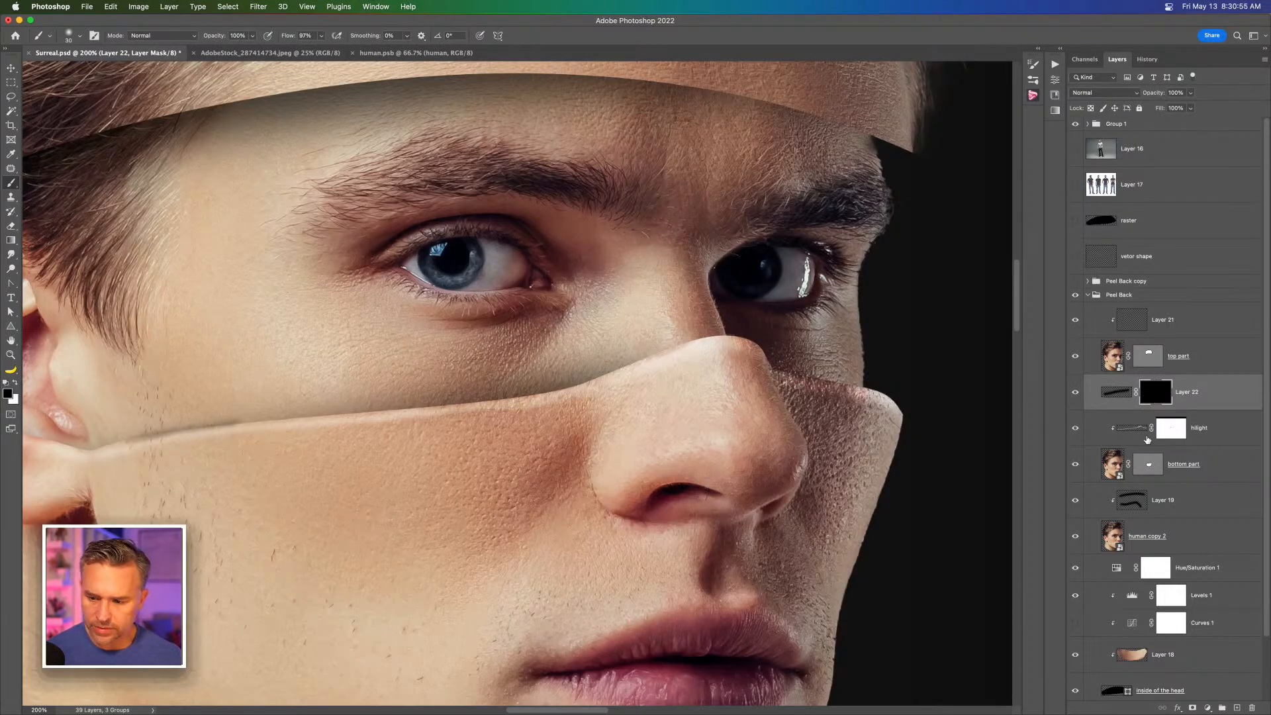
left_click(1116, 392)
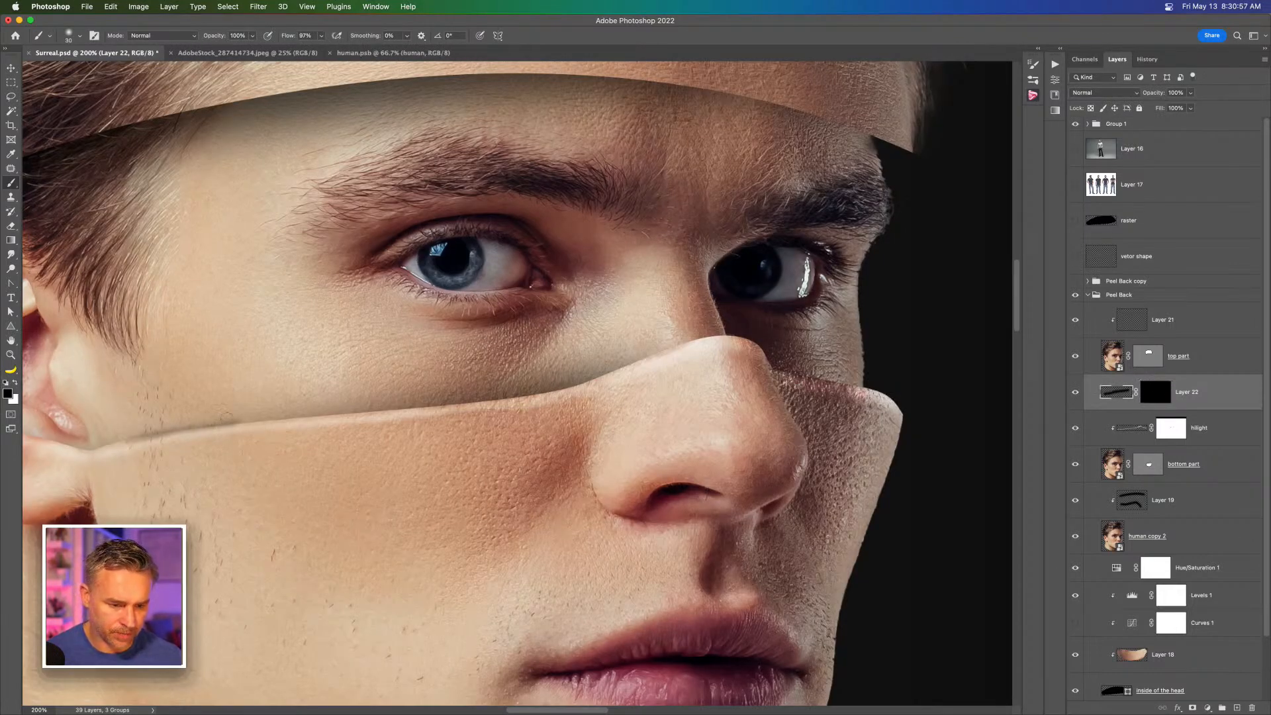
left_click_drag(377, 410, 482, 400)
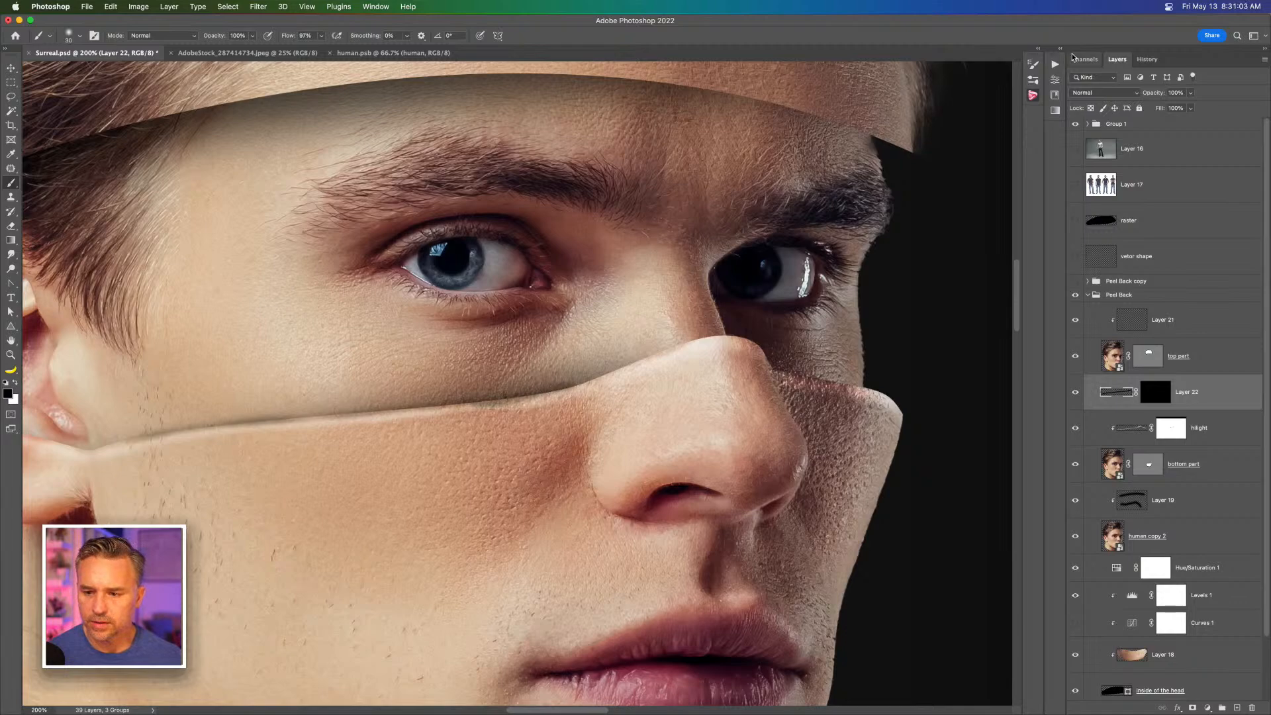
Step: Set Layer 22's blend mode to Overlay and extend the shadow along the cut edge toward the ear, adjusting the brush size
left_click(1100, 92)
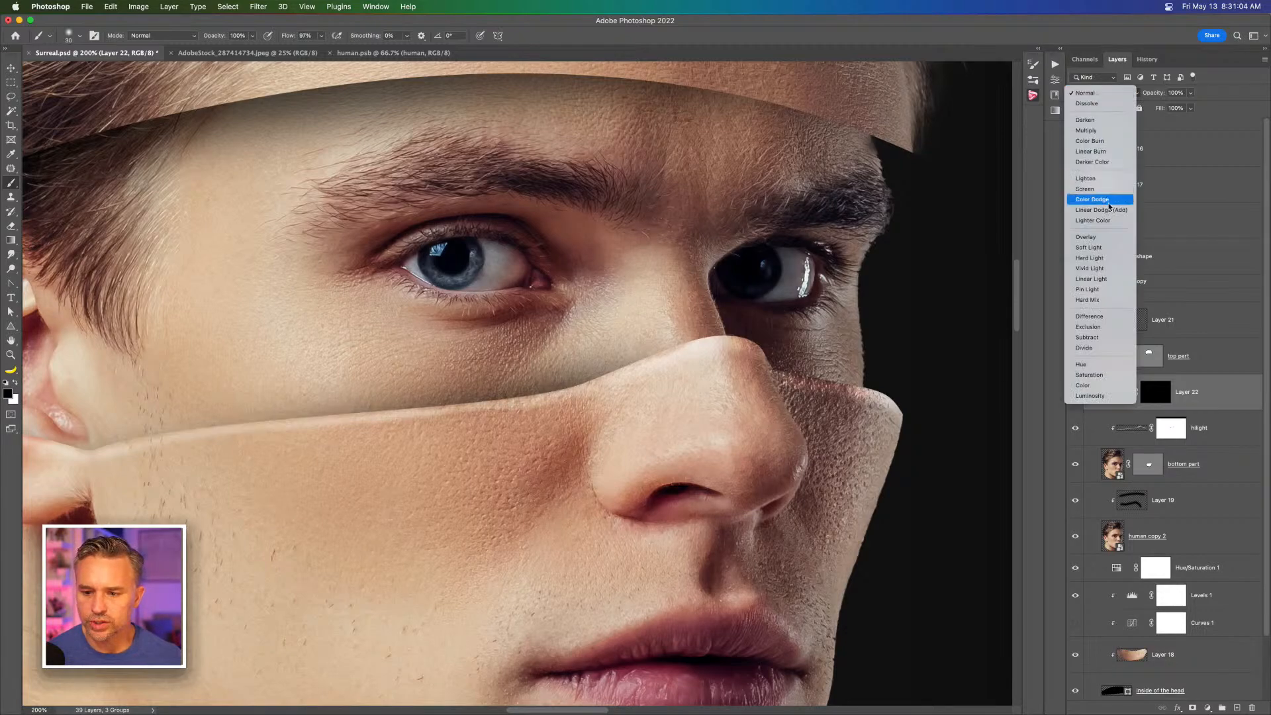
left_click(1093, 238)
key("super+plus")
key("super+plus")
left_click_drag(112, 468, 575, 424)
left_click_drag(268, 416, 471, 398)
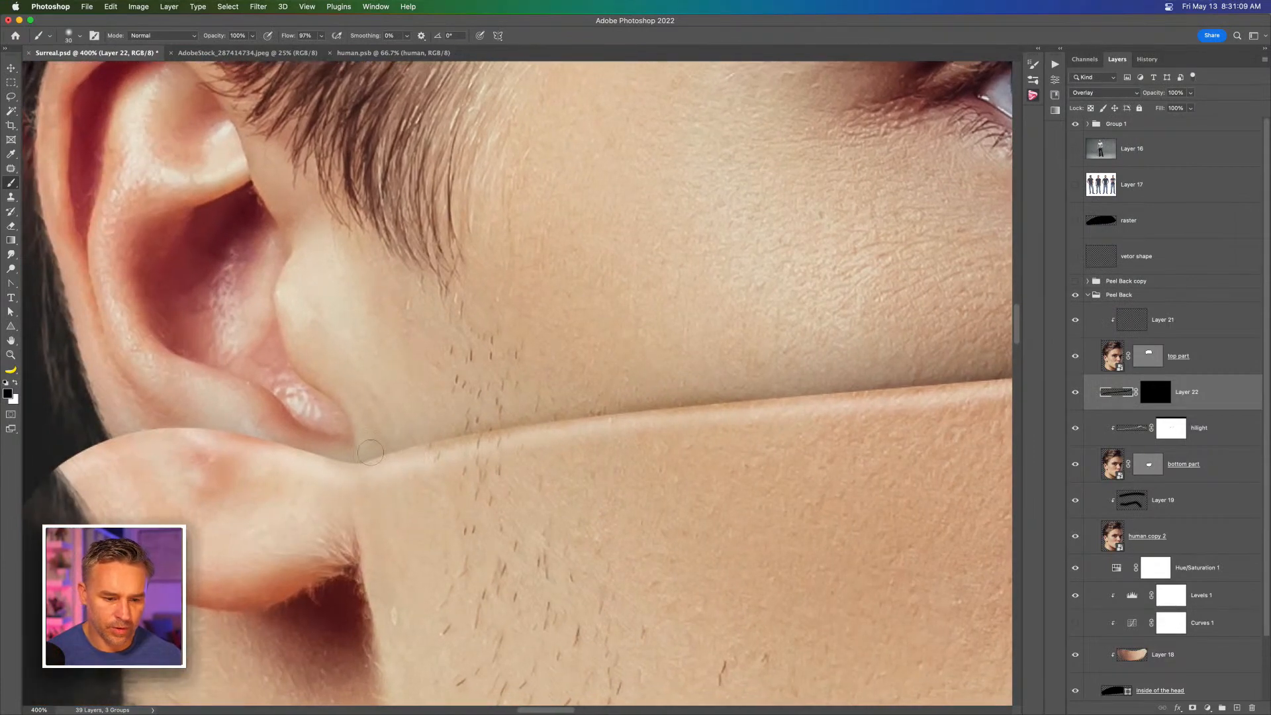
key("bracketleft")
key("bracketleft")
key("bracketleft")
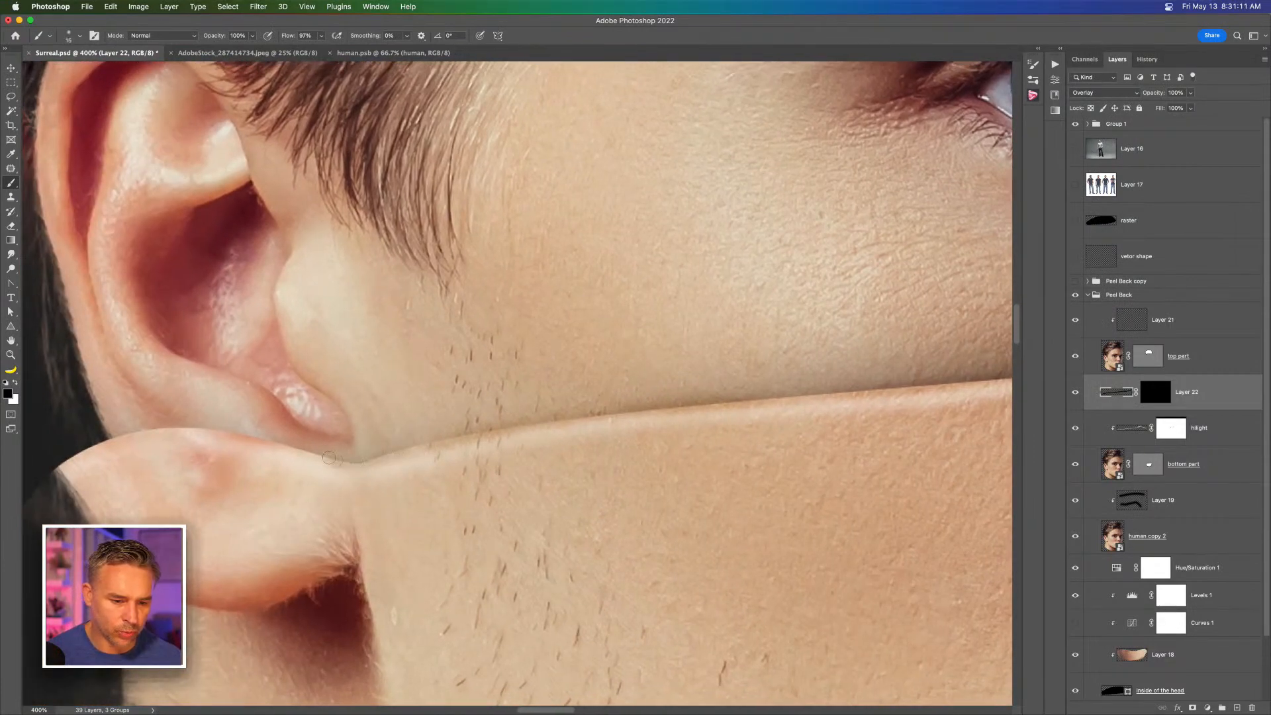
key("bracketright")
key("bracketright")
key("bracketright")
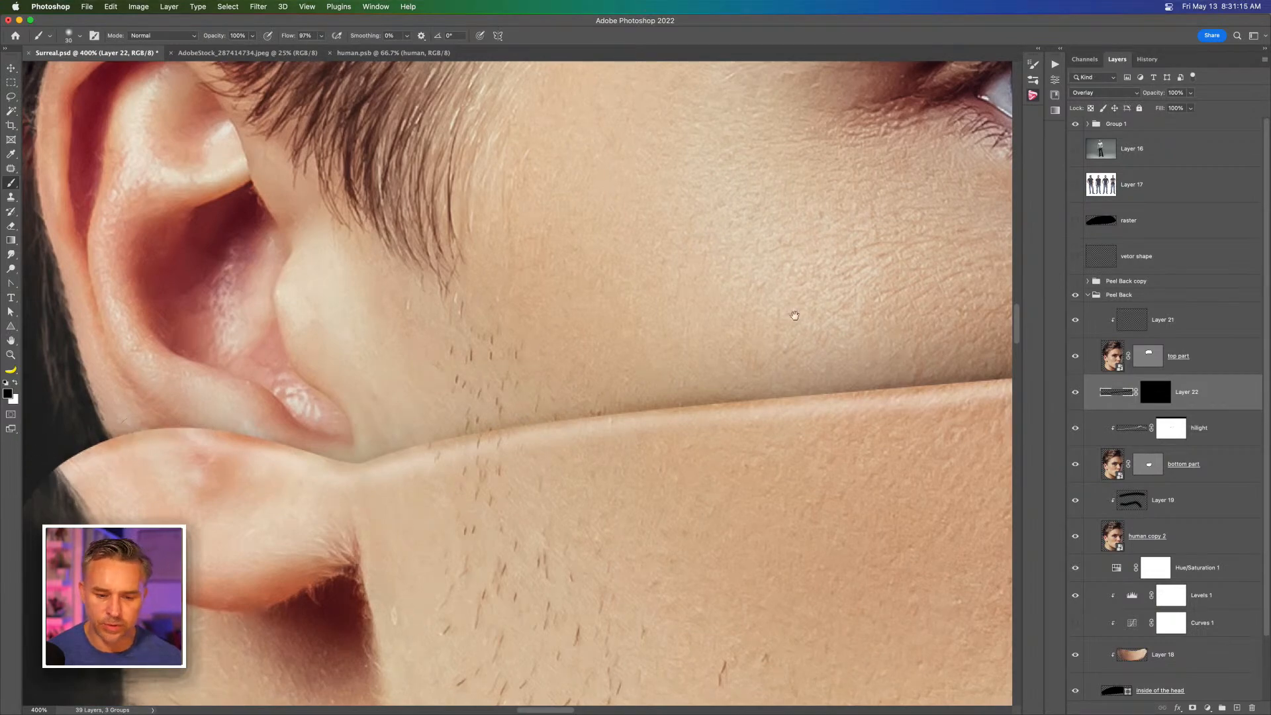
Step: Continue brushing the Layer 22 shadow along the cut edge across the cheek toward the nose
left_click_drag(795, 316, 278, 341)
left_click_drag(906, 333, 371, 411)
mouse_move(239, 419)
left_mouse_down()
mouse_move(281, 416)
mouse_move(456, 345)
mouse_move(565, 337)
left_mouse_up()
mouse_move(657, 380)
left_mouse_down()
mouse_move(841, 424)
mouse_move(826, 433)
left_mouse_up()
mouse_move(619, 337)
left_mouse_down()
mouse_move(648, 378)
mouse_move(600, 335)
mouse_move(650, 356)
left_mouse_up()
Step: Examine the shaded cut edge across the cheek and nose, both close up and against the whole head
key("super+minus")
key("super+minus")
key("super+minus")
key("super+minus")
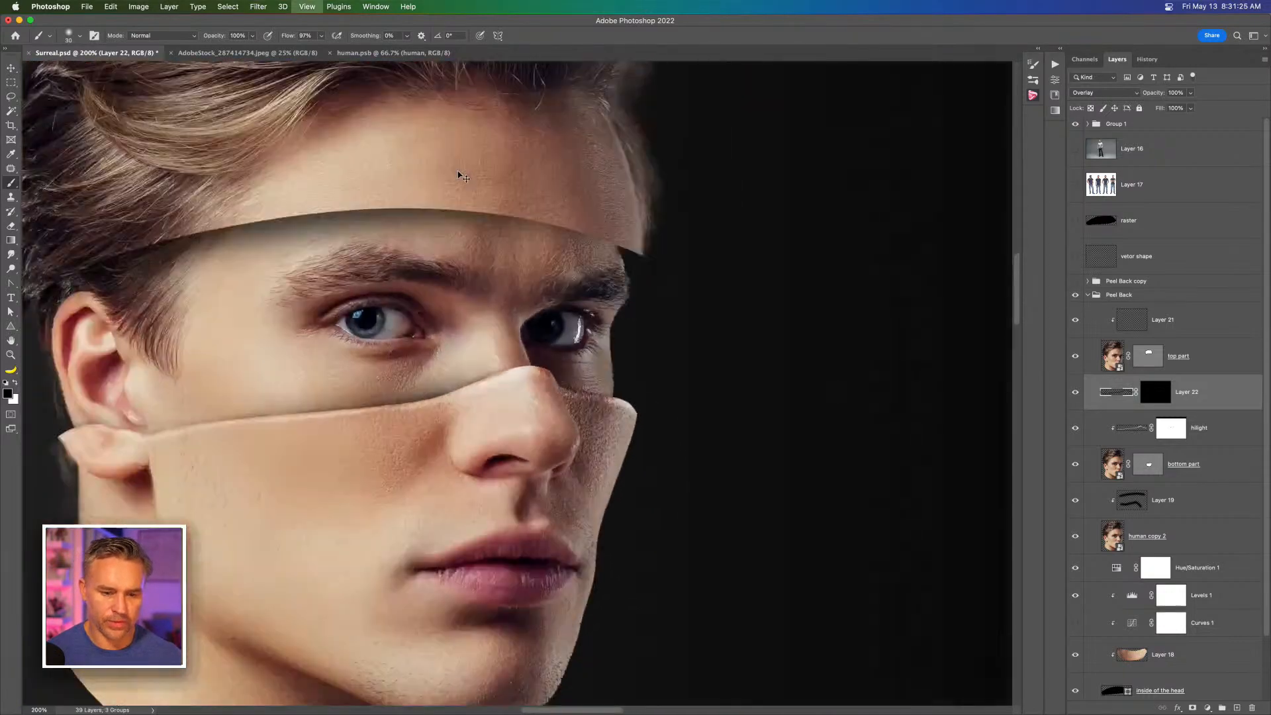
mouse_move(378, 246)
left_mouse_down()
mouse_move(508, 274)
mouse_move(547, 236)
mouse_move(378, 258)
left_mouse_up()
key("super+plus")
key("super+plus")
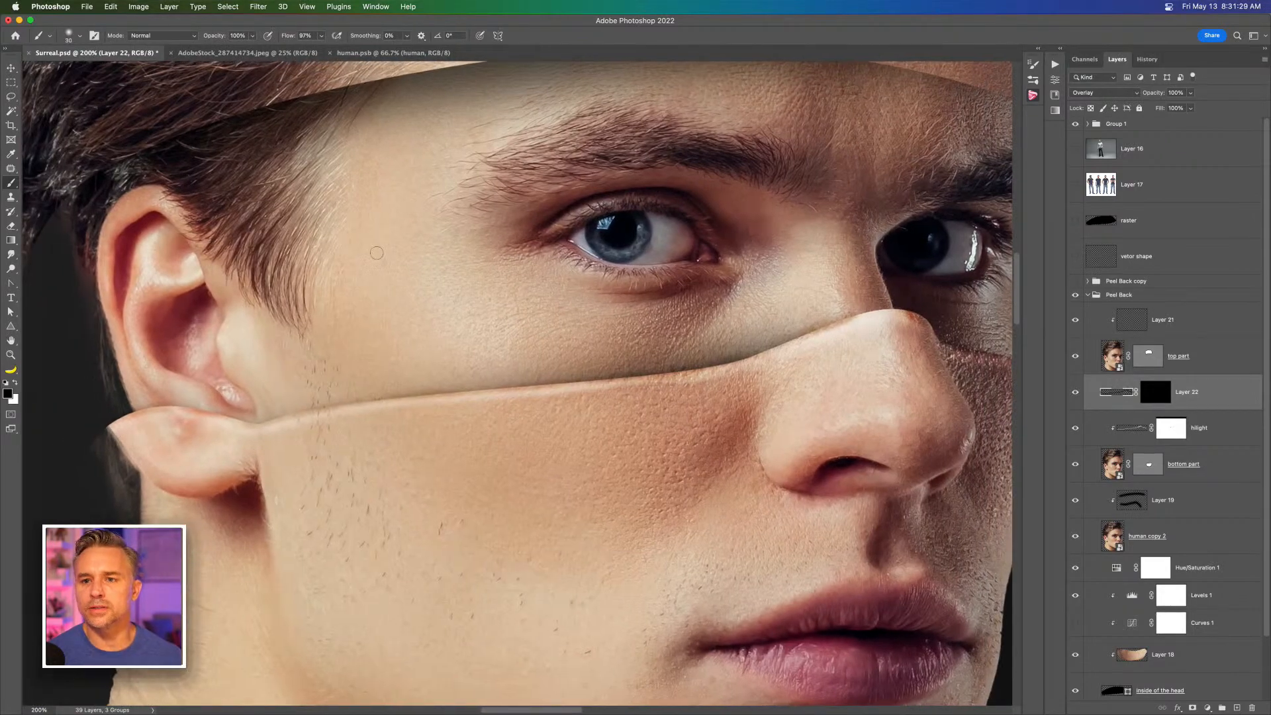
key("super+minus")
left_click_drag(476, 229, 517, 294)
Step: Try a white brush stroke on Layer 21 at the hairline end of the forehead piece's cut edge, and undo it
left_click(1181, 323)
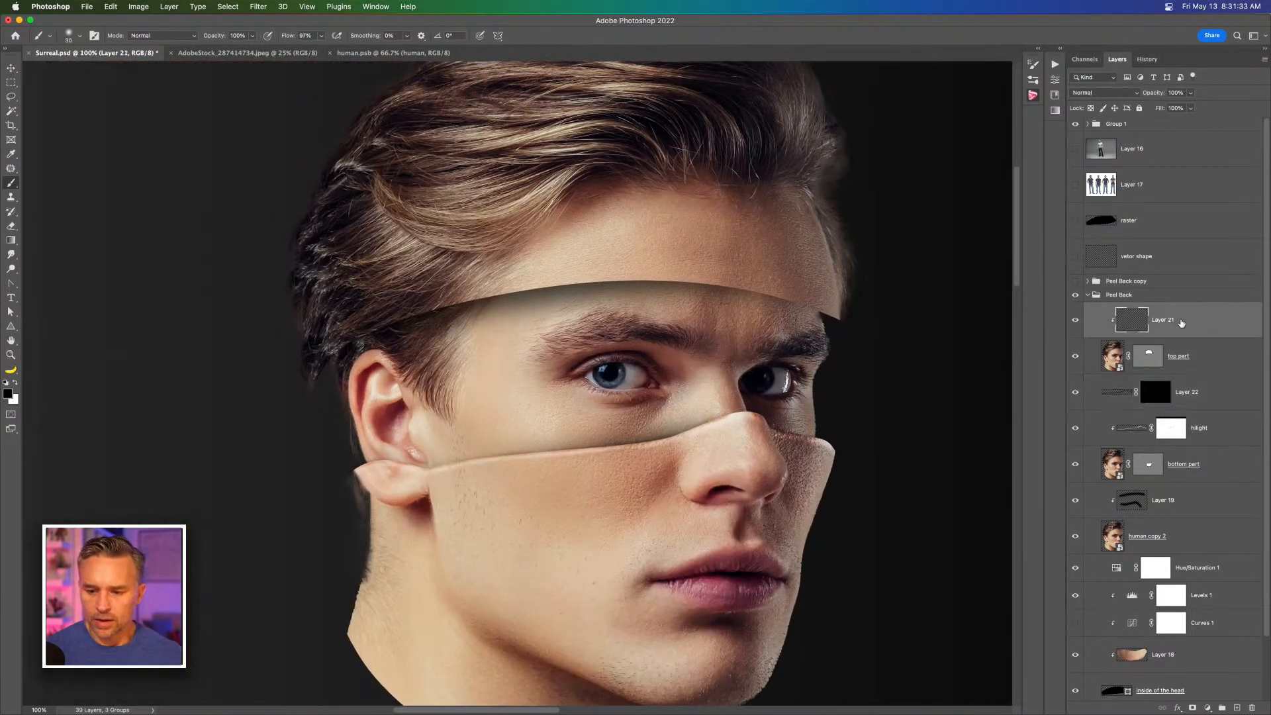
key("super+plus")
left_click_drag(400, 297, 254, 377)
left_click(16, 383)
left_click_drag(395, 338, 462, 324)
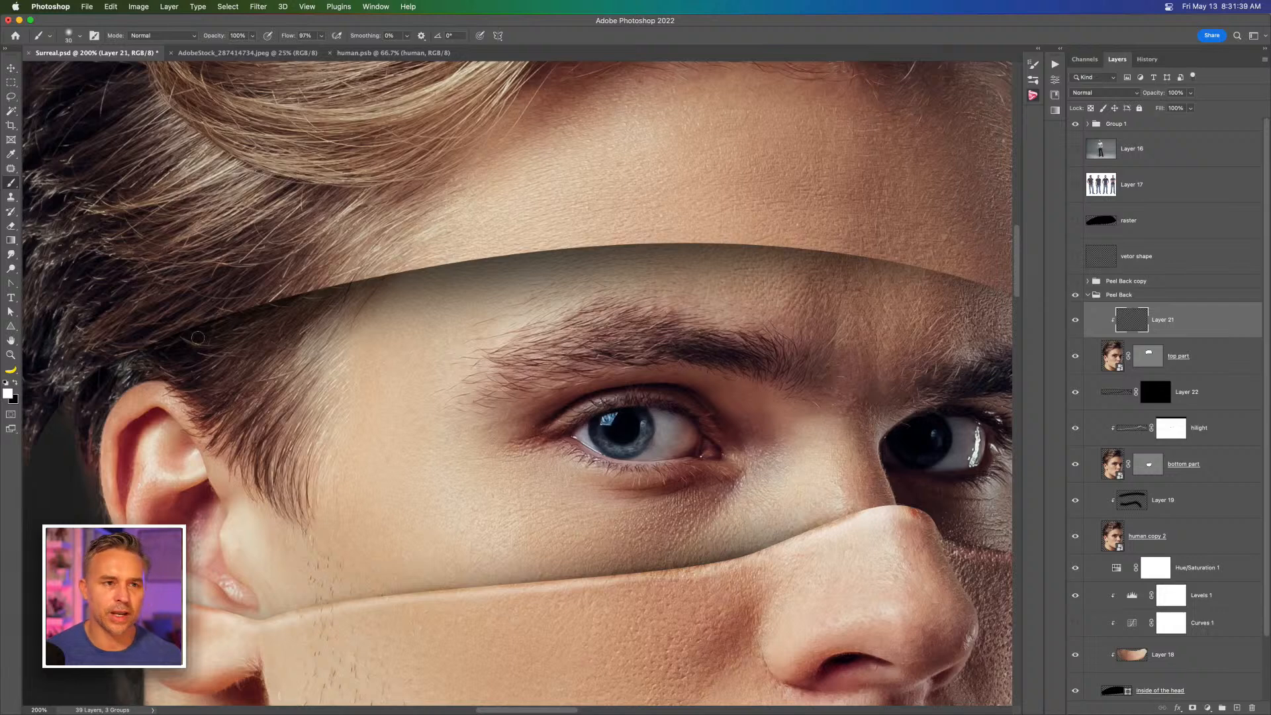
left_click_drag(145, 340, 245, 316)
key("super+z")
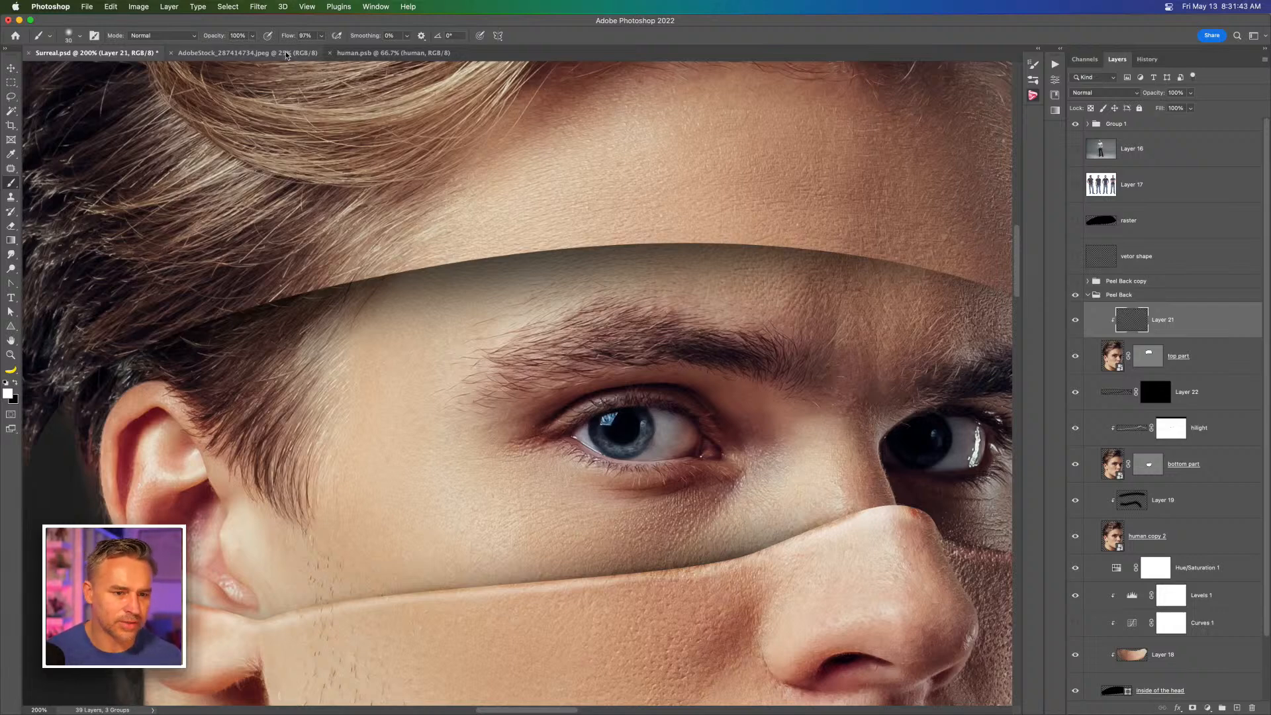
Step: Lower the brush flow to 16% and paint a white highlight along the forehead piece's entire lower edge
left_click_drag(287, 36, 244, 41)
key("]")
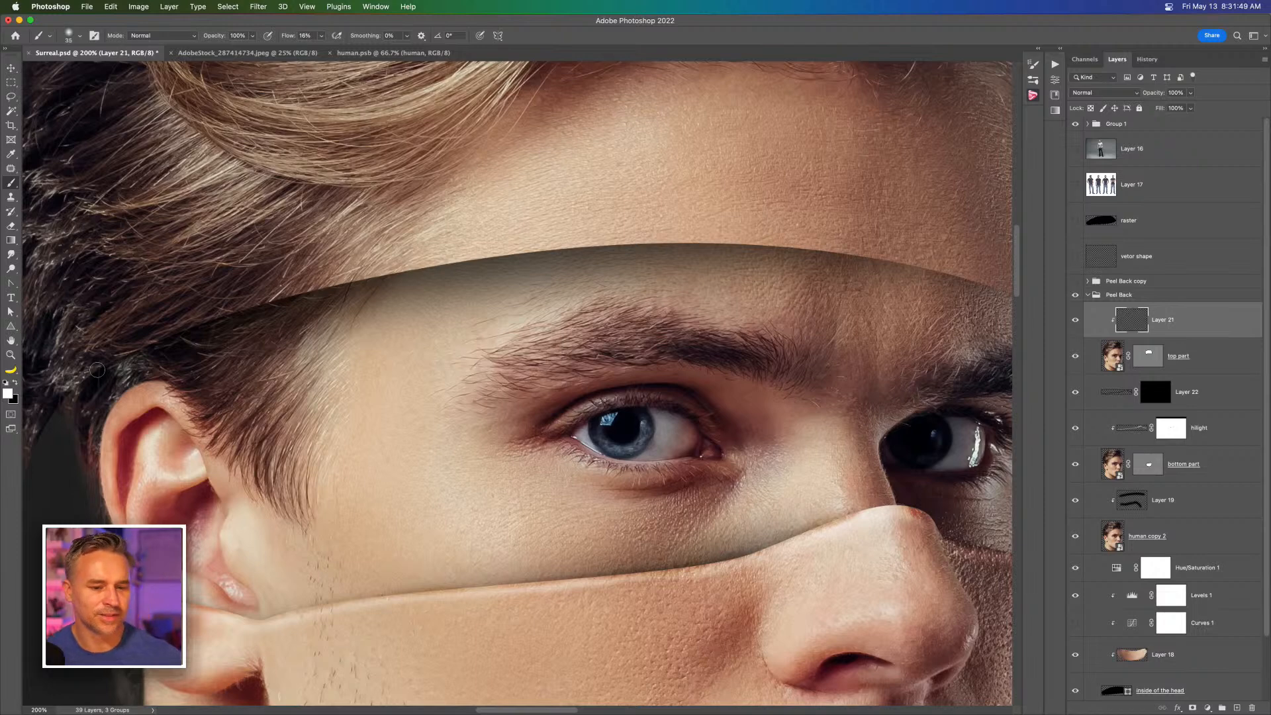
left_click_drag(98, 369, 341, 291)
mouse_move(296, 296)
left_mouse_down()
mouse_move(536, 247)
mouse_move(688, 240)
left_mouse_up()
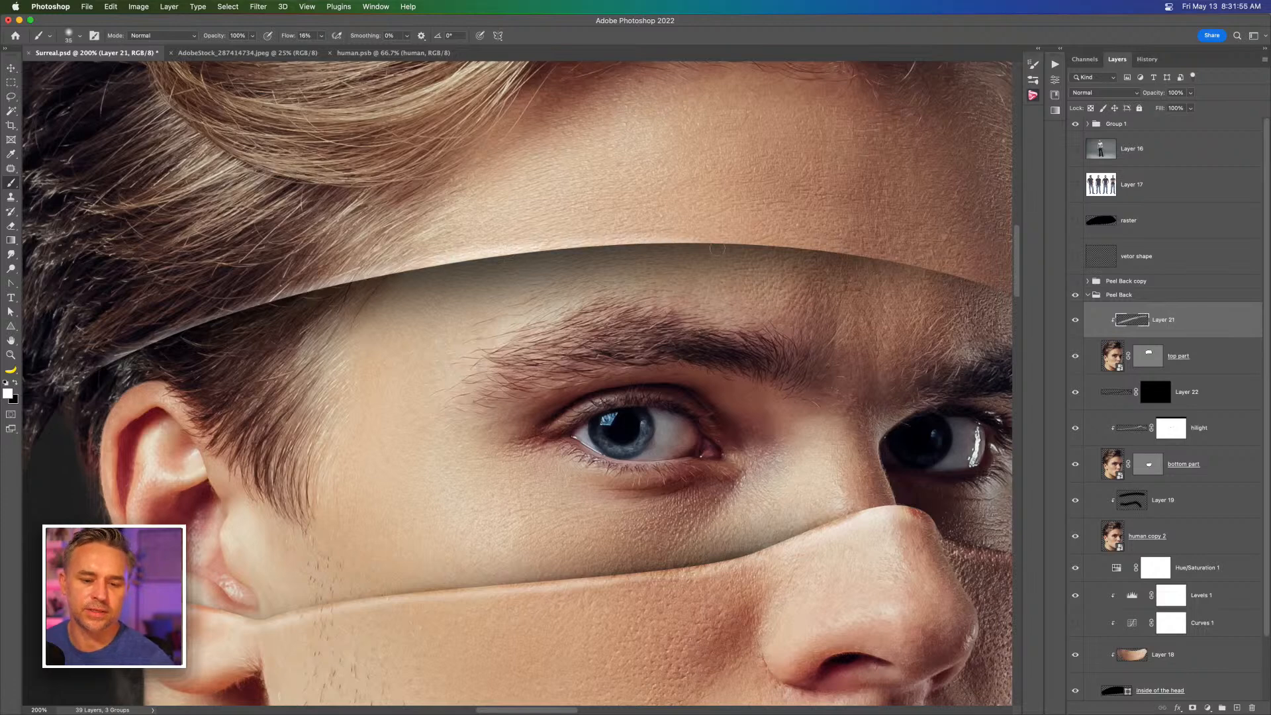
mouse_move(619, 287)
left_mouse_down()
mouse_move(439, 307)
mouse_move(569, 257)
mouse_move(689, 265)
mouse_move(811, 299)
left_mouse_up()
left_click_drag(663, 272, 906, 334)
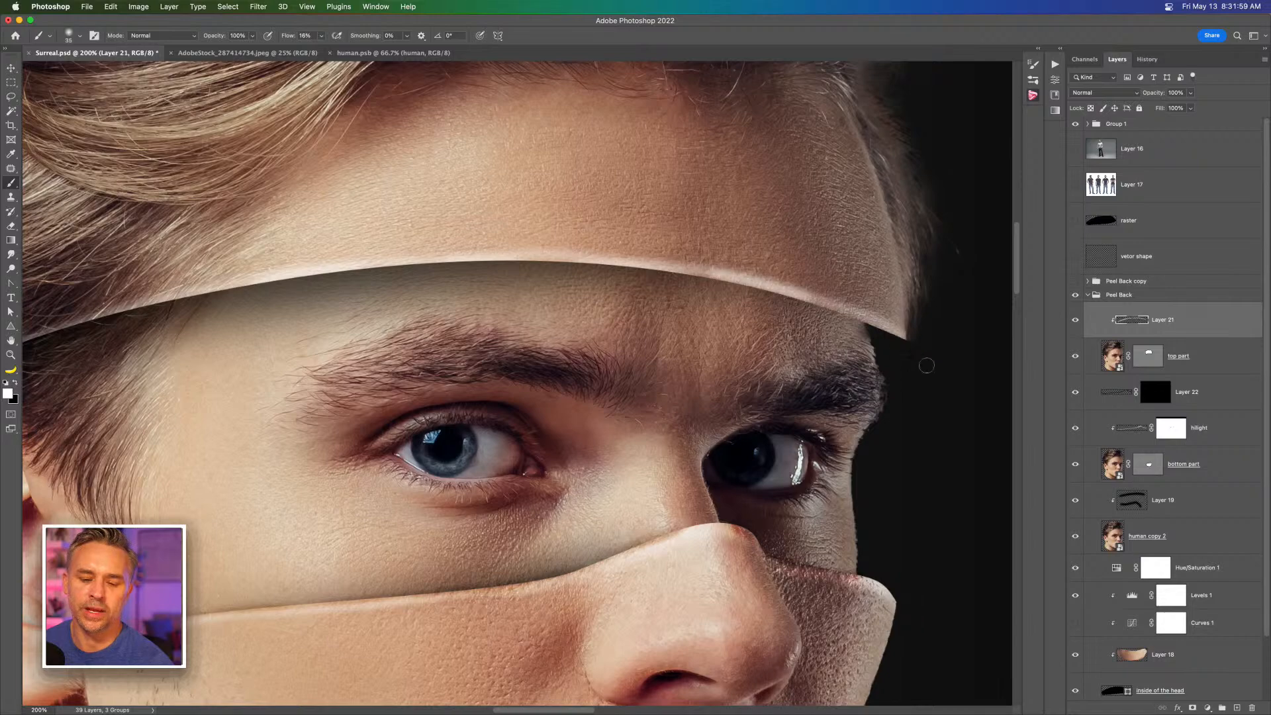
Step: Try blending the Layer 21 highlight in Overlay mode at 87% opacity
key("super+minus")
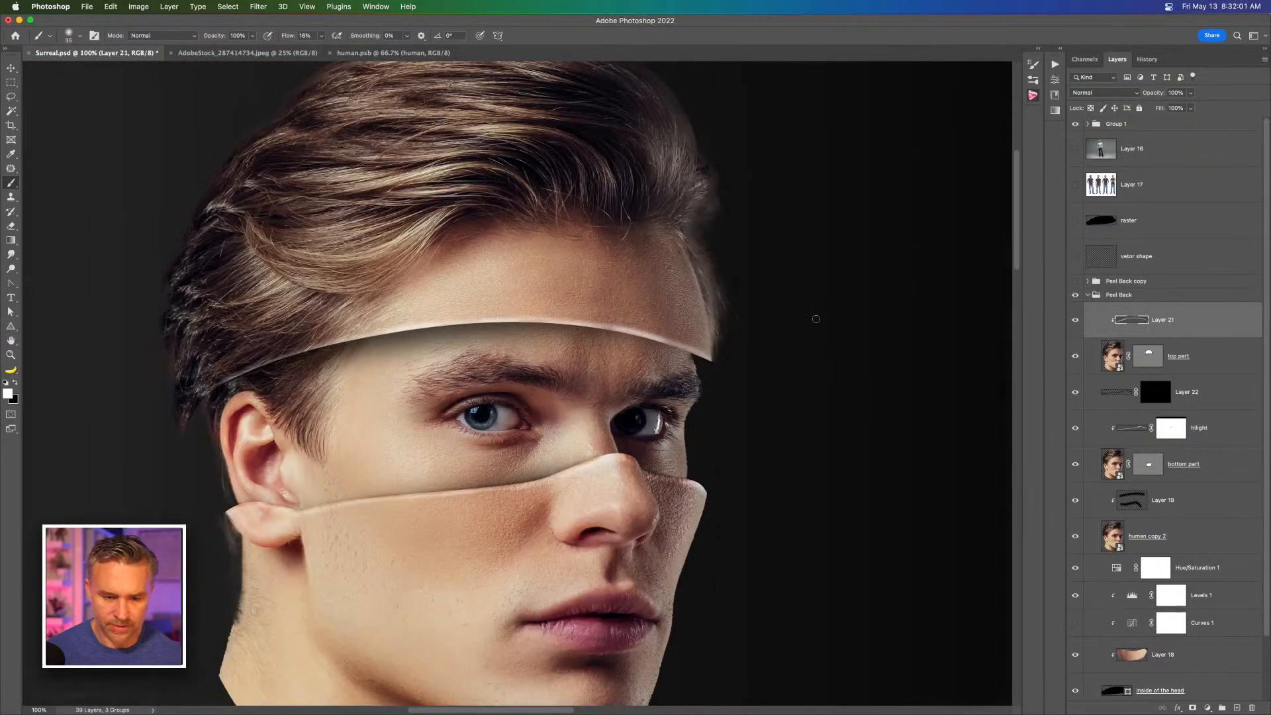
left_click_drag(698, 229, 800, 233)
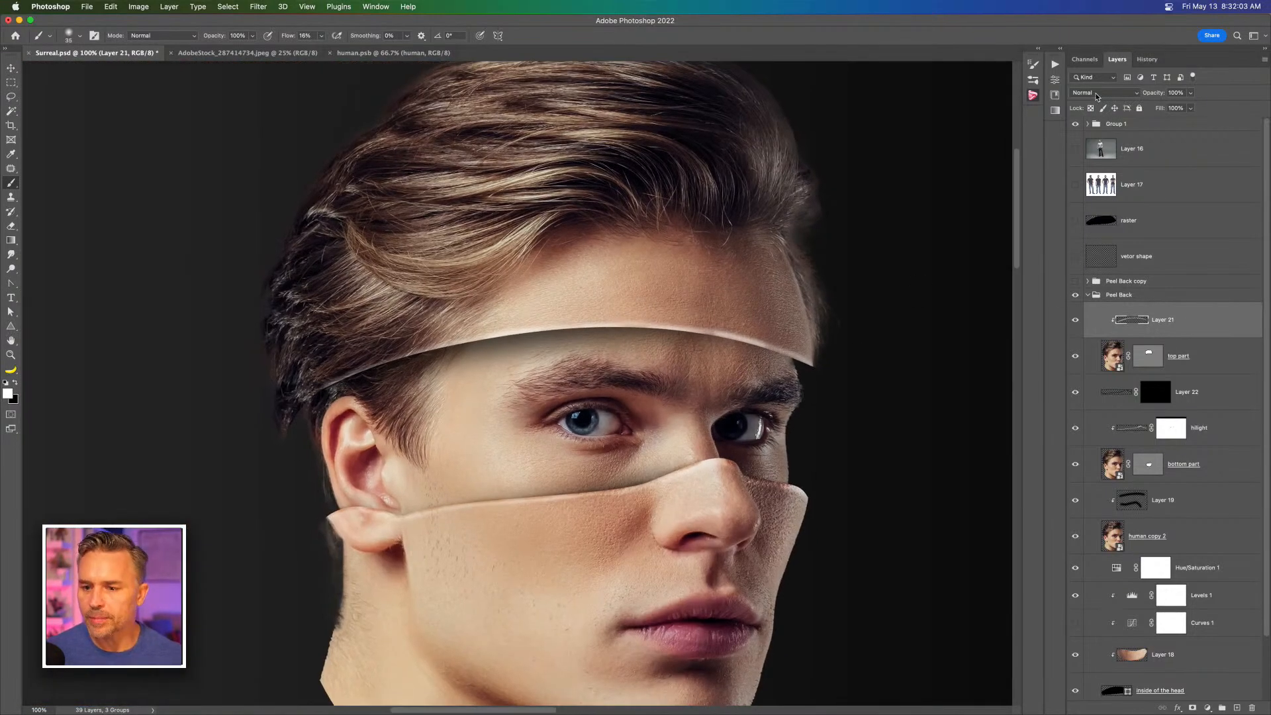
left_click(1095, 94)
left_click(1087, 237)
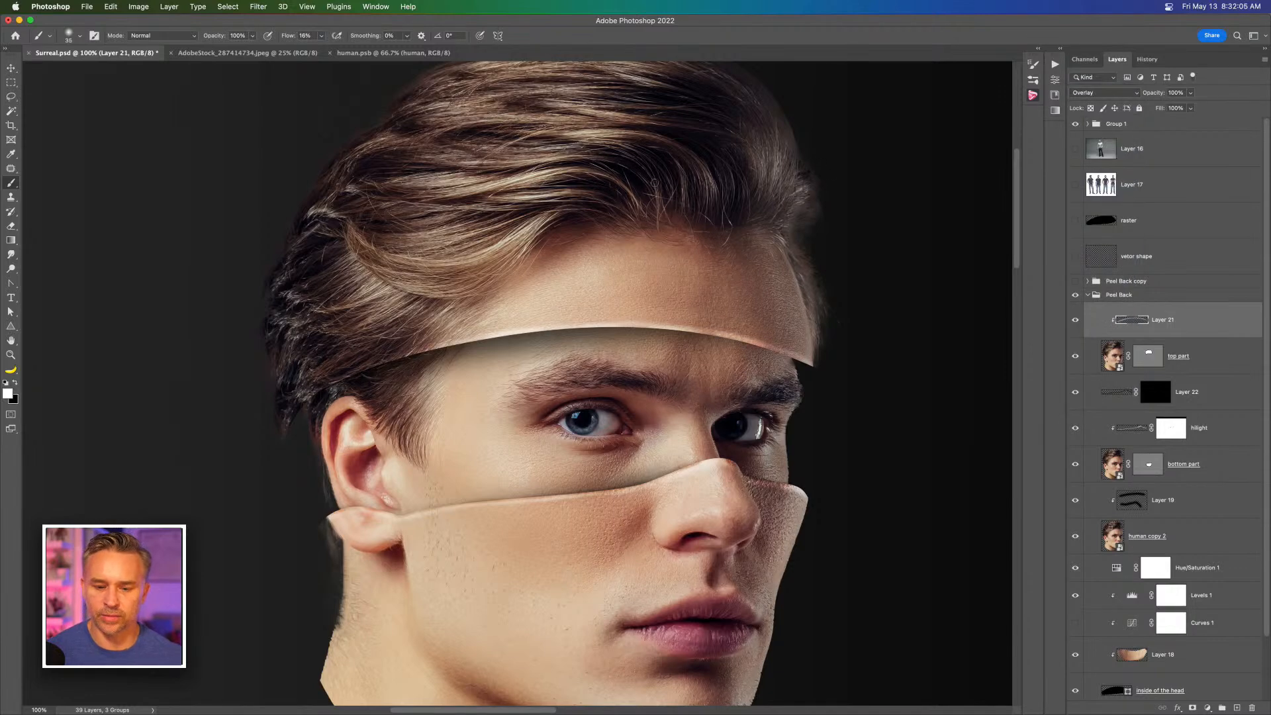
key("super+equal")
left_click_drag(799, 235, 648, 276)
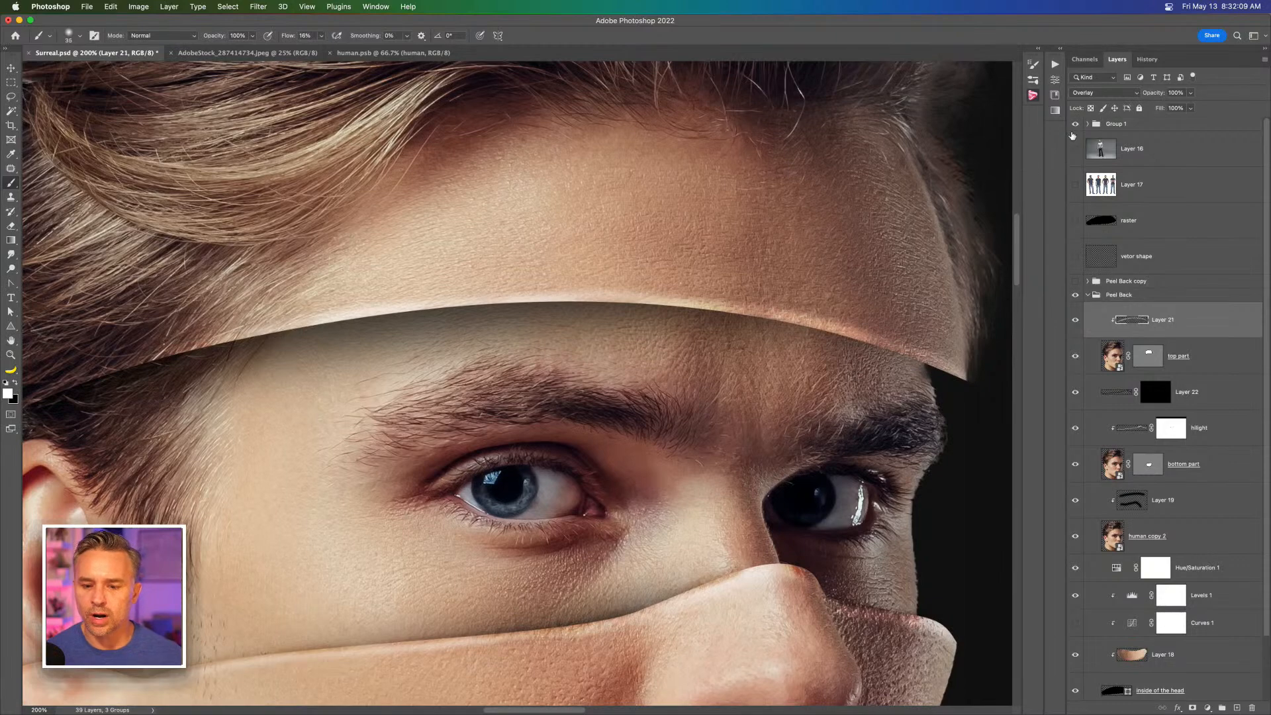
left_click_drag(1150, 97, 1136, 93)
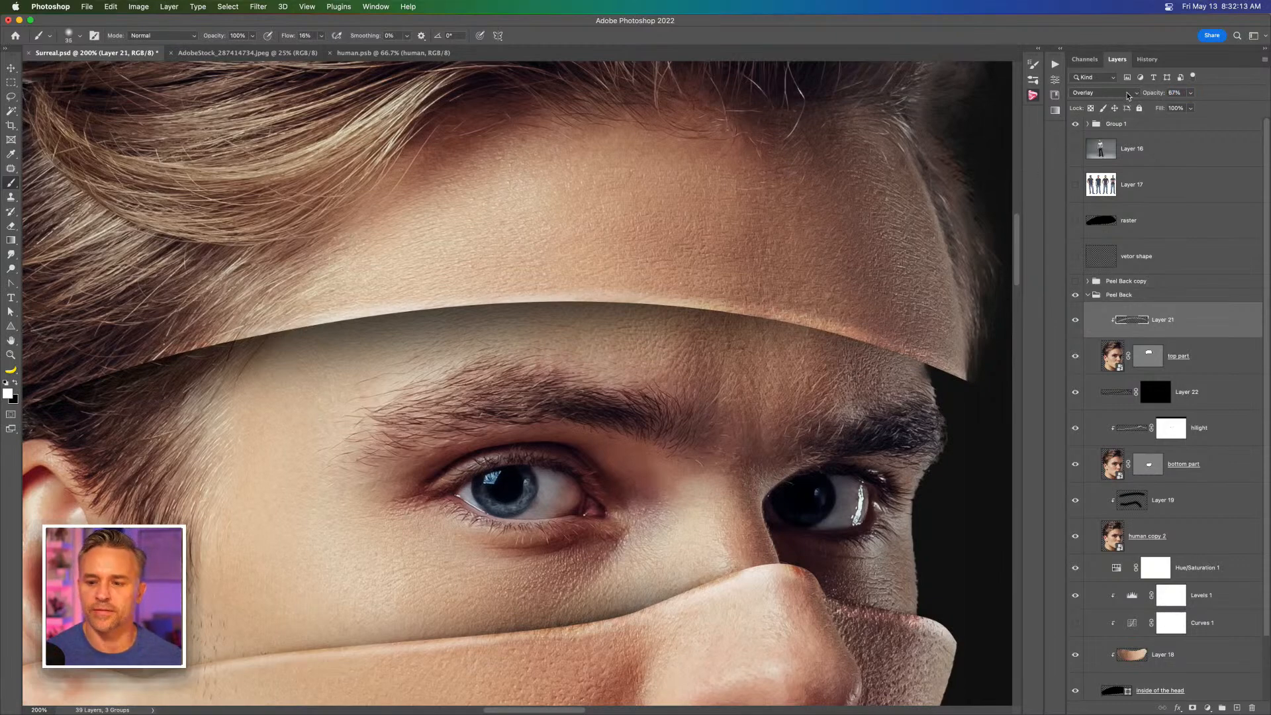
Step: Set Layer 21's blend mode to Soft Light and its opacity to 100%
left_click(1135, 90)
left_click(1113, 101)
left_click(1150, 94)
type("100")
key("Return")
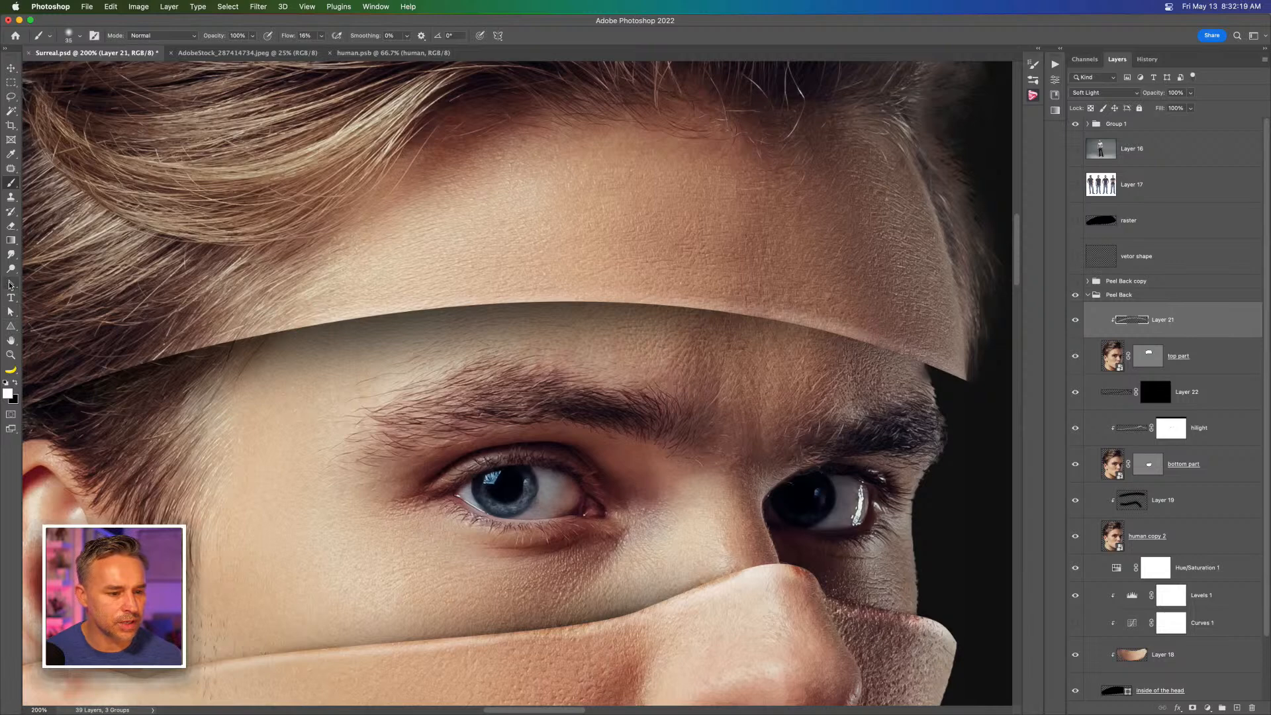
Step: Smudge the Layer 21 highlight up into the forehead skin above the far eyebrow
left_click(10, 259)
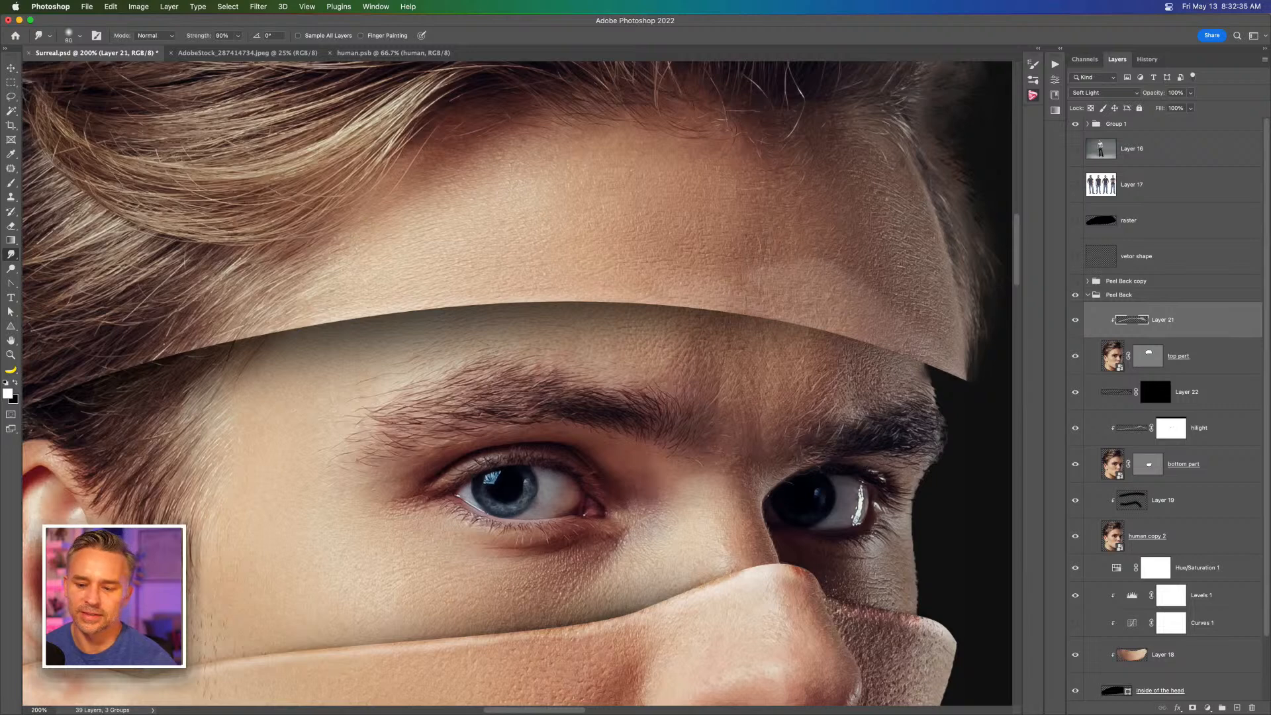
left_click_drag(771, 286, 738, 278)
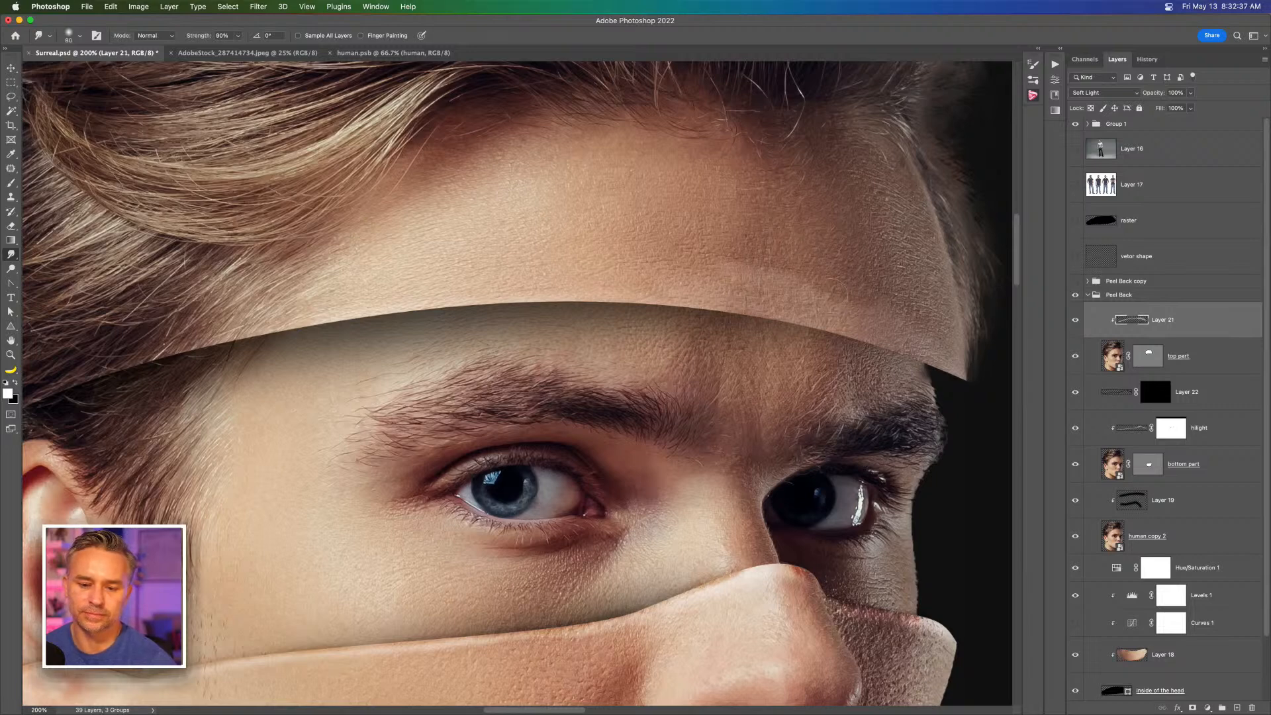
mouse_move(835, 307)
left_mouse_down()
mouse_move(851, 283)
mouse_move(729, 268)
left_mouse_up()
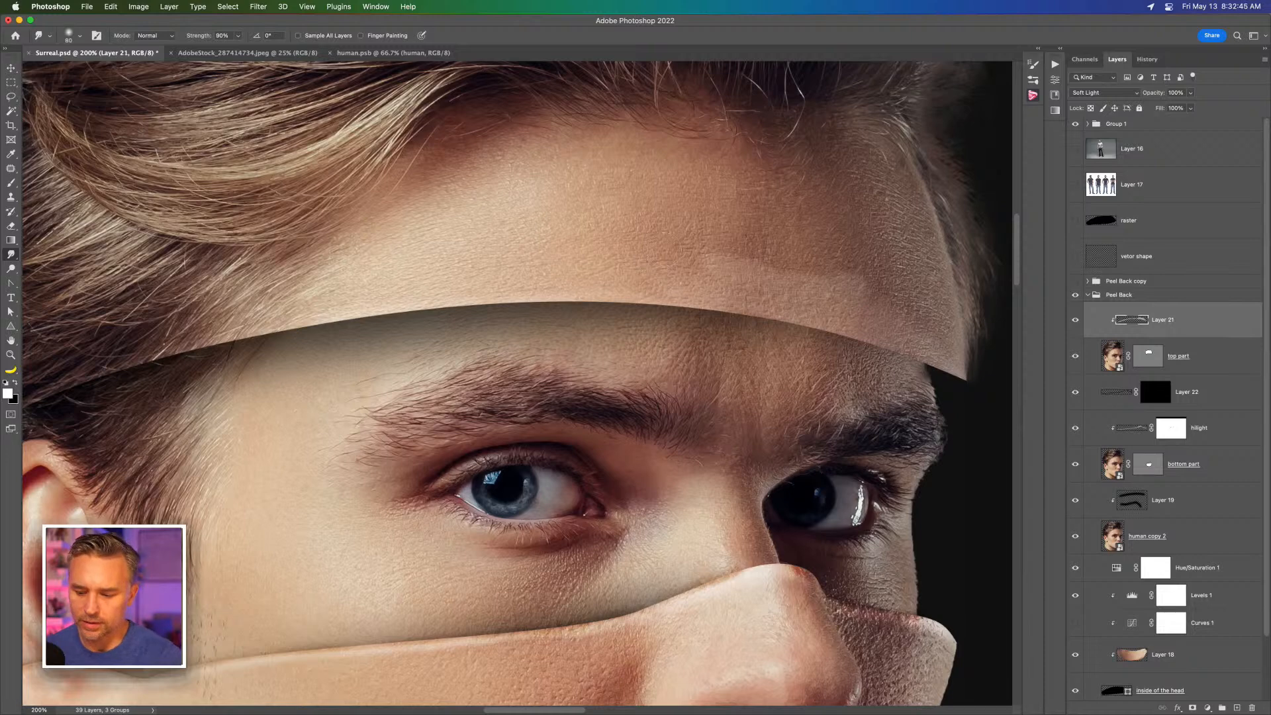
Step: Add a layer mask to Layer 21 and softly fade the smudged forehead highlight with a large black brush
left_click(1193, 707)
key("x")
key("b")
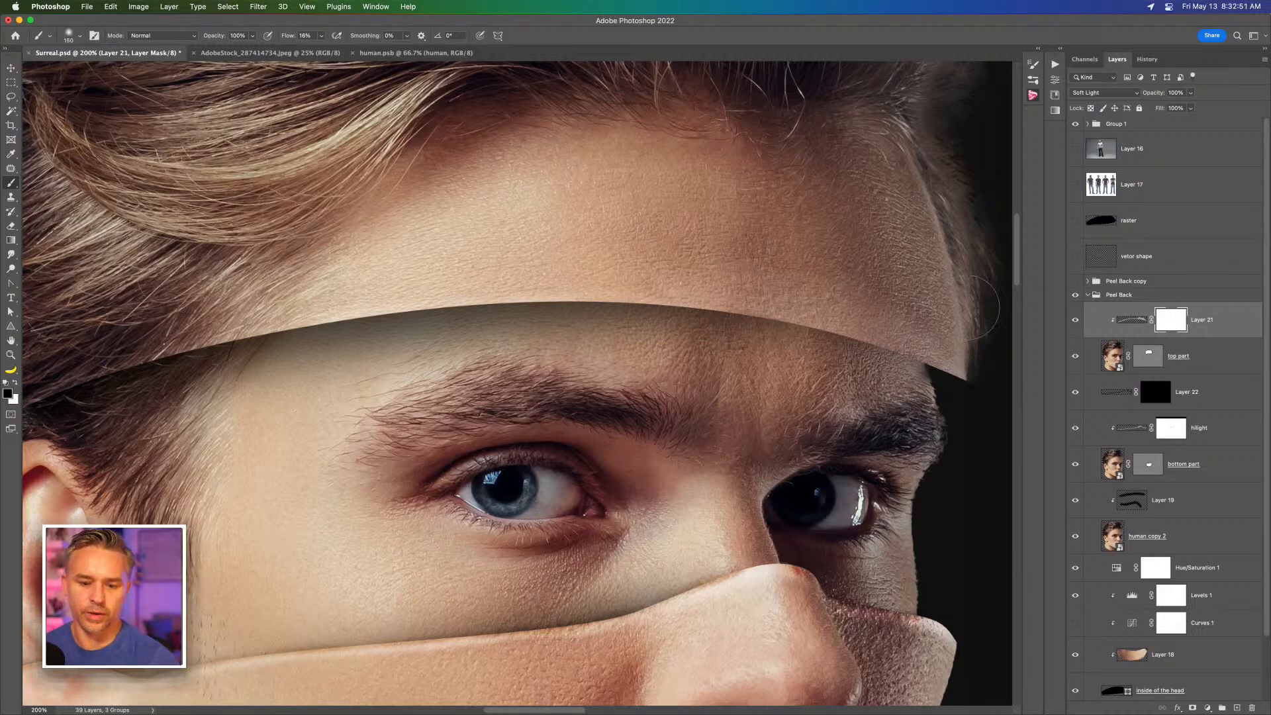
key("super+minus")
key("super+minus")
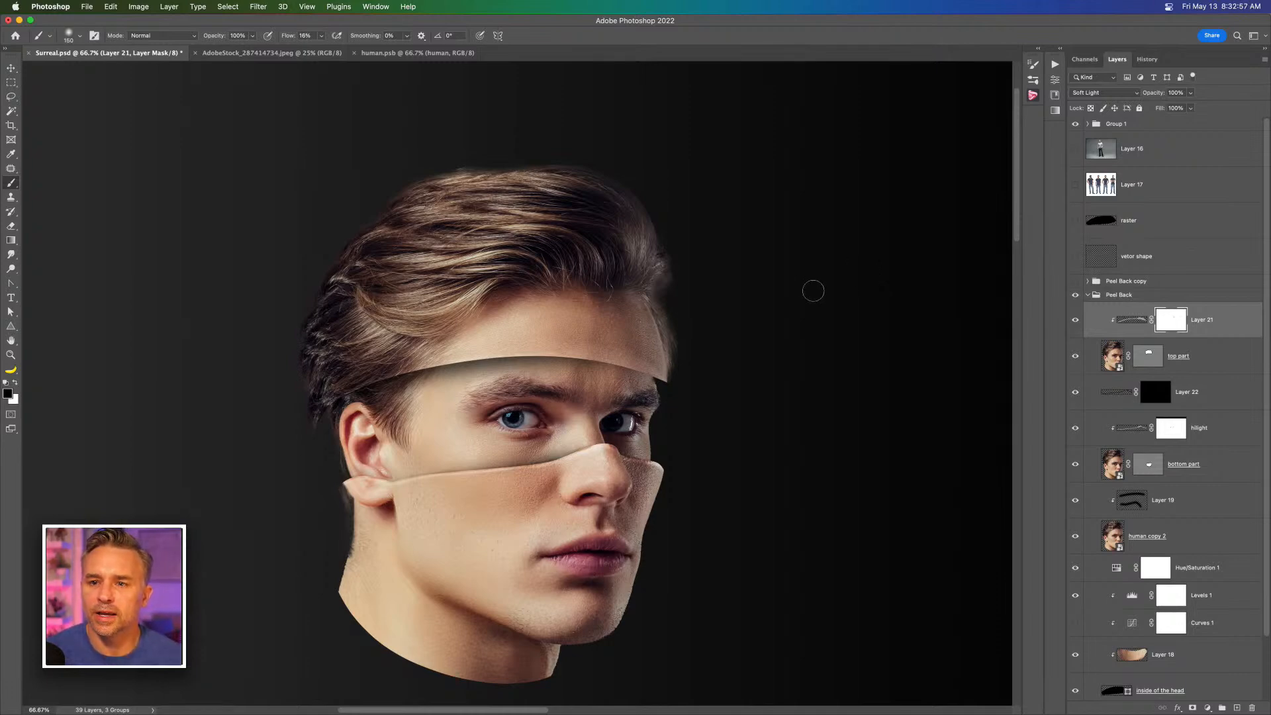
Step: Convert the pointed corner anchor of the top part's vector mask to a curve point and move it onto the far tip of the forehead
key("super+equal")
key("super+equal")
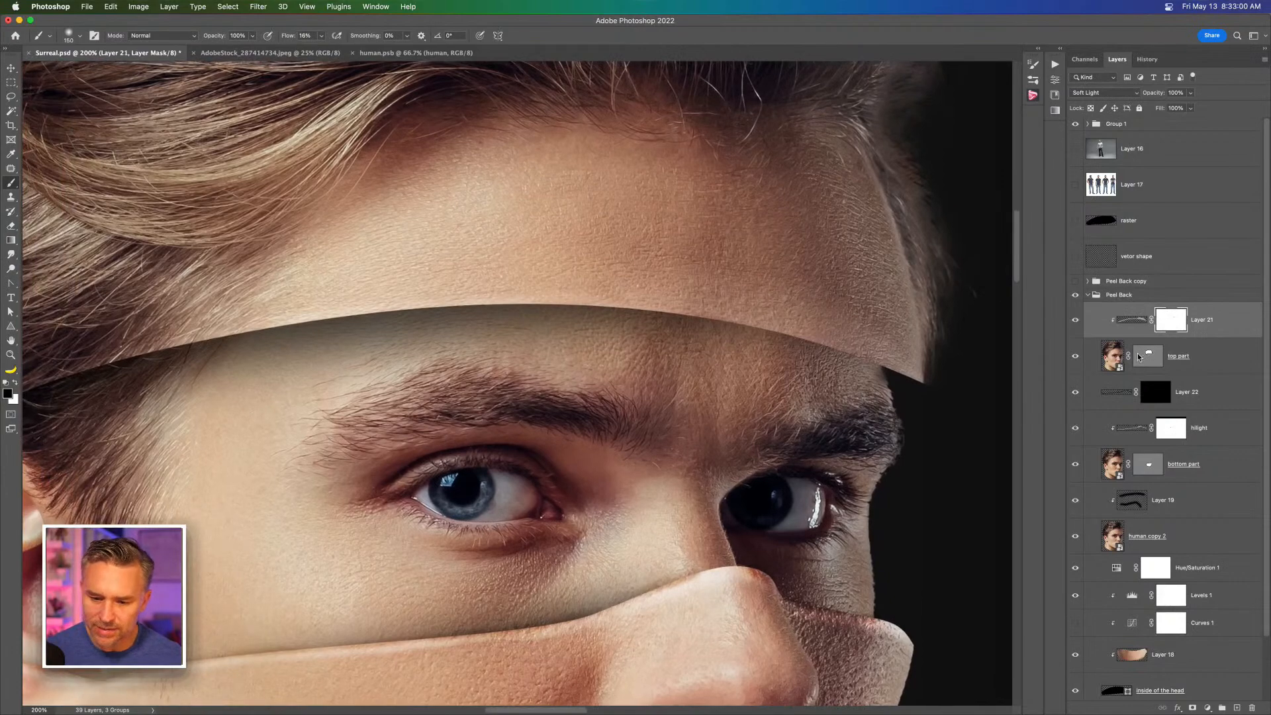
left_click(1139, 357)
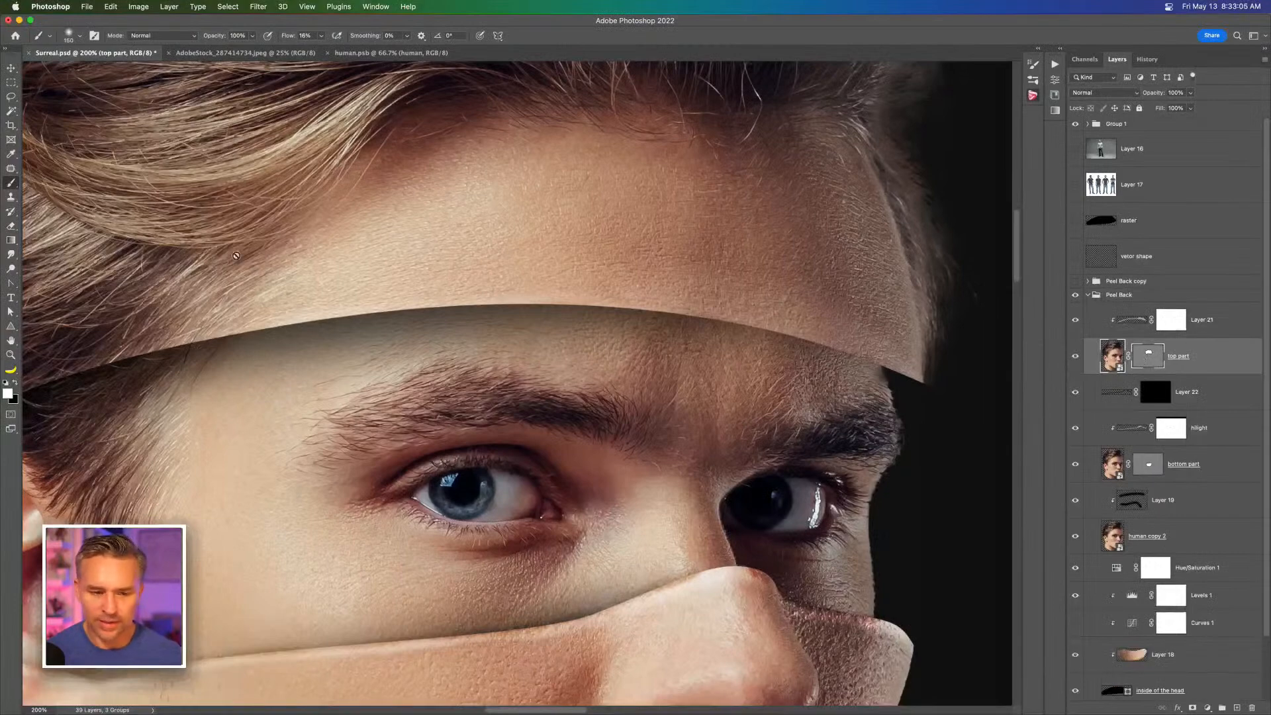
left_click(10, 284)
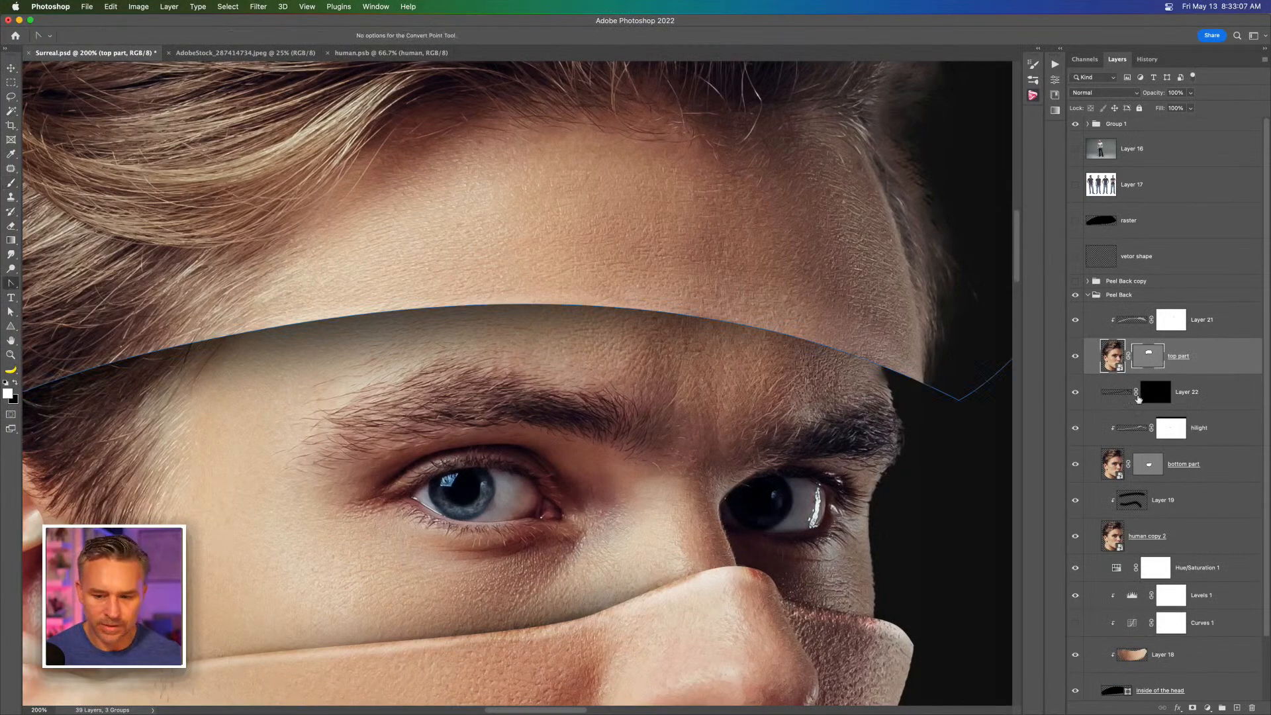
mouse_move(958, 400)
left_mouse_down()
mouse_move(932, 396)
mouse_move(973, 399)
left_mouse_up()
left_click(8, 311)
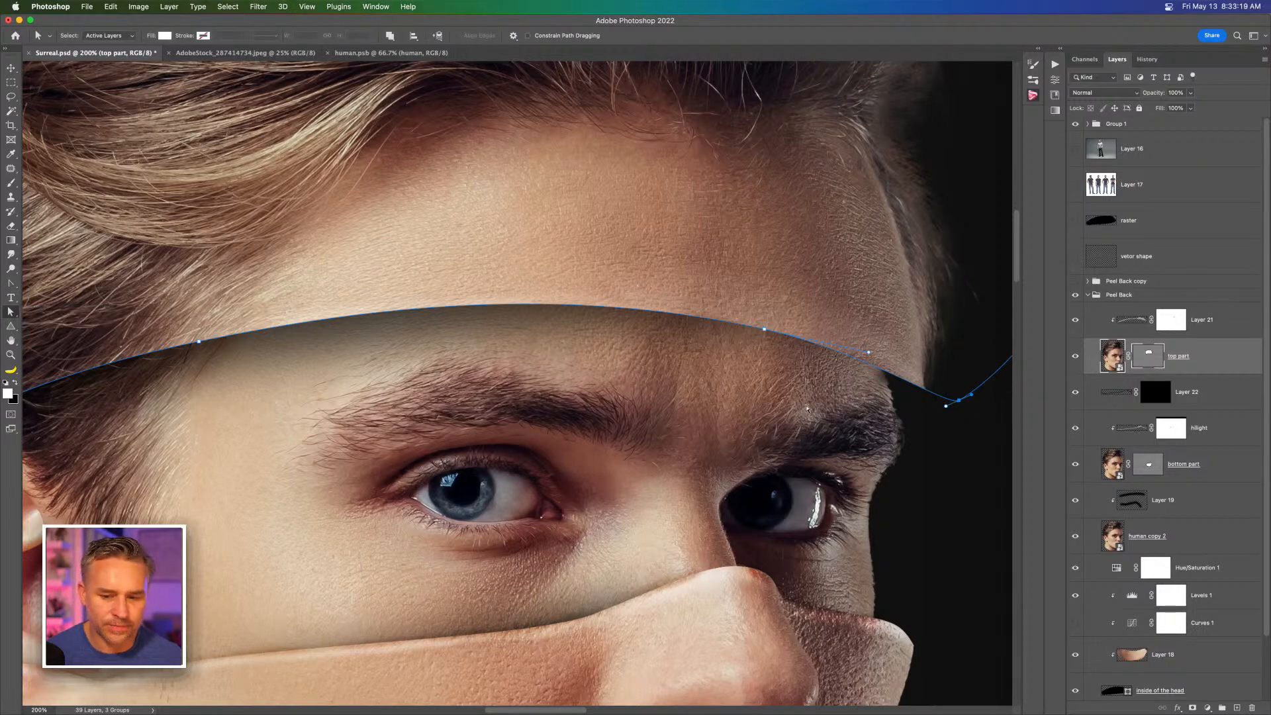
left_click_drag(958, 401, 928, 388)
left_click_drag(885, 340, 672, 424)
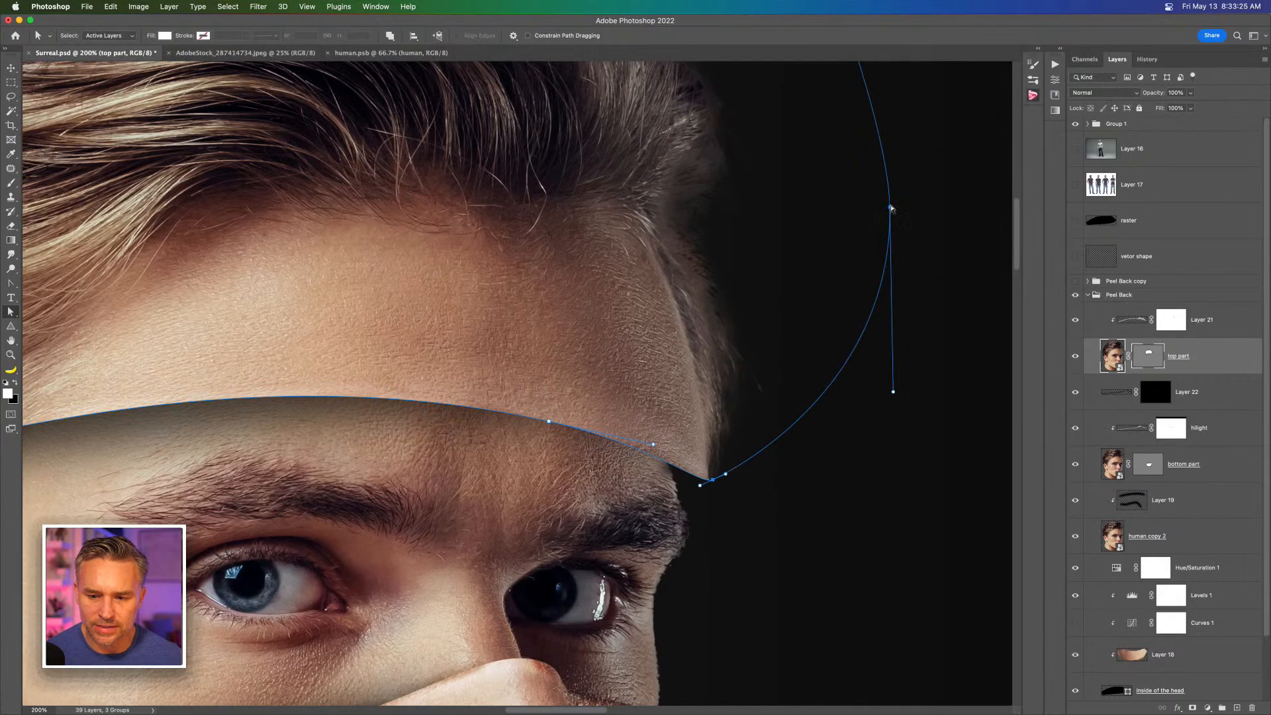
Step: Reshape the top part's mask path by moving the upper-right anchor outward and the anchor beside the far temple in towards the hair
key("super+minus")
key("super+minus")
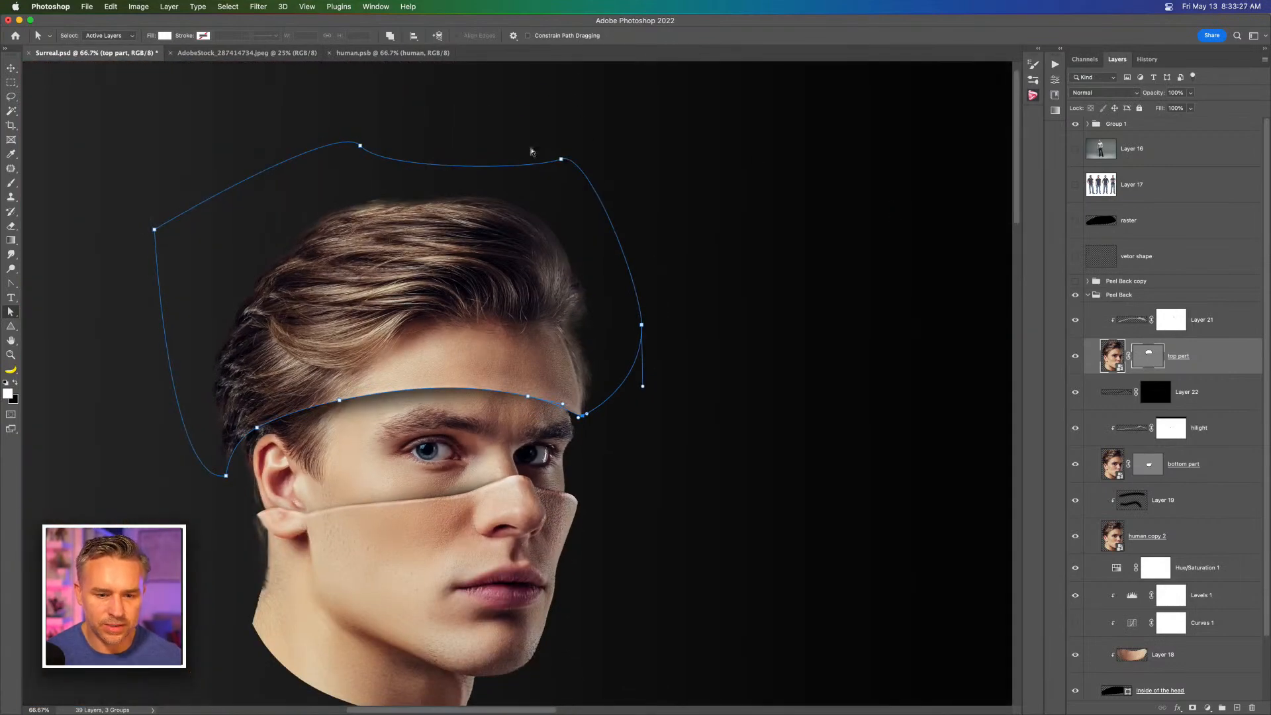
left_click_drag(558, 158, 690, 191)
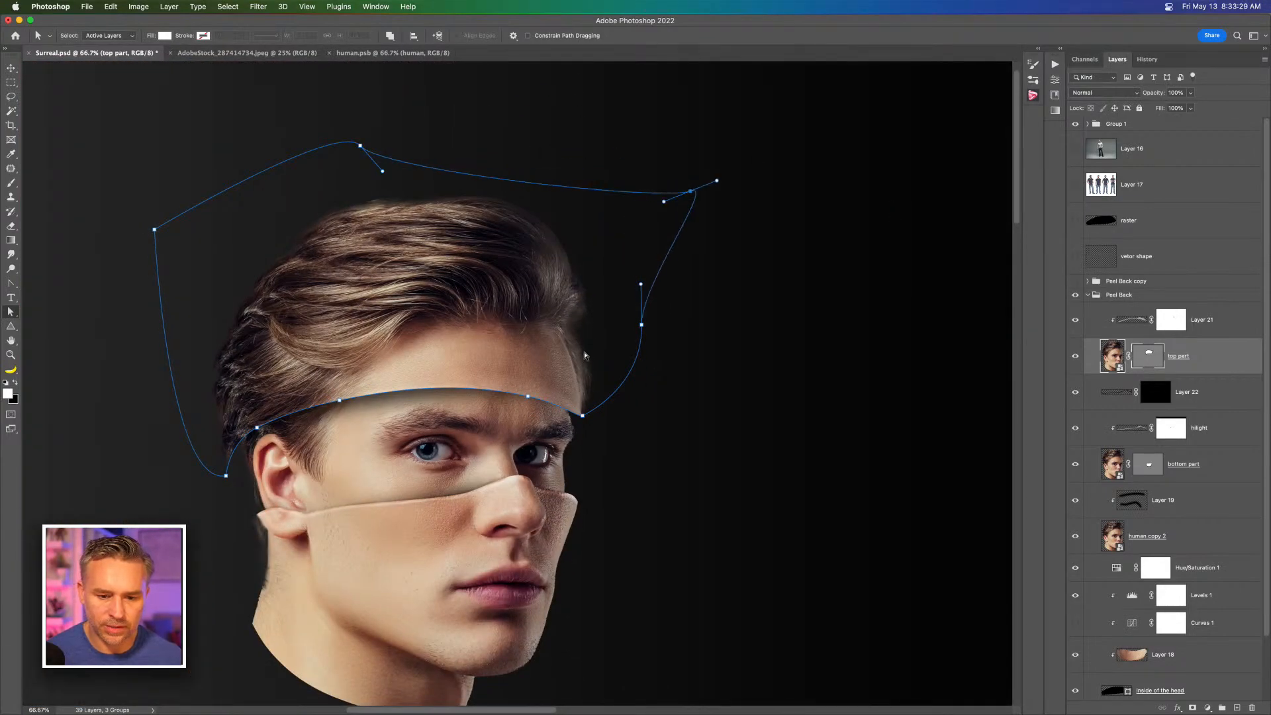
left_click_drag(641, 326, 597, 377)
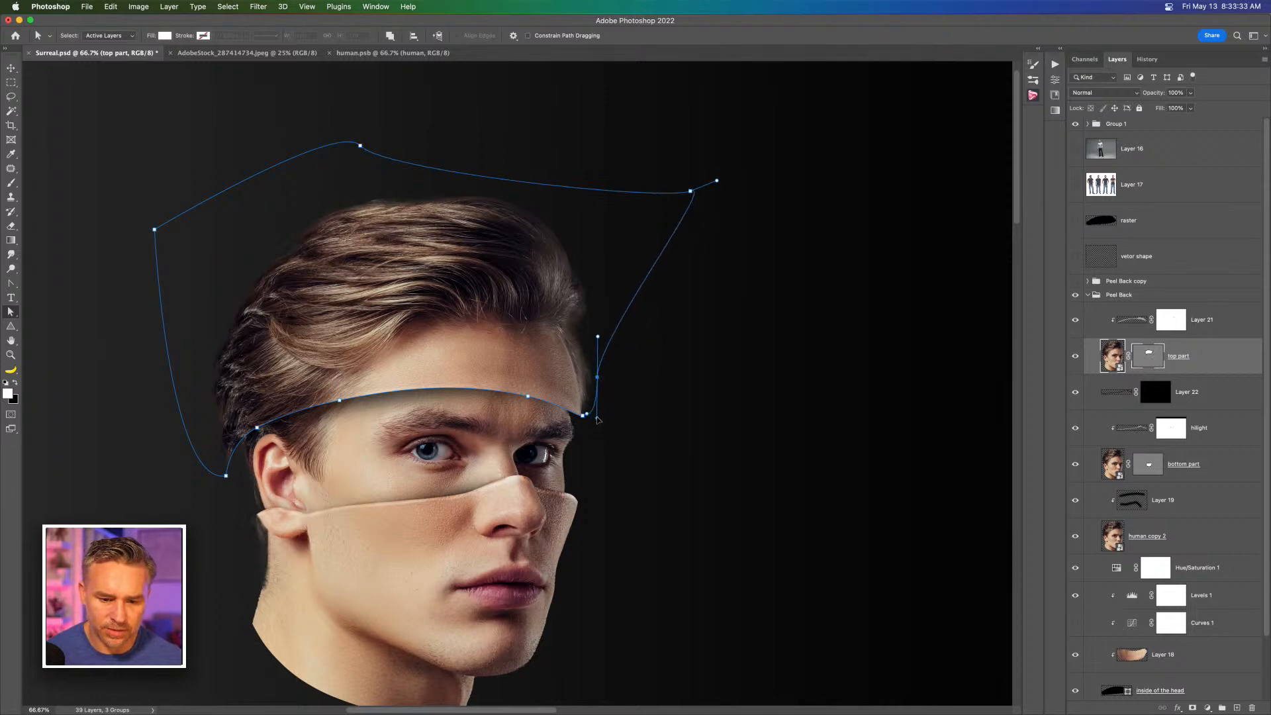
Step: Fine-tune the top part mask's tip anchor and curve handles so the edge bends tightly around the far temple hair
key("super+plus")
key("super+plus")
key("super+plus")
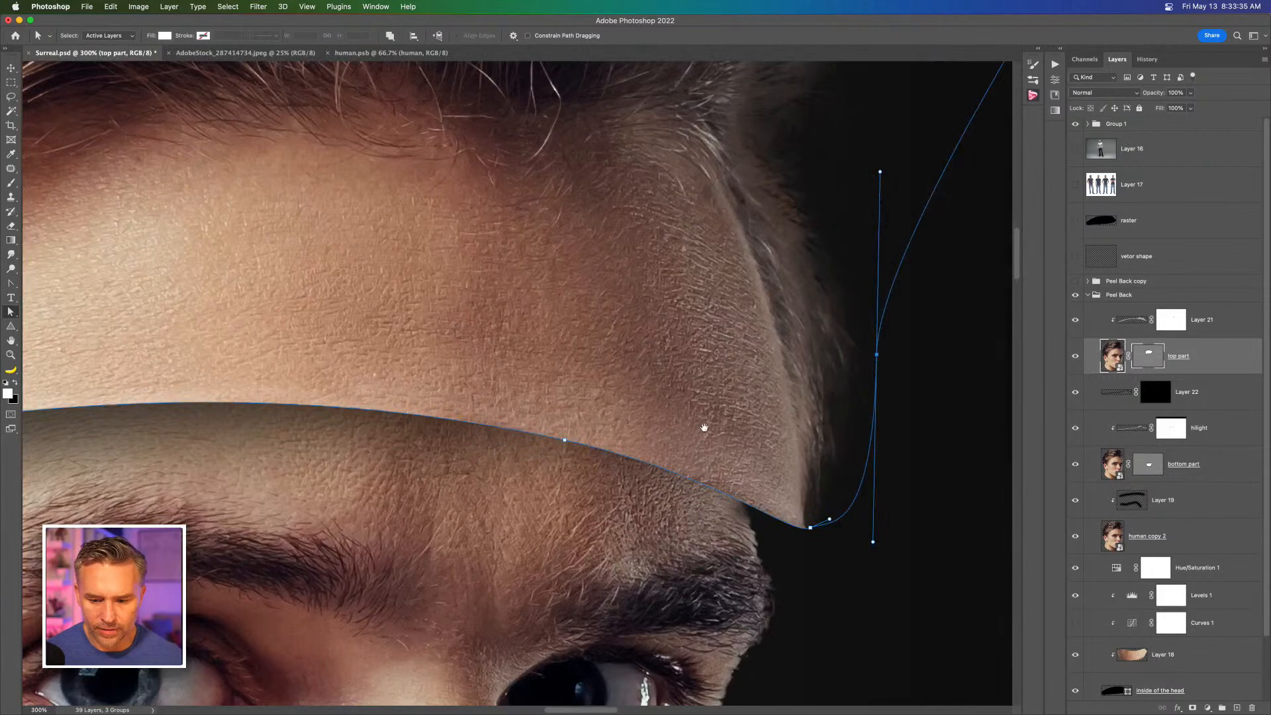
scroll(703, 426, "right", 3)
scroll(704, 426, "down", 2)
left_click_drag(708, 460, 691, 469)
left_click_drag(770, 474, 760, 394)
mouse_move(708, 463)
left_mouse_down()
mouse_move(688, 473)
mouse_move(703, 465)
left_mouse_up()
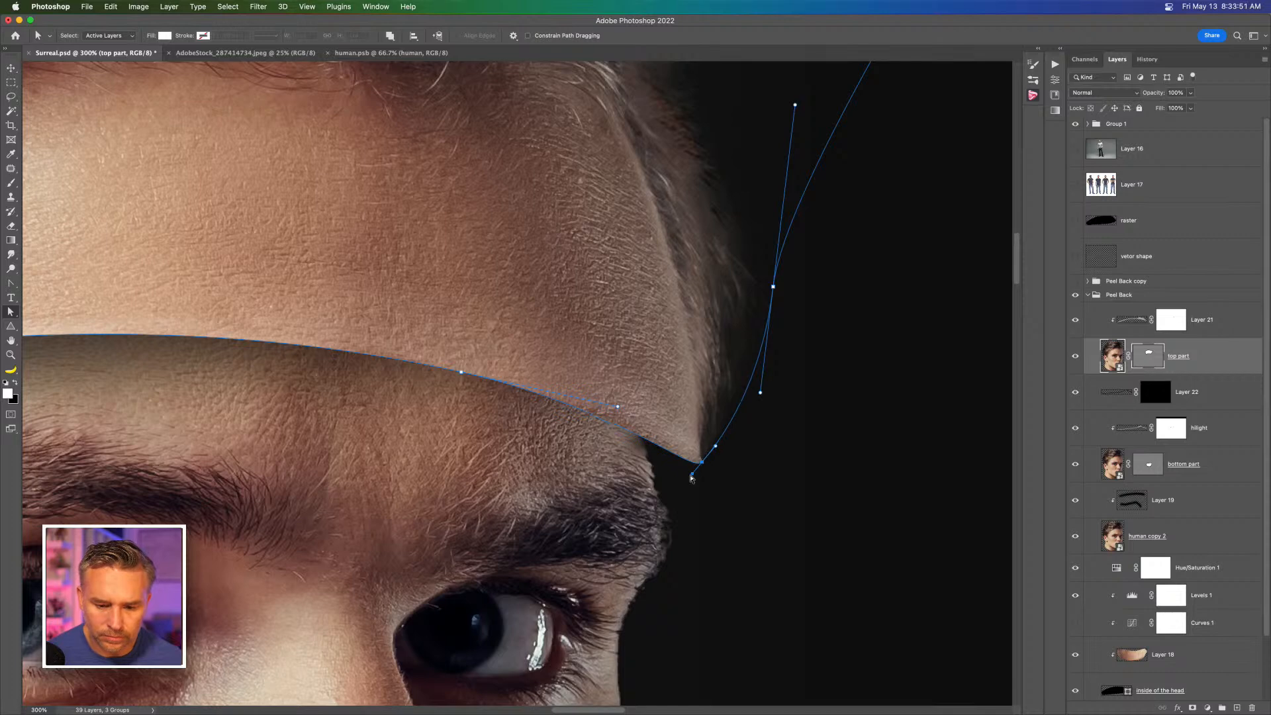
left_click_drag(692, 479, 694, 473)
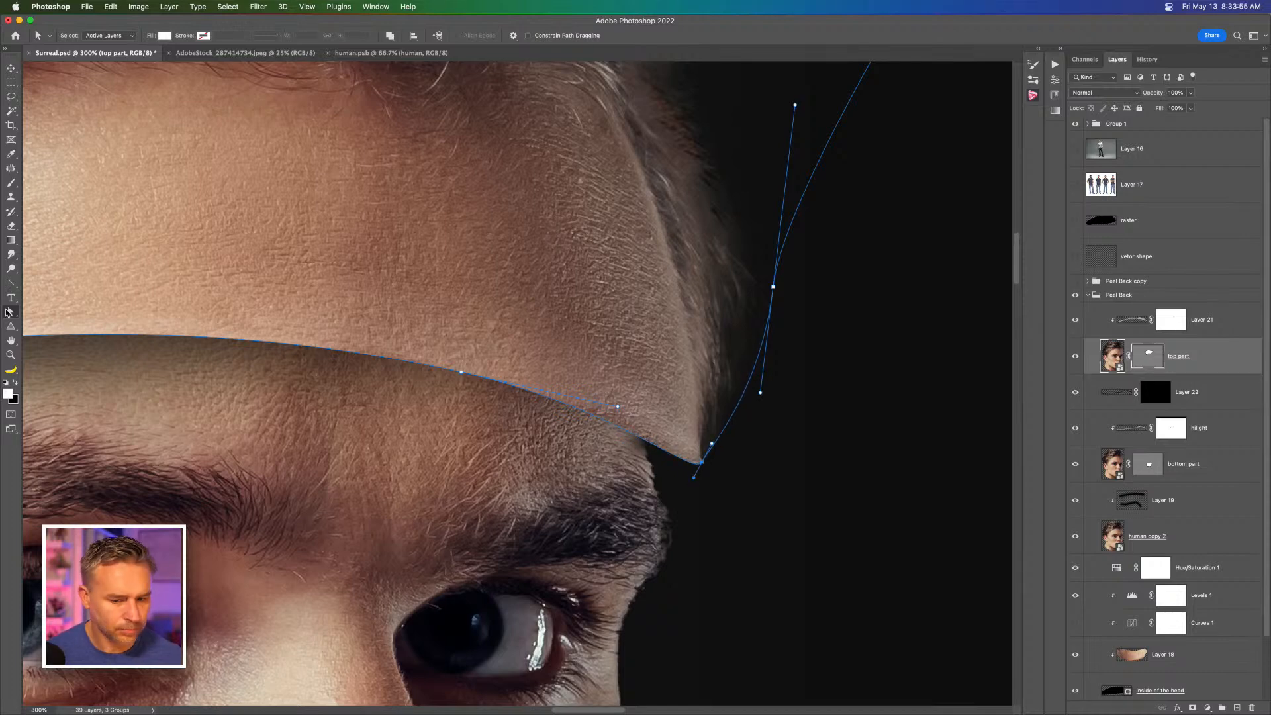
left_click_drag(759, 392, 709, 340)
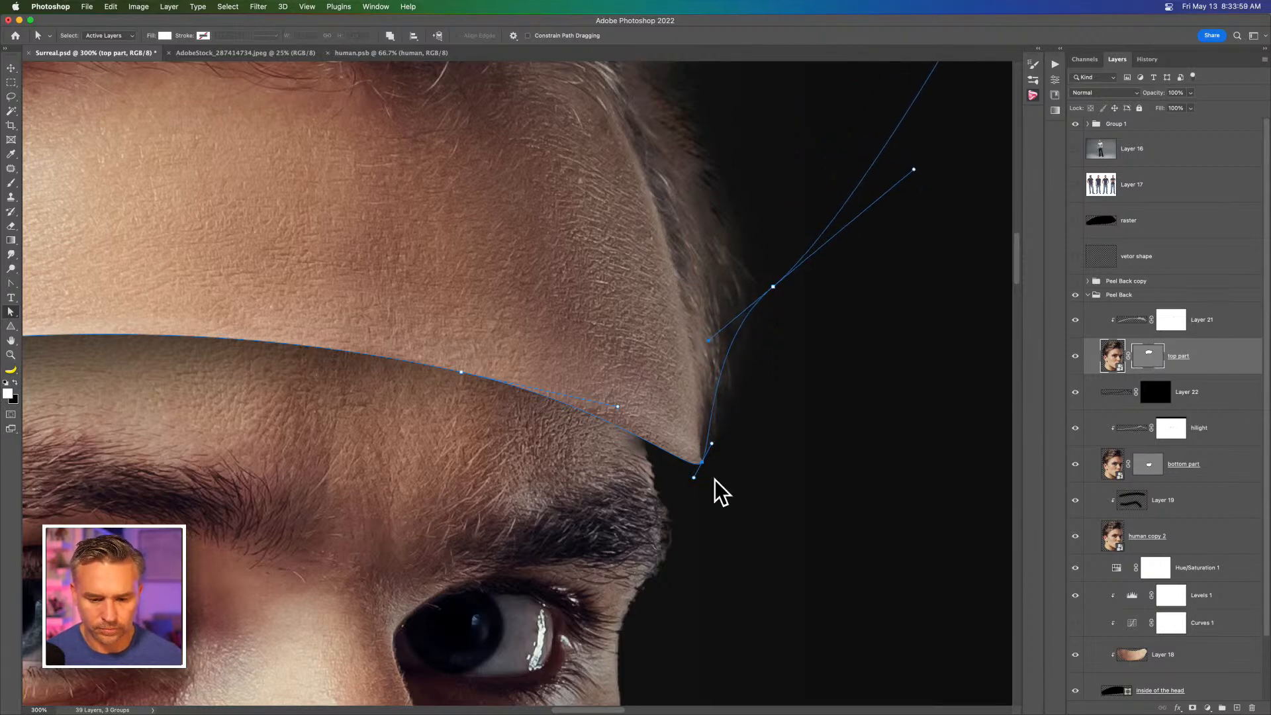
Step: Reselect the top part's vector mask and nudge the forehead tip anchor and its lower handle to round the corner slightly
left_click(722, 444)
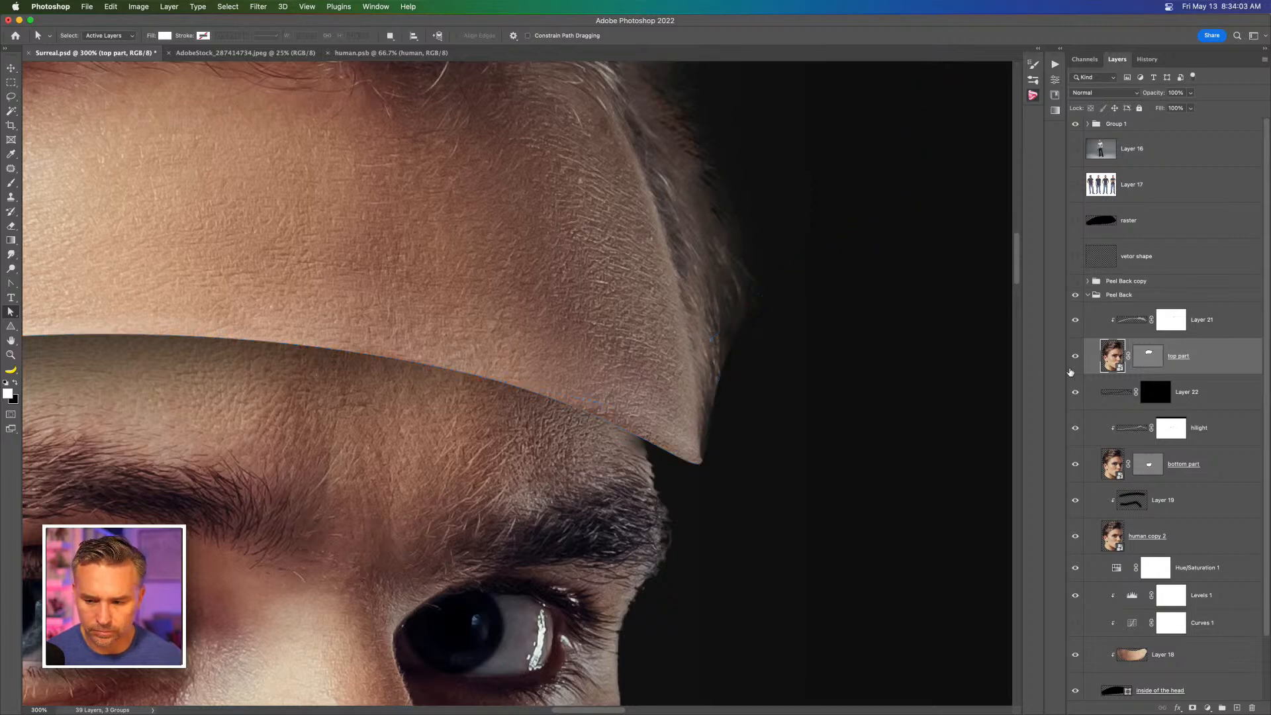
left_click(1153, 359)
left_click(701, 466)
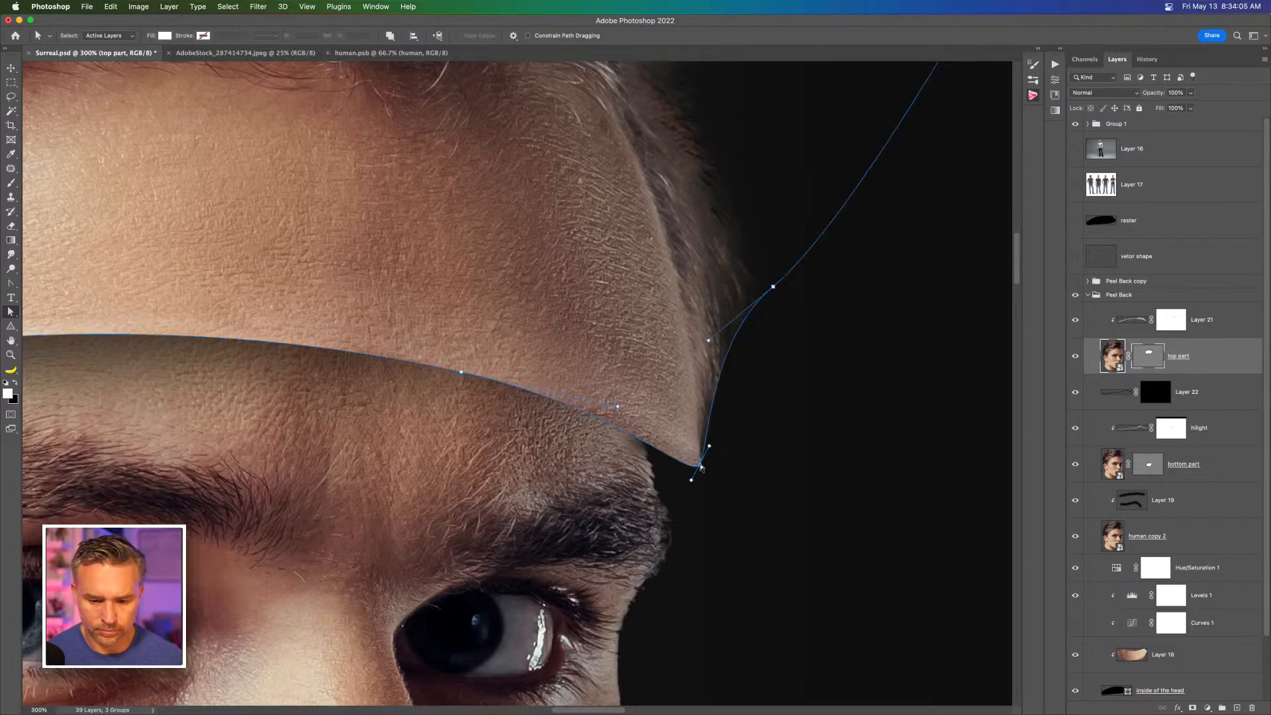
left_click_drag(701, 467, 715, 449)
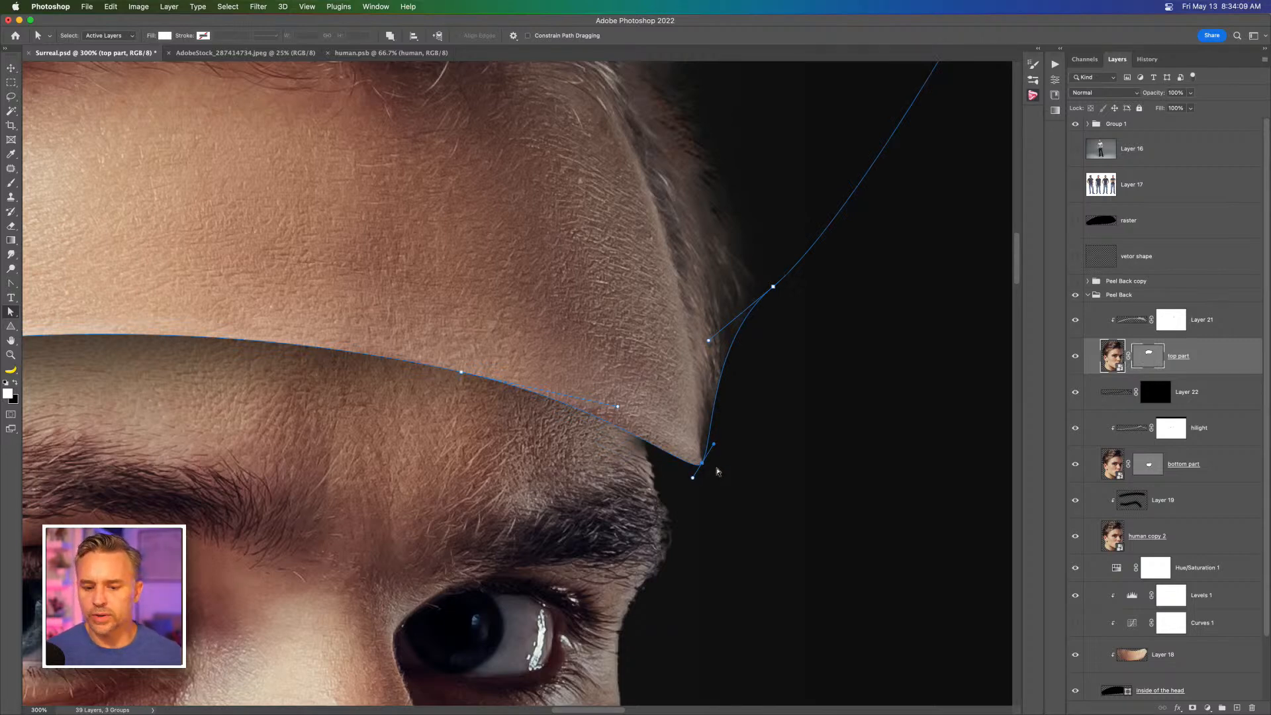
left_click_drag(694, 479, 687, 483)
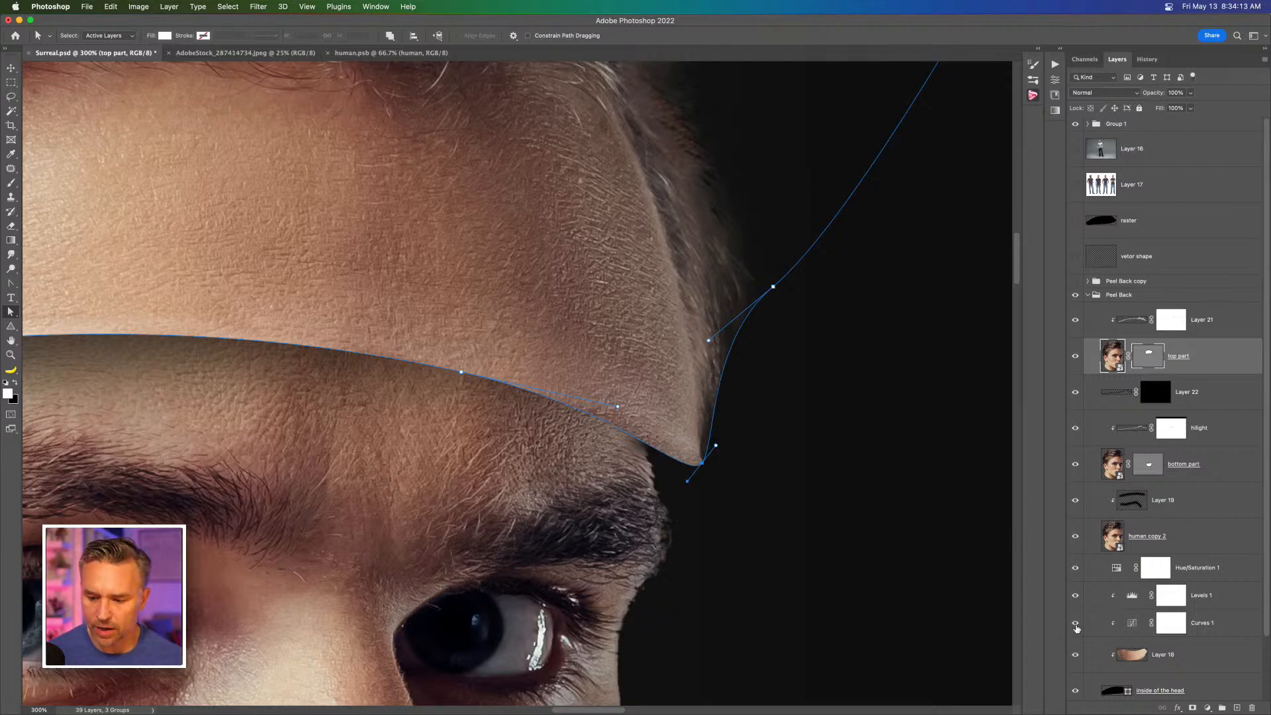
Step: Clip the Hue/Saturation 1 adjustment to the inside of the head layer stack
left_click(1173, 652)
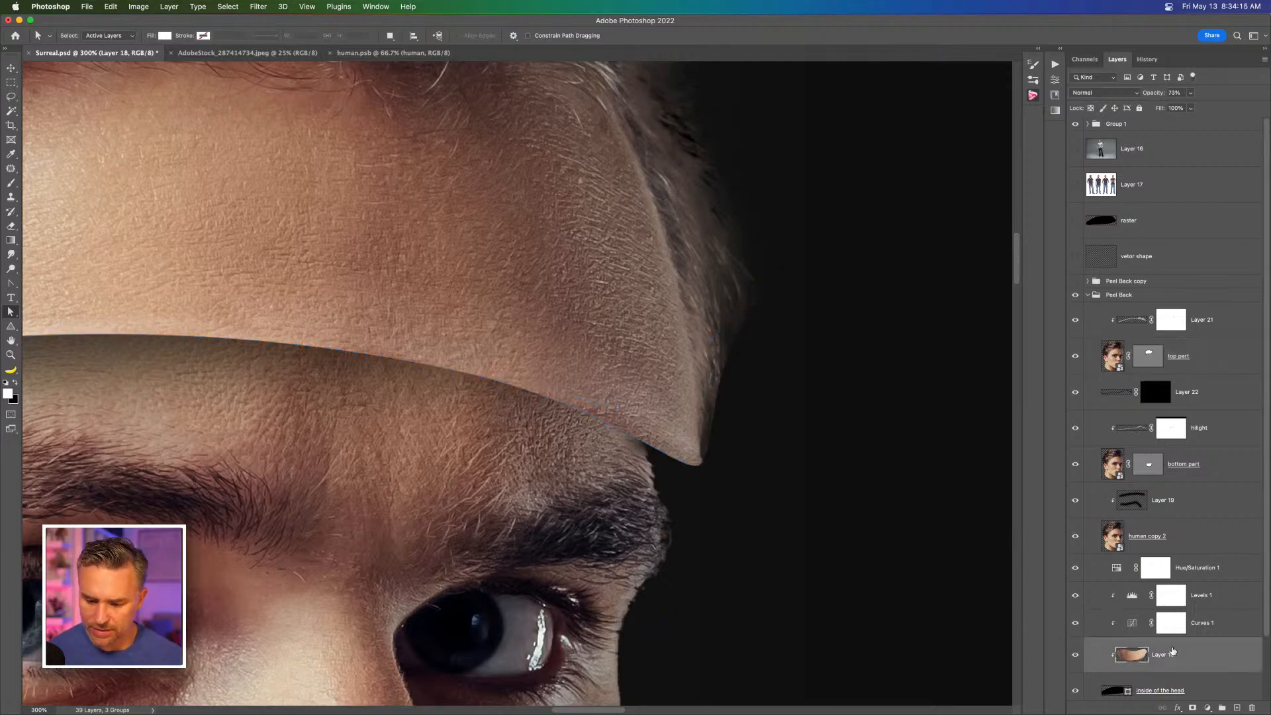
key("super+minus")
key("super+minus")
left_click_drag(534, 441, 774, 416)
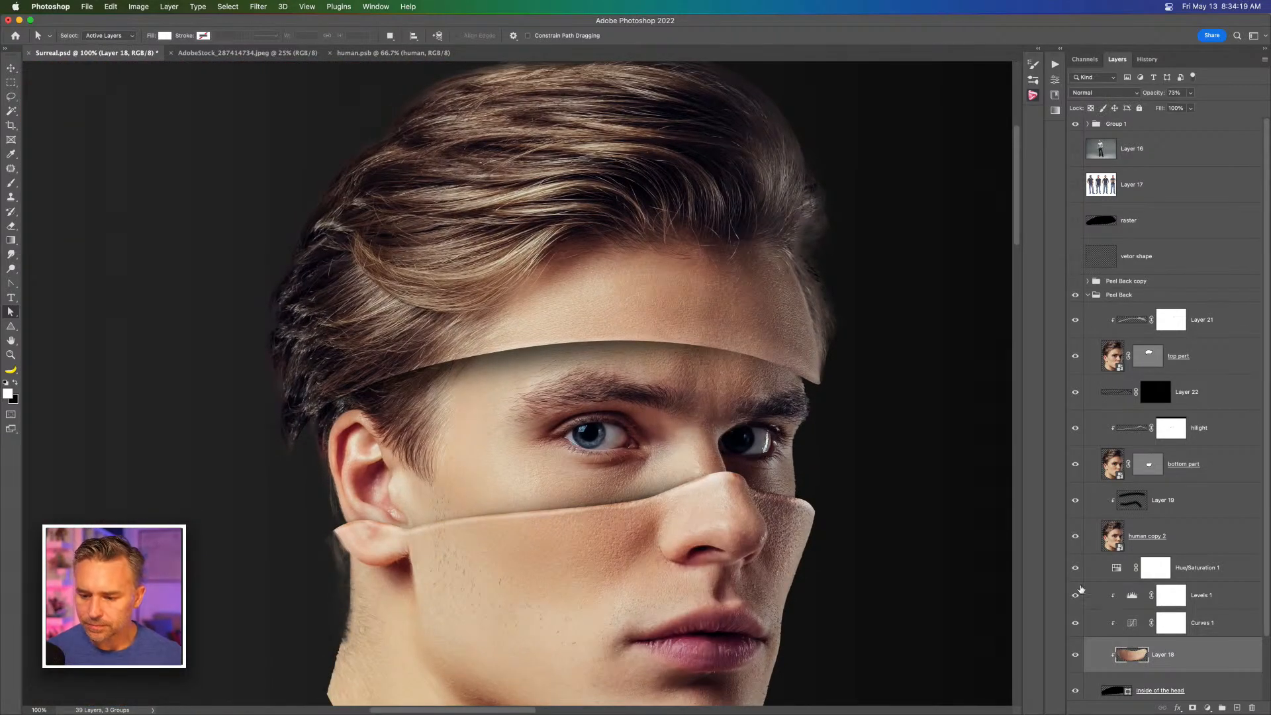
scroll(1178, 657, "down", 3)
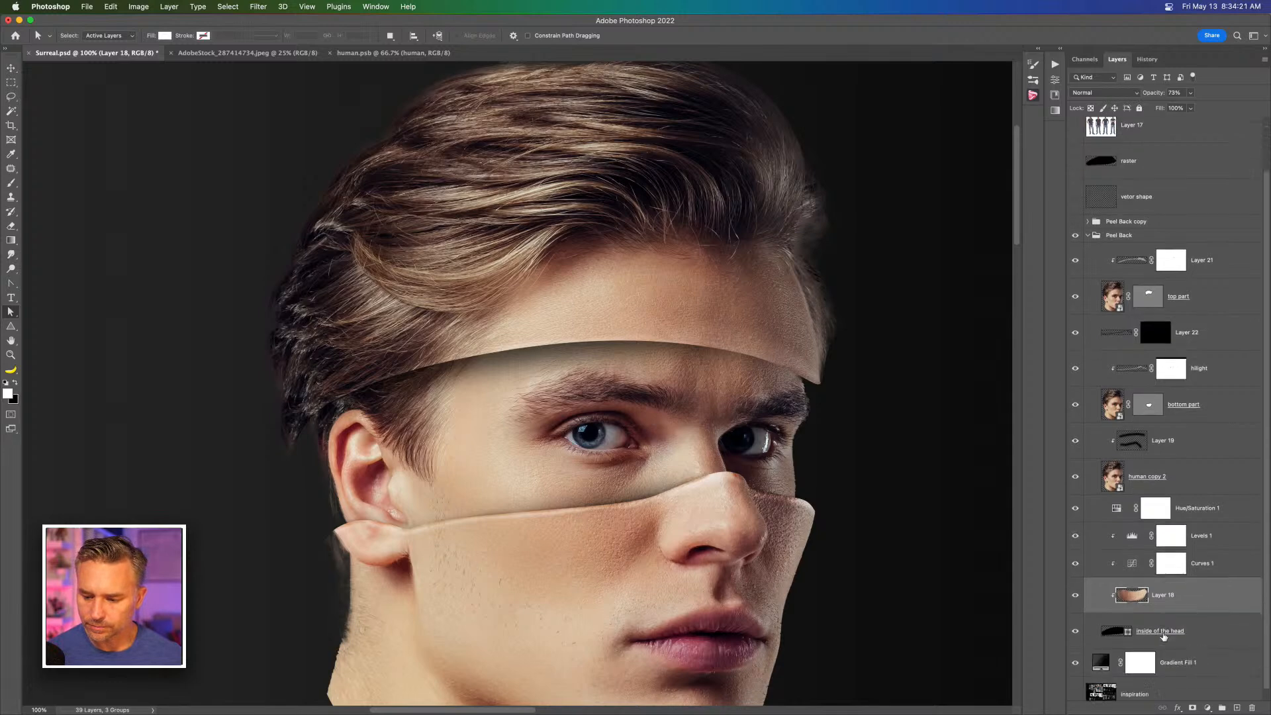
left_click(1116, 623)
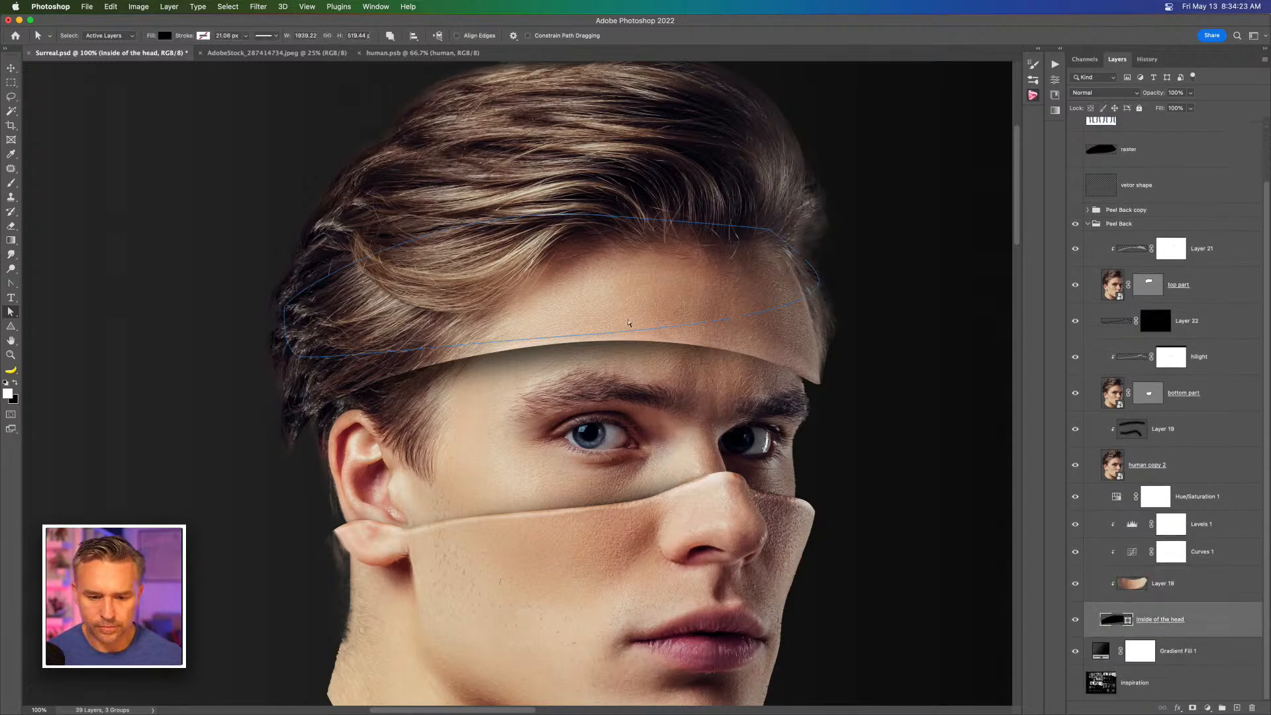
left_click(10, 67)
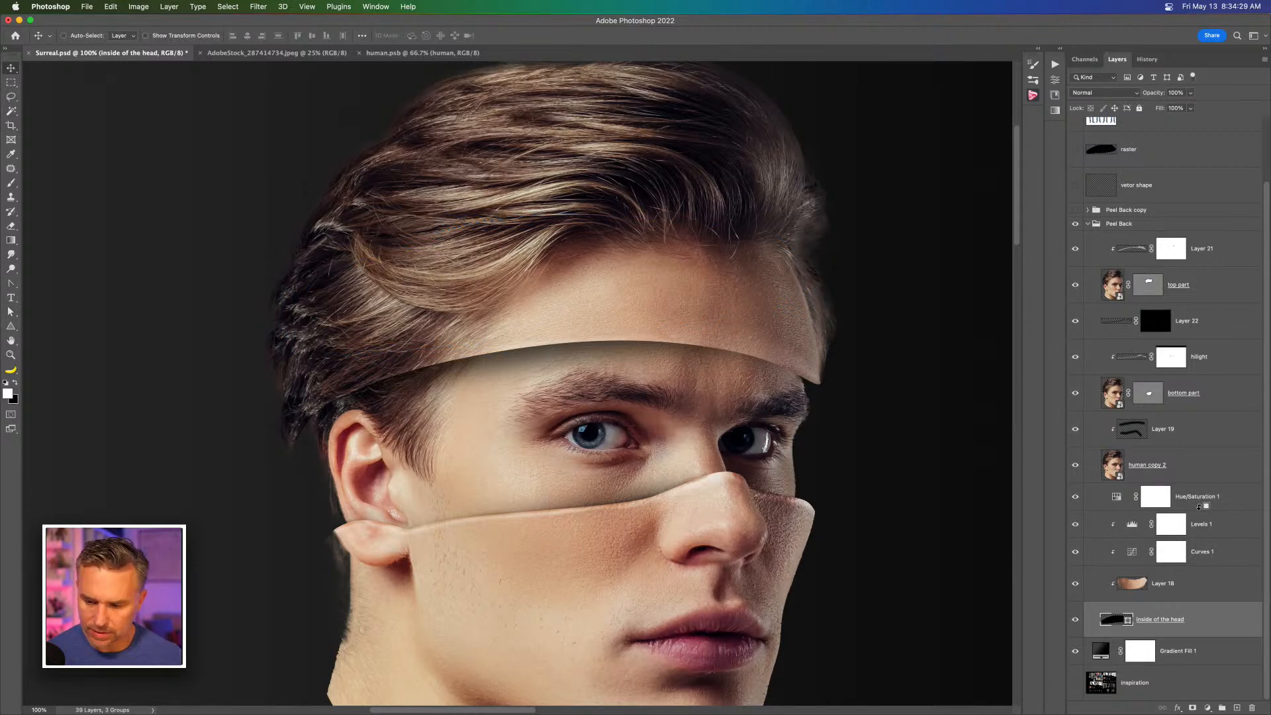
left_click(1199, 510, "alt")
Step: Move the inside of the head shape together with its clipped layers down so it fills behind the top part's far tip
left_click(1214, 505, "shift")
left_click_drag(405, 316, 411, 413)
key("super+plus")
key("super+plus")
left_click_drag(591, 355, 288, 355)
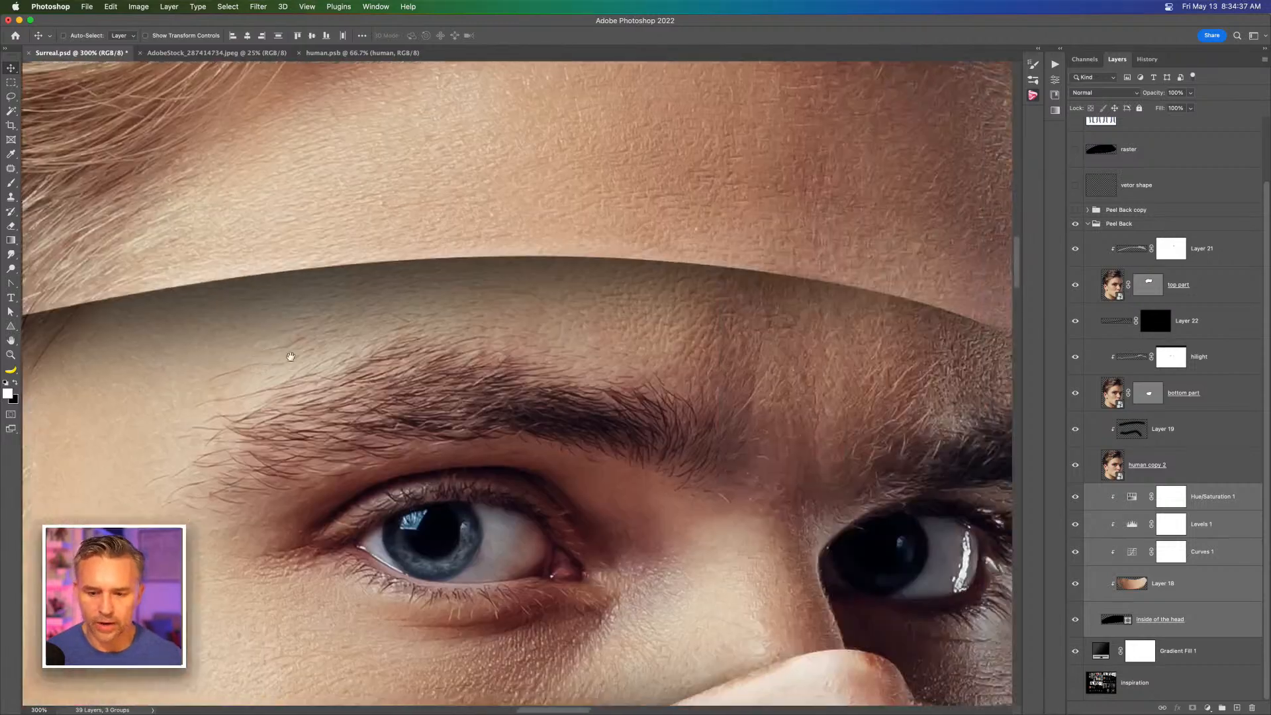
left_click_drag(513, 370, 527, 371)
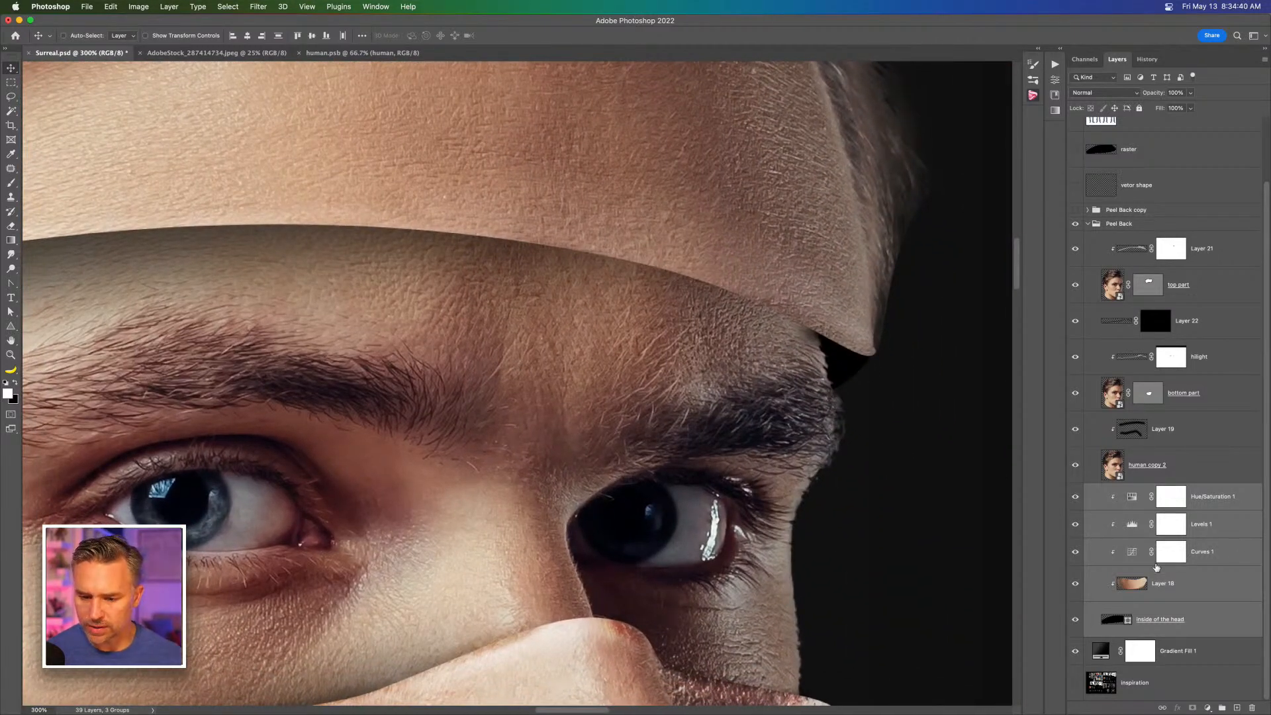
Step: Toggle the visibility of the clipped adjustments, human copy 2 and the top part to examine the inner head surface near the tip
left_click(1129, 589)
left_click_drag(1074, 498, 1070, 556)
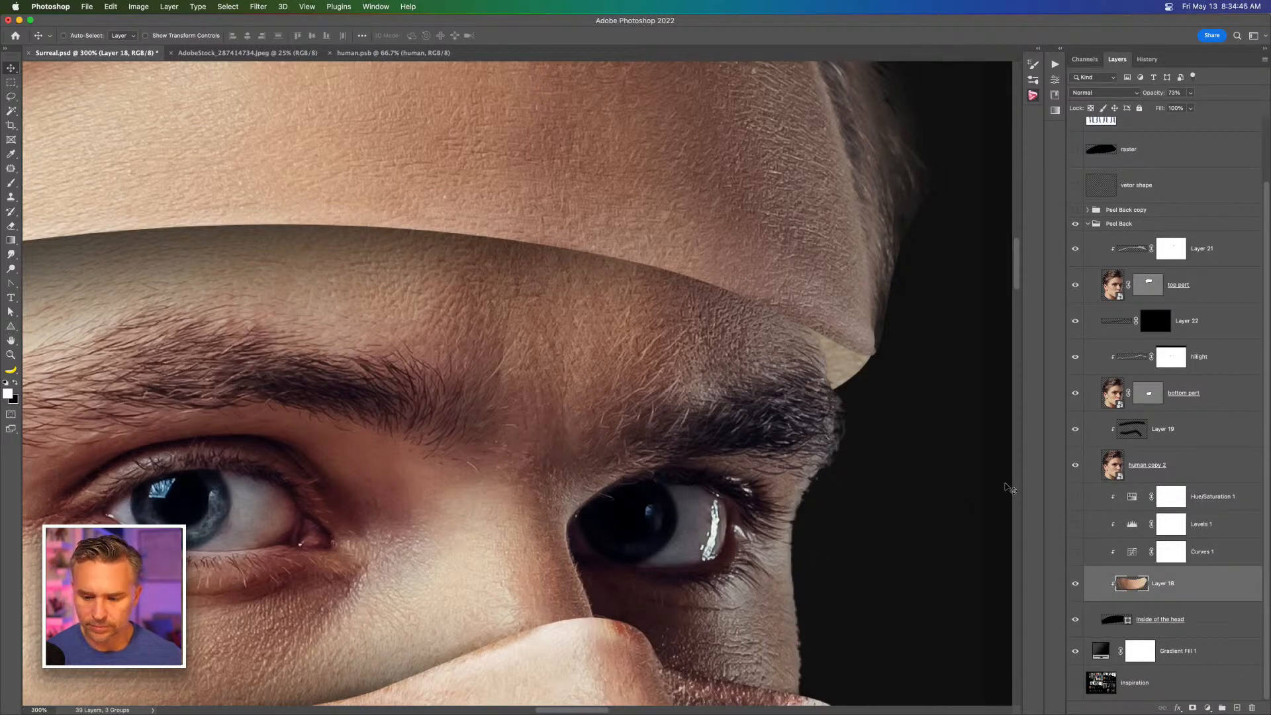
left_click(1075, 473)
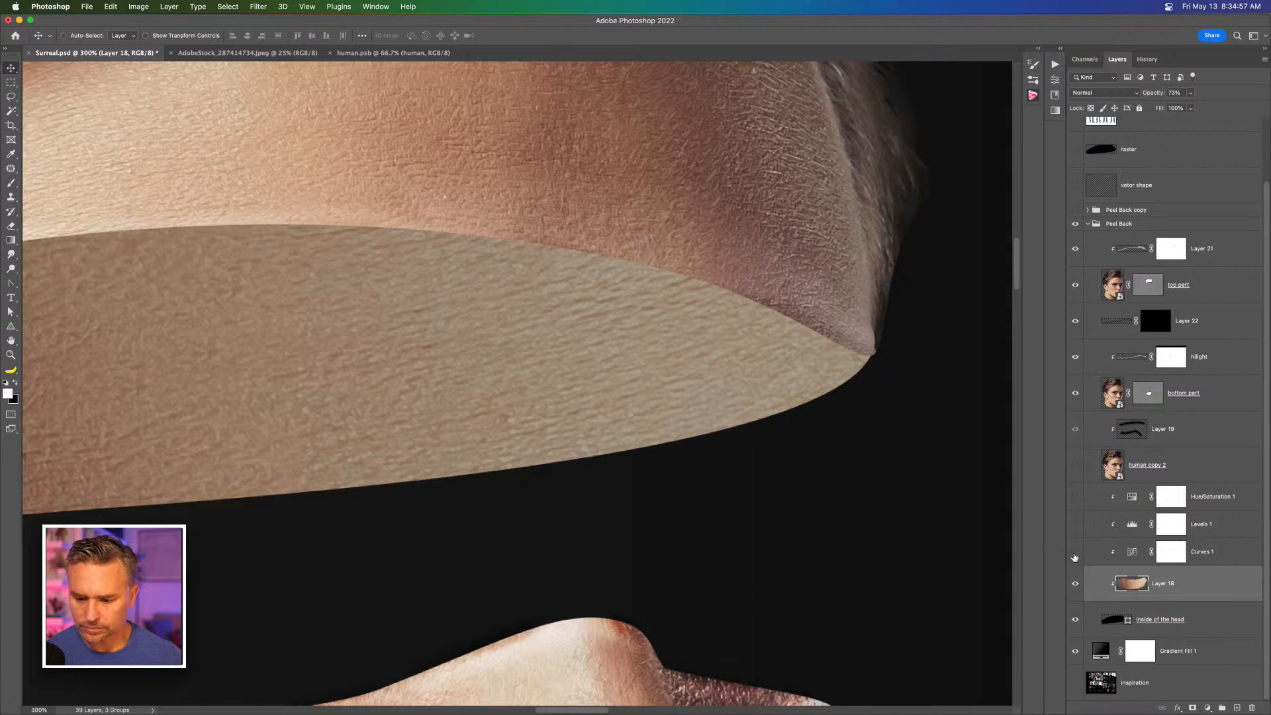
left_click_drag(1076, 552, 1076, 429)
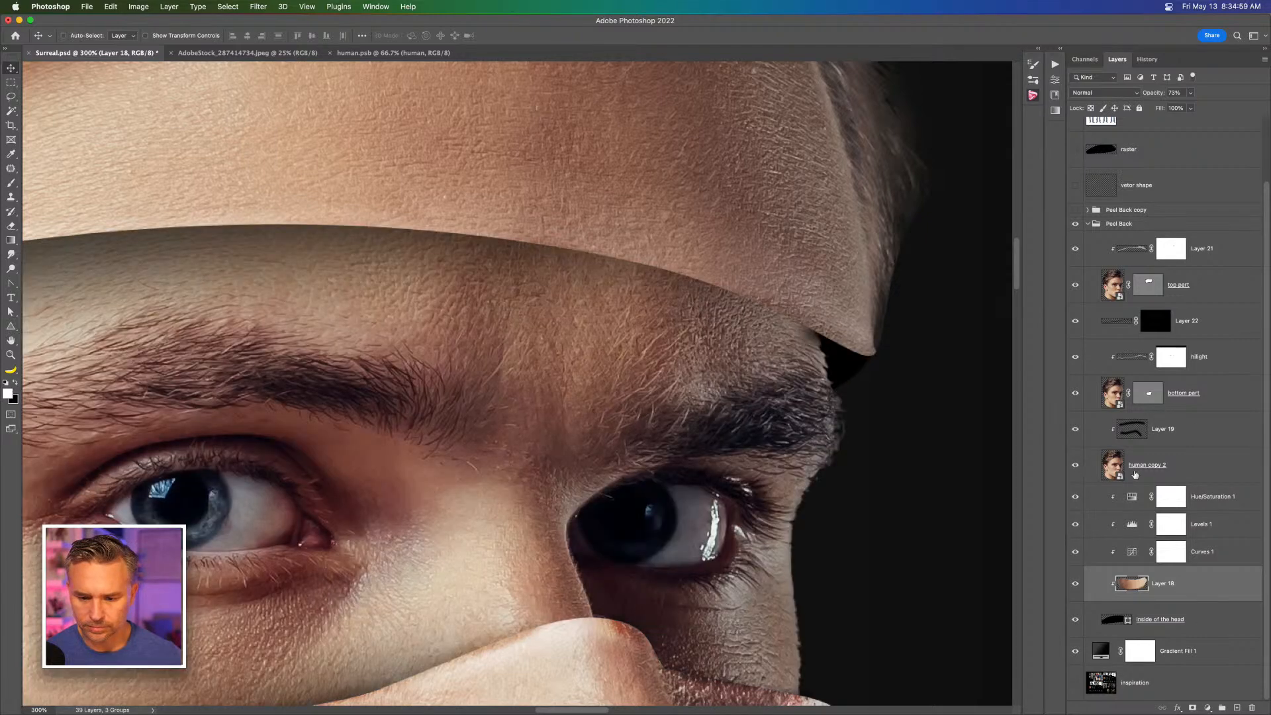
left_click(1159, 476)
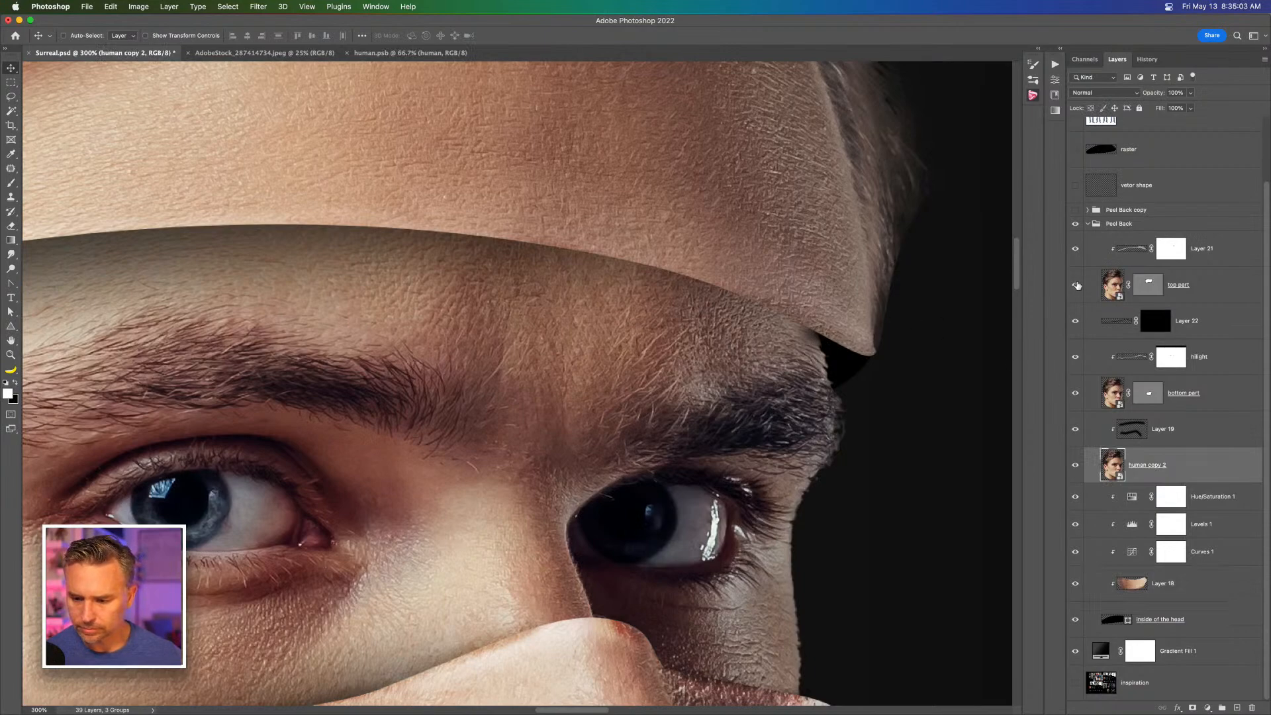
left_click(1076, 286)
left_click(1076, 286)
Step: Make a rasterized duplicate of the top part without its Layer 21 highlight copy, and hide the original Layer 21
left_click(1172, 287)
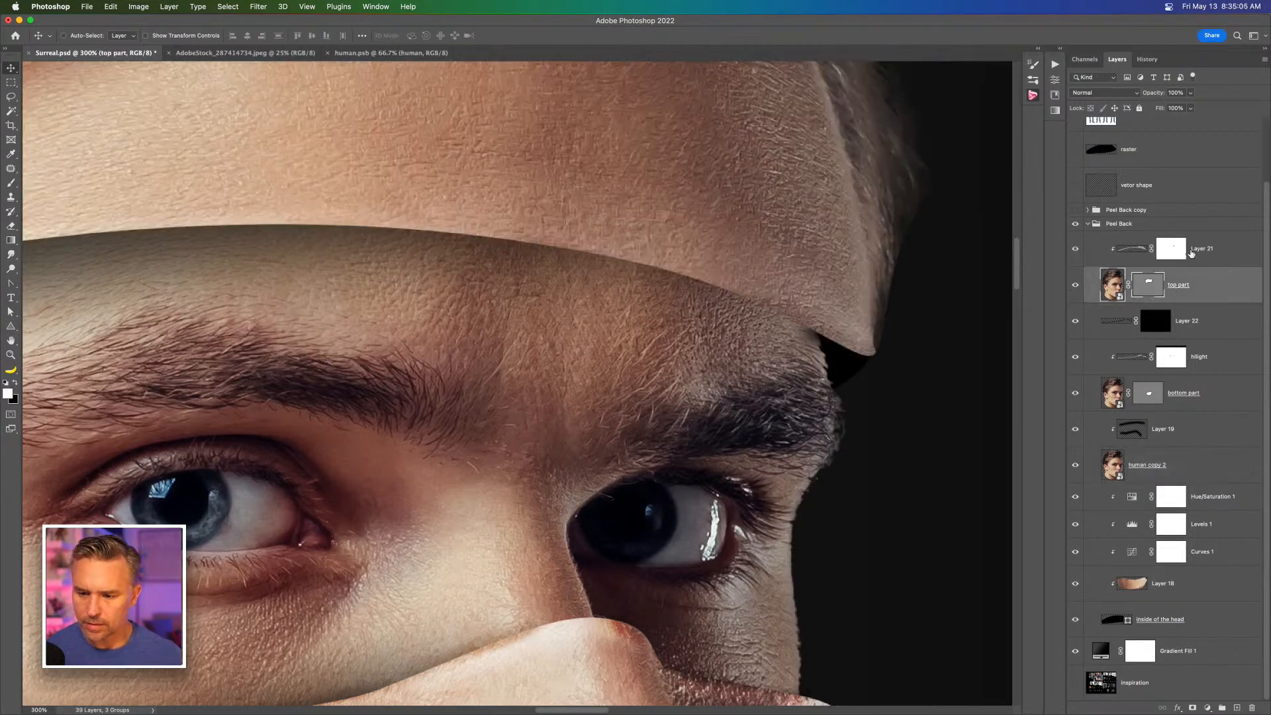
left_click(1192, 251, "shift")
key("super+j")
left_click(1076, 322)
right_click(1228, 282)
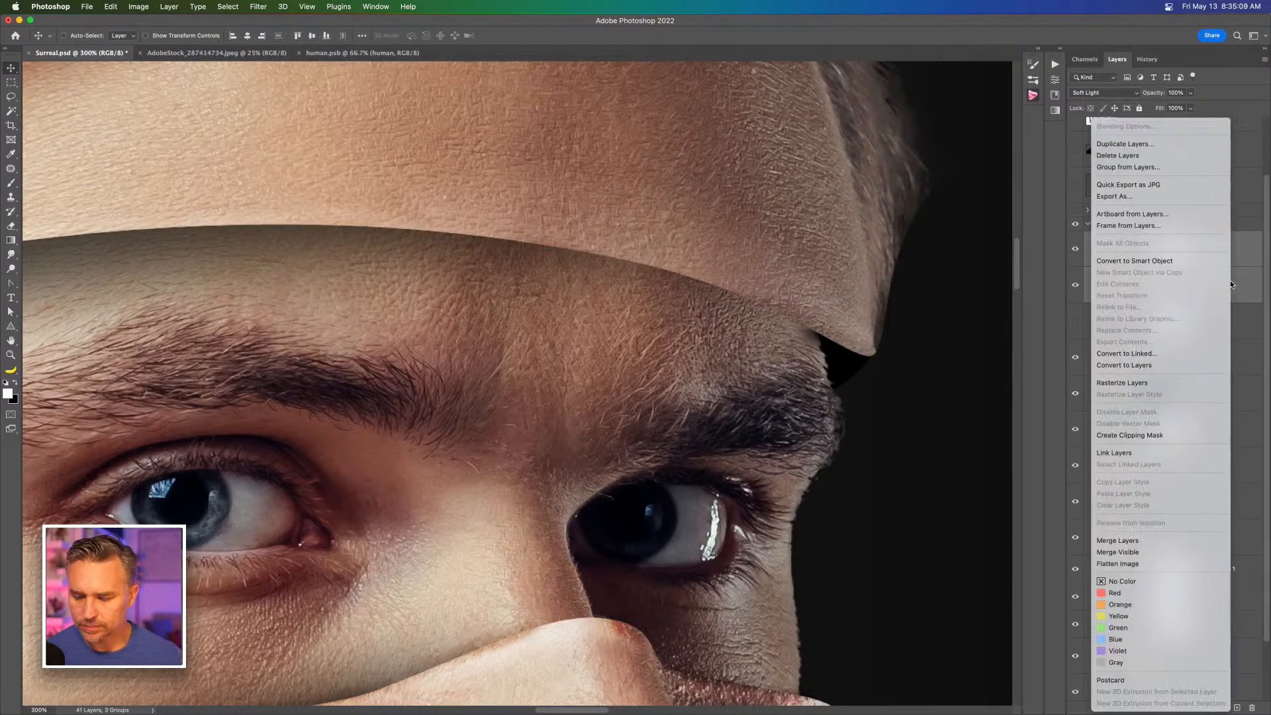
left_click(1153, 383)
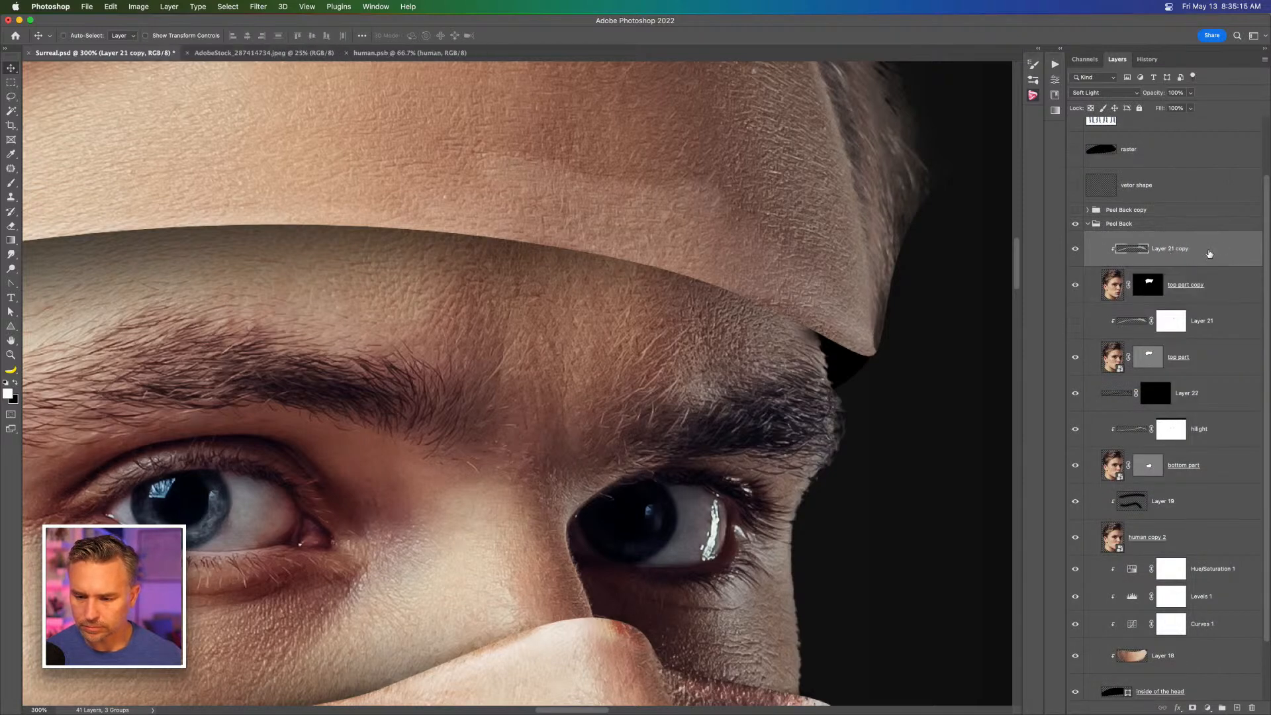
key("Delete")
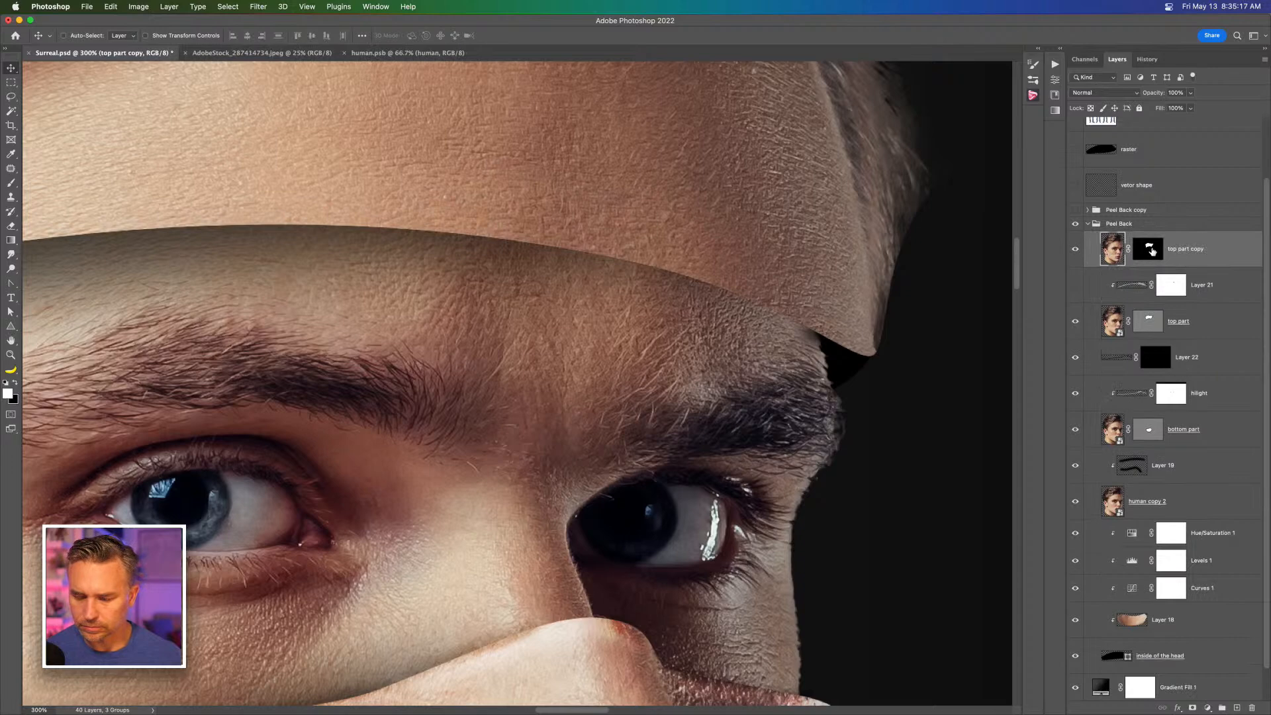
Step: Lasso an oval patch of forehead skin on the top part copy, copy it to a new layer and hide the top part copy
right_click(1153, 251)
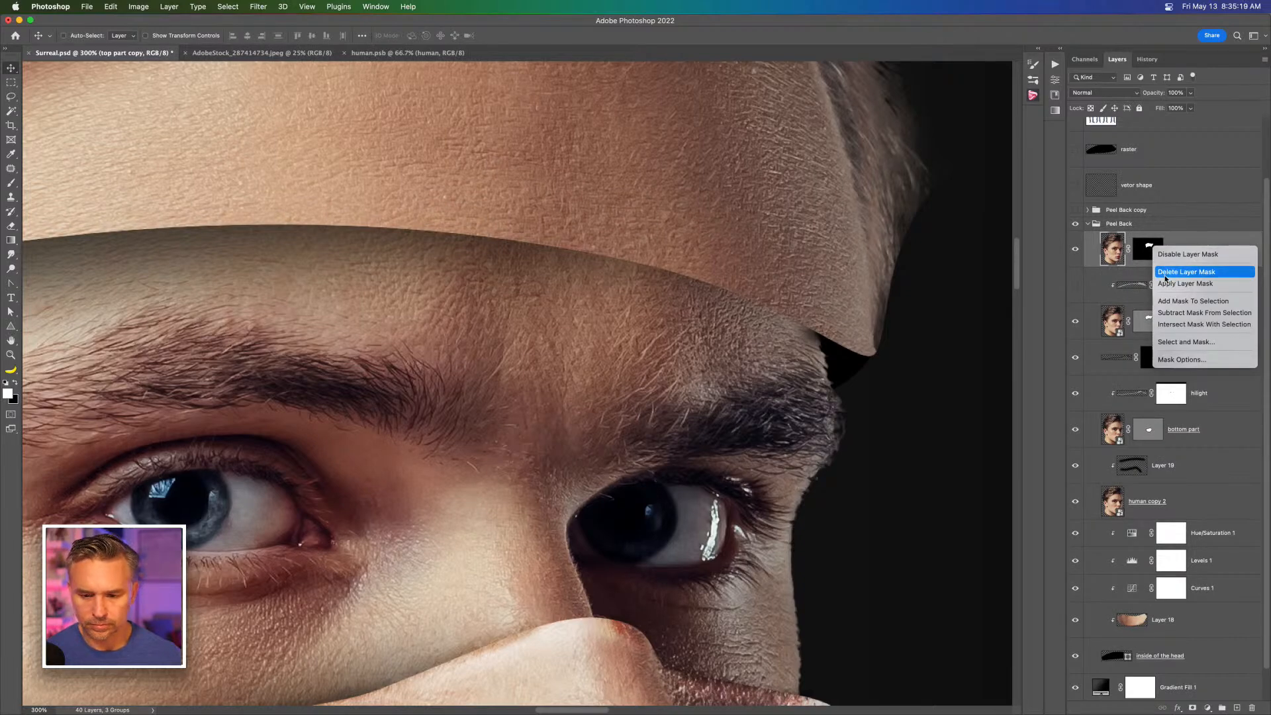
left_click(1105, 255)
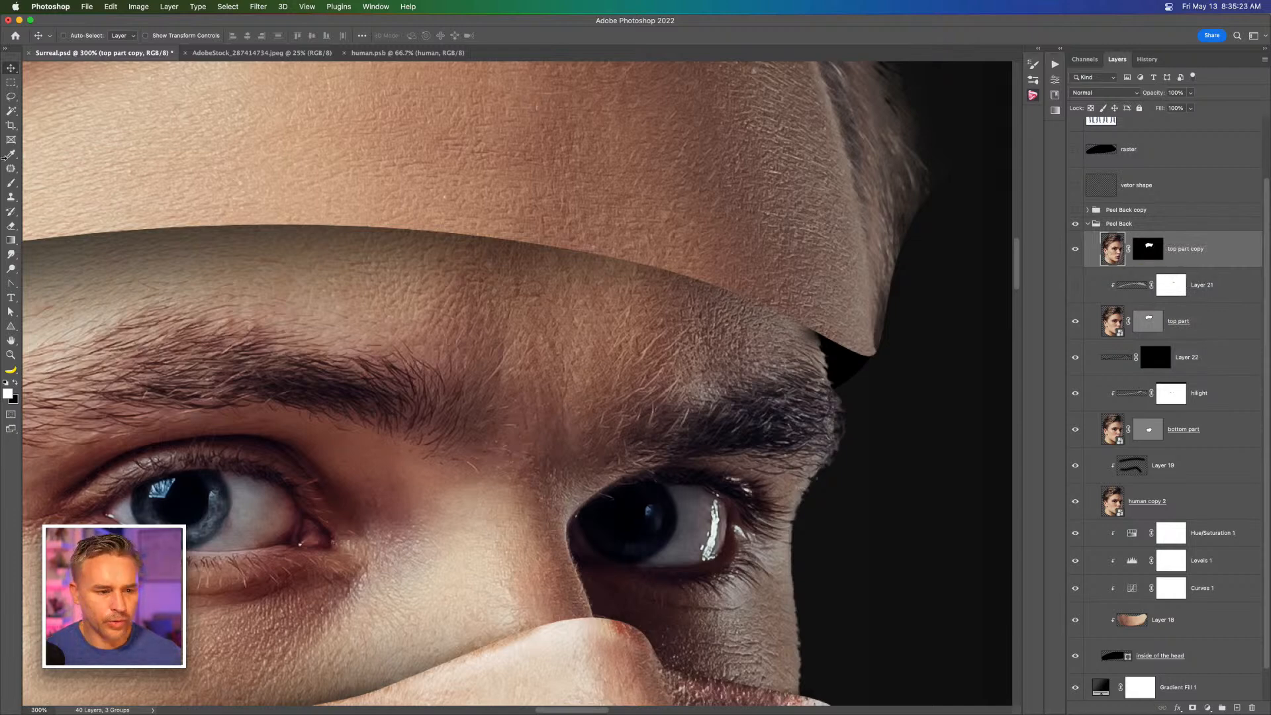
left_click(12, 98)
mouse_move(581, 207)
left_mouse_down()
mouse_move(651, 220)
mouse_move(663, 227)
mouse_move(644, 232)
mouse_move(718, 259)
mouse_move(718, 246)
mouse_move(666, 246)
mouse_move(690, 256)
mouse_move(707, 260)
mouse_move(674, 232)
mouse_move(591, 221)
left_mouse_up()
mouse_move(424, 104)
left_mouse_down()
mouse_move(467, 91)
mouse_move(746, 172)
mouse_move(619, 229)
mouse_move(427, 137)
left_mouse_up()
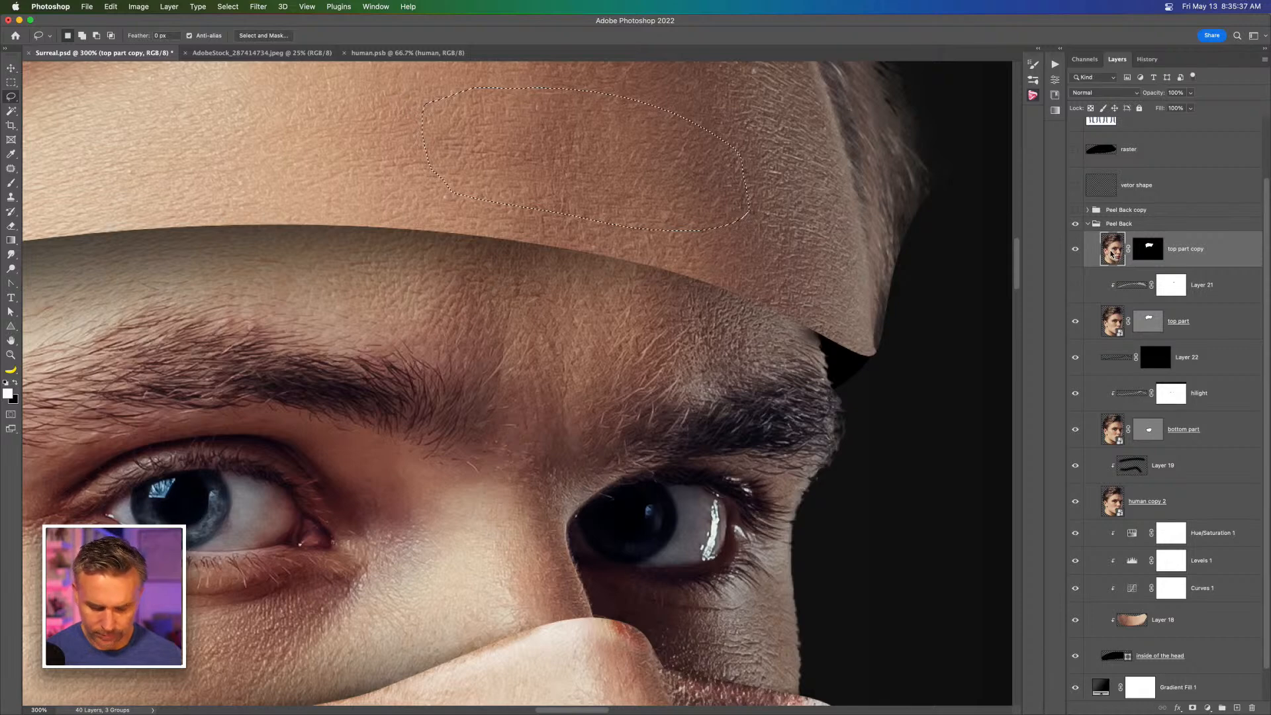
key("super+j")
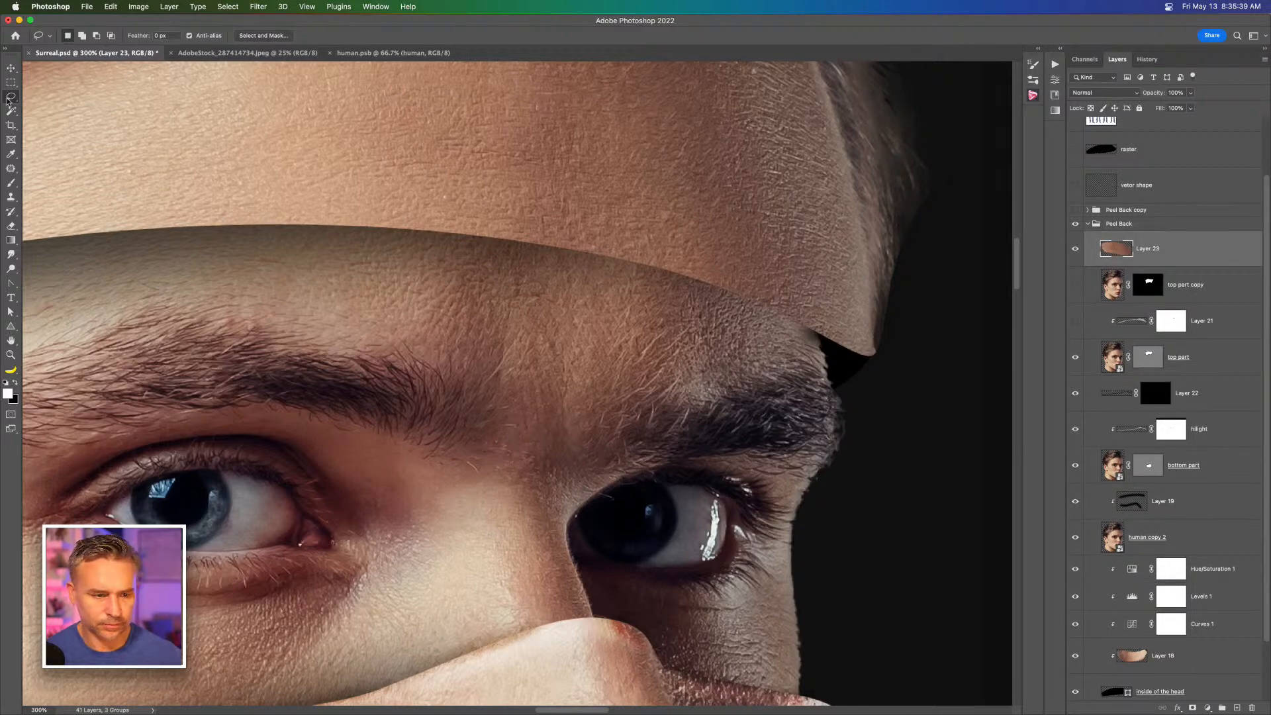
Step: Rotate the copied forehead skin patch about 142° and move it over the top part's far tip
left_click(10, 68)
left_click_drag(377, 202, 548, 394)
key("super+t")
left_click_drag(547, 287, 919, 323)
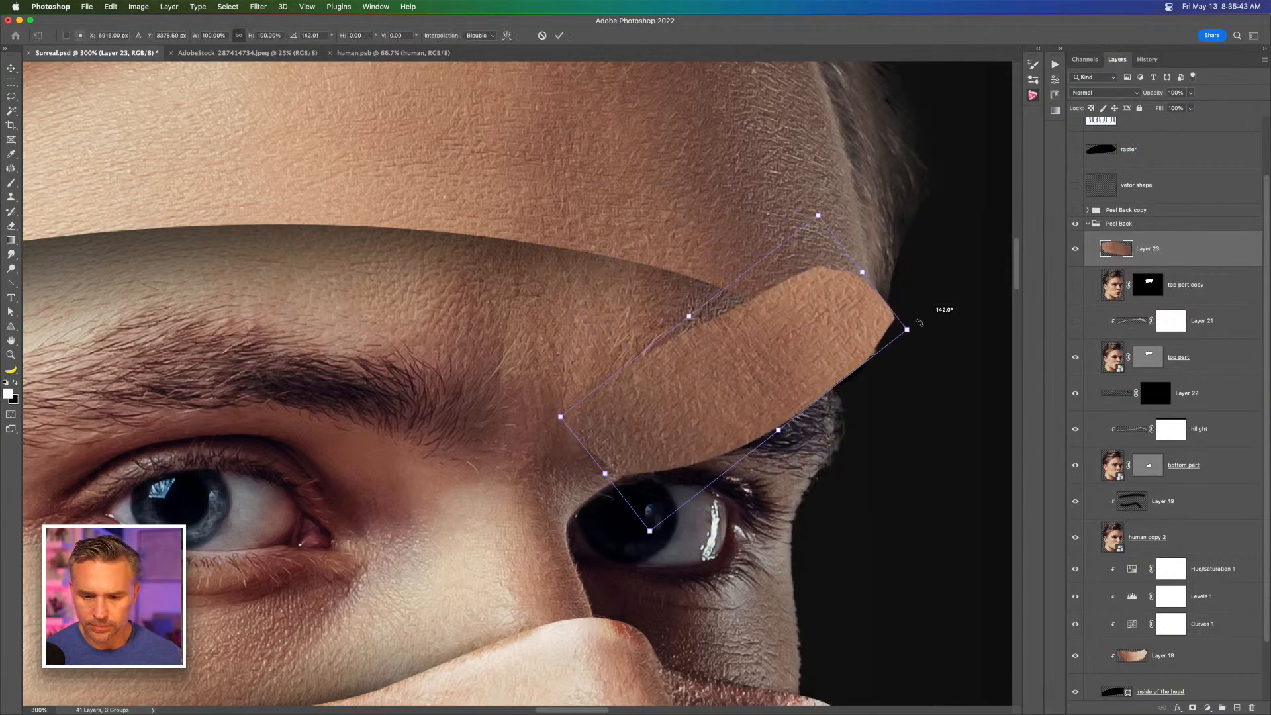
key("Return")
left_click_drag(764, 351, 786, 369)
Step: Scale the skin patch down and reposition it over the dark gap at the top part's tip
key("super+t")
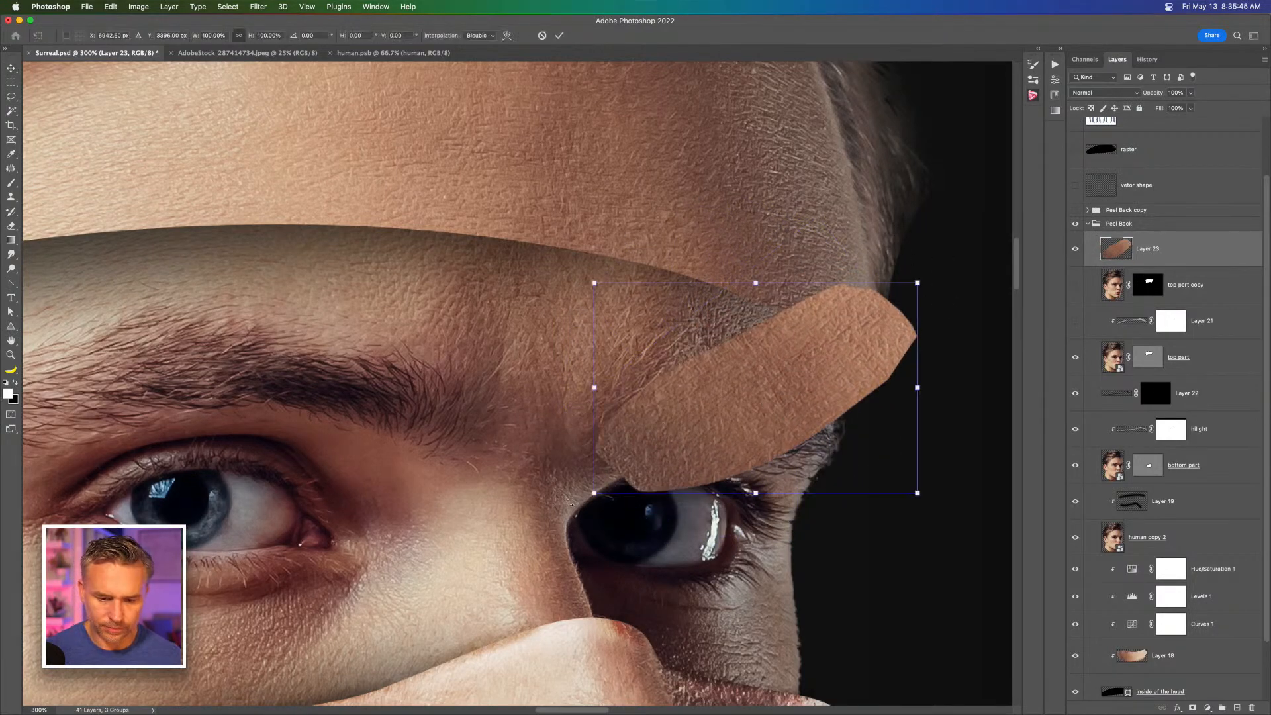
left_click_drag(593, 493, 738, 399)
key("Return")
left_click_drag(841, 331, 458, 342)
key("super+plus")
key("super+plus")
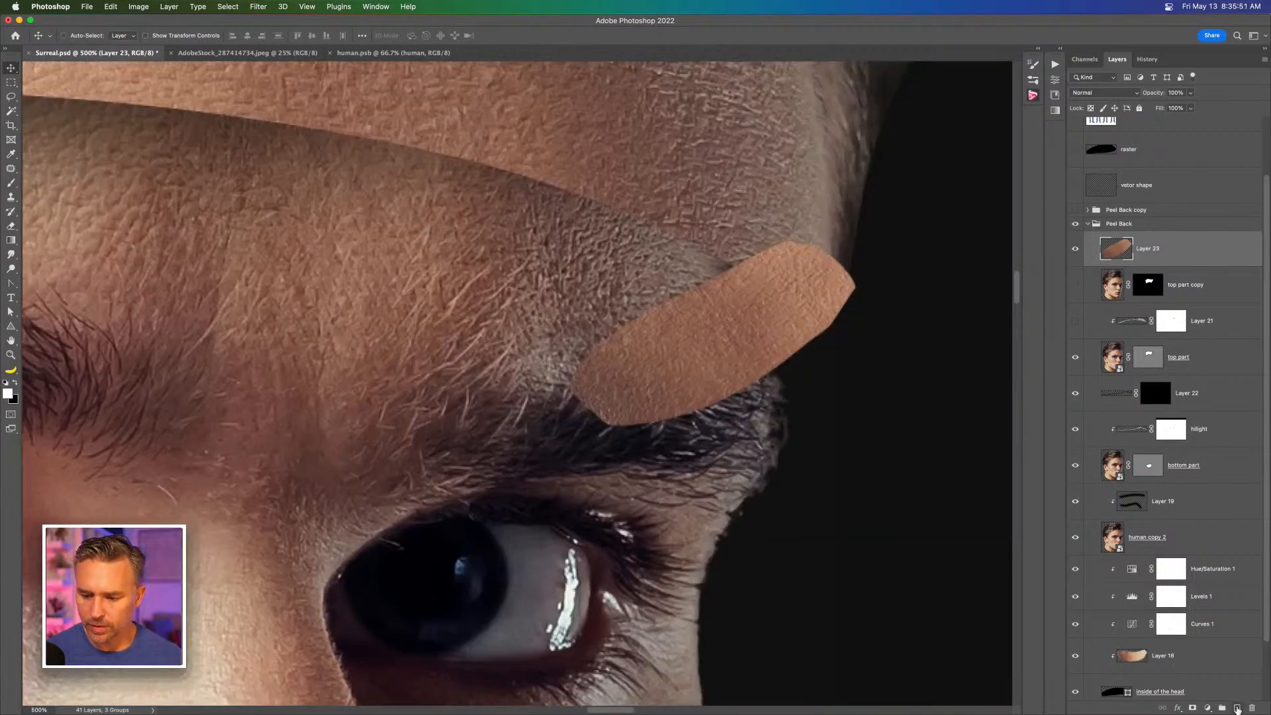
Step: Add a new layer above Layer 23, hide the skin patch and choose a small Hard Round brush
left_click(1236, 708)
left_click(1075, 284)
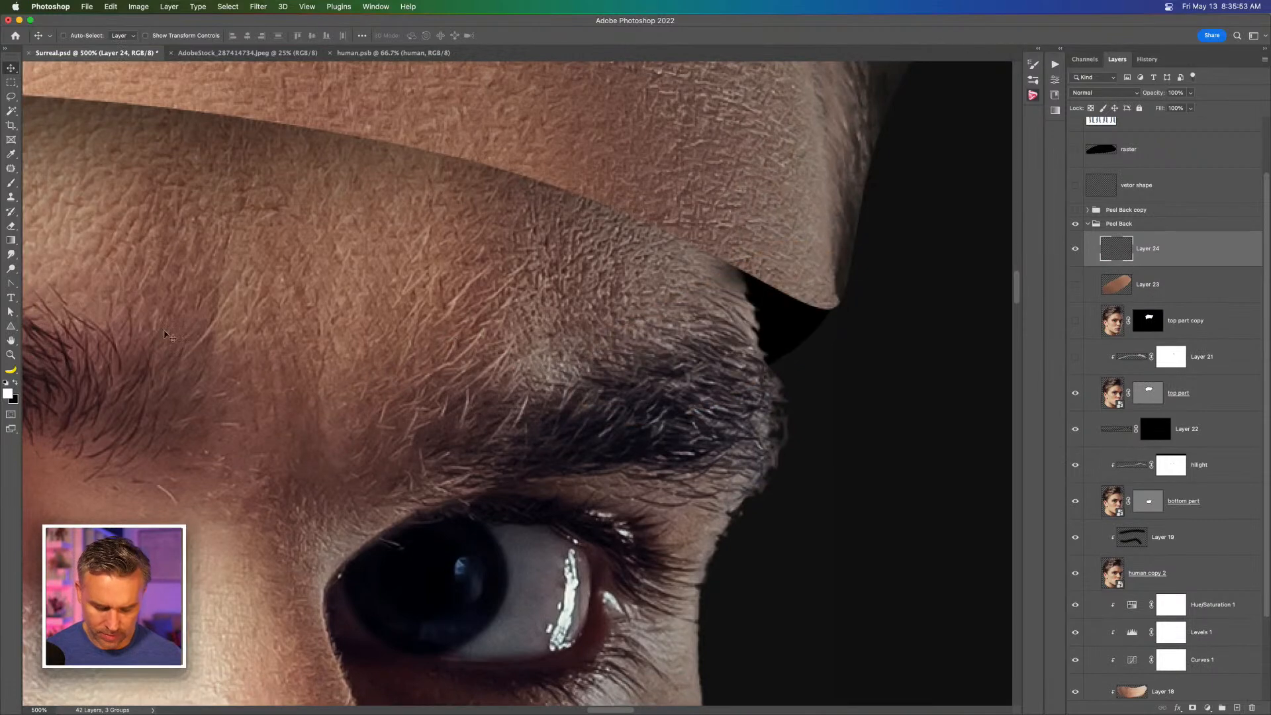
key("b")
right_click(705, 264)
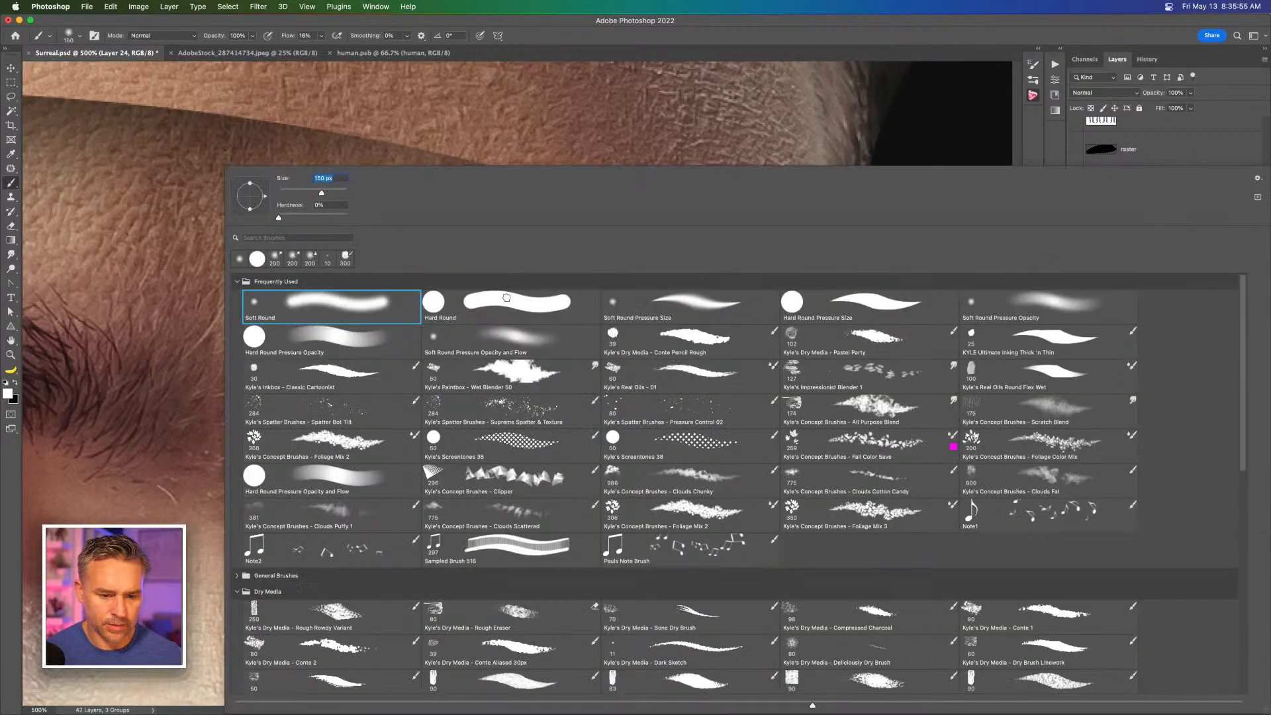
double_click(507, 301)
key("bracketleft")
key("bracketleft")
key("bracketleft")
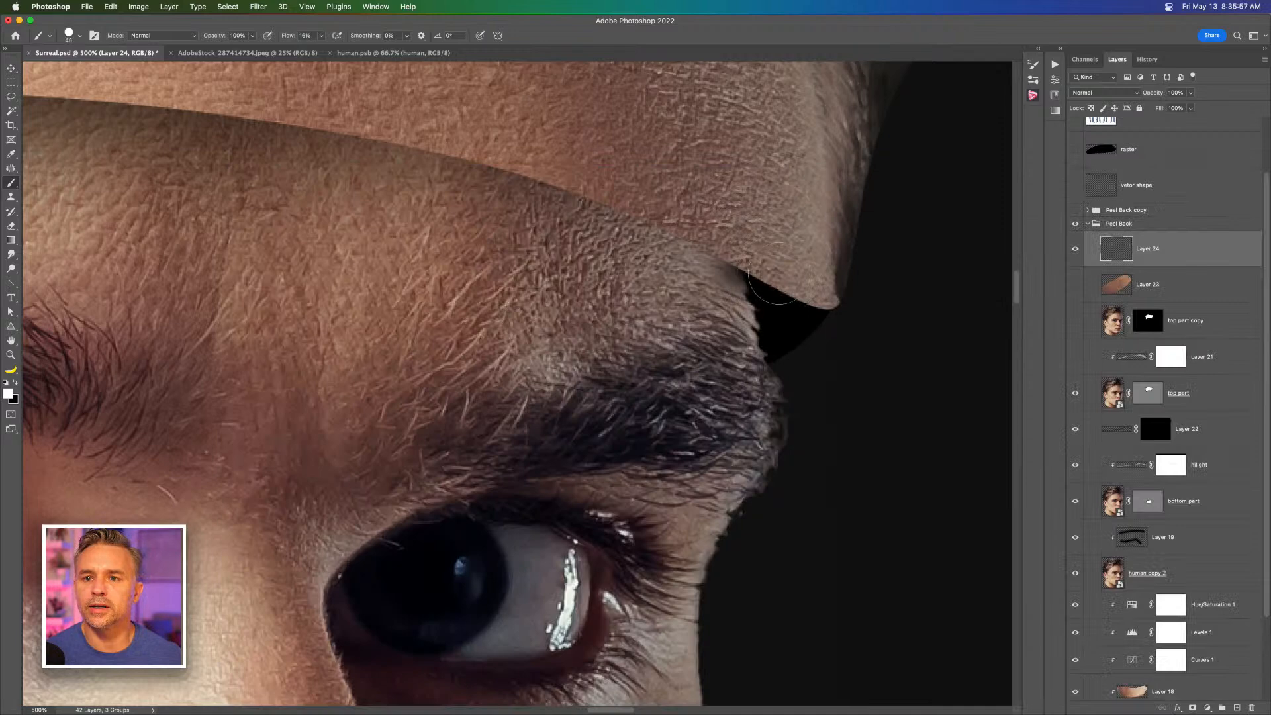
key("bracketleft")
key("bracketleft")
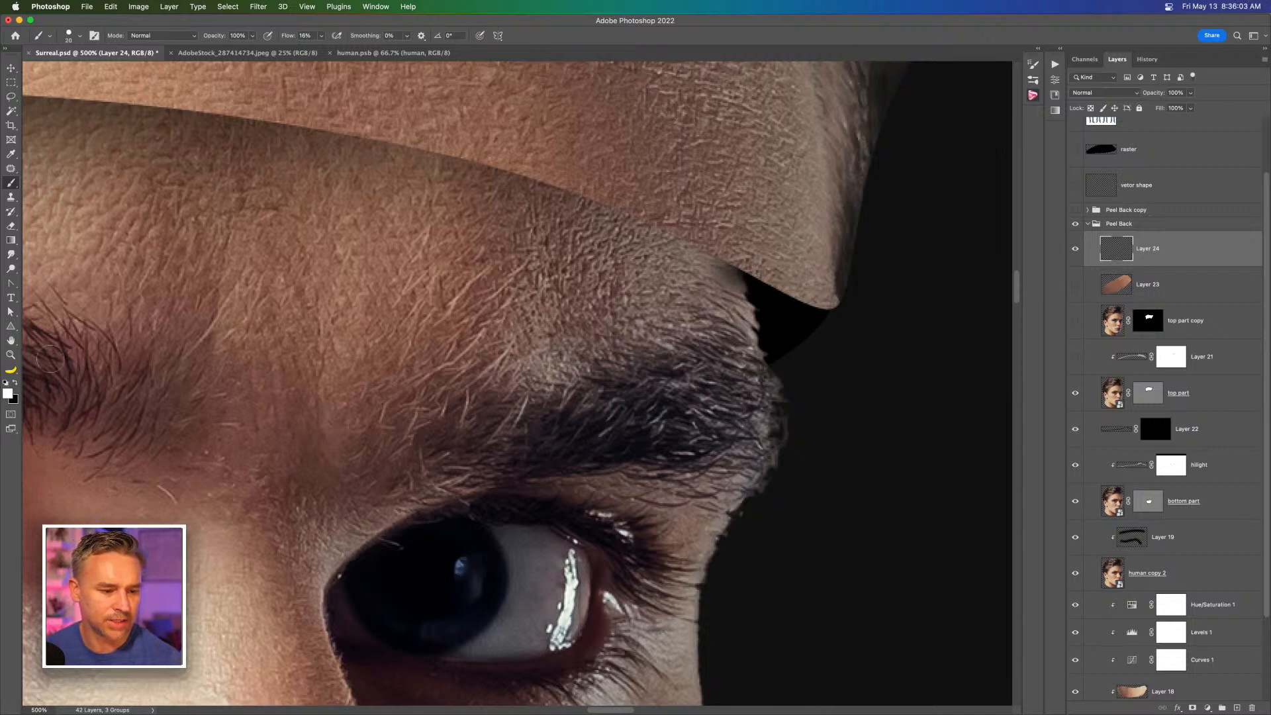
Step: Try painting a thin white edge from the top part's tip down towards the eyebrow
mouse_move(816, 300)
left_mouse_down()
mouse_move(814, 330)
mouse_move(775, 365)
left_mouse_up()
key("super+z")
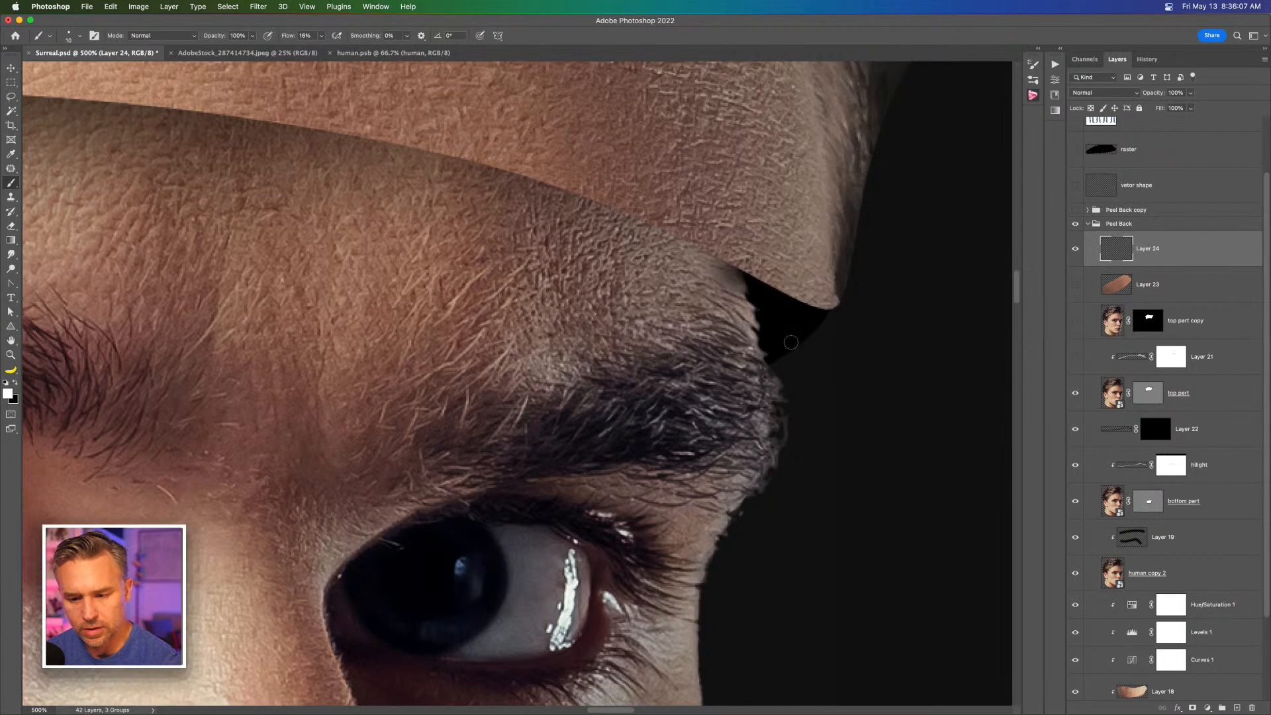
left_click_drag(809, 301, 823, 313)
key("super+z")
Step: Set the brush flow to 100% and paint a white curled shape from the top part's tip down to the eyebrow's end
key("shift+0")
mouse_move(809, 296)
left_mouse_down()
mouse_move(820, 308)
mouse_move(804, 346)
mouse_move(772, 363)
mouse_move(832, 289)
mouse_move(803, 347)
mouse_move(801, 294)
mouse_move(787, 277)
mouse_move(802, 222)
left_mouse_up()
key("super+z")
key("bracketright")
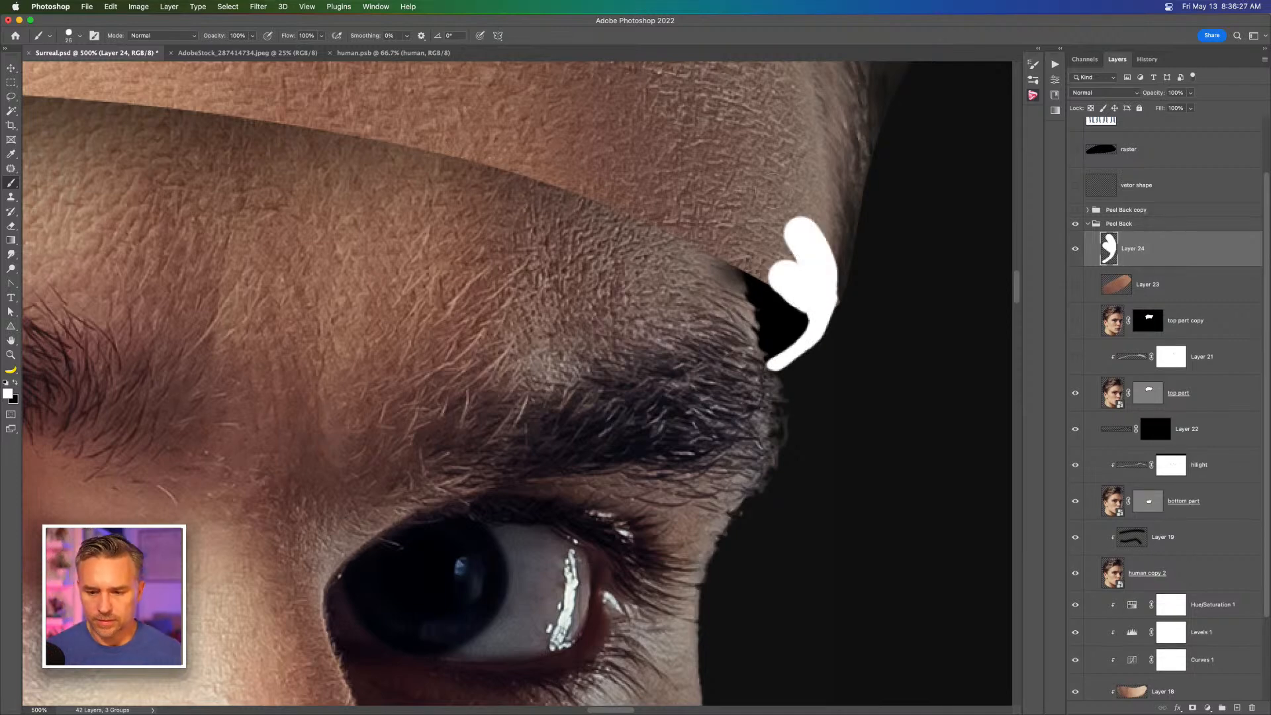
Step: Place Layer 24 beneath Layer 23, then show Layer 23 and clip it to the white shape
left_click_drag(1131, 254, 1126, 301)
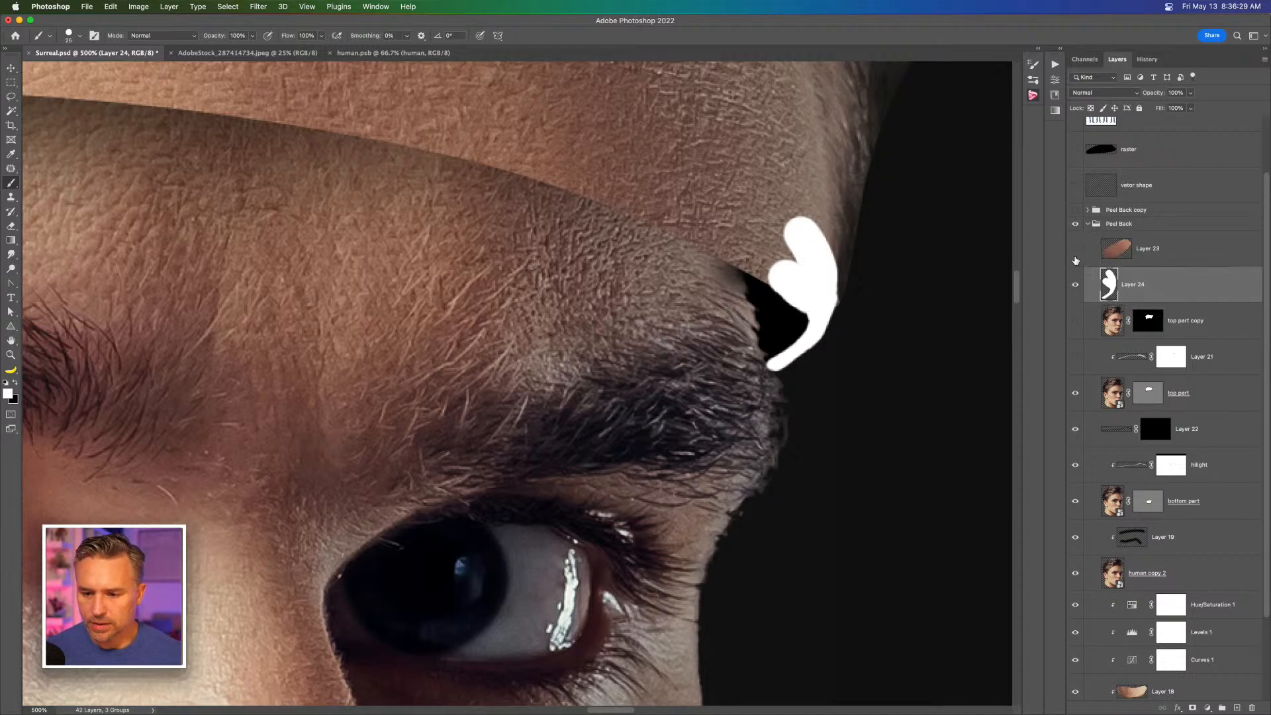
left_click(1076, 249)
left_click(1167, 251)
left_click(1133, 264, "alt")
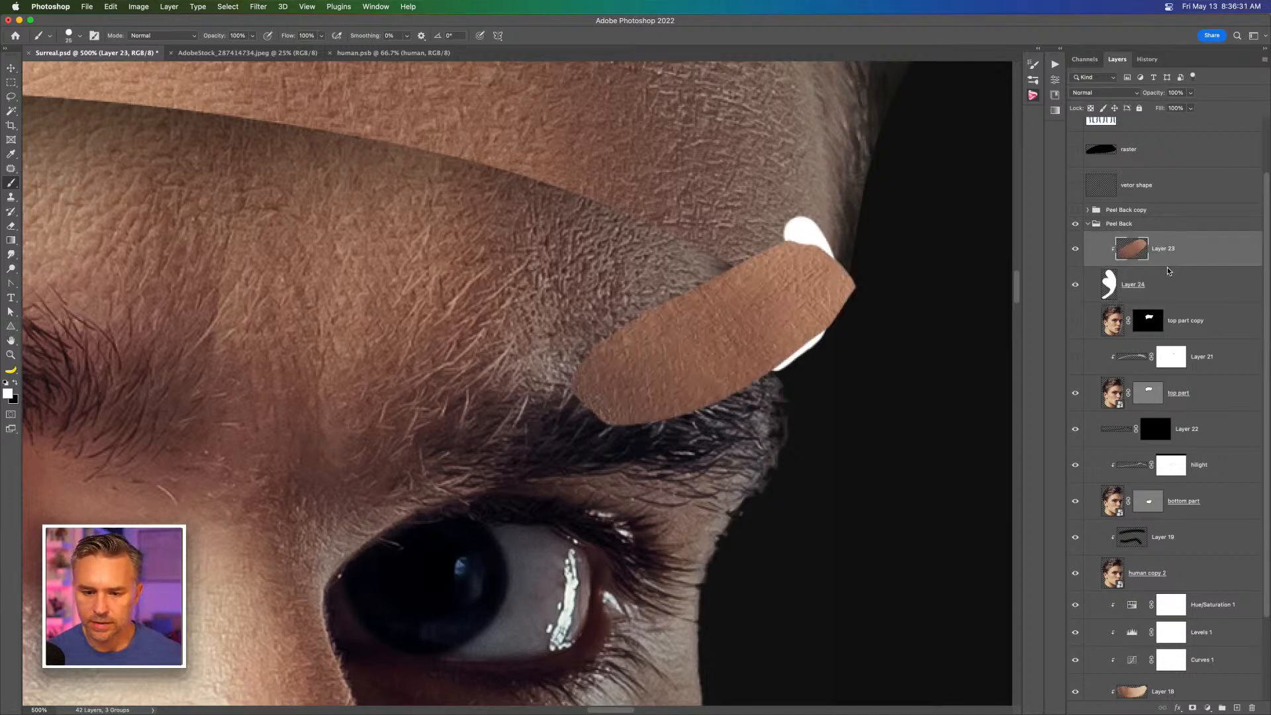
Step: Move and rotate the clipped Layer 23 skin patch so it covers the white curled shape
key("v")
mouse_move(567, 268)
left_mouse_down()
mouse_move(546, 244)
mouse_move(551, 260)
left_mouse_up()
key("ctrl+t")
left_click_drag(634, 169, 617, 308)
key("Return")
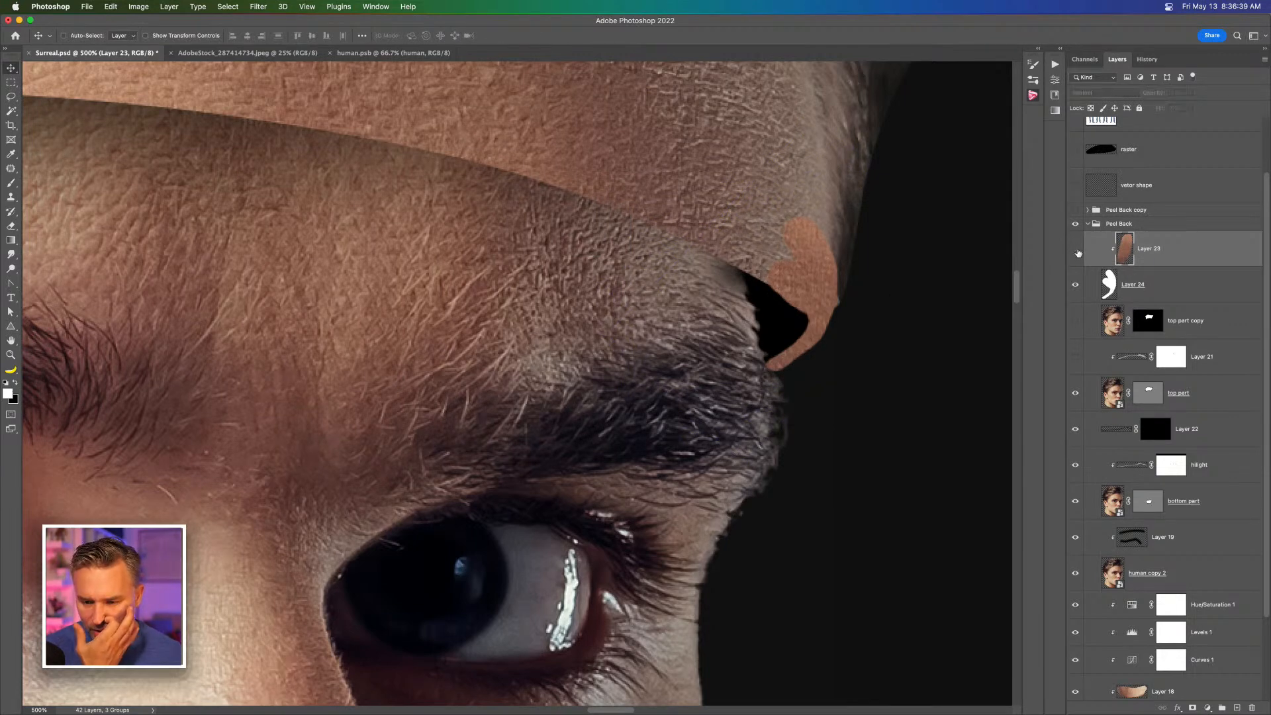
Step: Copy a lassoed skin area near the top part's tip to a new layer and clip it directly above Layer 24
left_click(1076, 251)
left_click(1077, 285)
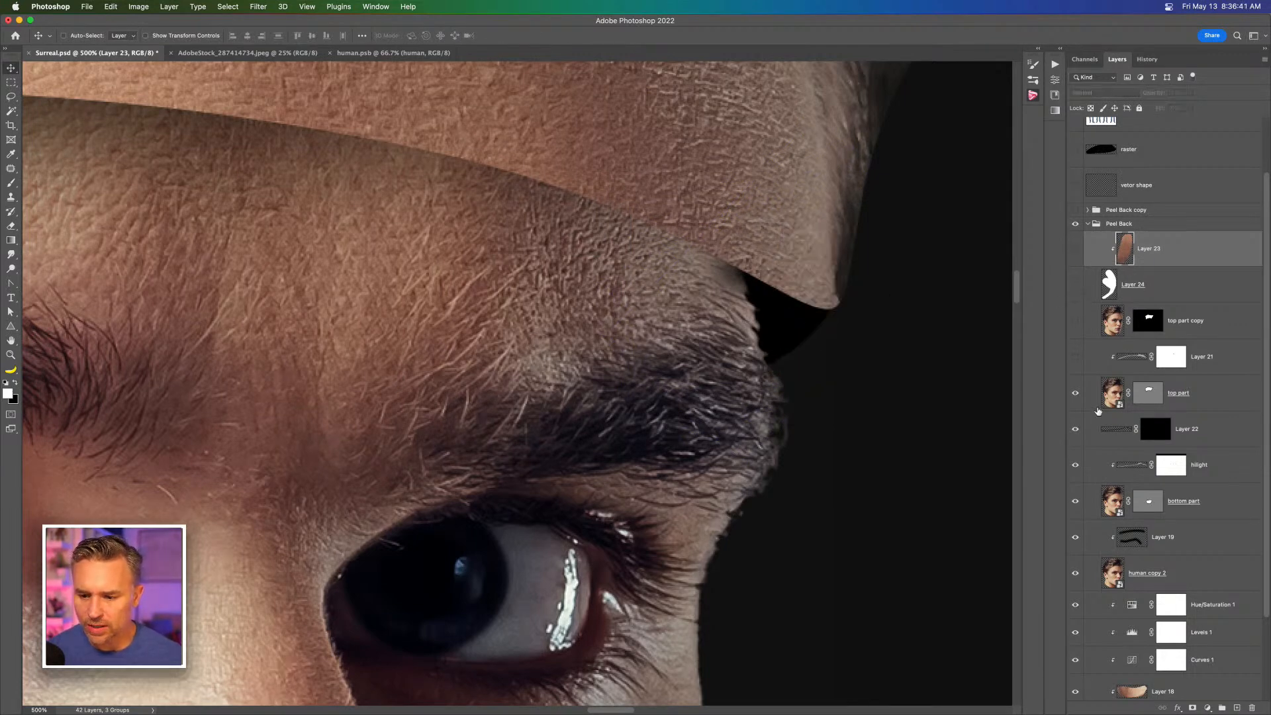
left_click(1109, 396)
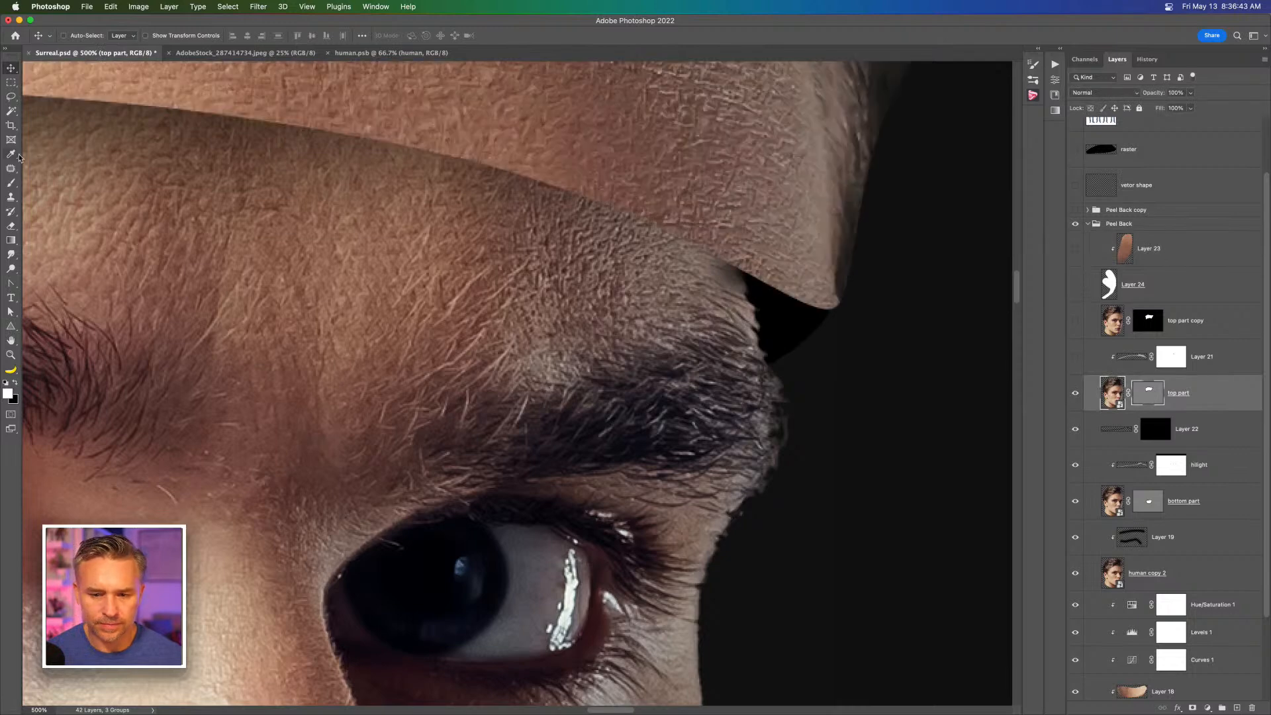
left_click(10, 96)
mouse_move(561, 174)
left_mouse_down()
mouse_move(815, 300)
mouse_move(820, 193)
mouse_move(725, 107)
mouse_move(576, 180)
mouse_move(835, 306)
mouse_move(829, 188)
mouse_move(652, 101)
mouse_move(567, 130)
mouse_move(573, 176)
left_mouse_up()
left_click(1107, 404)
key("super+c")
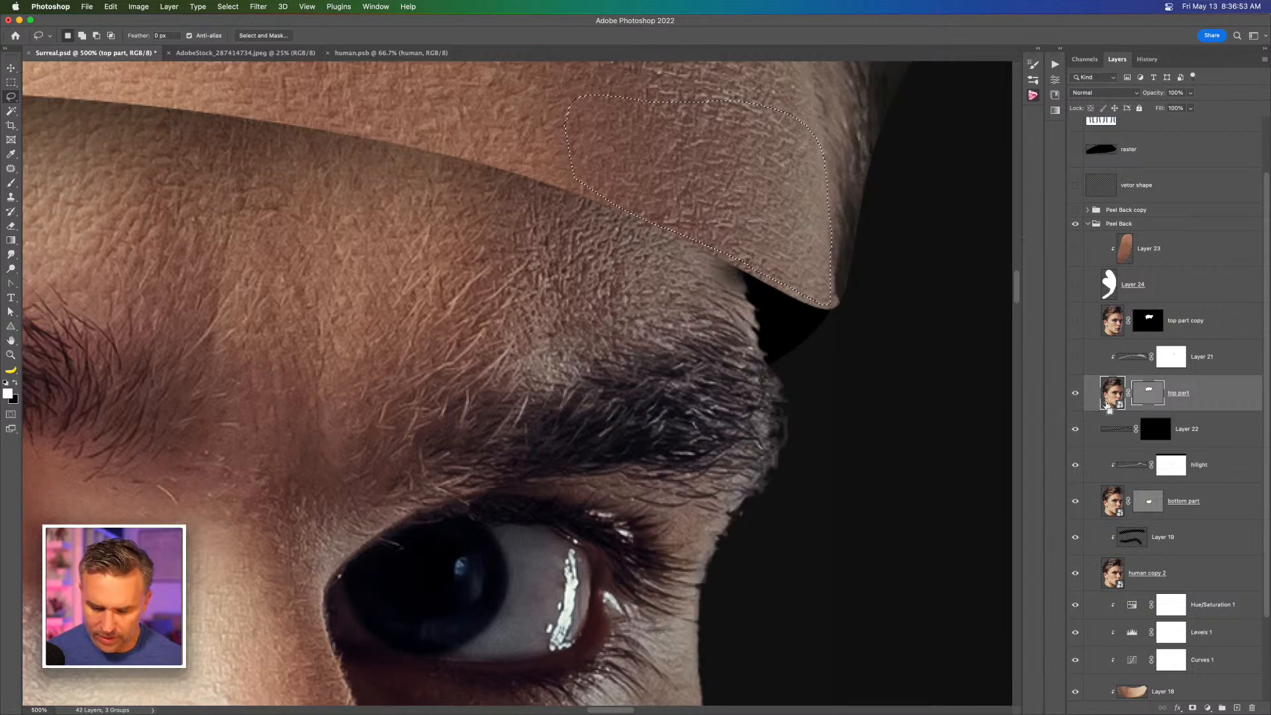
key("super+v")
left_click_drag(1106, 403, 1104, 278)
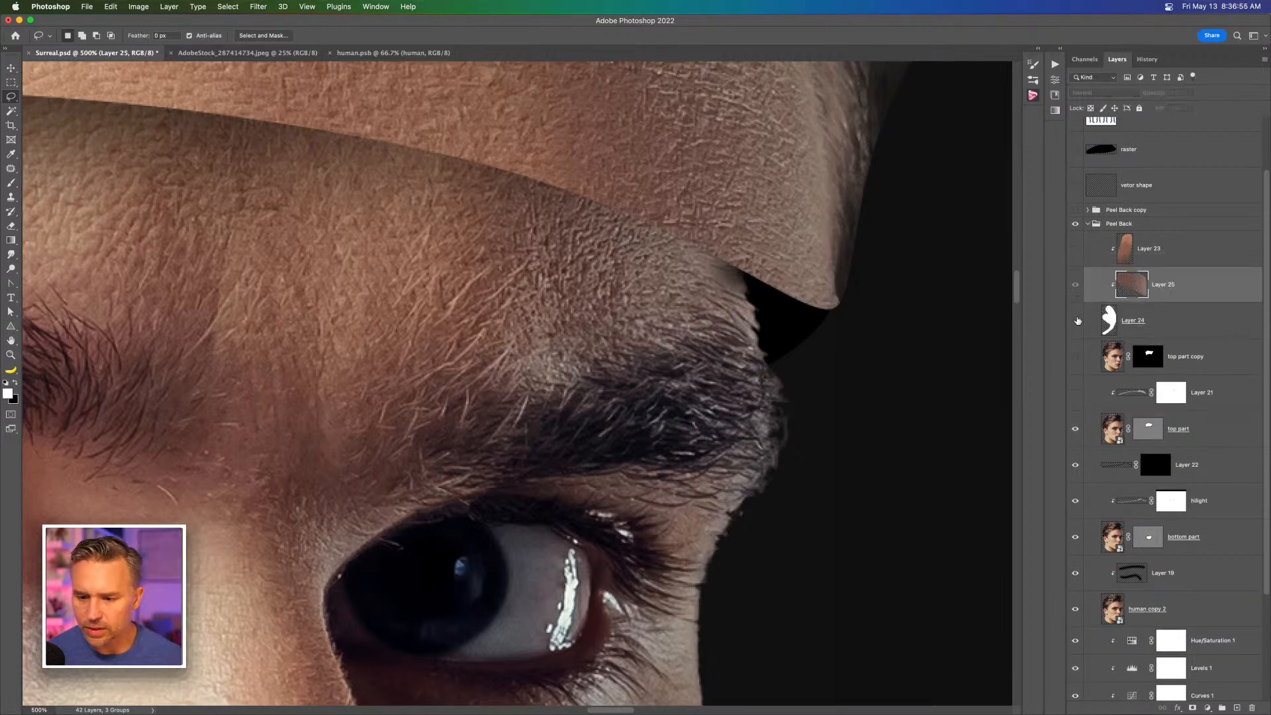
left_click(1076, 321)
Step: Flip the clipped skin patch vertically, then move and rotate it to fill the curled shape at the tip
left_click(10, 69)
key("super+t")
right_click(705, 225)
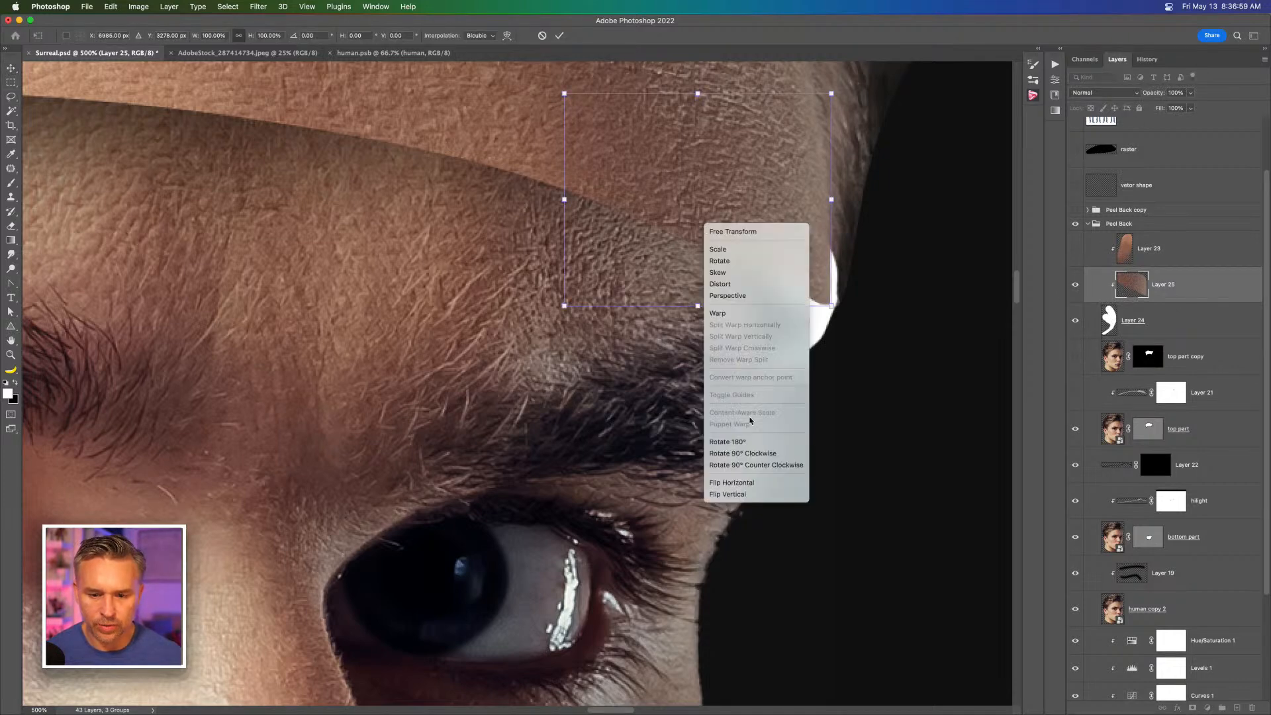
left_click(747, 494)
left_click_drag(664, 197, 683, 306)
left_click_drag(572, 209, 543, 287)
key("Return")
key("super+0")
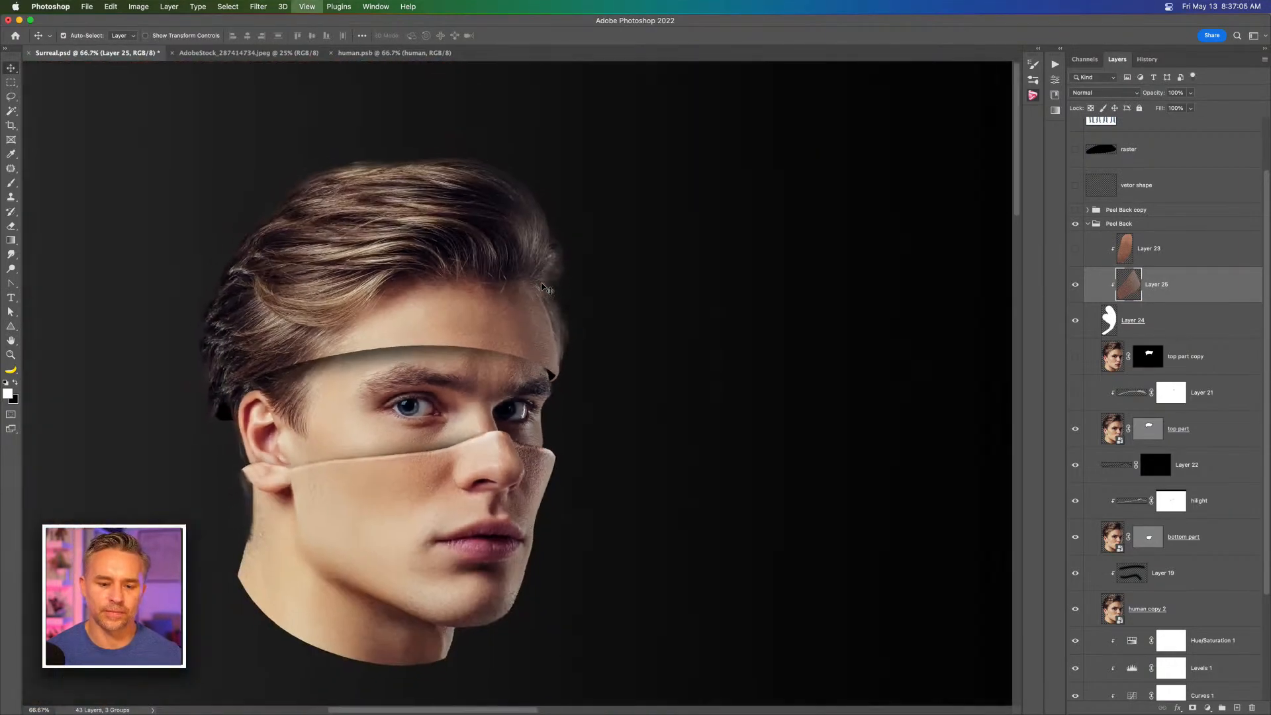
key("super+equal")
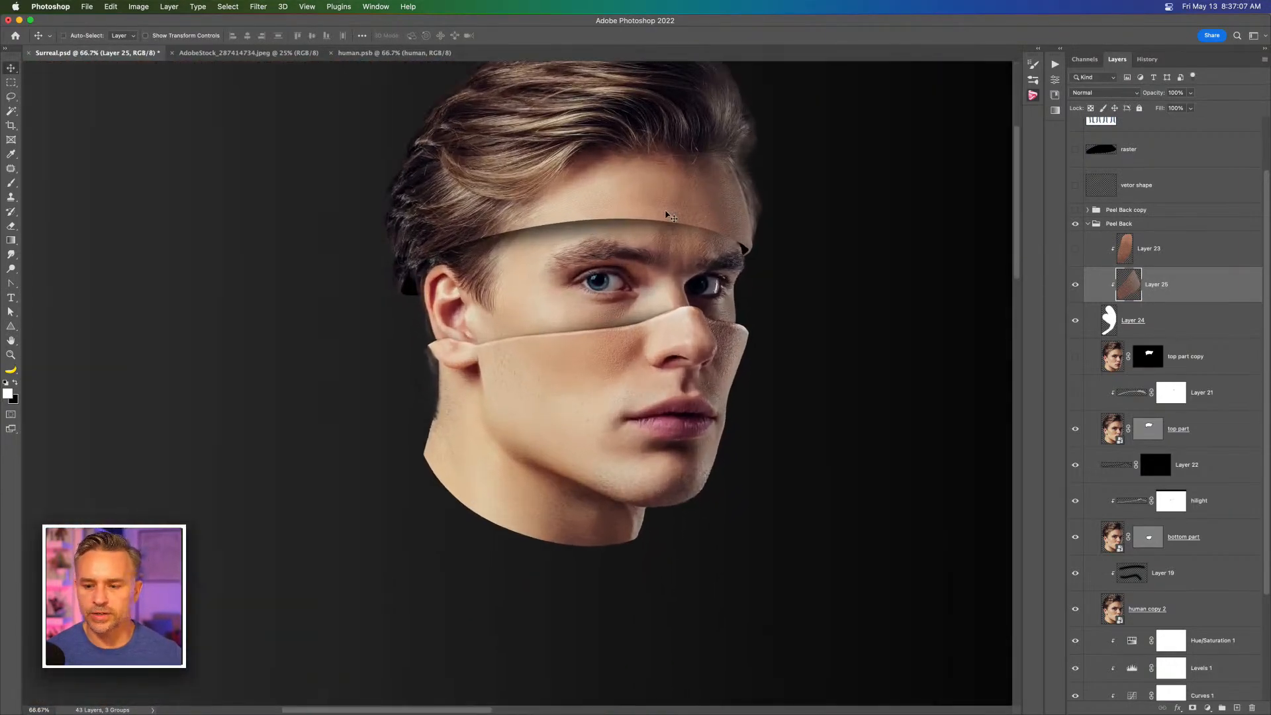
Step: Delete the unused Layer 23 skin patch and rename Layer 24 as "curve"
left_click(1200, 254)
key("Delete")
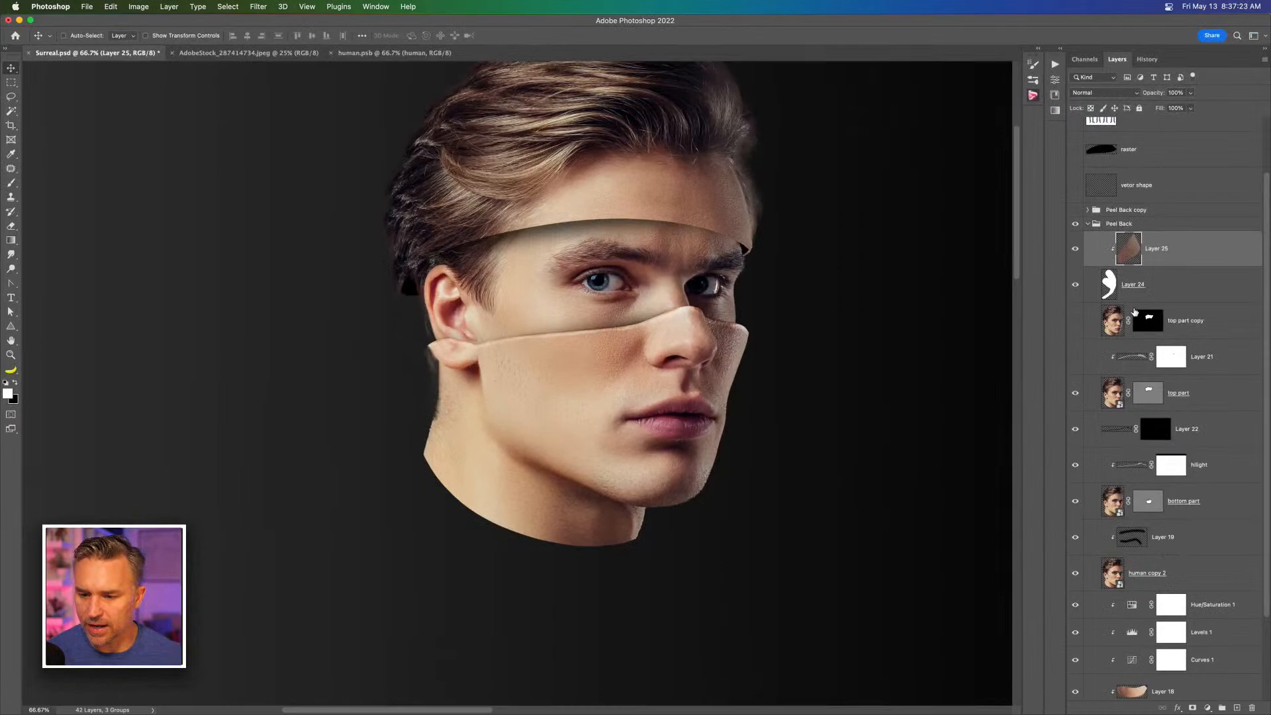
left_click(1173, 283, "shift")
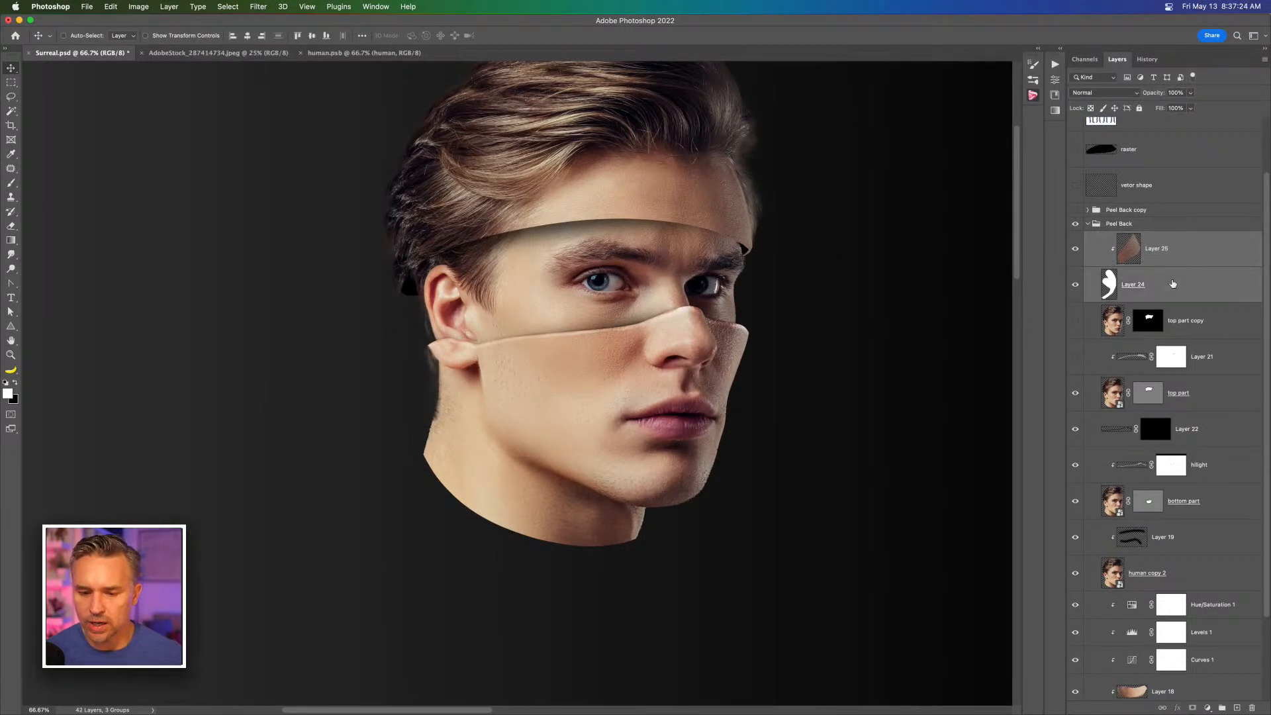
double_click(1131, 283)
key("BackSpace")
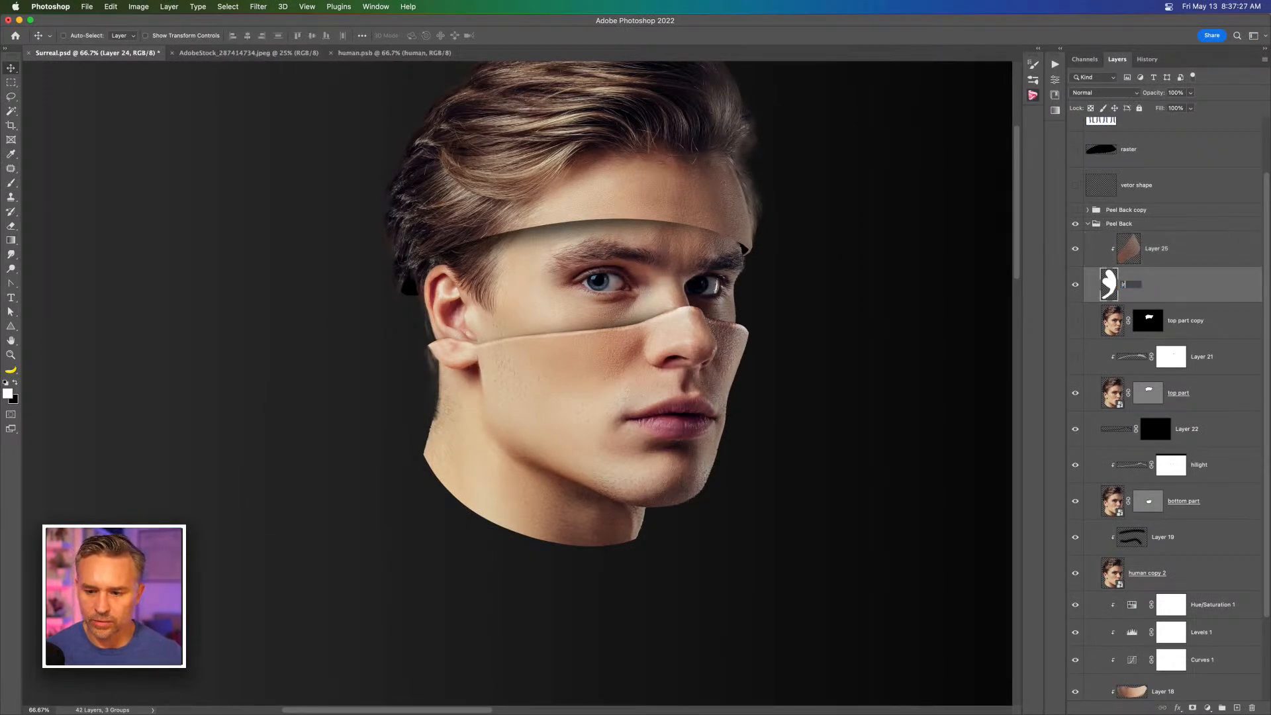
type("curve")
key("Return")
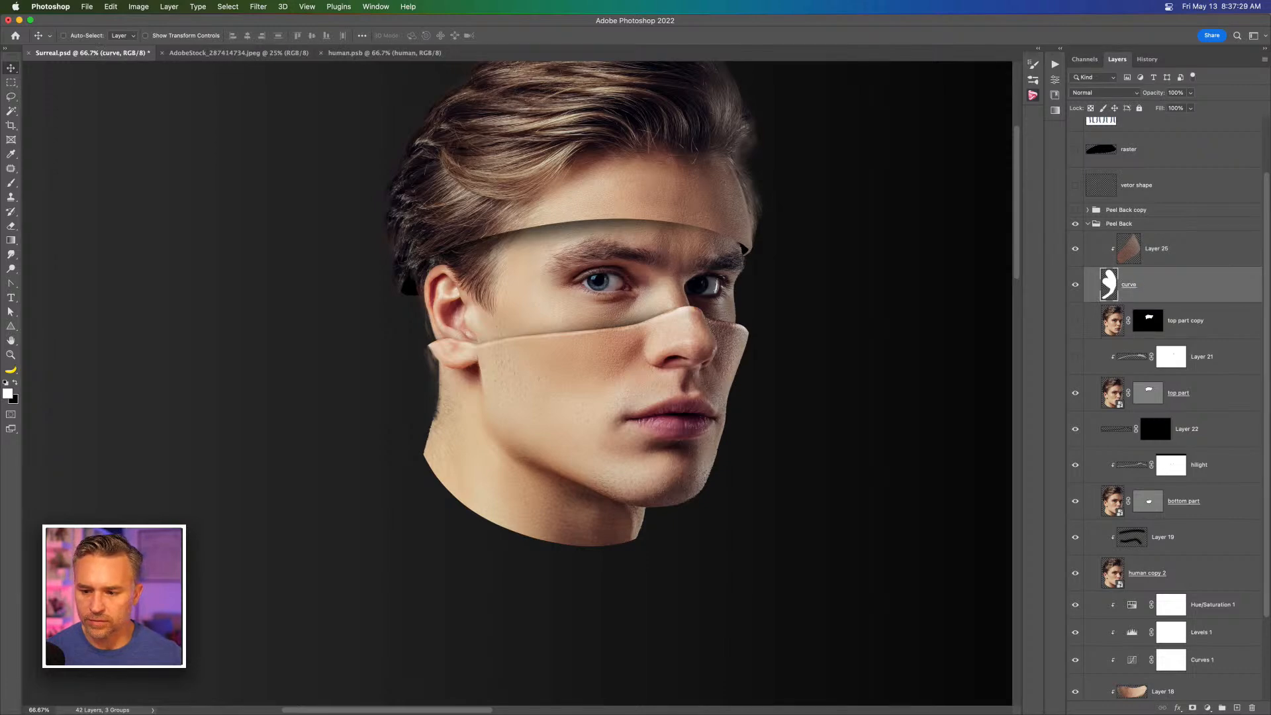
Step: Turn the Layer 21 highlight back on and delete the top part copy layer
left_click(1076, 360)
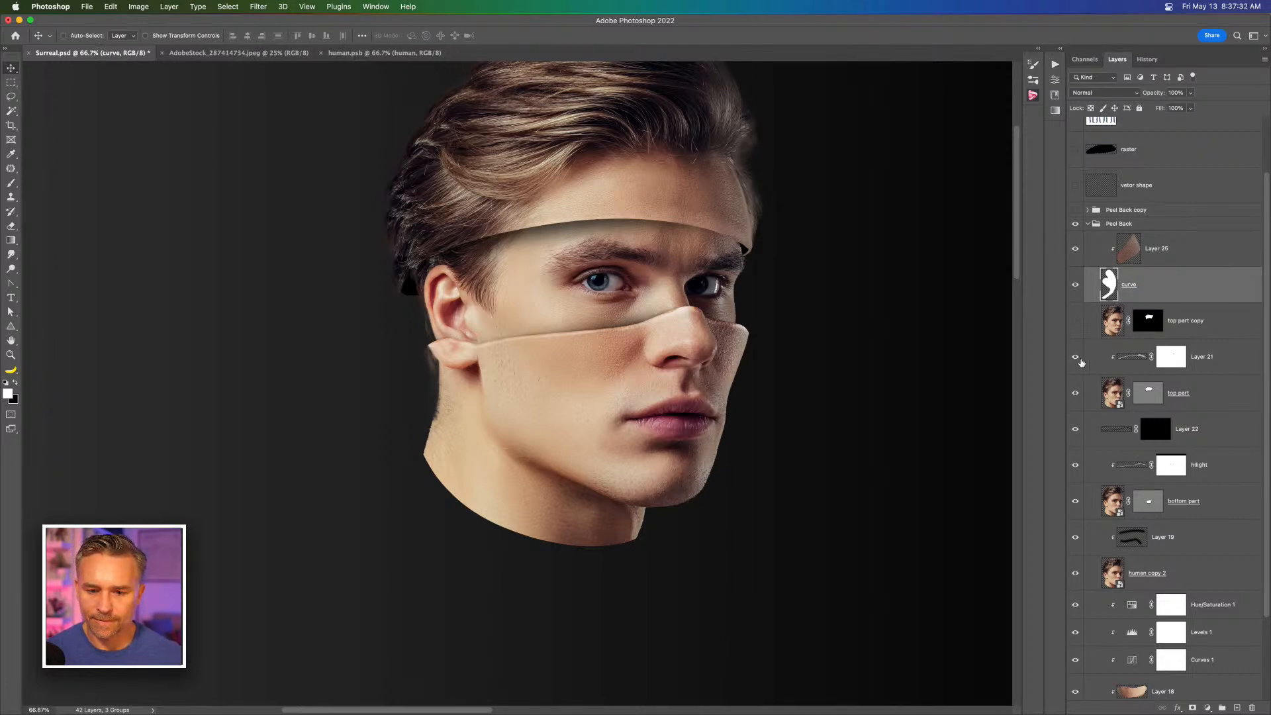
left_click(1195, 358)
left_click(1076, 321)
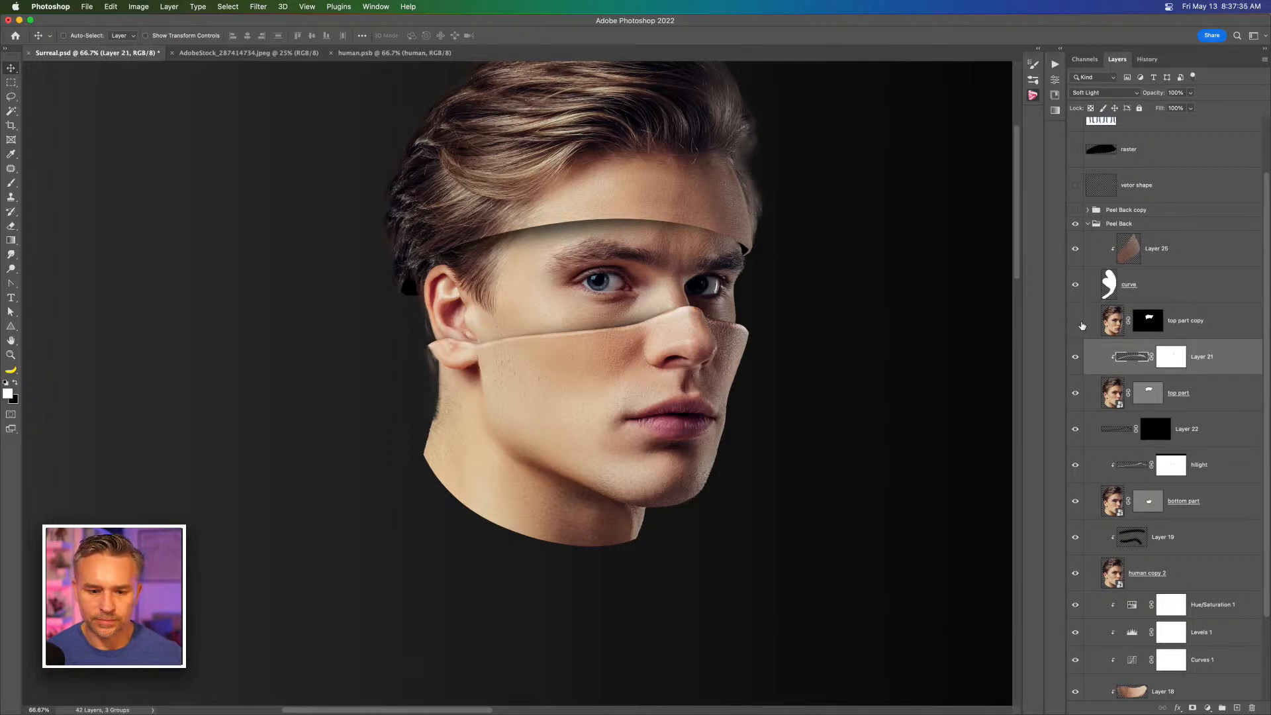
left_click(1191, 323)
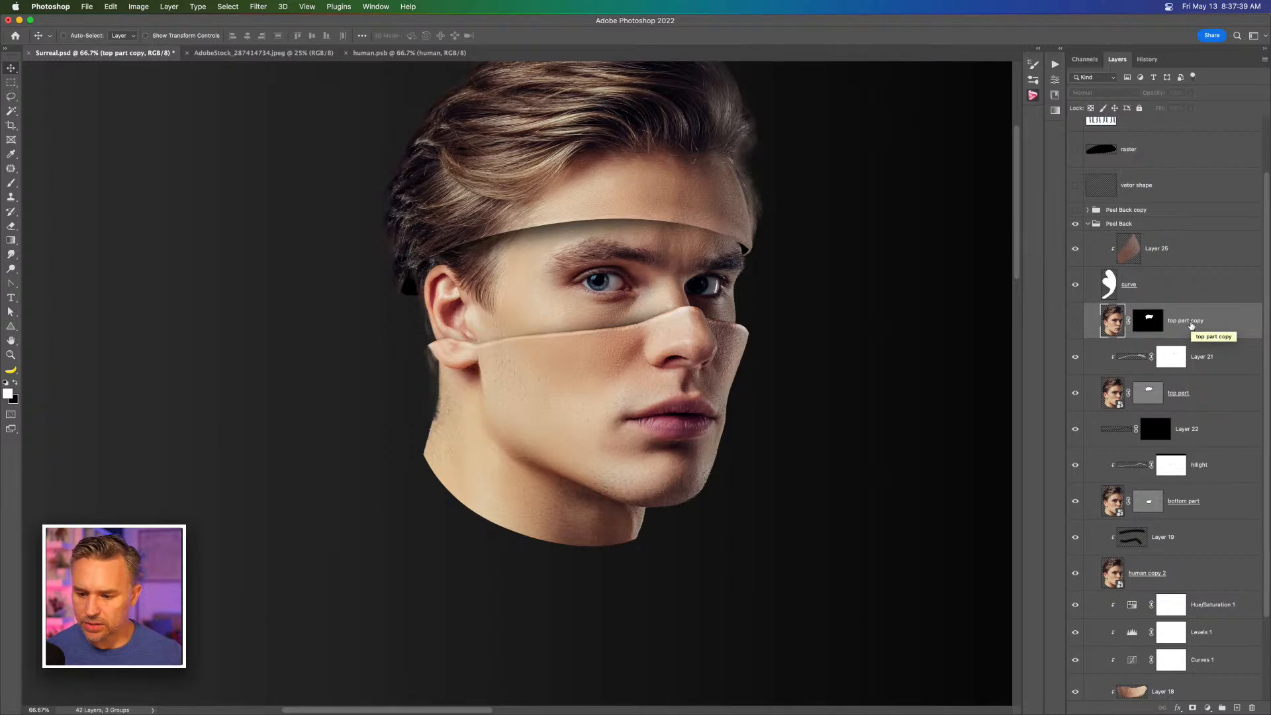
scroll(1191, 325, "down", 5)
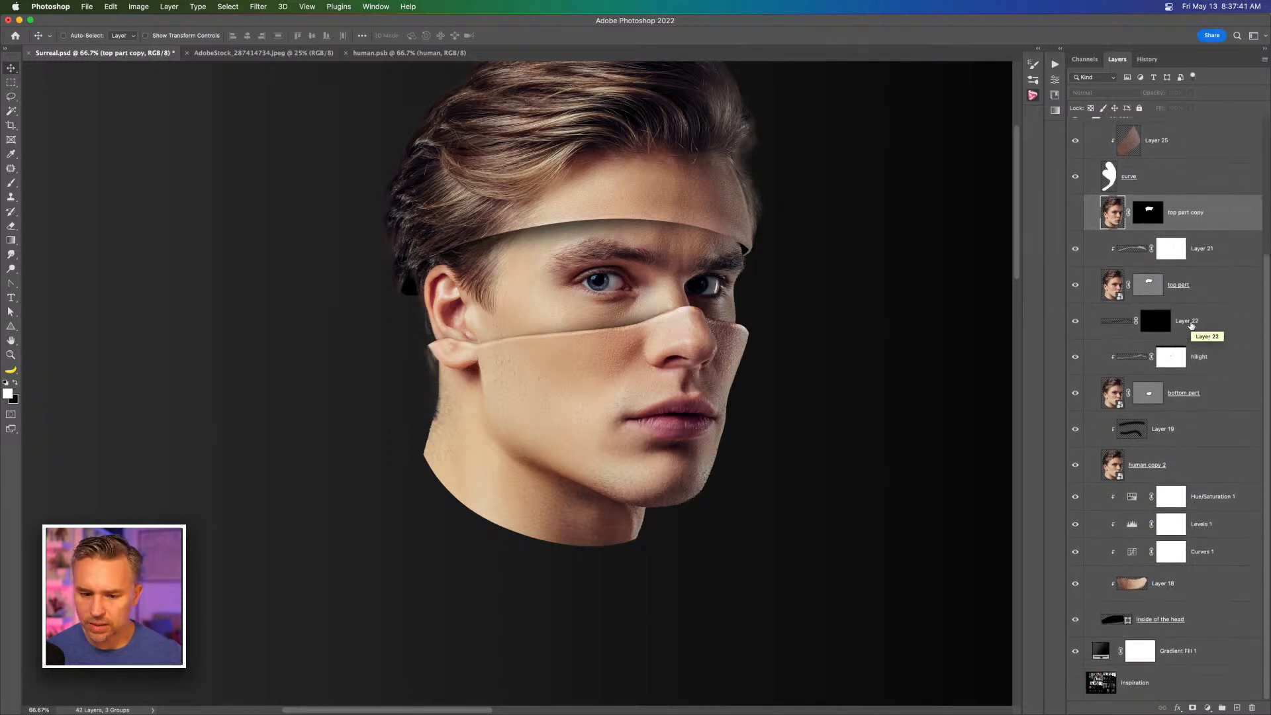
key("Delete")
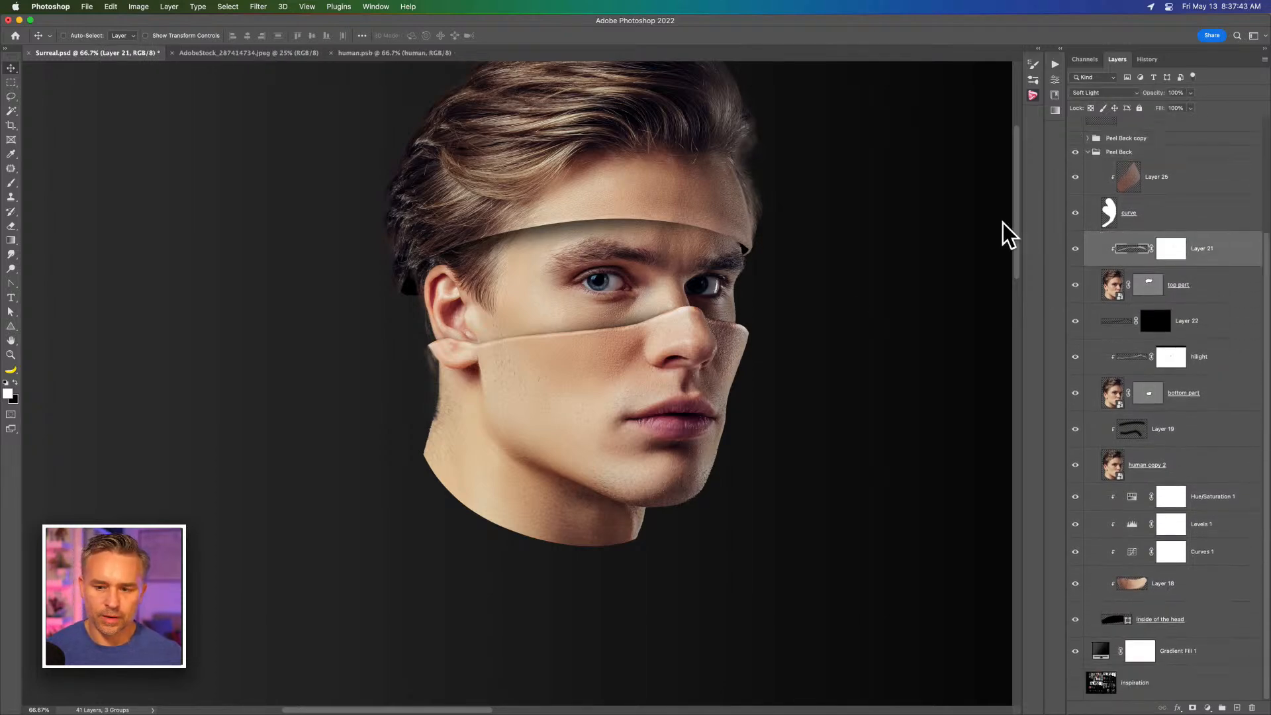
Step: Rename the human copy 2 layer as "inside human"
left_click(1178, 395)
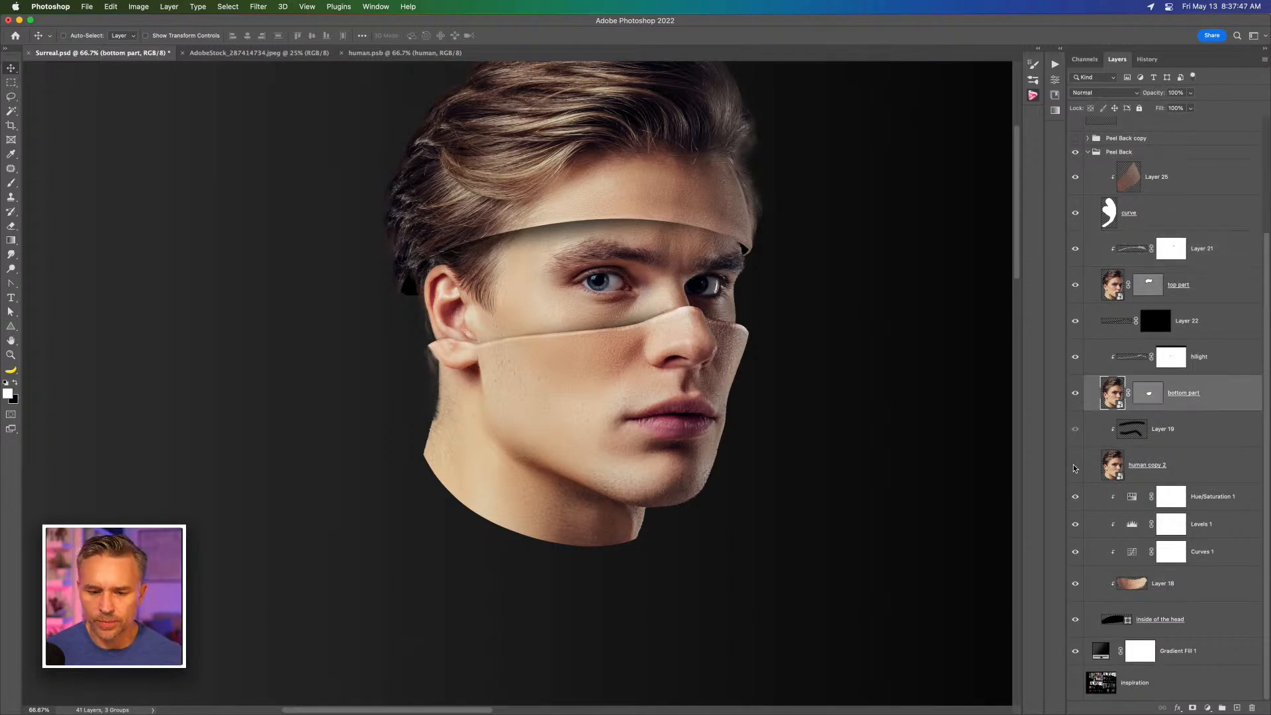
left_click(1074, 468)
double_click(1139, 464)
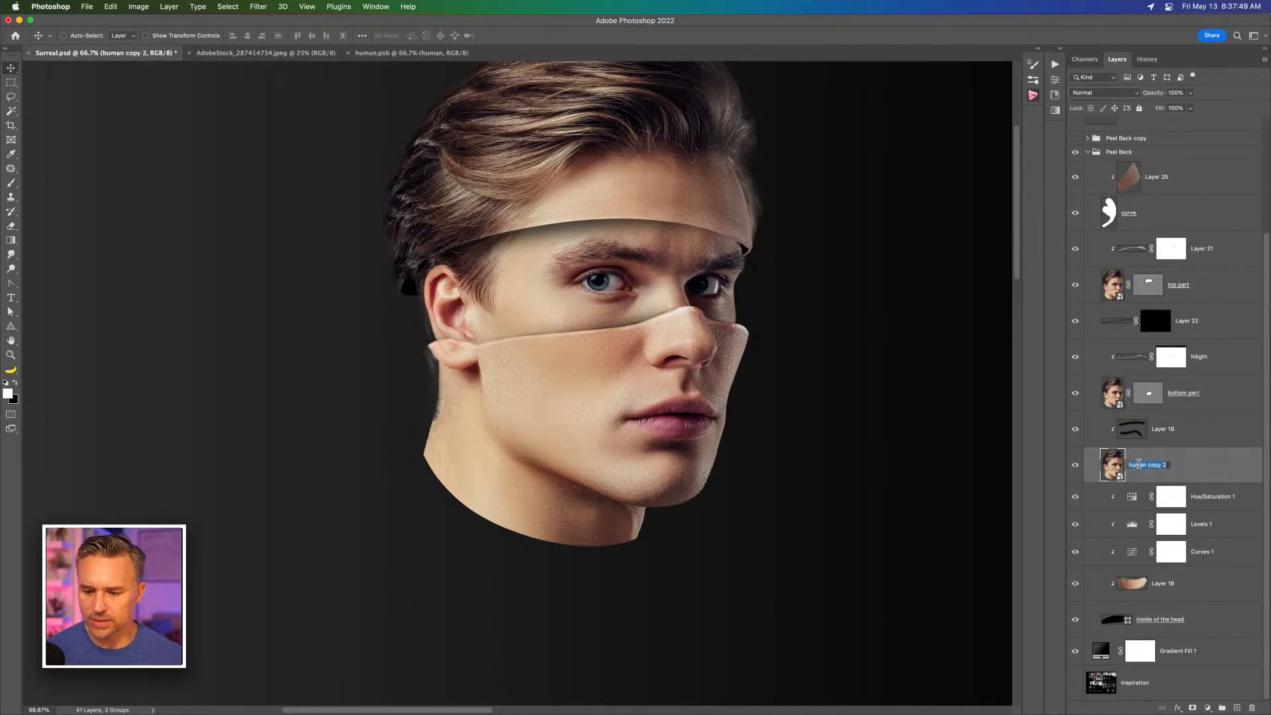
type("inside human")
key("Return")
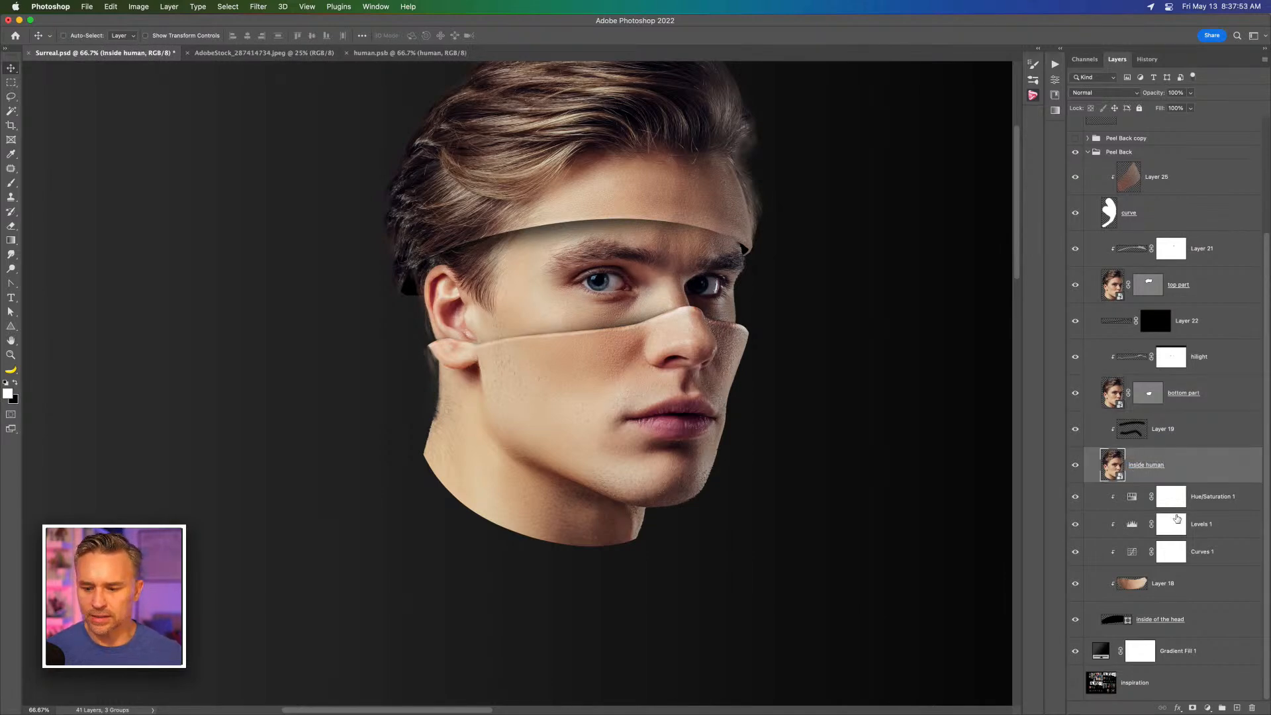
left_click(1237, 708)
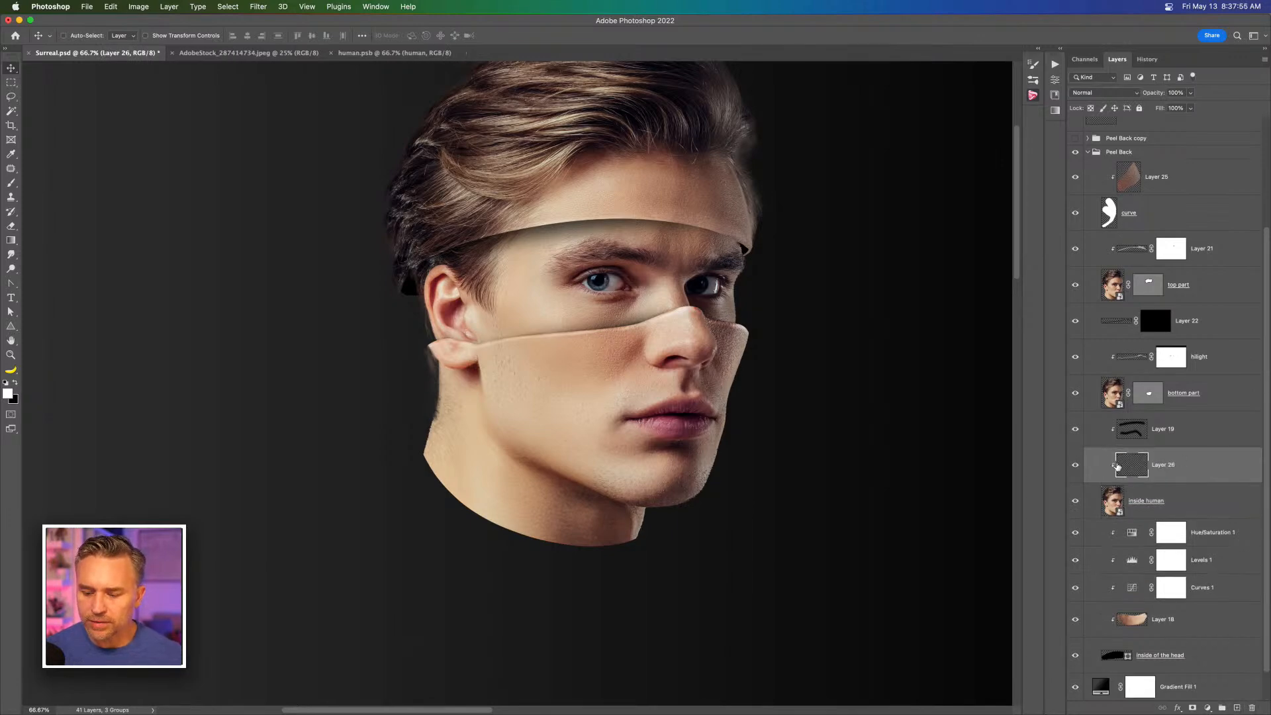
key("b")
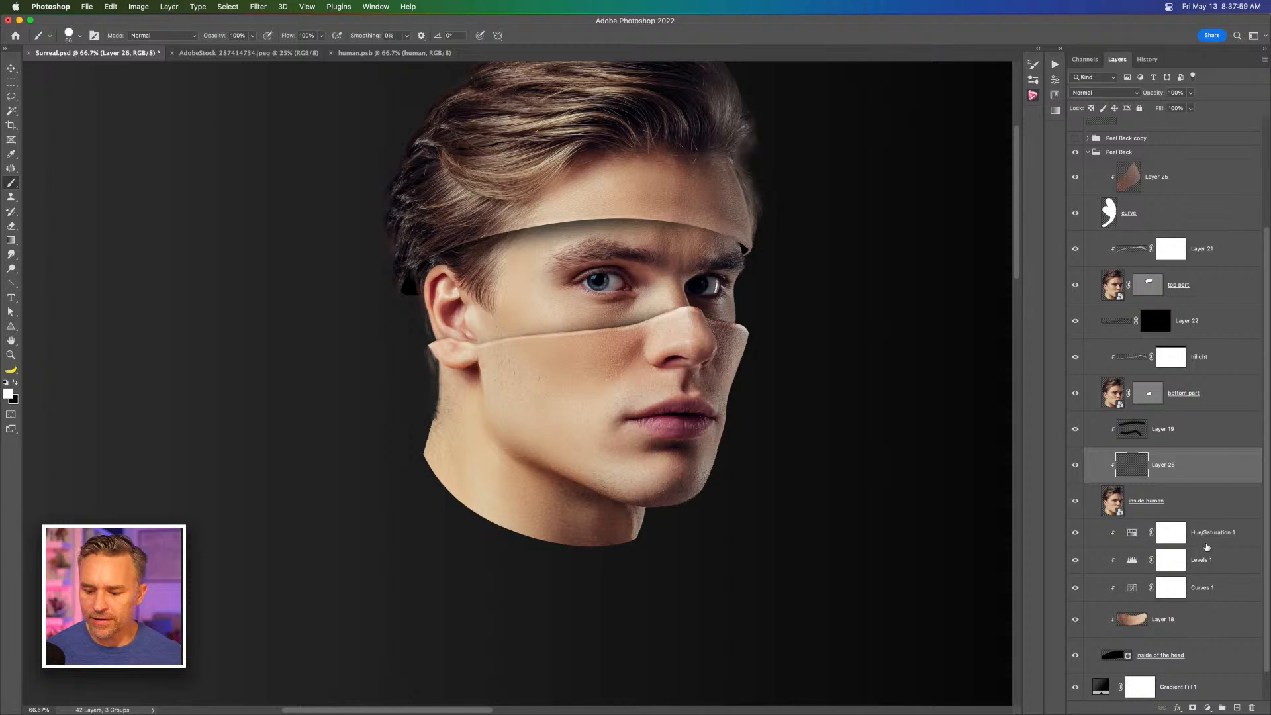
left_click(1252, 707)
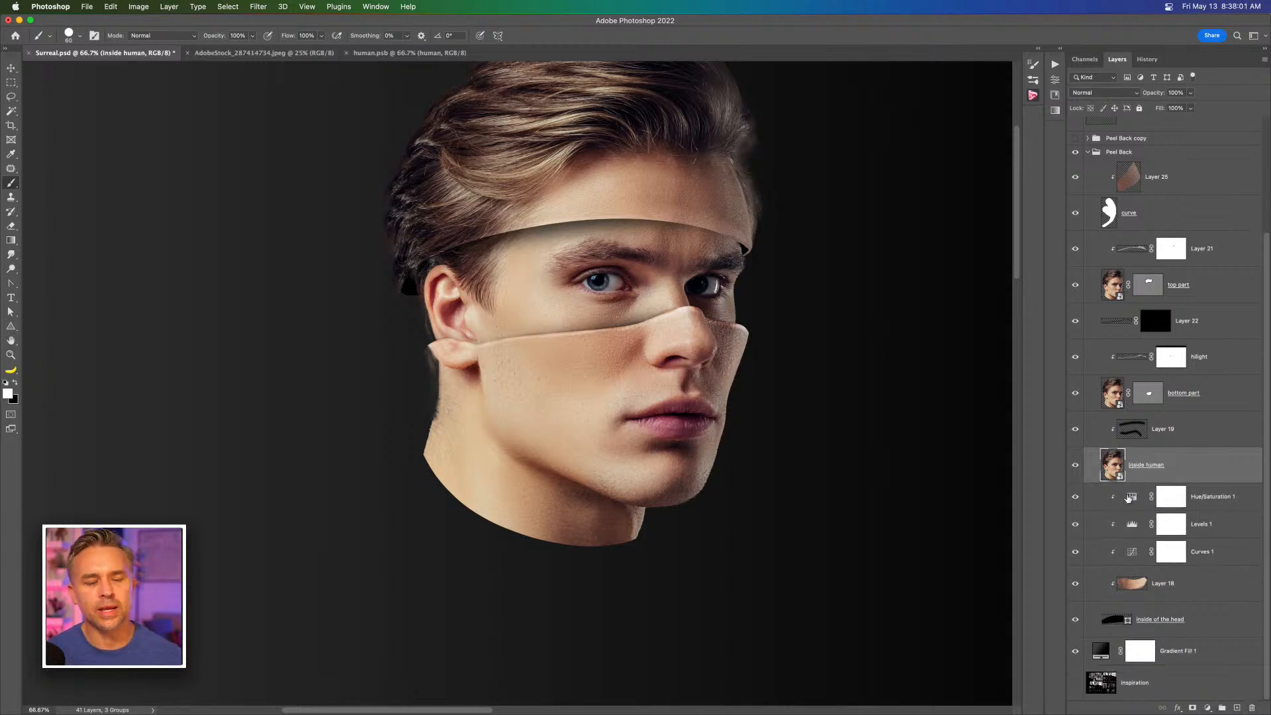
Step: Add a clipped Curves adjustment above the inside human layer and shape its curve to brighten the exposed eye band
left_click(1207, 708)
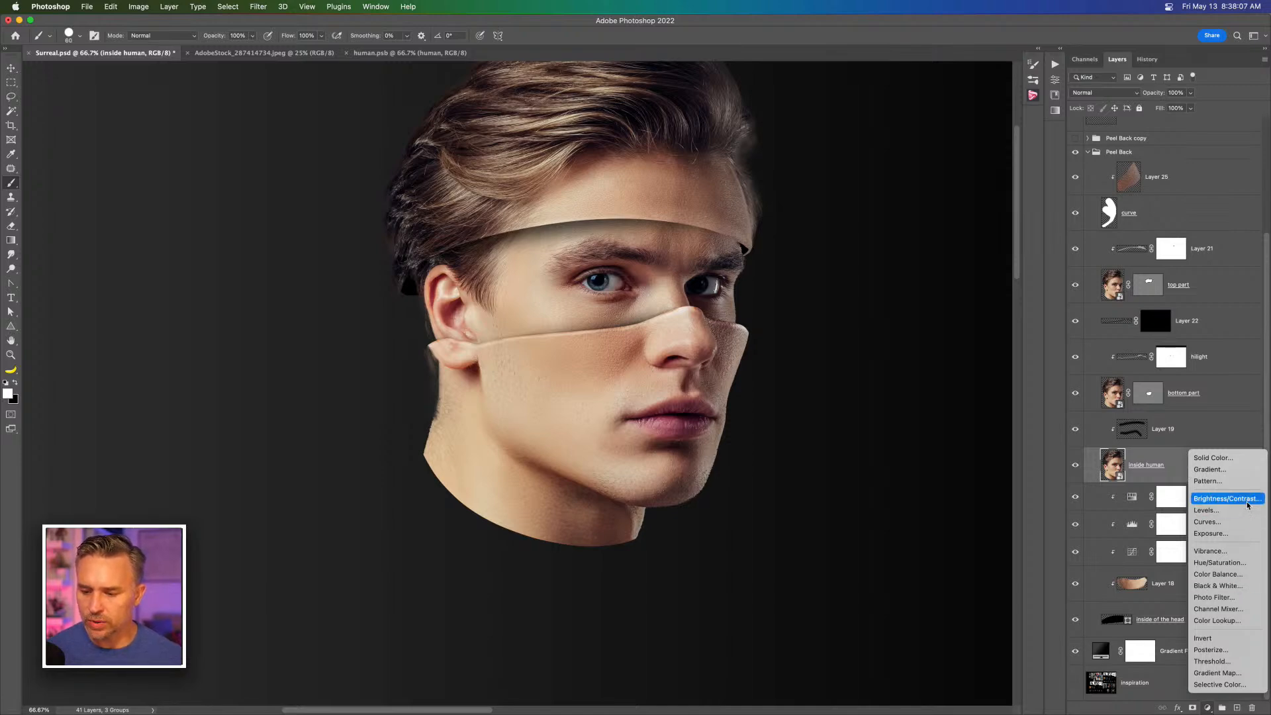
left_click(1229, 525)
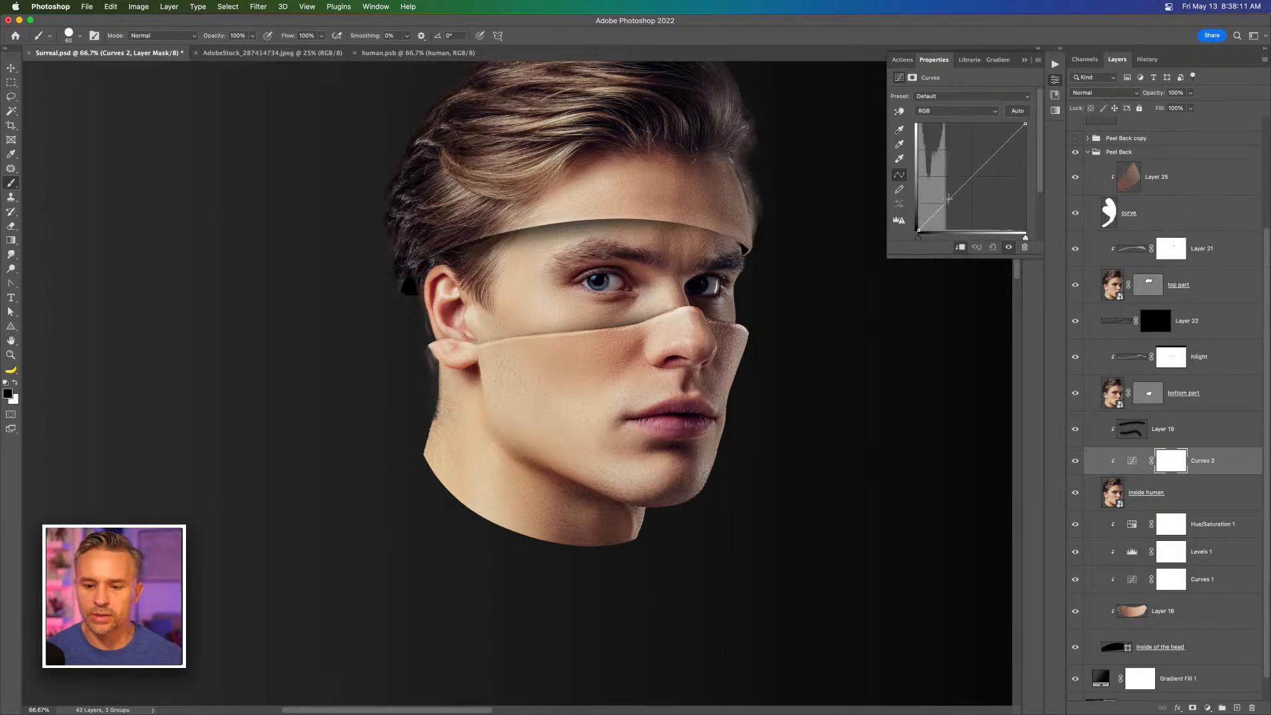
left_click_drag(948, 200, 945, 184)
left_click_drag(998, 137, 1003, 191)
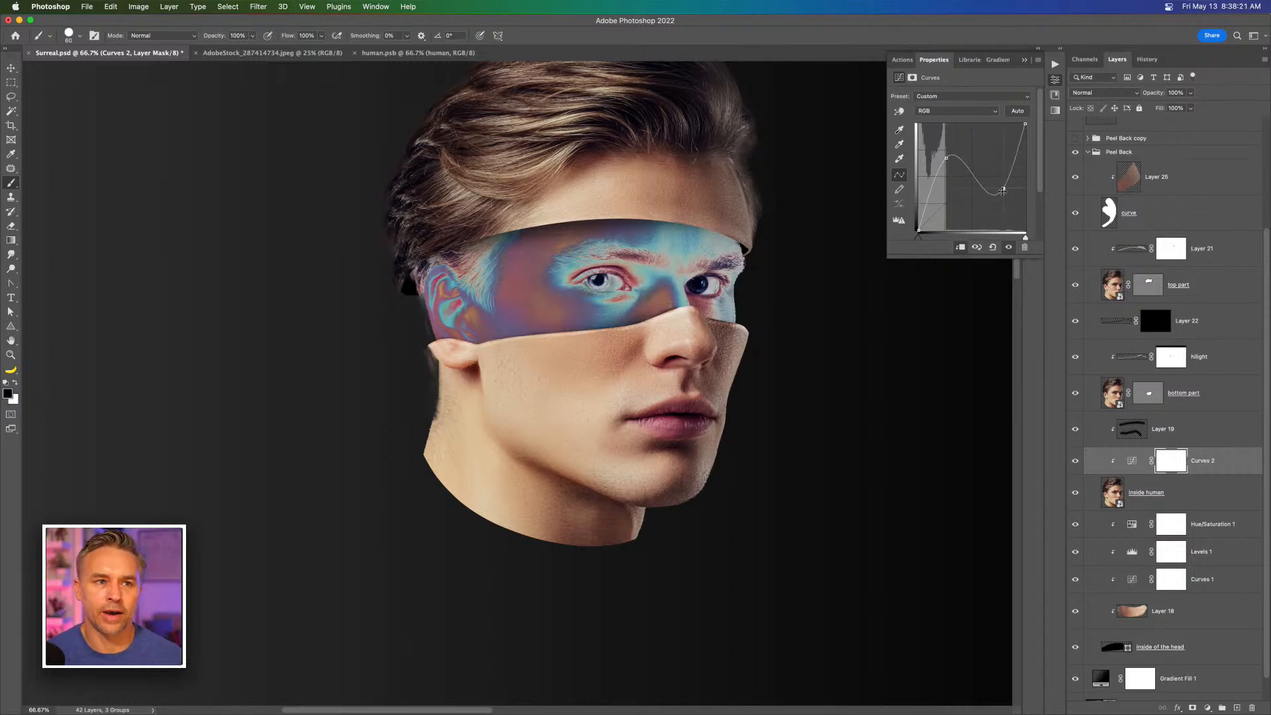
left_click_drag(955, 187, 993, 144)
left_click_drag(953, 197, 956, 188)
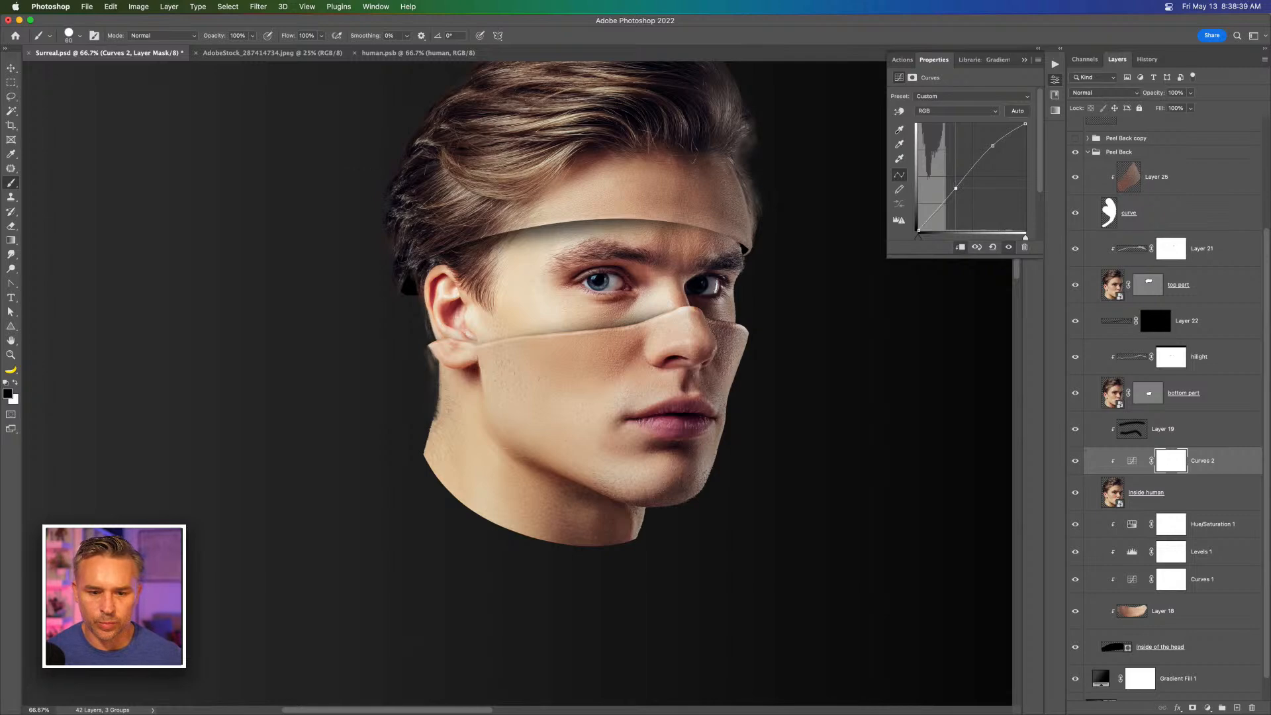
left_click(1026, 60)
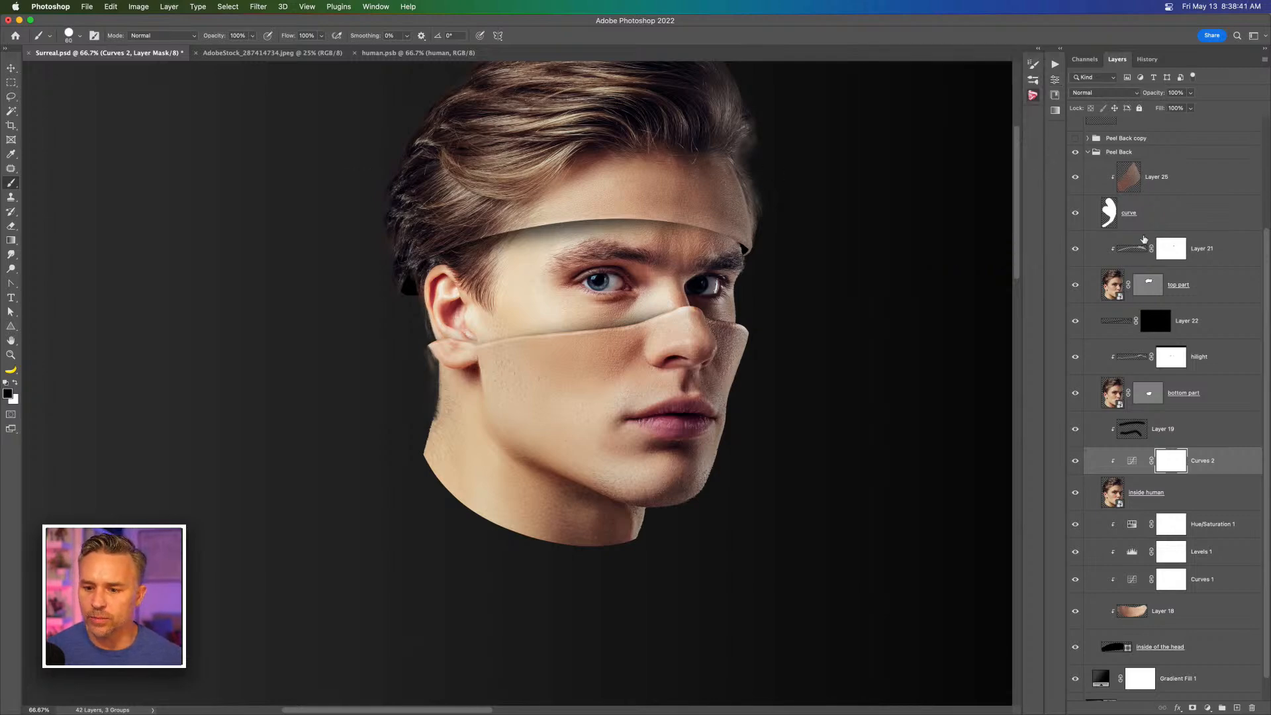
Step: Compare the forehead edge with and without the Layer 21 highlight, then set that layer's blend mode to Overlay
left_click(1190, 256)
key("x")
key("ctrl+plus")
key("ctrl+plus")
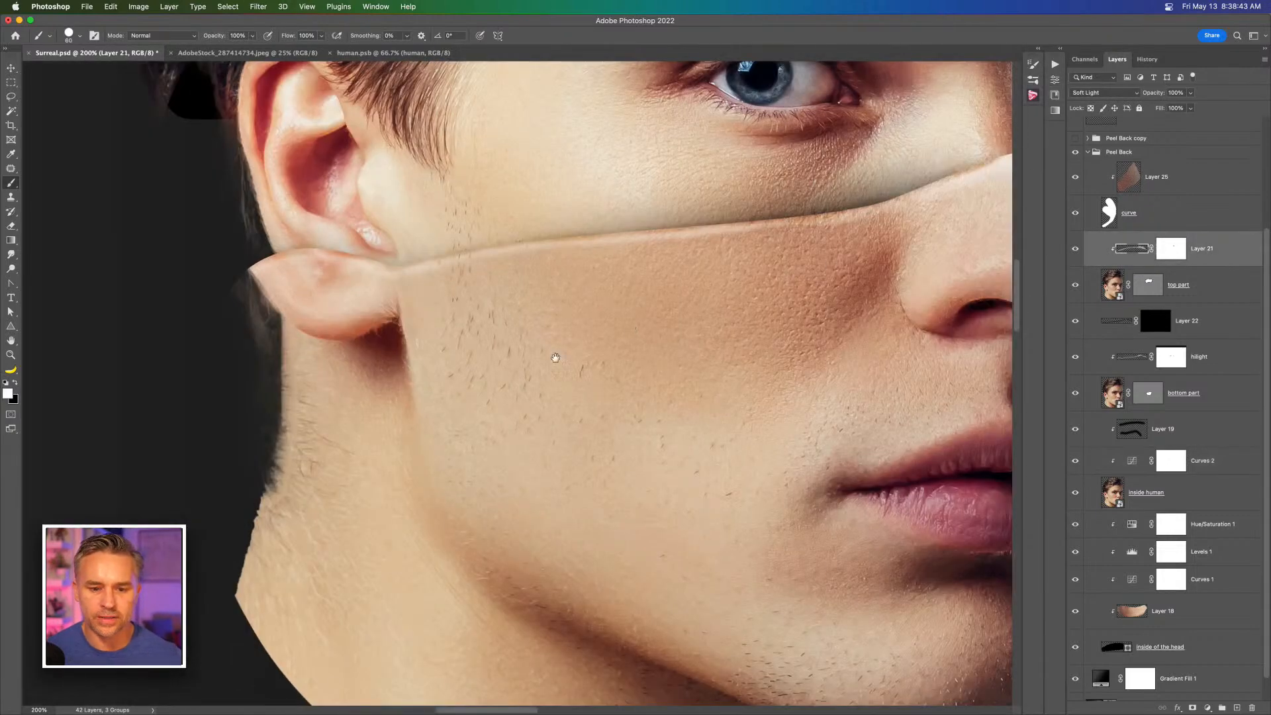
left_click_drag(632, 329, 501, 566)
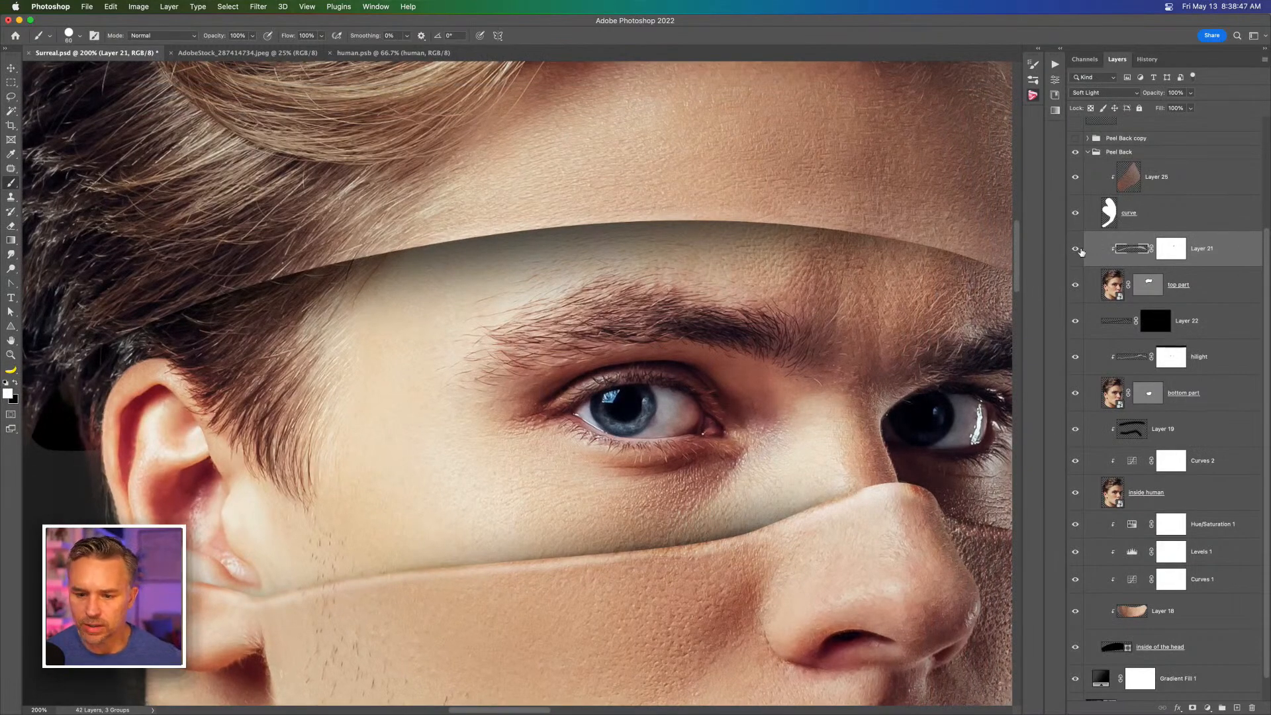
left_click(1076, 250)
left_click(1076, 250)
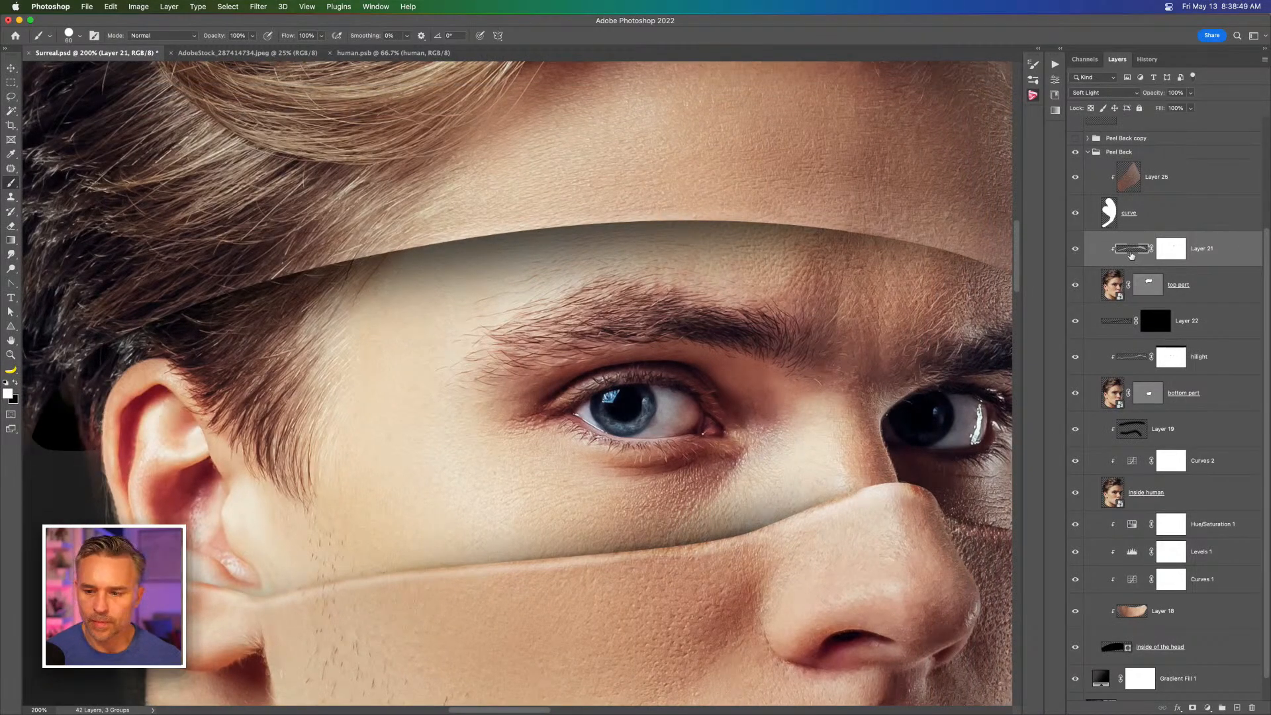
left_click(1096, 92)
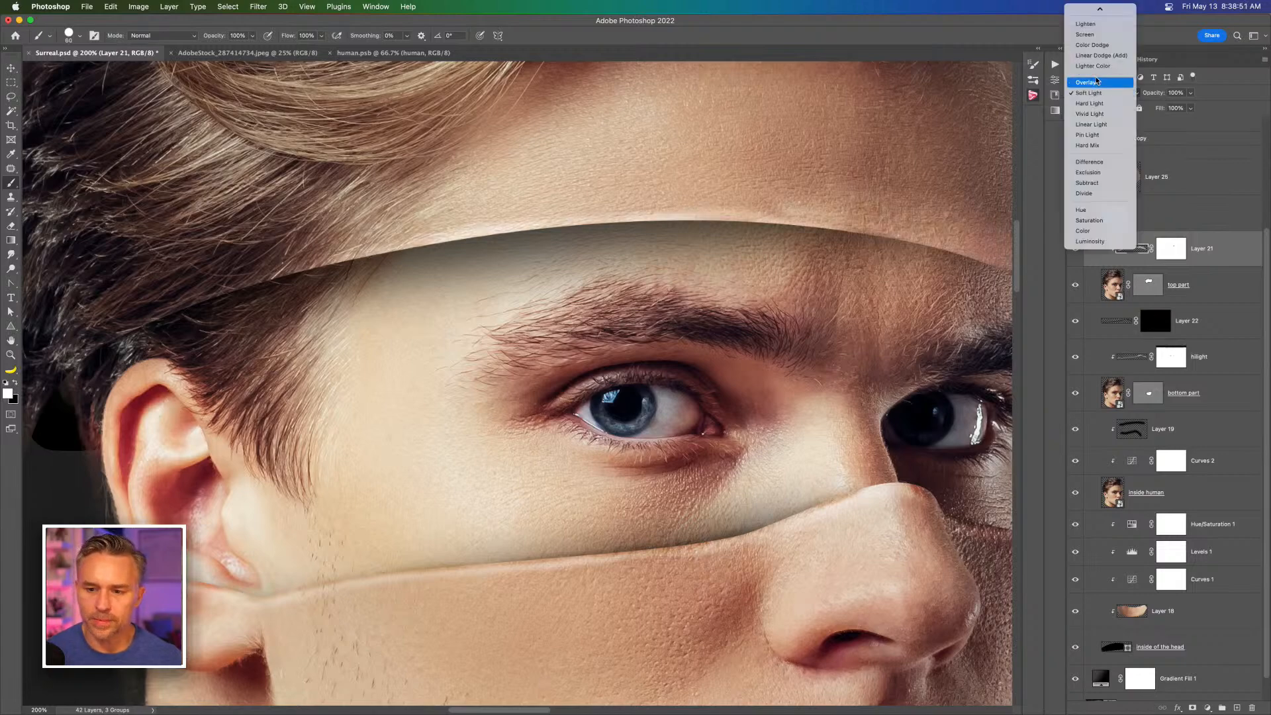
left_click(1098, 82)
key("super+minus")
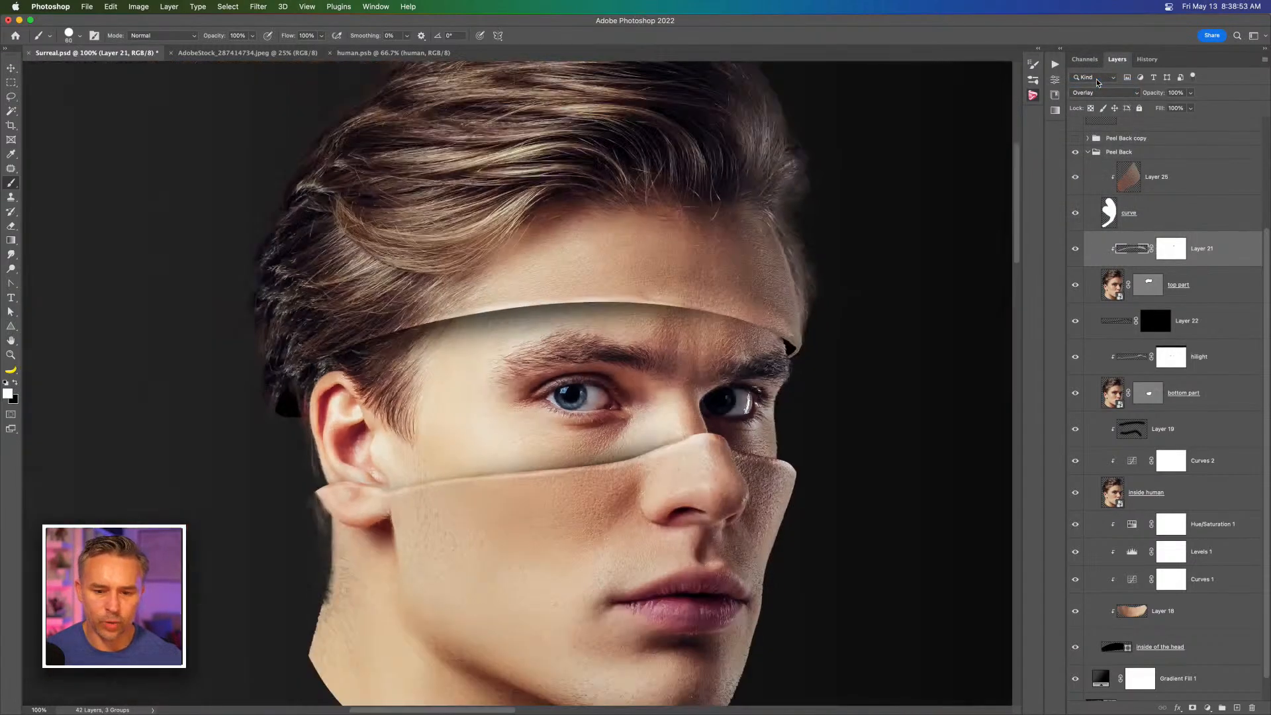
Step: Smudge the Layer 21 highlight upward from the forehead's cut edge at a reduced strength so it blends into the skin
left_click(11, 68)
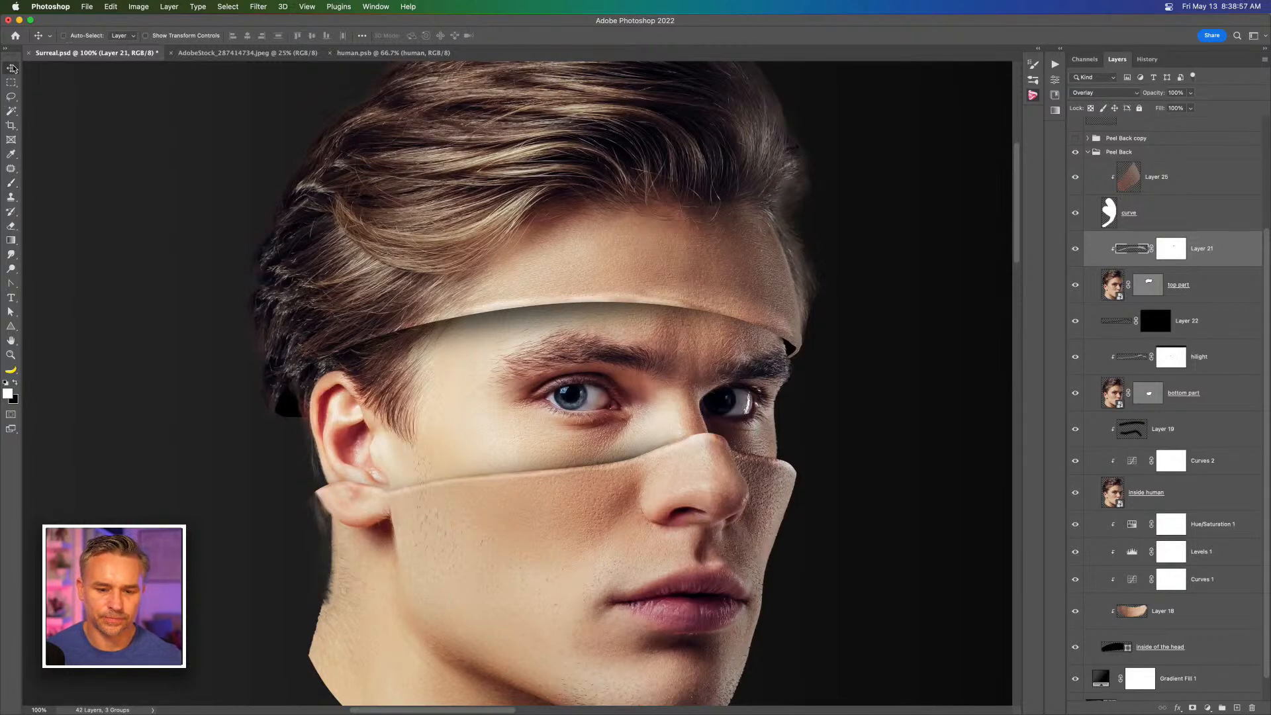
key("b")
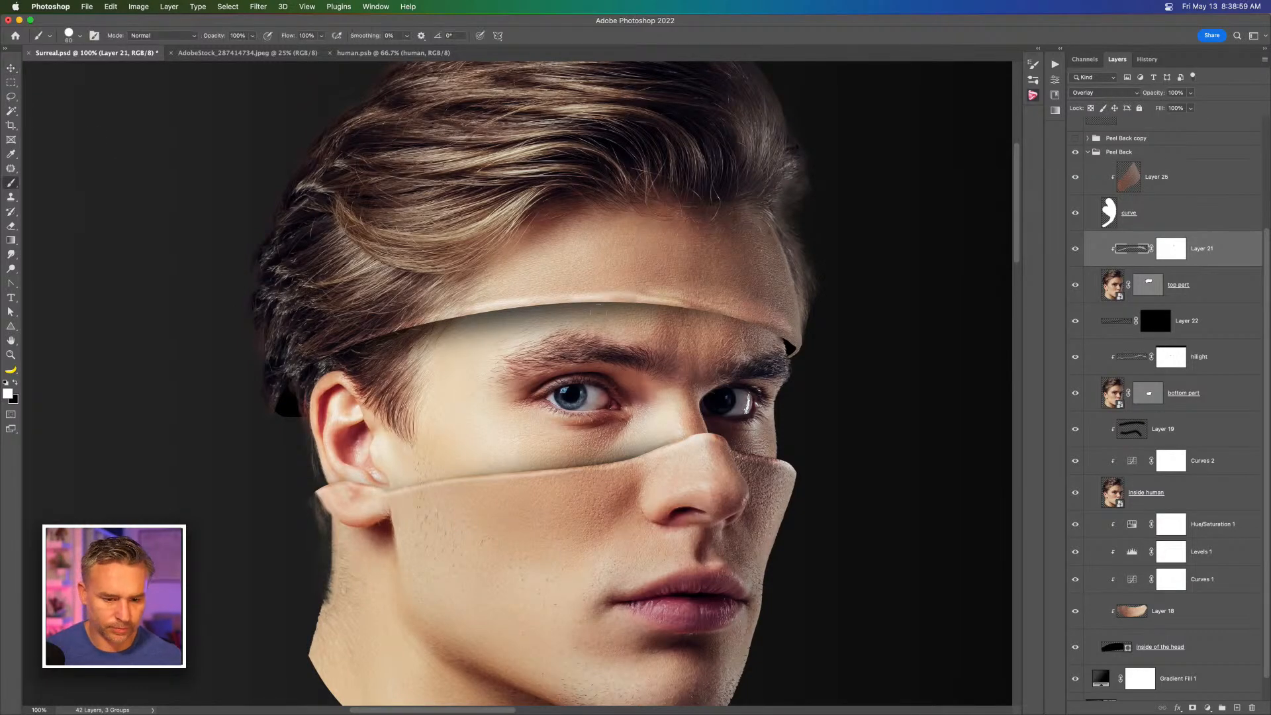
left_click(10, 254)
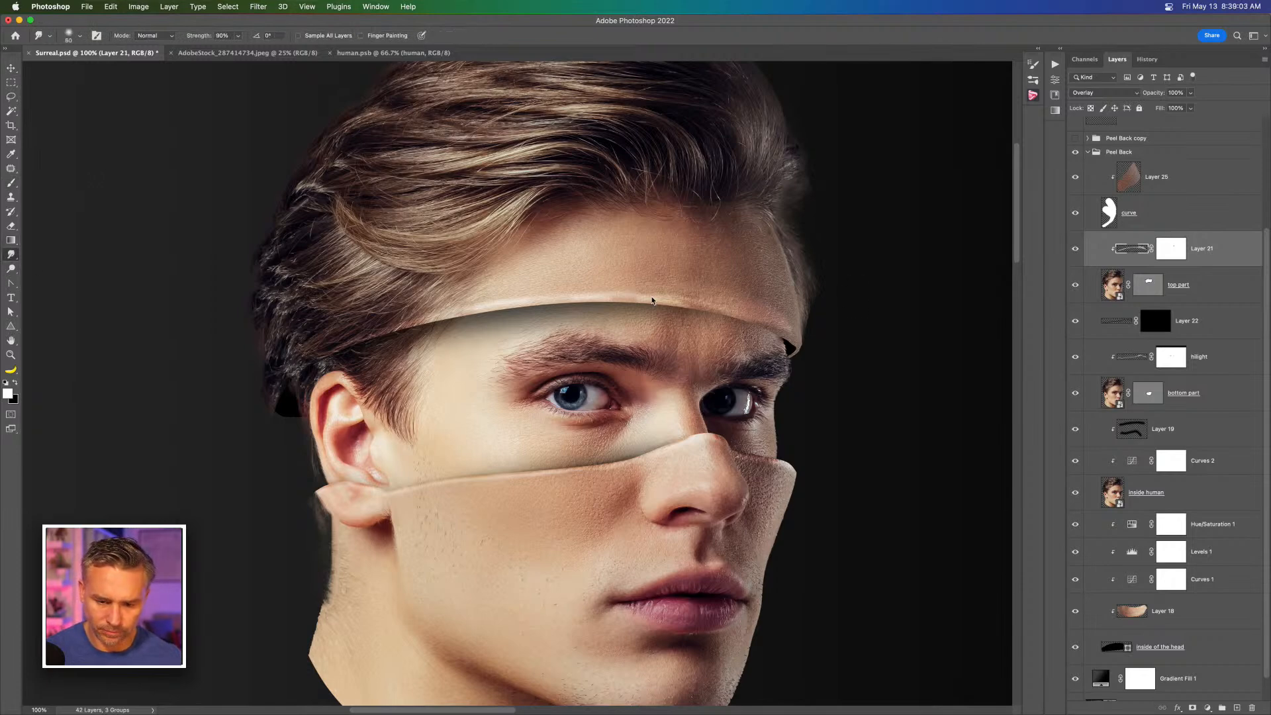
left_click_drag(615, 292, 735, 307)
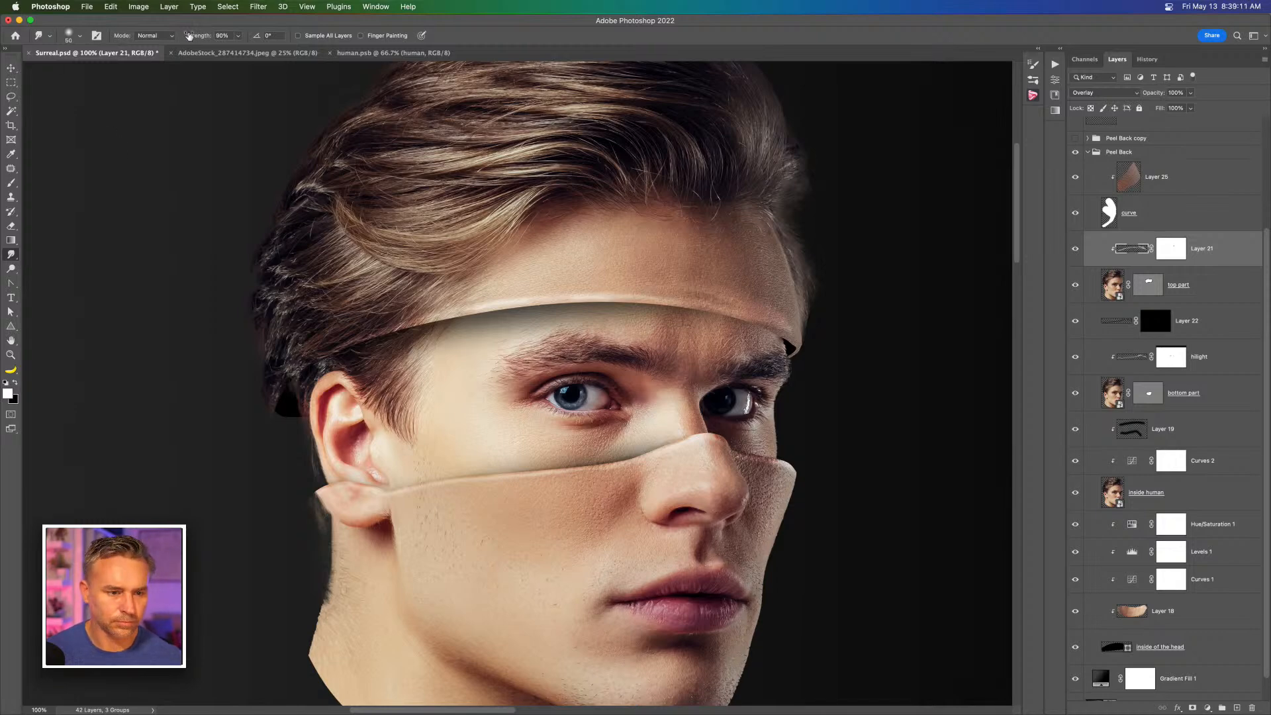
left_click_drag(198, 37, 169, 38)
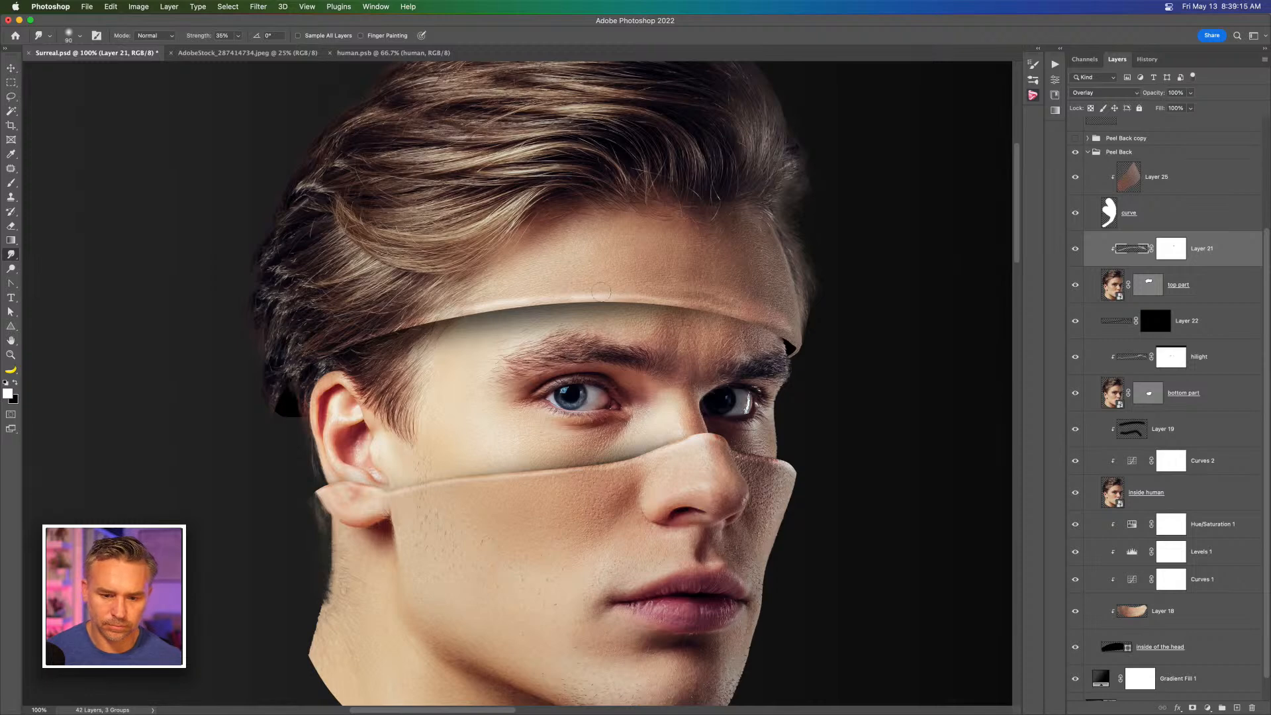
mouse_move(498, 297)
left_mouse_down()
mouse_move(526, 267)
mouse_move(552, 266)
mouse_move(565, 284)
mouse_move(569, 273)
mouse_move(587, 284)
mouse_move(616, 274)
left_mouse_up()
left_click_drag(622, 292, 625, 283)
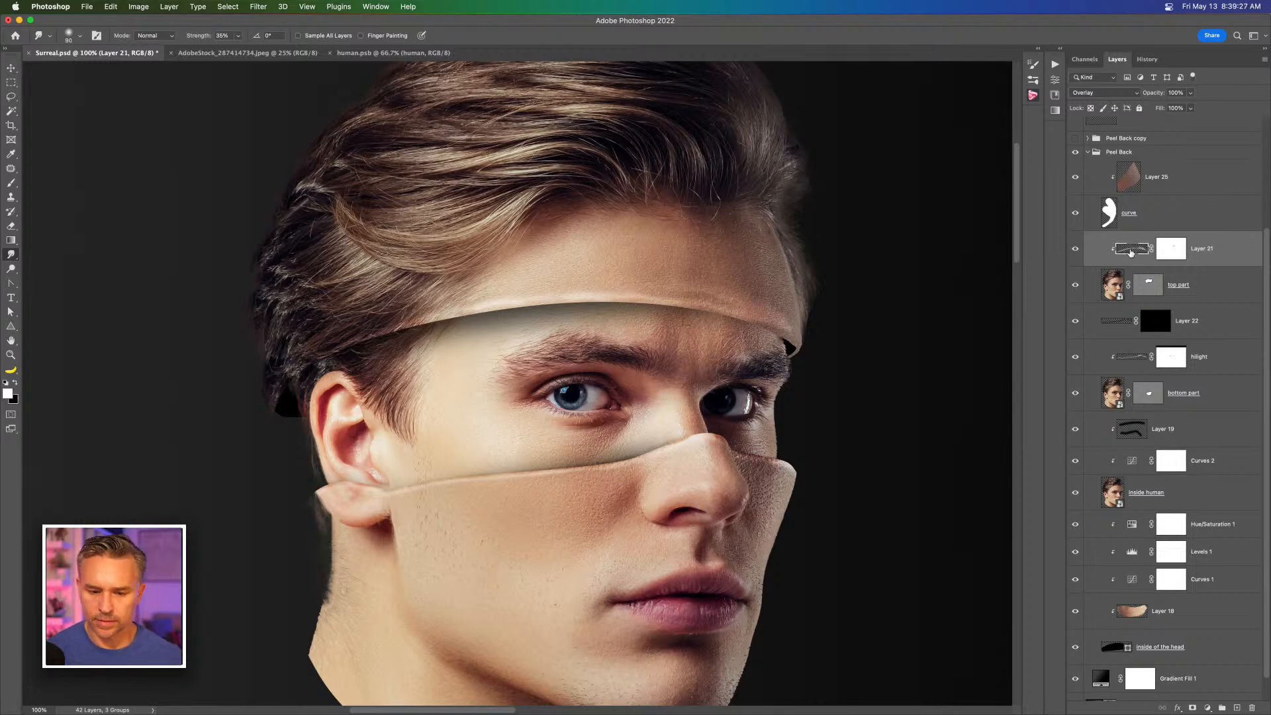
Step: Paint a soft white highlight along the forehead's cut edge on Layer 21 with a Soft Round brush at 15% flow
key("b")
left_click_drag(519, 281, 533, 281)
right_click(533, 281)
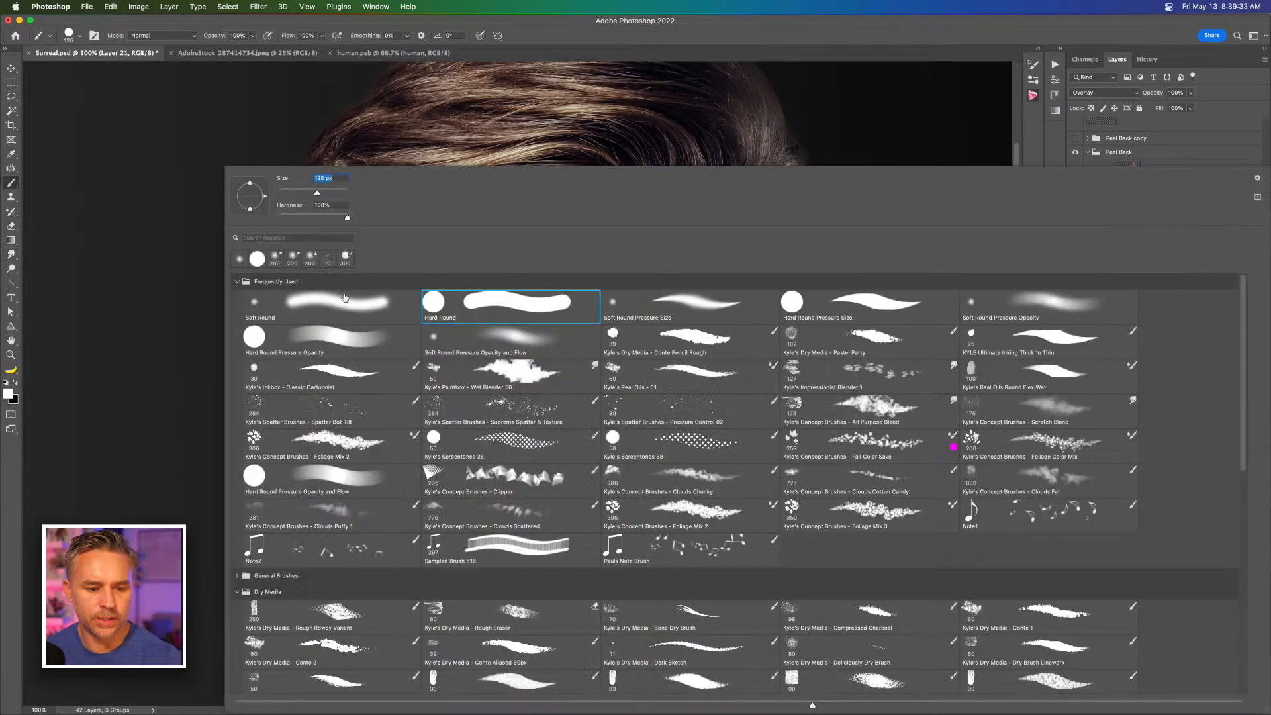
double_click(325, 305)
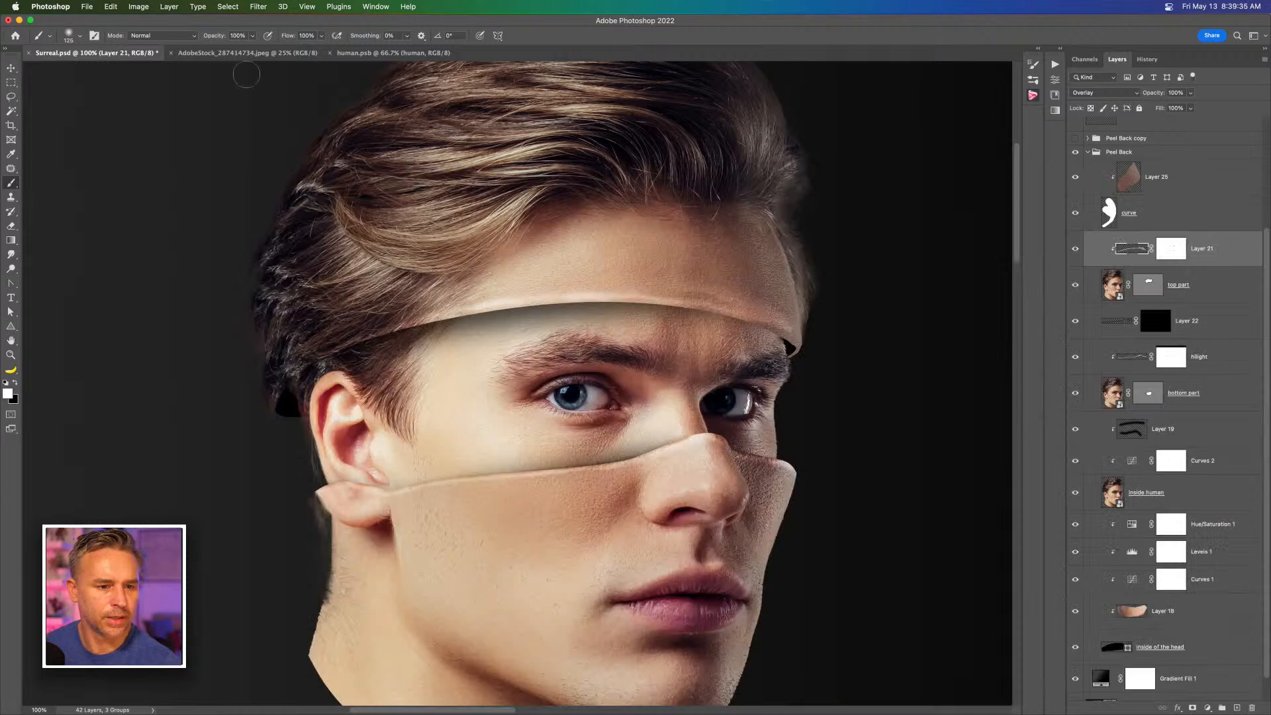
left_click(305, 36)
type("15")
key("Return")
key("Return")
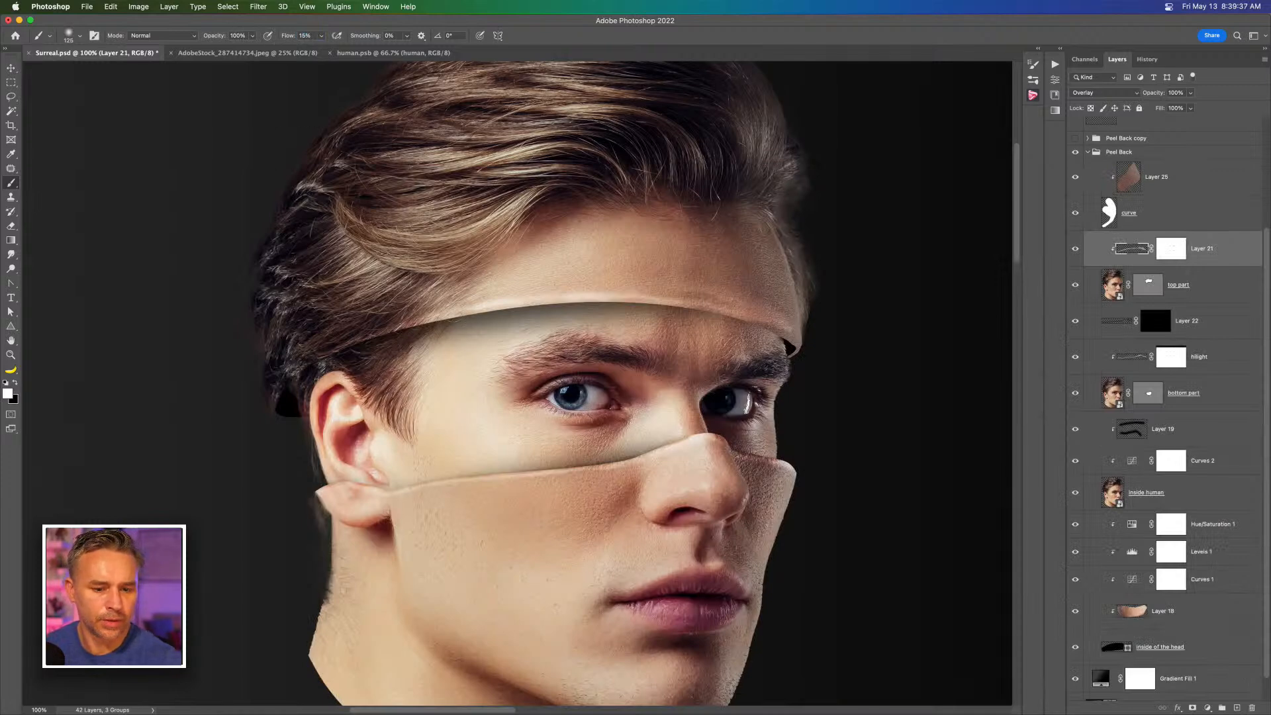
key("bracketleft")
key("bracketleft")
key("bracketleft")
key("bracketleft")
left_click_drag(473, 298, 727, 305)
Step: Lower the brush flow to 3% and build a faint, wider white glow across the forehead on Layer 21
key("bracketright")
key("bracketright")
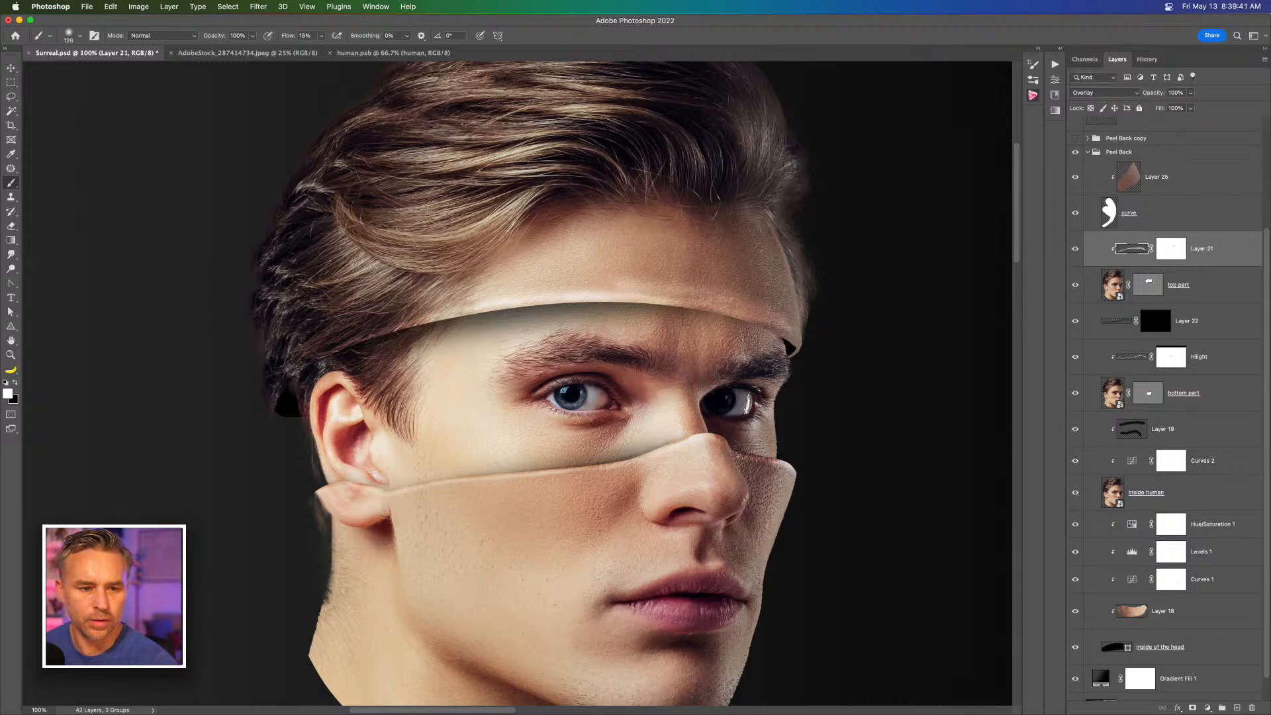
left_click_drag(281, 38, 279, 36)
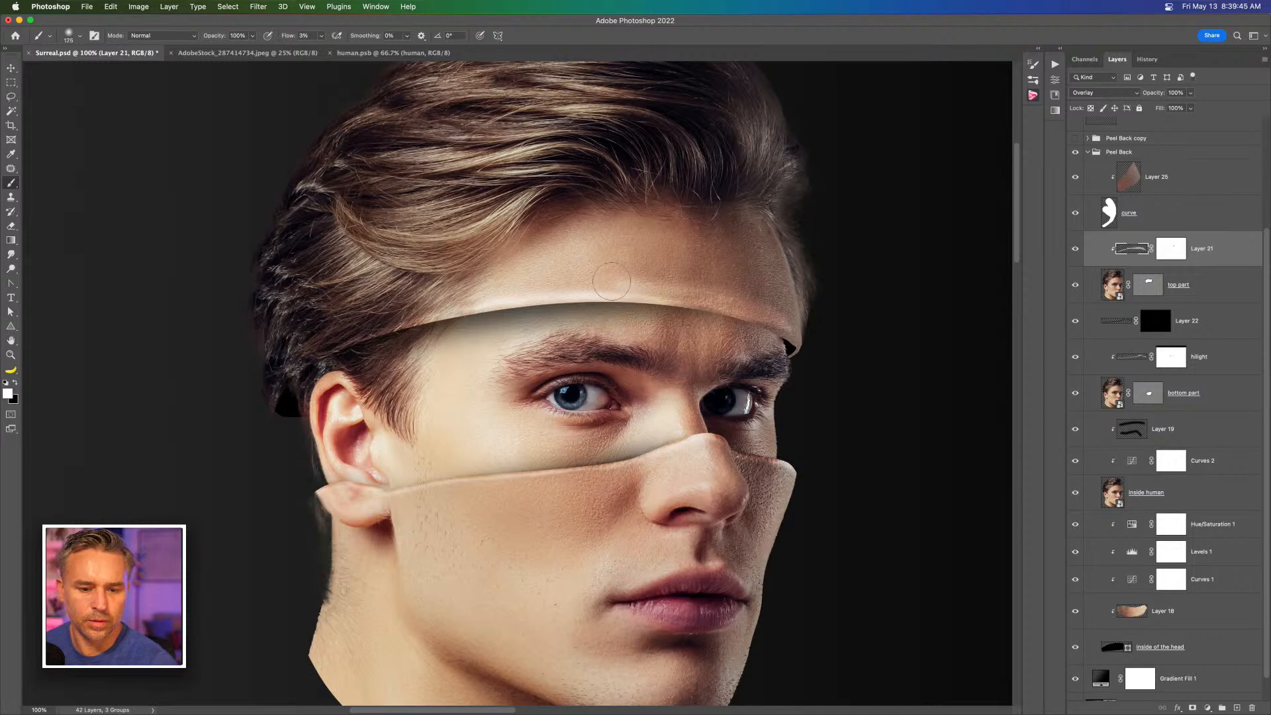
key("bracketleft")
key("bracketleft")
mouse_move(574, 262)
left_mouse_down()
mouse_move(513, 272)
mouse_move(643, 284)
mouse_move(625, 261)
mouse_move(637, 259)
left_mouse_up()
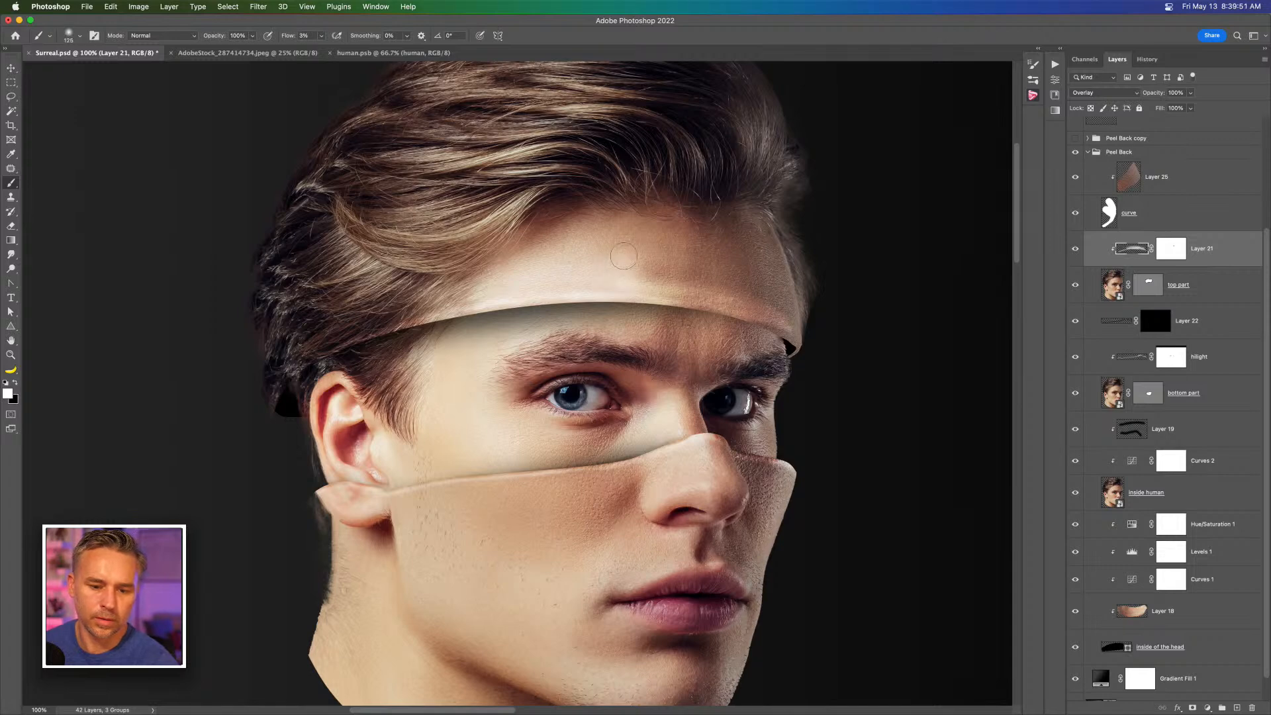
Step: Soften the forehead glow on Layer 21's mask with a larger soft black brush
left_click(1170, 248)
key("x")
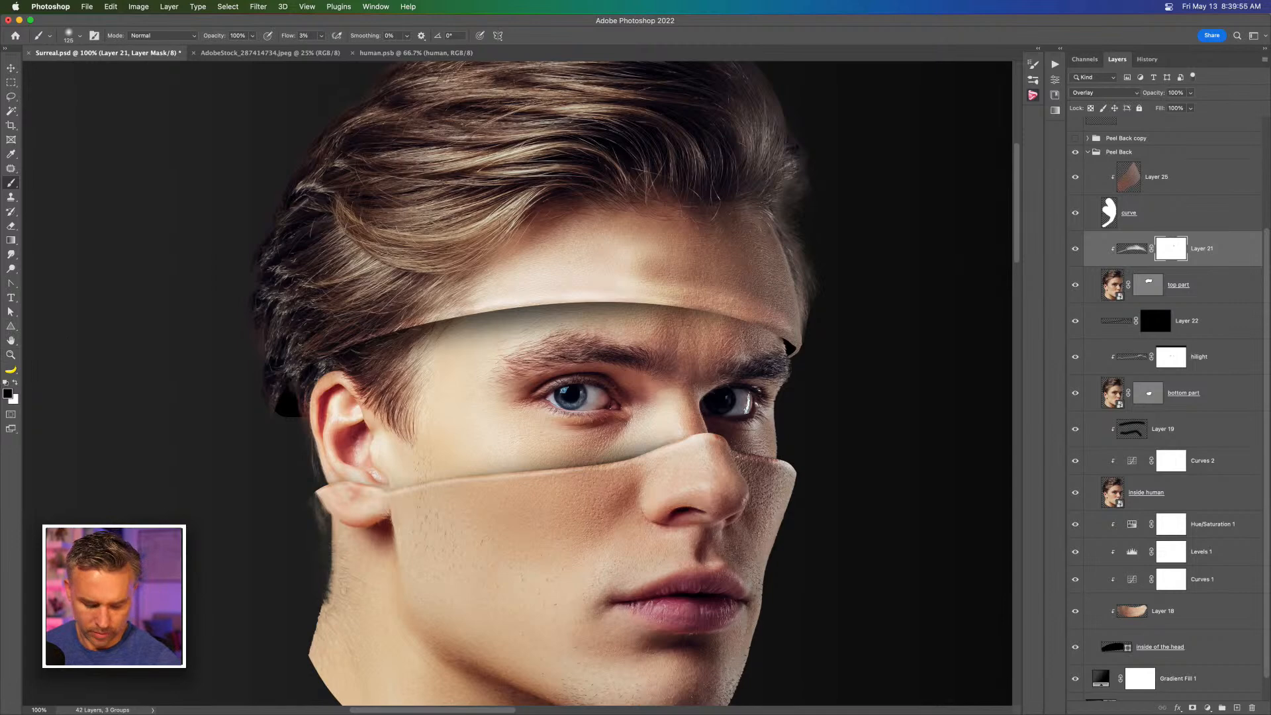
key("bracketright")
key("bracketright")
key("bracketright")
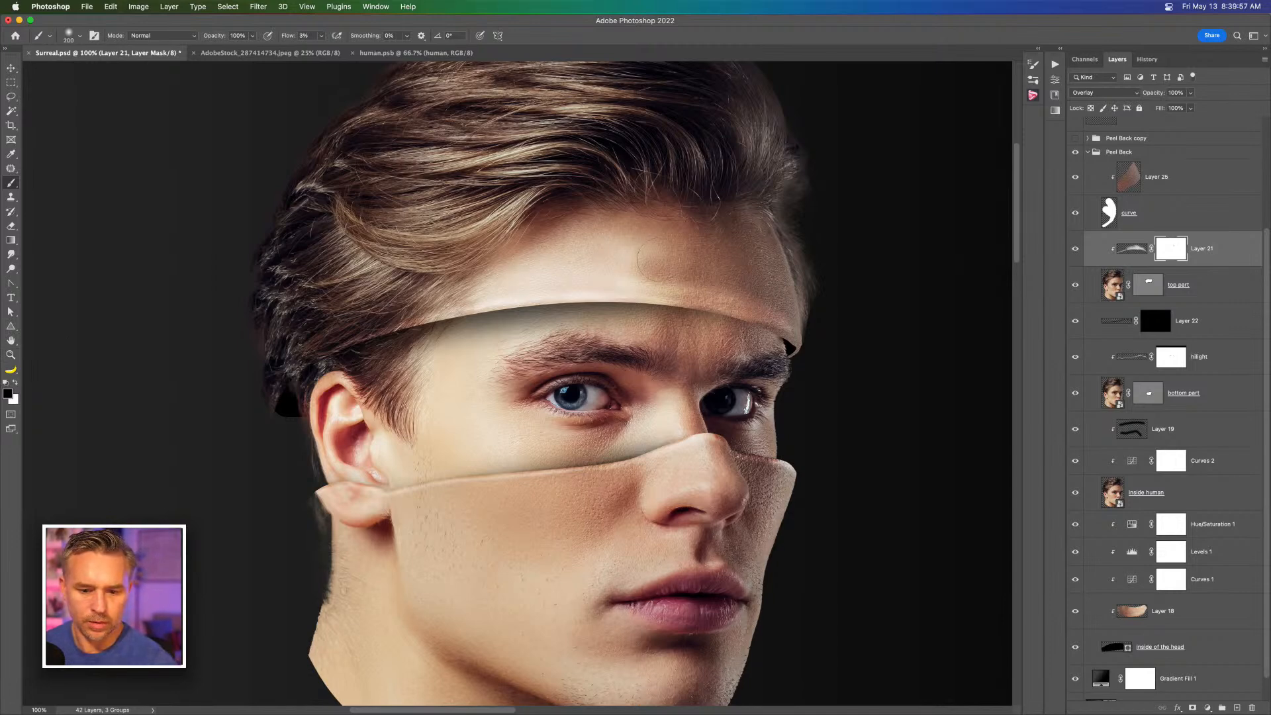
key("super+minus")
key("super+minus")
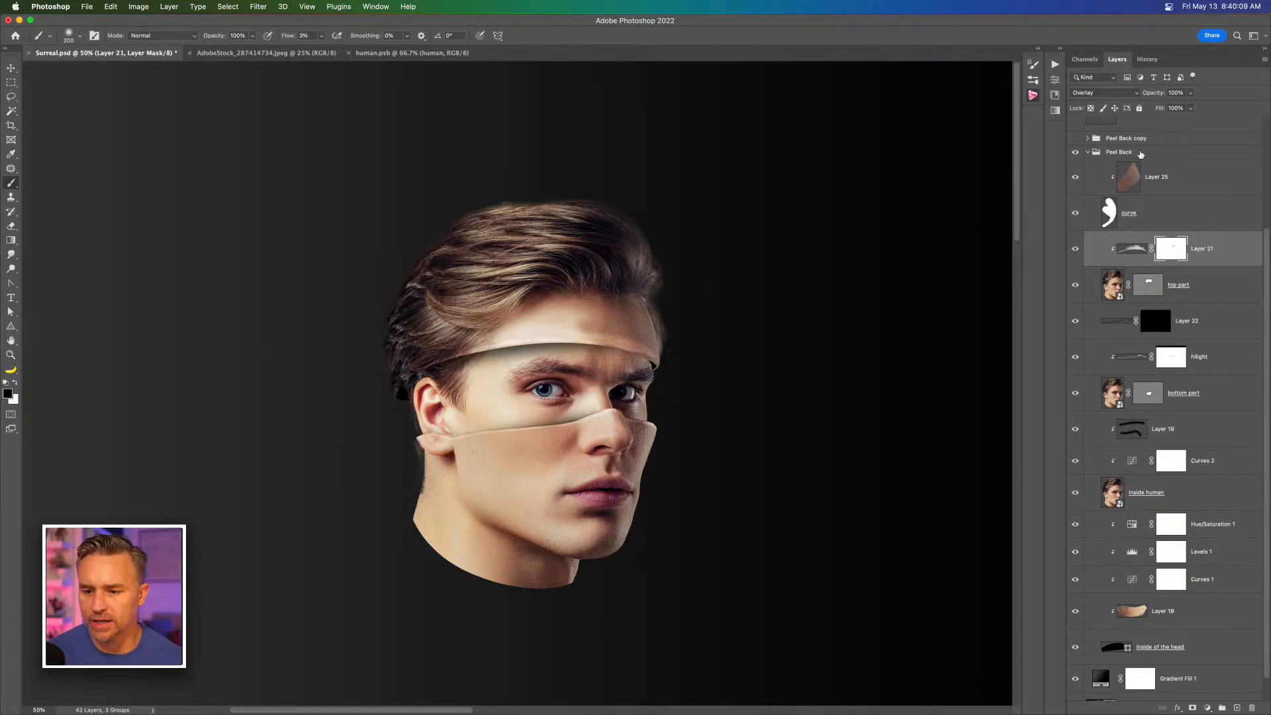
Step: Collapse the Peel Back group, duplicate it and rename the duplicate as "Peel Back 2"
left_click(1094, 154)
left_click(1088, 153)
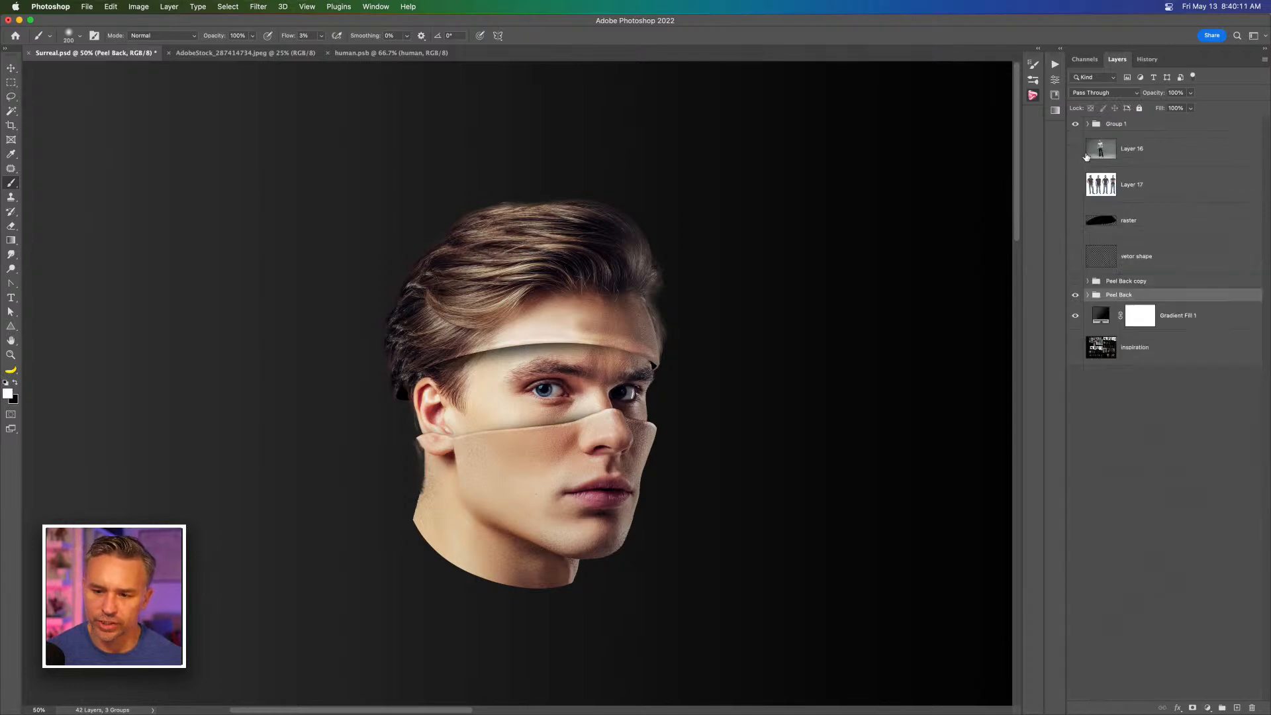
key("super+equal")
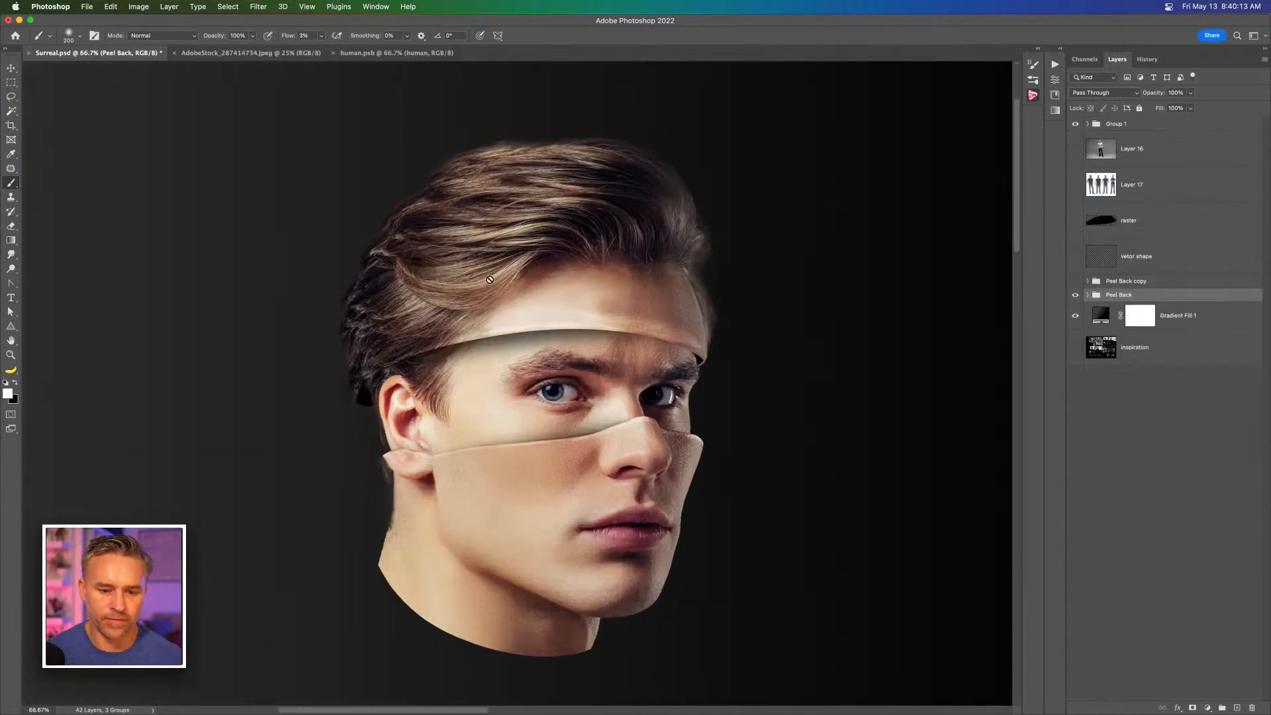
key("super+equal")
left_click(11, 83)
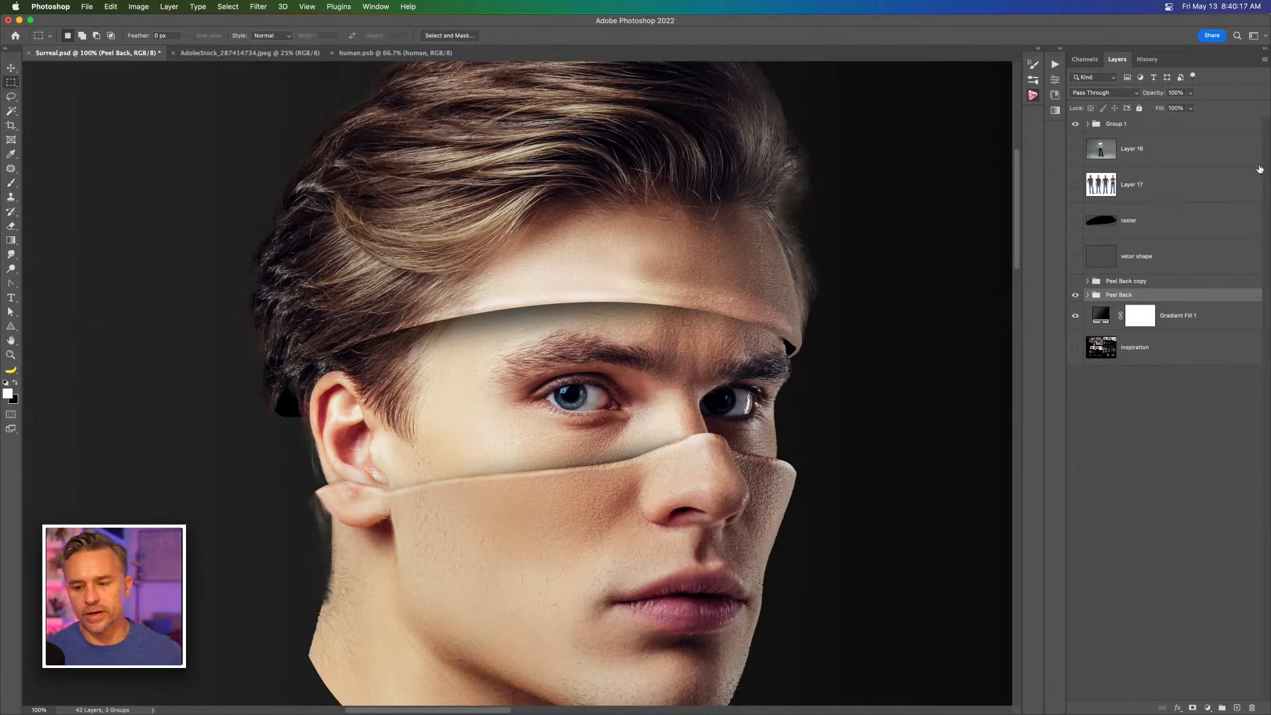
key("super+j")
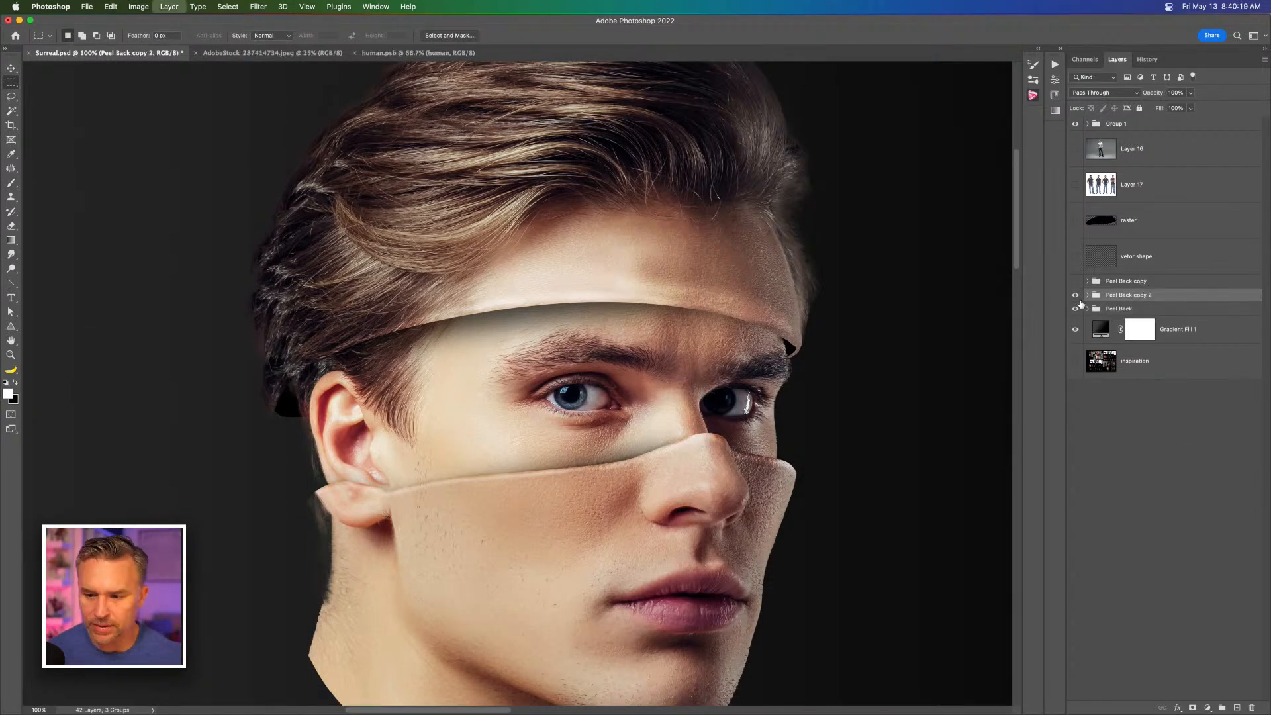
left_click_drag(1134, 295, 1205, 299)
key("BackSpace")
type("2")
key("Return")
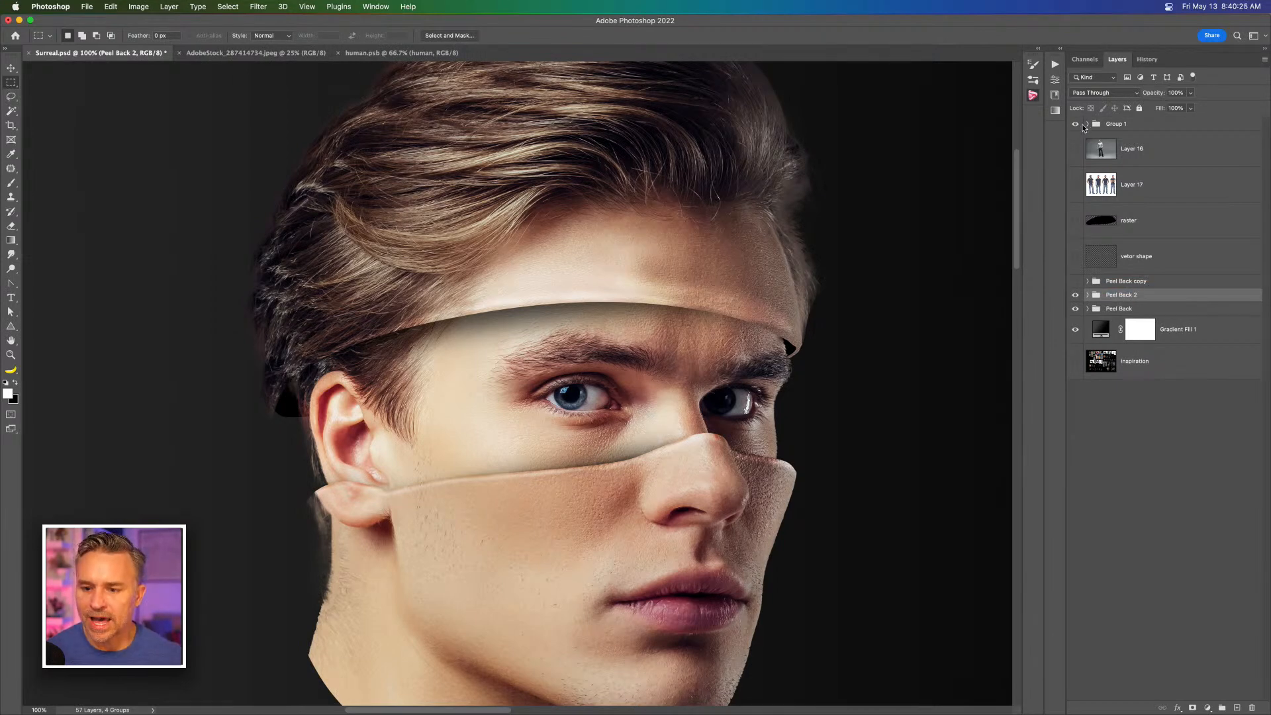
Step: Show the Earth image on Layer 9 in Group 1 and move it over the face
left_click(1085, 126)
left_click(1089, 126)
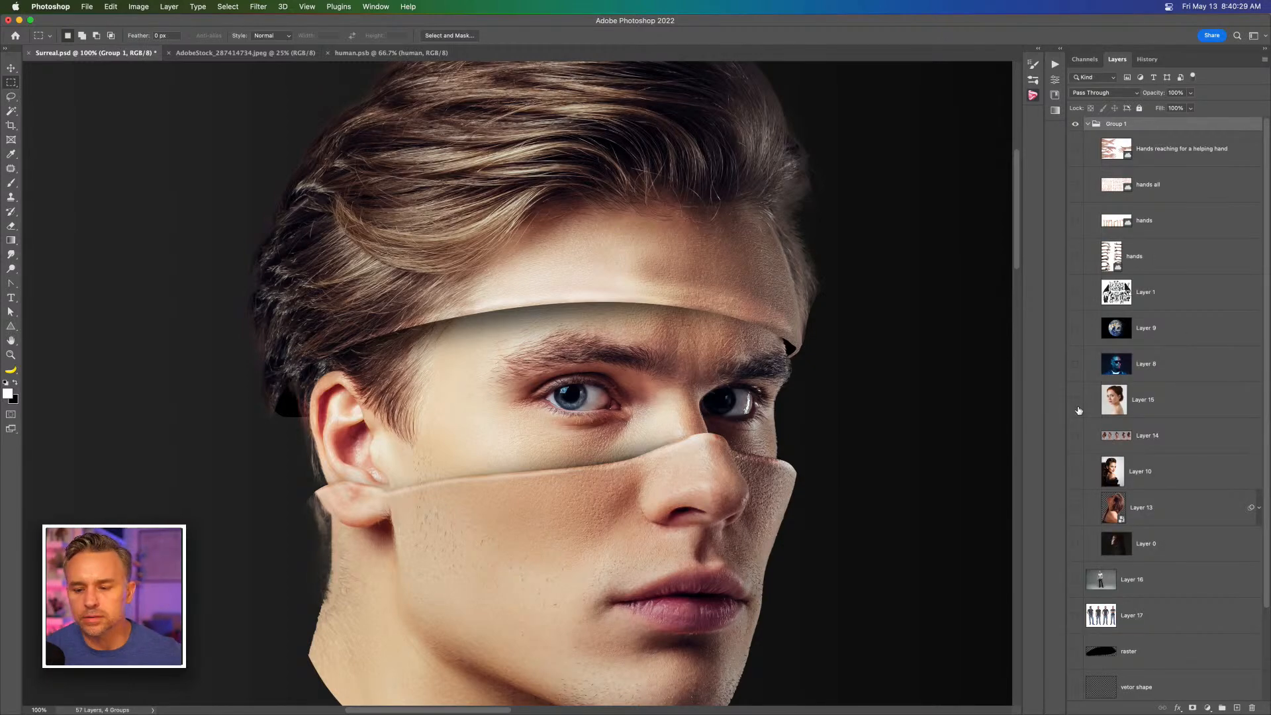
left_click(1077, 330)
left_click(1164, 338)
key("super+minus")
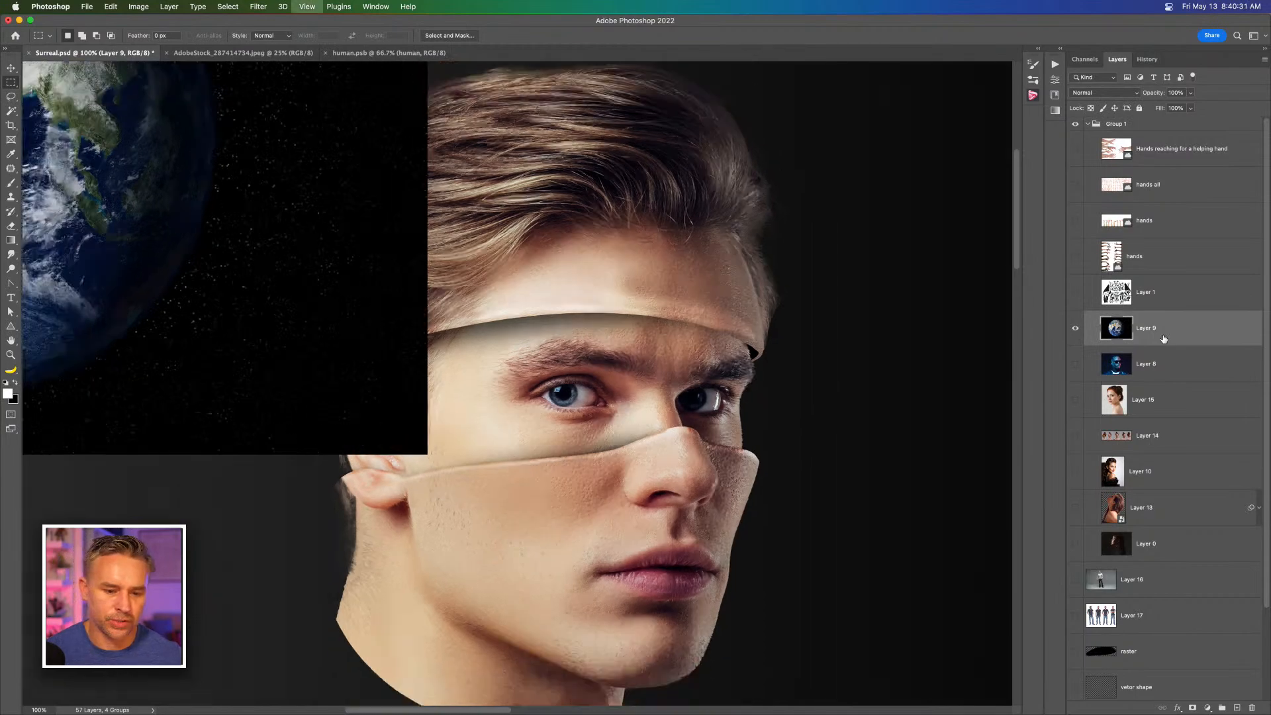
key("super+minus")
left_click(10, 68)
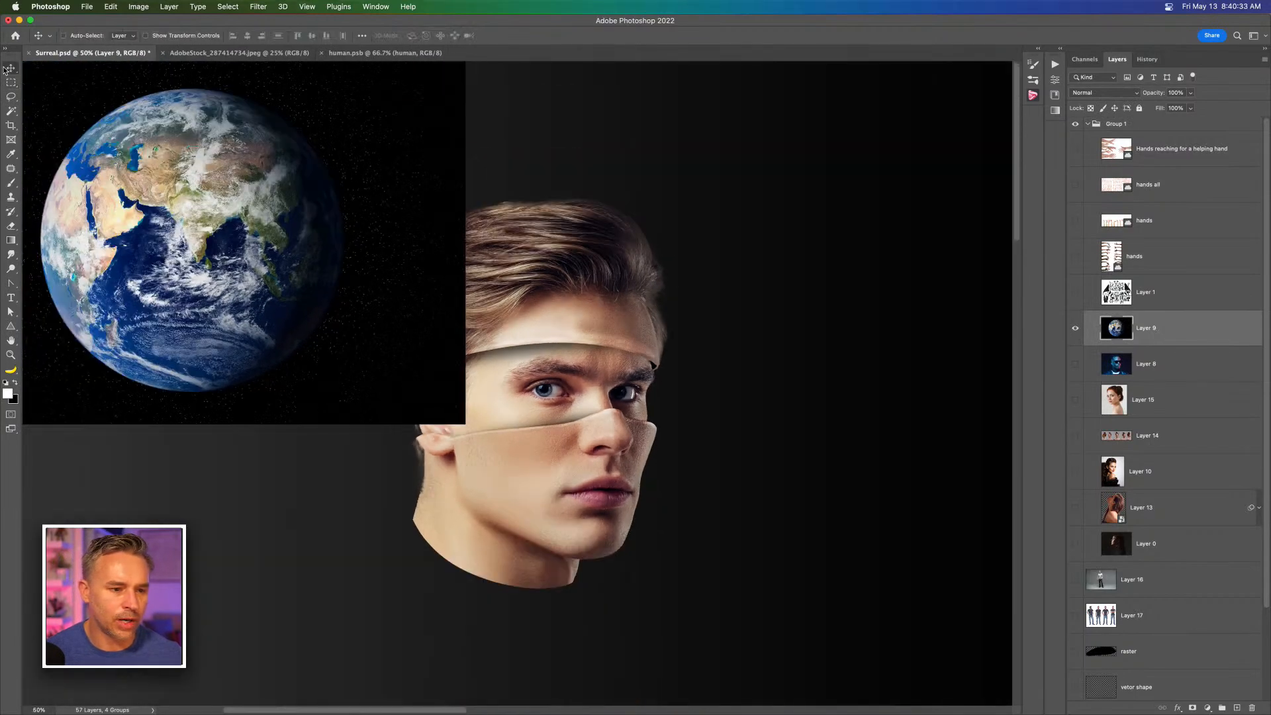
left_click_drag(449, 343, 485, 353)
key("super+plus")
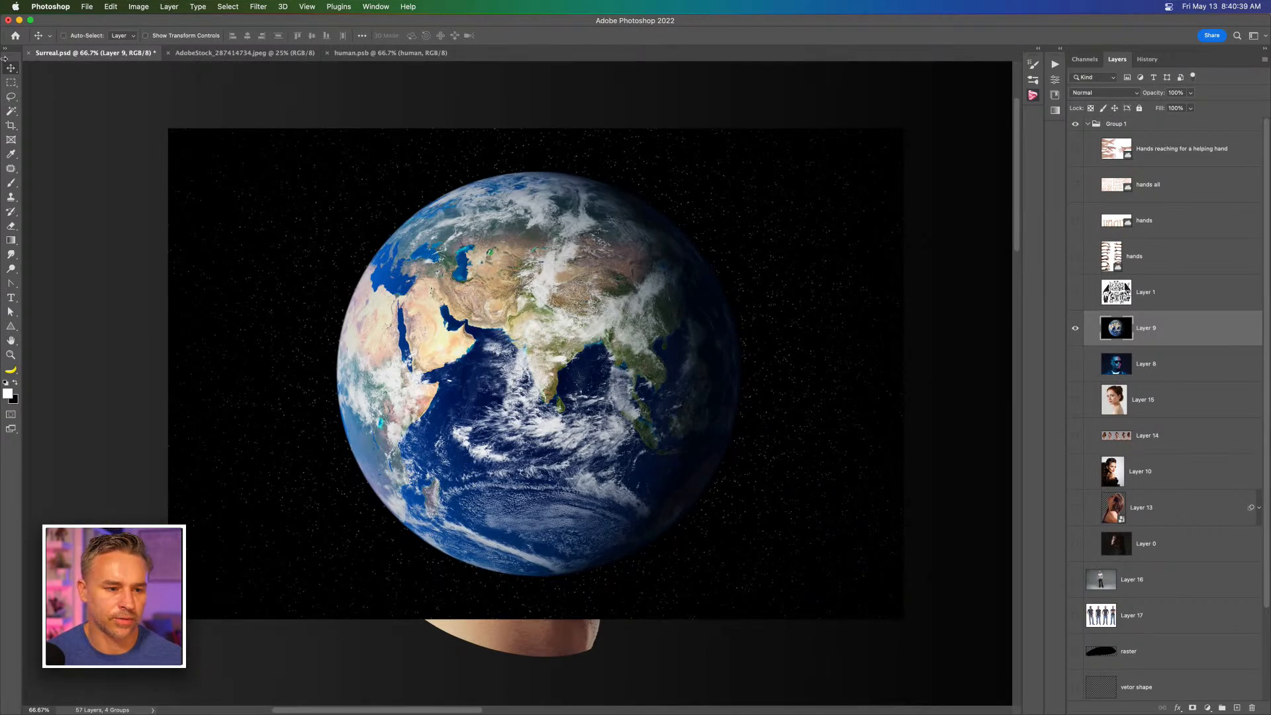
left_click(1059, 53)
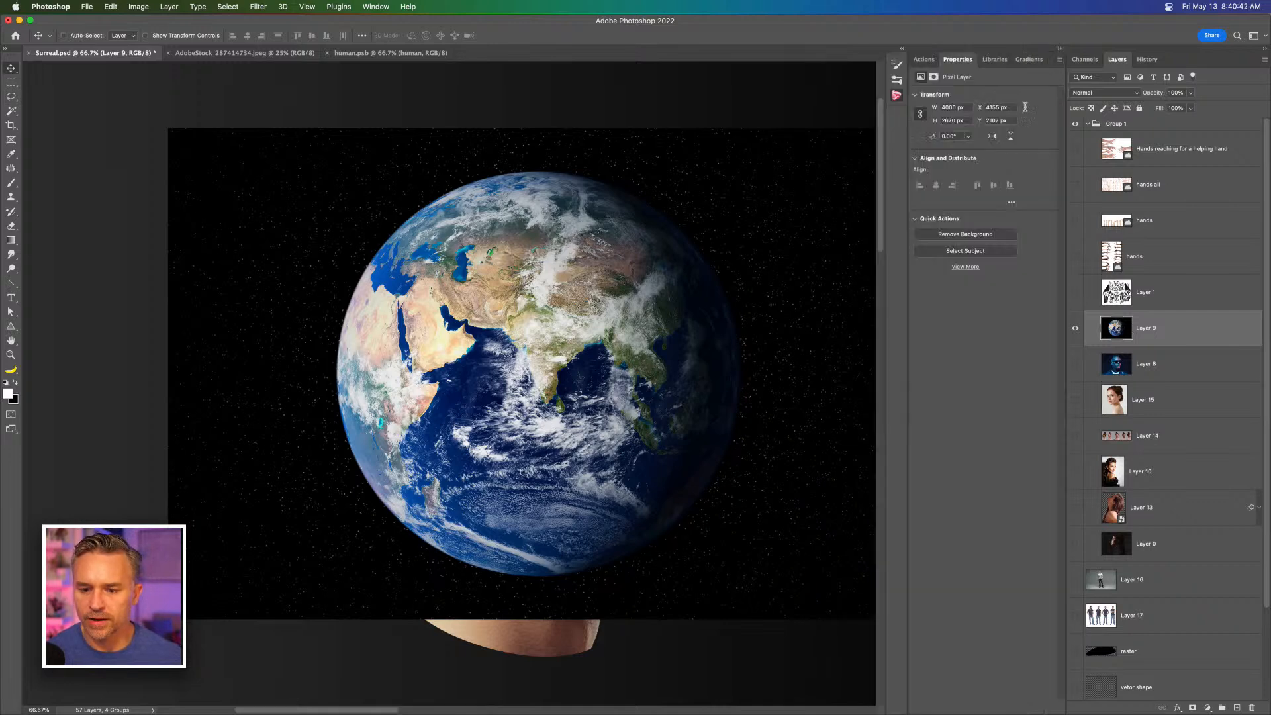
Step: Remove the background around the Earth on Layer 9 and convert the layer to a smart object
left_click(943, 235)
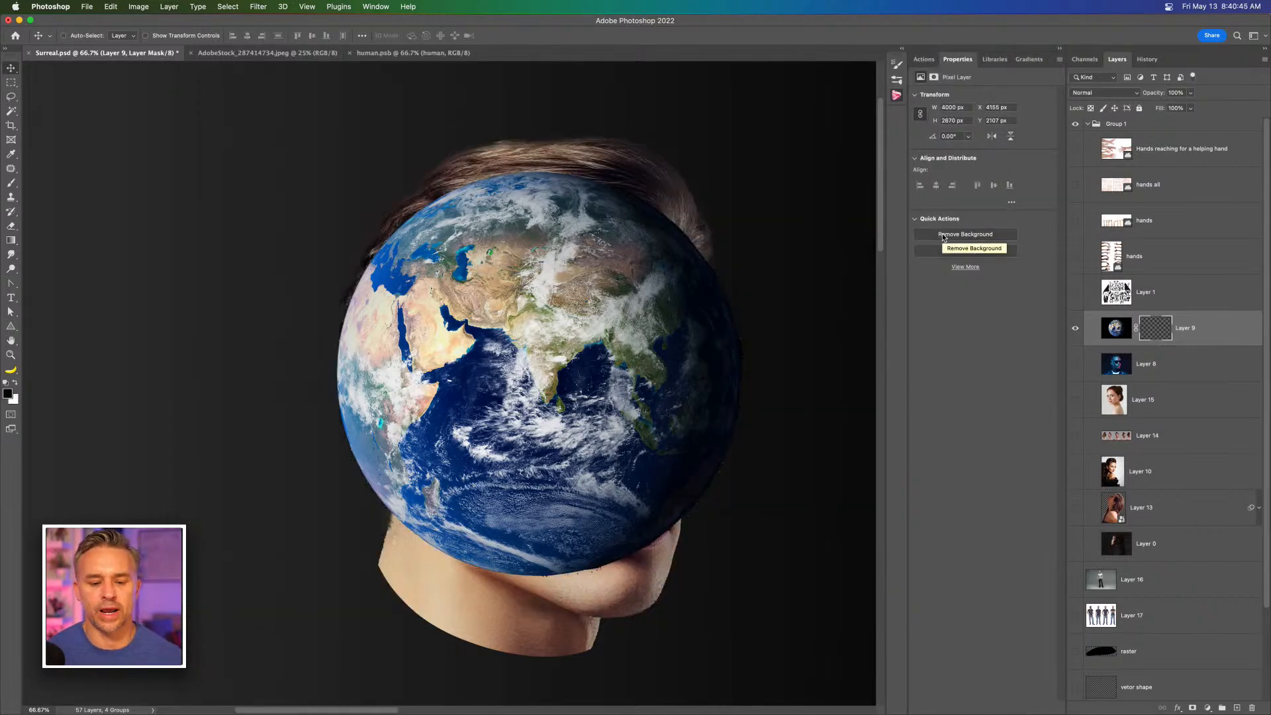
key("super+j")
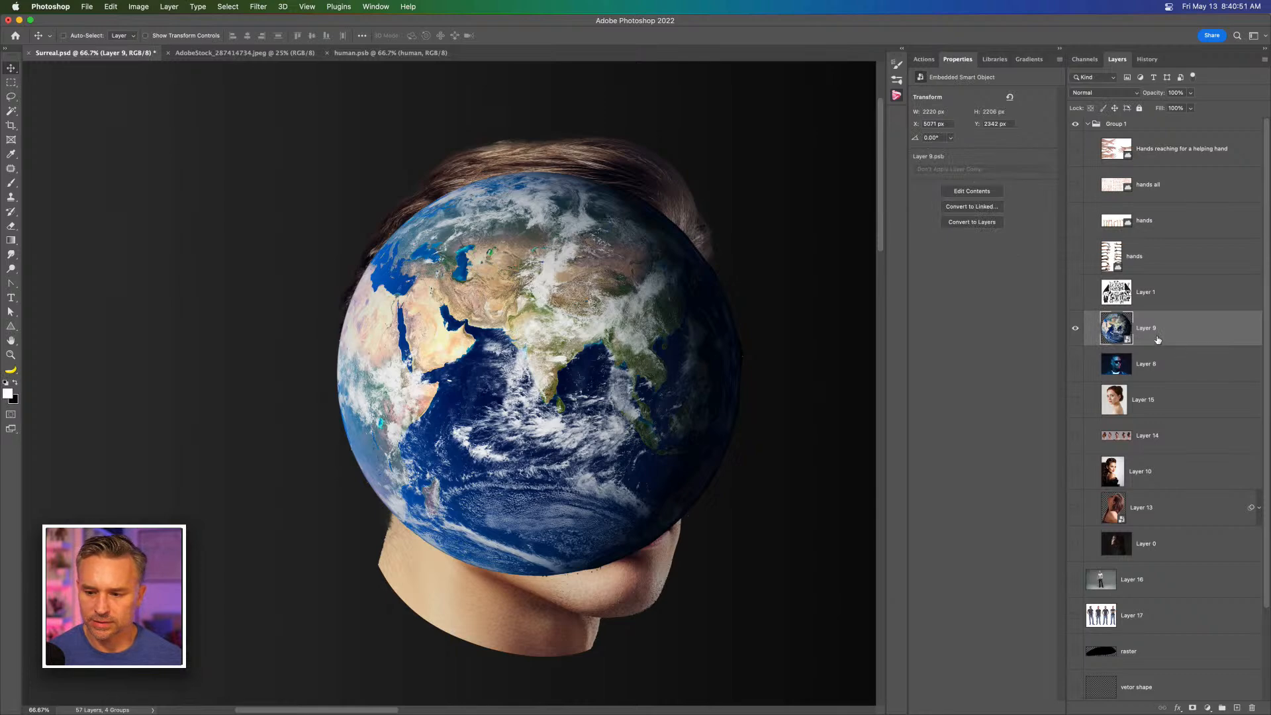
Step: Move Layer 9 into the Peel Back 2 group, collapse Group 1, and expand Peel Back 2 to reach its layers
left_click_drag(1157, 261, 1097, 617)
scroll(1106, 222, "up", 5)
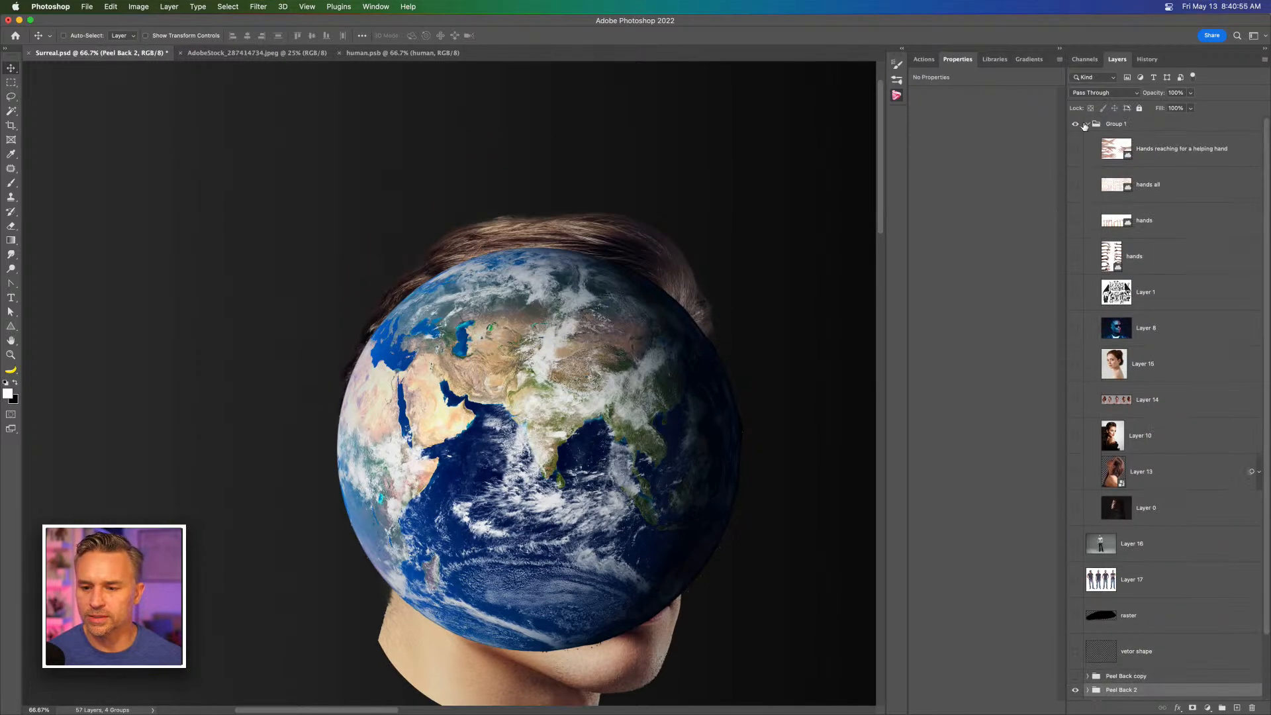
left_click(1088, 124)
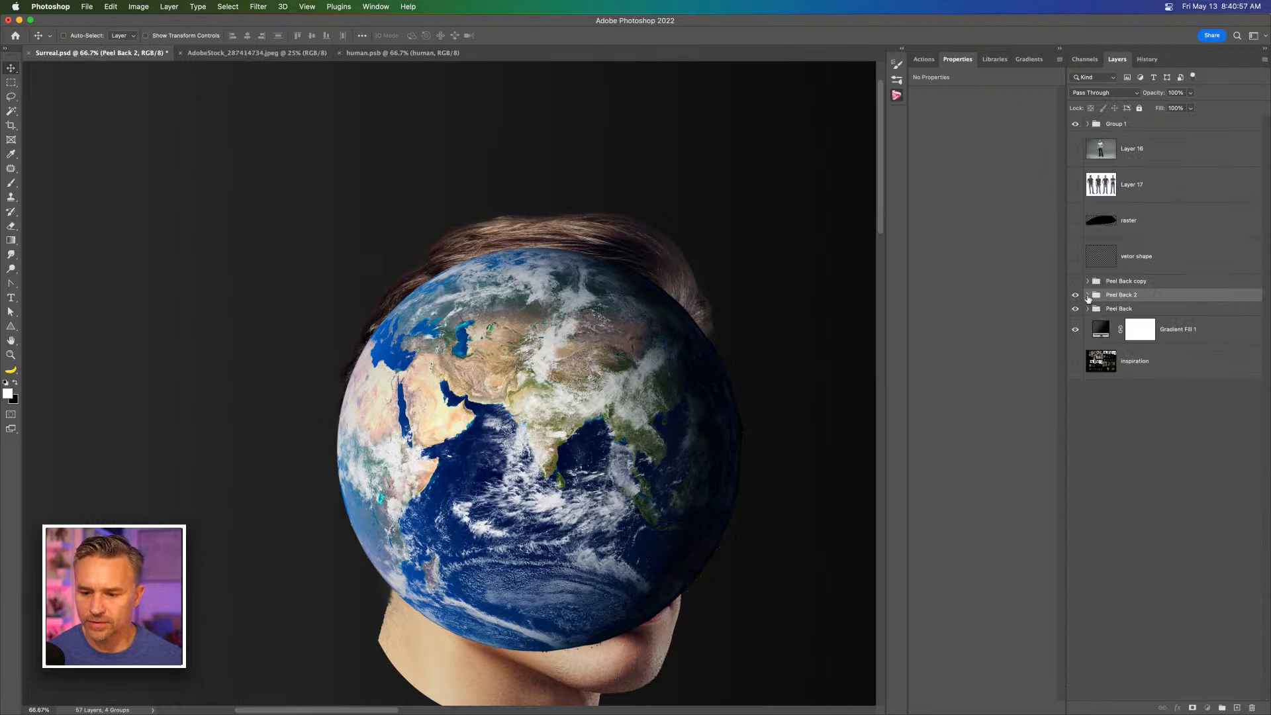
left_click(1088, 296)
scroll(1151, 283, "down", 5)
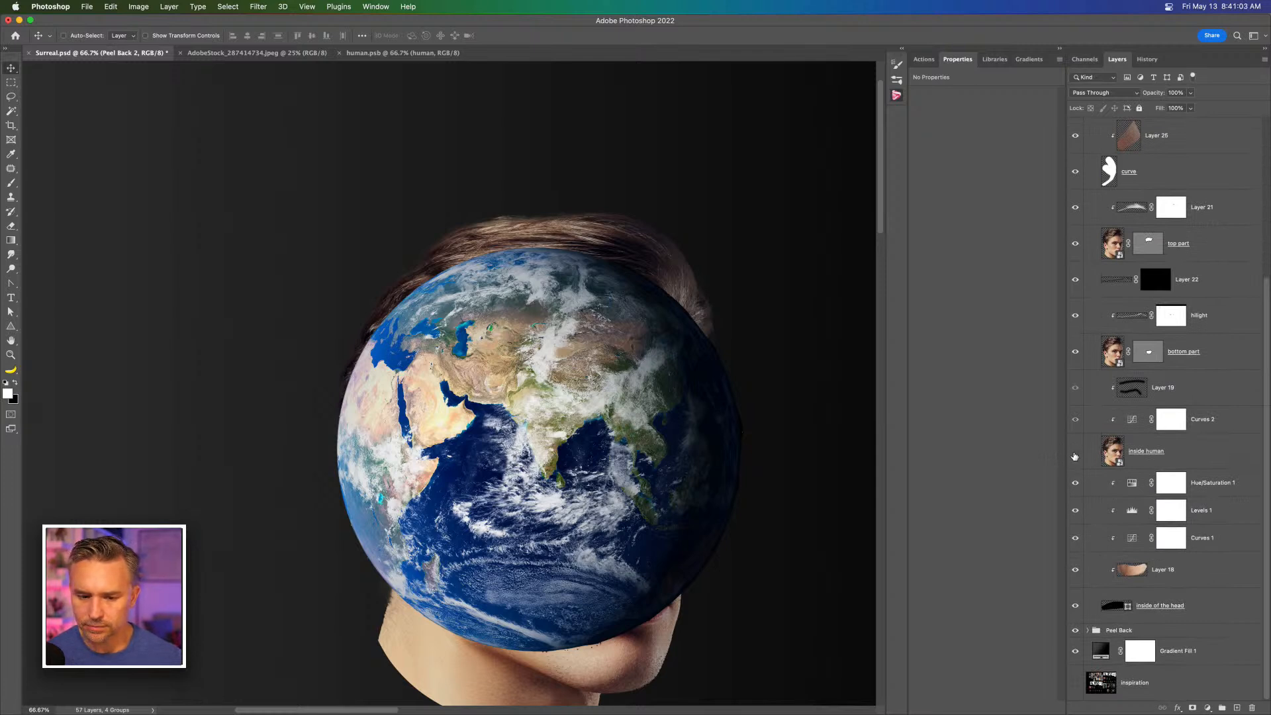
scroll(1150, 295, "up", 5)
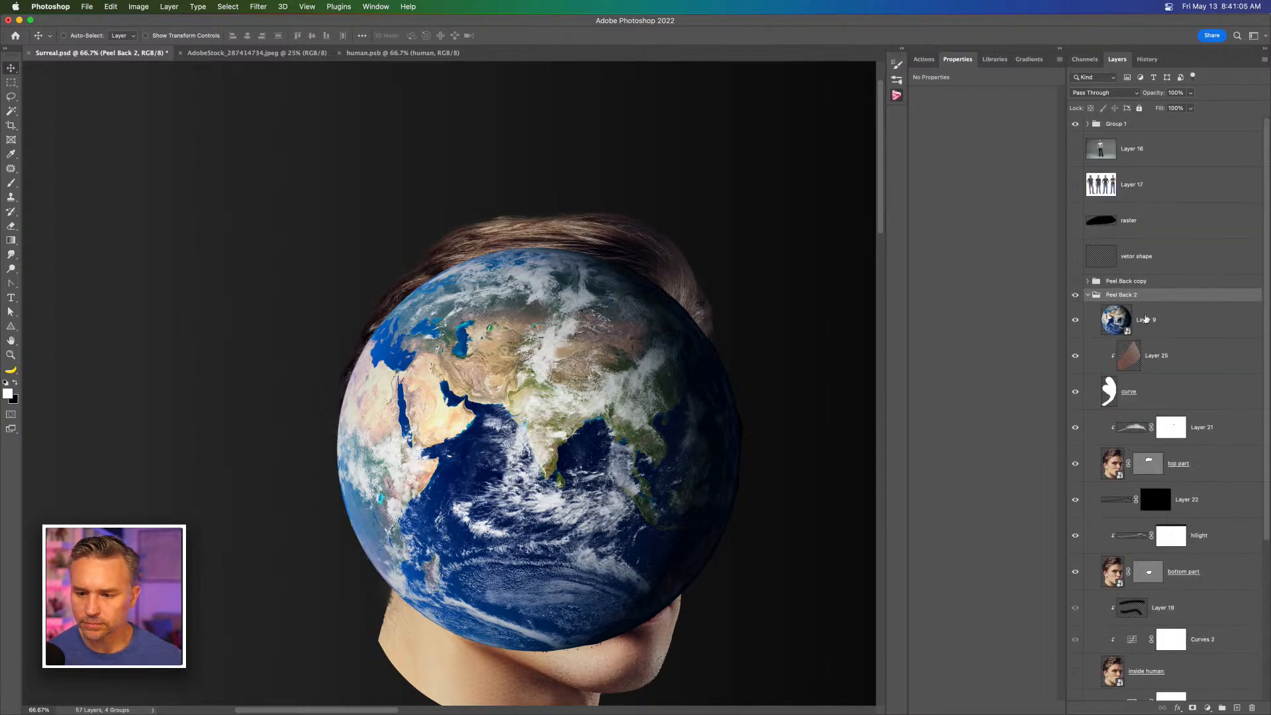
Step: Move the Earth on Layer 9 off the face to its left and hide the original Peel Back group
left_click(1146, 319)
scroll(1152, 331, "down", 4)
scroll(1154, 359, "up", 2)
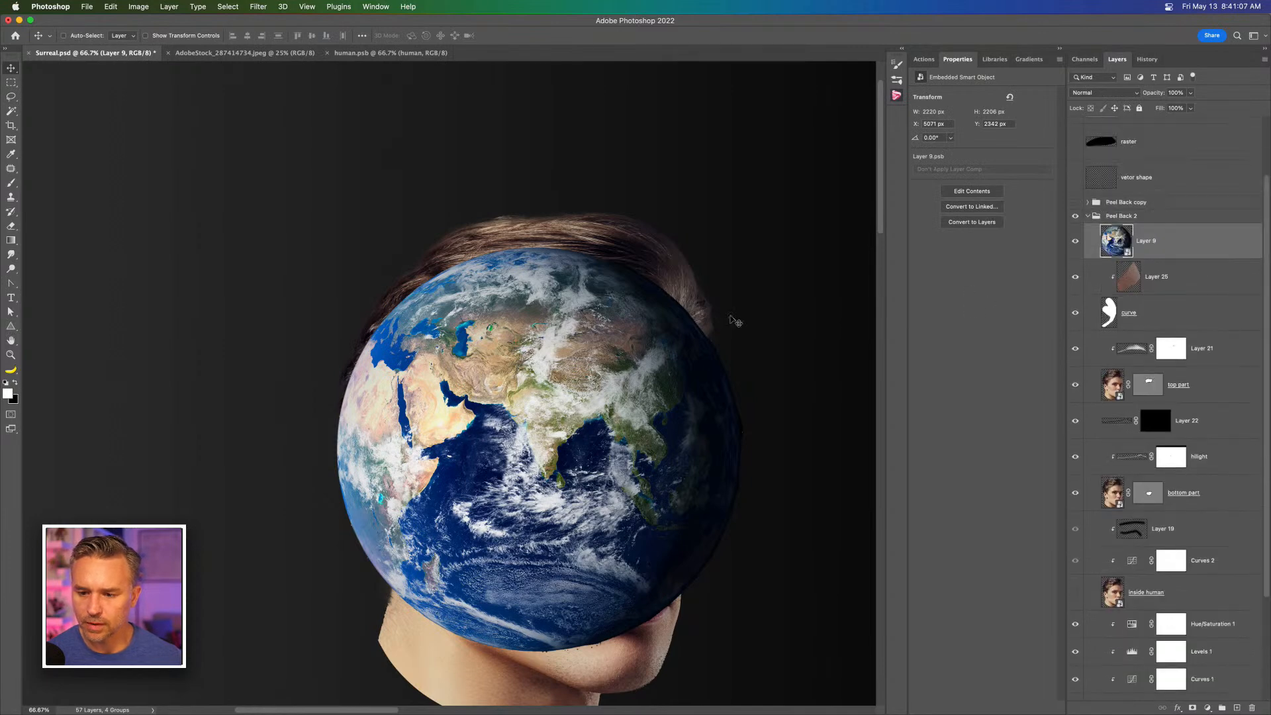
left_click_drag(658, 375, 327, 311)
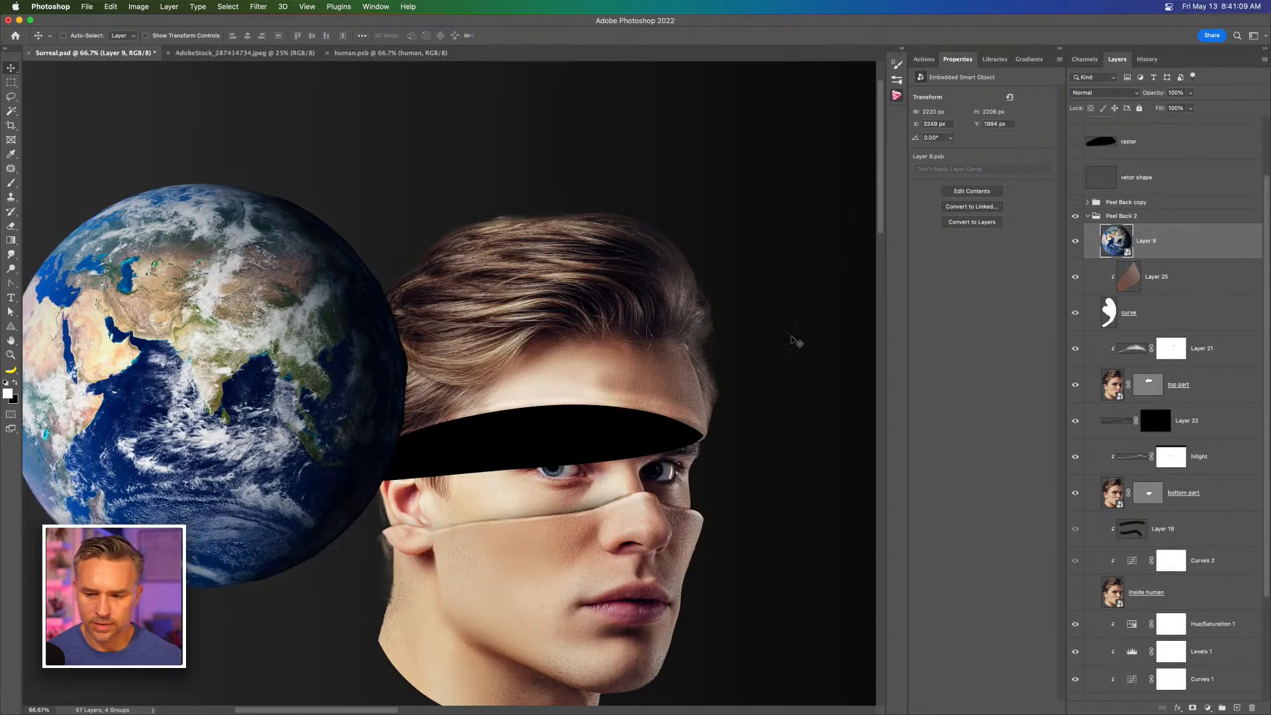
scroll(1075, 596, "down", 3)
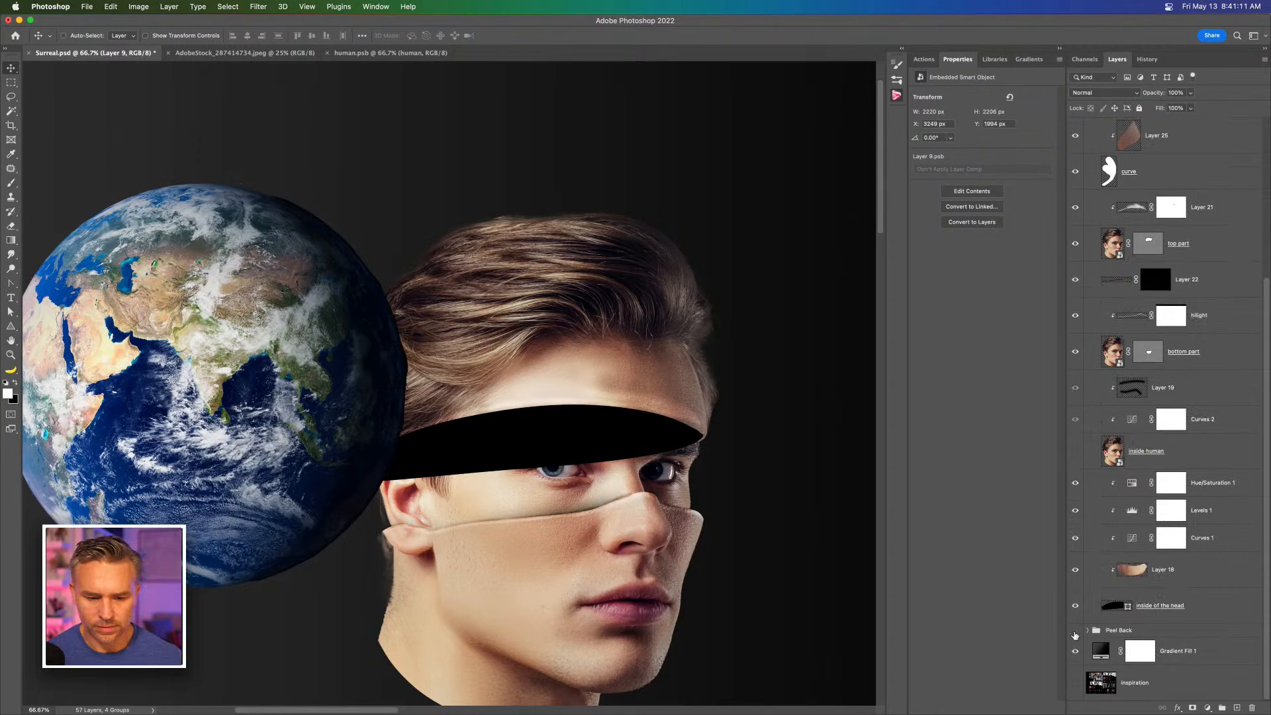
left_click(1075, 634)
left_click_drag(520, 366, 521, 264)
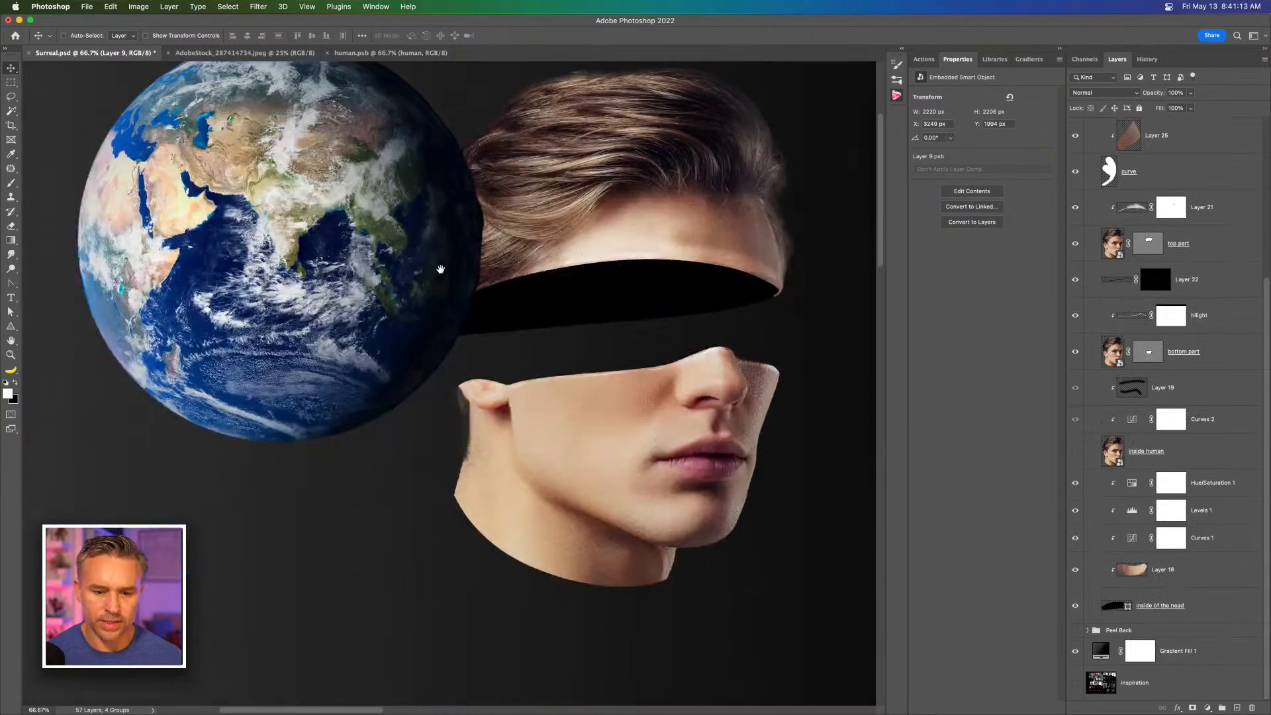
Step: Move the Earth back over the face and scale it down to about 1576 px wide, centred on the eye gap
left_click_drag(288, 228, 607, 312)
key("super+t")
left_click_drag(393, 535, 510, 418)
left_click_drag(629, 309, 597, 347)
key("Return")
Step: Place Layer 9 directly below the inside human layer and position the Earth within the gap between the head's top and bottom parts
left_click_drag(1190, 133, 1186, 500)
left_click_drag(611, 324, 598, 336)
key("super+minus")
key("super+minus")
key("super+plus")
key("super+plus")
left_click_drag(474, 343, 406, 387)
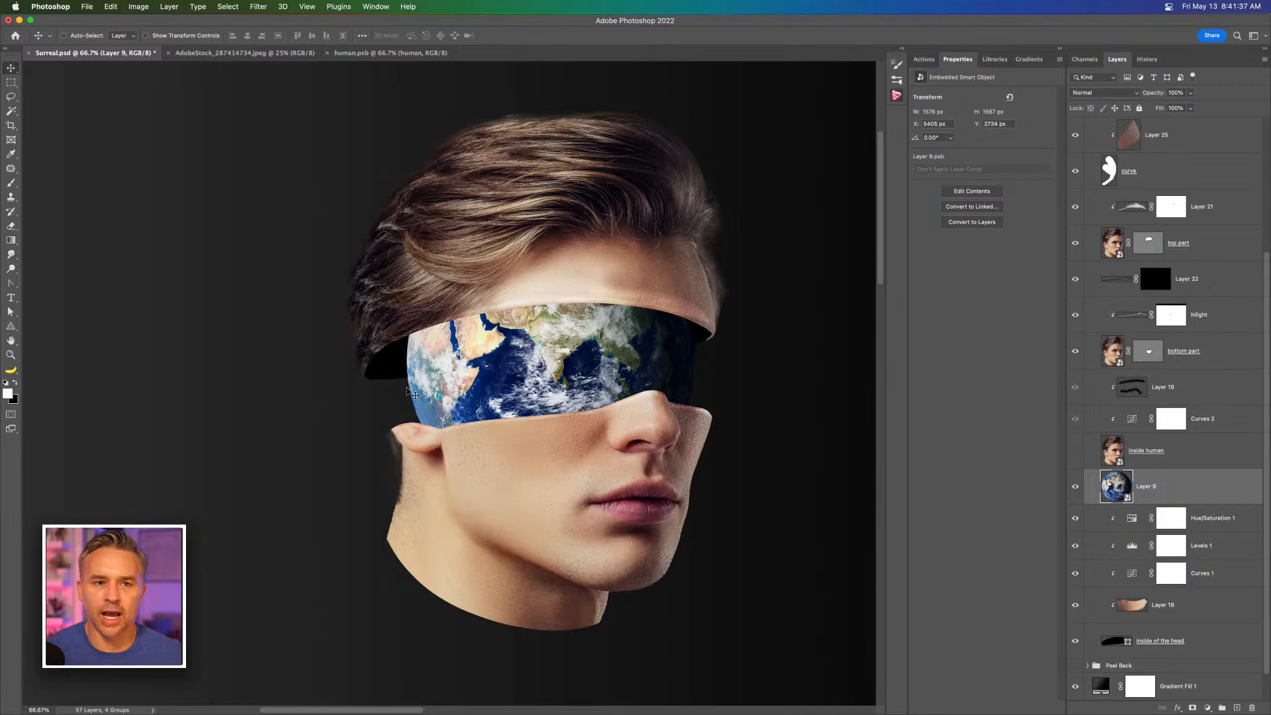
Step: Collapse the Peel Back 2 group, then show and expand the Peel Back copy group
scroll(1093, 293, "up", 5)
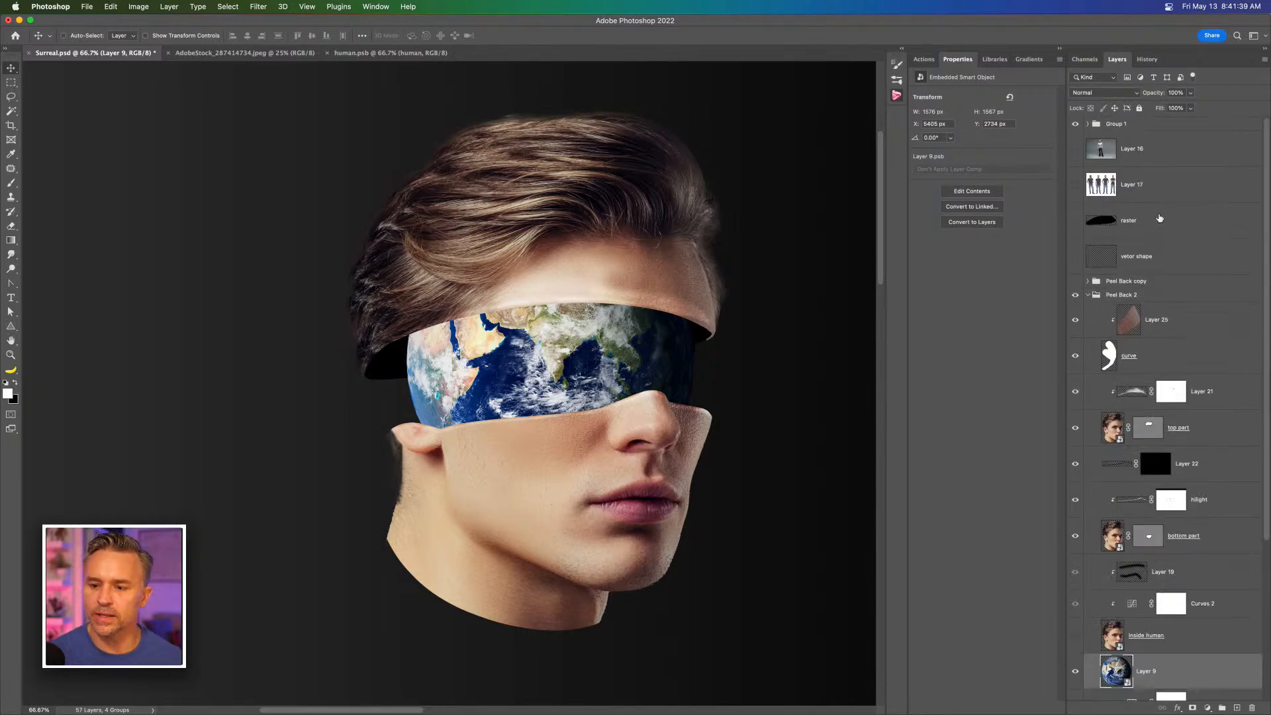
left_click(1089, 294)
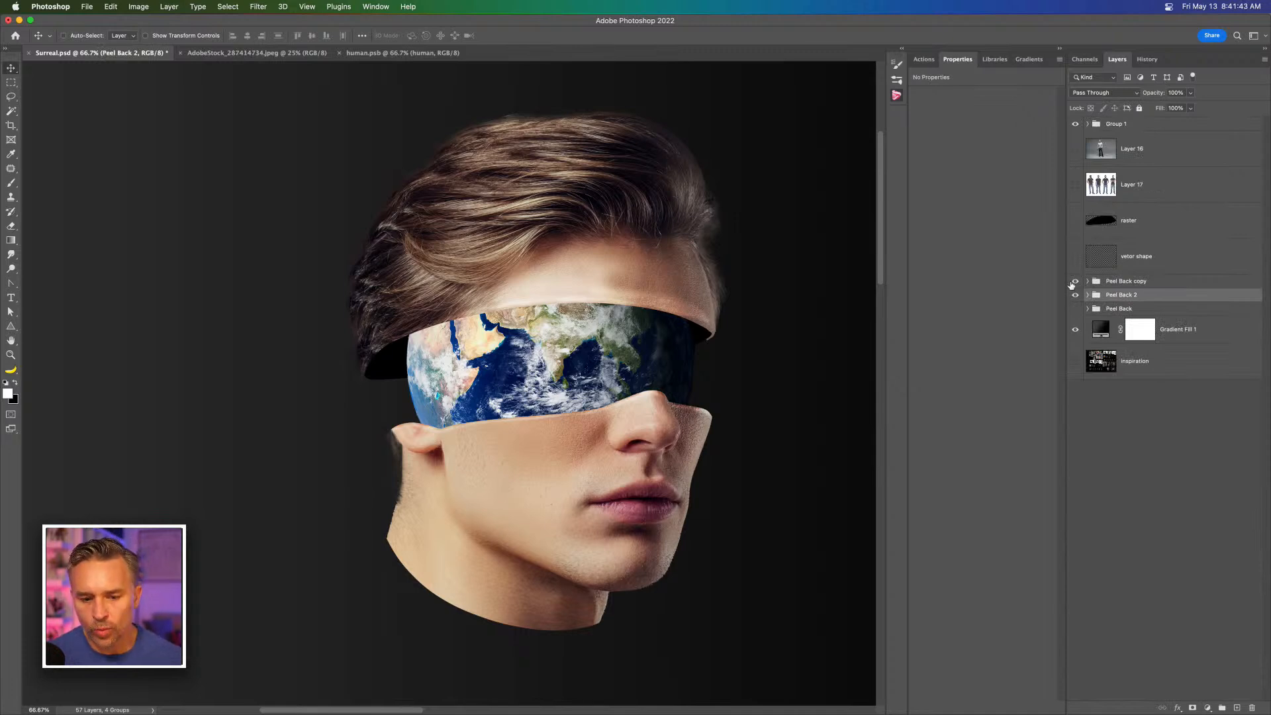
left_click(1075, 281)
left_click(1127, 283)
left_click(1087, 281)
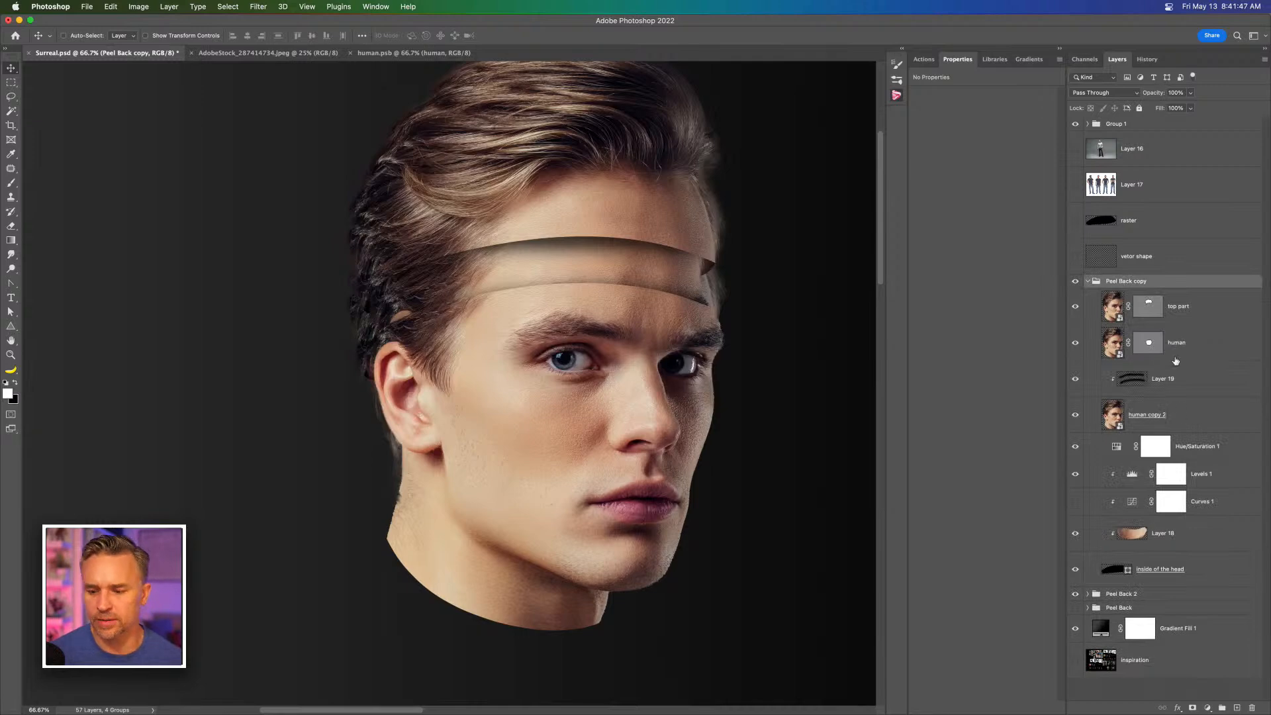
left_click(1194, 315)
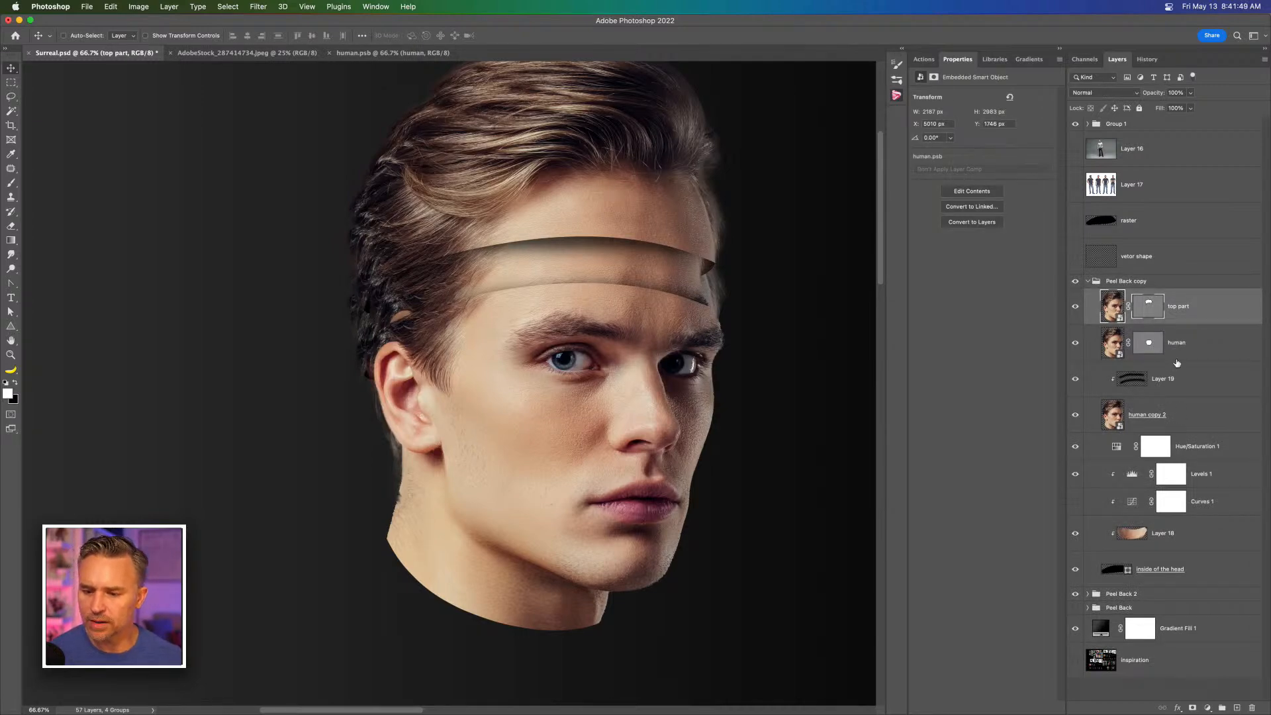
left_click_drag(1191, 306, 1126, 238)
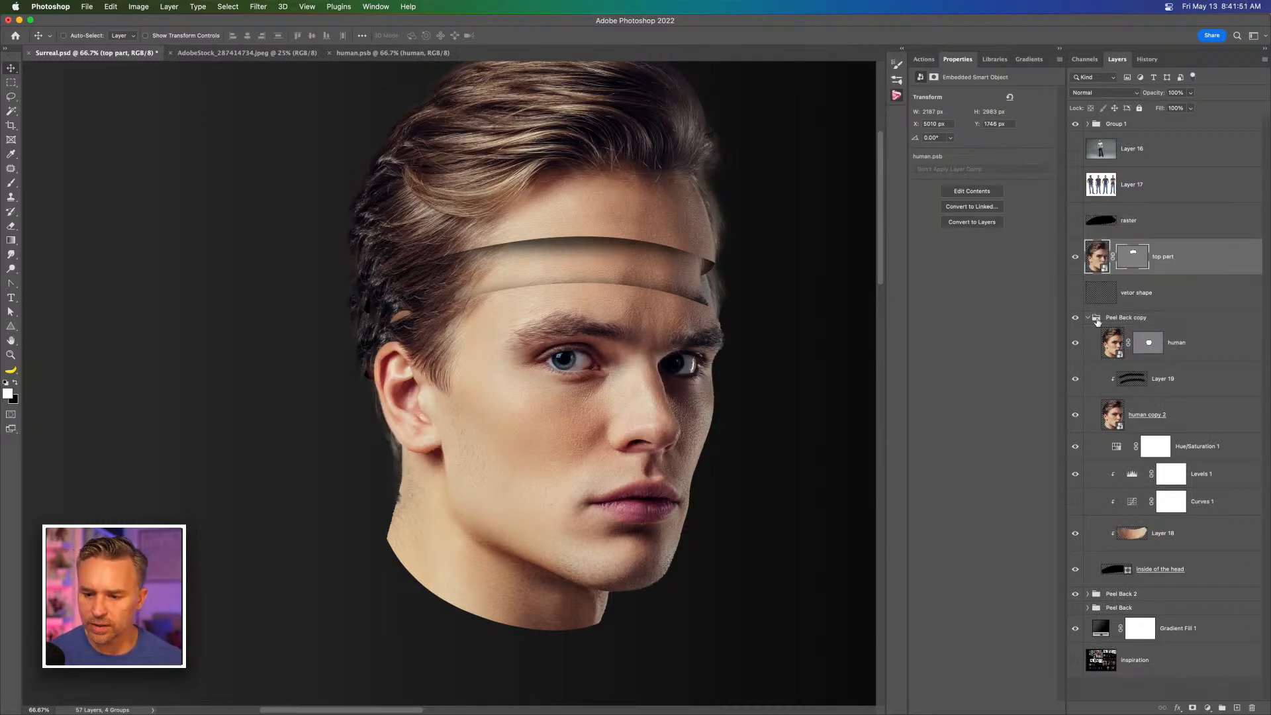
left_click(1088, 318)
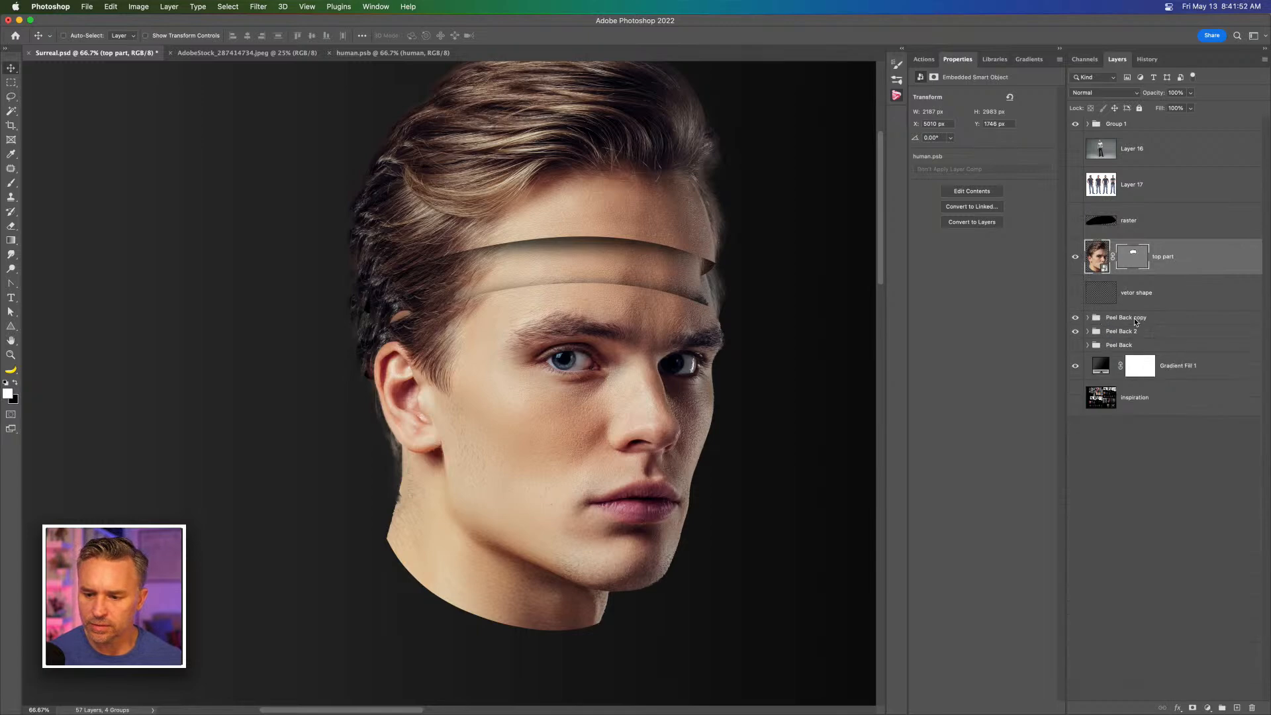
left_click(1137, 264)
left_click(1088, 318)
left_click_drag(1169, 287, 1168, 329)
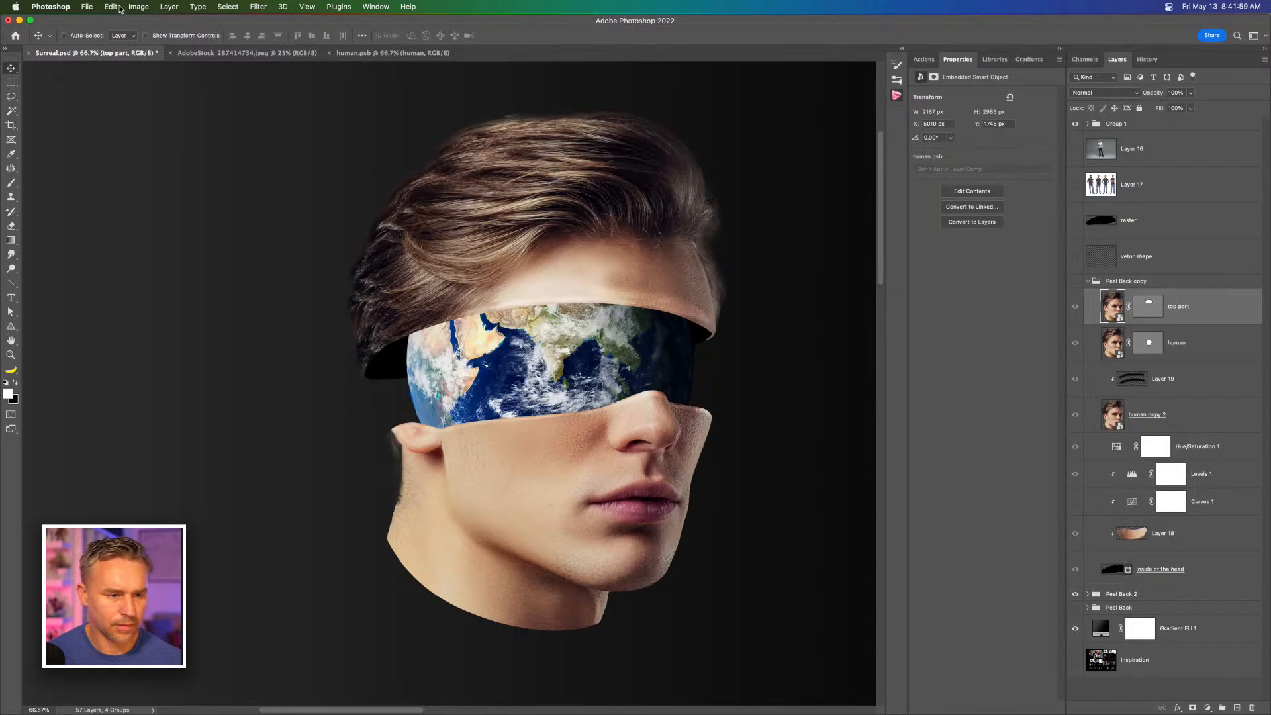
left_click(111, 7)
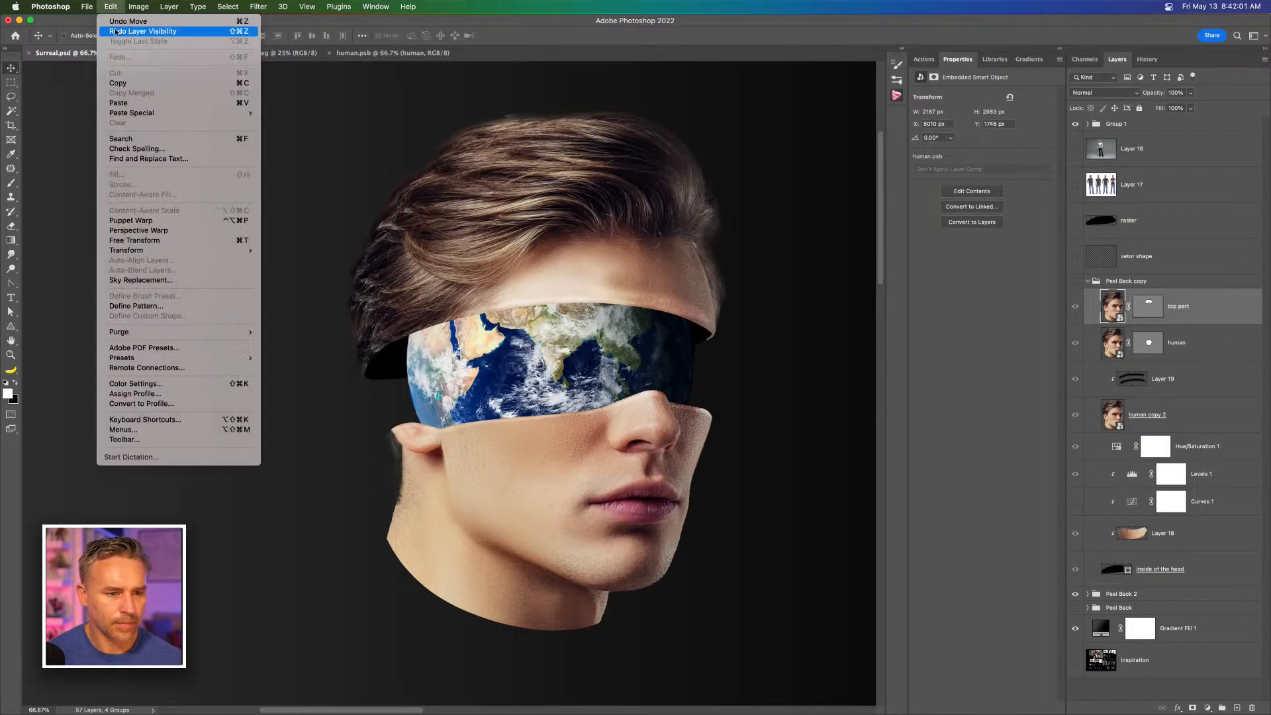
left_click(128, 22)
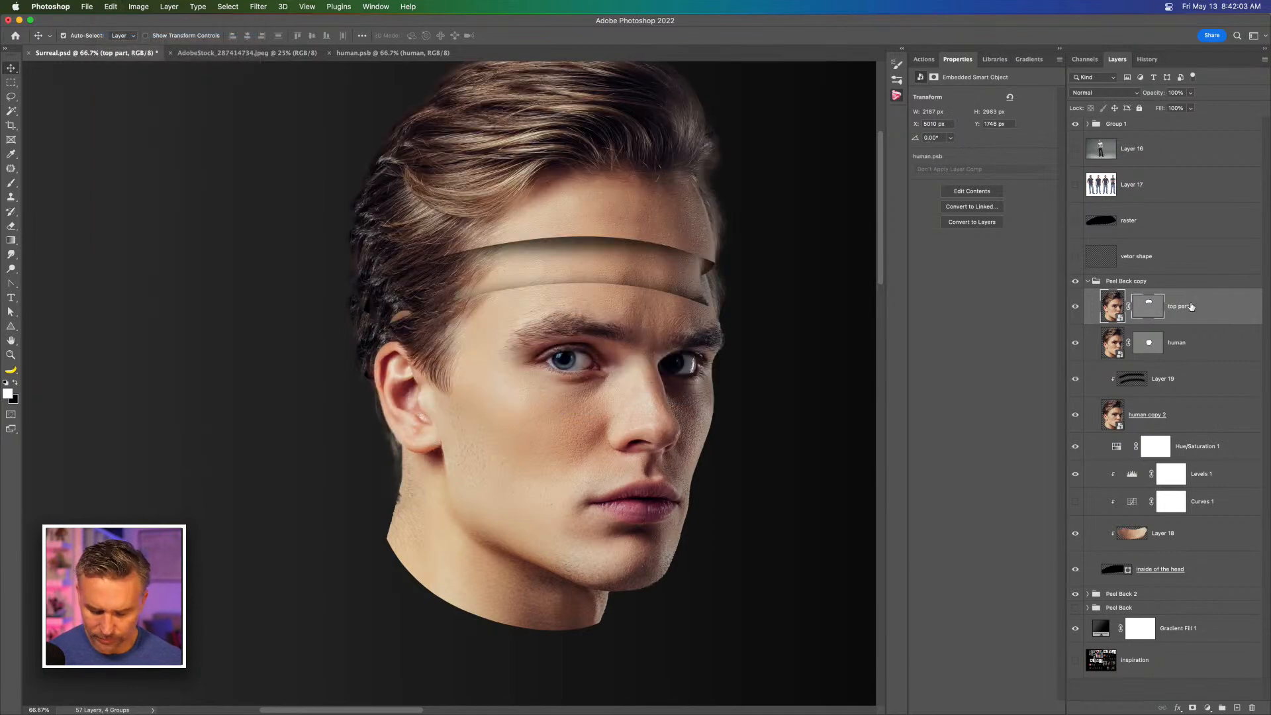
Step: Duplicate the top part layer out of the Peel Back copy group to above vector shape, and hide Peel Back copy and Peel Back 2
left_click_drag(1191, 306, 1148, 295)
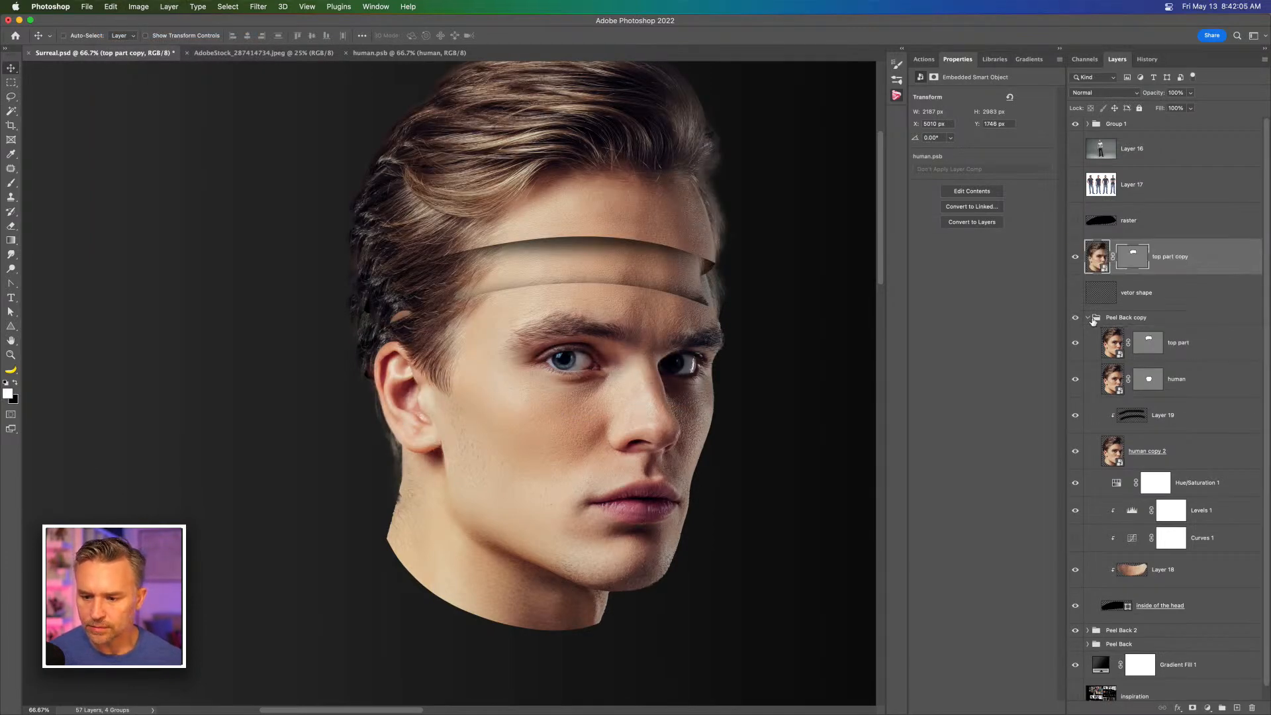
left_click(1088, 319)
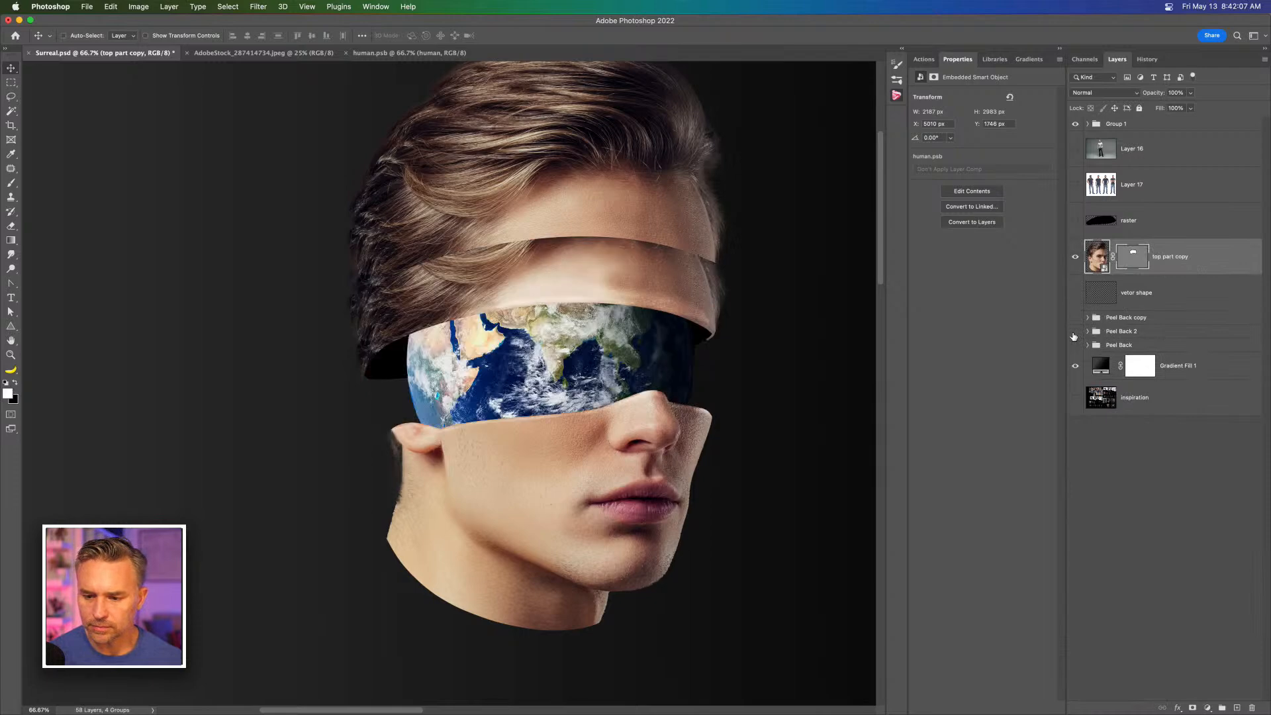
left_click(1075, 333)
Step: Delete the layer mask from top part copy and move the full head down on the canvas
right_click(1124, 259)
left_click(1133, 291)
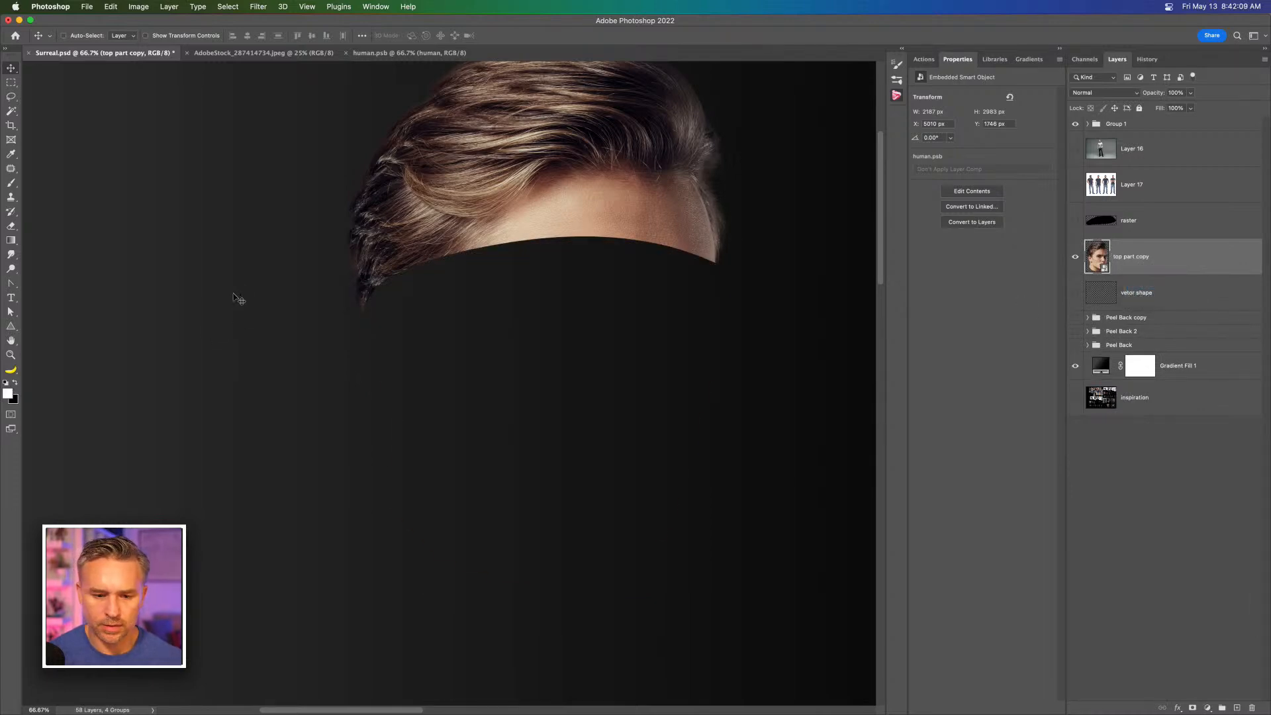
left_click_drag(511, 283, 496, 351)
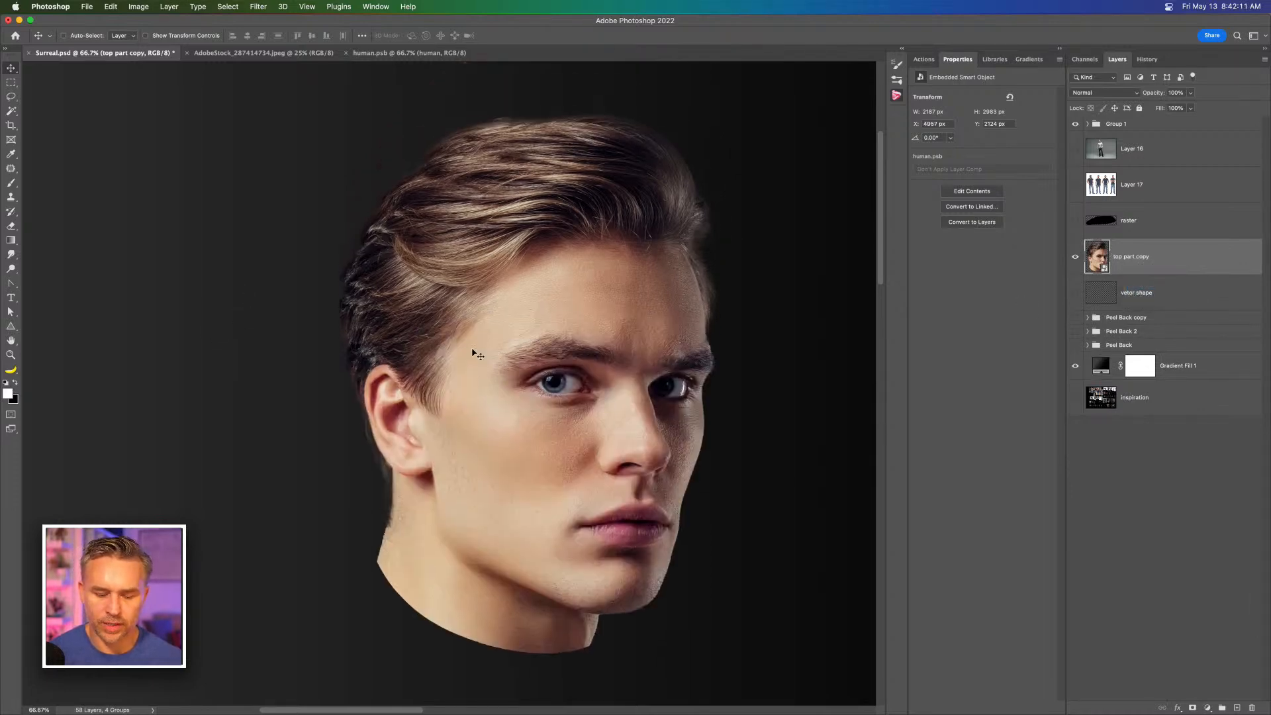
Step: Rasterize the top part copy layer and duplicate it, leaving the original hidden underneath
right_click(1111, 270)
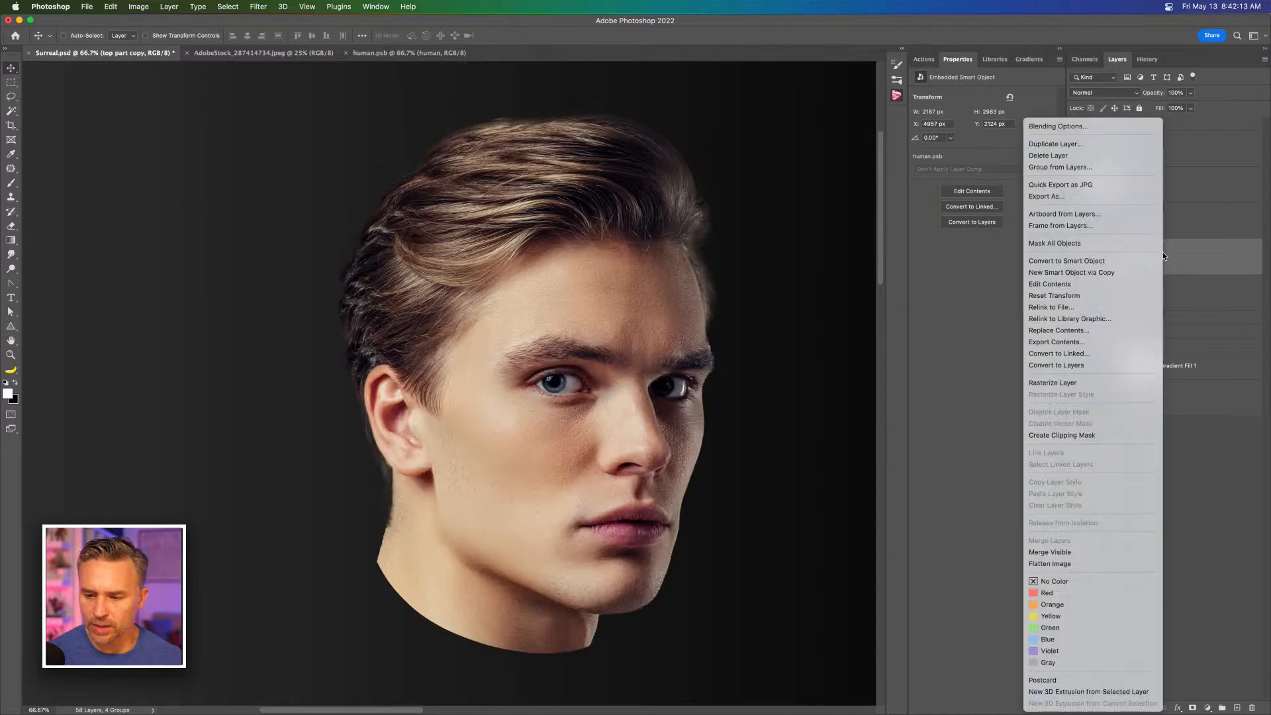
left_click(1053, 383)
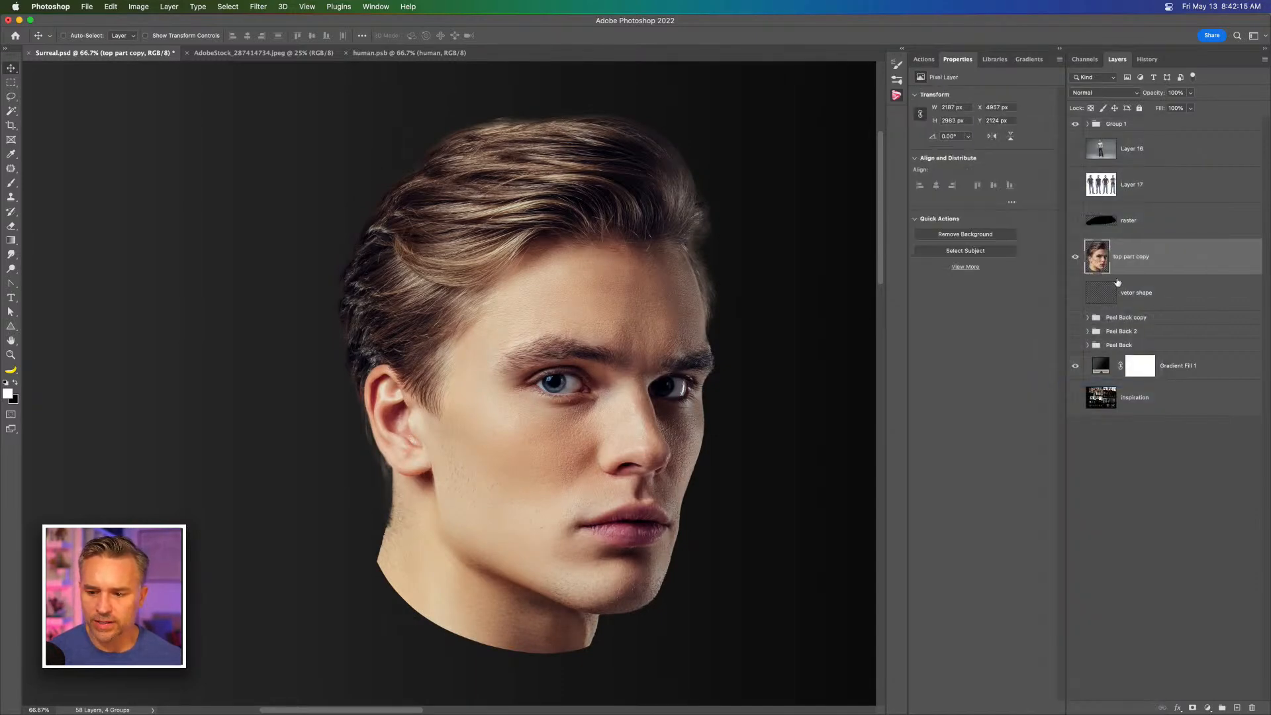
key("super+j")
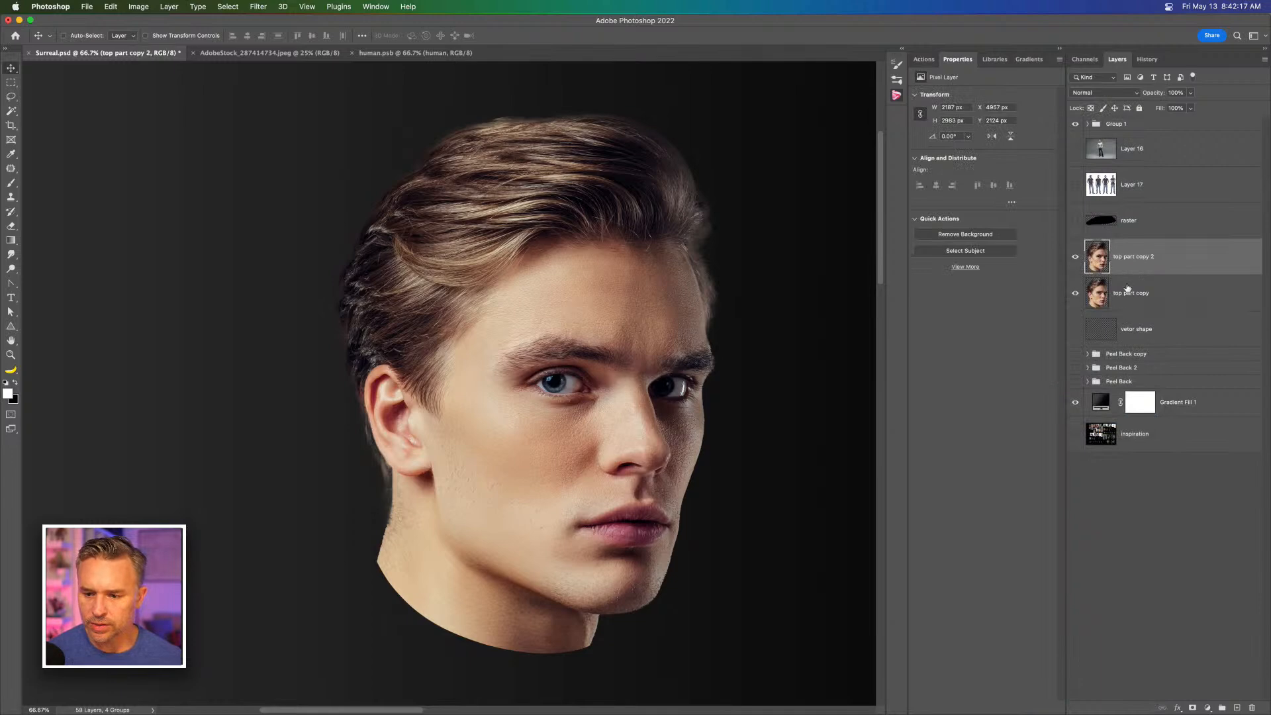
left_click(1075, 293)
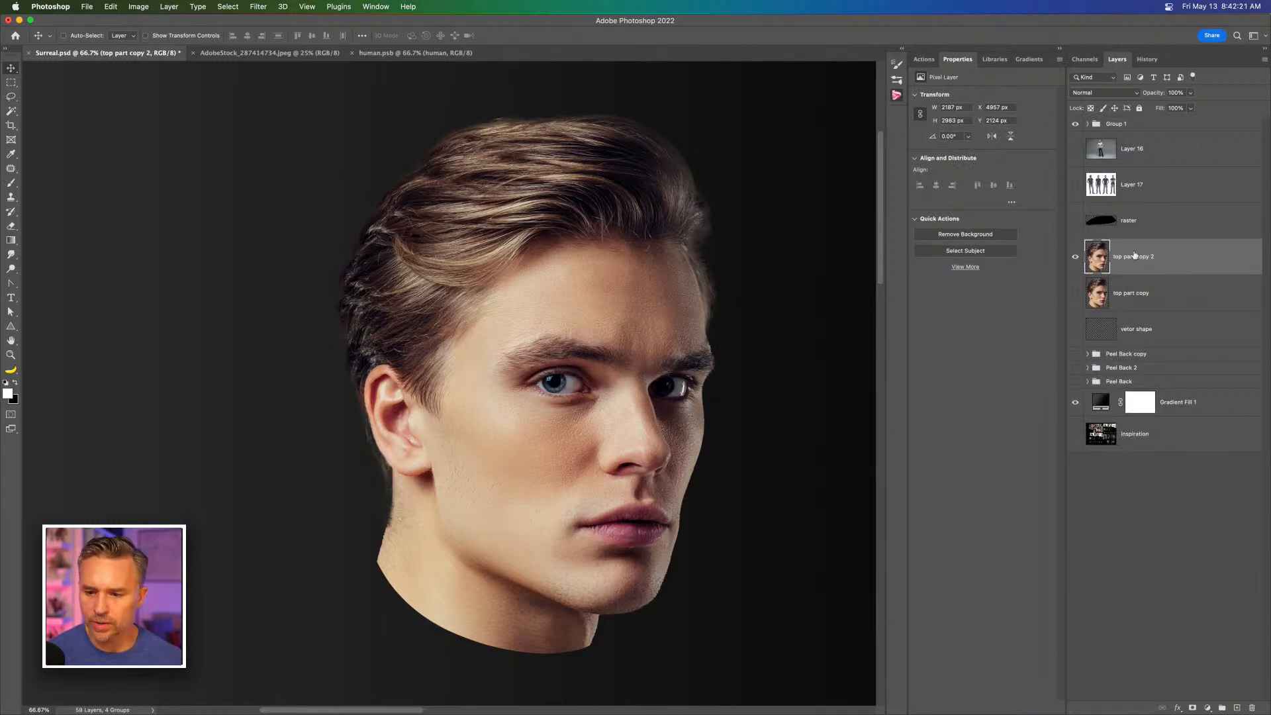
Step: Add a layer mask to top part copy 2 and enlarge the soft brush for painting on it
left_click(1192, 708)
key("b")
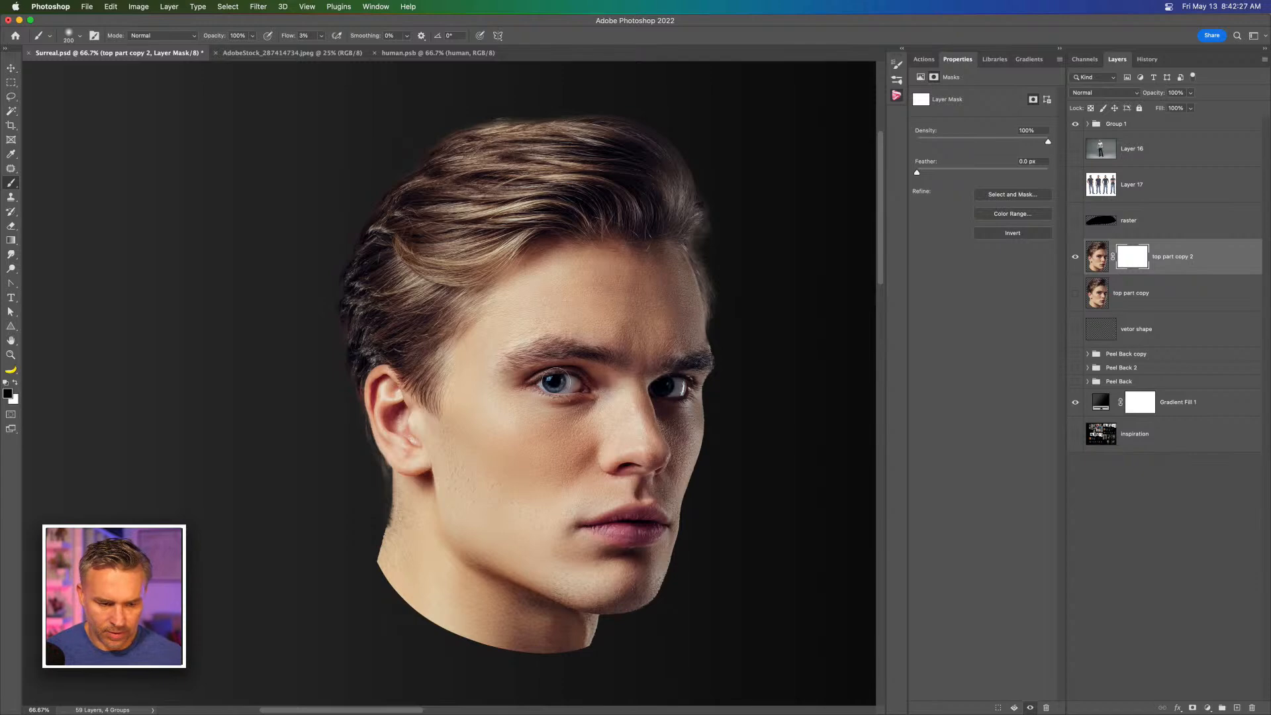
key("bracketleft")
key("bracketleft")
key("bracketleft")
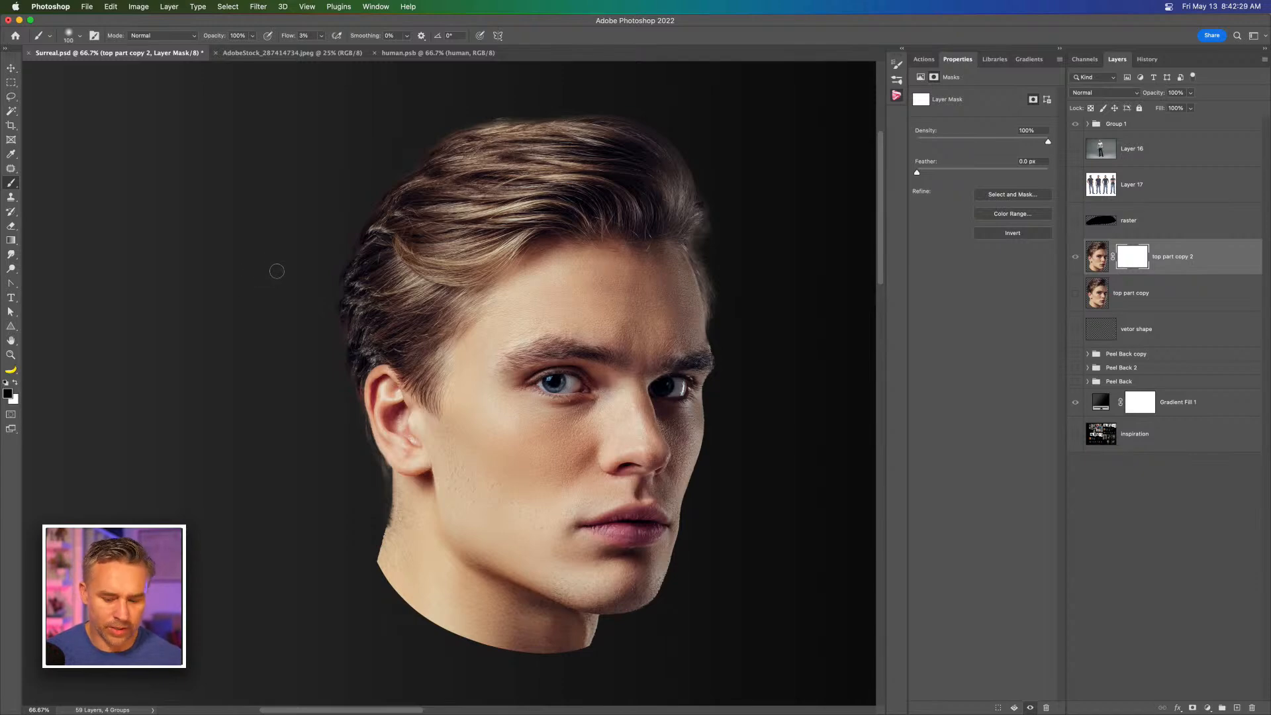
key("bracketright")
key("bracketright")
key("bracketright")
key("bracketright")
key("bracketright")
key("bracketright")
key("bracketright")
key("bracketright")
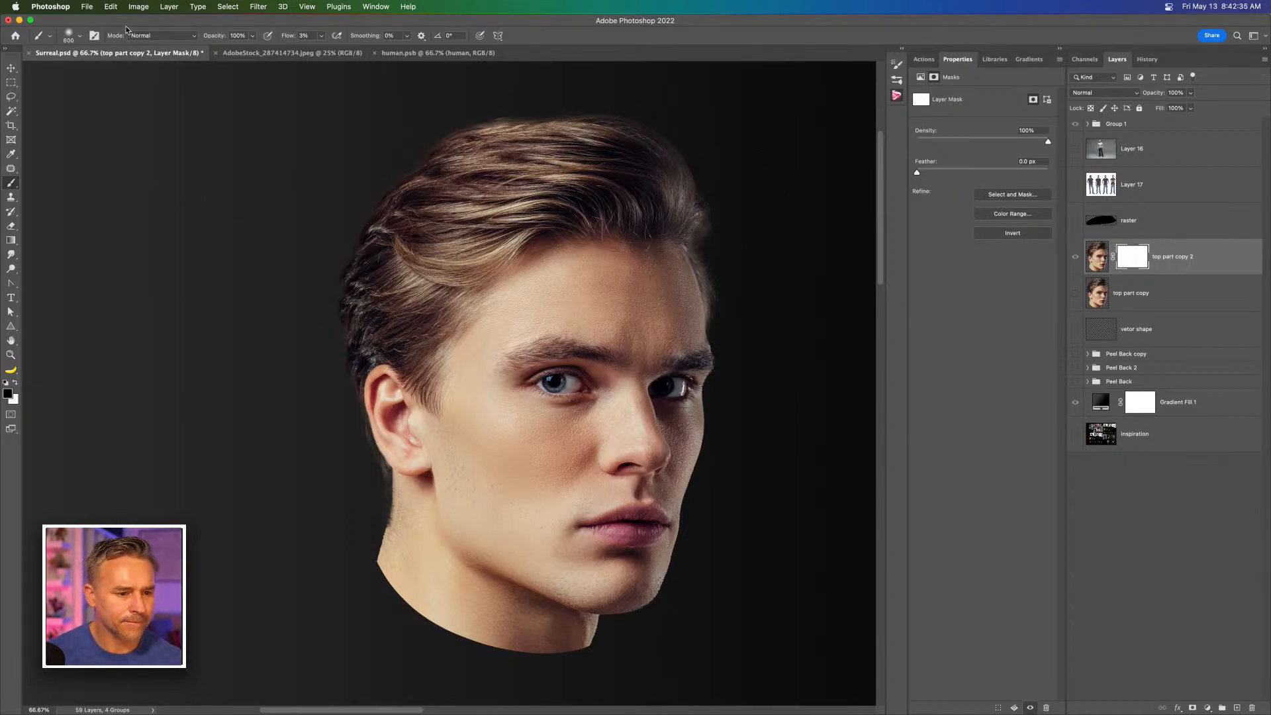
Step: Replace the layer mask on top part copy 2 with a new white mask and set black as the foreground colour
left_click(1084, 59)
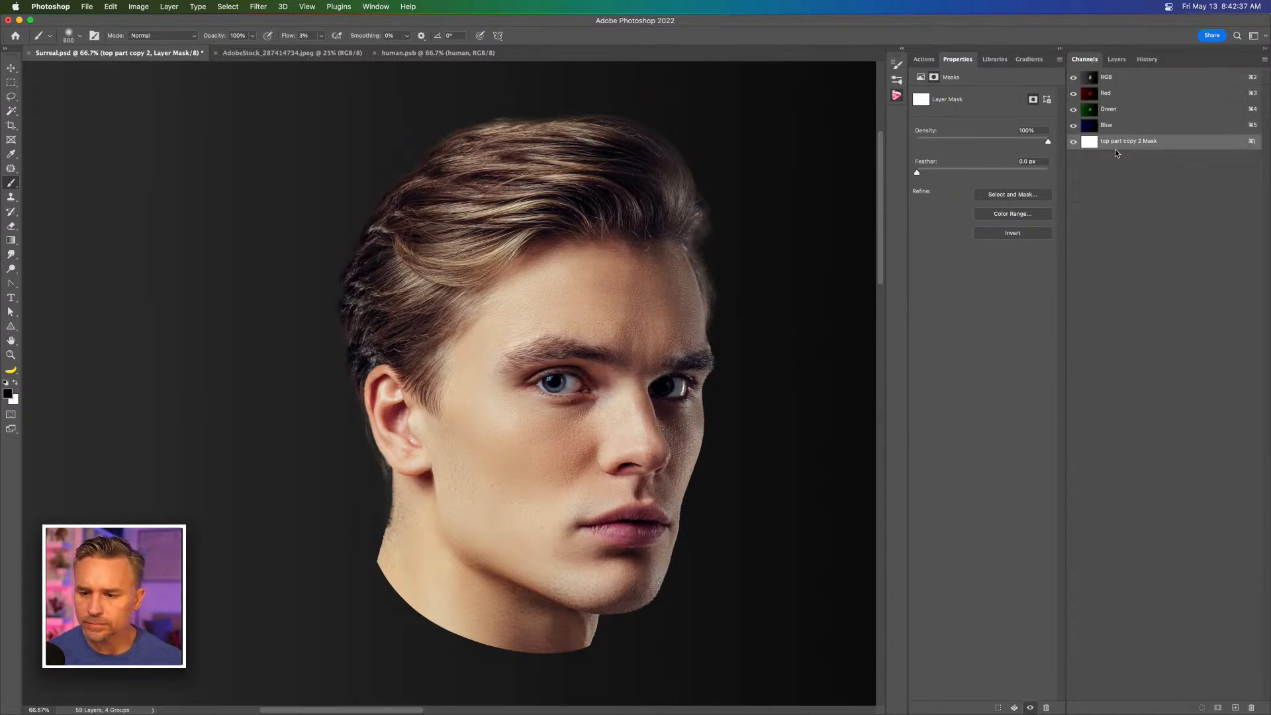
left_click(1250, 707)
key("Return")
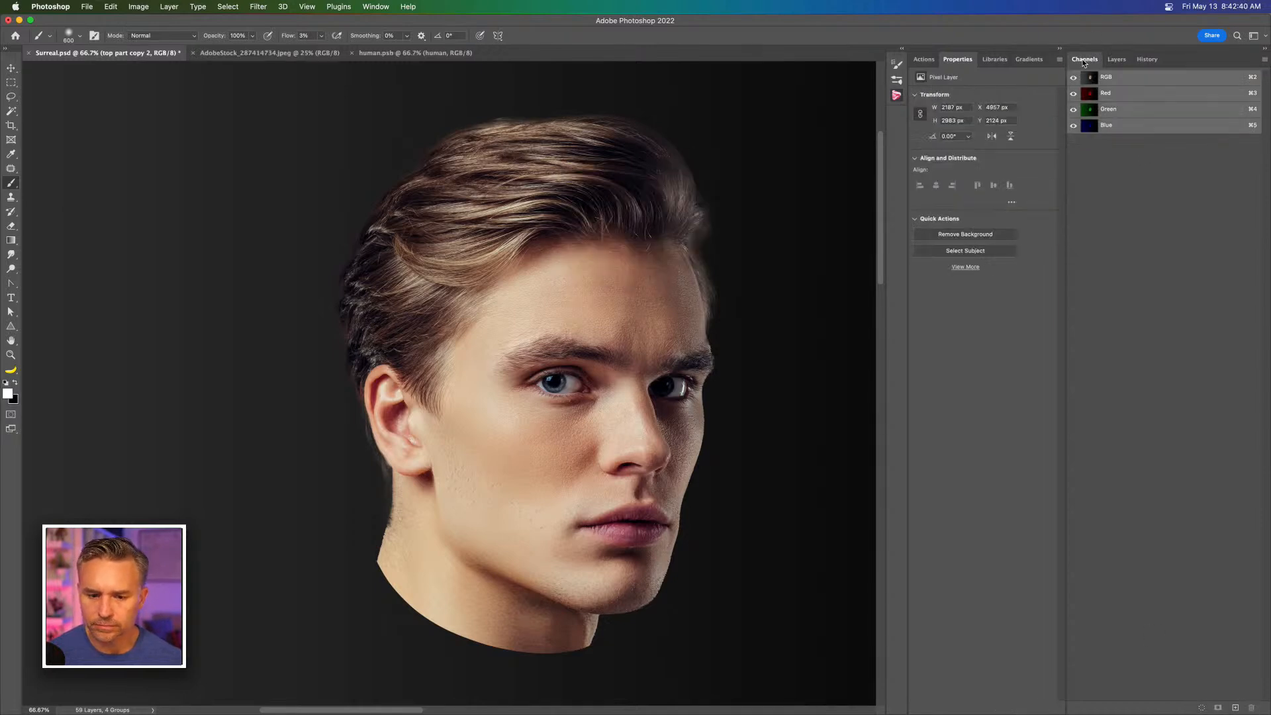
left_click(1117, 59)
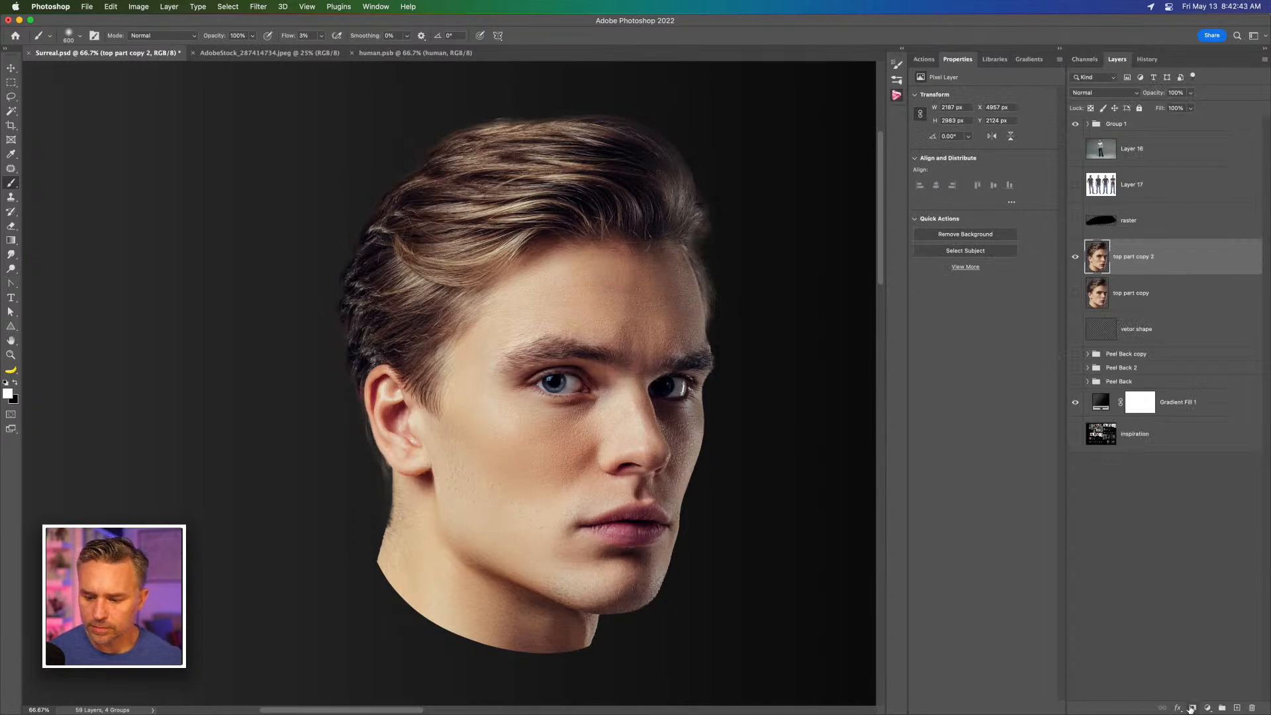
left_click(1191, 707)
key("x")
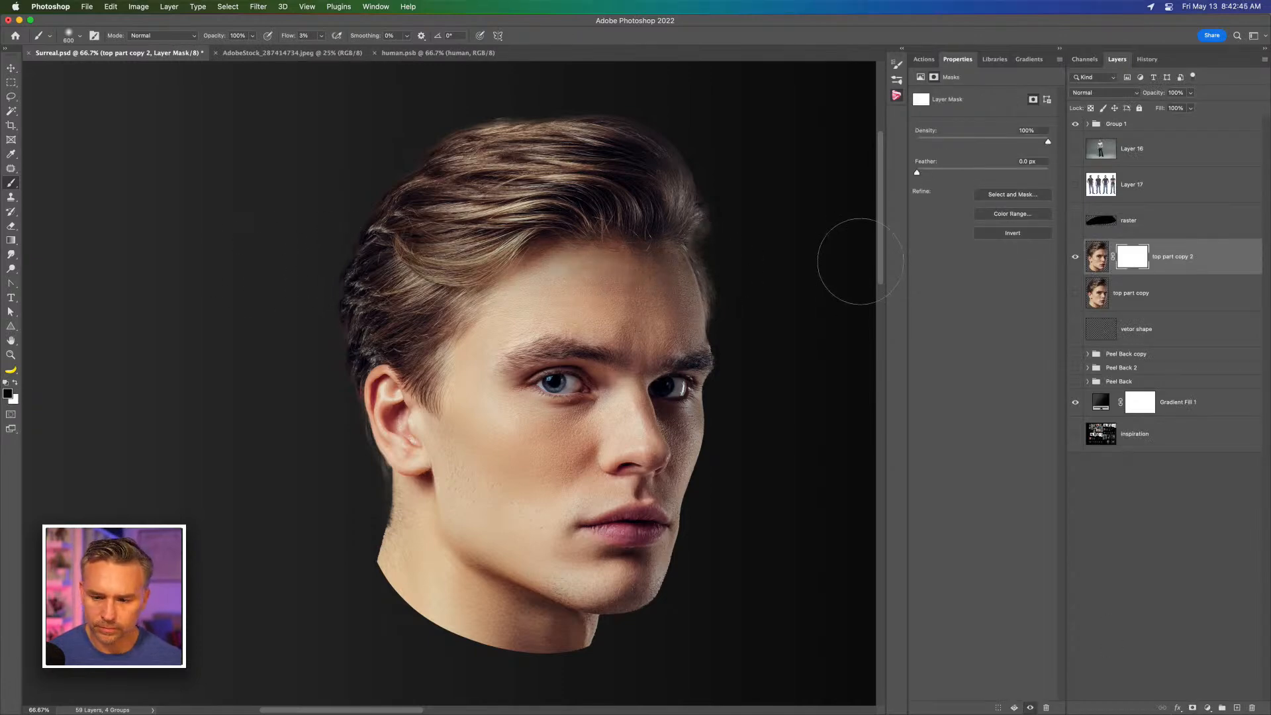
Step: Set the brush flow to 100% and paint black on the top part copy 2 mask, leaving only the eyes and eyebrows
left_click_drag(284, 36, 361, 36)
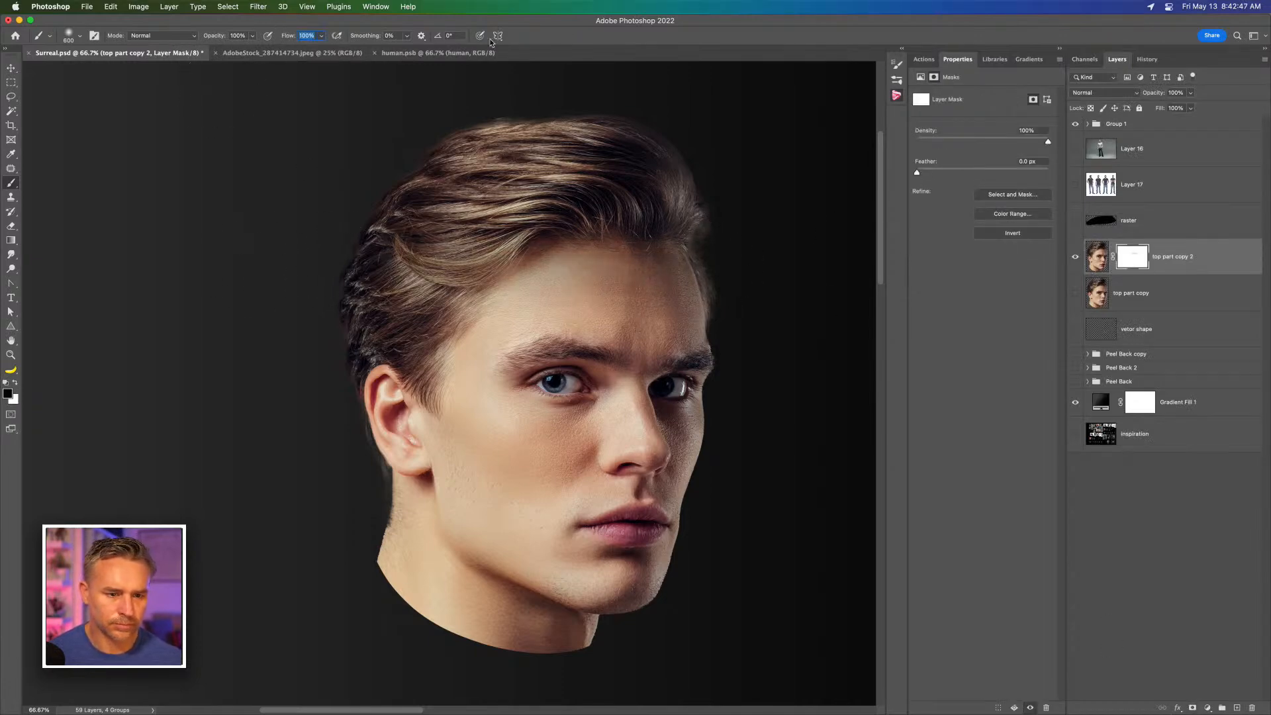
mouse_move(546, 135)
left_mouse_down()
mouse_move(852, 128)
mouse_move(397, 241)
mouse_move(360, 269)
mouse_move(755, 225)
mouse_move(306, 351)
mouse_move(676, 278)
mouse_move(699, 296)
mouse_move(276, 417)
left_mouse_up()
key("bracketleft")
key("bracketleft")
key("bracketright")
key("bracketright")
mouse_move(397, 347)
left_mouse_down()
mouse_move(411, 582)
mouse_move(392, 571)
mouse_move(582, 666)
mouse_move(827, 649)
mouse_move(859, 553)
mouse_move(784, 493)
mouse_move(661, 468)
mouse_move(406, 488)
mouse_move(667, 471)
mouse_move(437, 465)
mouse_move(593, 449)
mouse_move(718, 457)
mouse_move(448, 420)
mouse_move(434, 368)
mouse_move(586, 431)
mouse_move(454, 340)
mouse_move(630, 295)
mouse_move(721, 332)
mouse_move(719, 420)
mouse_move(727, 340)
mouse_move(704, 418)
mouse_move(471, 419)
left_mouse_up()
key("bracketleft")
key("bracketleft")
key("bracketleft")
key("bracketleft")
key("bracketleft")
key("bracketleft")
key("bracketleft")
key("bracketright")
mouse_move(439, 352)
left_mouse_down()
mouse_move(556, 322)
mouse_move(688, 335)
mouse_move(678, 323)
left_mouse_up()
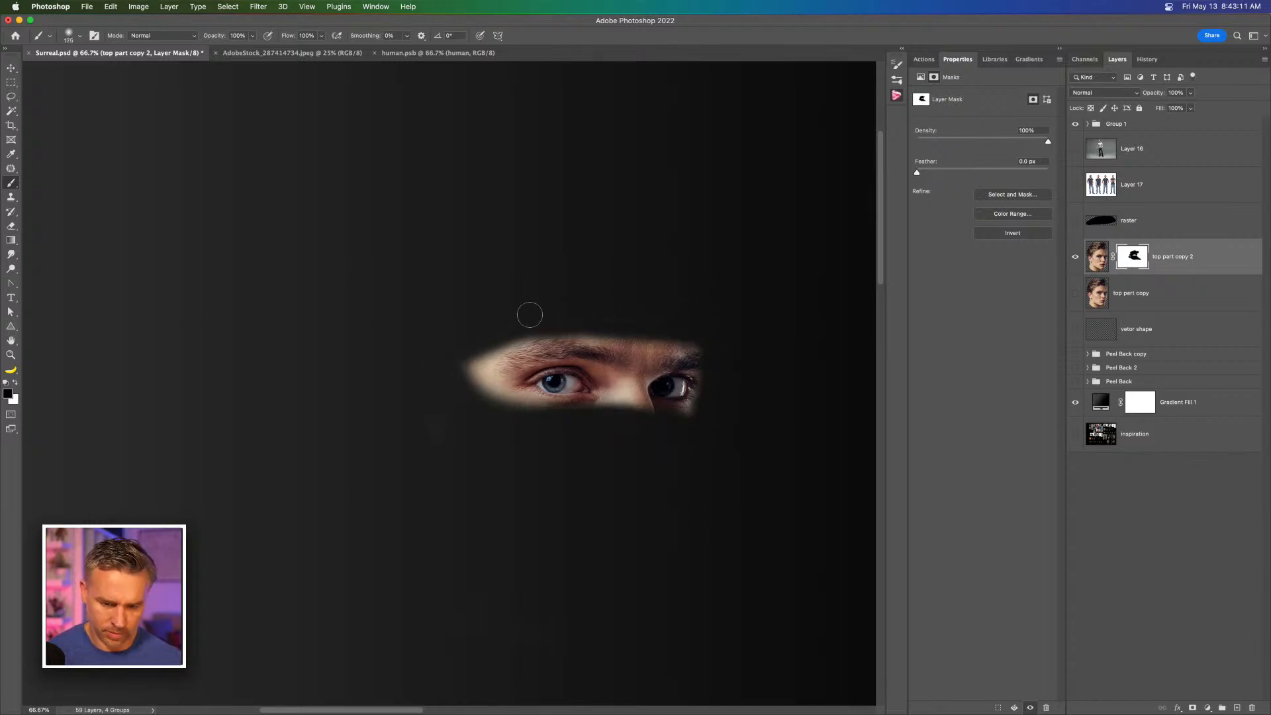
Step: Show the full head on the top part copy layer and rename top part copy 2 as eyes
left_click(1074, 295)
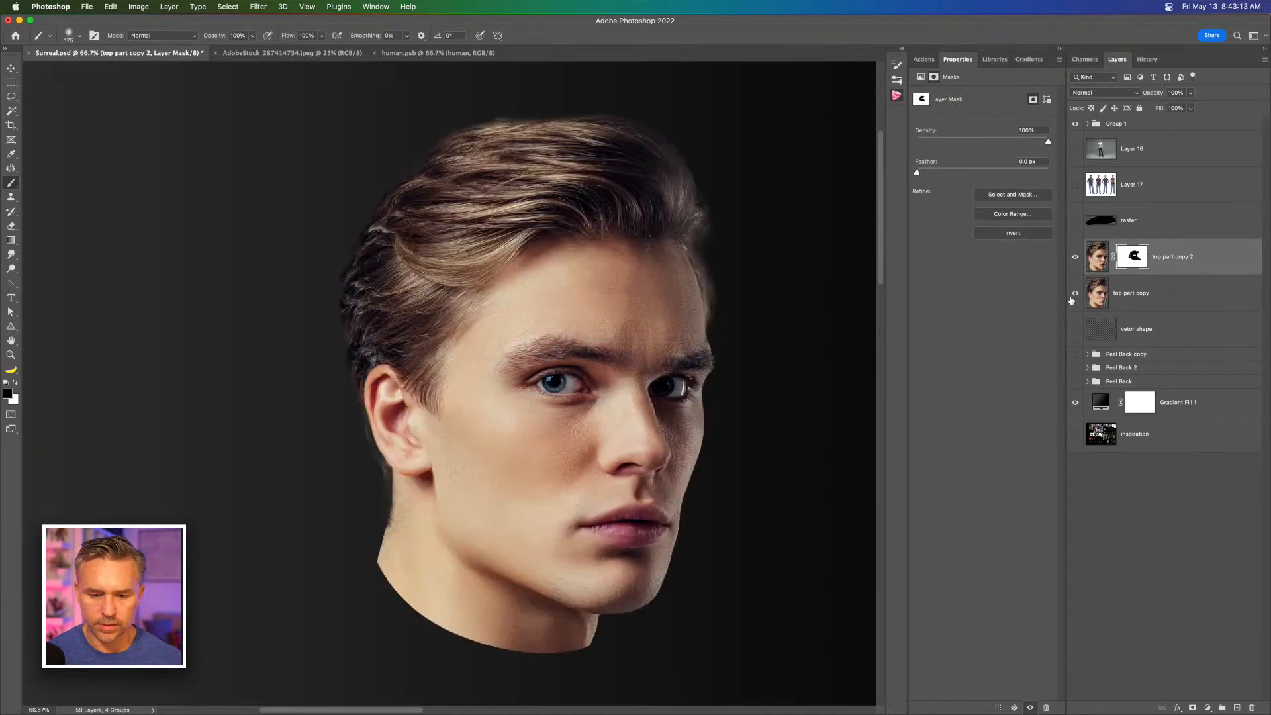
left_click(1164, 264)
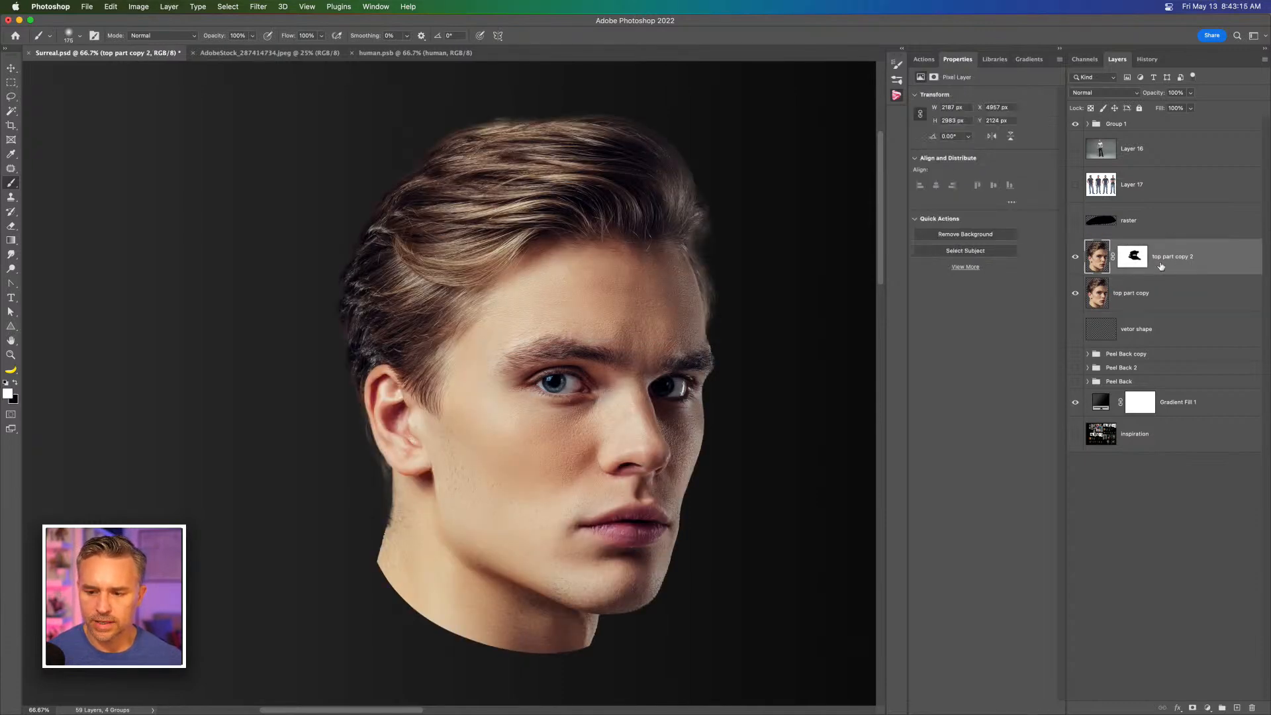
double_click(1160, 257)
type("eyes")
key("Return")
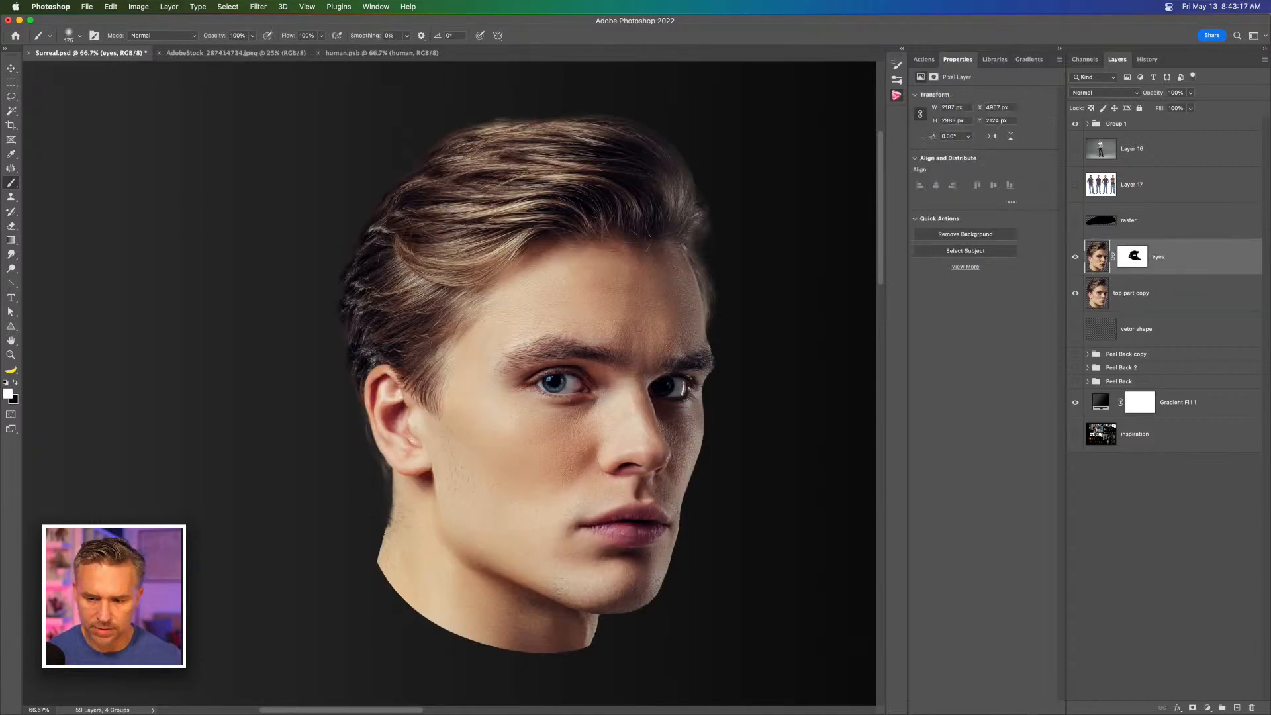
Step: Move the eyes layer up onto the forehead, directly above the original eyes
left_click(11, 68)
left_click_drag(581, 388, 582, 325)
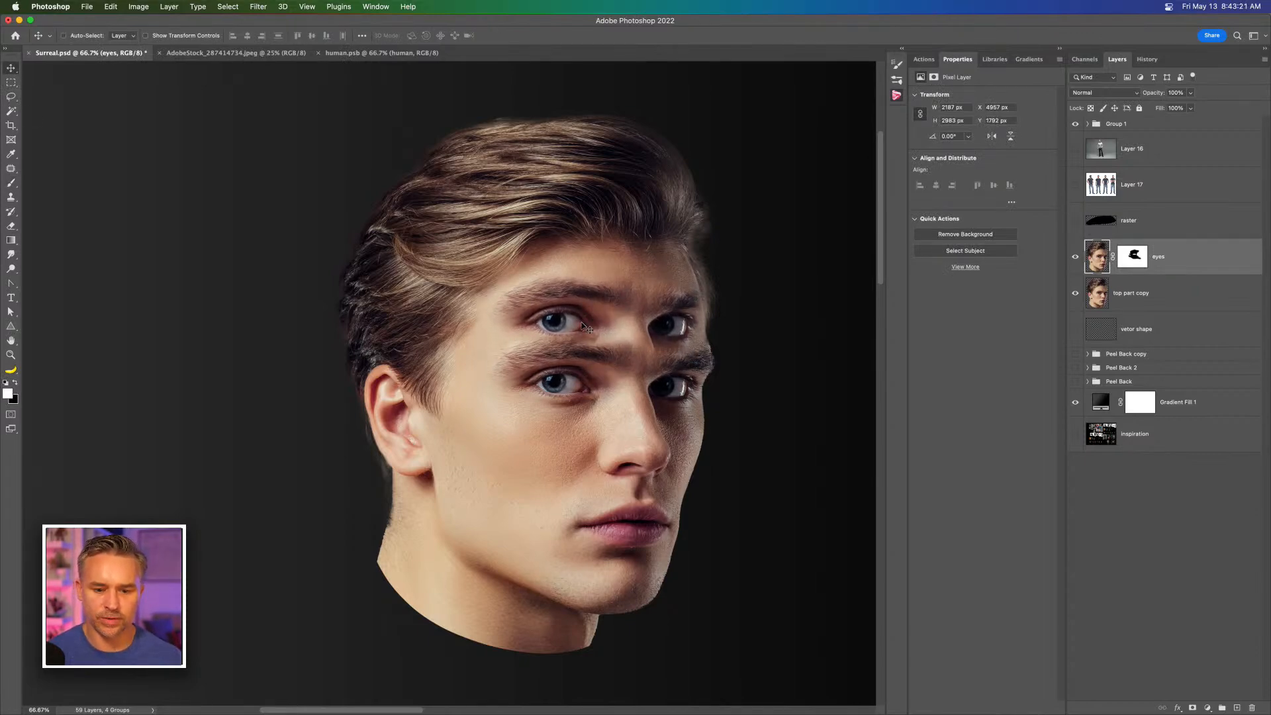
Step: Paint black on the eyes layer mask to blend the duplicated eyes into the forehead and original brow area
key("super+equal")
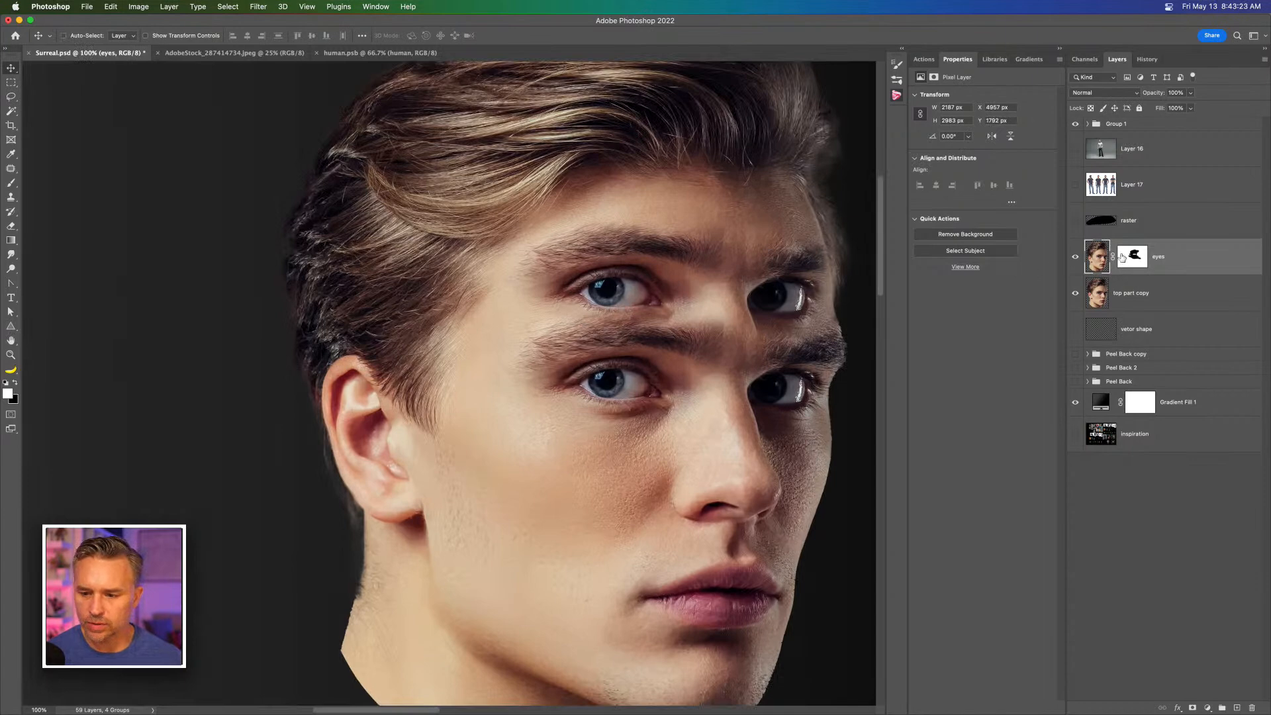
left_click(1132, 256)
key("b")
key("x")
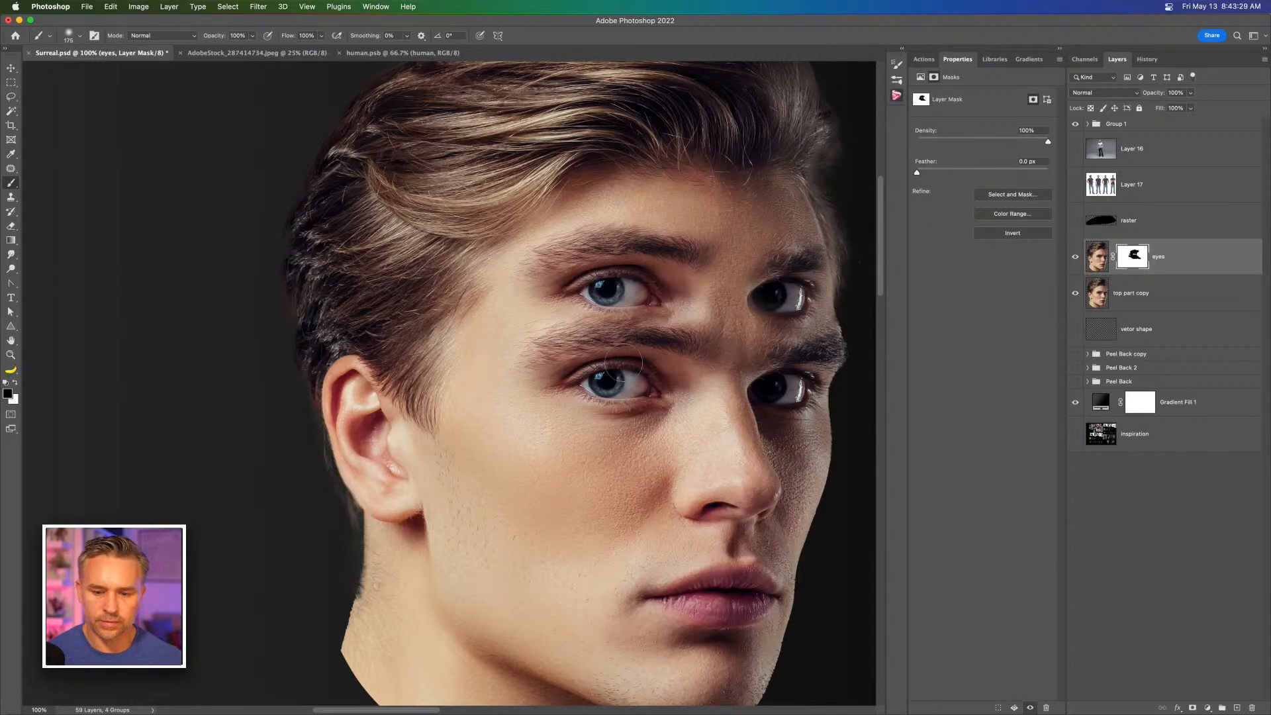
key("super+minus")
key("super+minus")
mouse_move(598, 335)
left_mouse_down()
mouse_move(647, 364)
mouse_move(667, 340)
mouse_move(649, 351)
left_mouse_up()
key("super+plus")
key("super+plus")
Step: Nudge the eyes layer slightly down on the forehead to Y 1794 px
left_click(1162, 291, "shift")
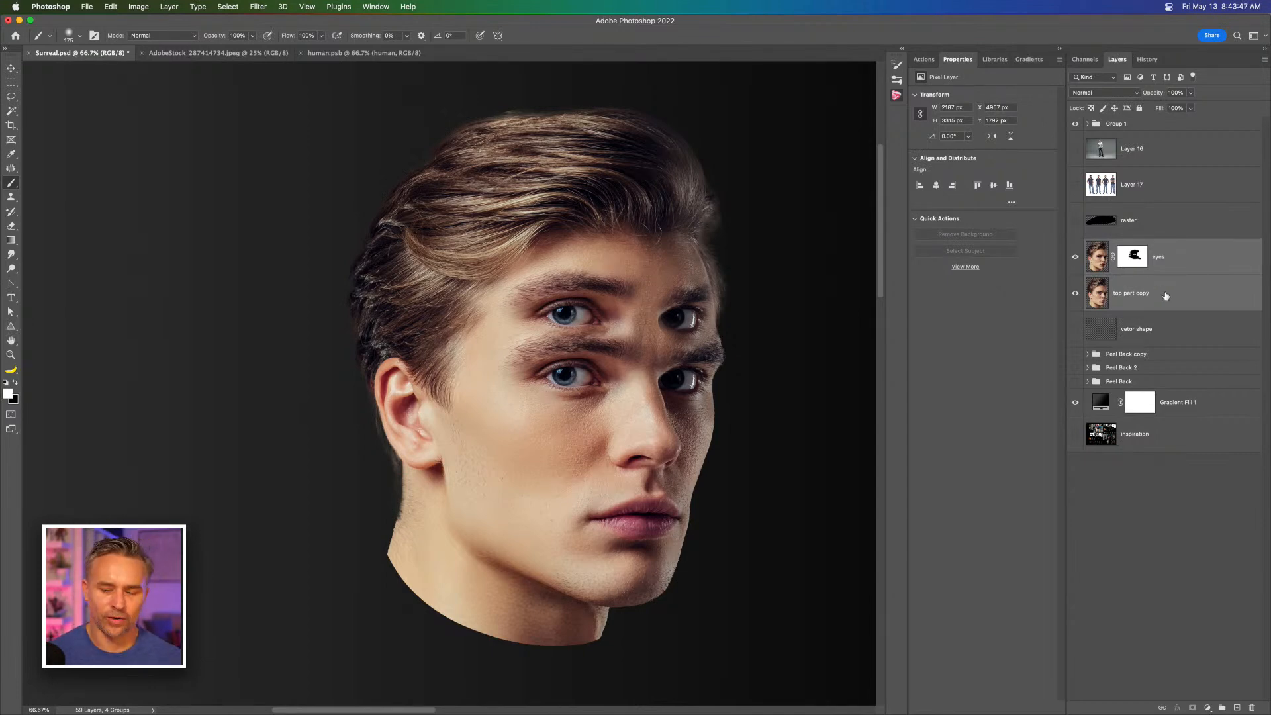
left_click(1160, 262)
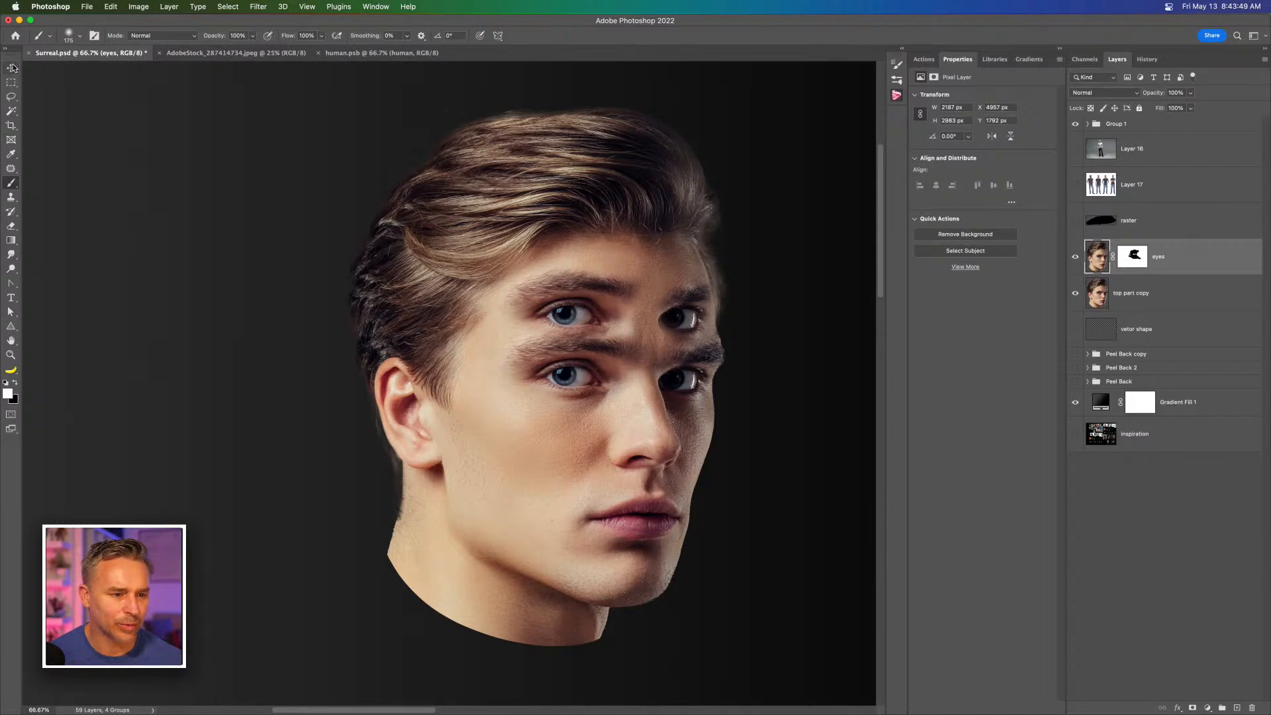
key("v")
left_click_drag(592, 311, 594, 309)
Step: Group the eyes and top part copy layers as Double Eyes and check the group by toggling its visibility
left_click(1149, 296, "shift")
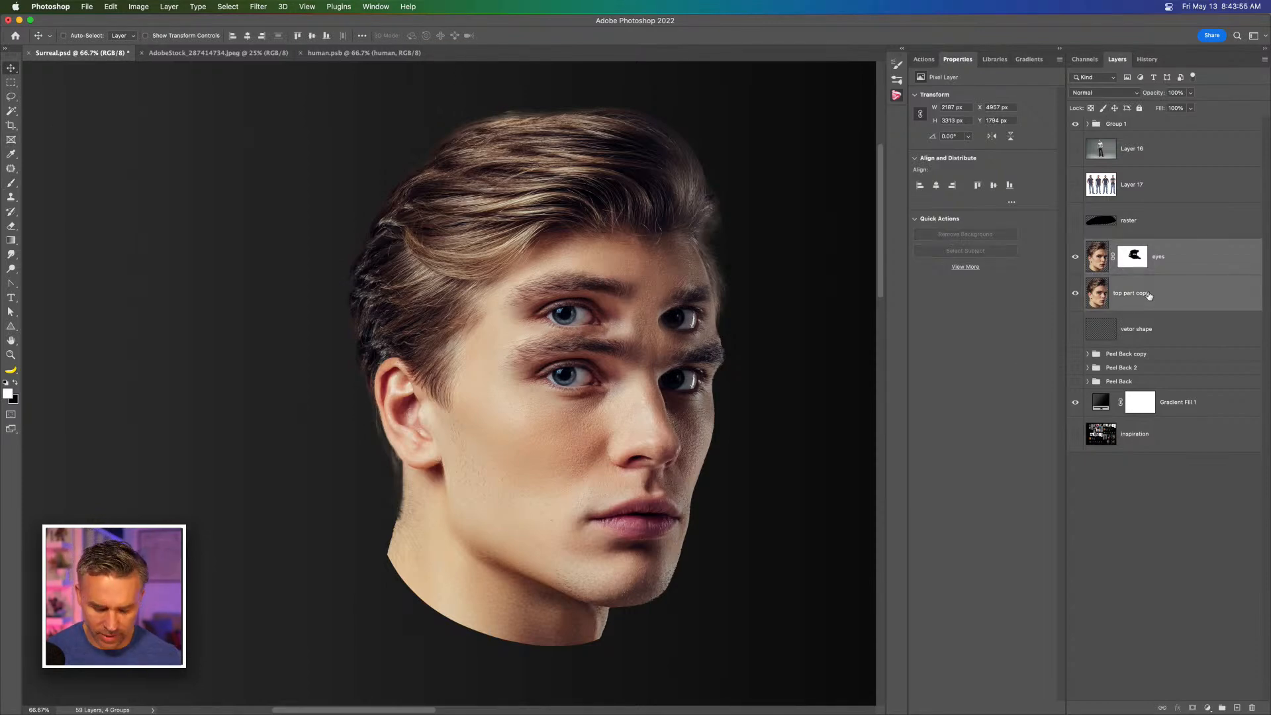
key("super+g")
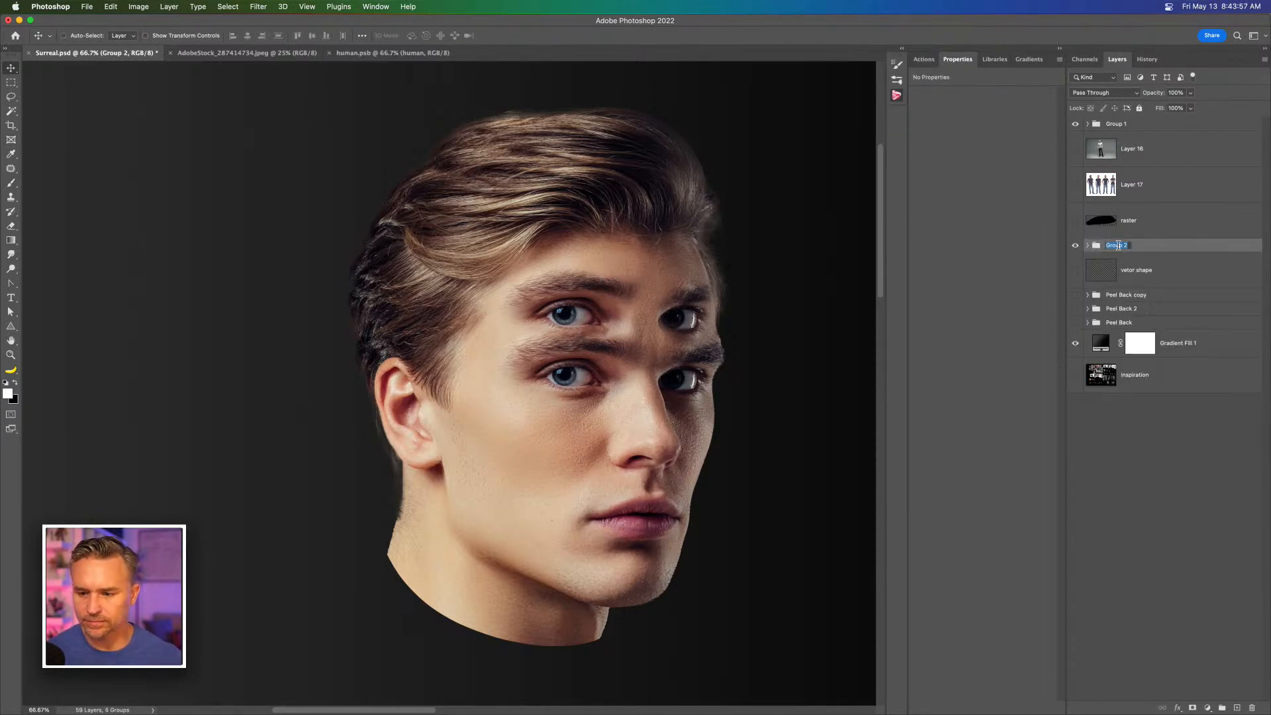
type("D")
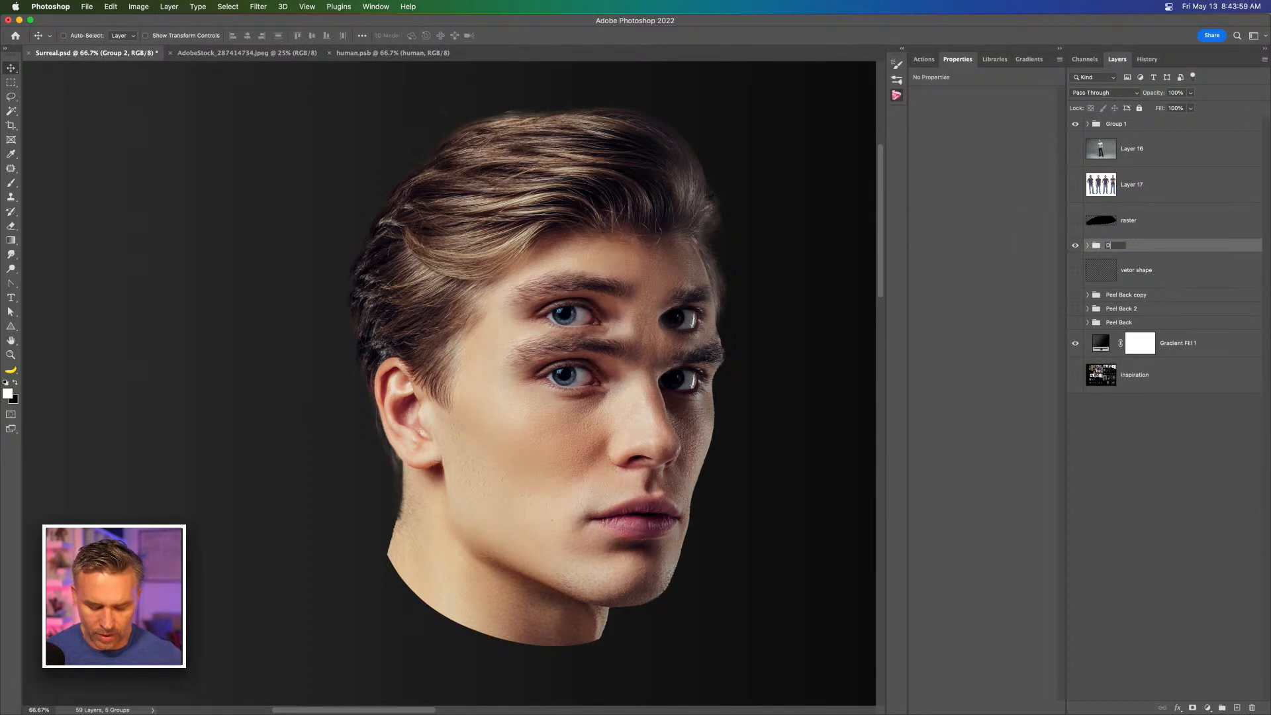
type("ouble Eyes")
key("Return")
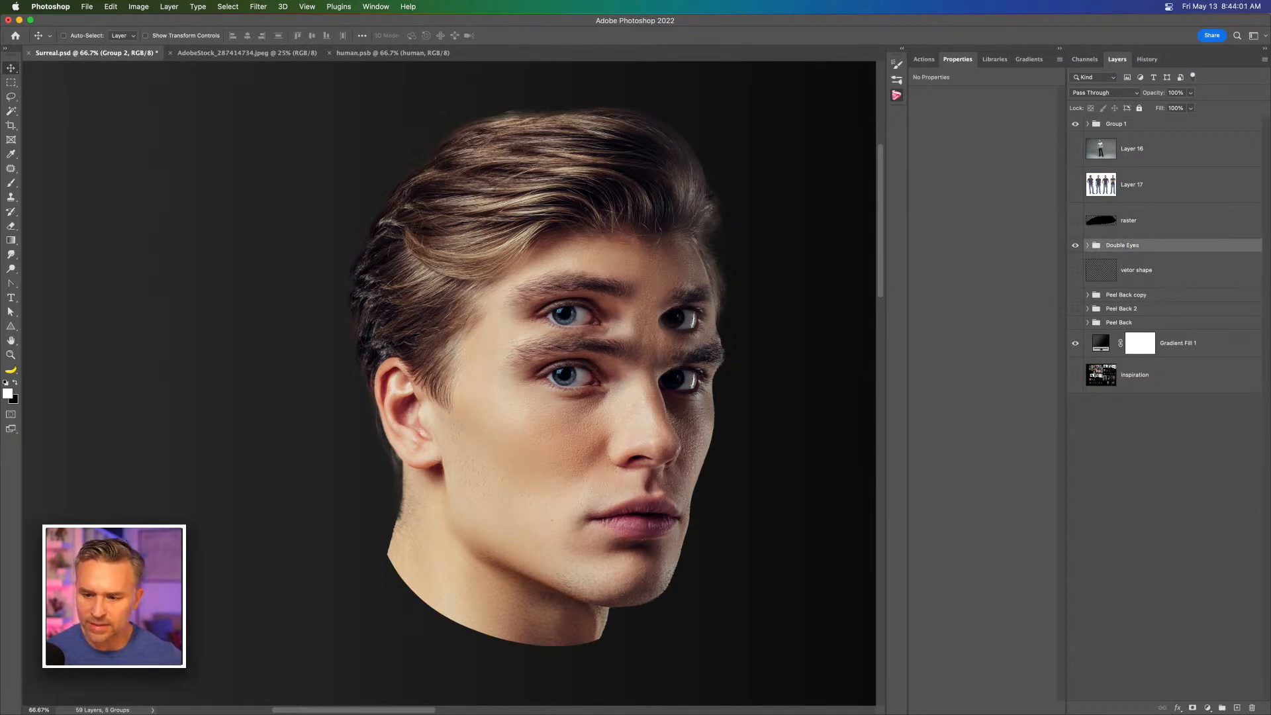
left_click(1074, 245)
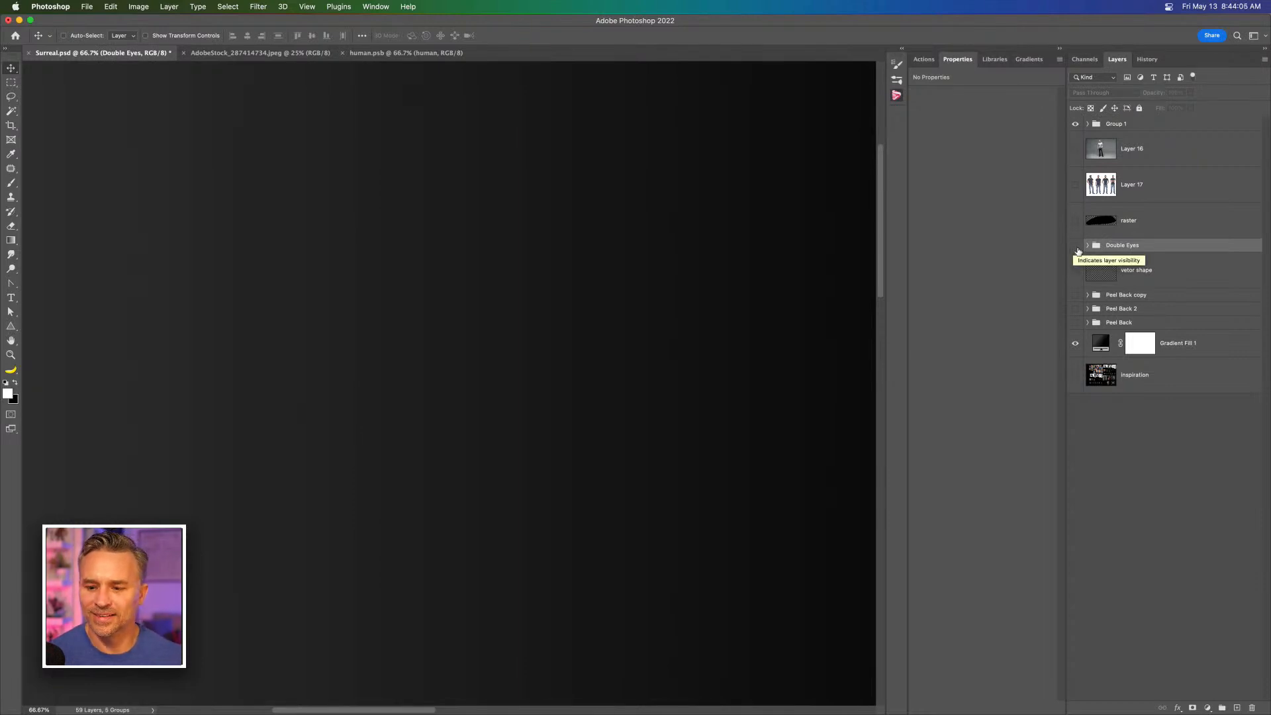
left_click(1076, 247)
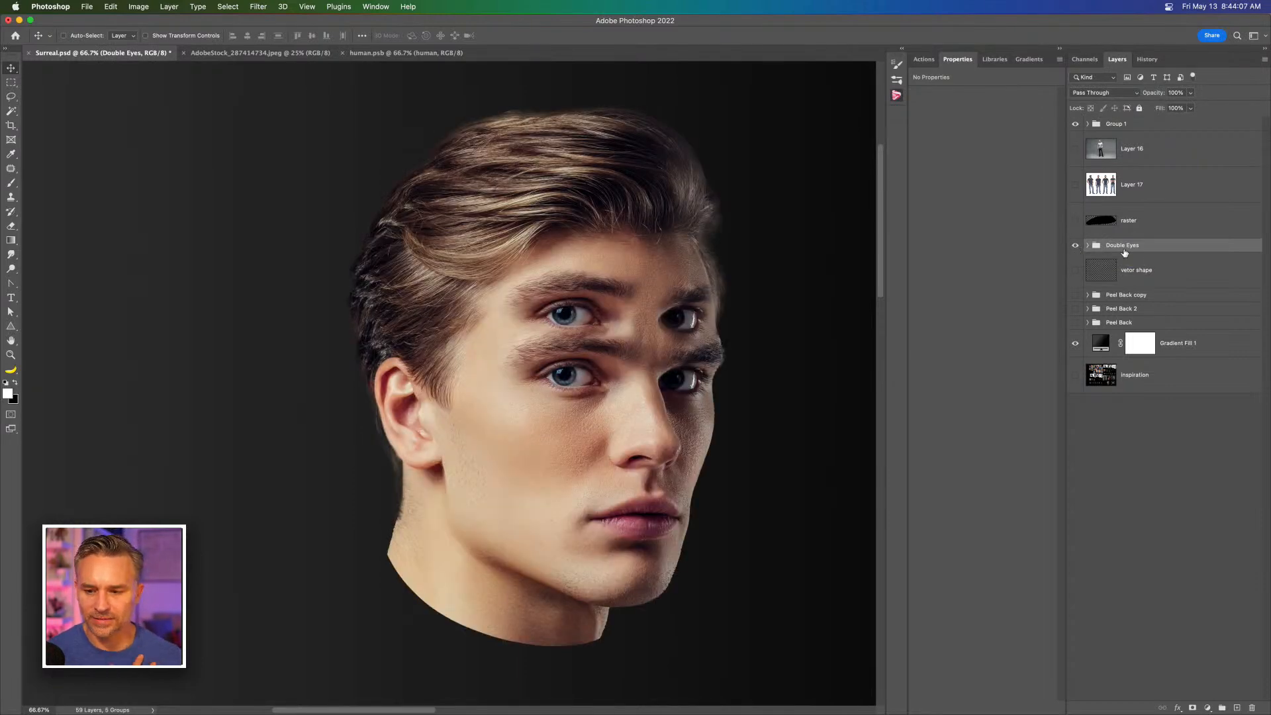
Step: Duplicate the Double Eyes group, hide the original group and expand the copy
key("super+j")
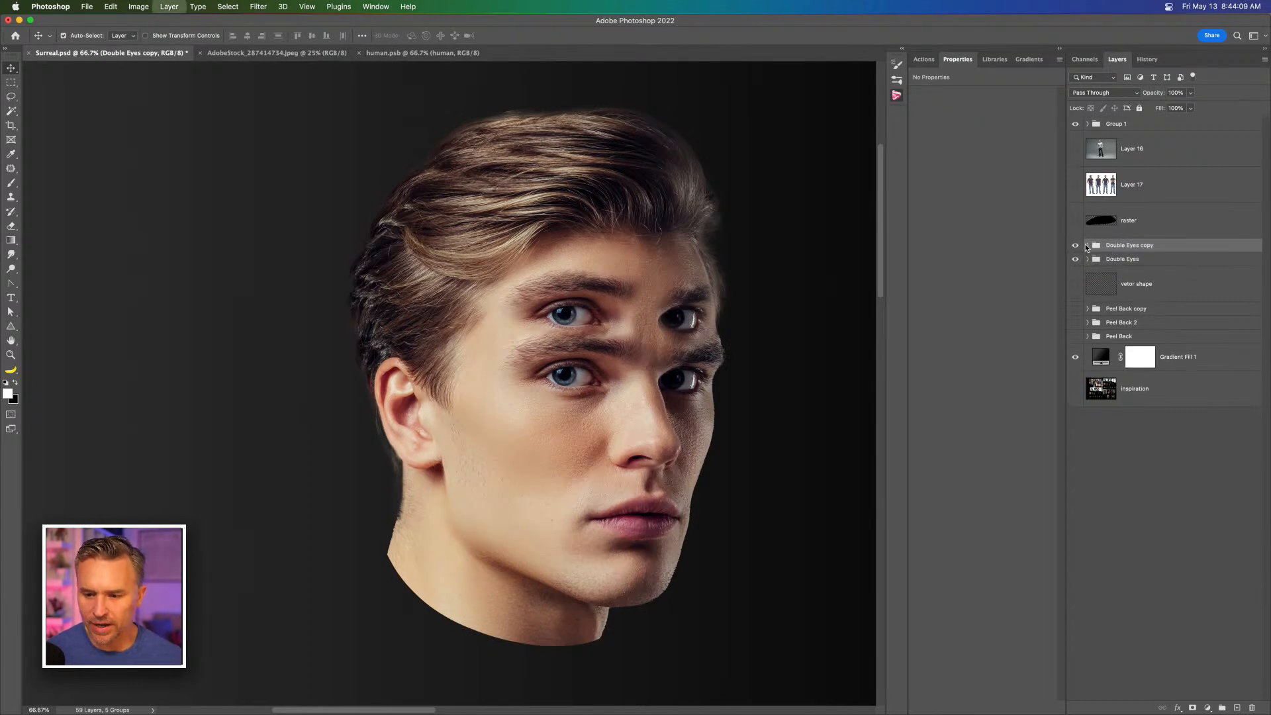
left_click(1088, 246)
left_click(1088, 247)
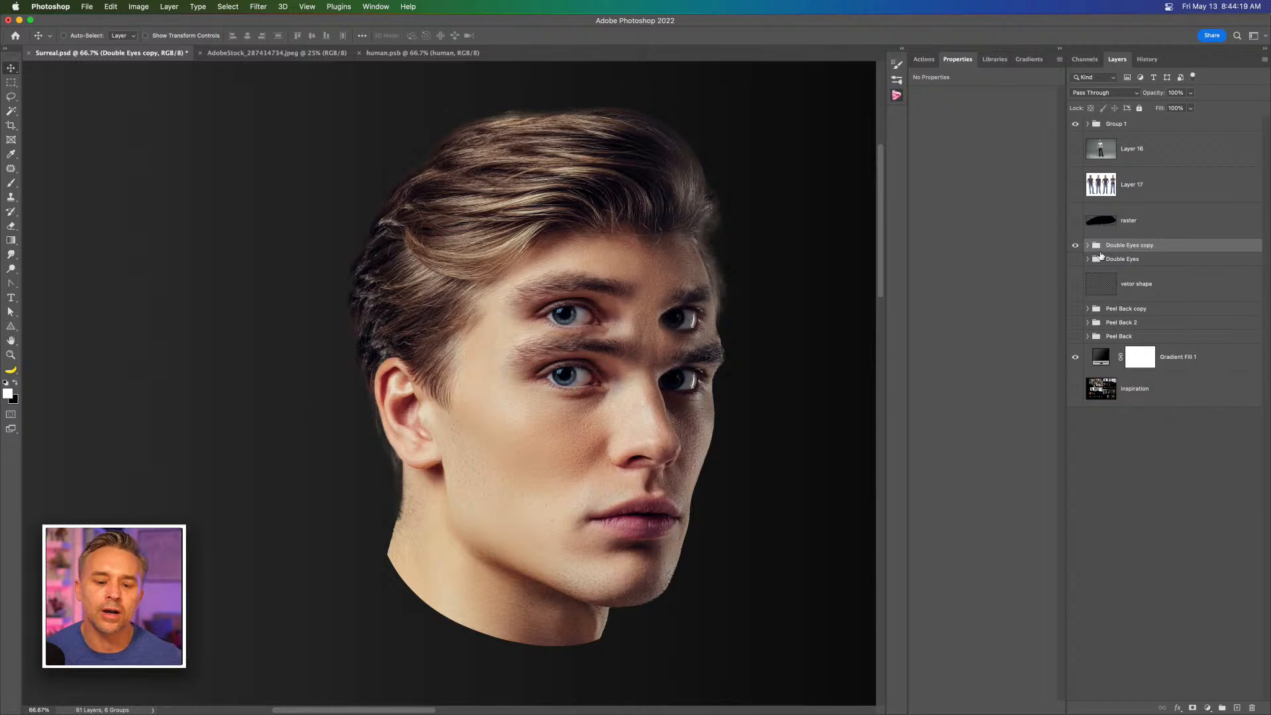
left_click(1088, 246)
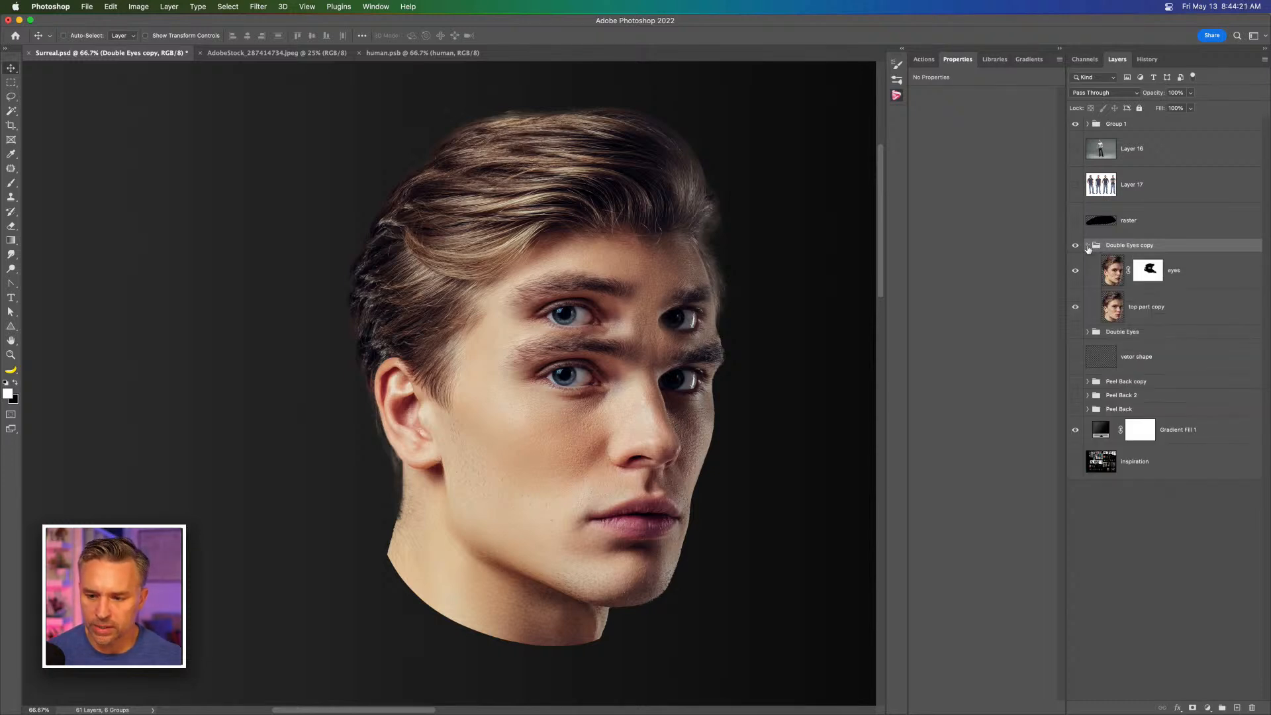
Step: Delete the eyes layer from the Double Eyes copy group and duplicate its top part copy layer
left_click(1206, 280)
key("Delete")
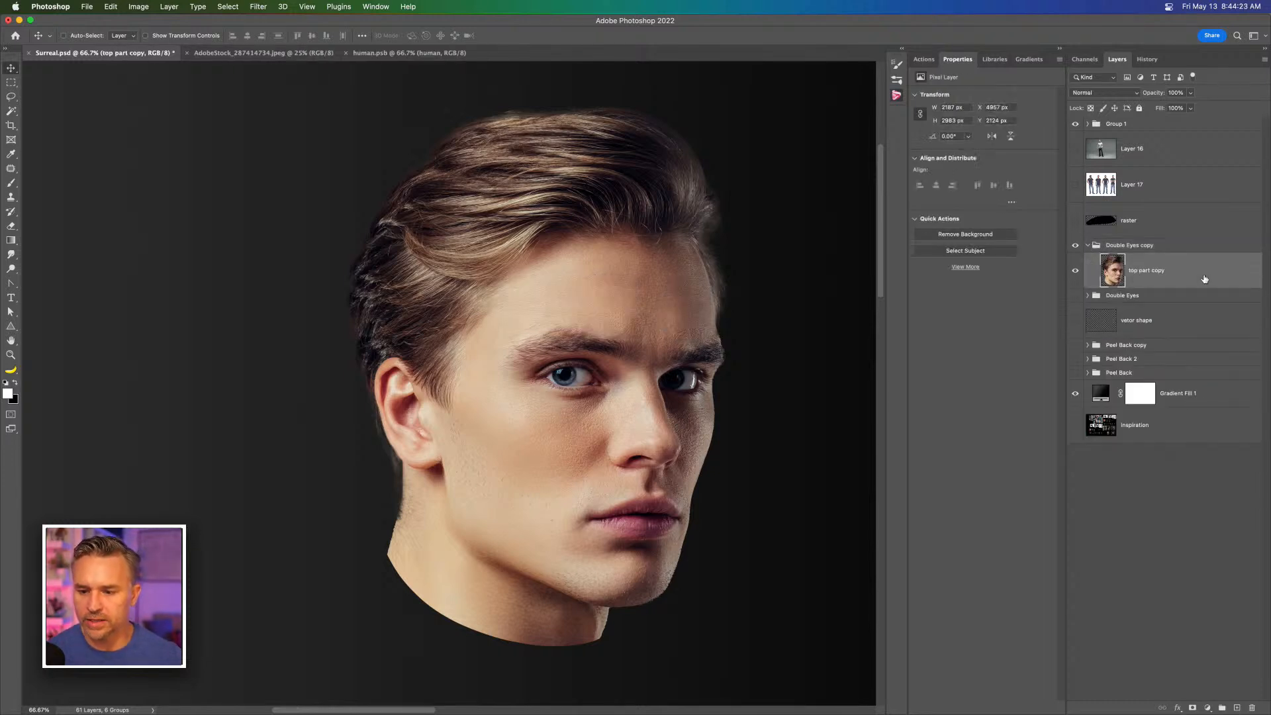
key("super+j")
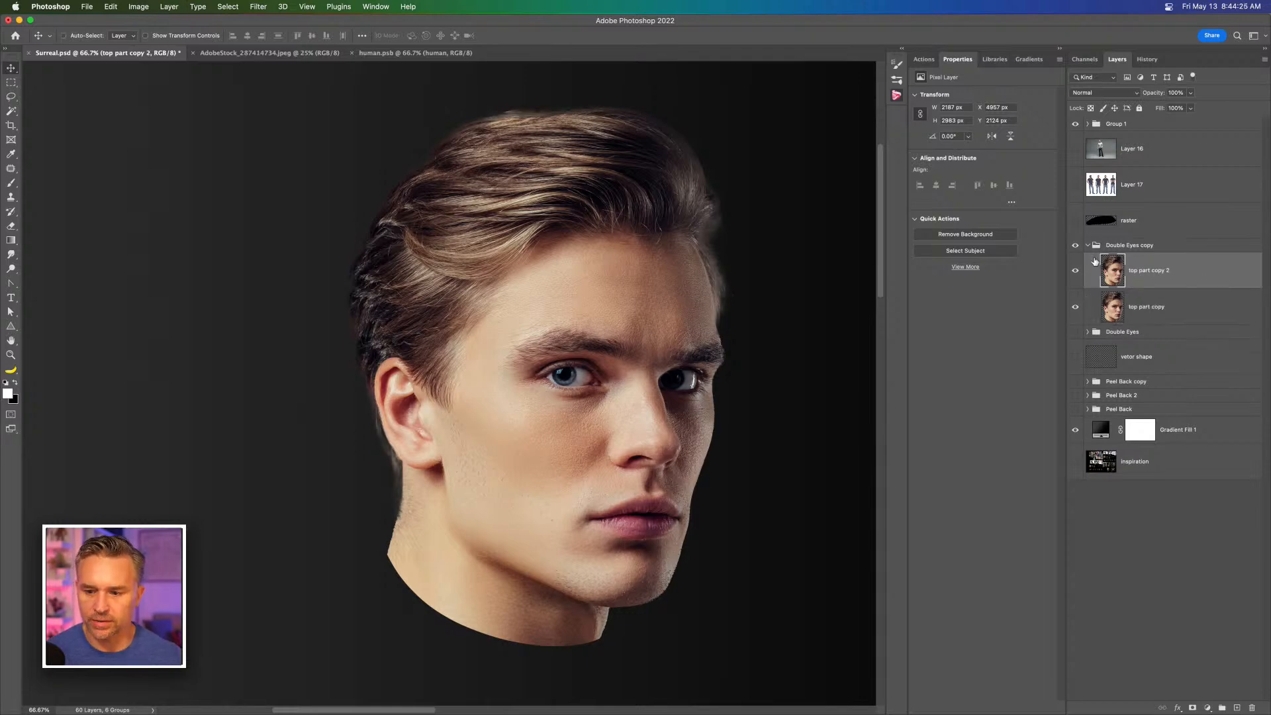
Step: Convert top part copy 2 to a smart object and lasso around the ear-side eye with its eyebrow
key("super+equal")
key("super+equal")
scroll(190, 361, "right", 5)
scroll(242, 388, "up", 1)
key("l")
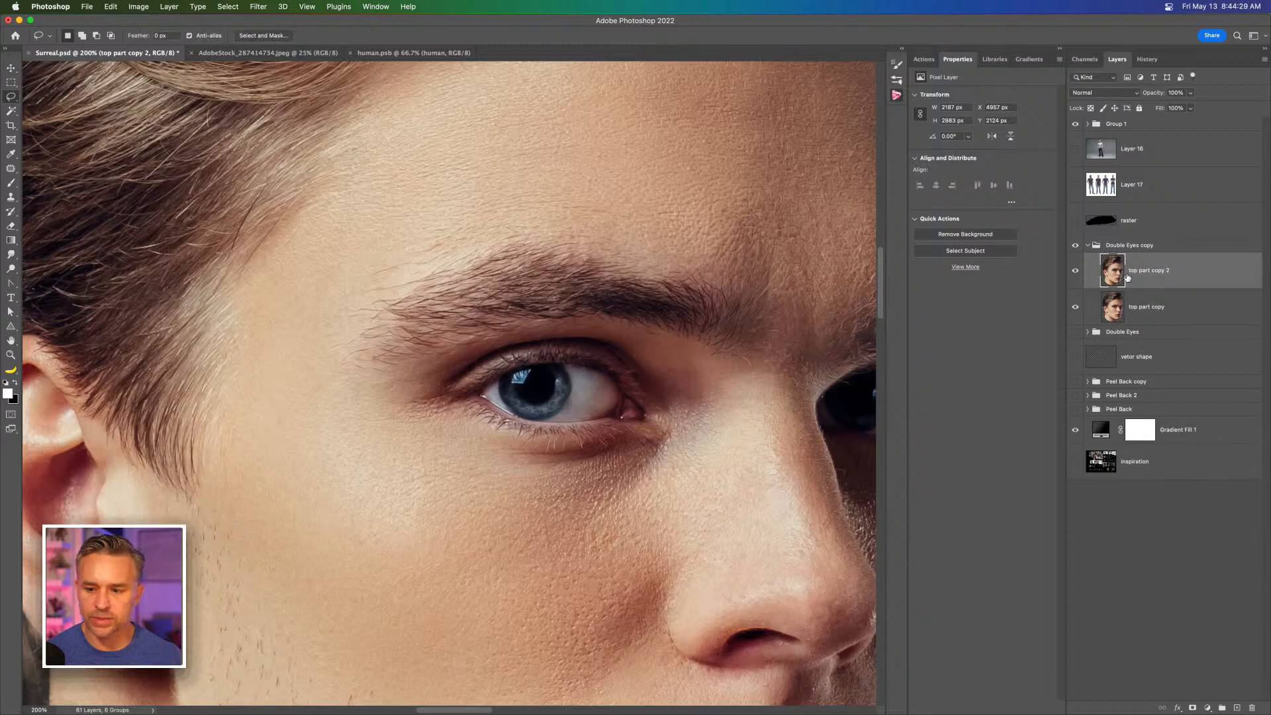
key("super+j")
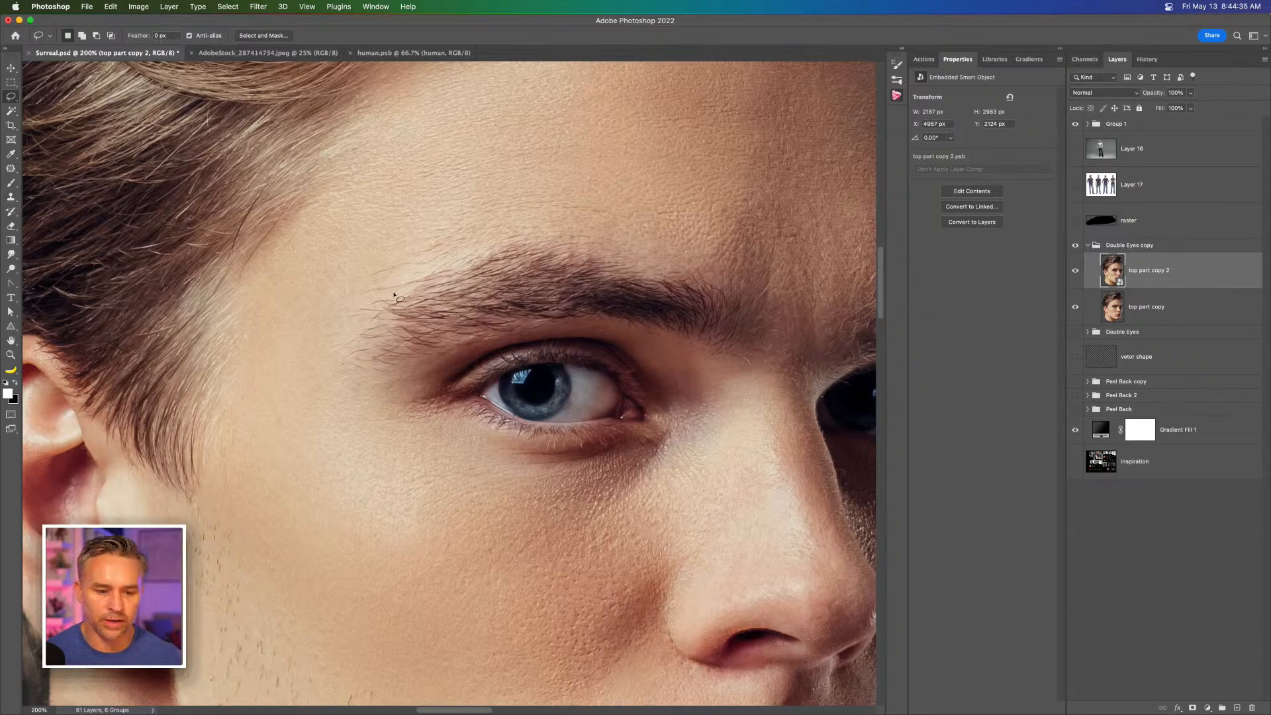
mouse_move(333, 308)
left_mouse_down()
mouse_move(558, 218)
mouse_move(760, 265)
mouse_move(785, 324)
mouse_move(667, 490)
mouse_move(544, 502)
mouse_move(311, 359)
mouse_move(328, 314)
left_mouse_up()
key("super+minus")
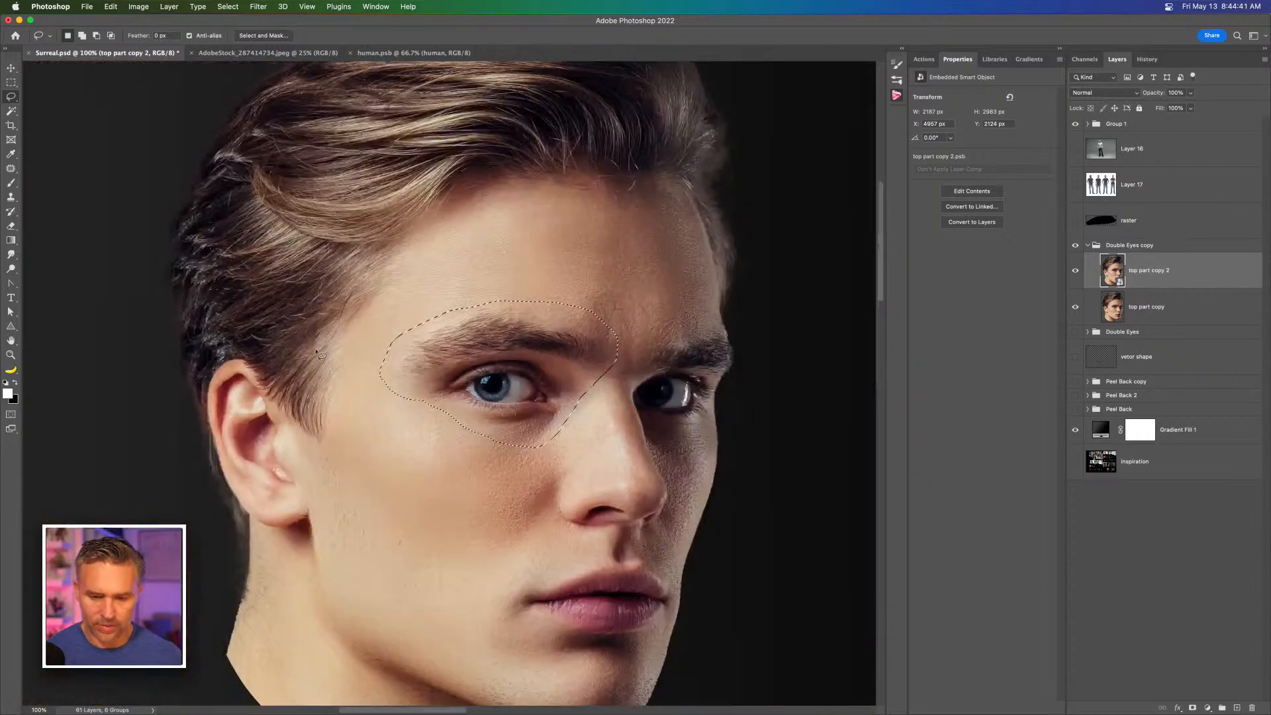
Step: Rasterize the top part copy 2 layer, keeping the selection around the eye
right_click(1213, 270)
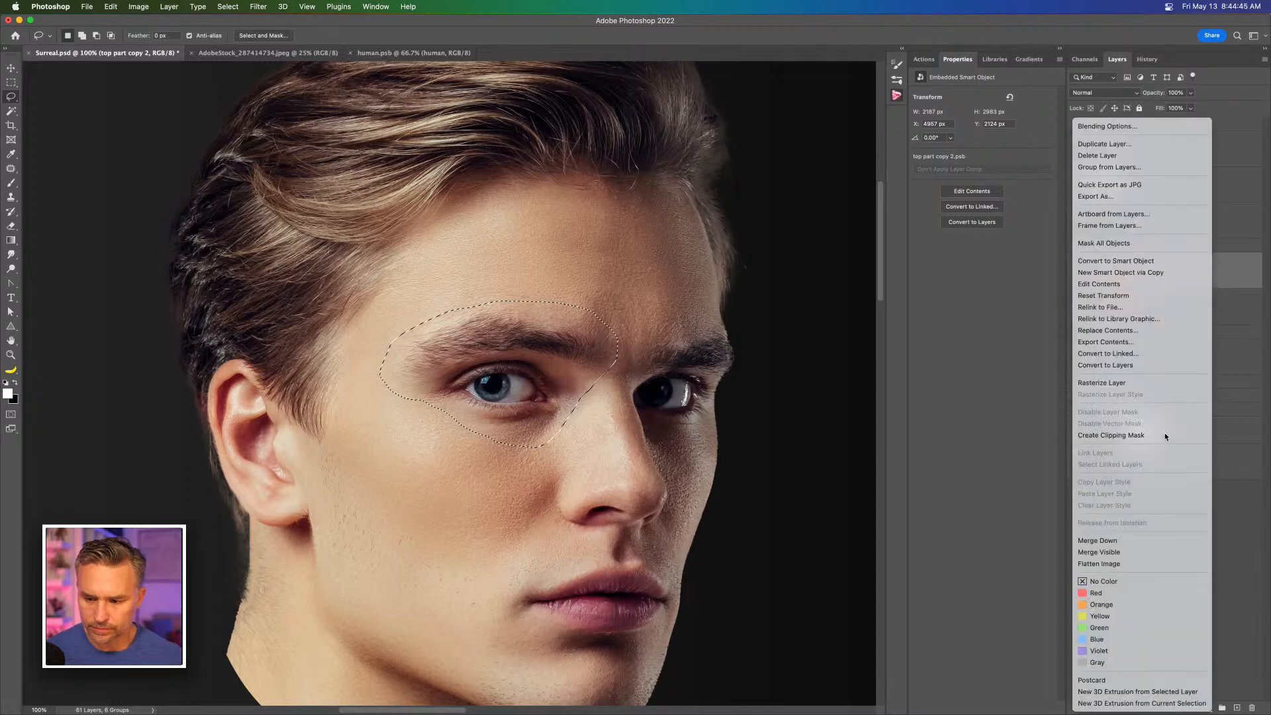
left_click(1164, 384)
key("ctrl+j")
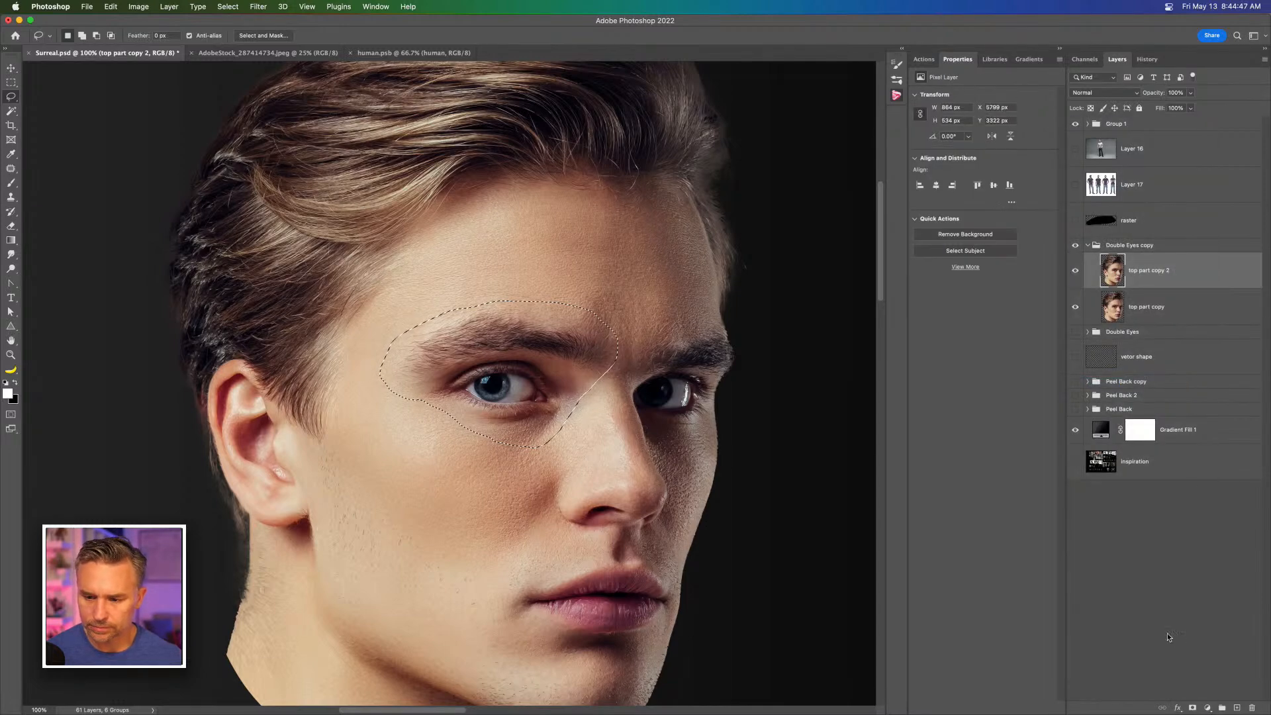
Step: Try to replace the selected eye and eyebrow on top part copy 2 with a Content-Aware fill using Color Adaptation
key("shift+BackSpace")
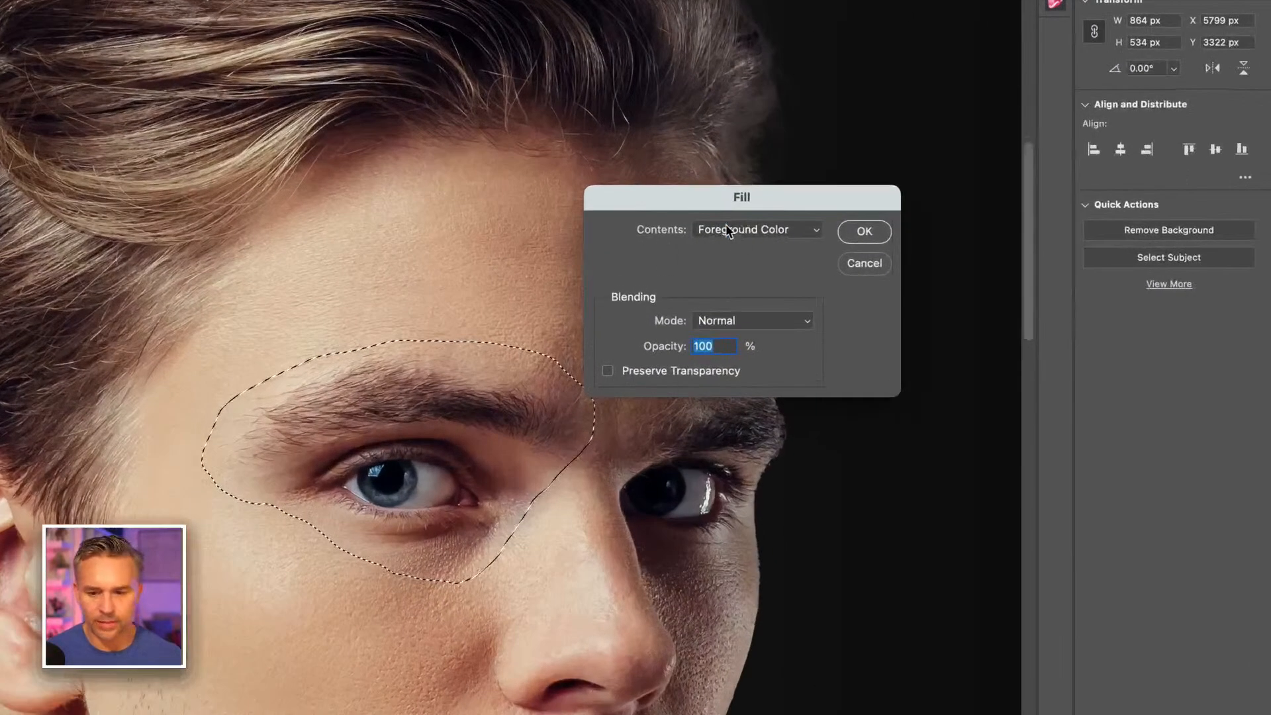
left_click(672, 228)
left_click(742, 296)
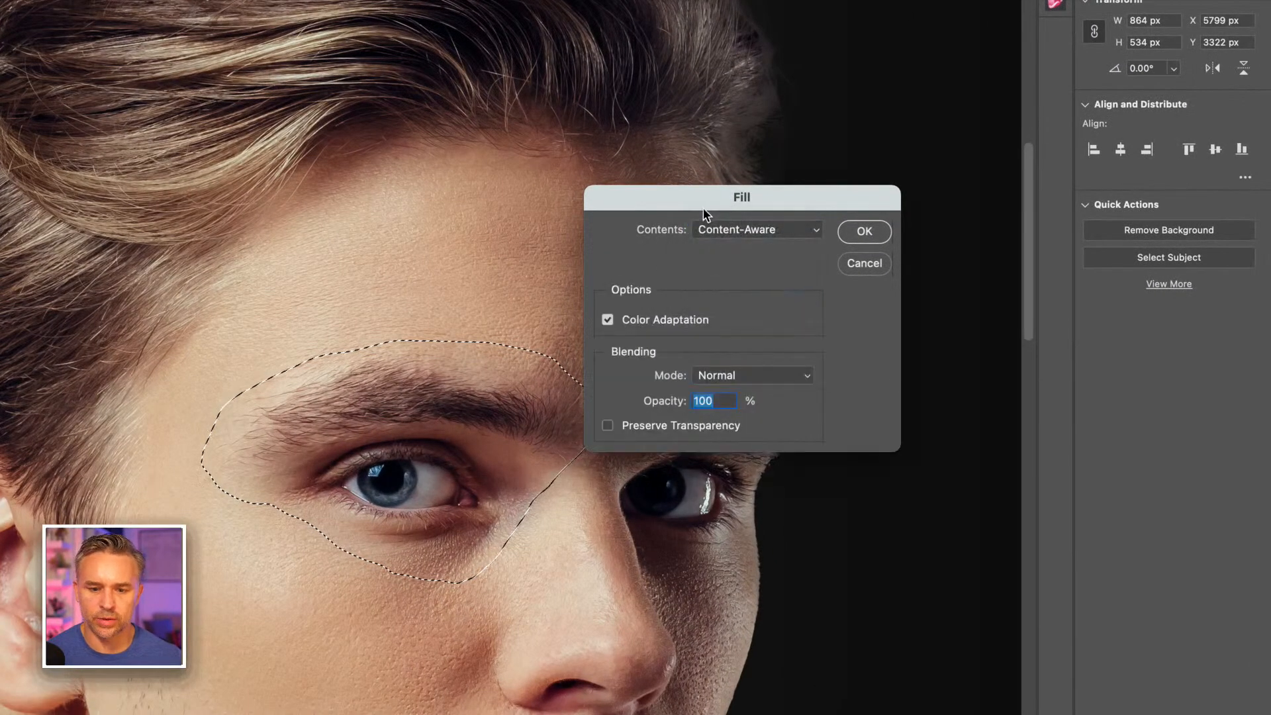
left_click_drag(703, 208, 821, 218)
left_click(980, 243)
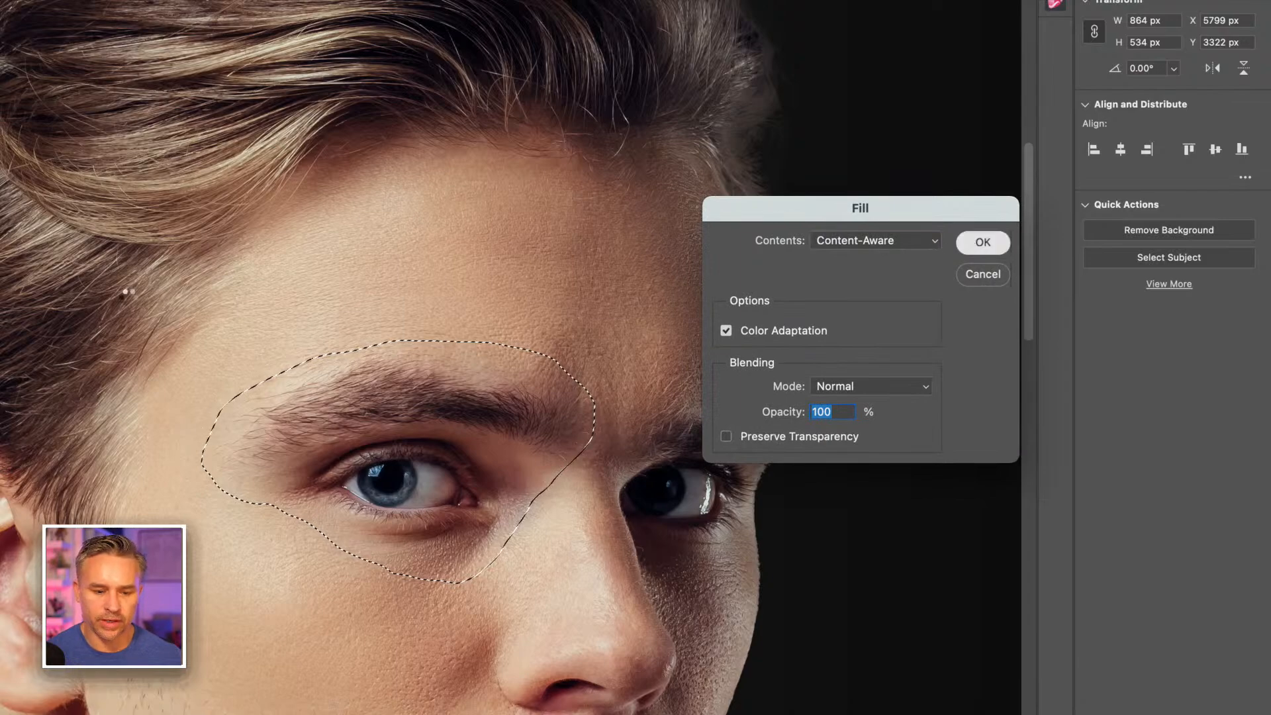
Step: Copy the selected eye and eyebrow to a new hidden layer, Content-Aware fill the selection on top part copy 2, and deselect
left_click(601, 270)
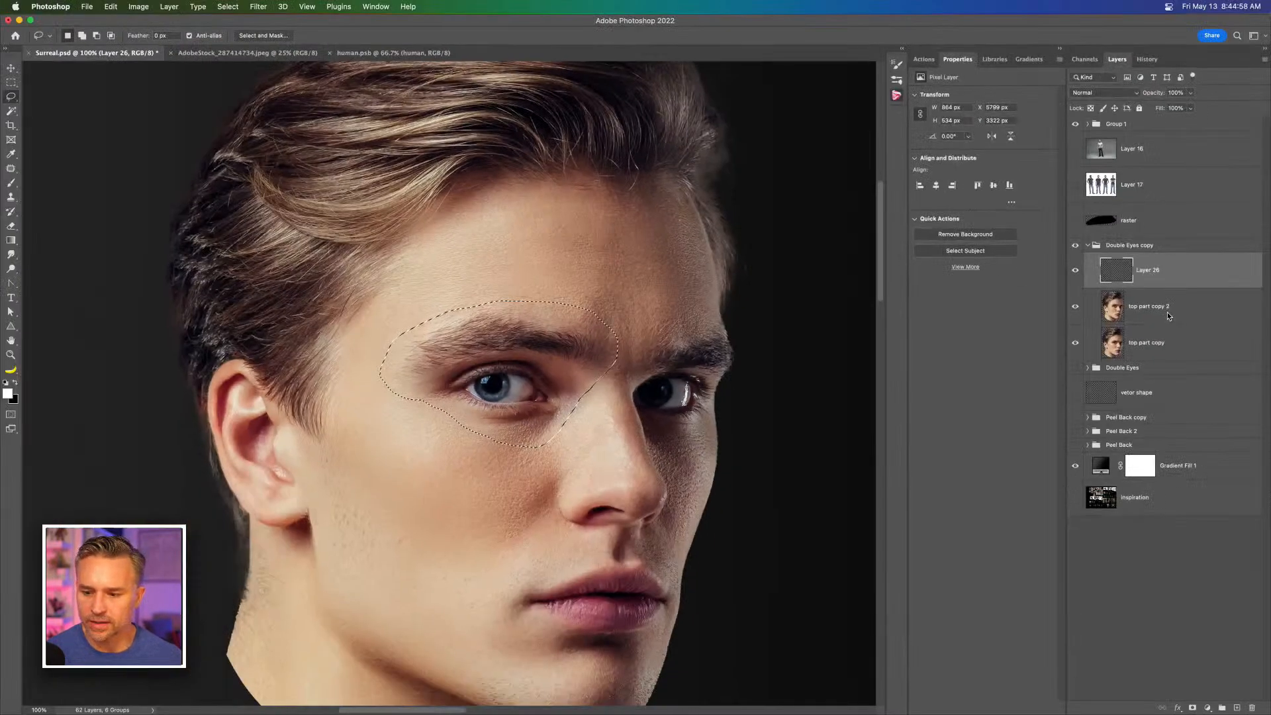
left_click(1167, 312)
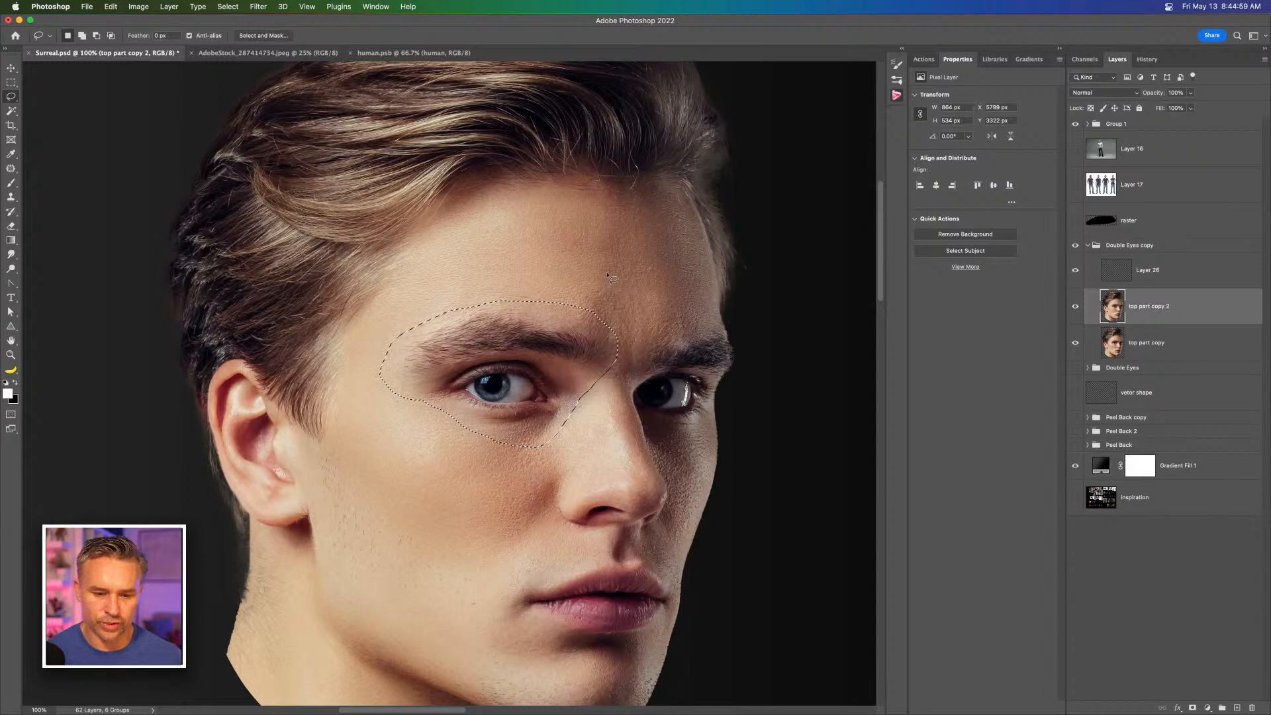
key("super+plus")
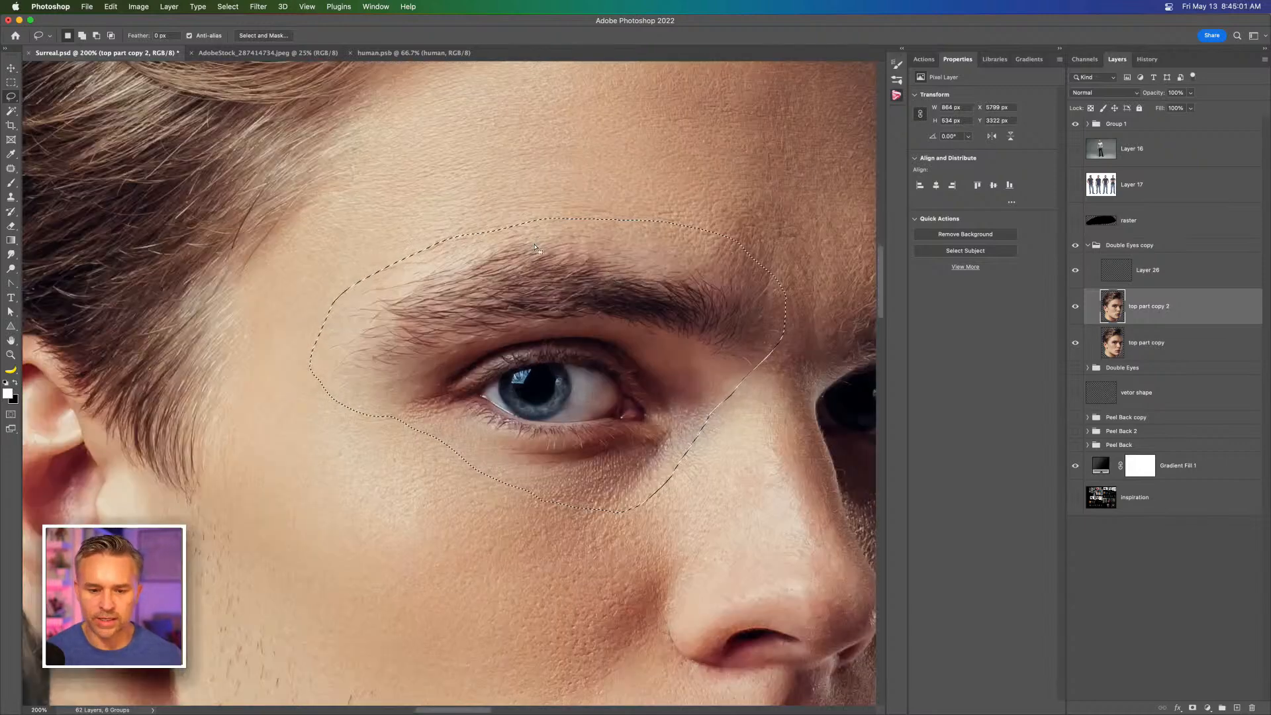
key("shift+BackSpace")
left_click_drag(755, 222, 799, 254)
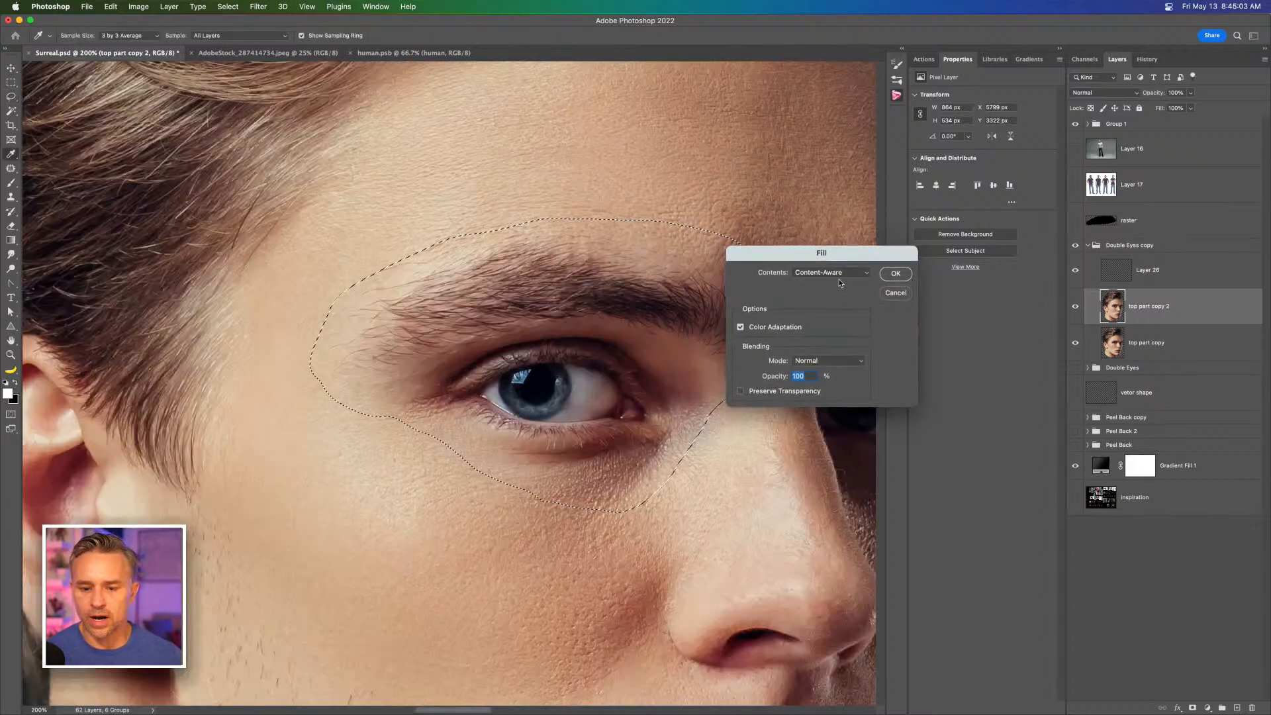
left_click(889, 274)
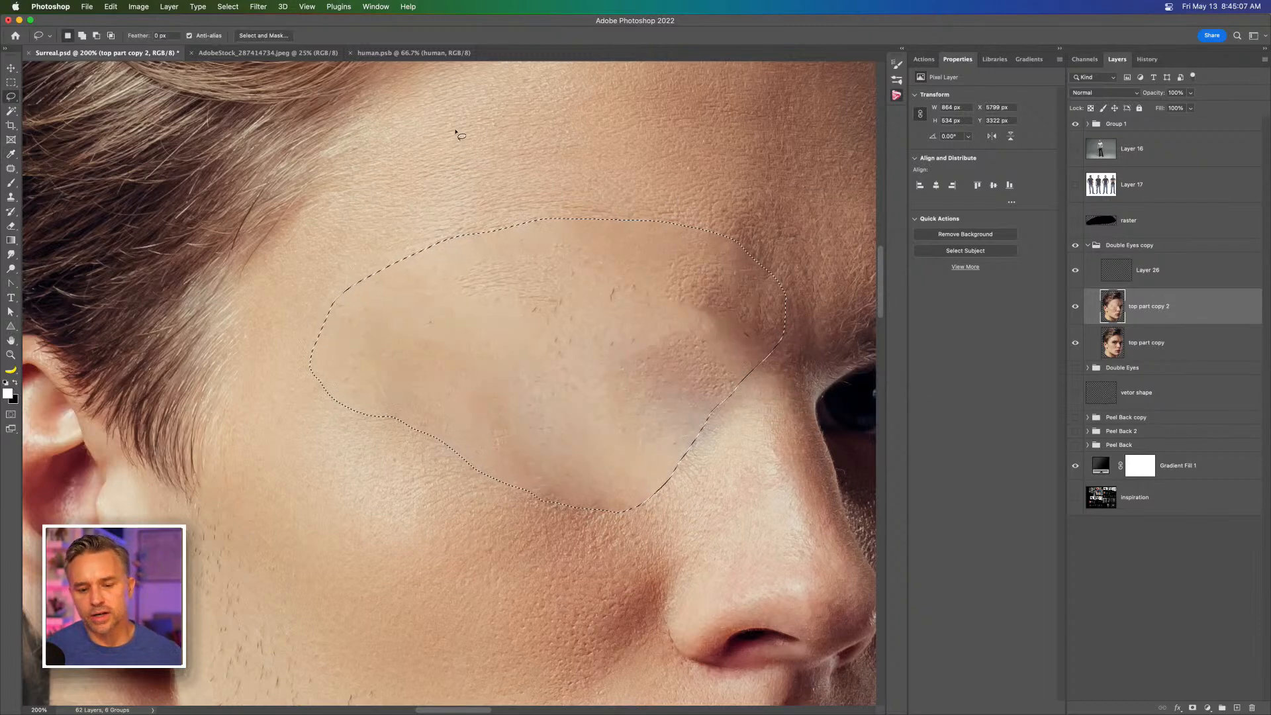
key("ctrl+d")
key("ctrl+minus")
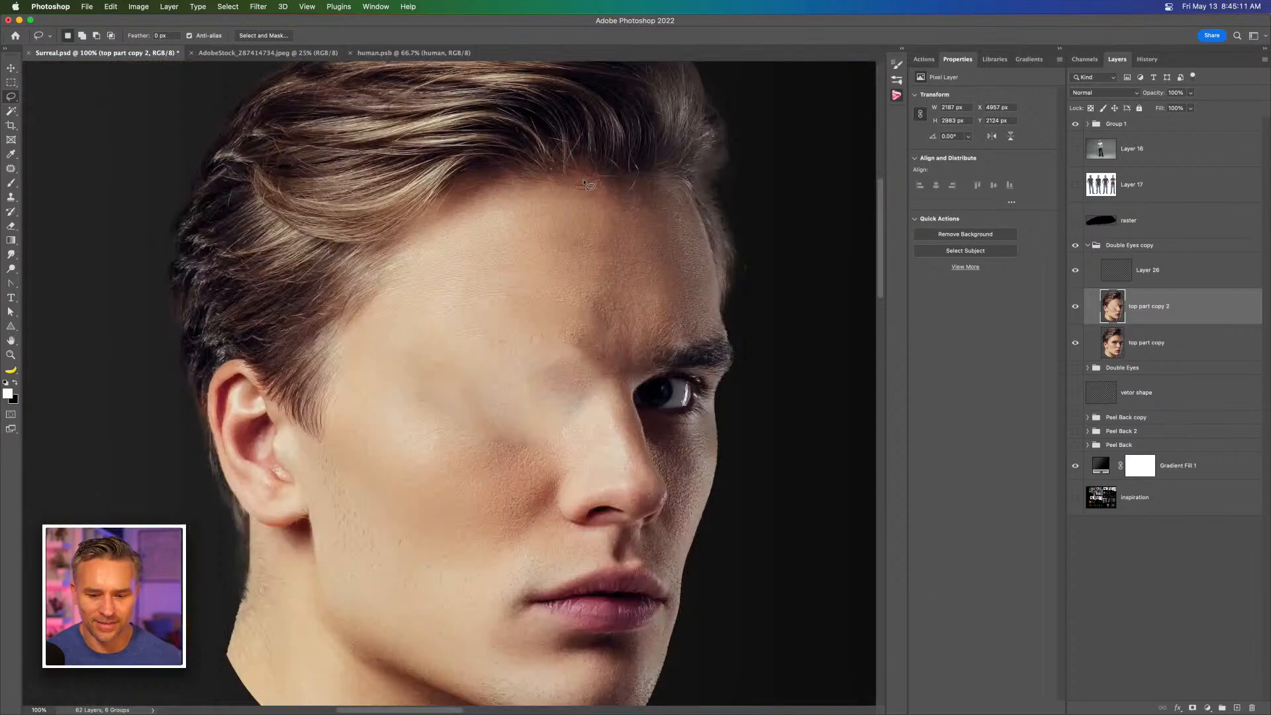
Step: Lasso around the remaining eye and the skin below it on top part copy 2, leaving out the eyebrow
key("ctrl+plus")
left_click_drag(480, 140, 434, 136)
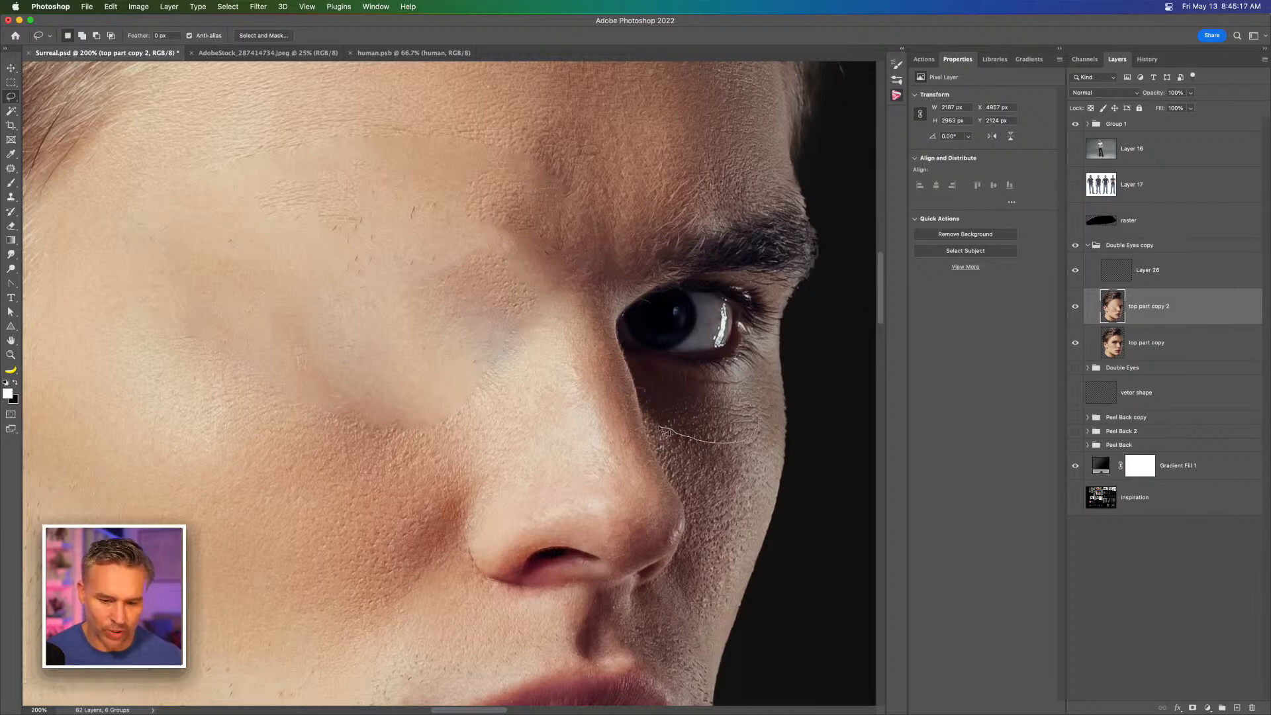
mouse_move(627, 383)
left_mouse_down()
mouse_move(624, 346)
mouse_move(642, 315)
left_mouse_up()
left_click_drag(707, 274, 770, 284)
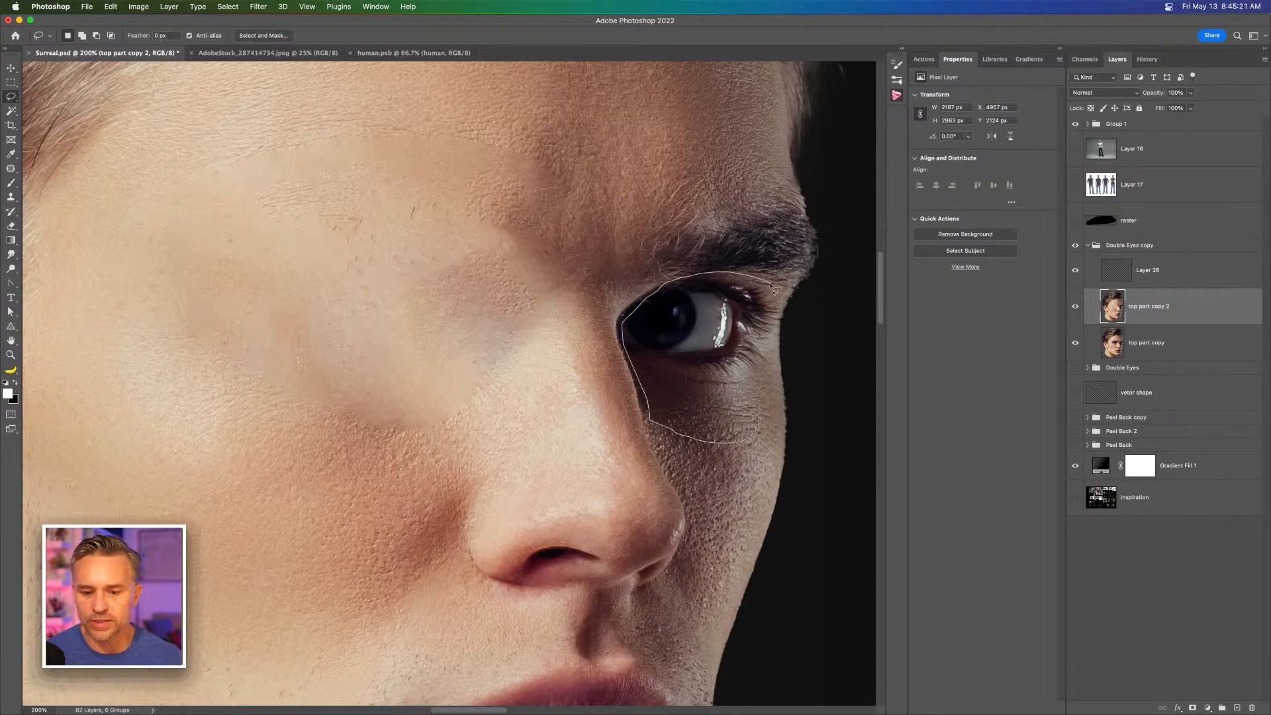
left_click_drag(749, 427, 750, 430)
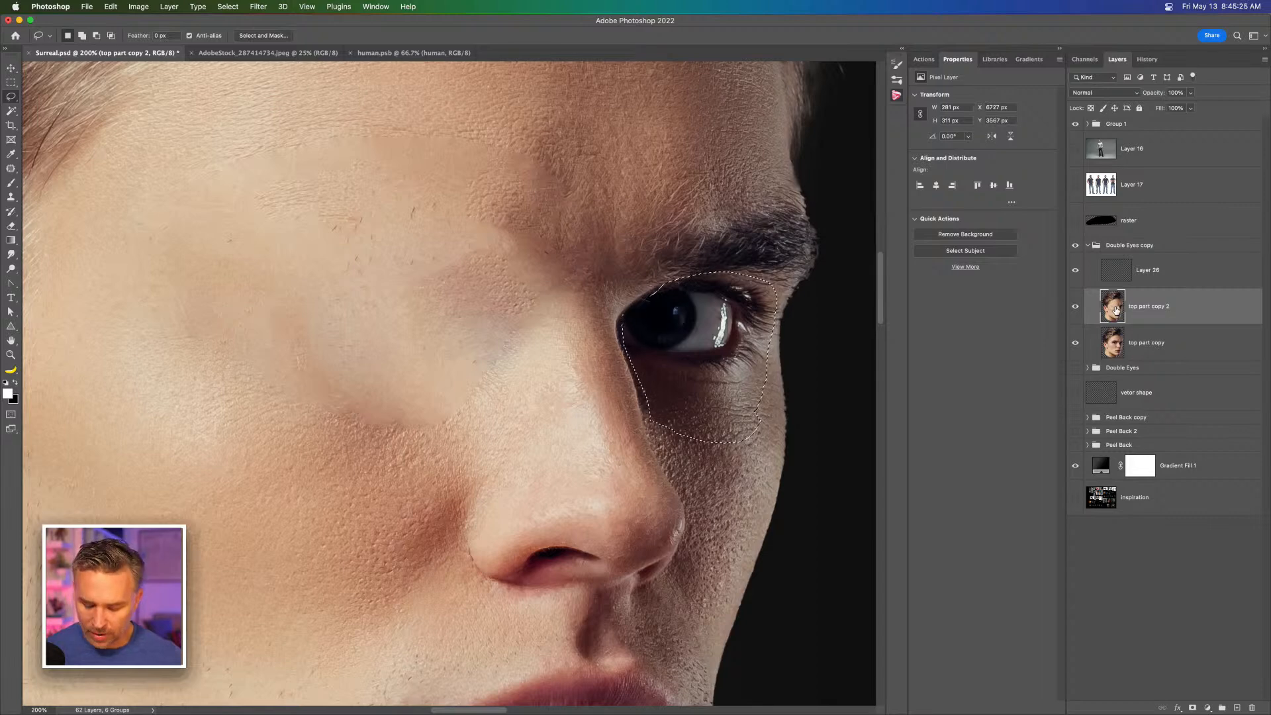
Step: Replace the selected eye on top part copy 2 with a Content-Aware fill and deselect
key("shift+BackSpace")
key("Return")
key("ctrl+d")
key("ctrl+minus")
key("ctrl+minus")
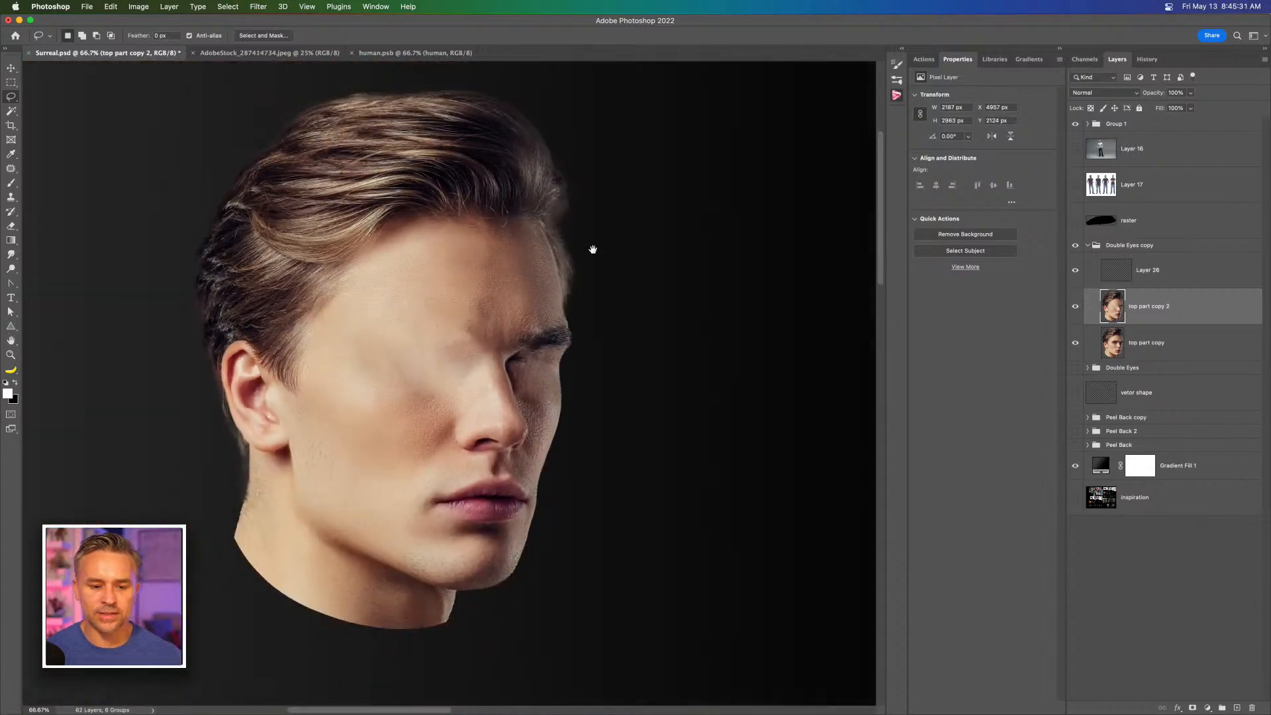
Step: Convert top part copy 2 to a smart object and hide the top part copy layer beneath it
left_click_drag(596, 249, 678, 245)
key("ctrl+plus")
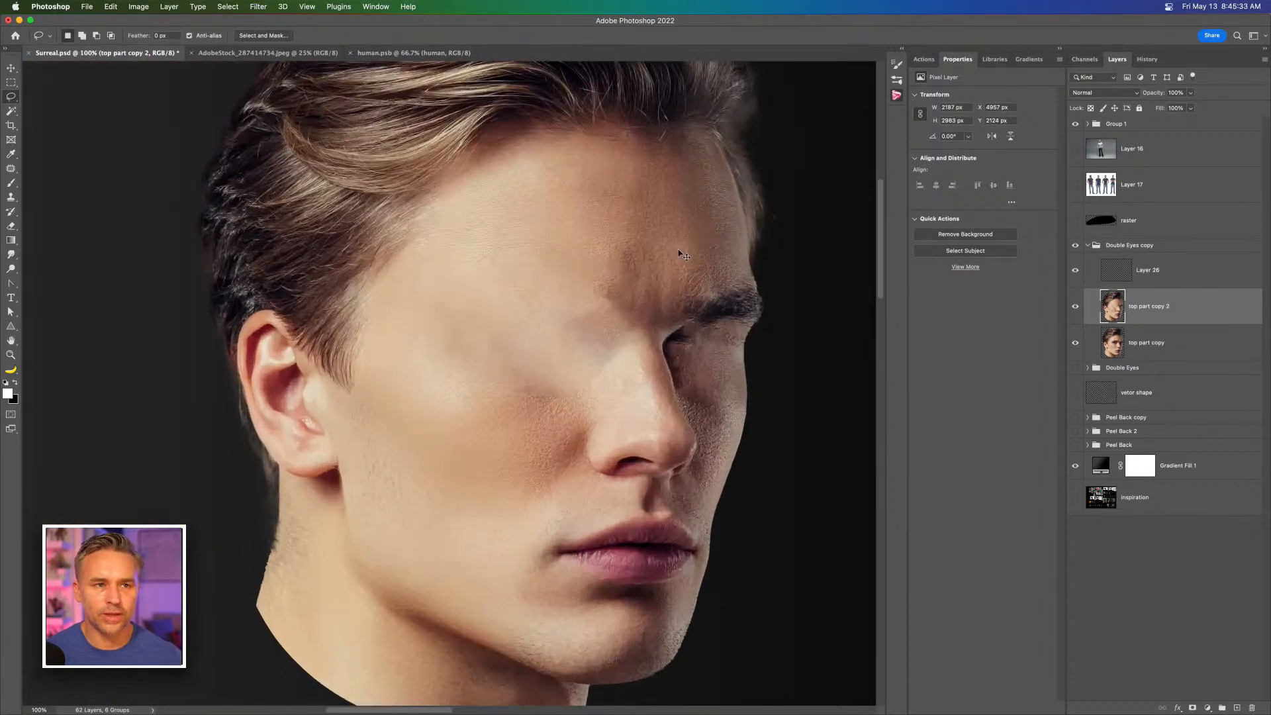
key("ctrl+shift+o")
left_click(1076, 345)
Step: In the Camera Raw Filter, heal the smudged skin below the ear-side eye area at size 8, sampling the cheek just beneath
left_click(263, 7)
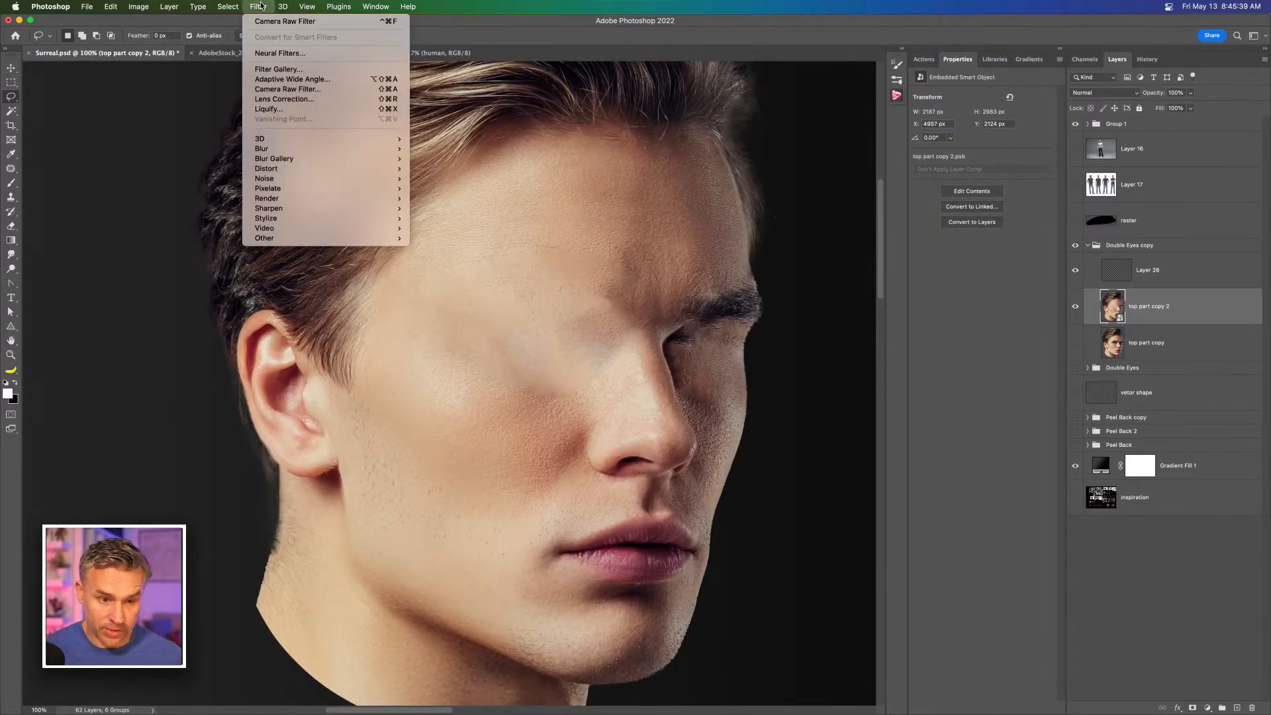
left_click(268, 90)
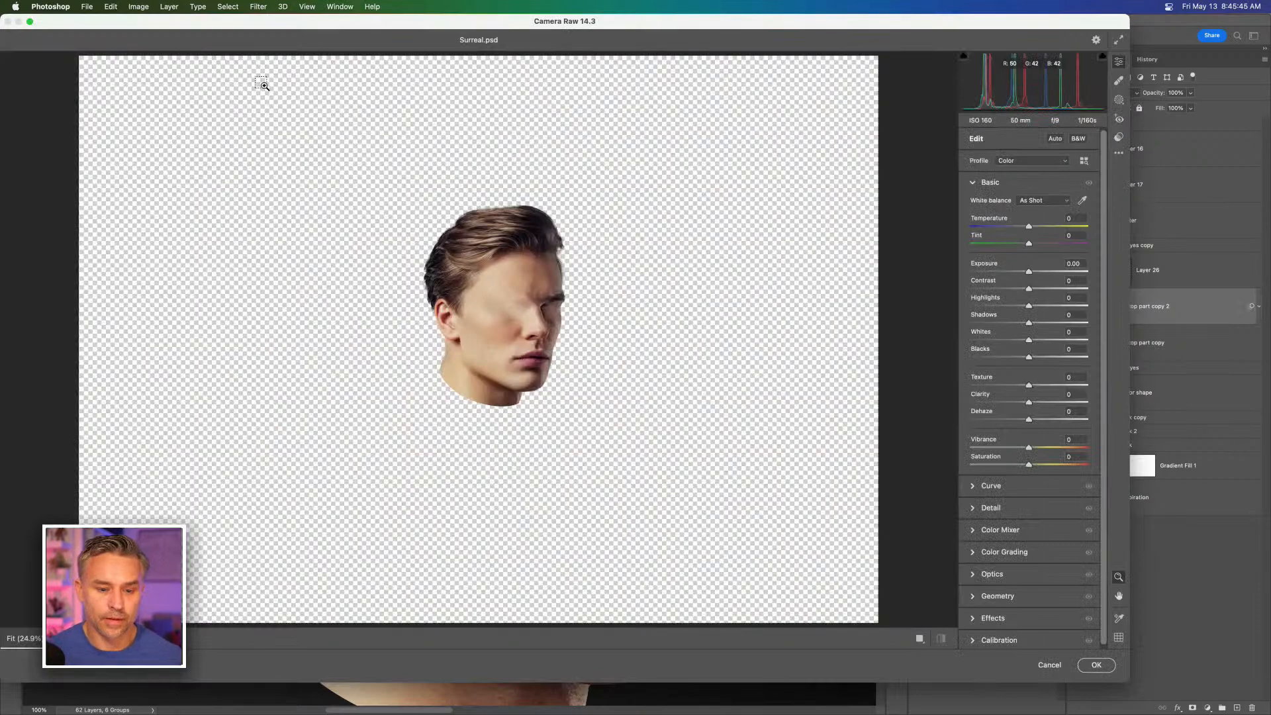
scroll(264, 86, "up", 8)
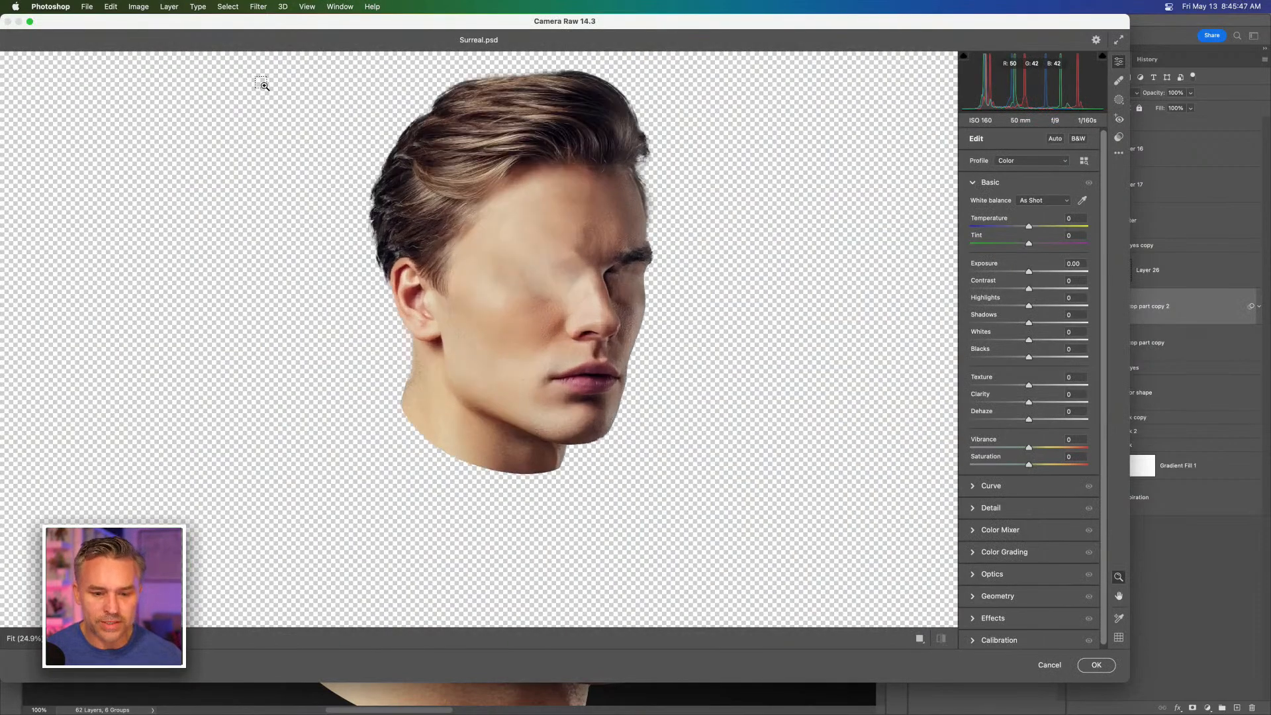
key("space")
left_click_drag(545, 225, 528, 327)
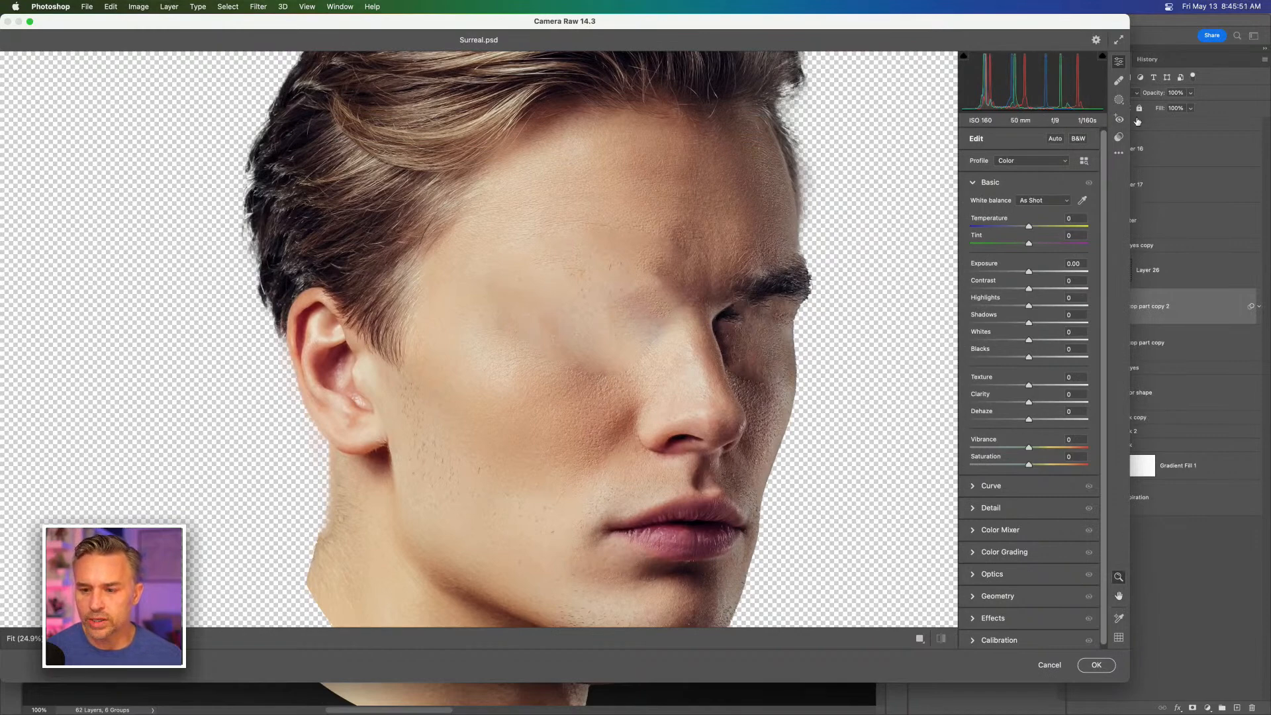
left_click(1118, 79)
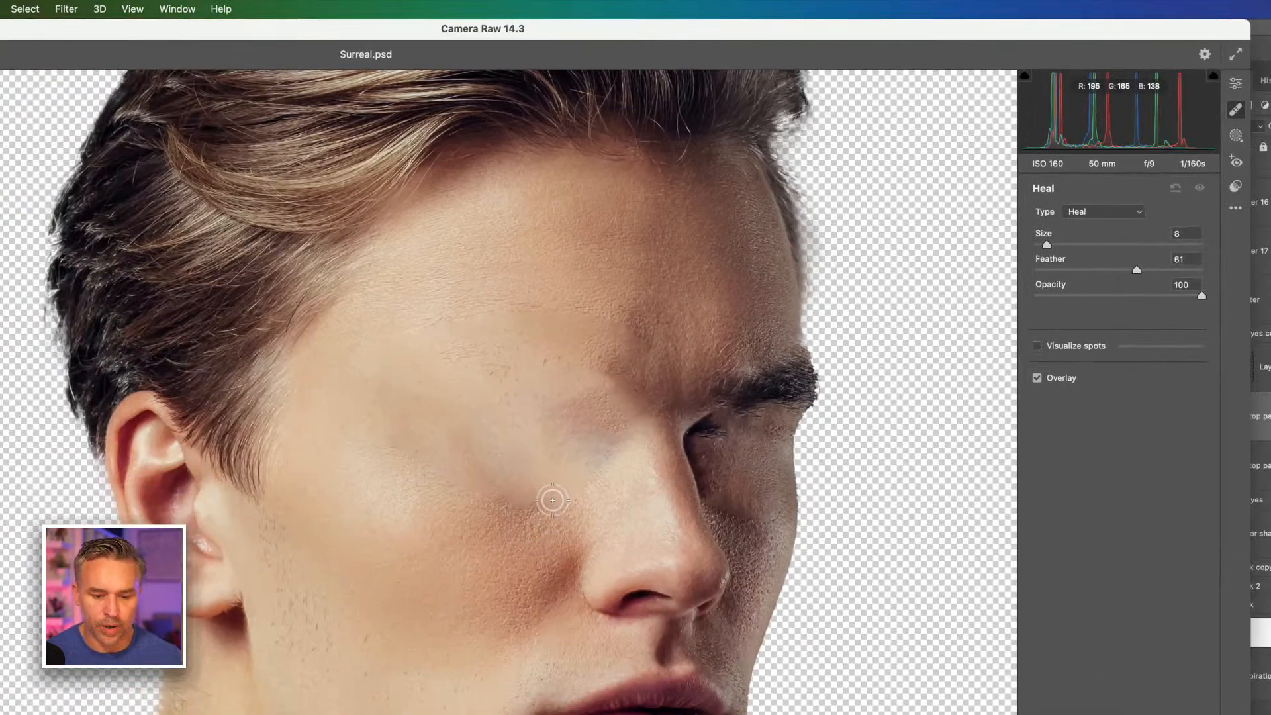
left_click_drag(547, 500, 486, 465)
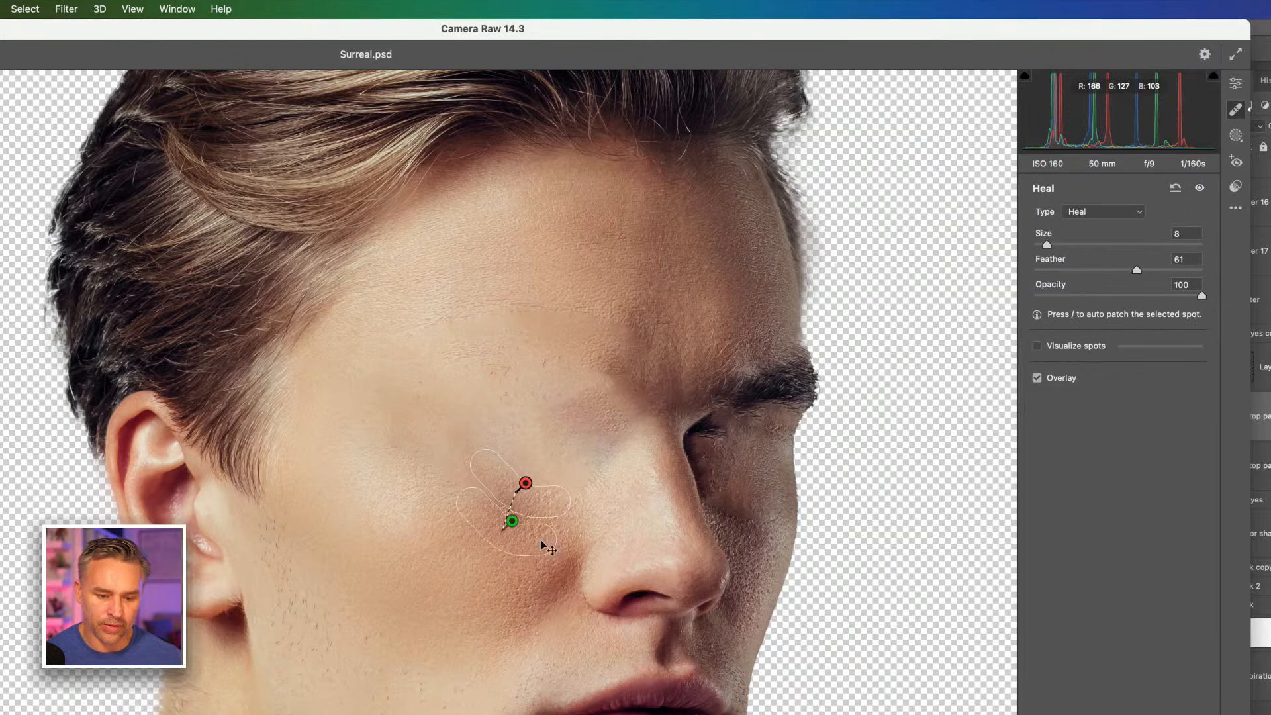
left_click_drag(519, 527, 534, 537)
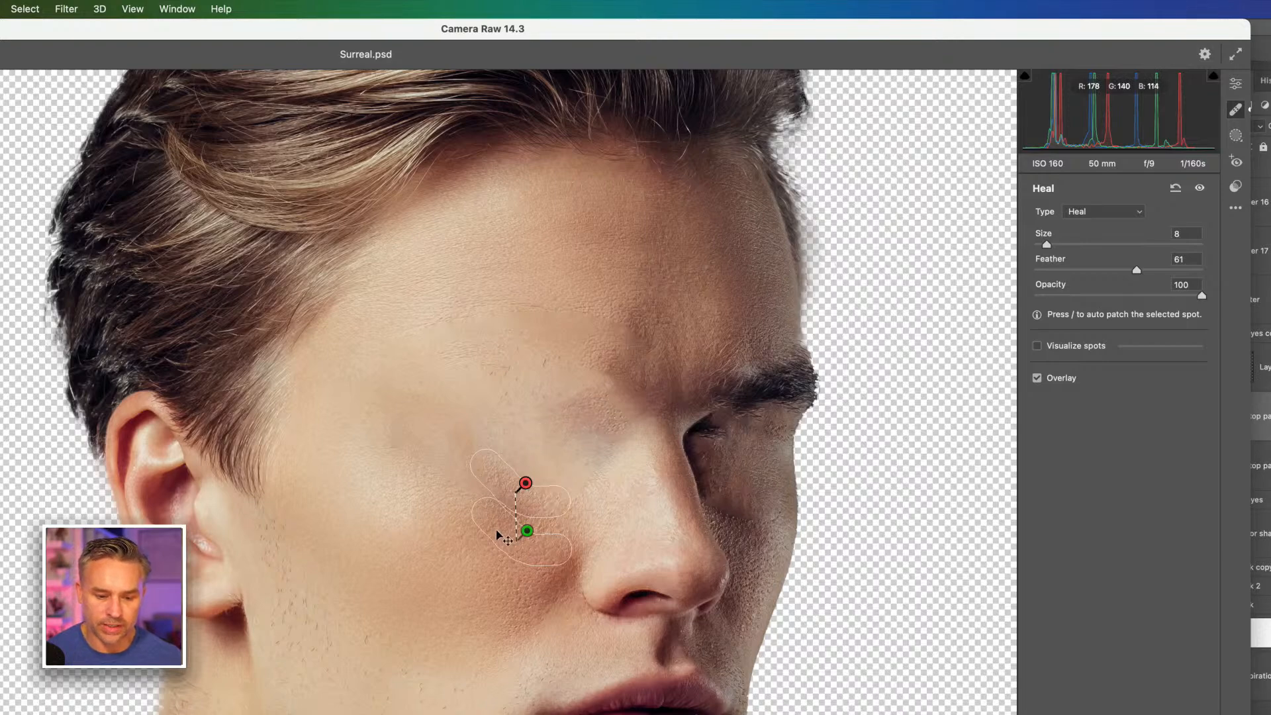
Step: Heal a second patch above the first one, beside the nose bridge, at size 10, and enlarge the heal brush to 16
key("bracketright")
key("bracketright")
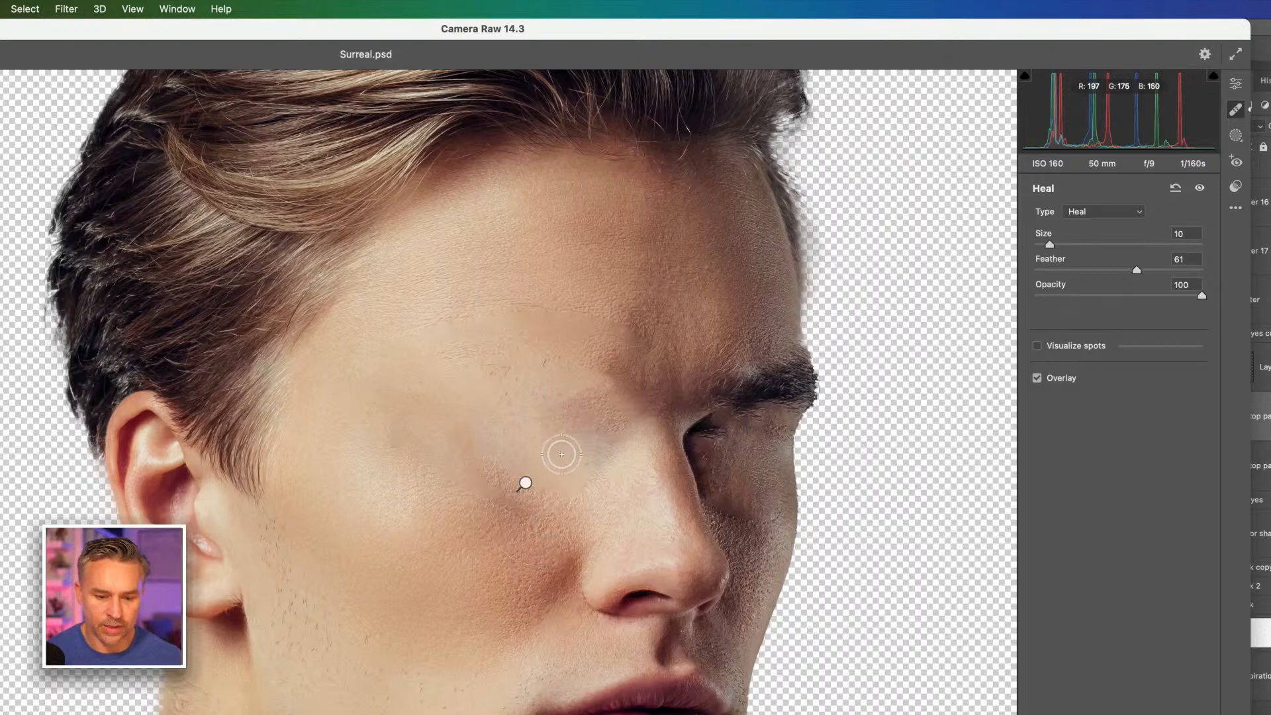
mouse_move(562, 454)
left_mouse_down()
mouse_move(507, 446)
mouse_move(556, 476)
left_mouse_up()
key("bracketright")
key("bracketright")
key("super+minus")
key("super+minus")
key("super+minus")
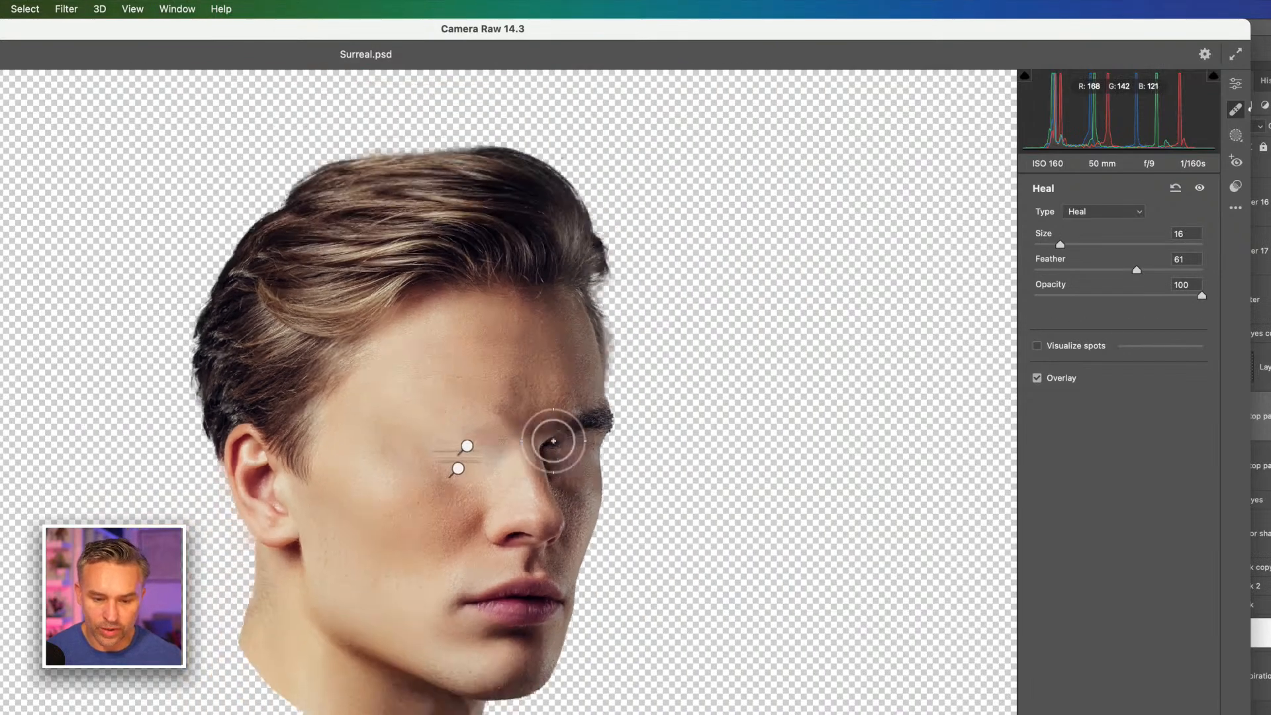
Step: Move the upper heal spot's sample source down onto the cheek and apply the Camera Raw Filter
left_click_drag(598, 487, 650, 323)
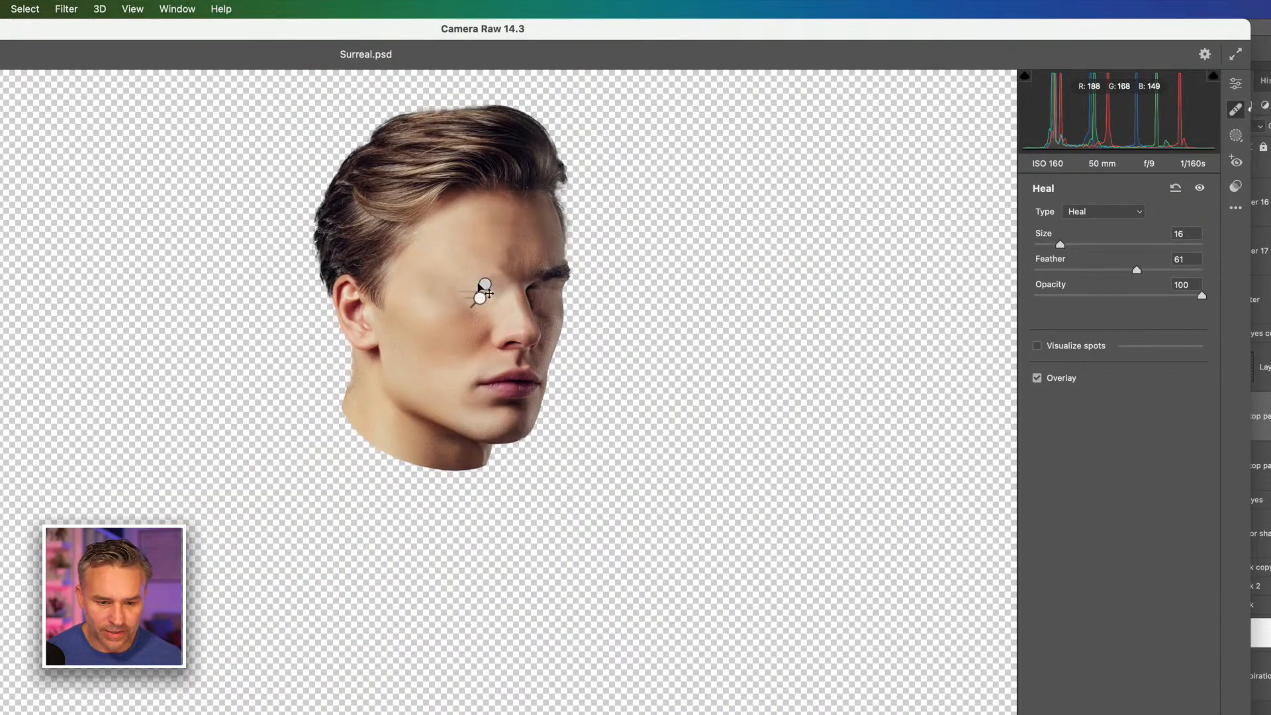
left_click(484, 285)
mouse_move(734, 370)
left_mouse_down()
mouse_move(454, 324)
mouse_move(481, 319)
left_mouse_up()
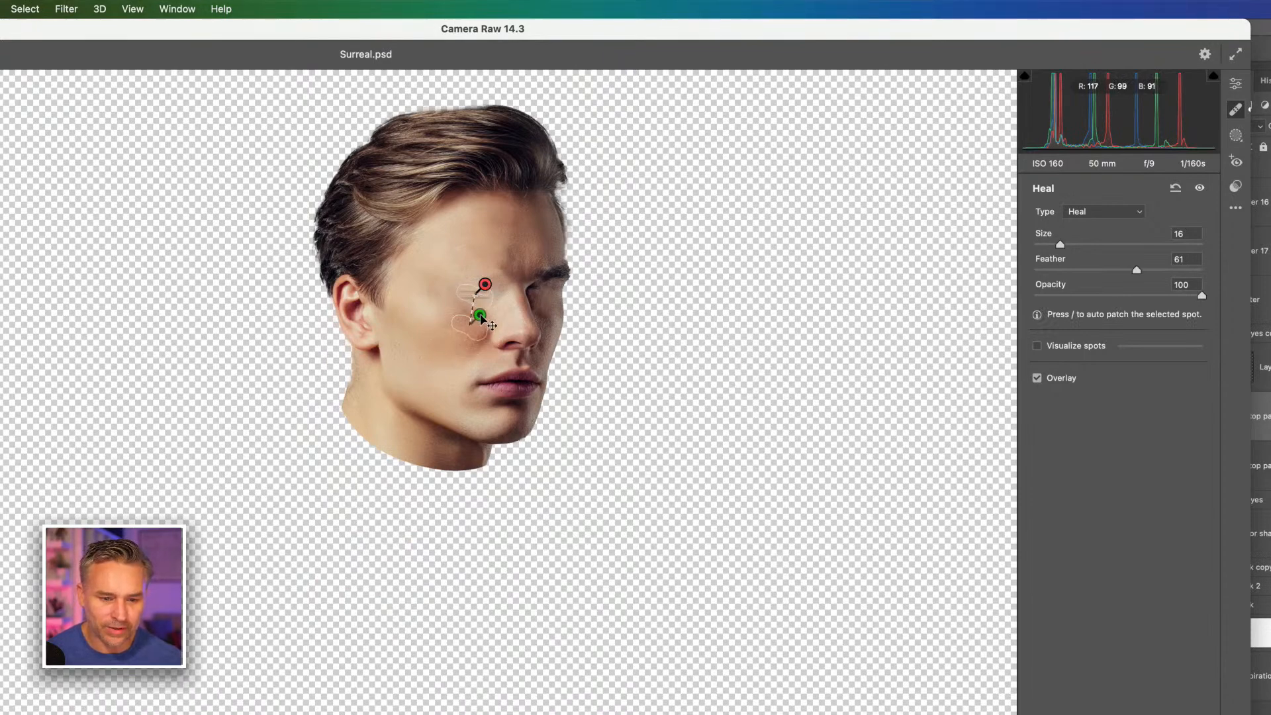
key("super+equal")
key("super+equal")
mouse_move(598, 218)
left_mouse_down()
mouse_move(652, 412)
mouse_move(719, 211)
mouse_move(729, 215)
mouse_move(610, 368)
left_mouse_up()
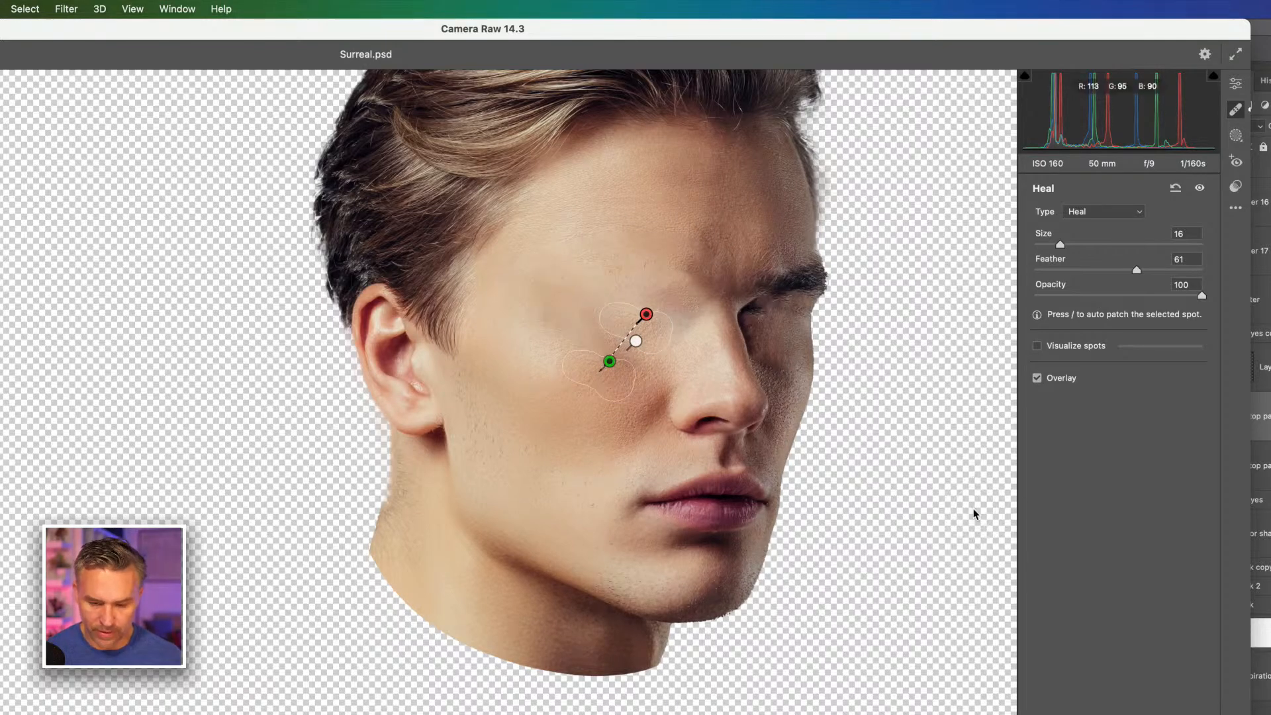
key("j")
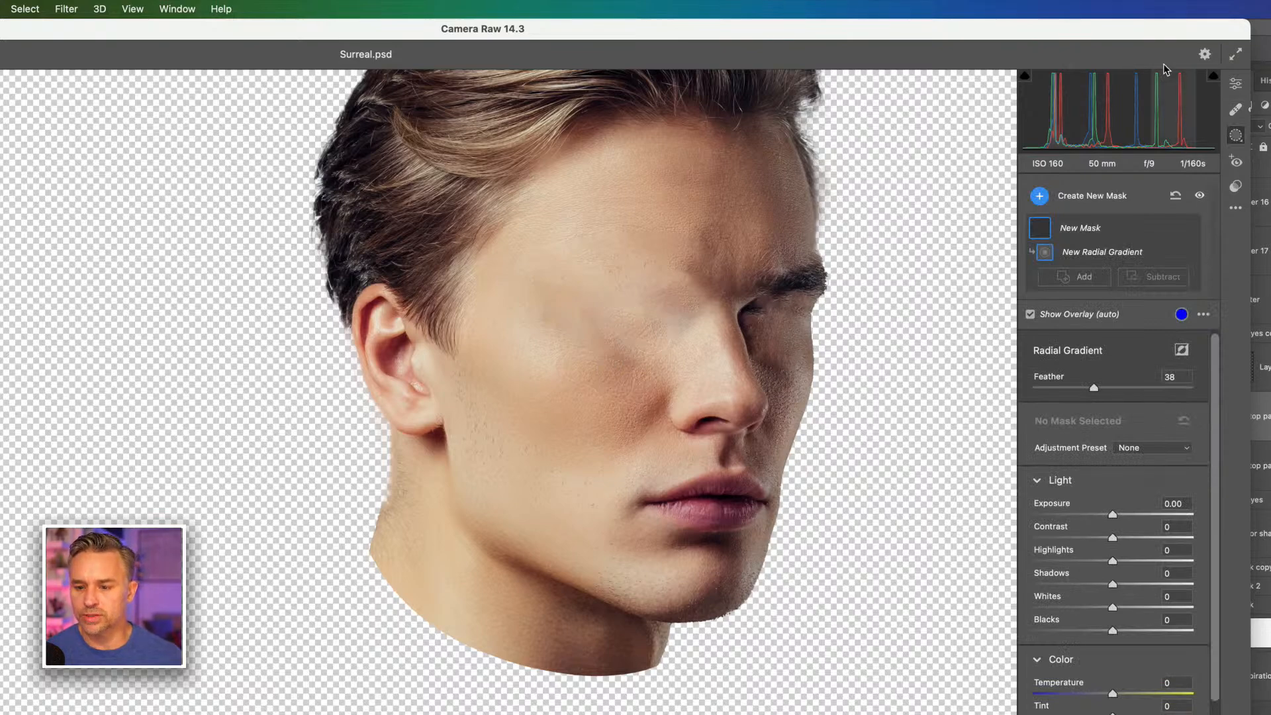
left_click_drag(1044, 29, 1099, 7)
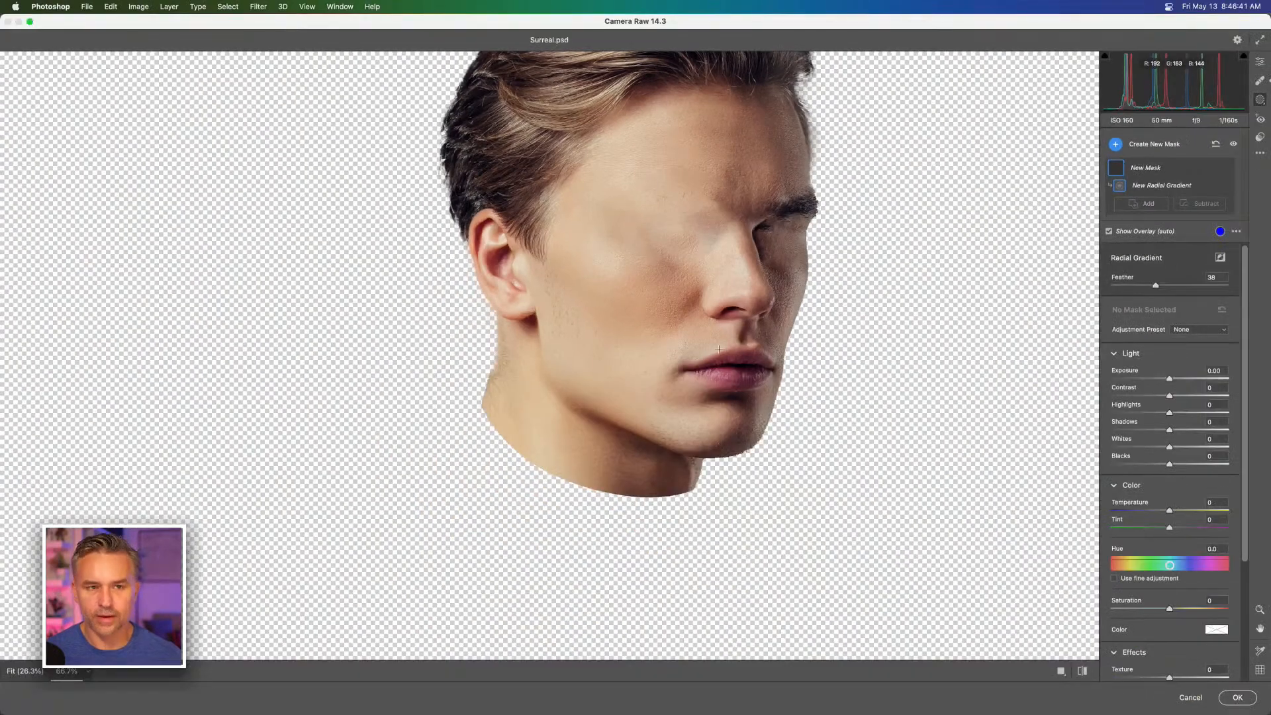
left_click(1233, 700)
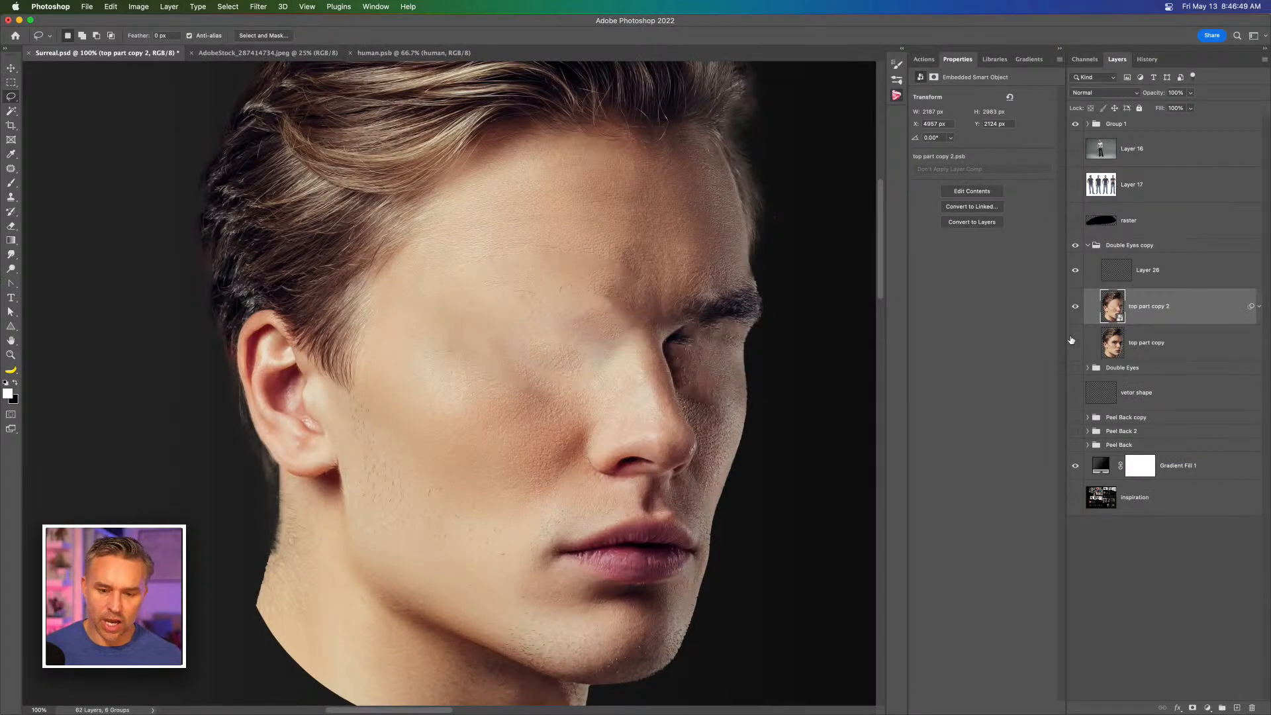
Step: Expand the smart filters of top part copy 2 and reopen its Camera Raw Filter
key("super+equal")
left_click(1259, 308)
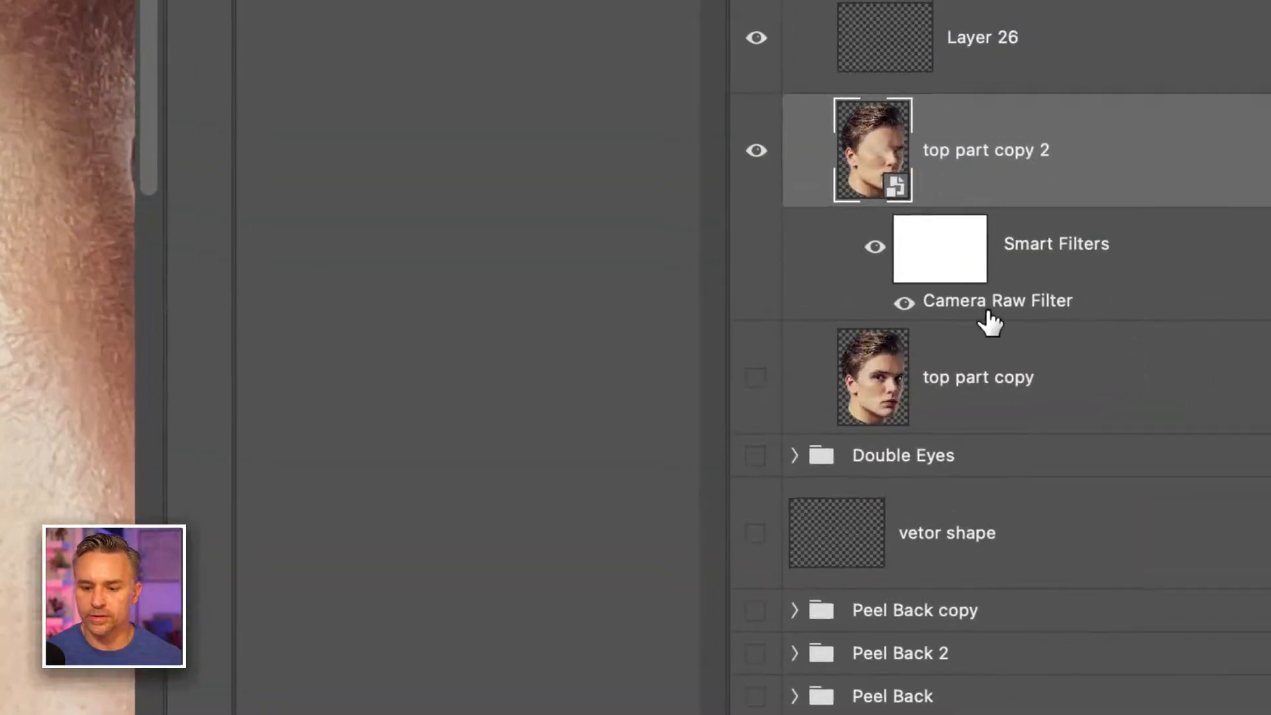
double_click(1126, 356)
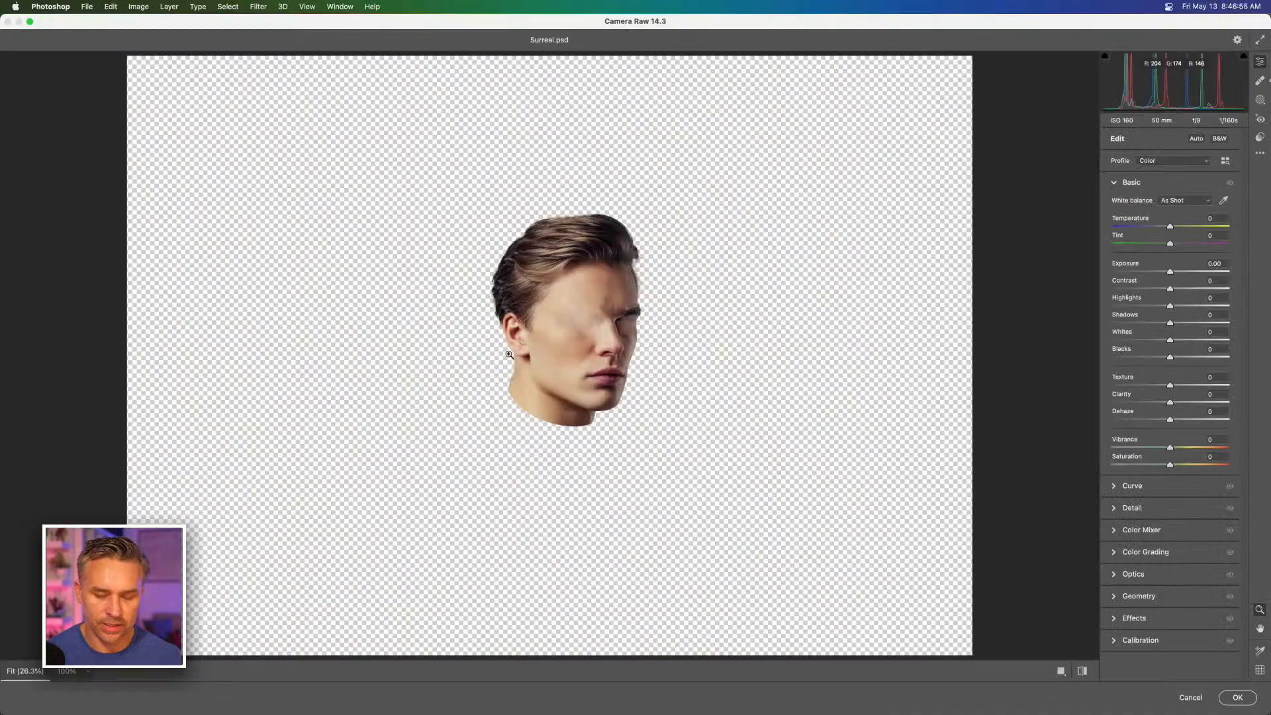
left_click(568, 304)
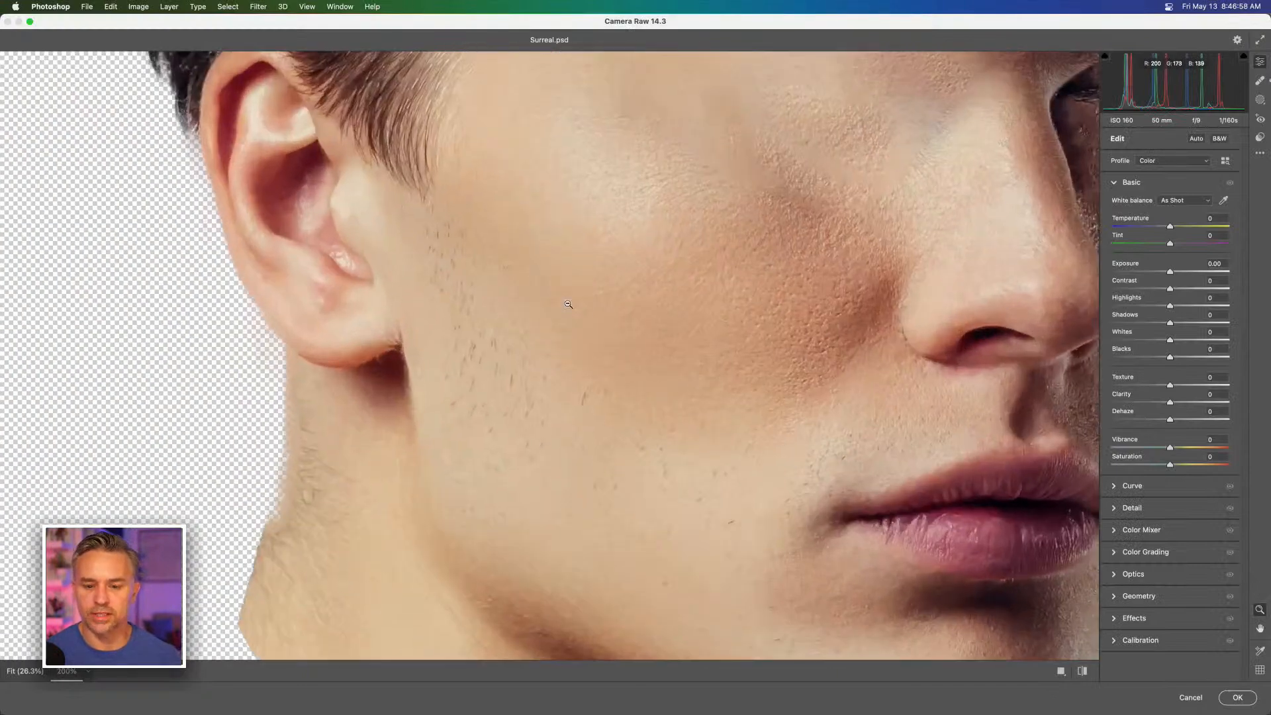
left_click_drag(924, 255, 512, 471)
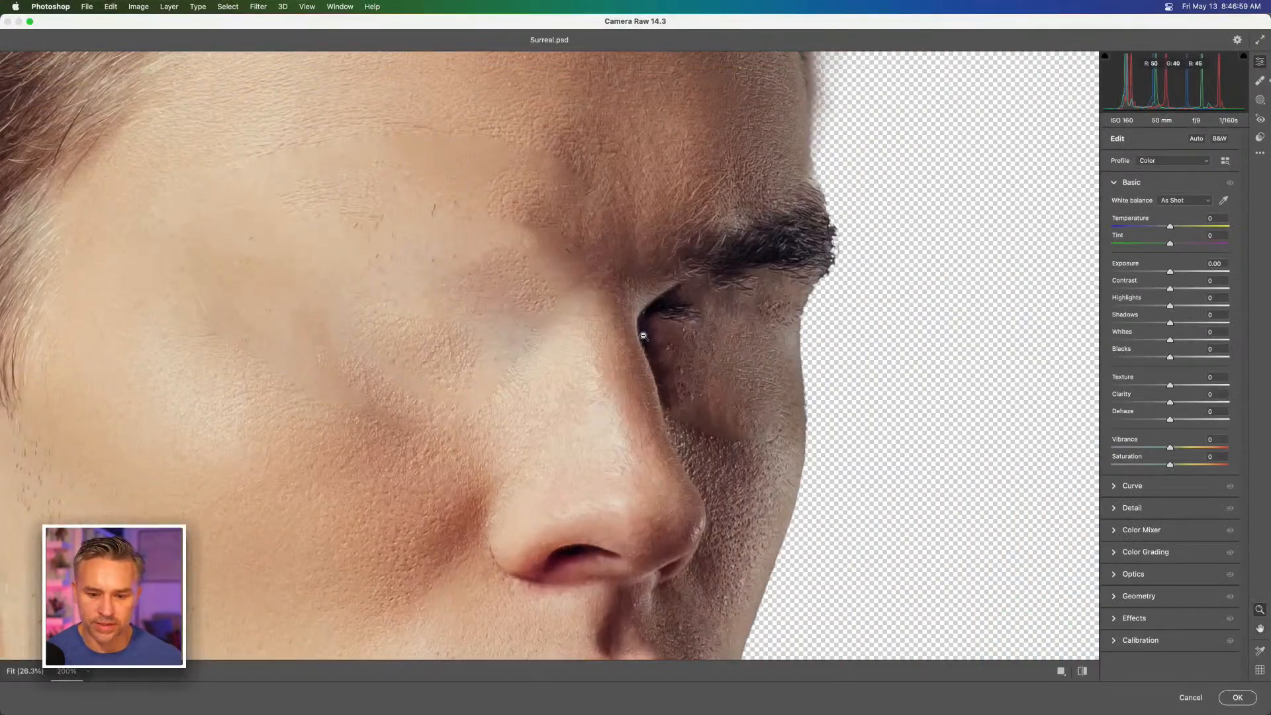
Step: Heal the lash remnants under the remaining eyebrow at size 12, sampling the skin below, and apply the filter
left_click(1260, 80)
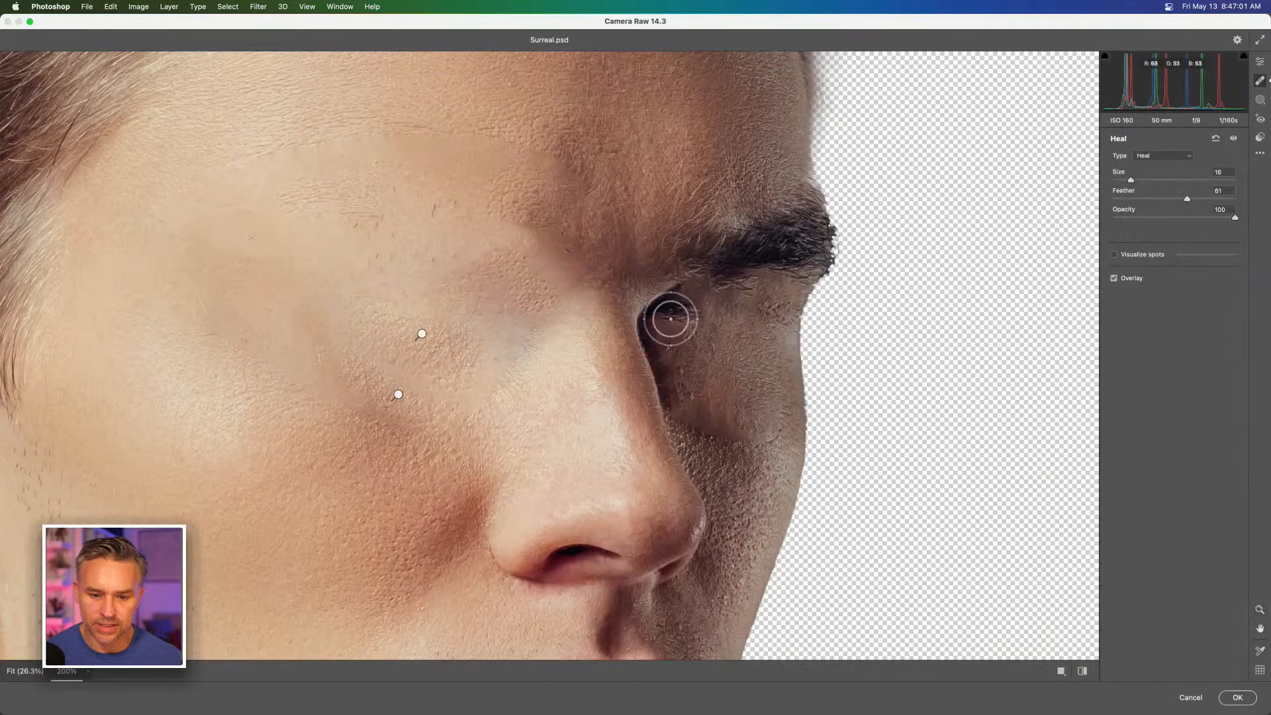
left_click_drag(676, 323, 738, 291)
mouse_move(806, 270)
left_mouse_down()
mouse_move(713, 431)
mouse_move(733, 409)
left_mouse_up()
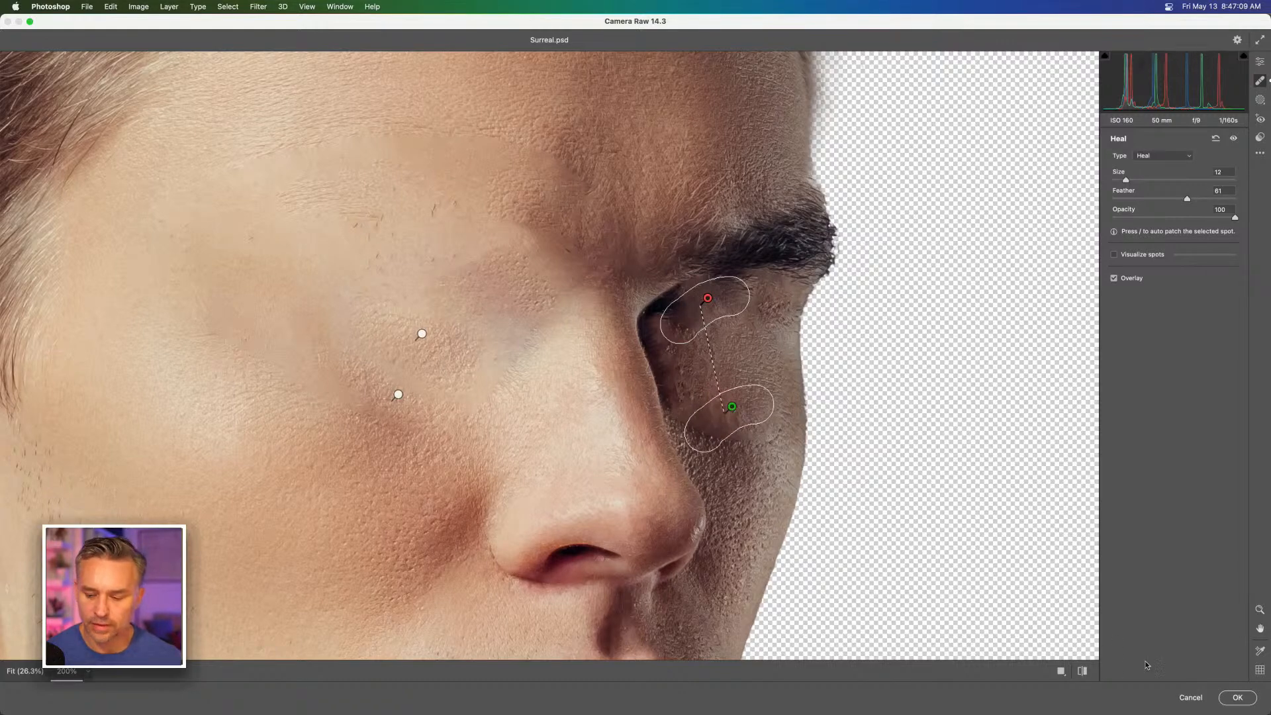
left_click(1237, 697)
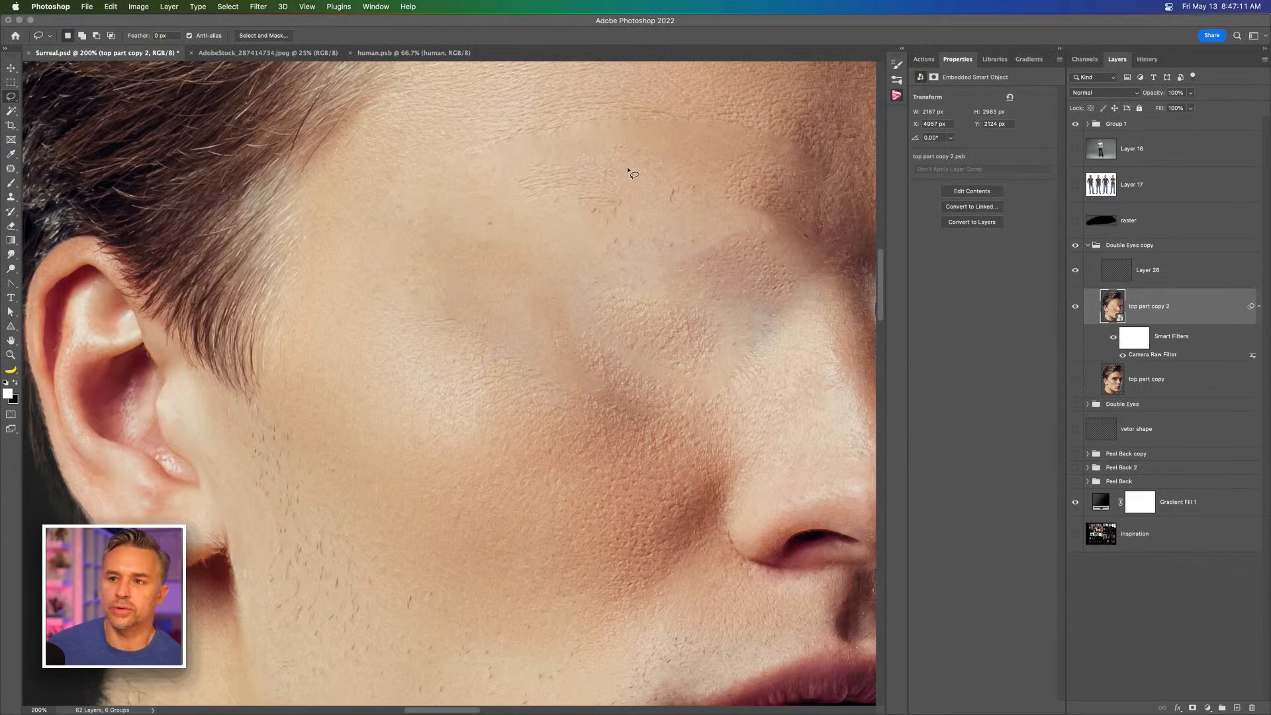
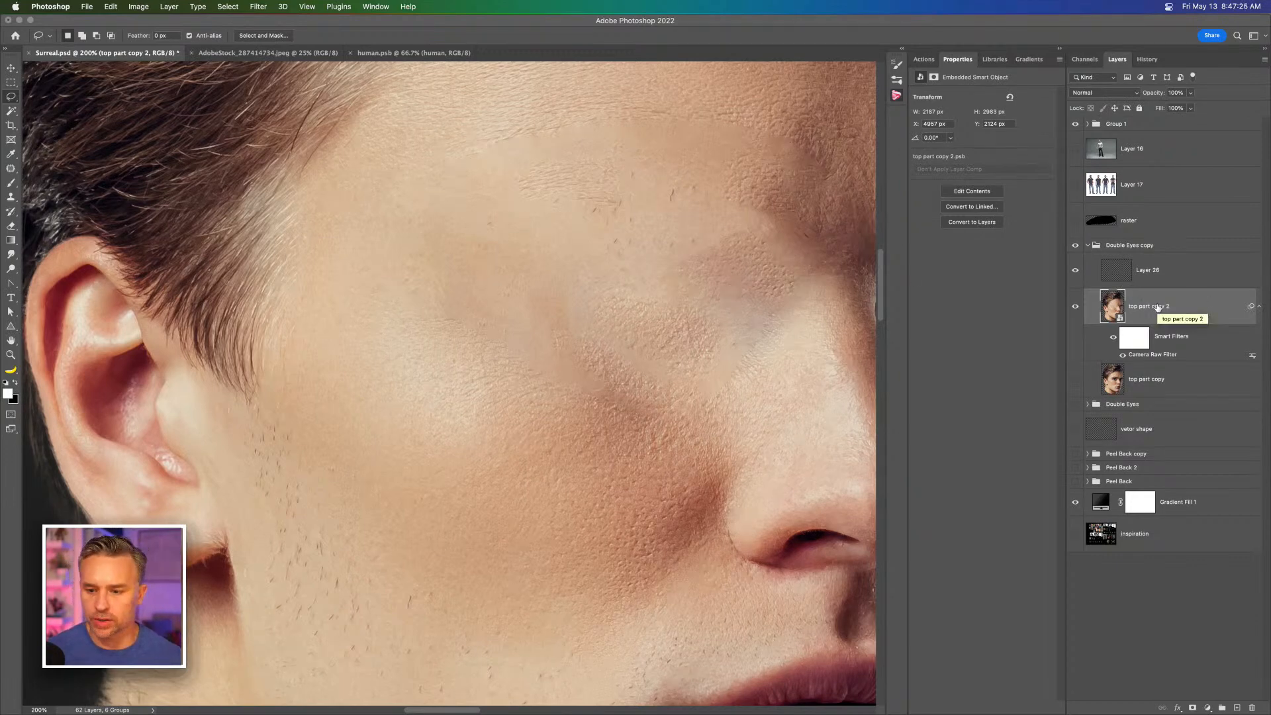
Step: Copy a lassoed patch of forehead skin from top part copy 2 to a new layer and place it over the ear-side eye area
left_click(1167, 271)
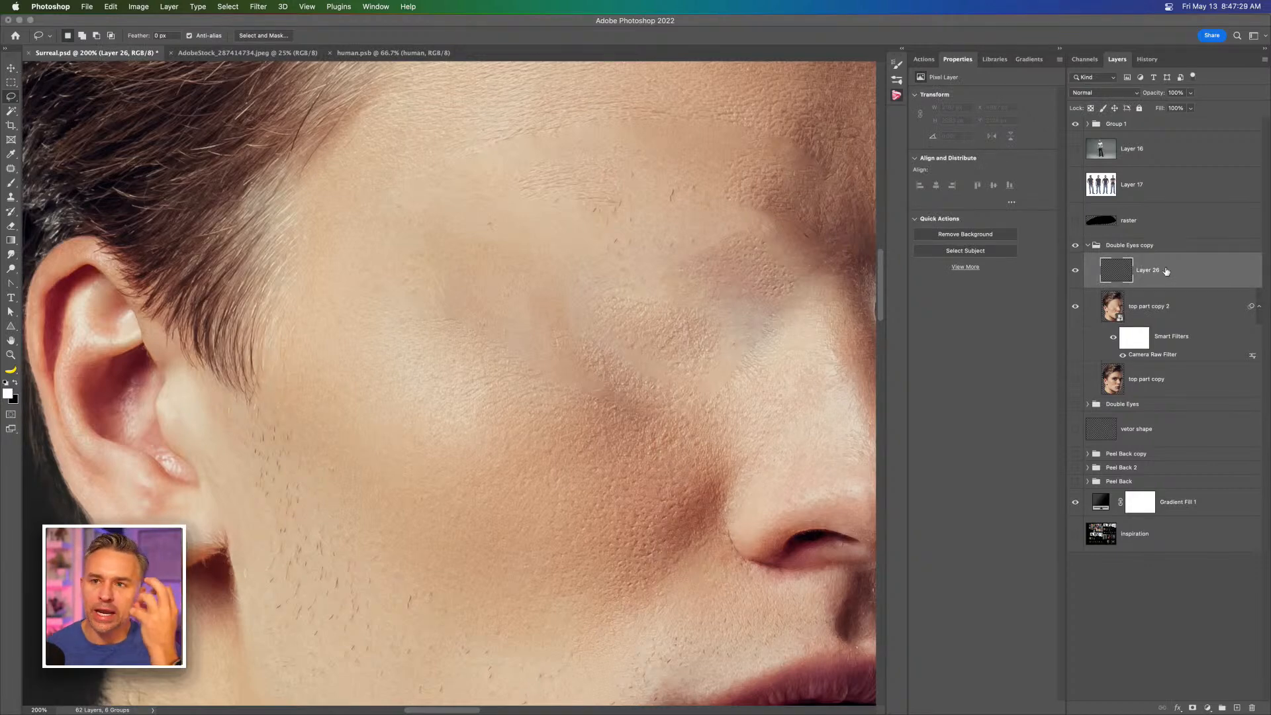
left_click_drag(712, 244, 536, 353)
key("super+minus")
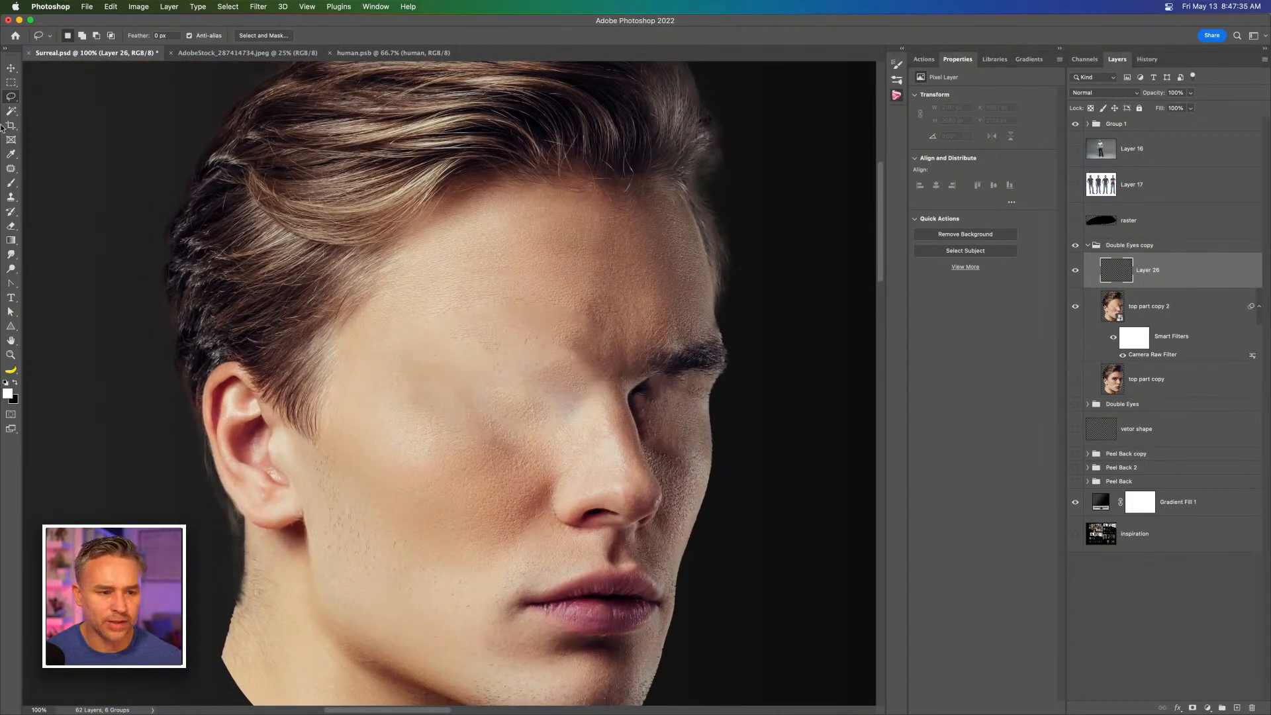
left_click(1112, 309)
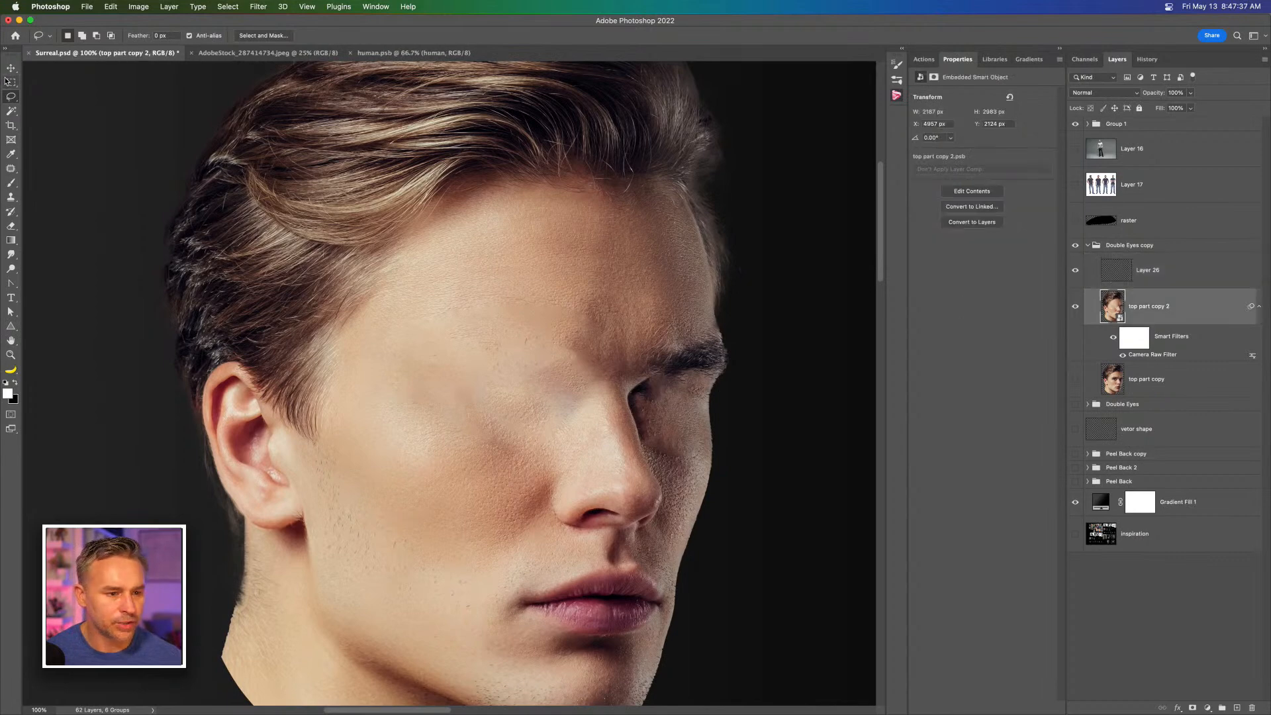
mouse_move(586, 237)
left_mouse_down()
mouse_move(689, 288)
mouse_move(546, 328)
mouse_move(533, 255)
mouse_move(488, 346)
mouse_move(435, 407)
left_mouse_up()
key("super+j")
key("v")
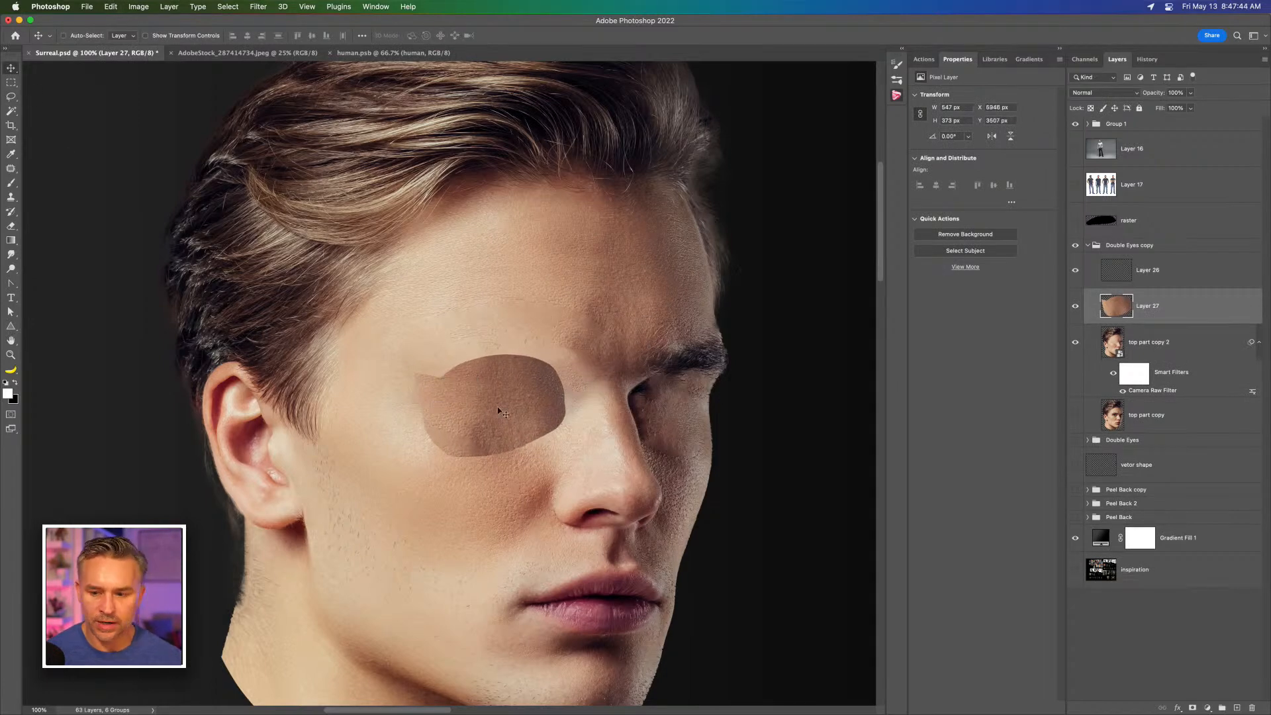
Step: Add a layer mask to the forehead-skin patch on Layer 27 and blend its edges away with a soft black brush up to size 500
left_click(1194, 709)
key("b")
mouse_move(434, 366)
left_mouse_down()
mouse_move(535, 343)
mouse_move(556, 352)
mouse_move(568, 428)
mouse_move(541, 450)
mouse_move(576, 420)
mouse_move(537, 346)
mouse_move(469, 335)
mouse_move(410, 454)
mouse_move(435, 444)
mouse_move(497, 463)
mouse_move(419, 446)
mouse_move(500, 454)
mouse_move(409, 419)
left_mouse_up()
key("bracketleft")
key("bracketright")
key("bracketright")
key("bracketright")
key("bracketright")
key("bracketright")
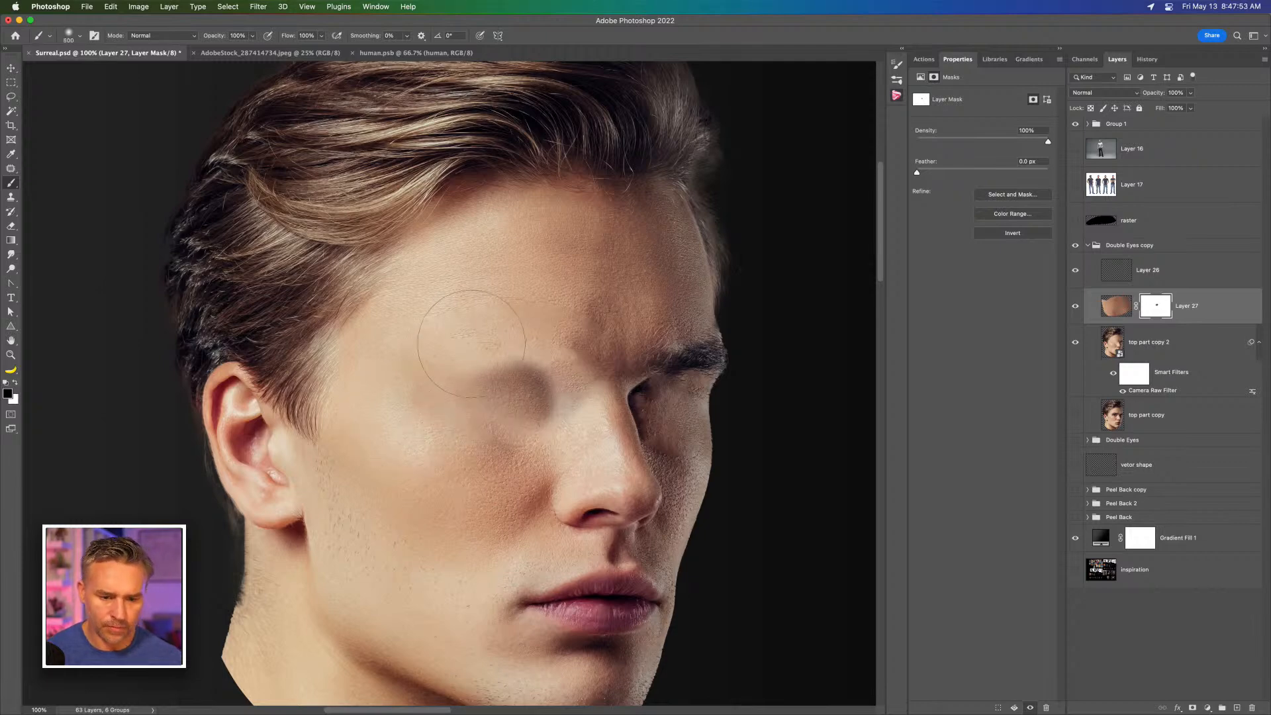
Step: Restore more of the patch over the ear-side eye socket by painting white on Layer 27's mask at size 200
key("super+minus")
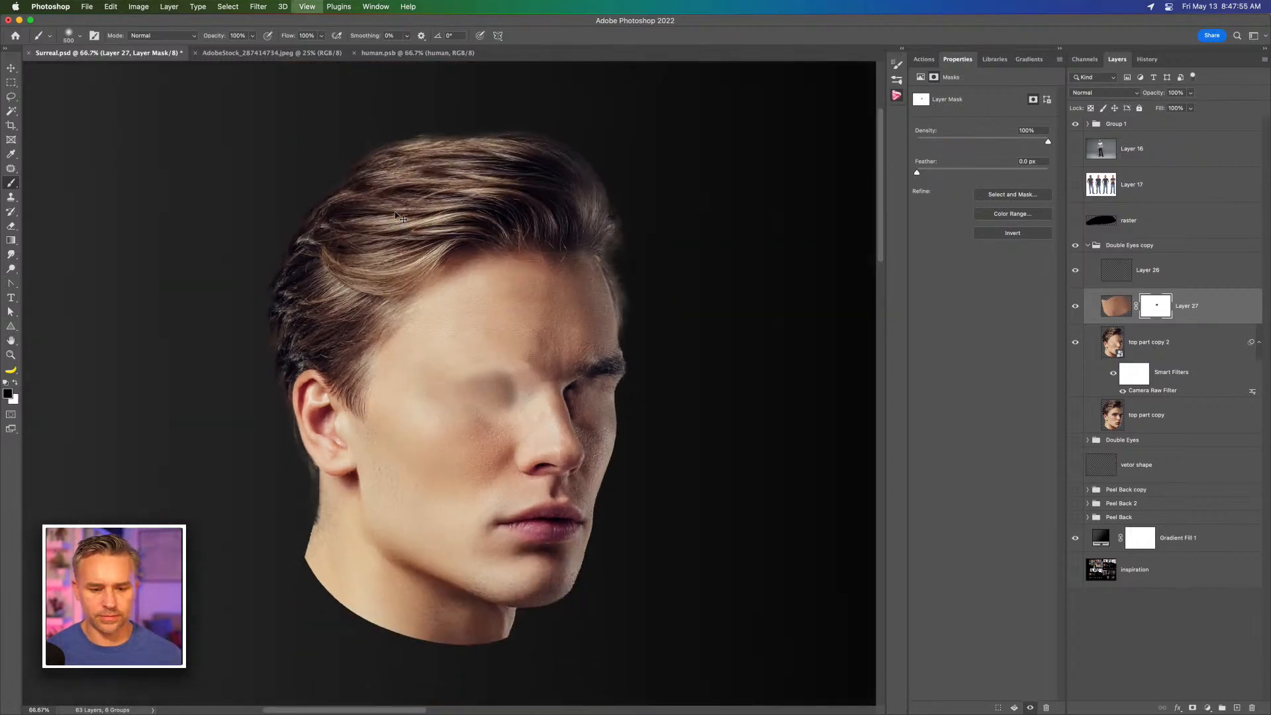
key("super+plus")
key("super+plus")
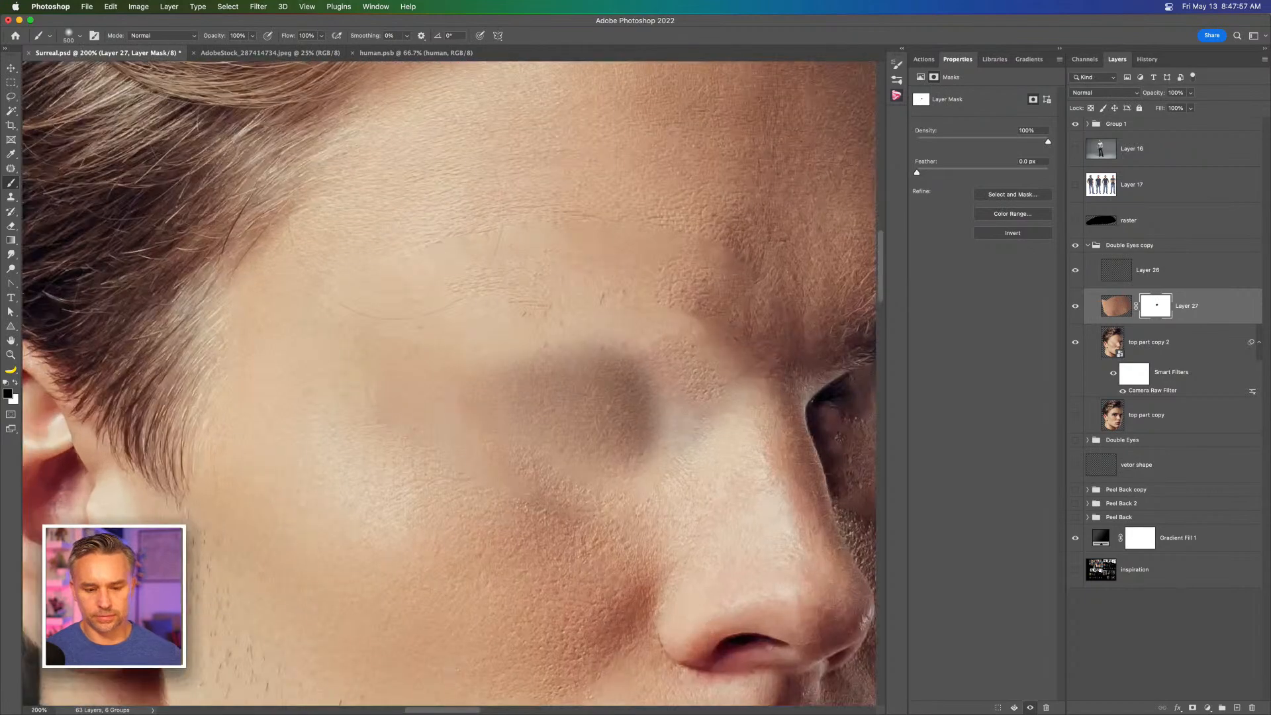
key("bracketleft")
key("bracketleft")
key("bracketleft")
key("bracketleft")
key("x")
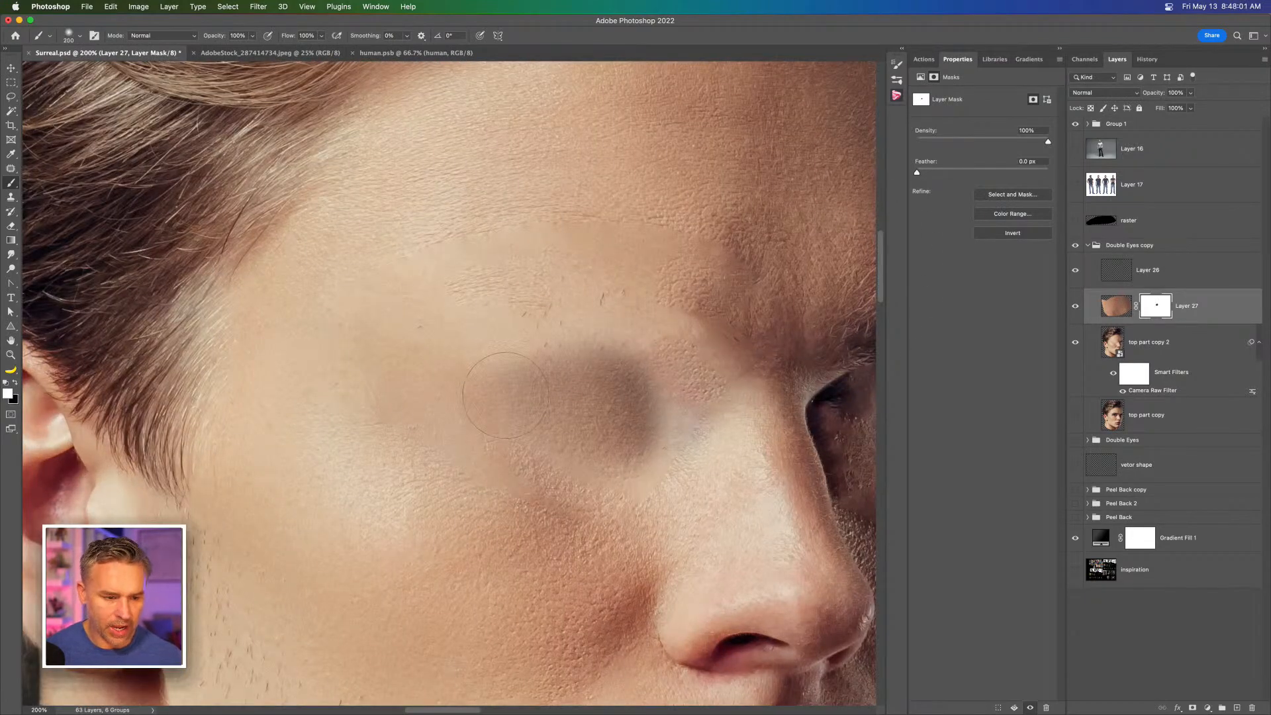
mouse_move(533, 396)
left_mouse_down()
mouse_move(502, 391)
mouse_move(601, 378)
mouse_move(596, 414)
left_mouse_up()
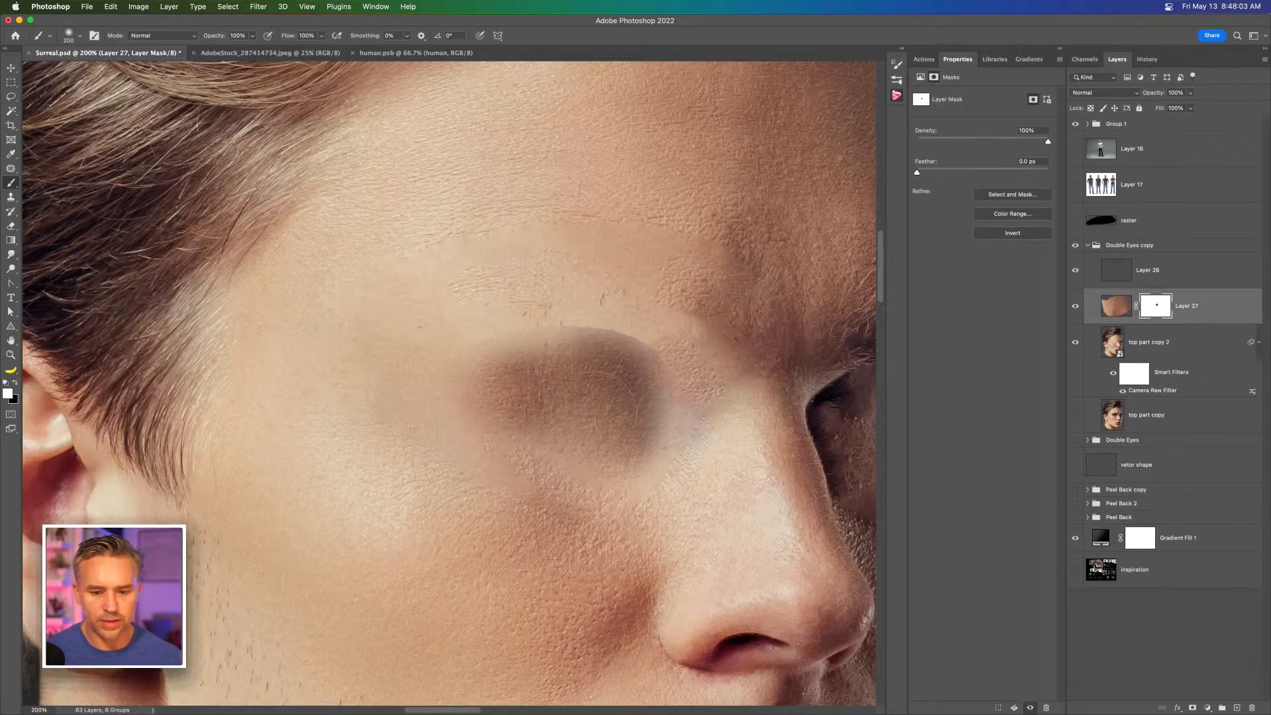
Step: Soften the patch's upper edge by painting black on Layer 27's mask at size 175
key("x")
key("bracketleft")
left_click_drag(485, 311, 649, 313)
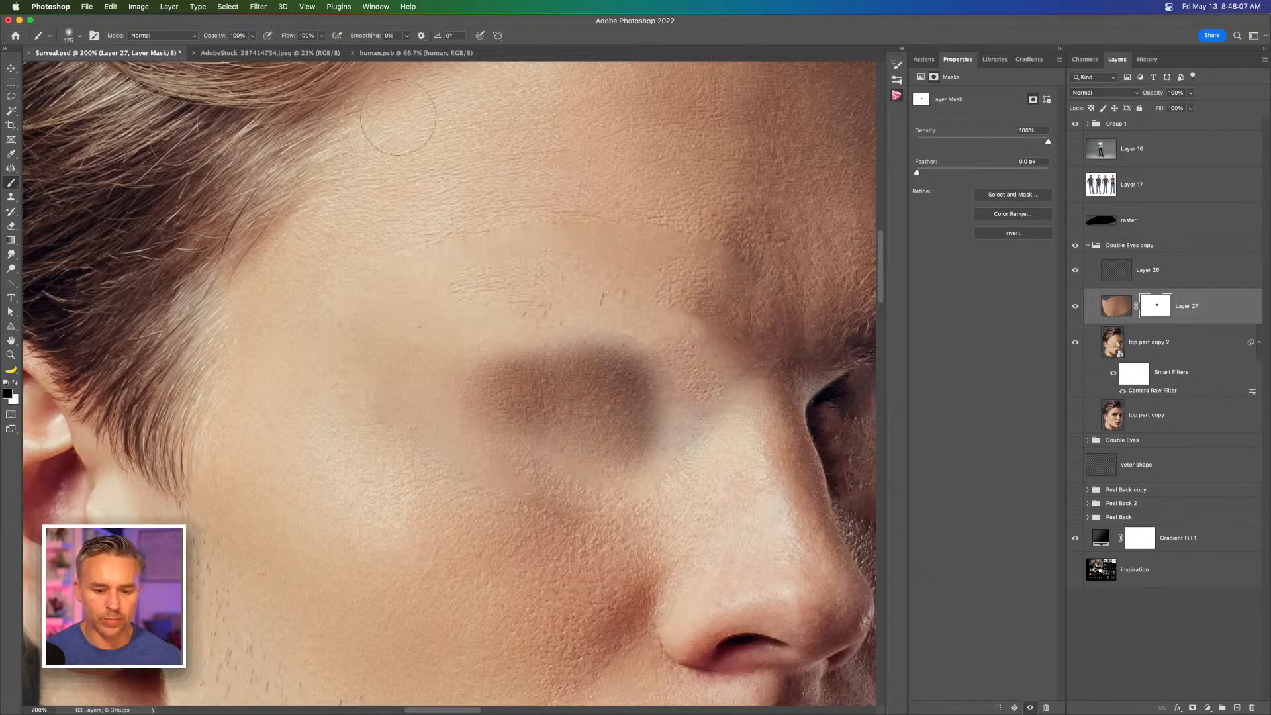
key("super+minus")
key("super+minus")
key("super+minus")
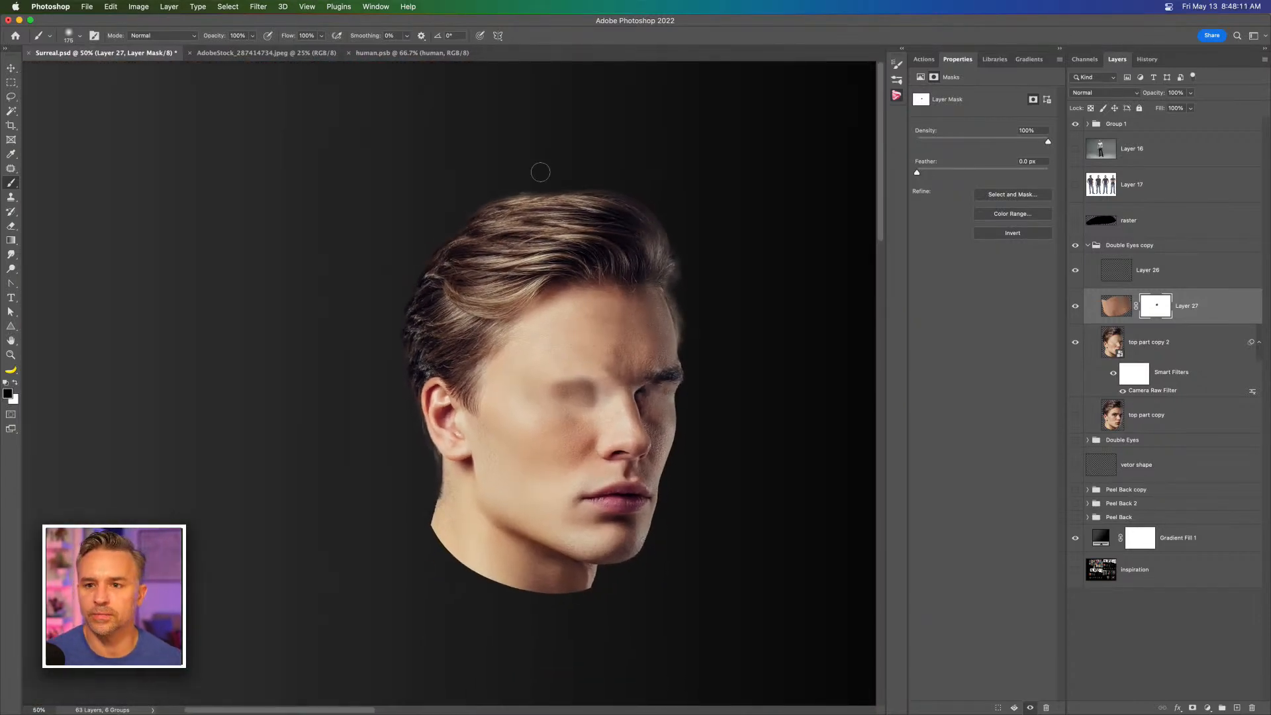
Step: Make the empty Layer 26 active and choose the Clone Stamp tool for painting skin on it
left_click_drag(540, 172, 627, 272)
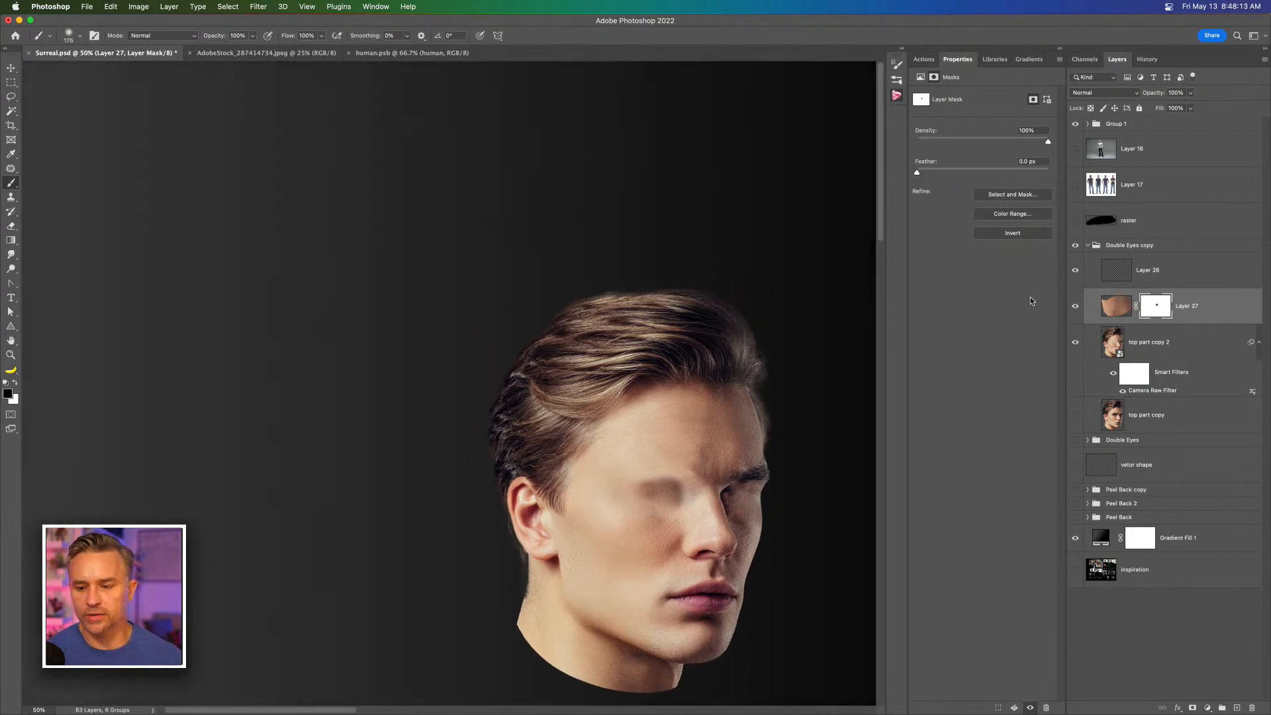
left_click_drag(617, 392, 552, 344)
left_click(1152, 272)
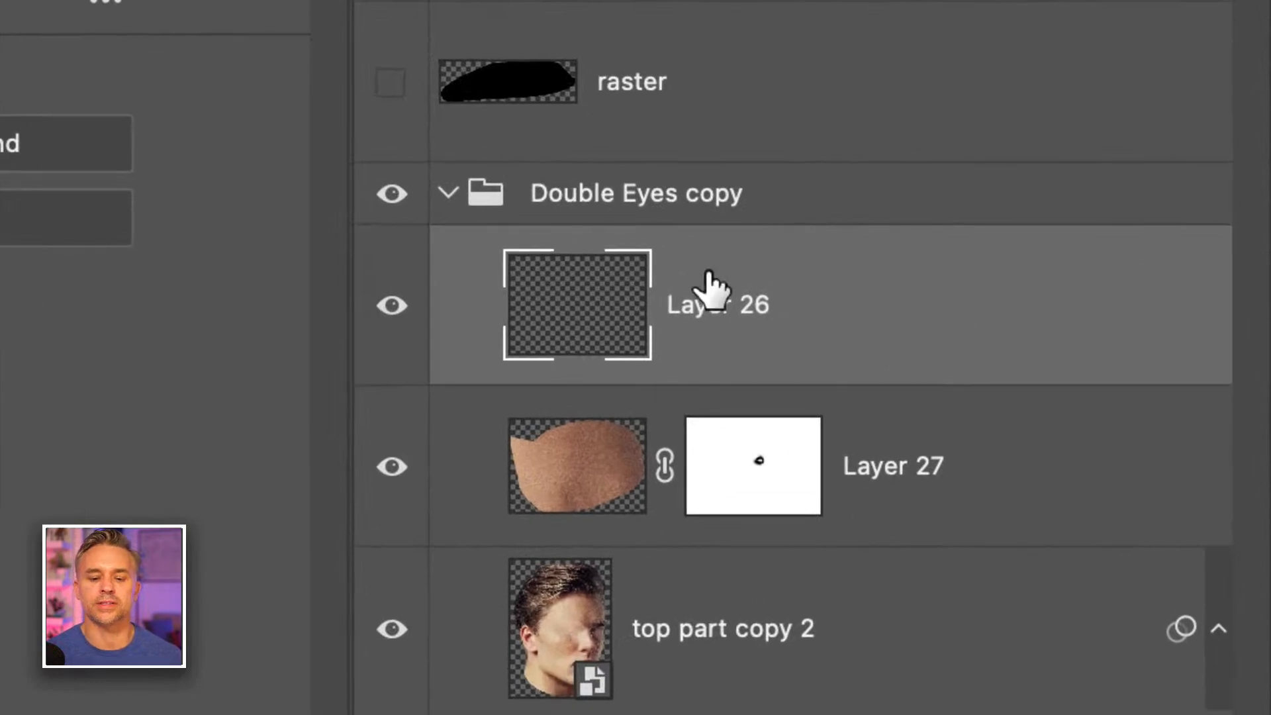
double_click(713, 306)
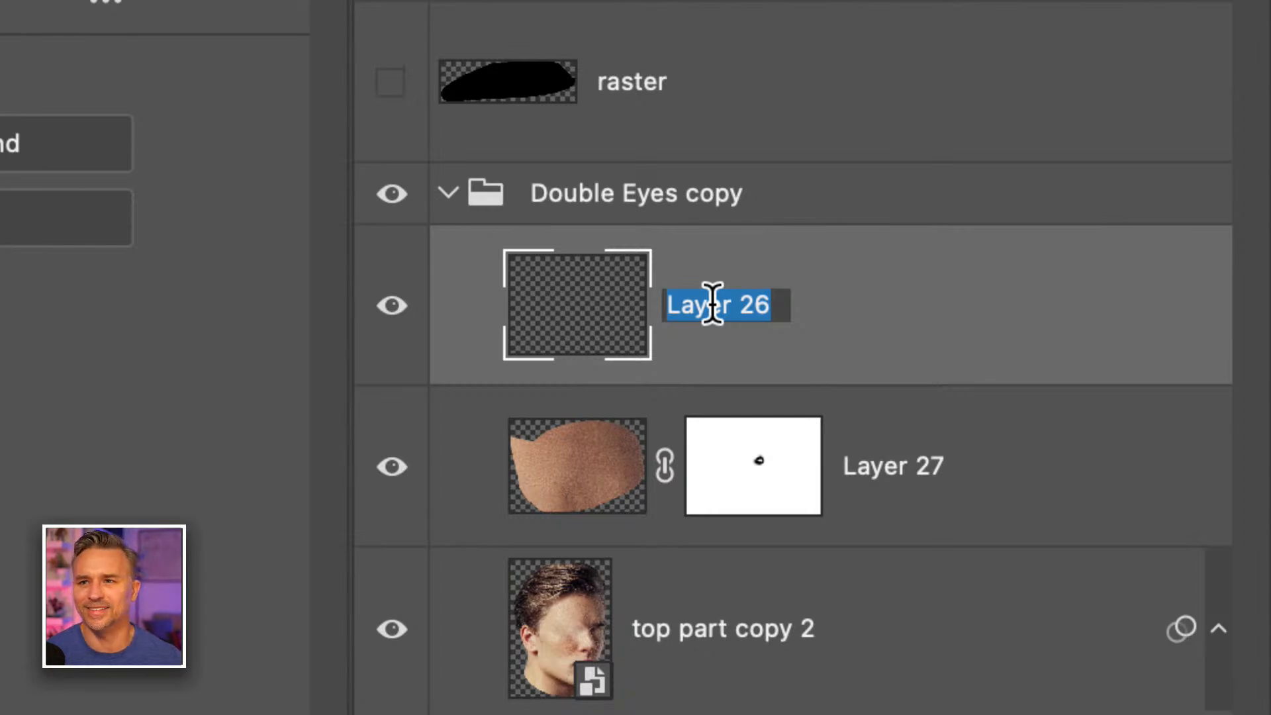
left_click(869, 339)
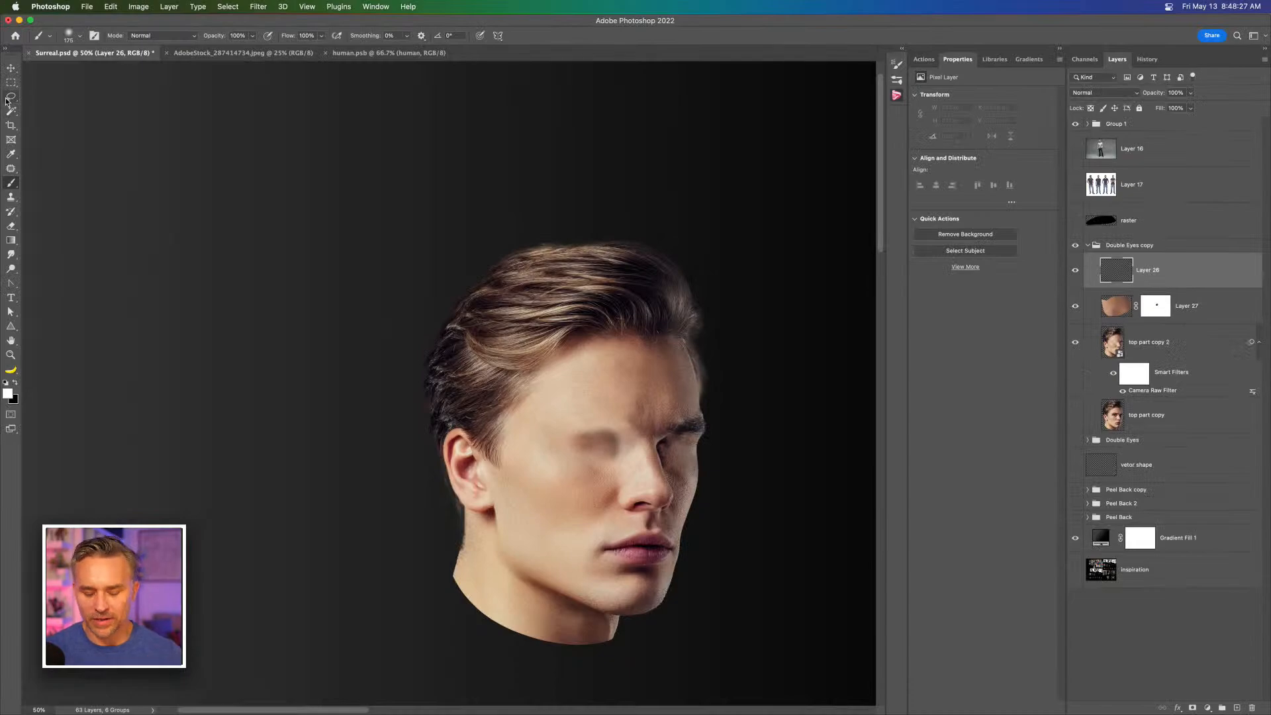
key("super+plus")
key("super+plus")
key("super+plus")
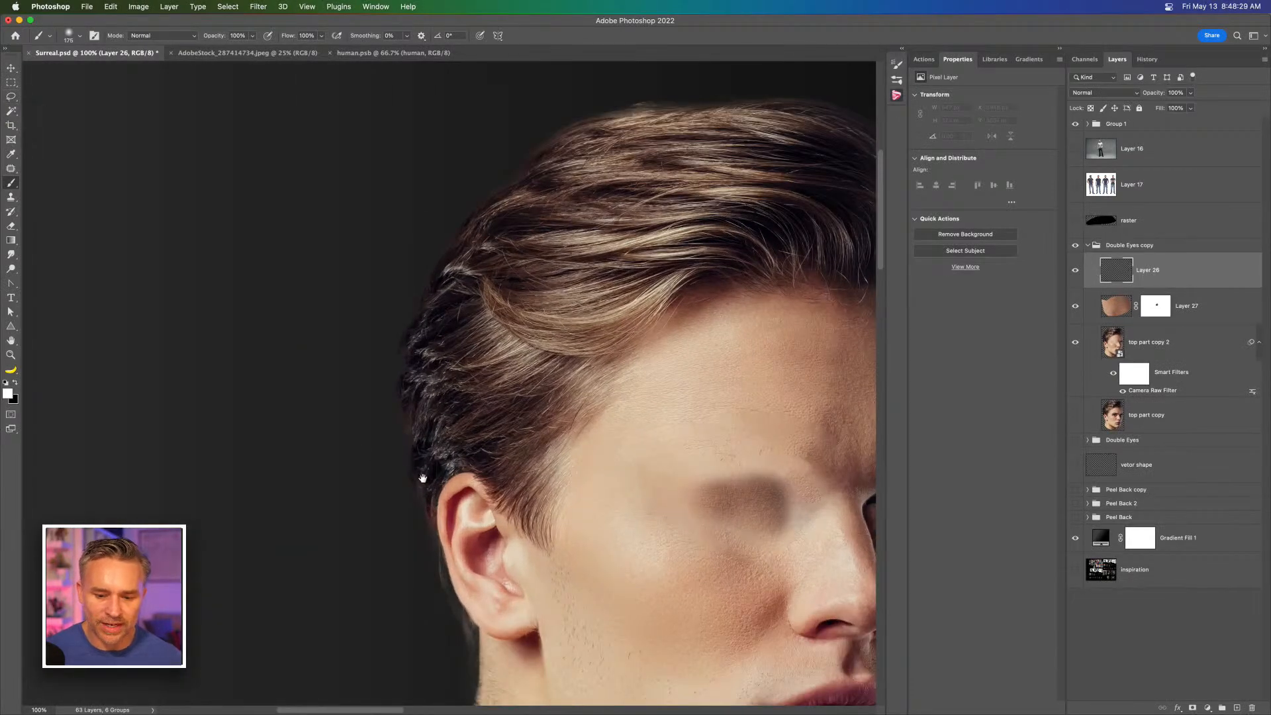
left_click_drag(403, 474, 284, 384)
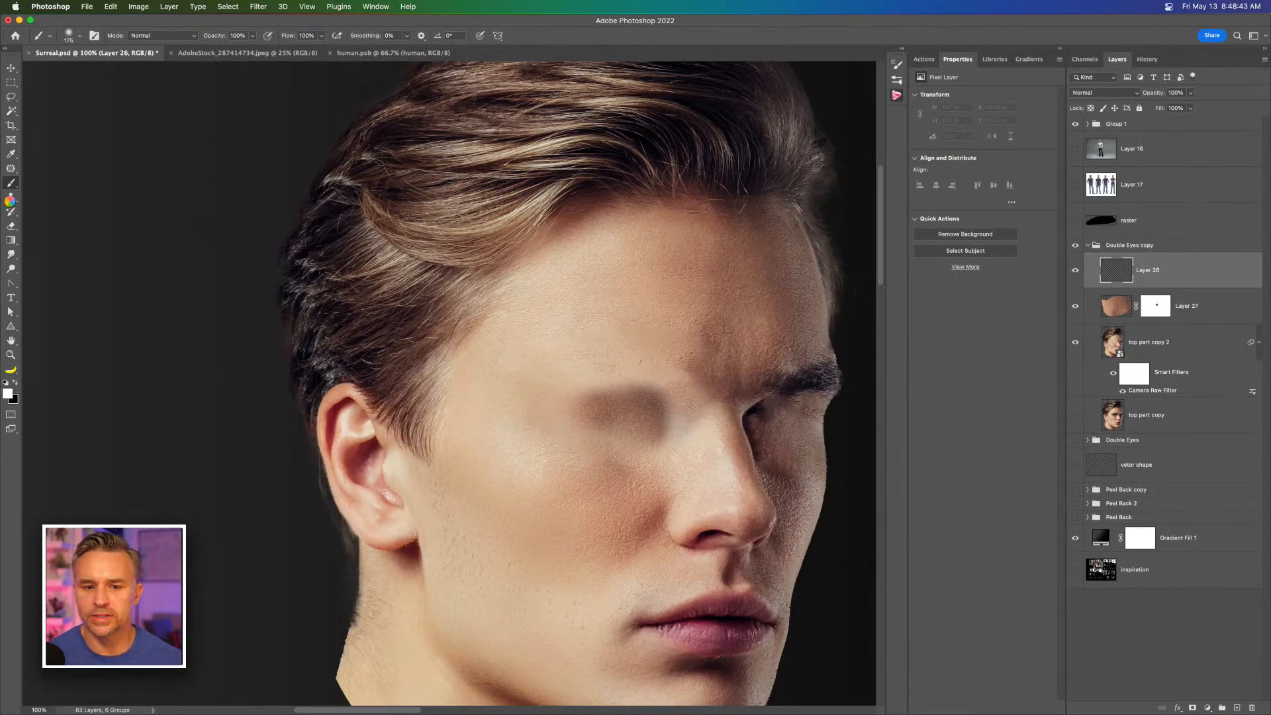
left_click(10, 169)
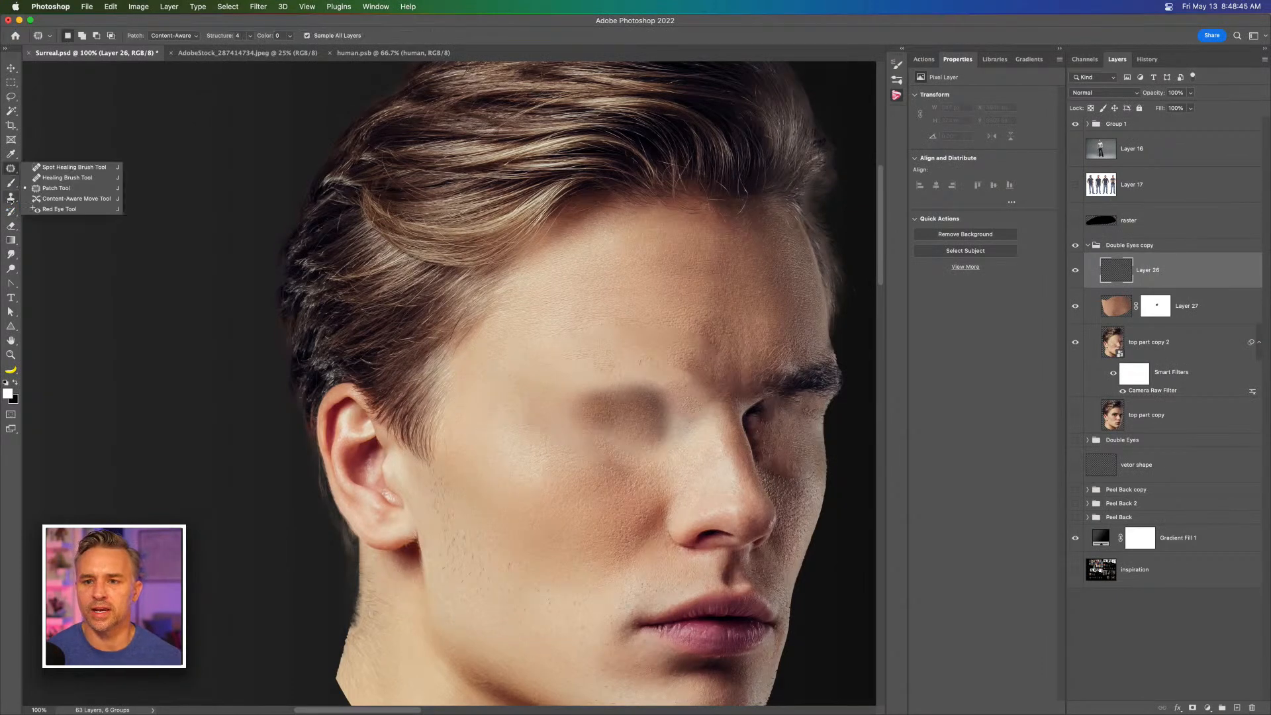
left_click(11, 199)
left_click(32, 197)
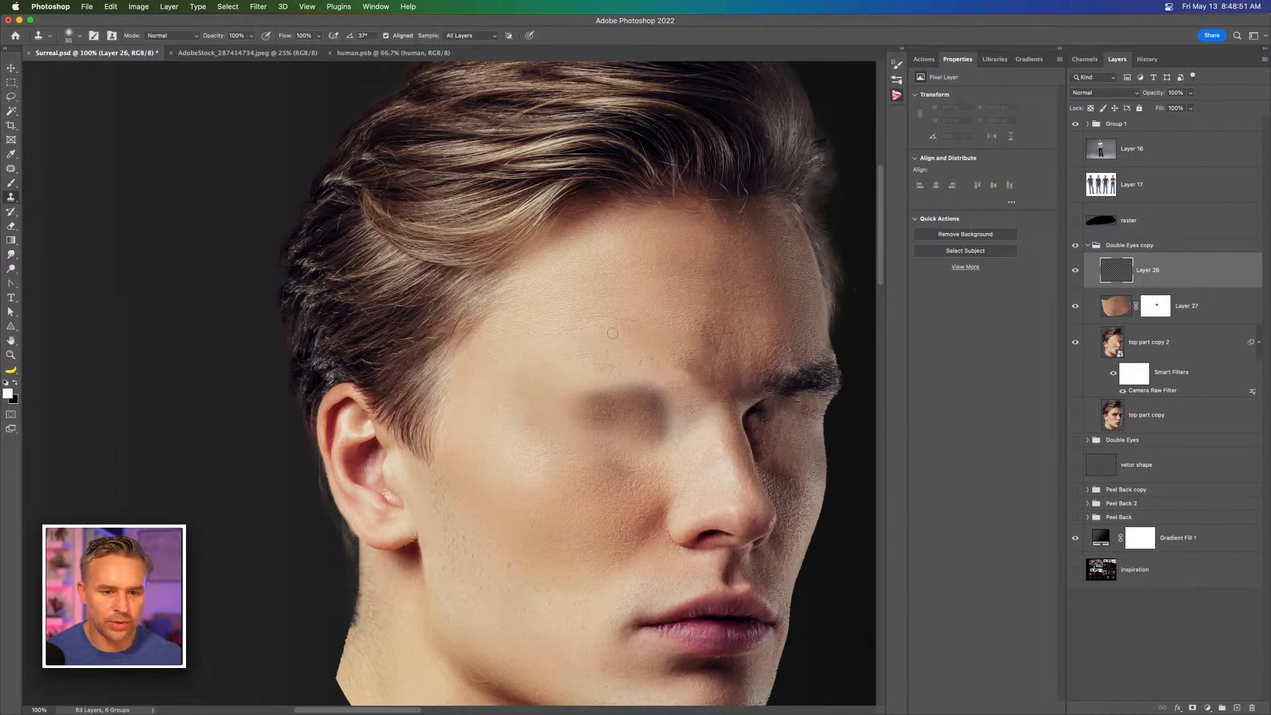
Step: Hide Layer 27 and clone darker forehead skin over the ear-side eye socket on Layer 26 with an enlarged brush
key("bracketright")
key("bracketright")
key("bracketright")
key("bracketright")
key("bracketright")
key("bracketright")
key("bracketright")
key("bracketright")
key("bracketright")
key("bracketright")
key("bracketright")
key("bracketright")
key("bracketleft")
key("bracketleft")
key("bracketleft")
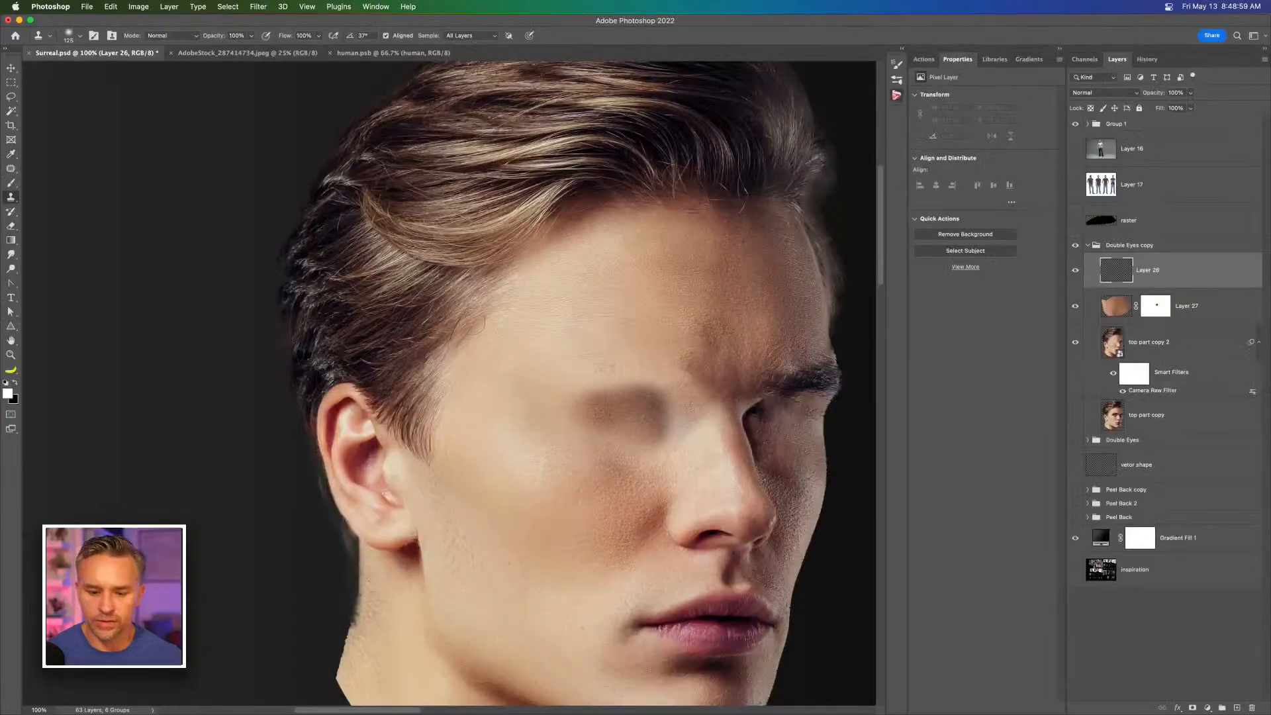
key("super+plus")
mouse_move(508, 326)
left_mouse_down()
mouse_move(170, 321)
mouse_move(349, 330)
left_mouse_up()
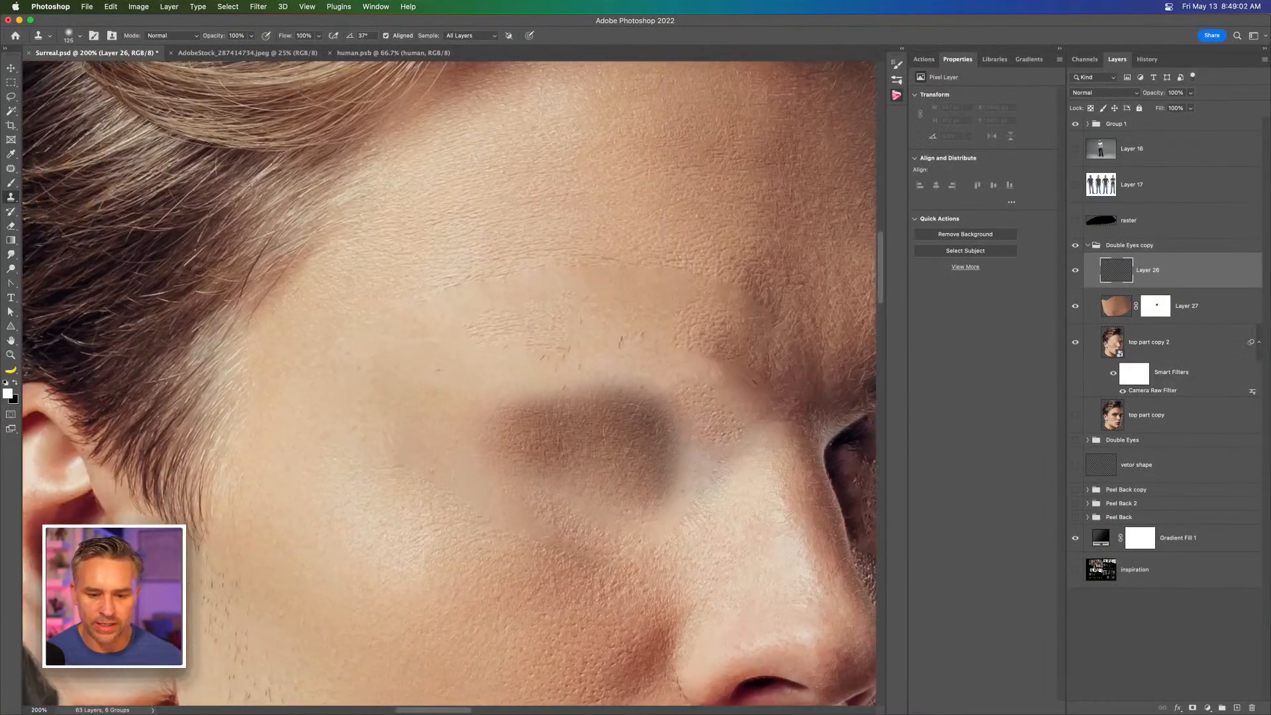
left_click(1076, 307)
left_click_drag(596, 199, 541, 250)
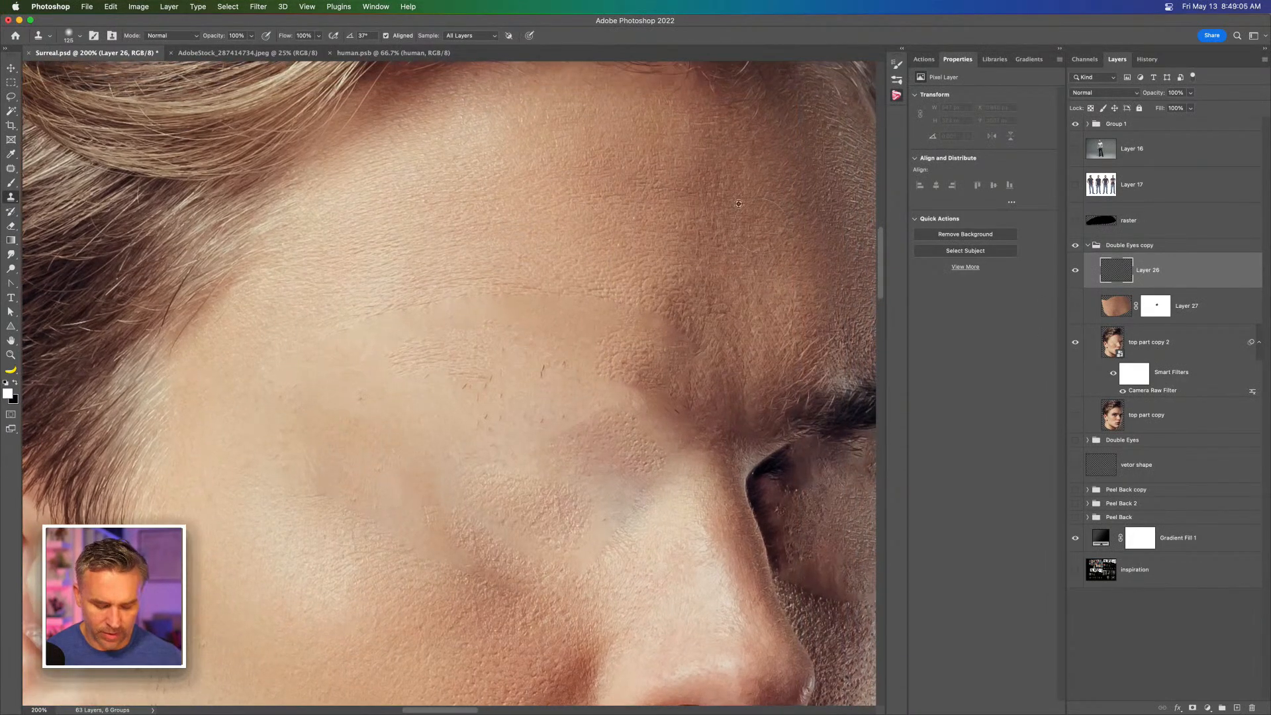
left_click(778, 223, "alt")
mouse_move(567, 451)
left_mouse_down()
mouse_move(488, 429)
mouse_move(586, 427)
mouse_move(599, 484)
mouse_move(549, 486)
mouse_move(523, 461)
mouse_move(437, 430)
mouse_move(457, 401)
mouse_move(415, 431)
mouse_move(441, 476)
mouse_move(383, 419)
mouse_move(373, 466)
mouse_move(380, 448)
mouse_move(583, 523)
mouse_move(503, 397)
mouse_move(424, 391)
left_mouse_up()
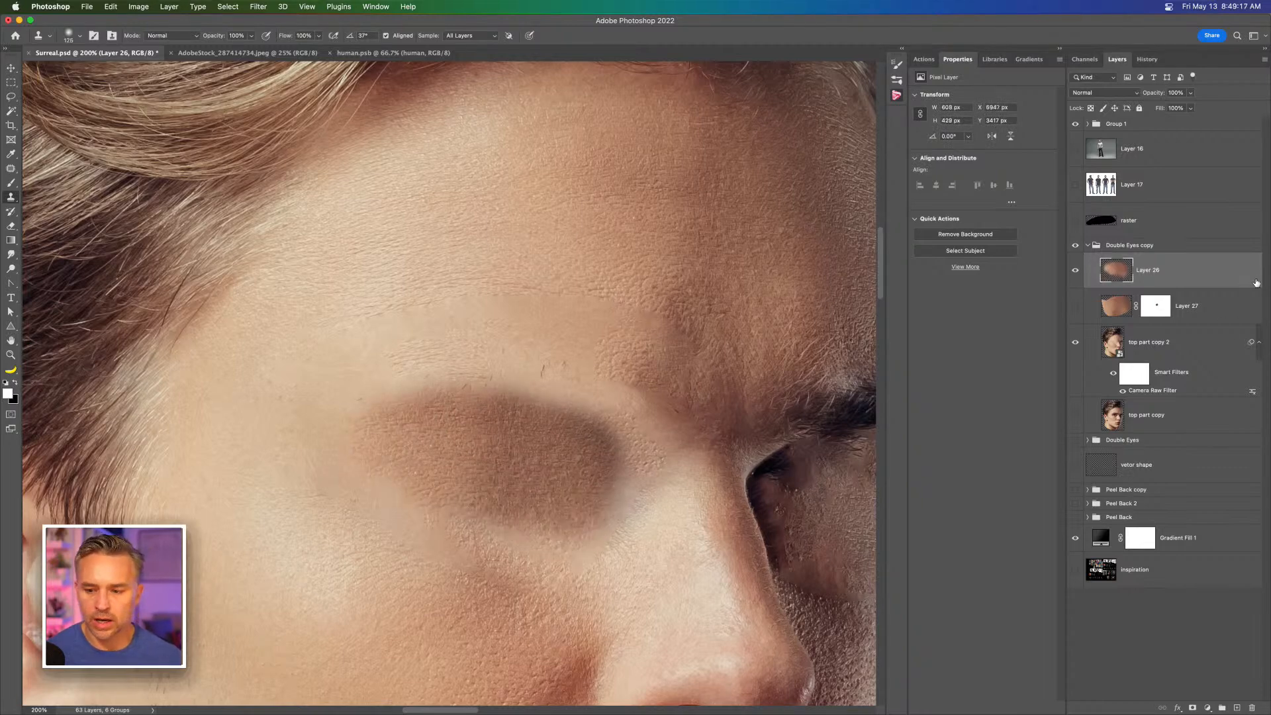
Step: Compare the face with and without the cloned skin on Layer 26, then check the whole head
left_click(1076, 271)
left_click(1076, 271)
key("super+minus")
key("super+minus")
key("super+minus")
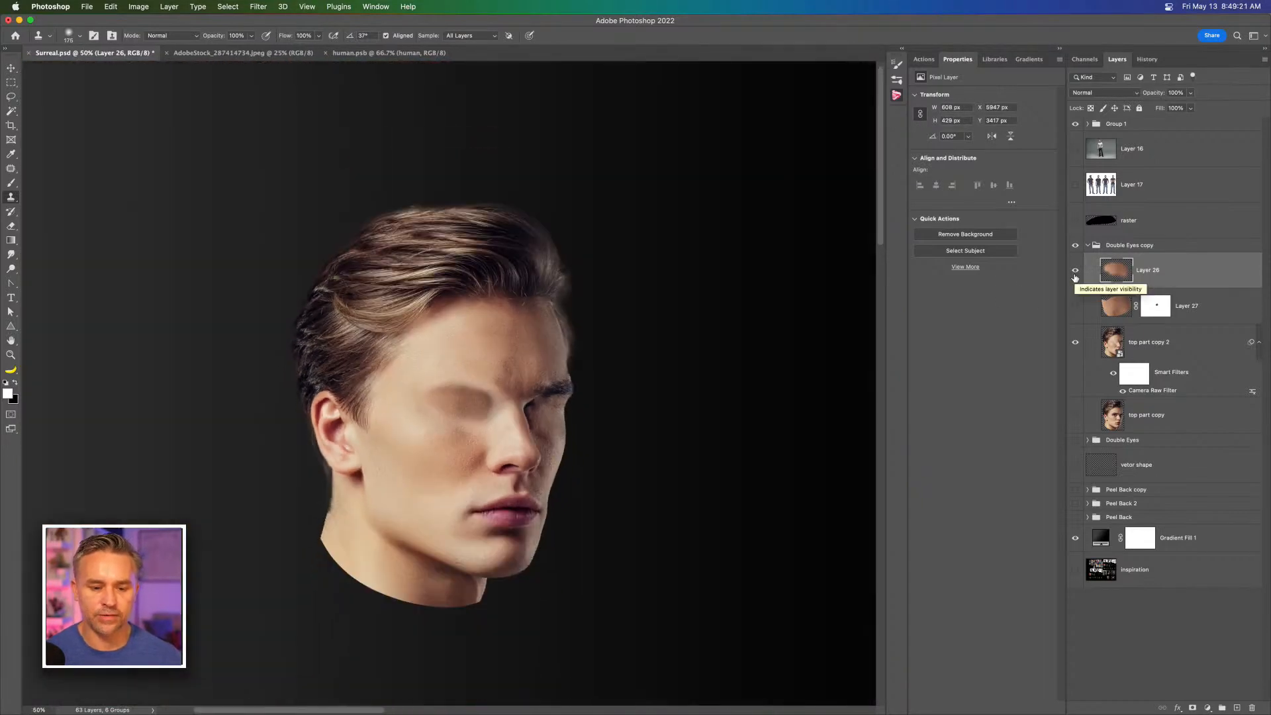
left_click_drag(392, 390, 508, 363)
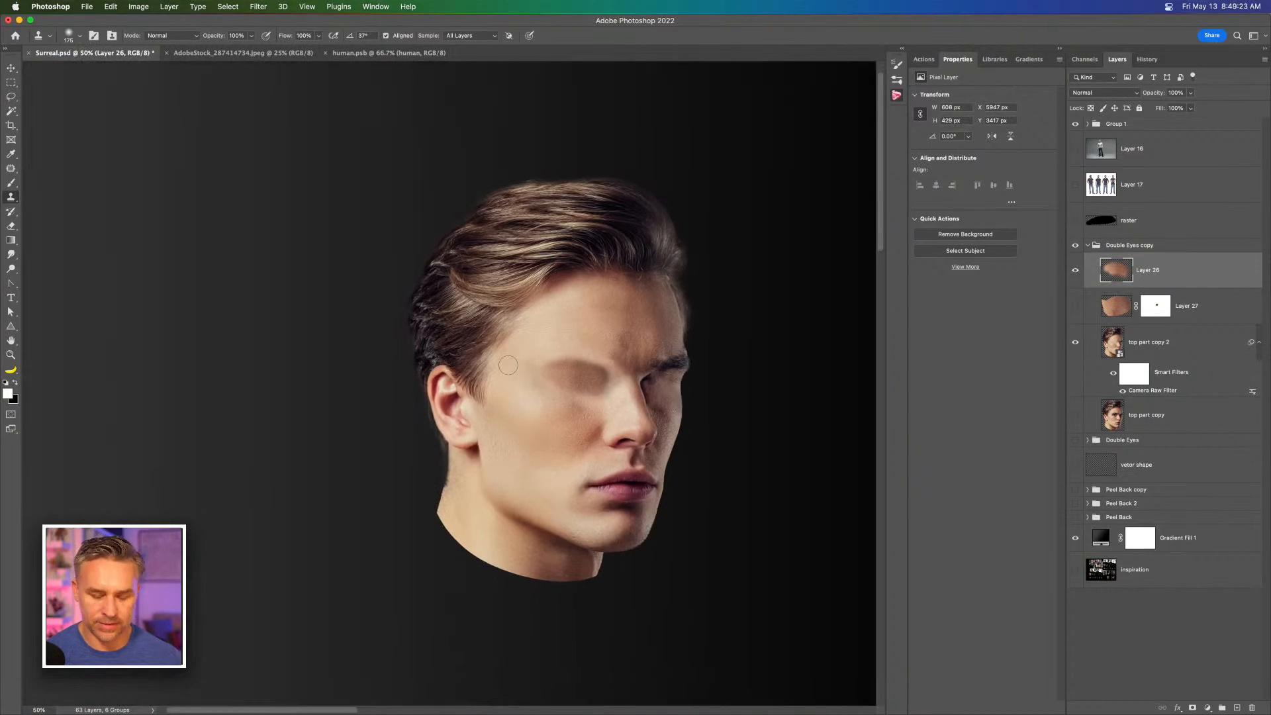
Step: Create a new layer above Layer 26 and clone forehead skin over the socket beneath the remaining eyebrow
key("super+plus")
key("super+plus")
left_click_drag(645, 400, 454, 407)
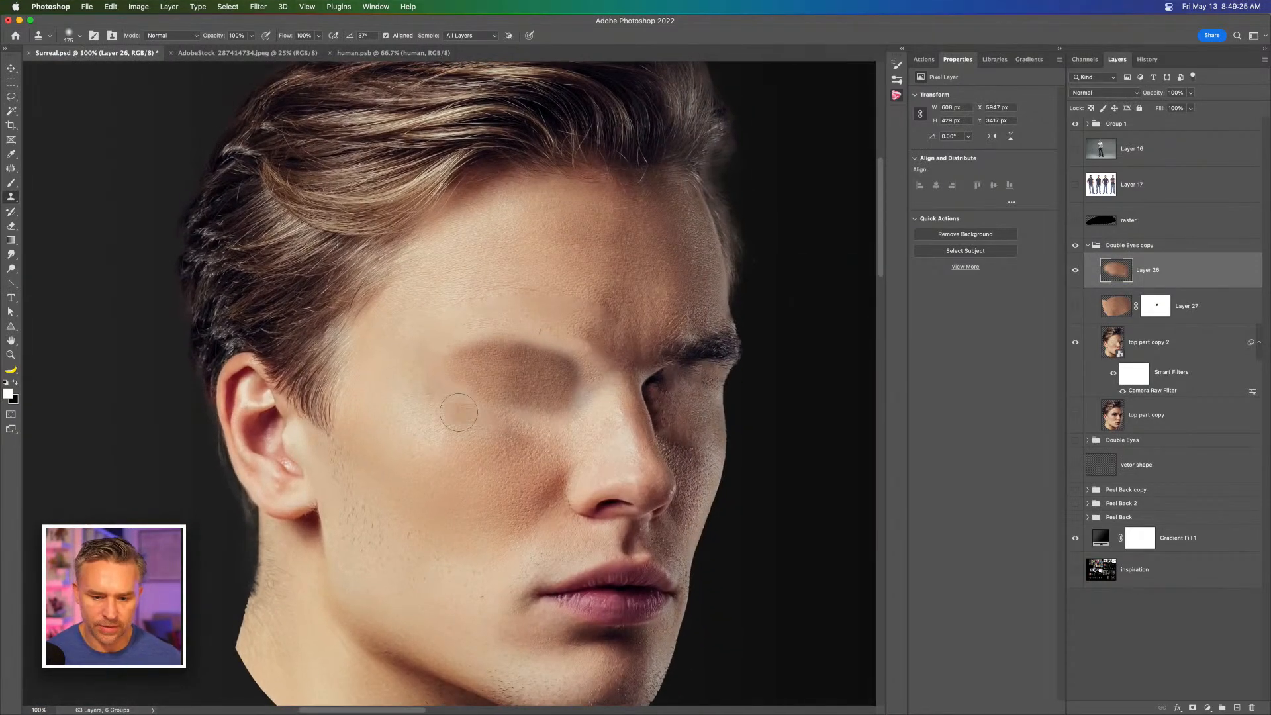
key("super+plus")
left_click_drag(567, 360, 406, 372)
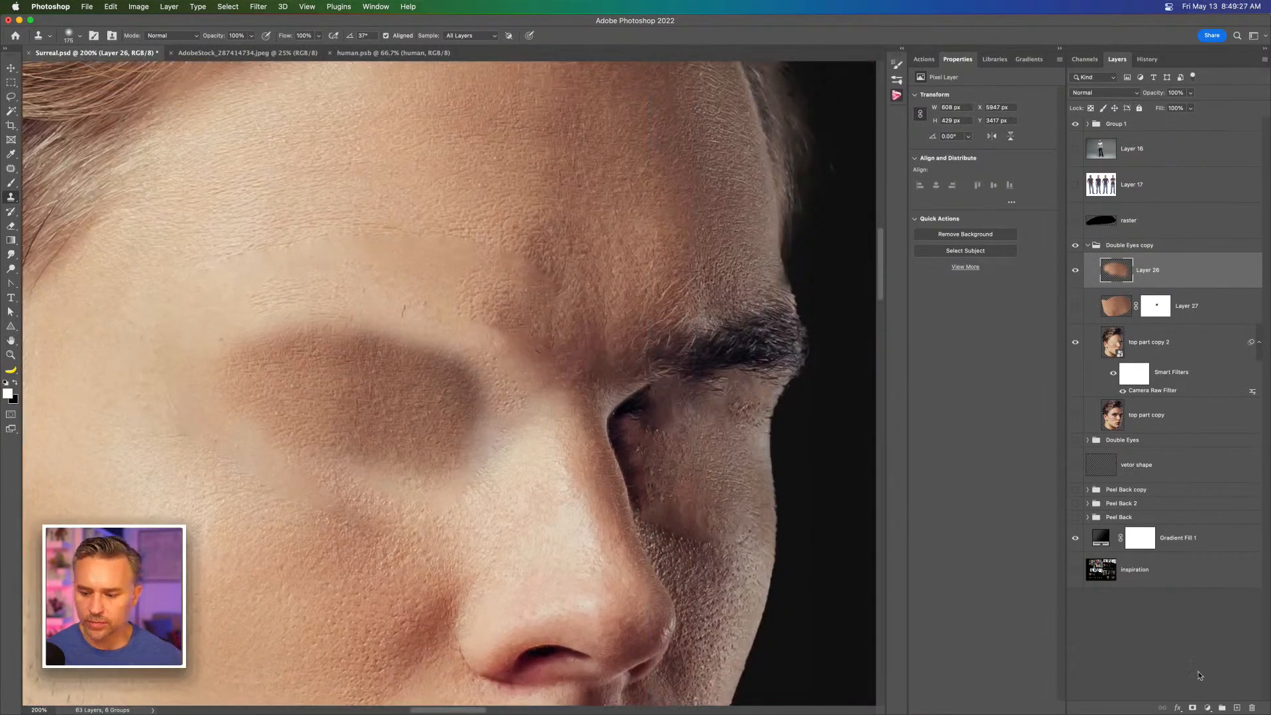
left_click(1237, 707)
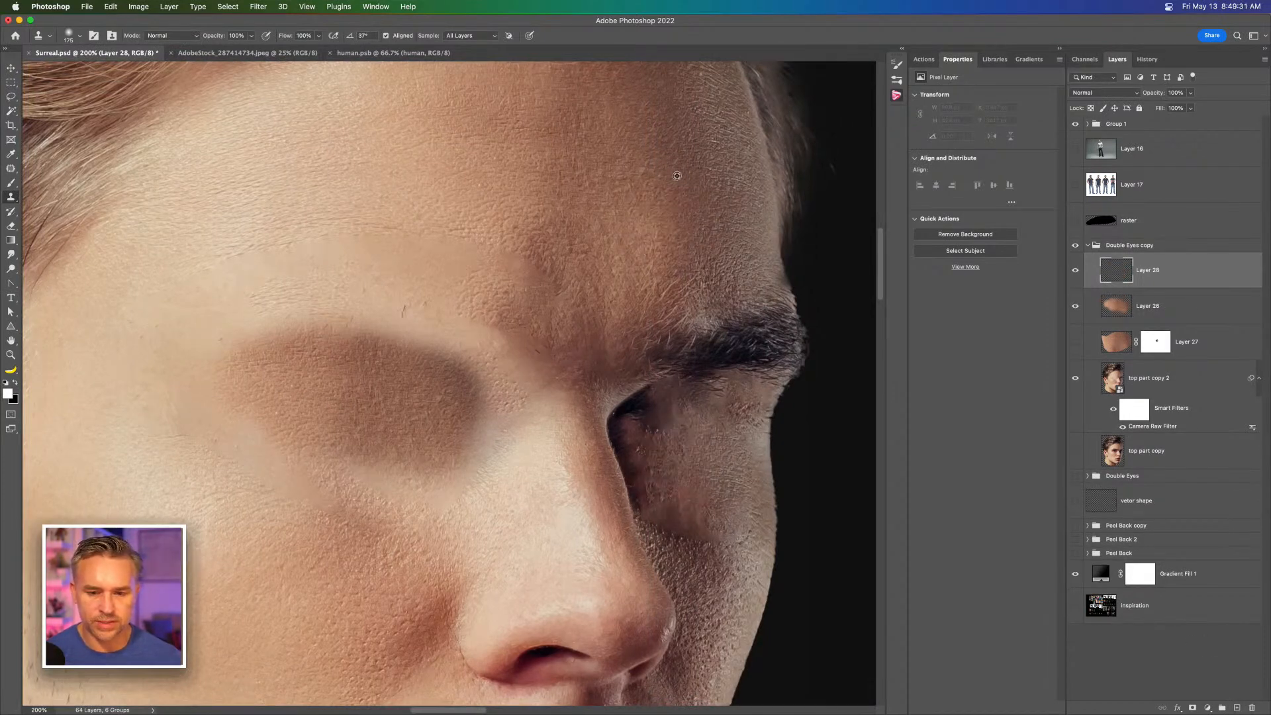
mouse_move(633, 424)
left_mouse_down()
mouse_move(662, 437)
mouse_move(702, 417)
mouse_move(729, 431)
left_mouse_up()
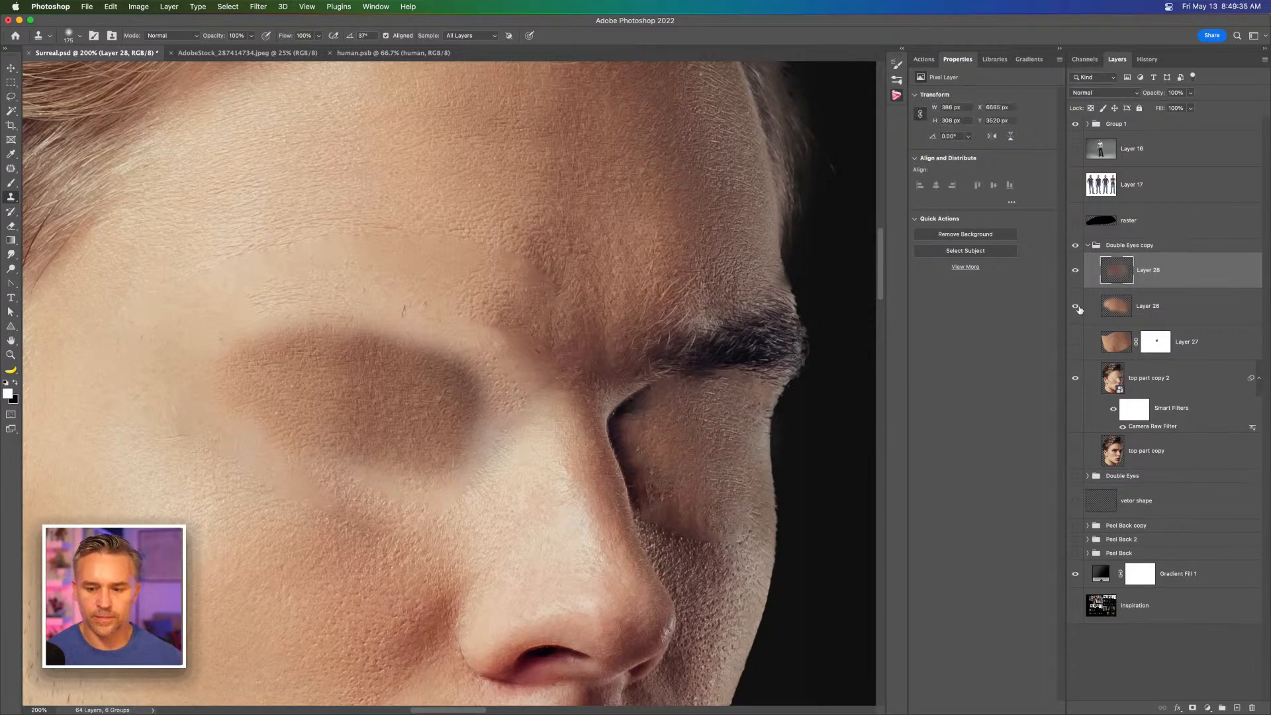
Step: Apply Hue/Saturation to the new cloned skin layer with saturation +26 and lightness -26
key("super+u")
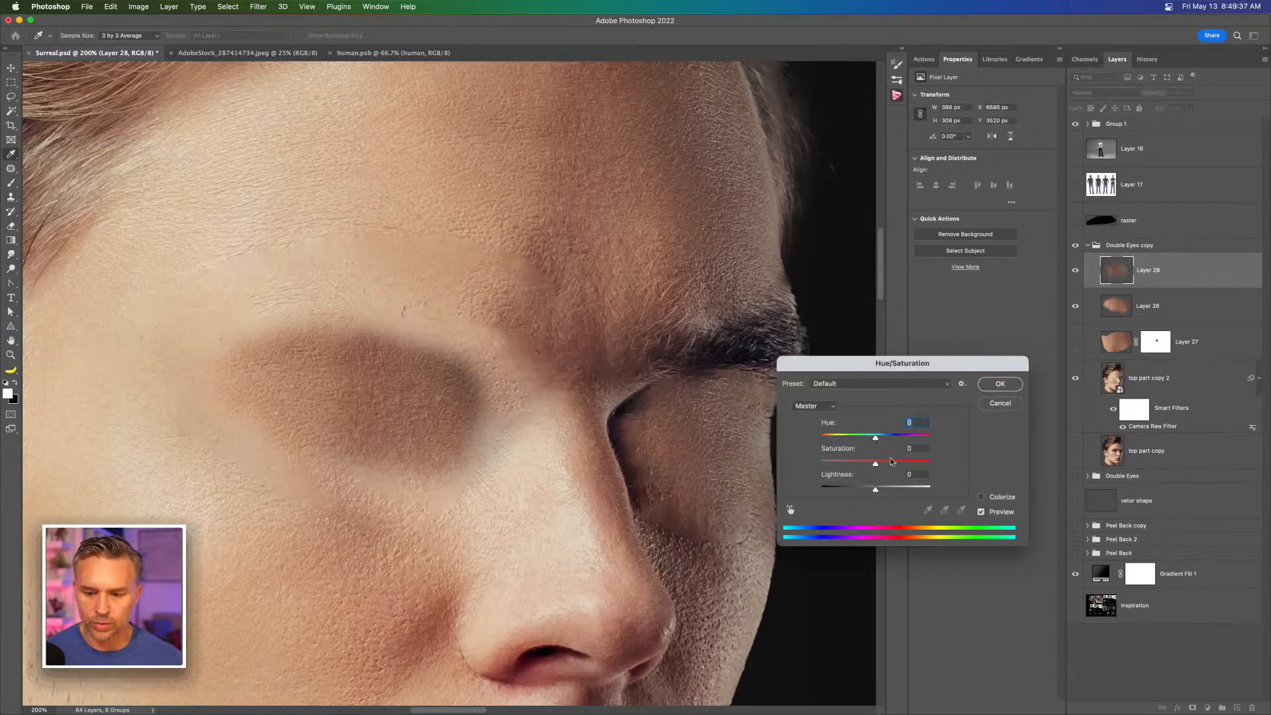
left_click(863, 489)
left_click(898, 464)
left_click(855, 489)
left_click_drag(858, 488, 861, 489)
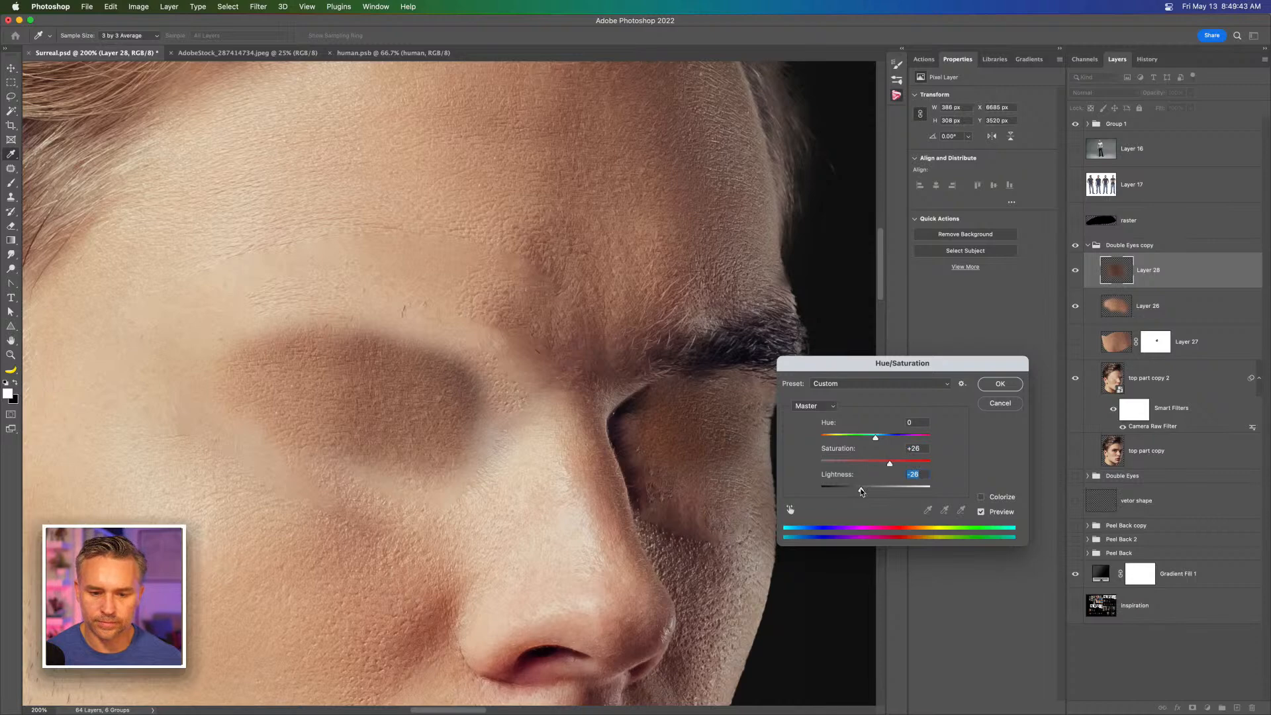
key("super+minus")
key("super+minus")
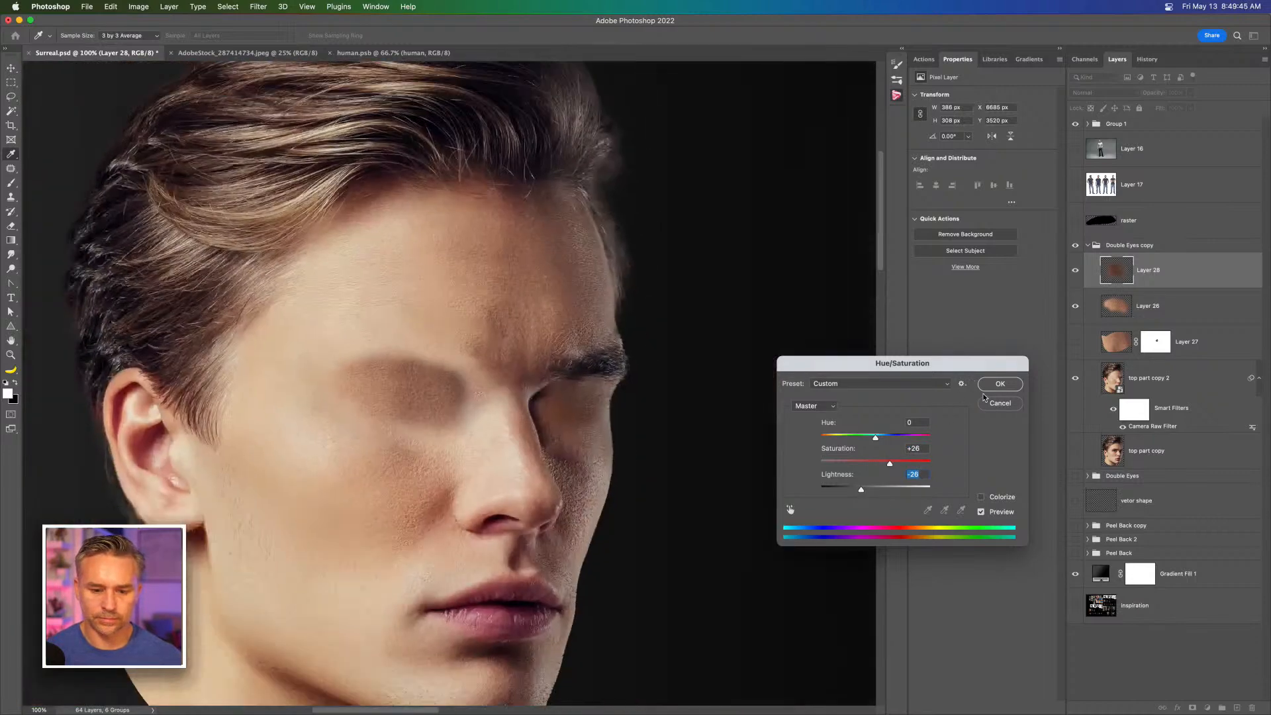
left_click(1000, 386)
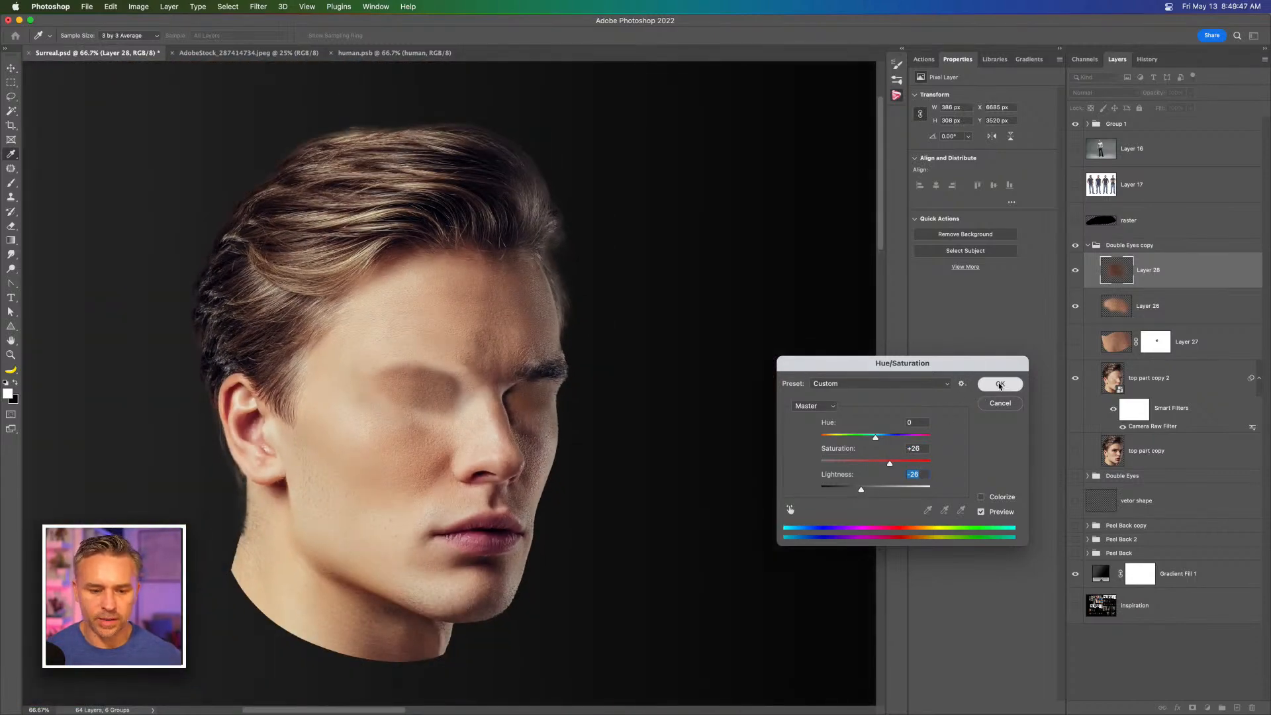
Step: Clone cheek skin with a size 125 Clone Stamp over the area below the far eye socket, beside the nose
key("s")
key("super+plus")
key("super+plus")
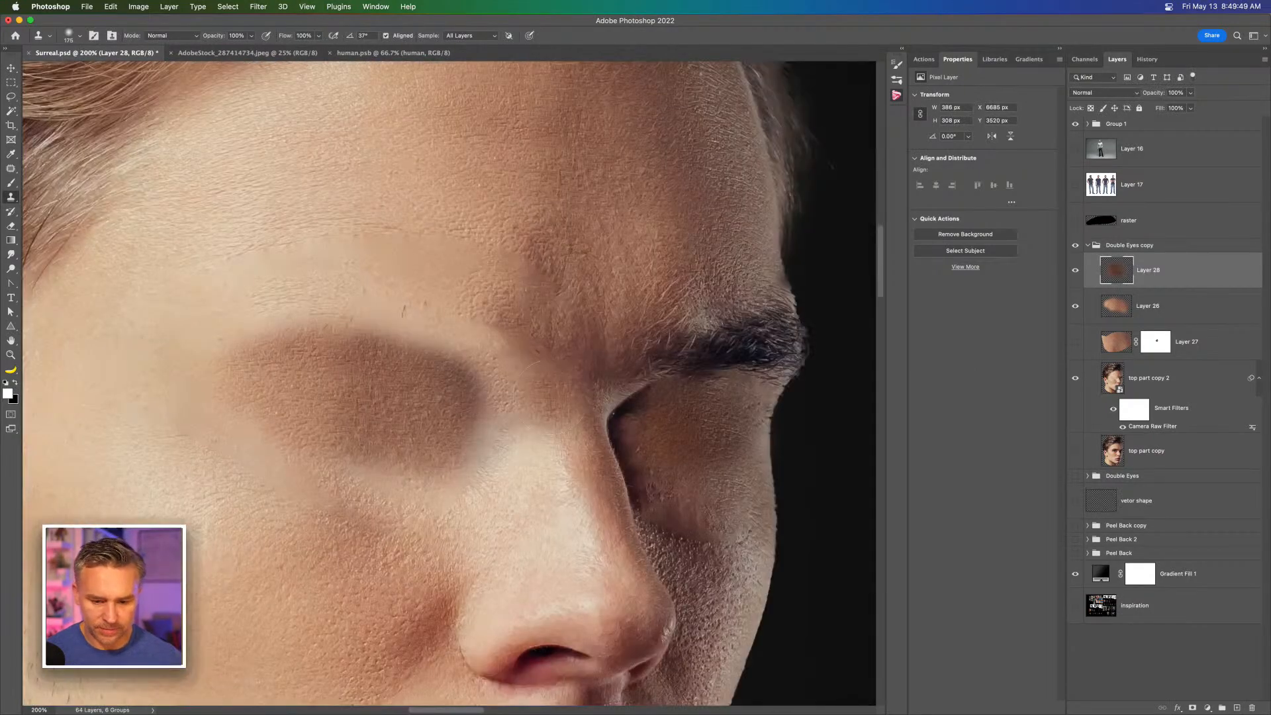
key("bracketleft")
left_click(734, 498)
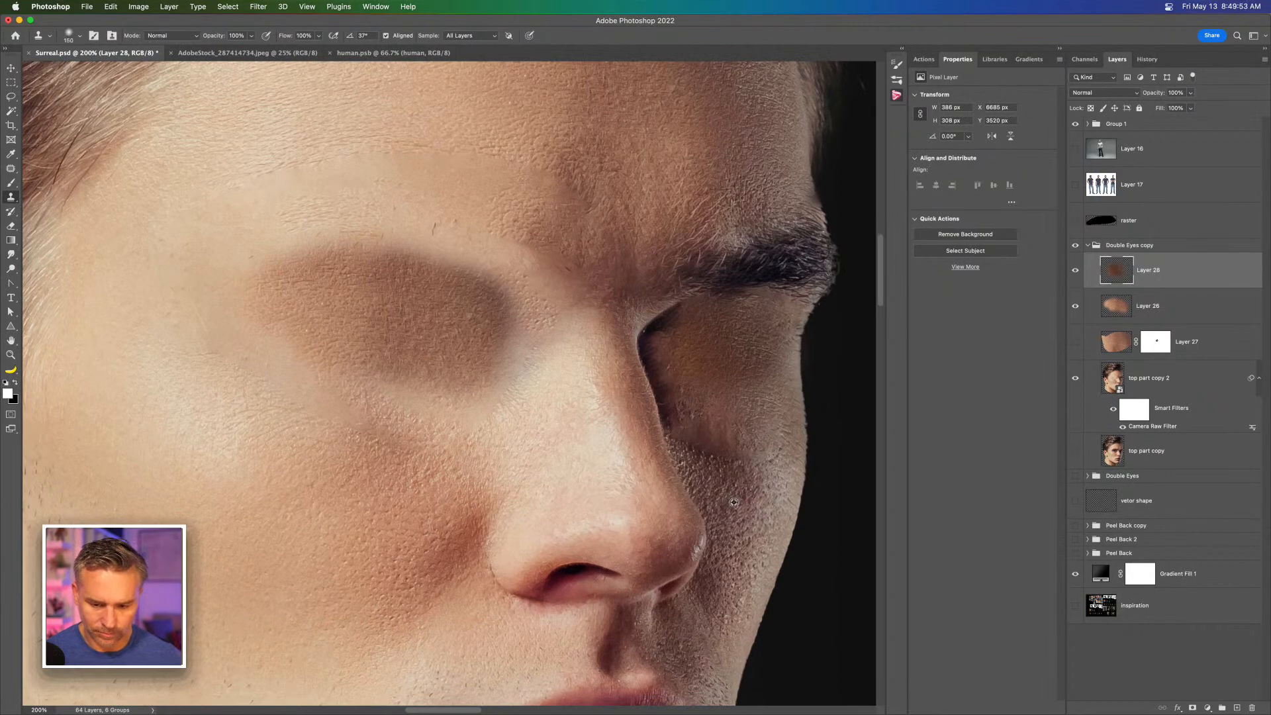
key("bracketleft")
left_click(740, 457, "alt")
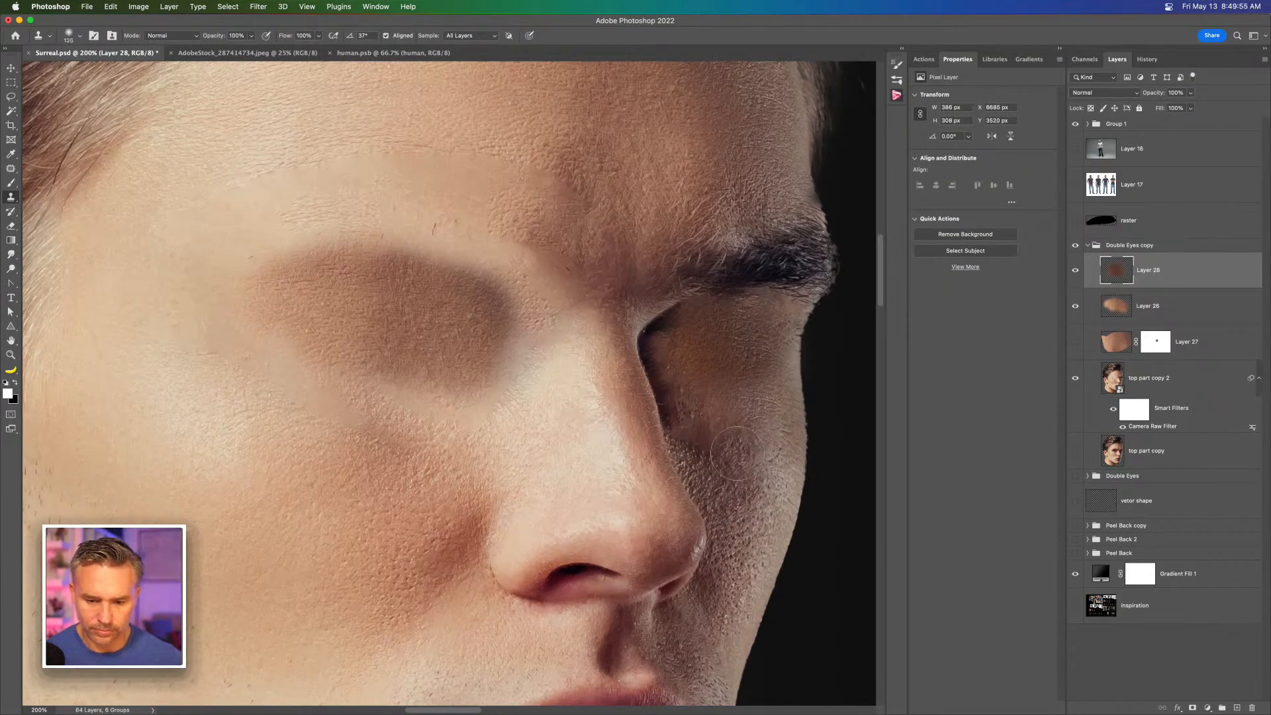
left_click_drag(719, 452, 703, 436)
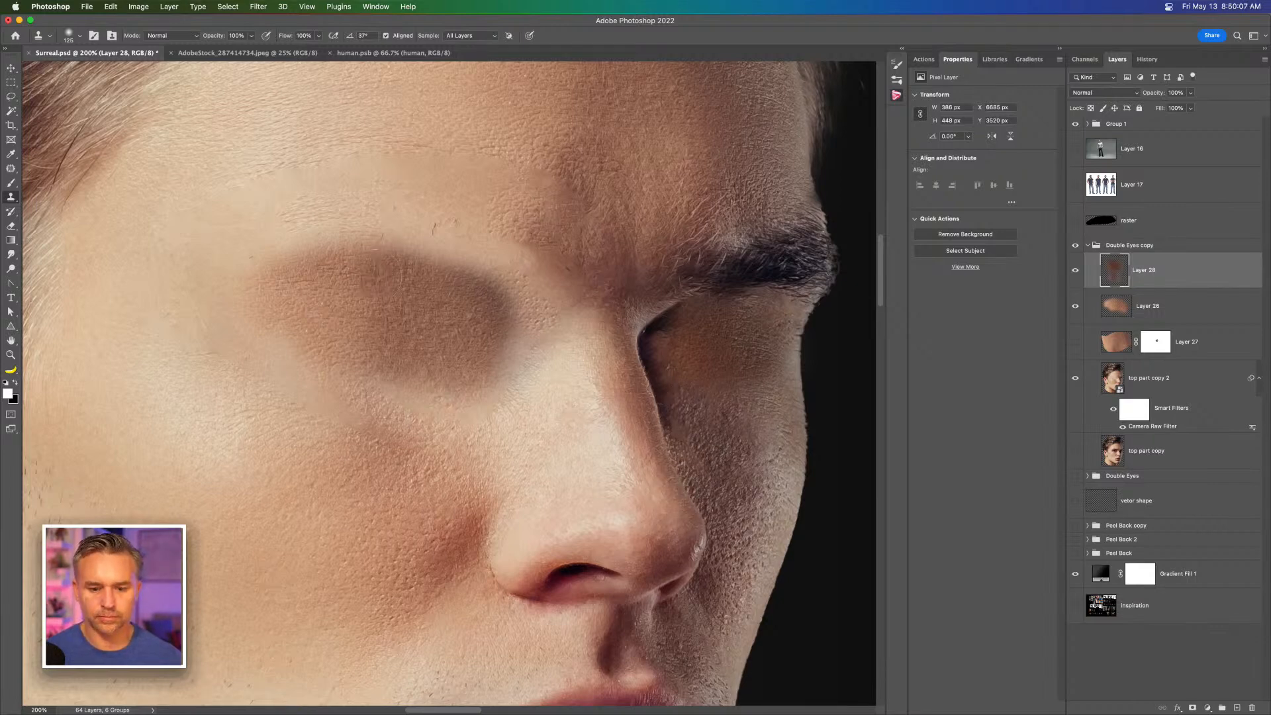
Step: Apply Hue/Saturation with saturation -21 to the cloned skin on Layer 28
key("super+minus")
key("super+minus")
key("super+minus")
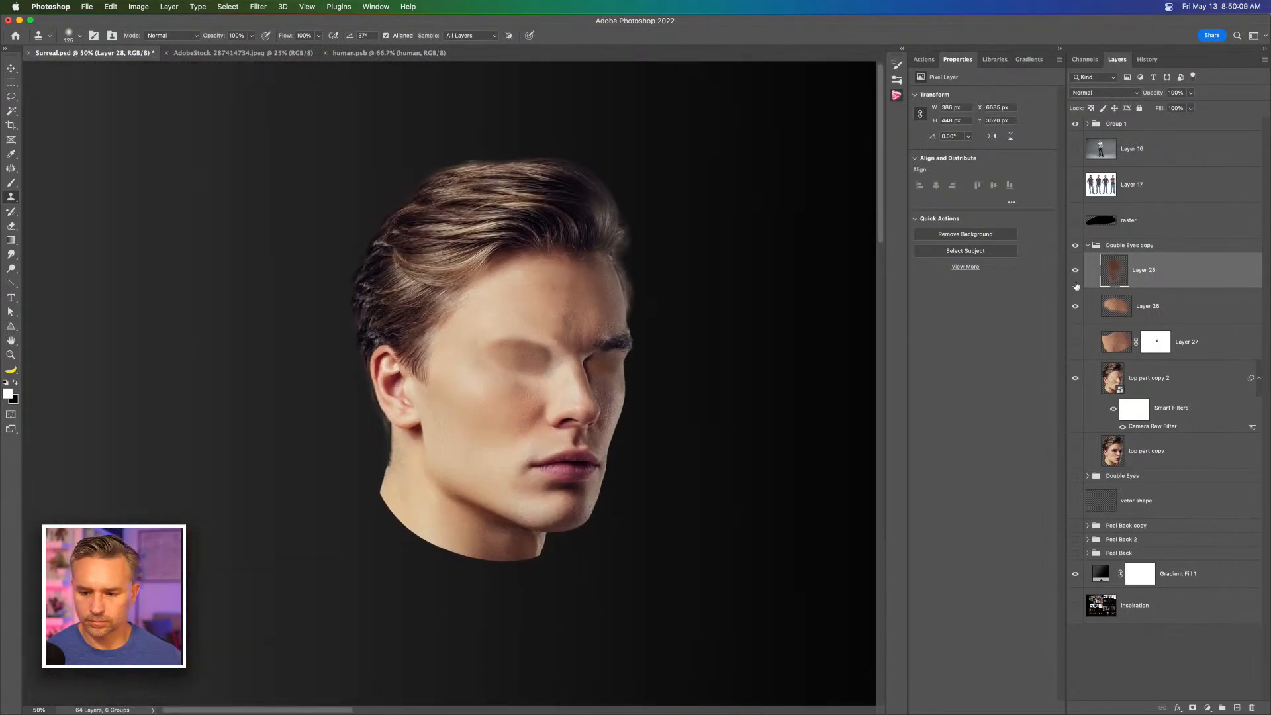
key("super+u")
left_click_drag(874, 463, 867, 465)
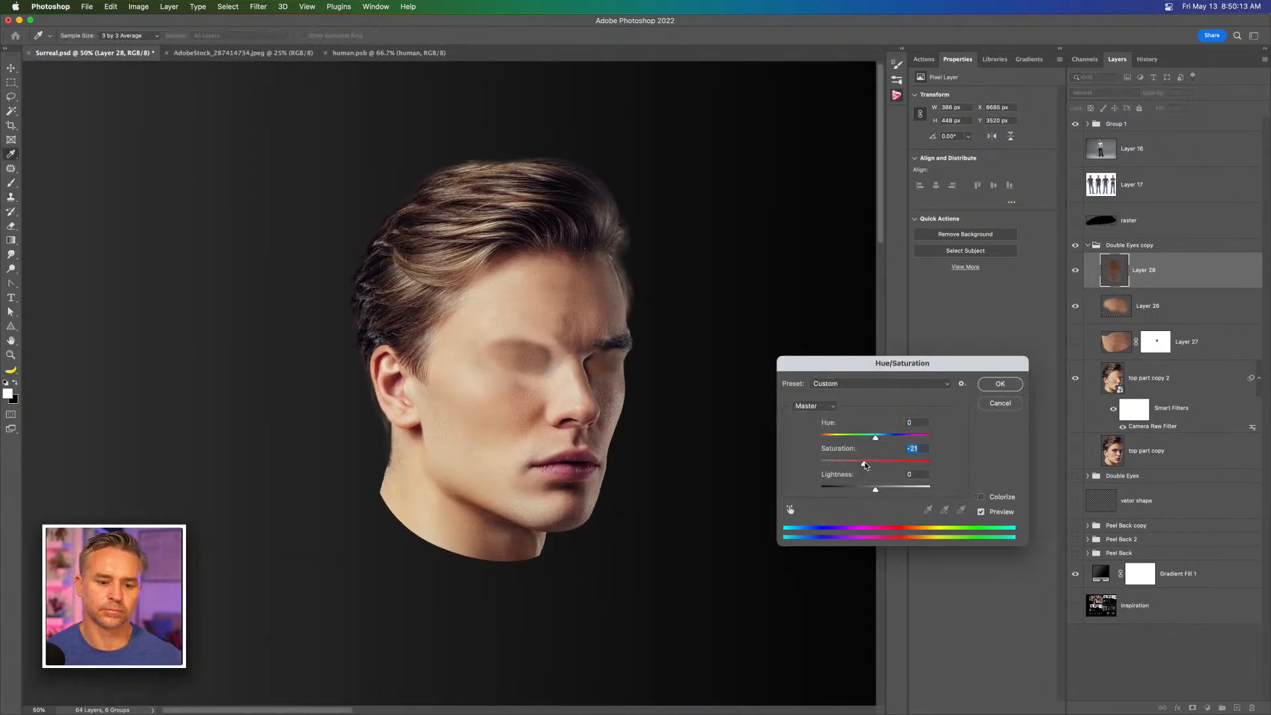
key("Return")
key("s")
key("super+minus")
key("super+plus")
key("super+plus")
key("super+plus")
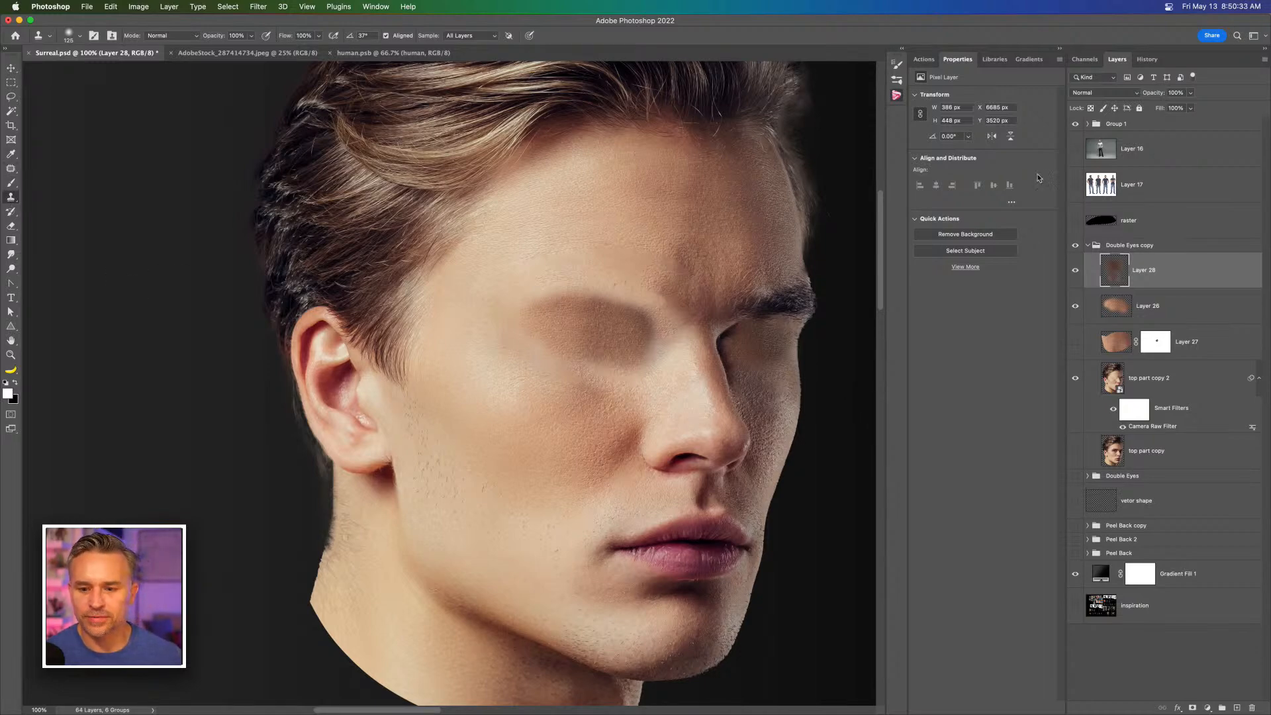
left_click(372, 7)
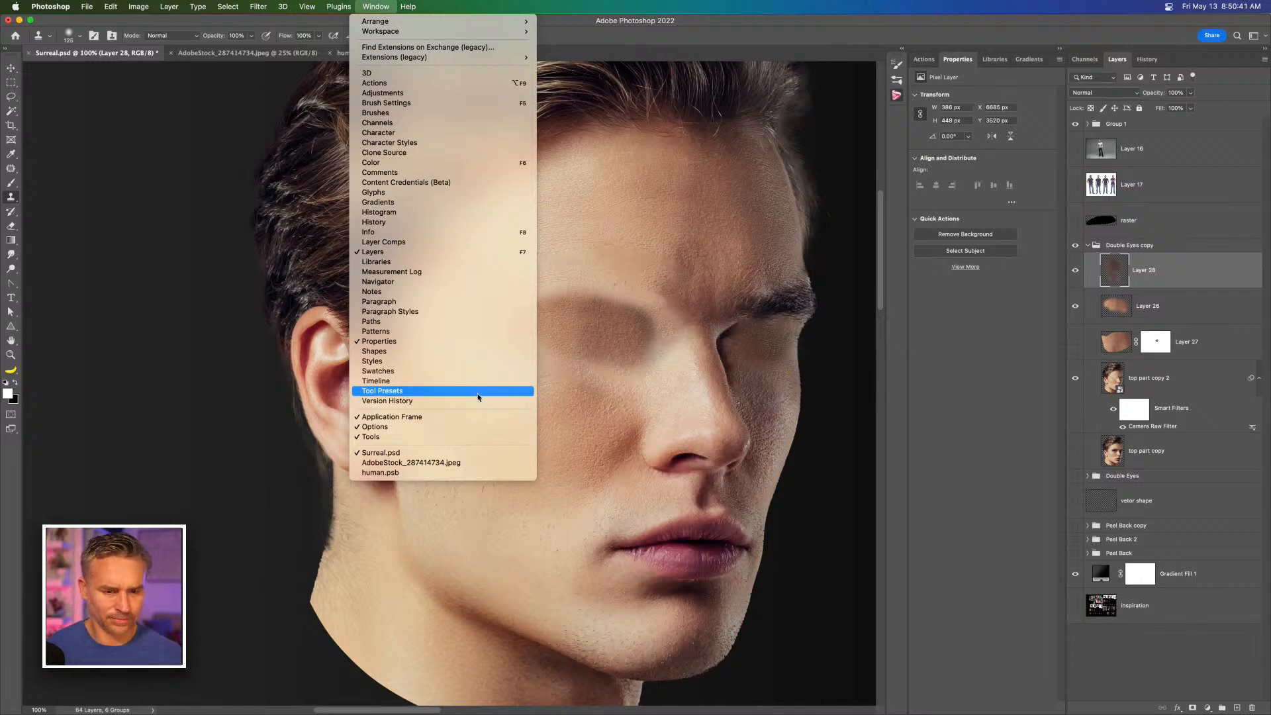
left_click(666, 4)
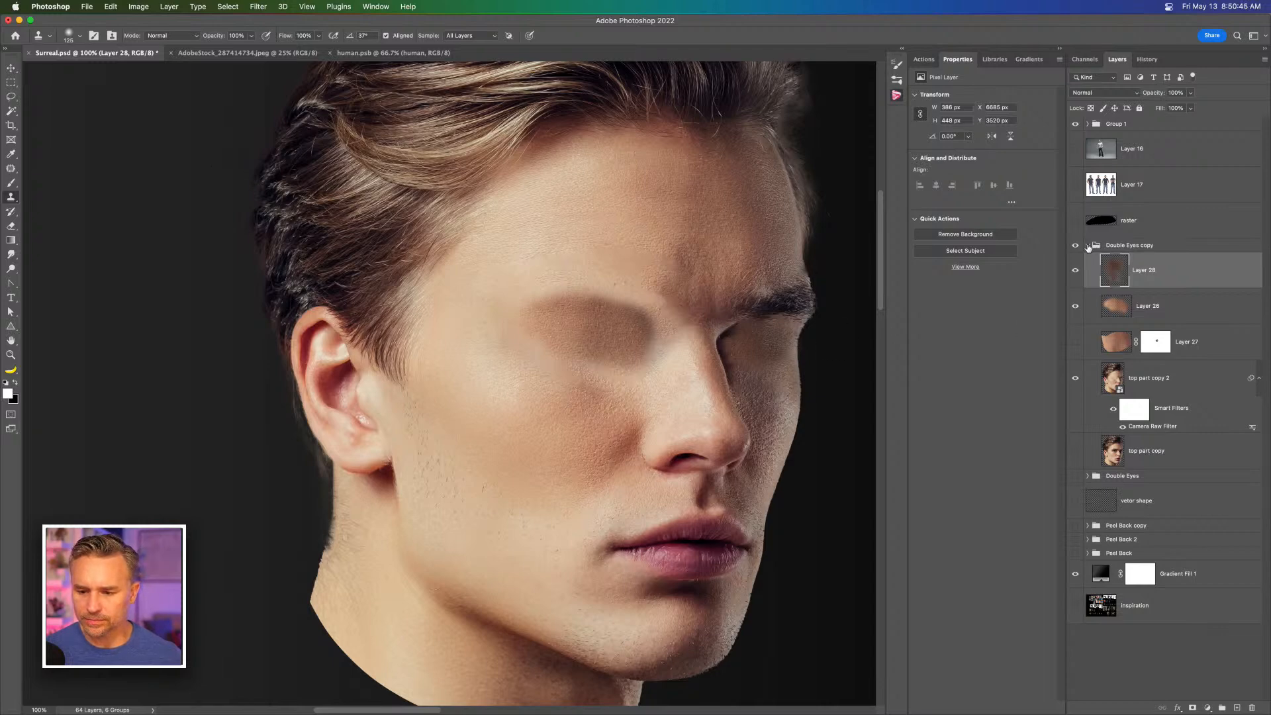
Step: Collapse the Double Eyes copy group and rename it "no eyes"
left_click(1088, 246)
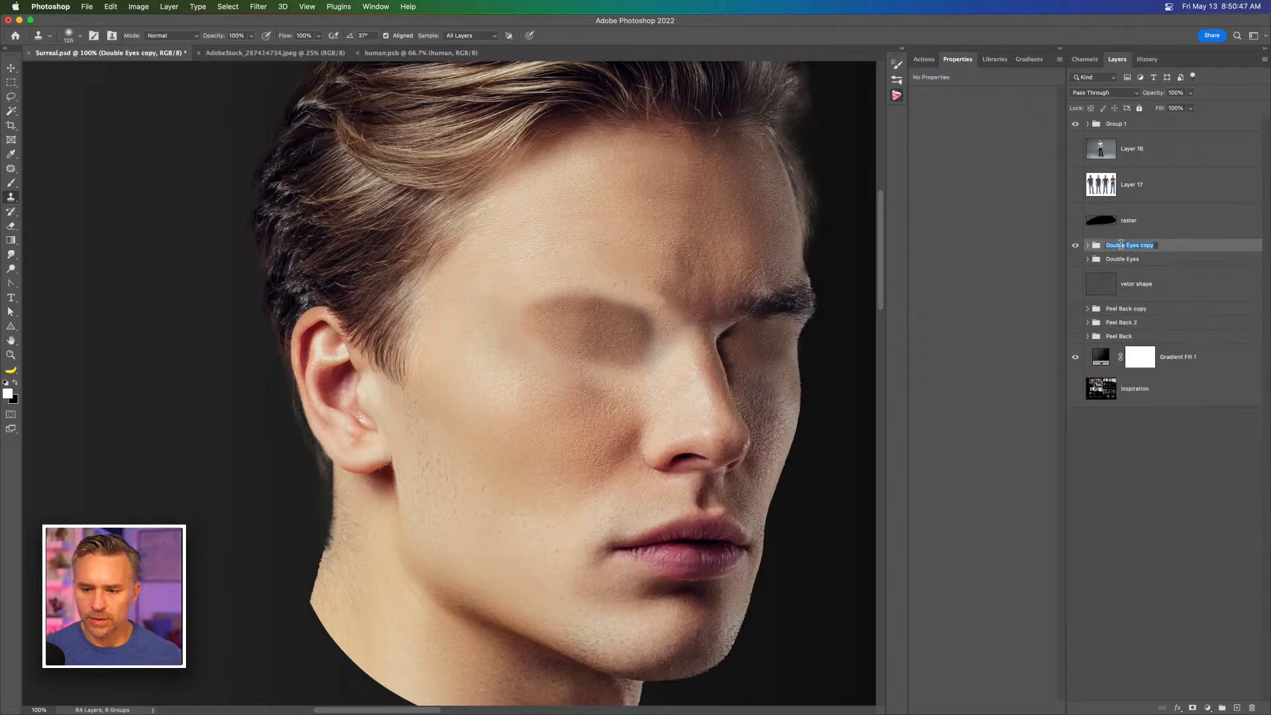
double_click(1121, 246)
type("no eyes")
key("Return")
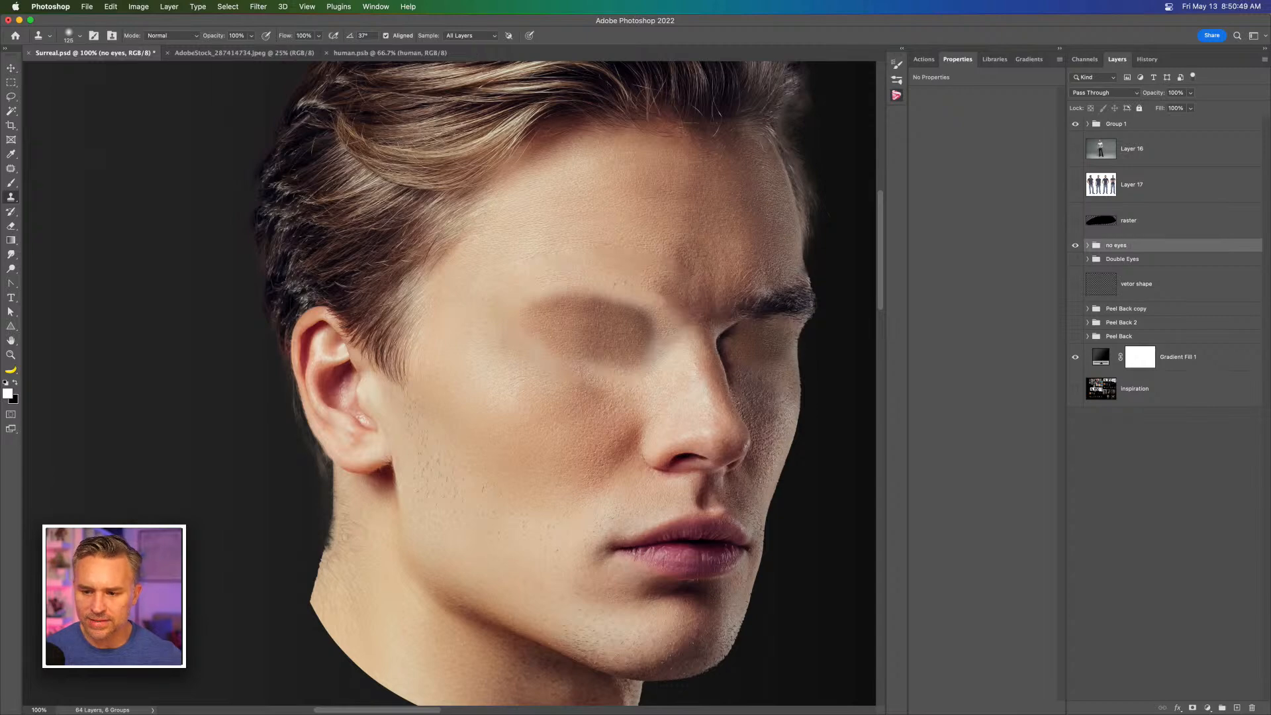
Step: Hide the no eyes group and briefly show the Double Eyes group, leaving both groups hidden
left_click(1075, 245)
left_click(1076, 259)
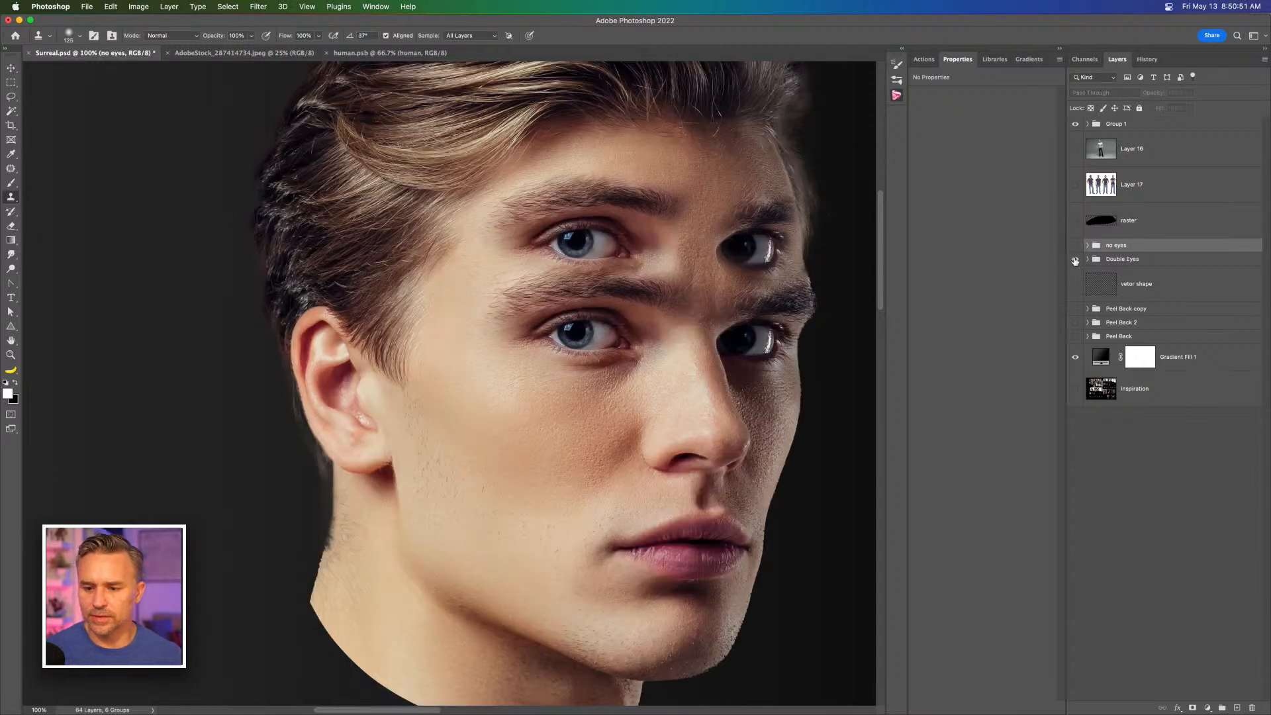
left_click(1075, 260)
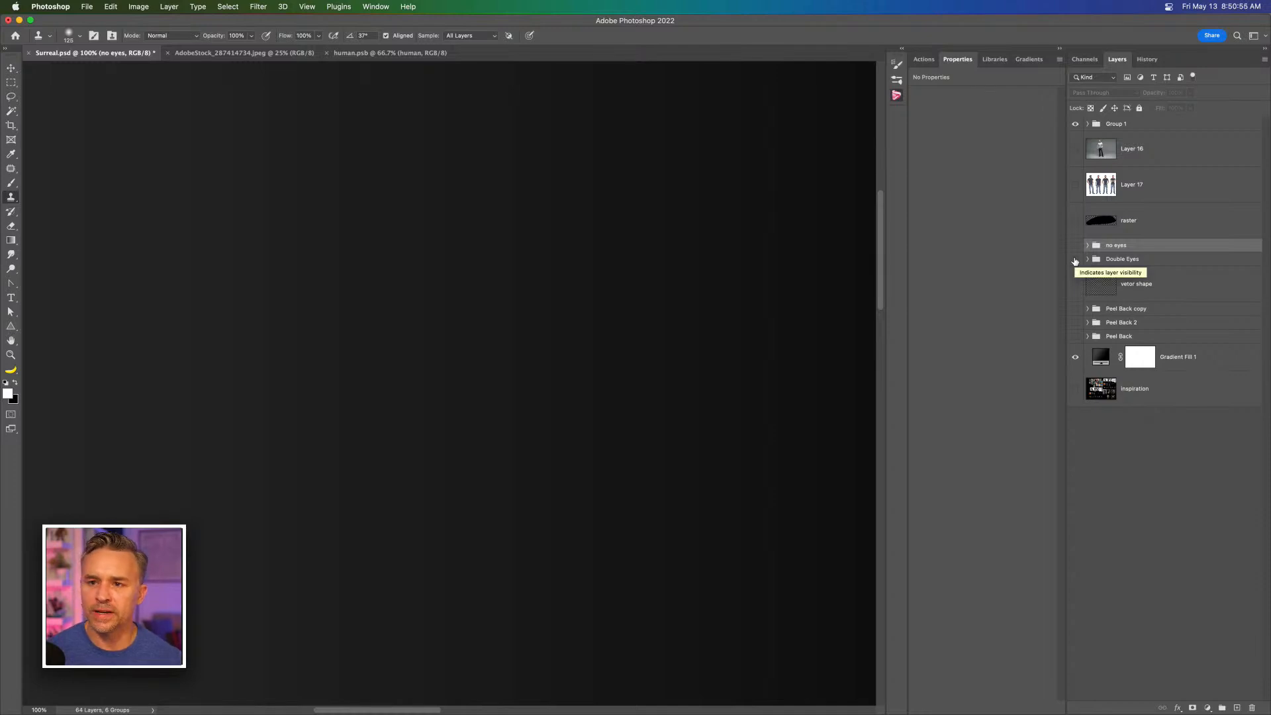
Step: Duplicate the top part layer from the Peel Back copy group to above the raster layer, and keep that group collapsed and hidden
left_click(11, 69)
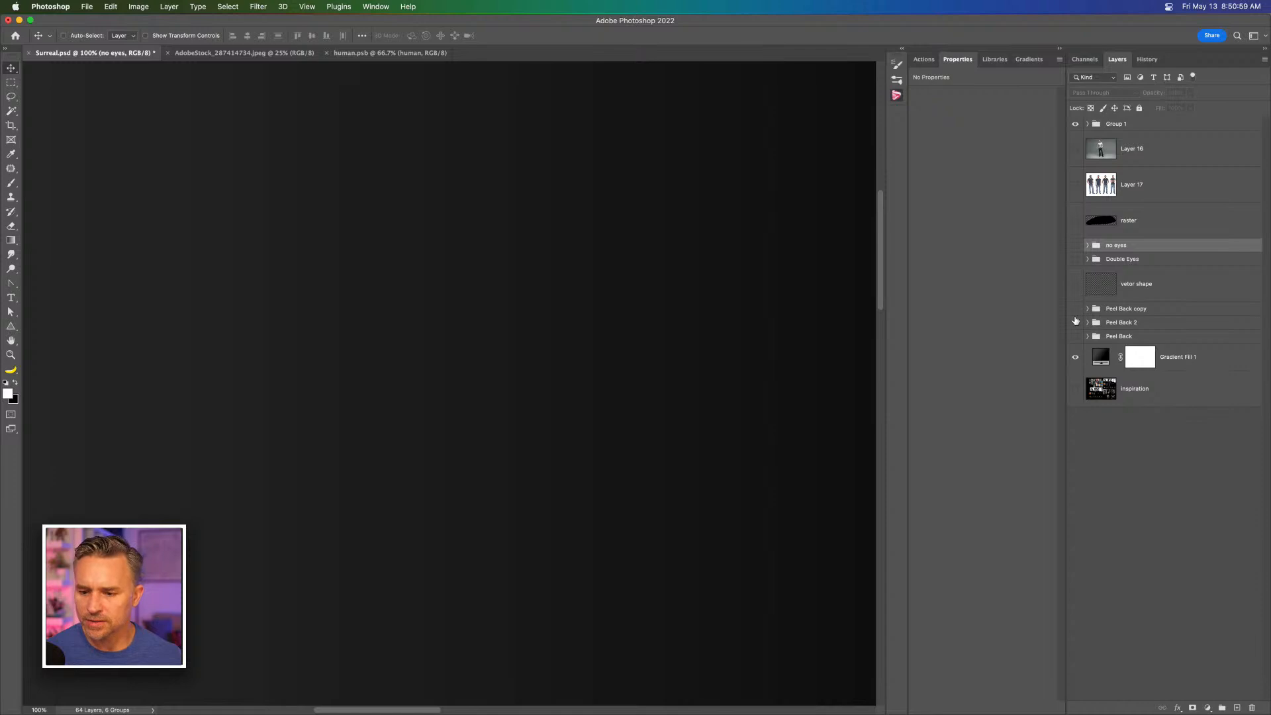
left_click(1090, 309)
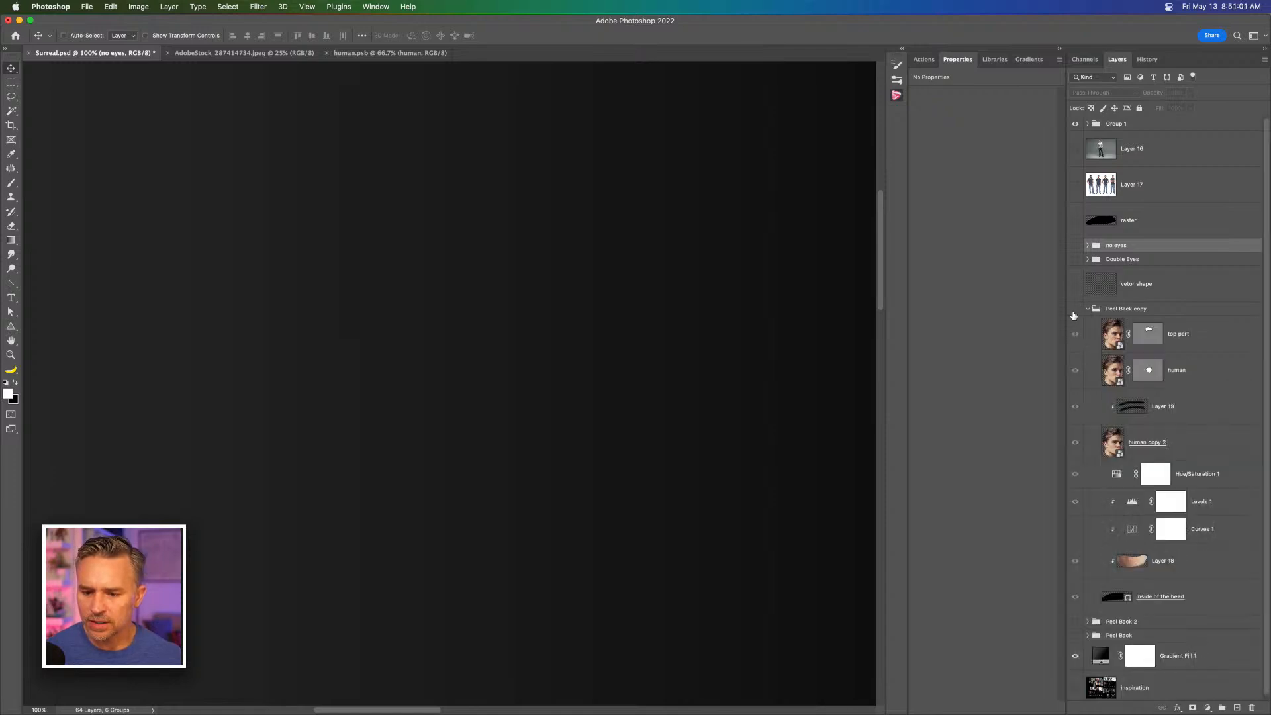
left_click(1105, 339)
key("super+j")
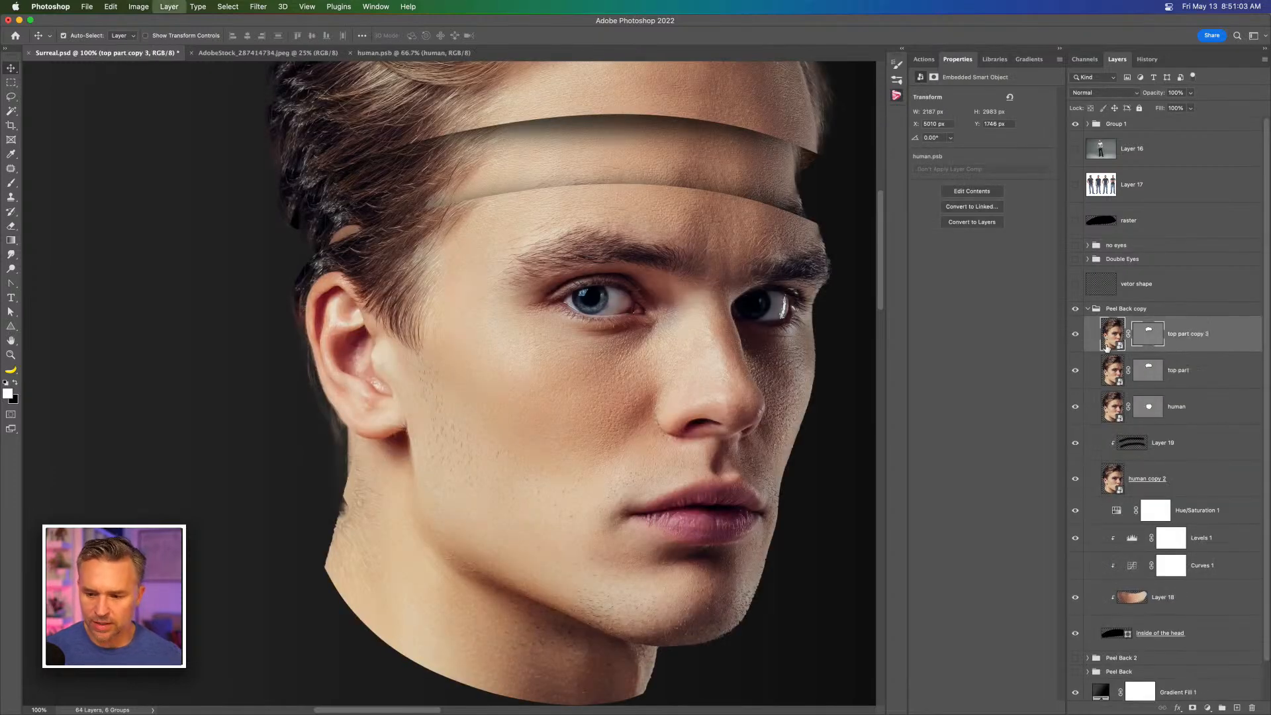
left_click_drag(1209, 338, 1102, 207)
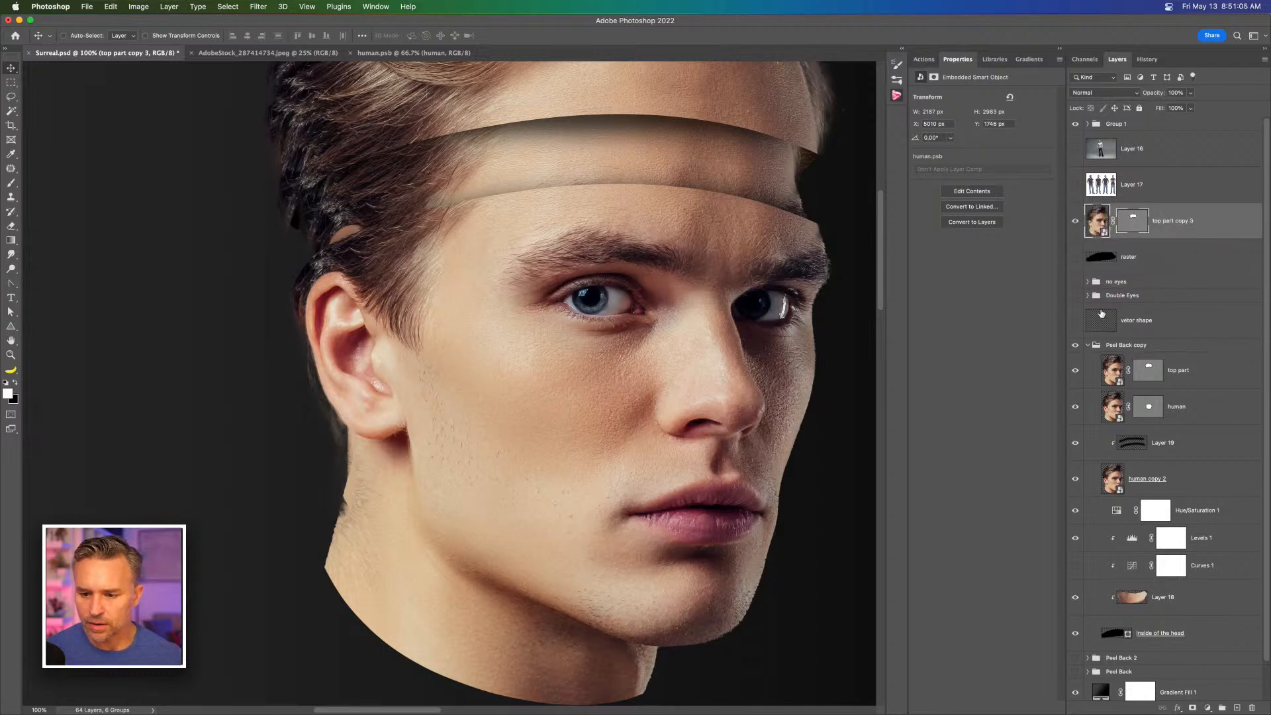
left_click(1089, 345)
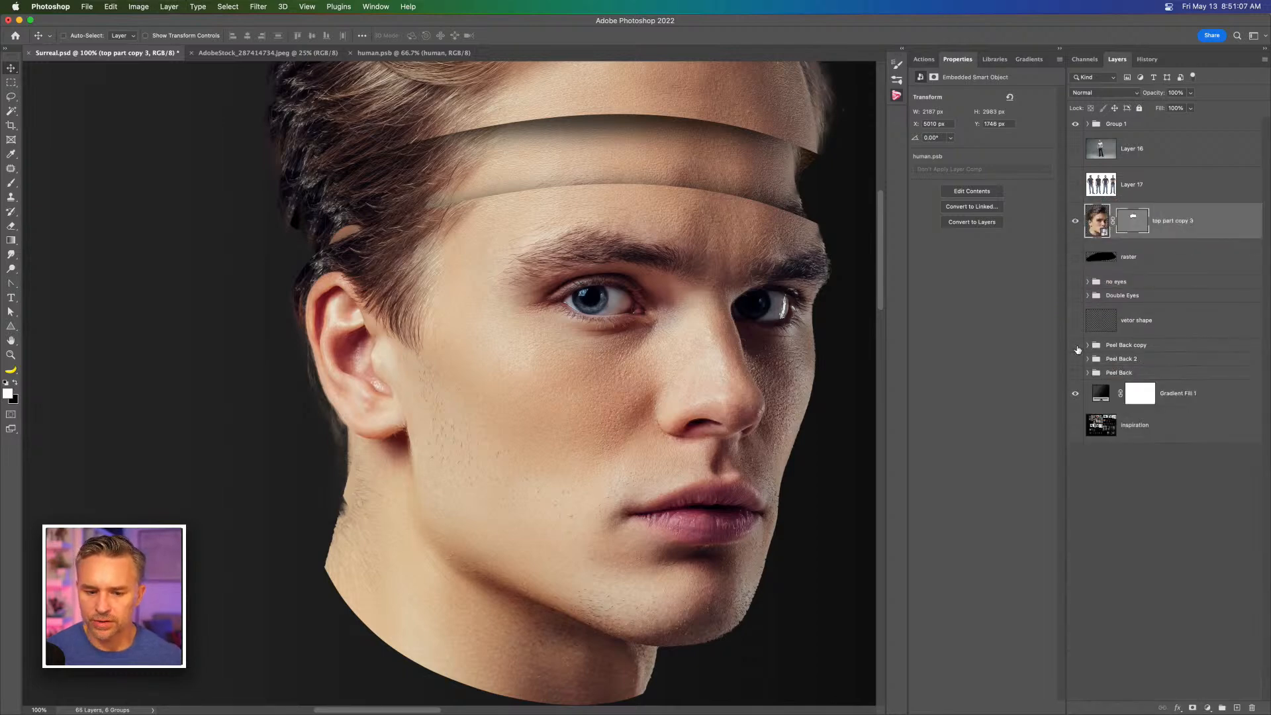
left_click(1076, 345)
Step: Delete the mask from the top part copy 3 layer and center the full head in view
right_click(1132, 221)
left_click(1168, 242)
key("super+minus")
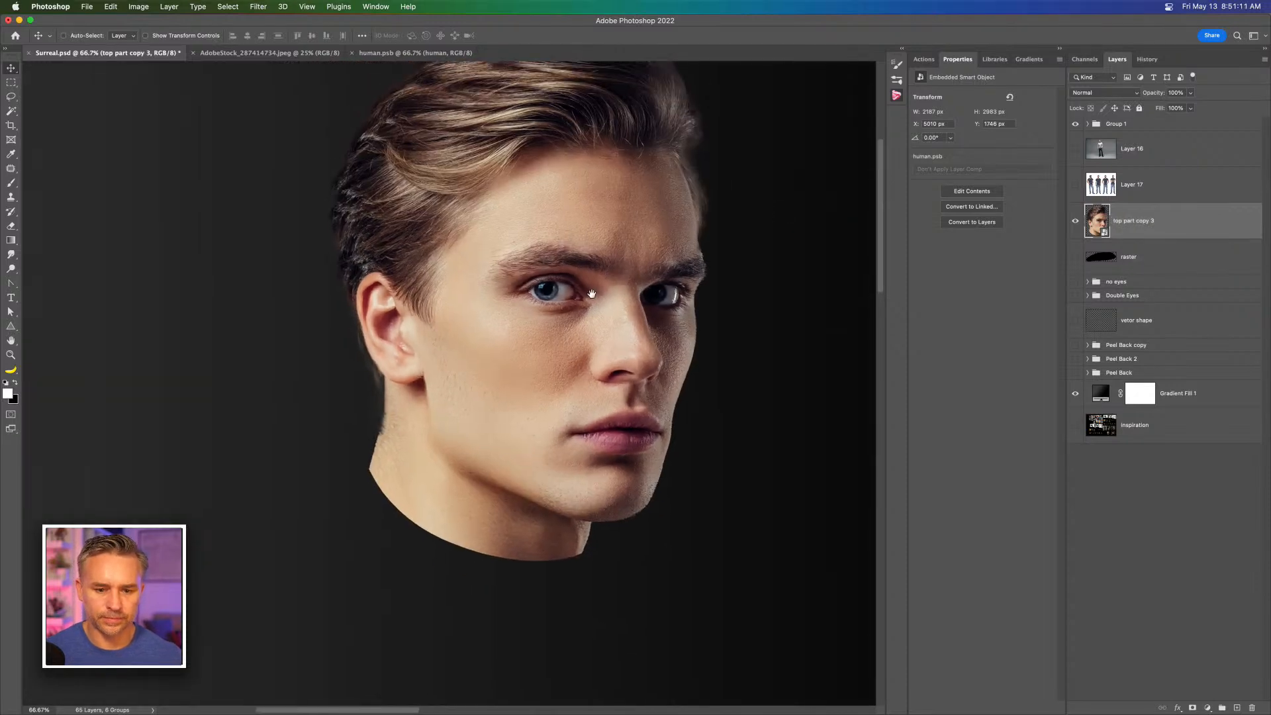
left_click_drag(591, 293, 570, 331)
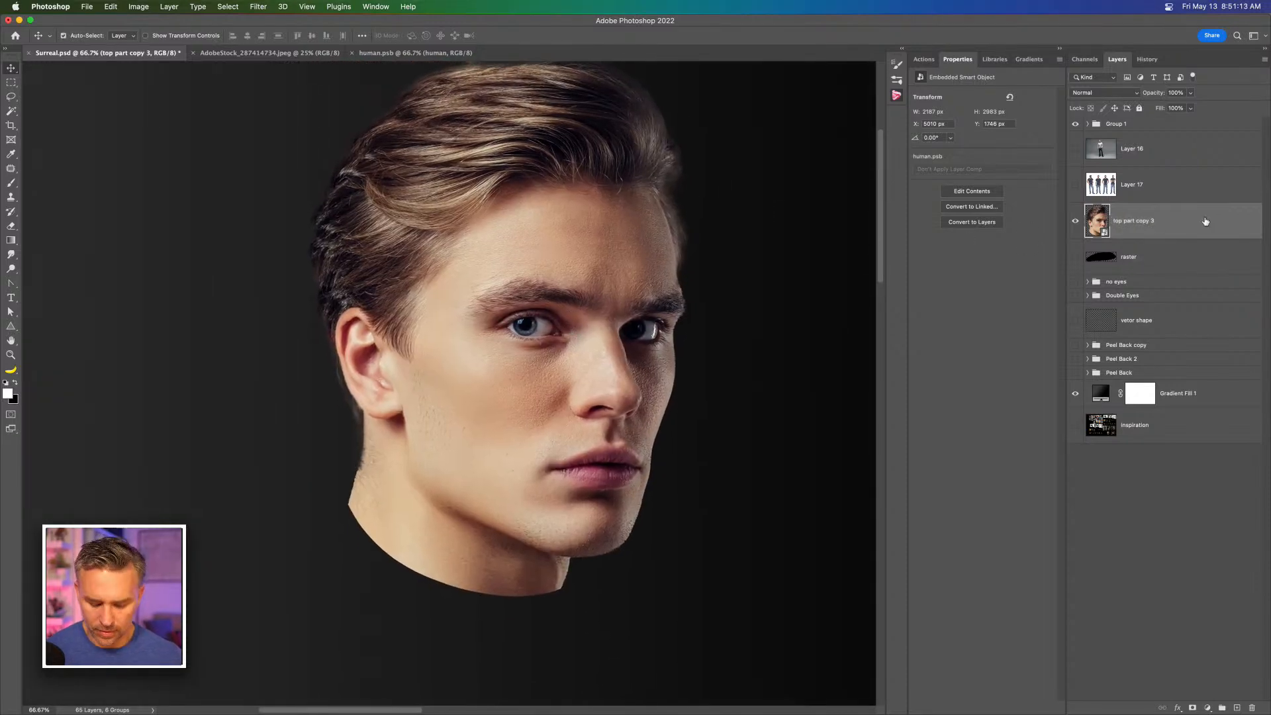
Step: Rename the unmasked layer "head" and place a duplicate of it horizontally offset at about X 5538 px
double_click(1128, 220)
type("head")
key("Return")
key("ctrl+j")
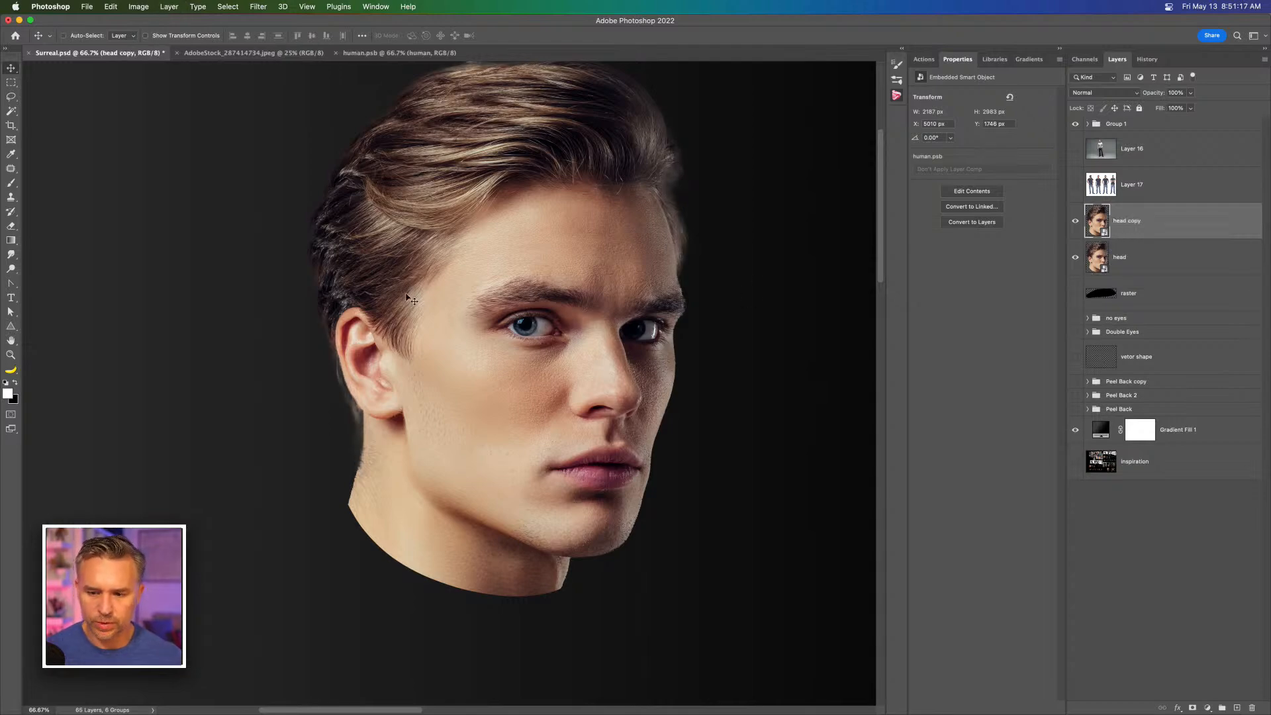
left_click_drag(406, 295, 505, 299)
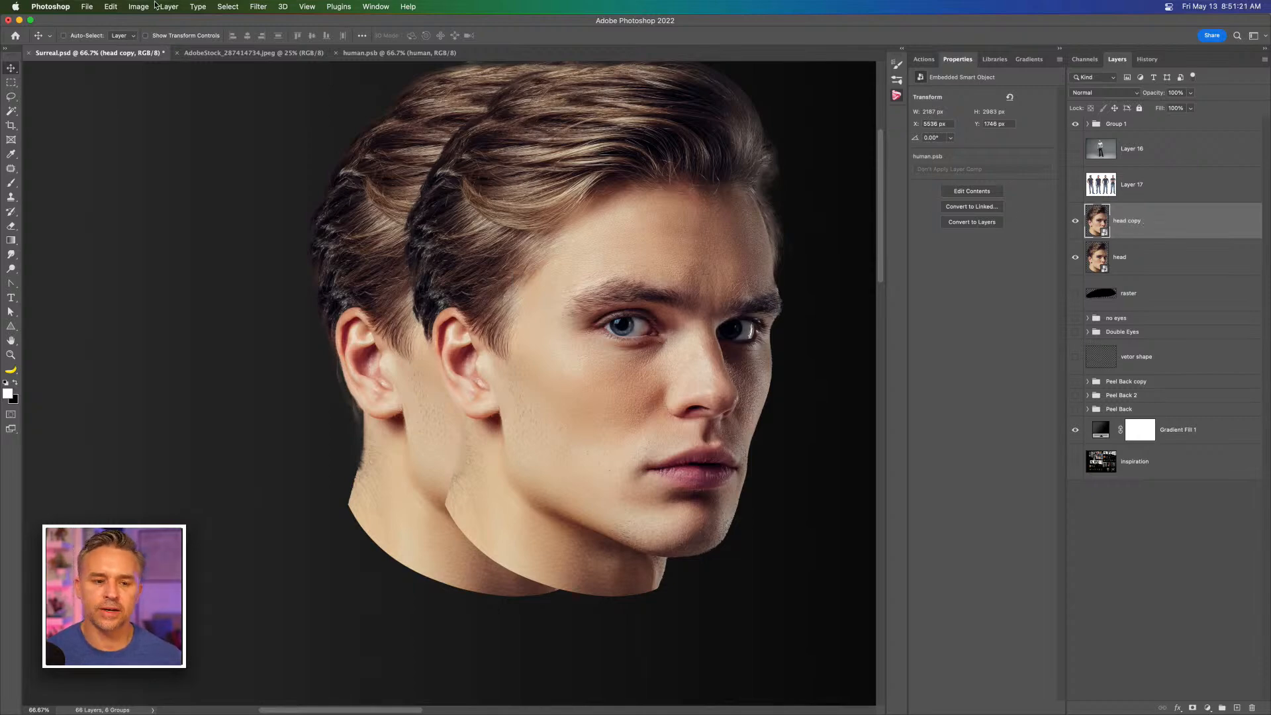
Step: Turn off the red and blue channels in the head copy layer's advanced blending options, keeping only green
double_click(1190, 227)
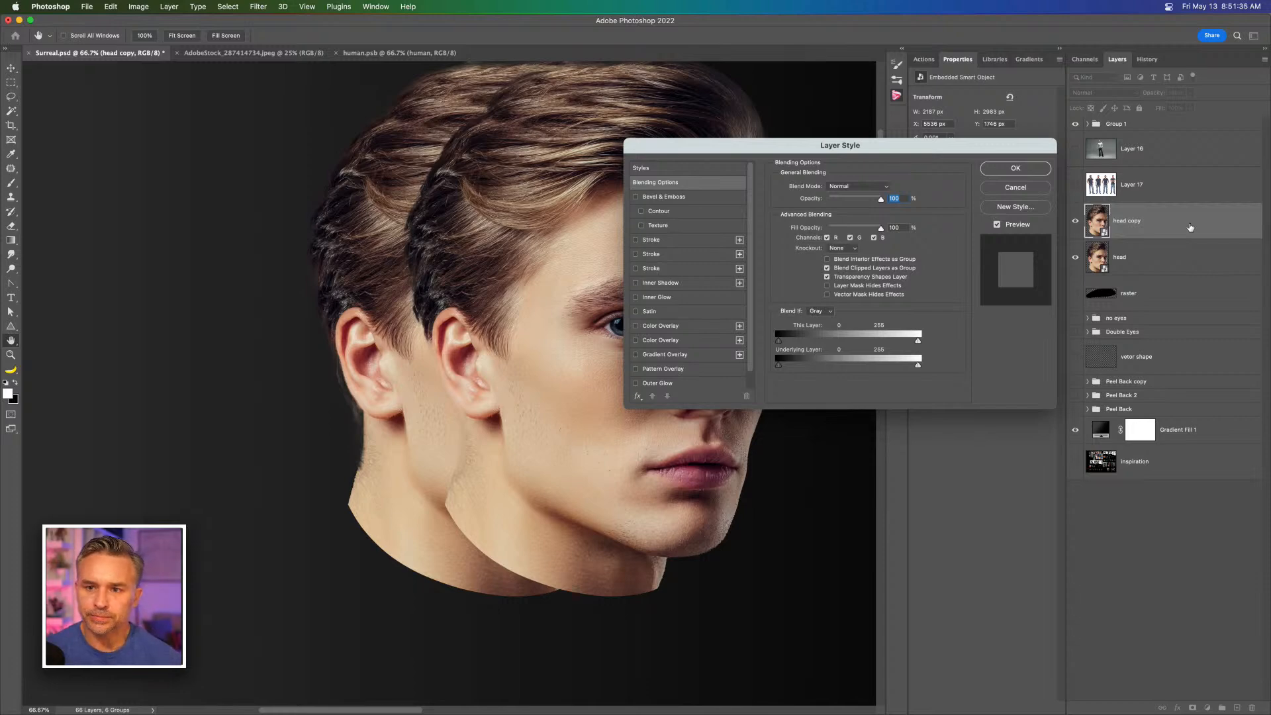
left_click_drag(739, 146, 714, 203)
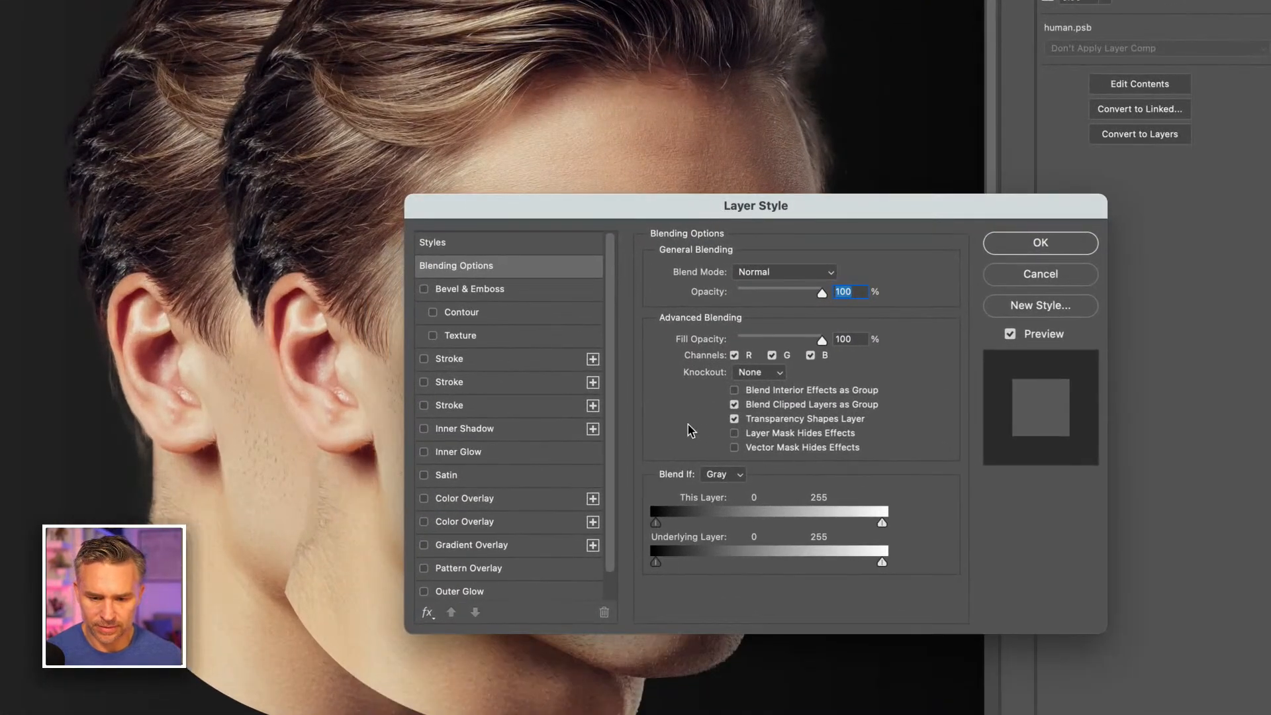
left_click(766, 371)
left_click(641, 372)
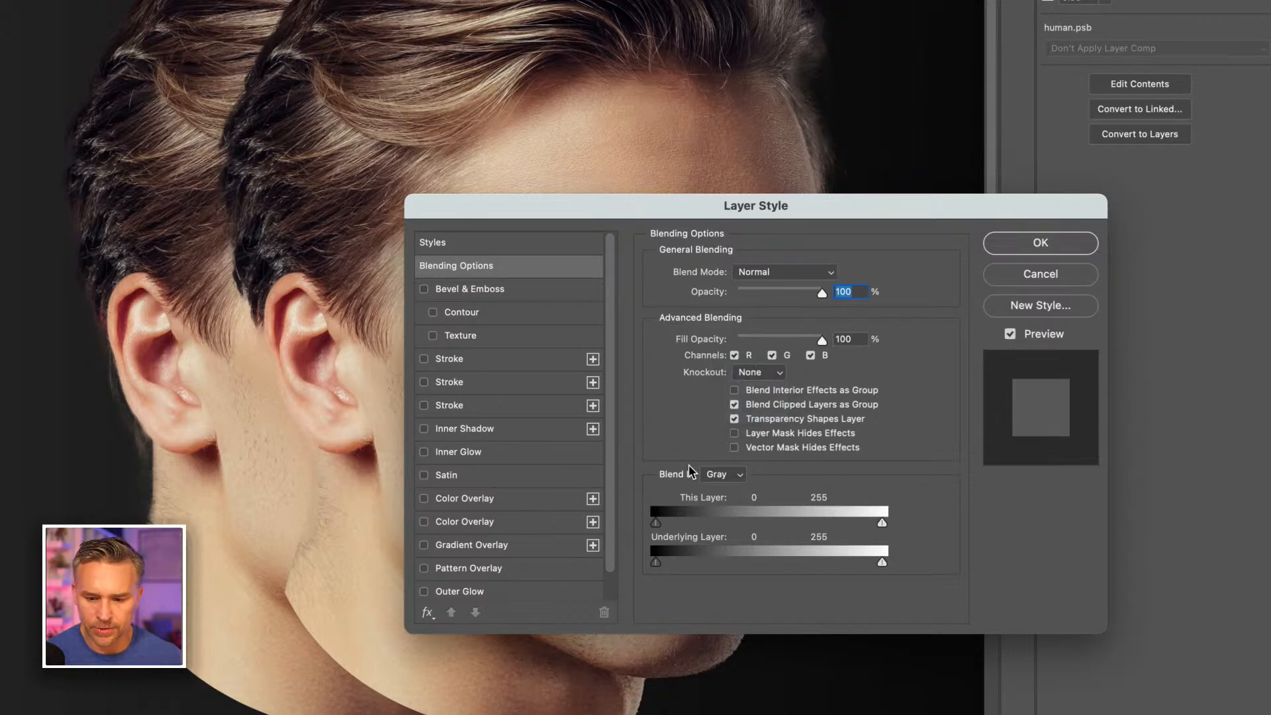
left_click(767, 271)
left_click(681, 259)
left_click(760, 271)
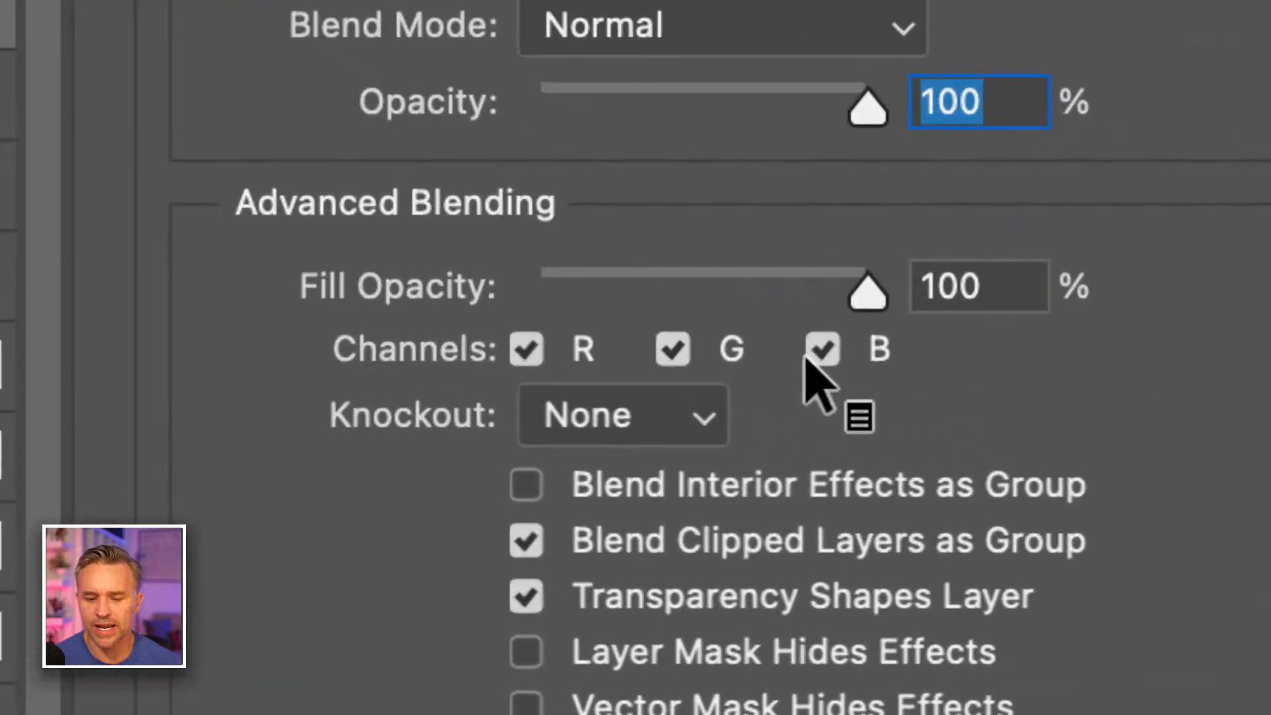
left_click(821, 351)
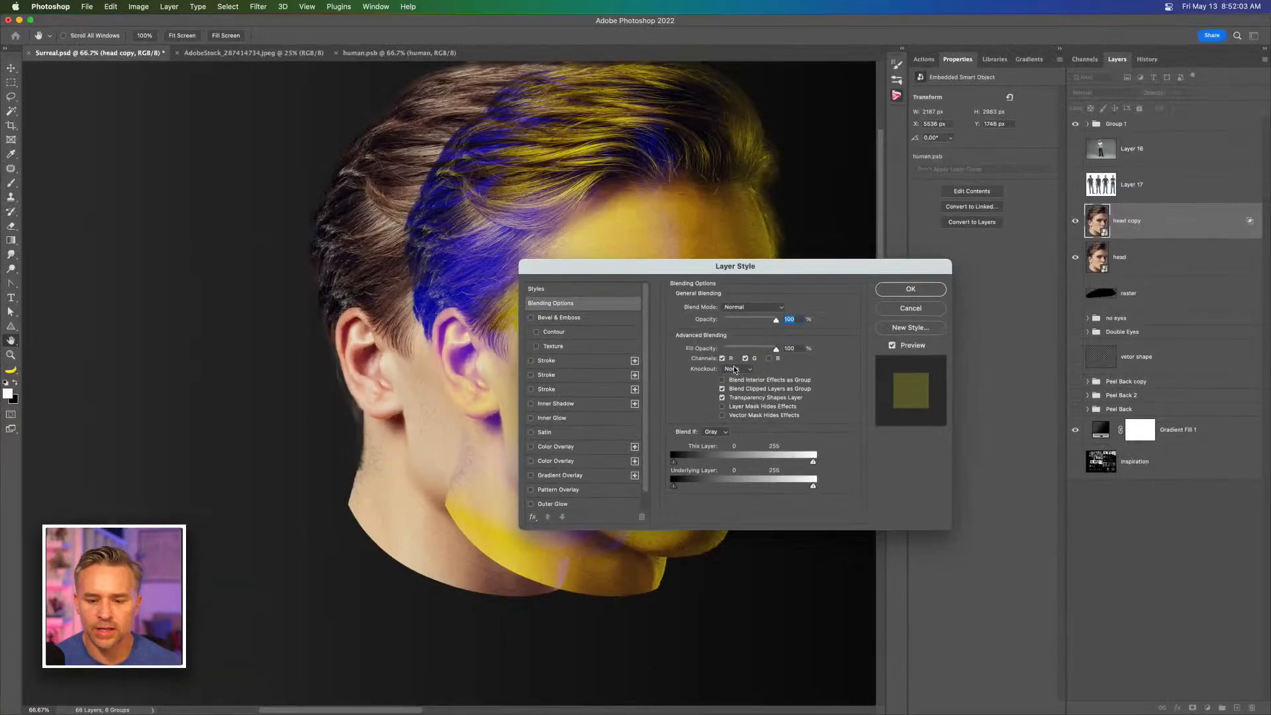
left_click(723, 359)
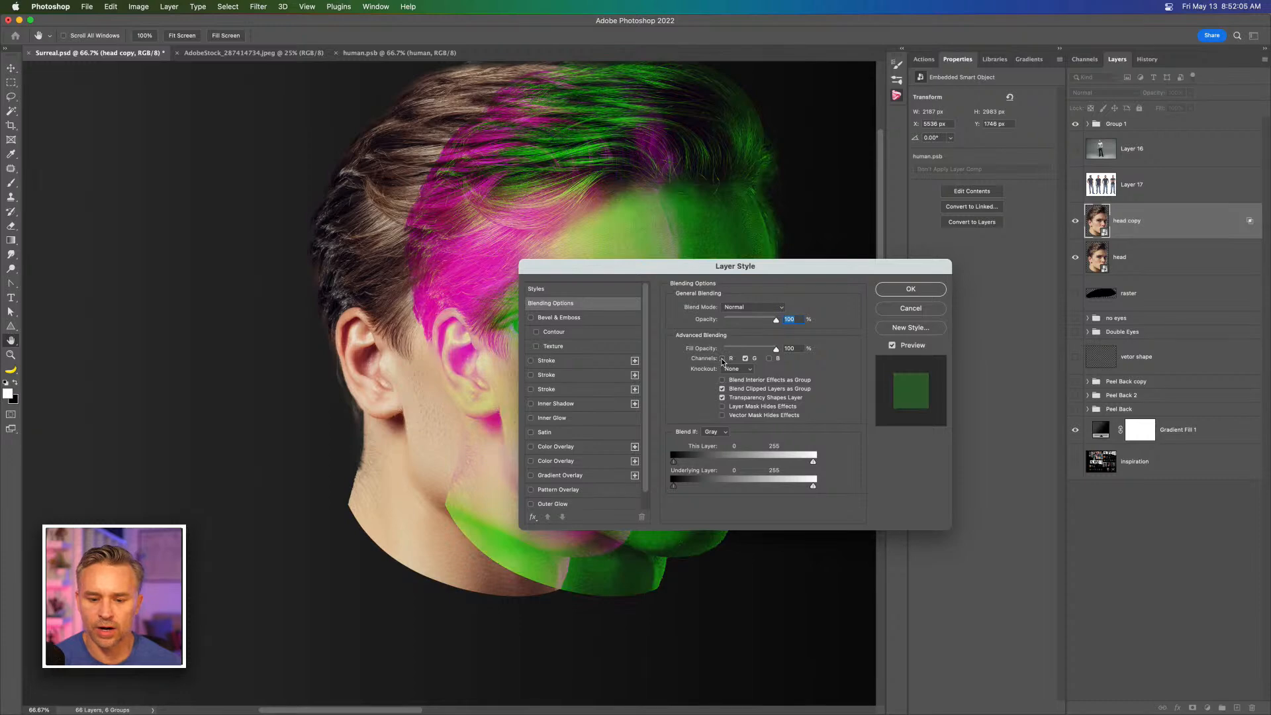
left_click_drag(564, 278, 687, 323)
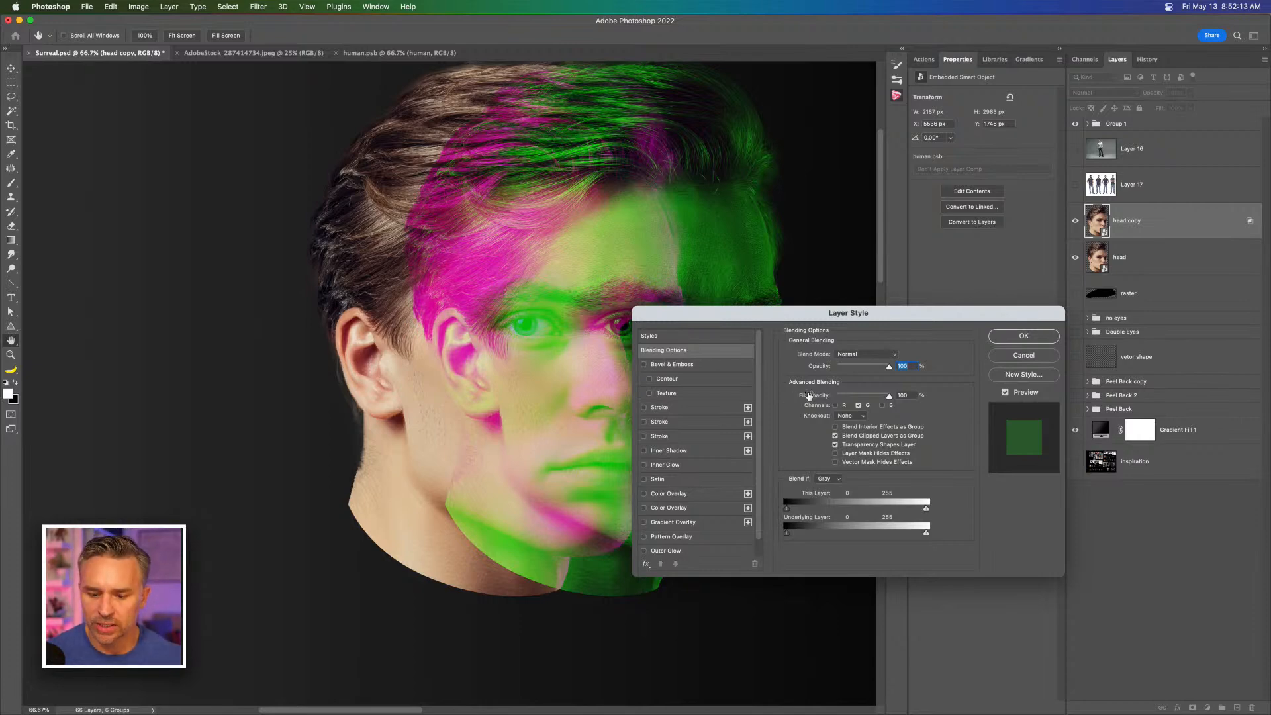
left_click(1023, 336)
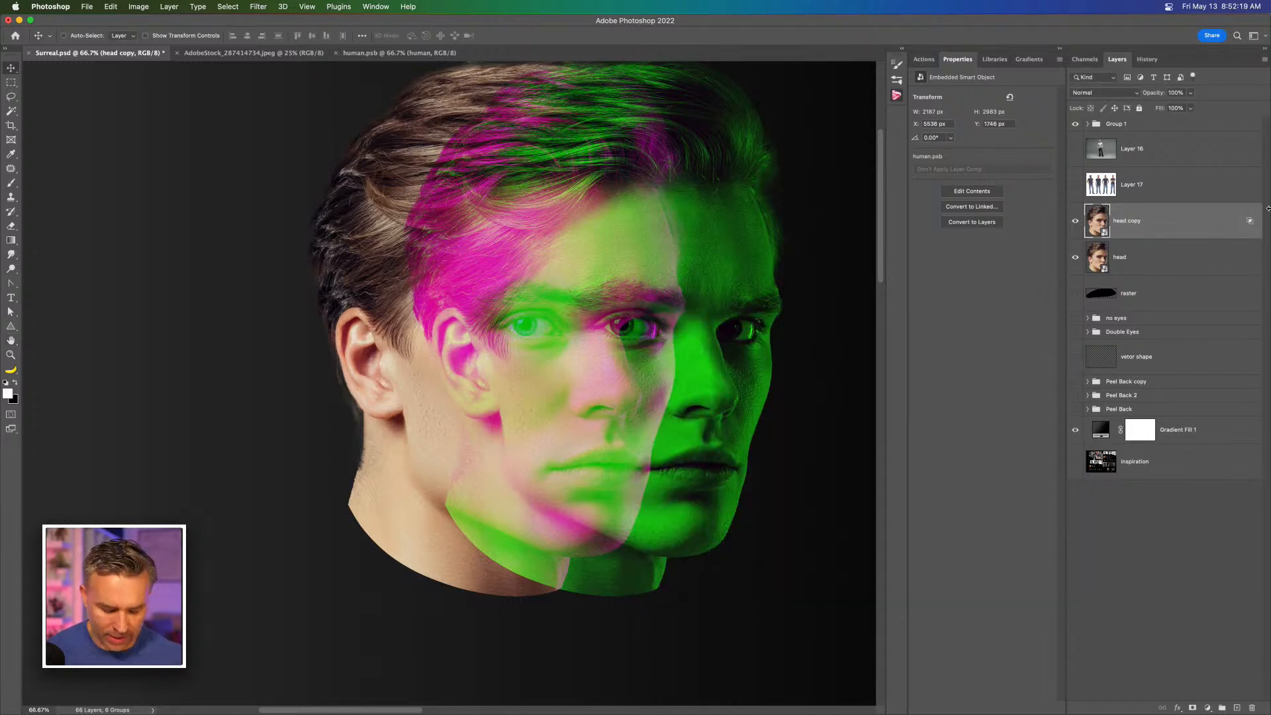
Step: Place a duplicate of the green head copy at about X 4601 px and limit its blending to the blue channel only
key("super+j")
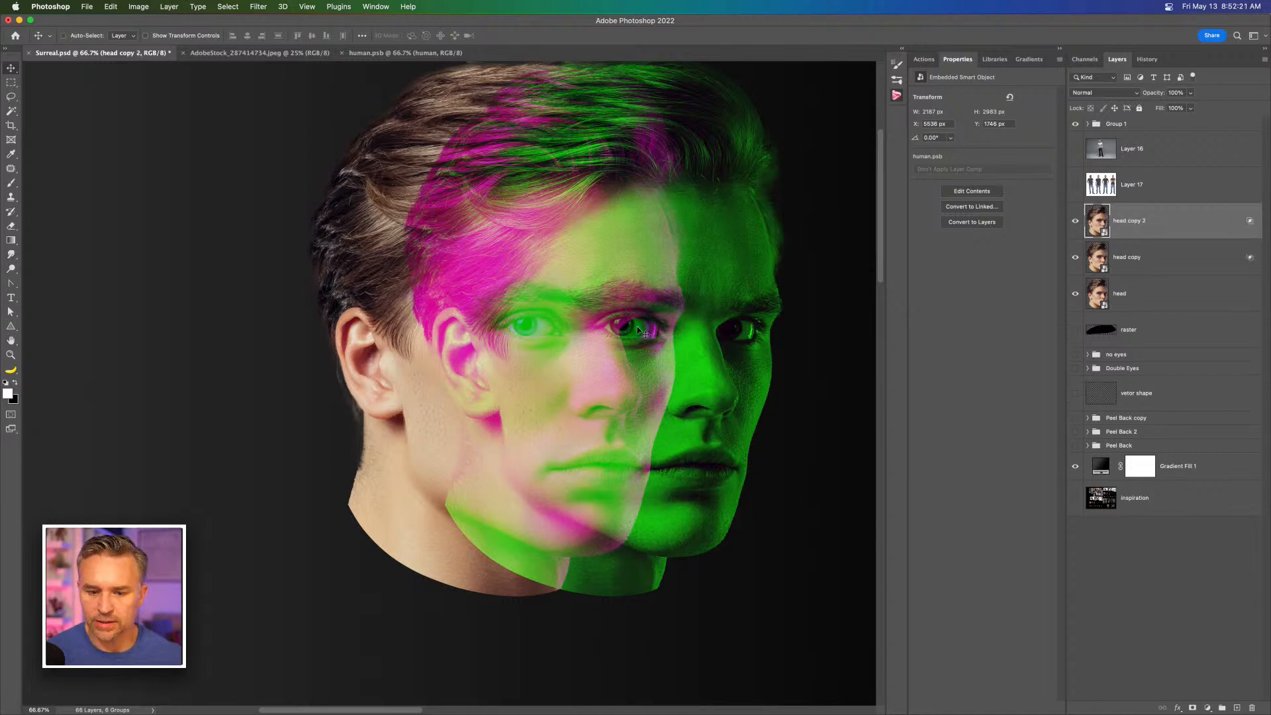
left_click_drag(629, 339, 453, 342)
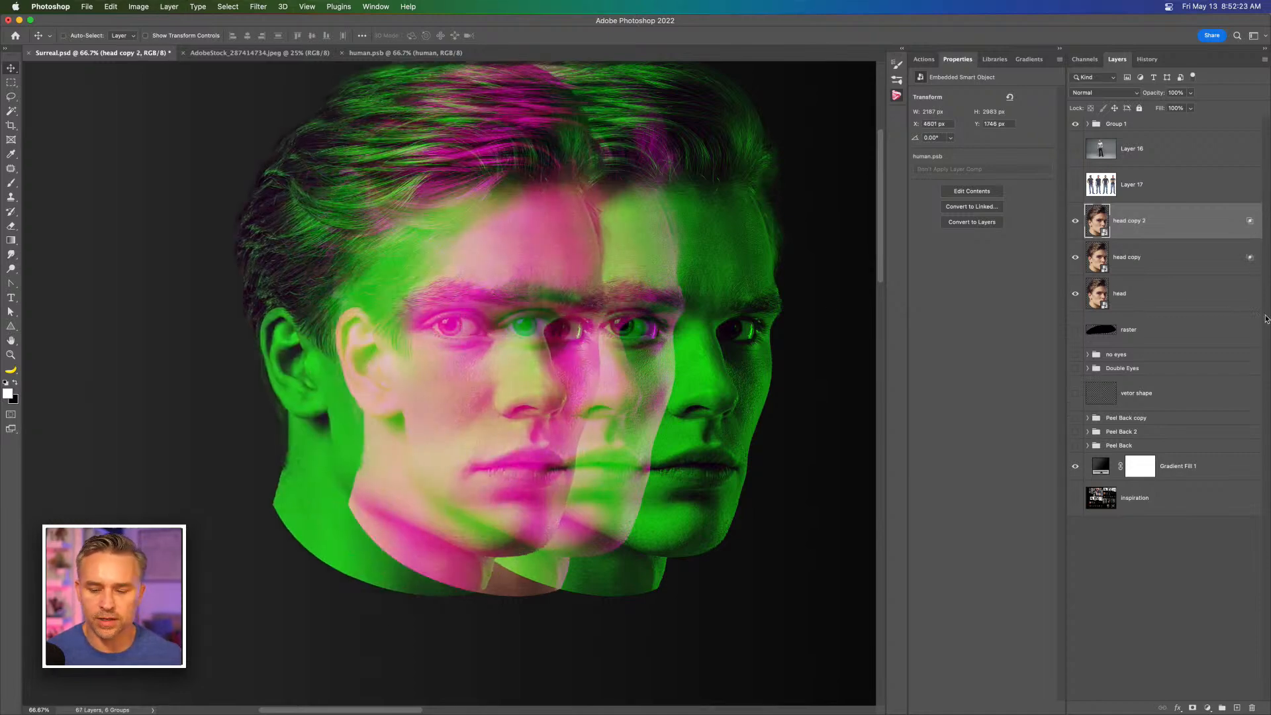
double_click(1243, 224)
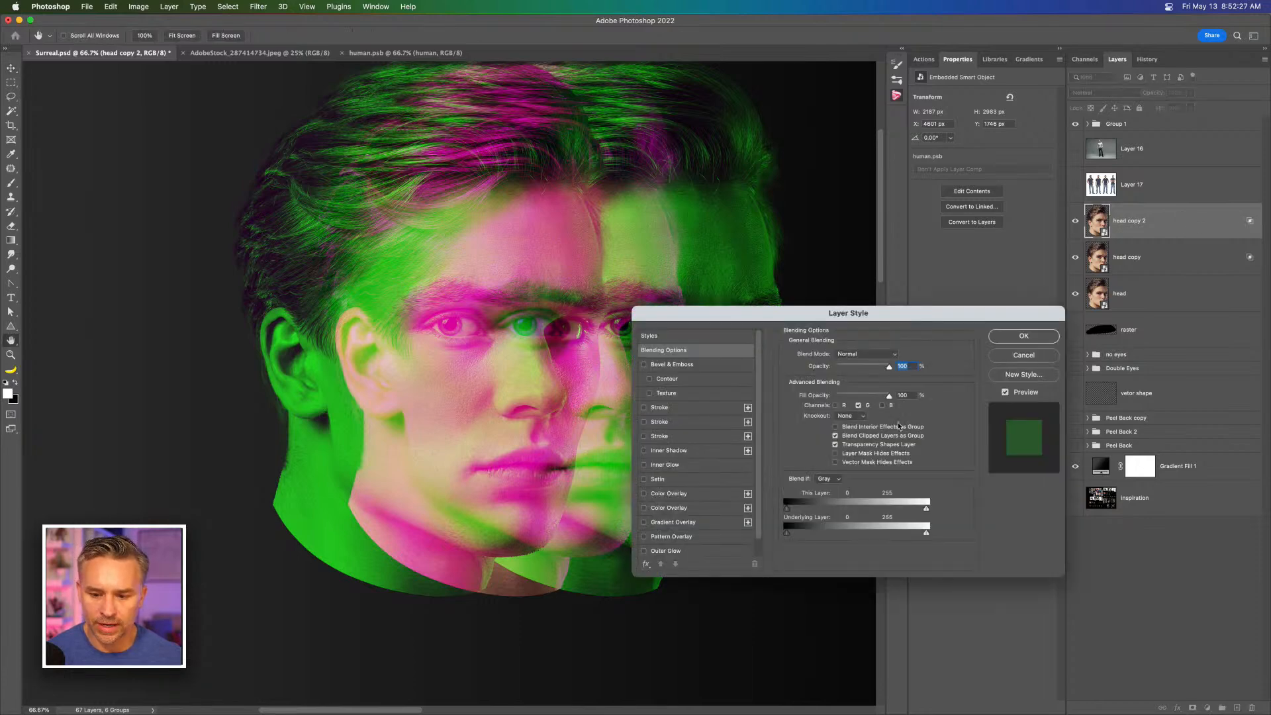
left_click(859, 406)
left_click(836, 405)
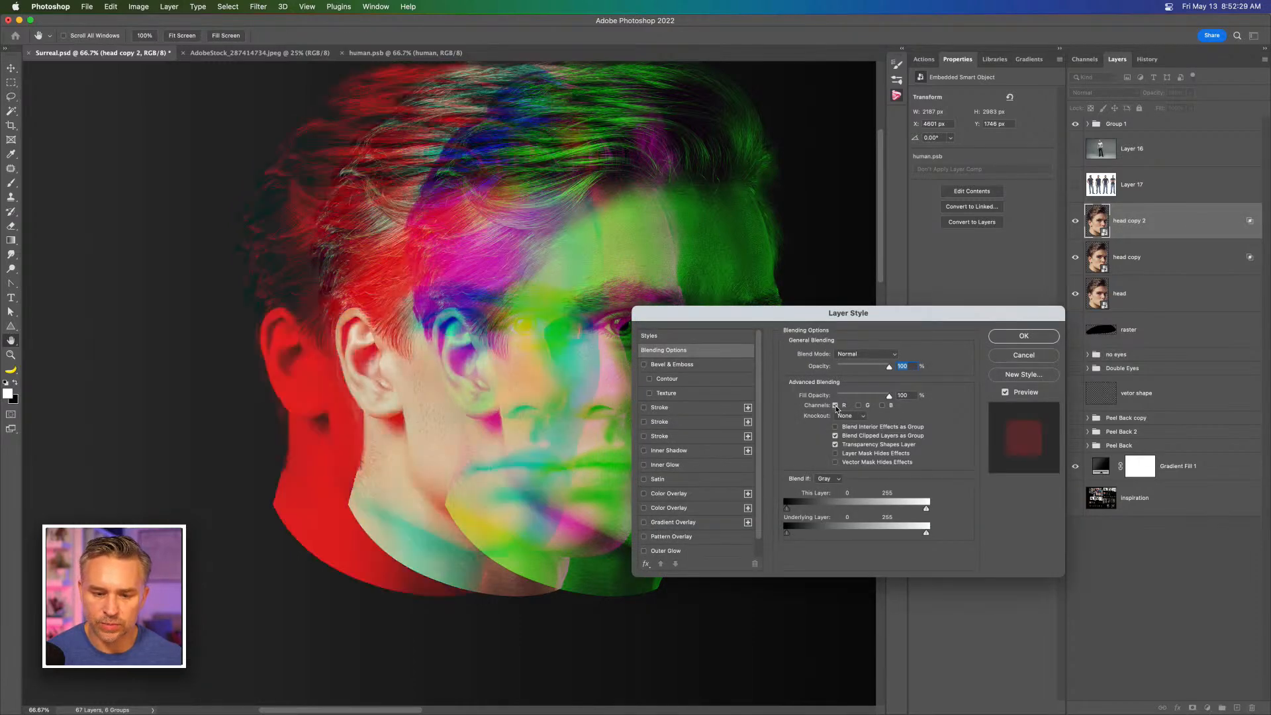
left_click(882, 405)
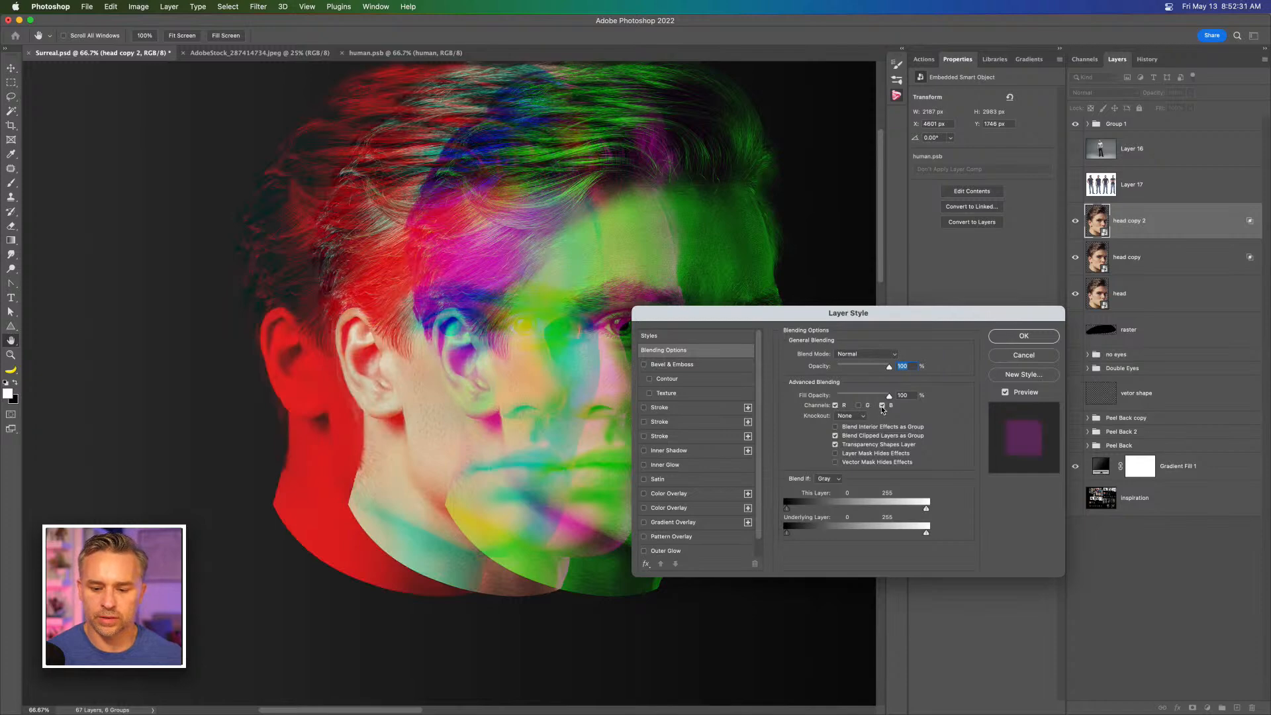
left_click(836, 406)
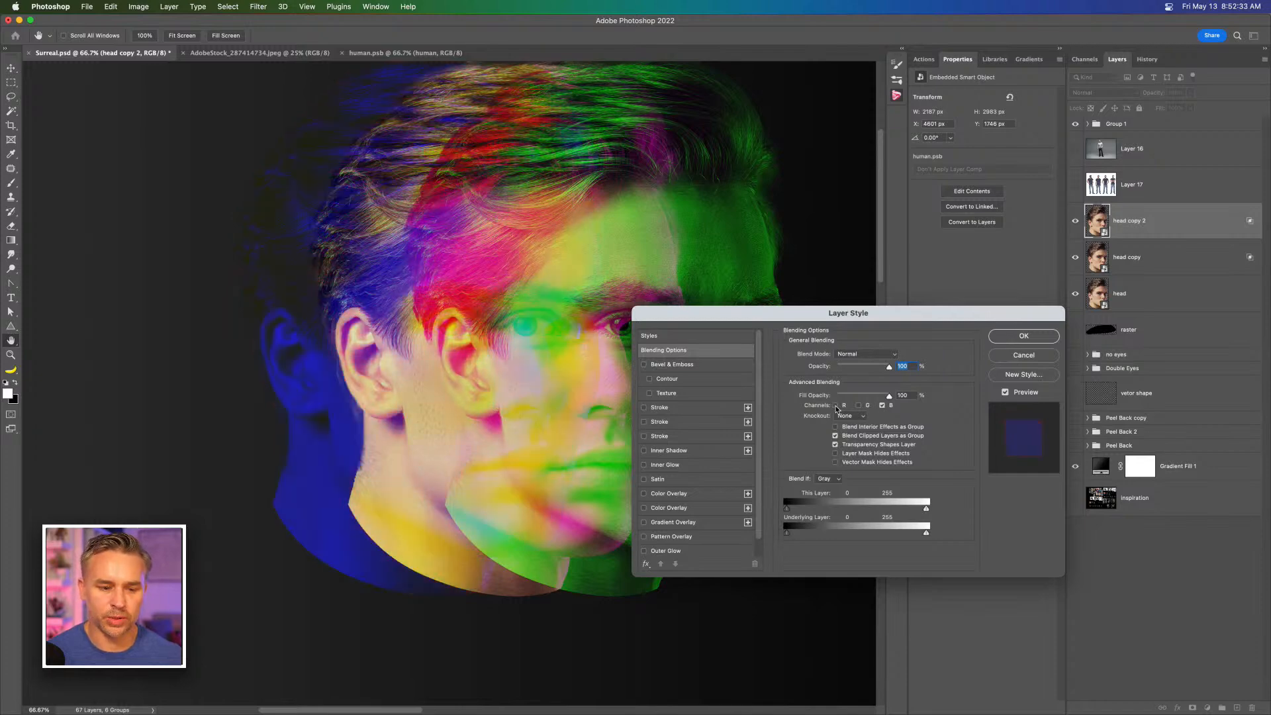
left_click(1023, 335)
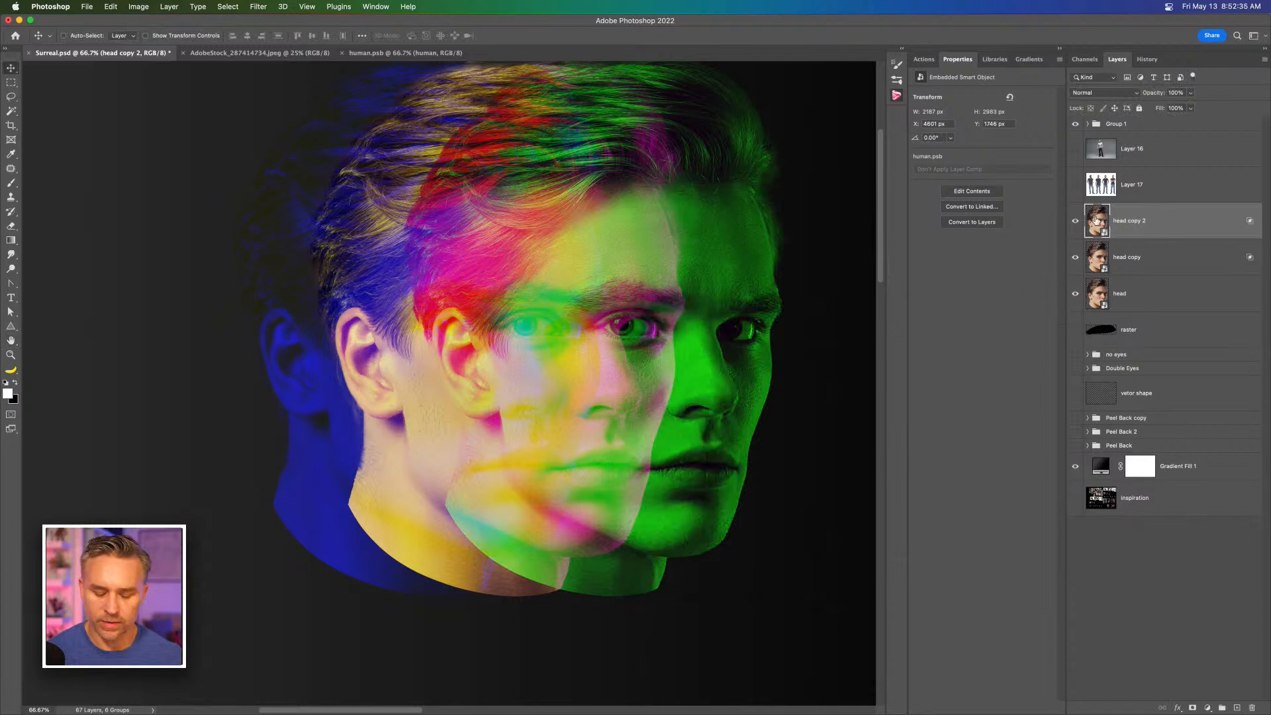
Step: Flip the blue head copy 2 horizontally and move it to about X 4839 px
key("super+t")
right_click(417, 252)
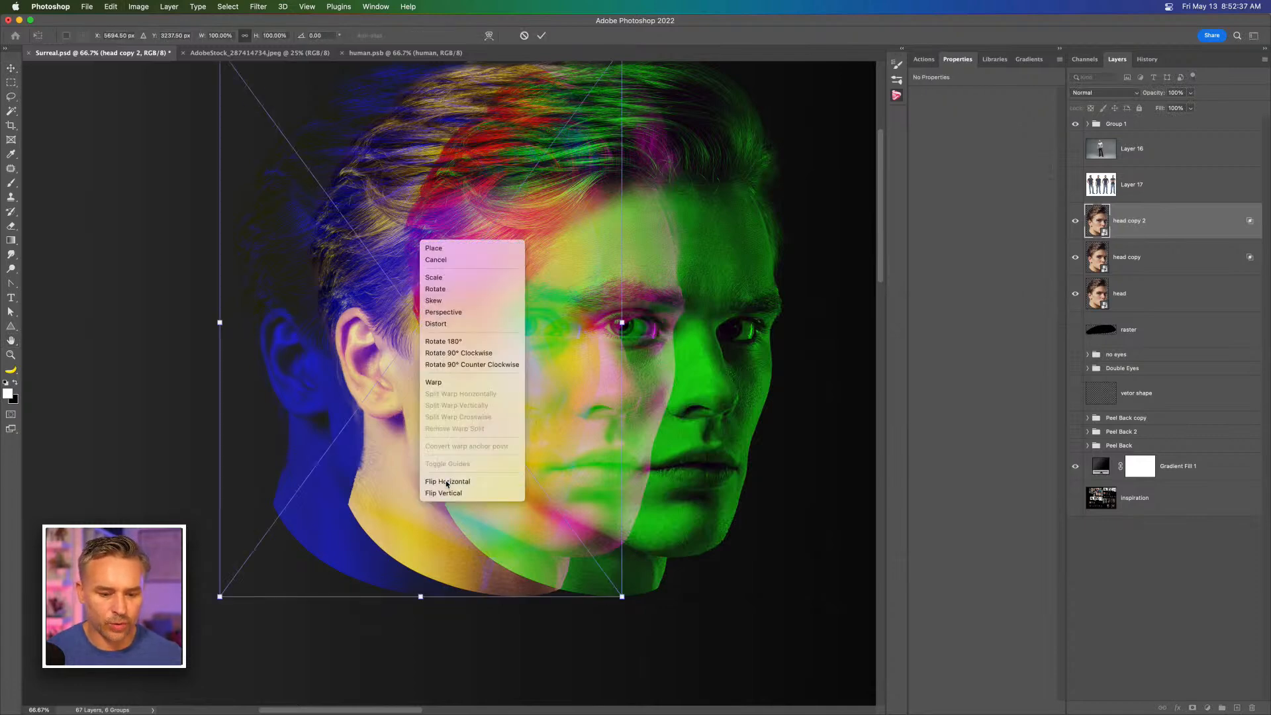
left_click(447, 481)
key("Return")
left_click_drag(290, 309, 325, 307)
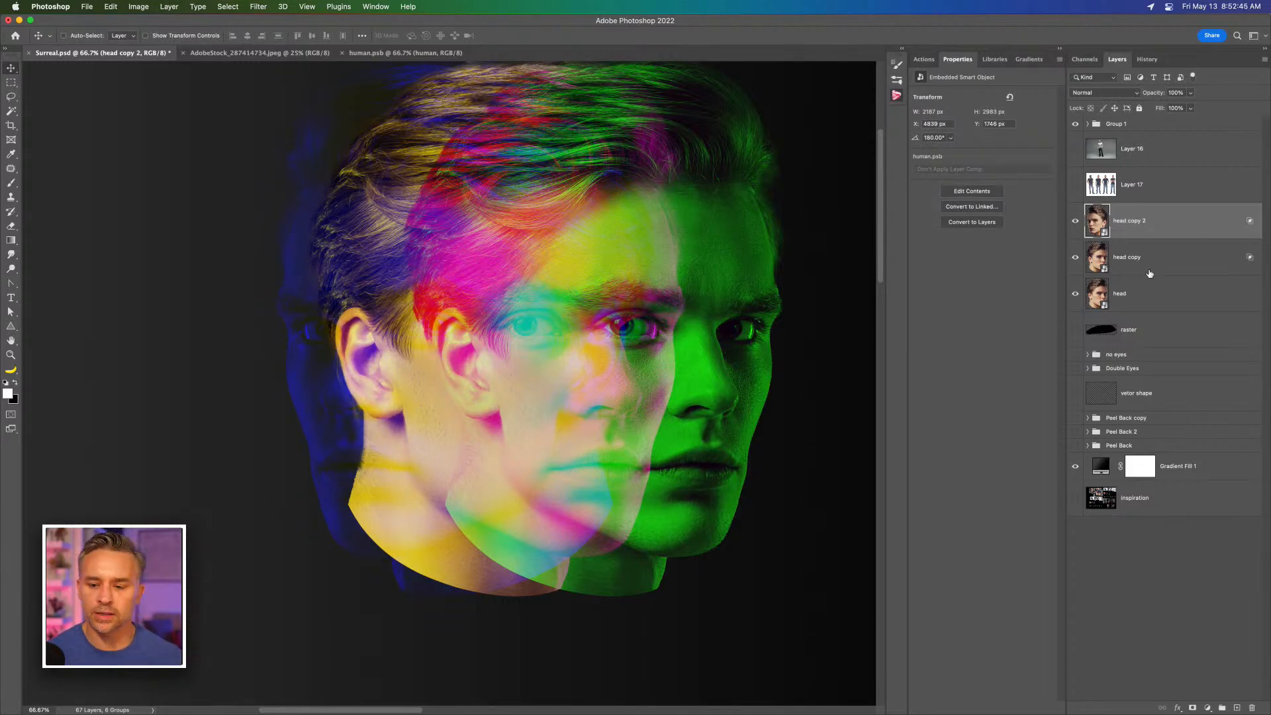
Step: Group the head copy and head copy 2 layers and name the group "color channels"
left_click_drag(1146, 301, 1127, 323)
left_click(1123, 258)
left_click(1140, 229, "super")
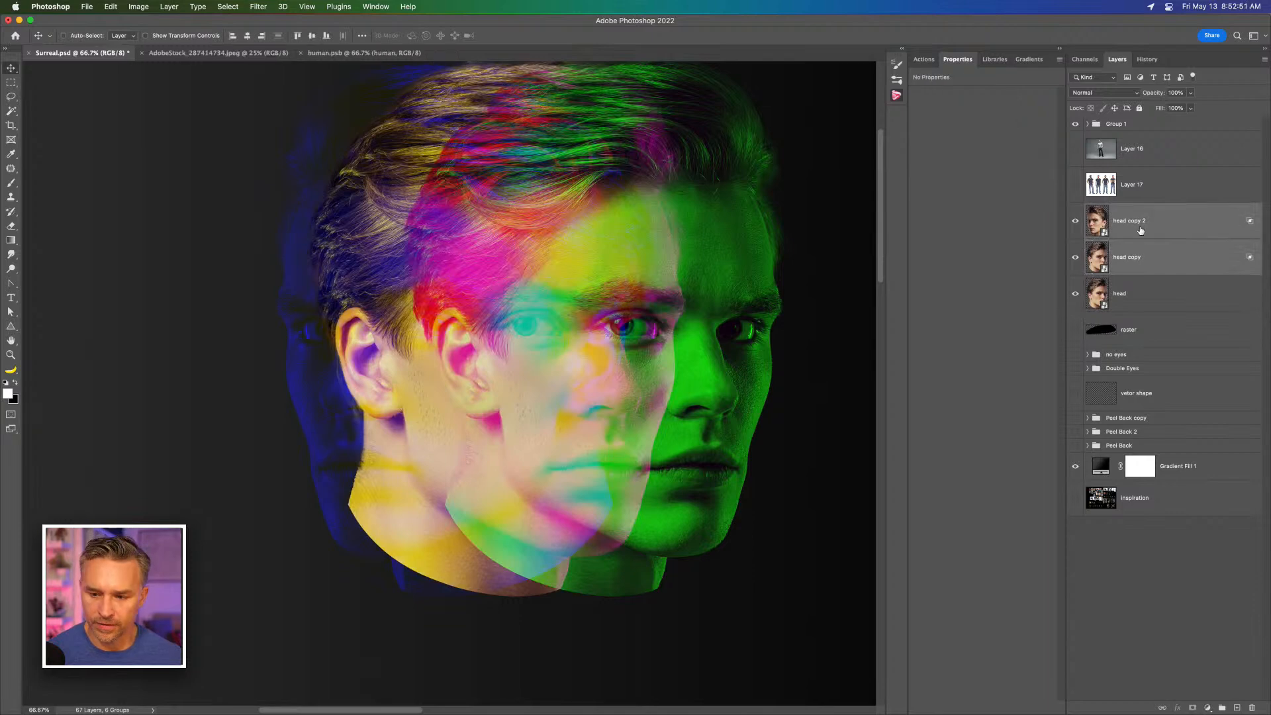
key("super+g")
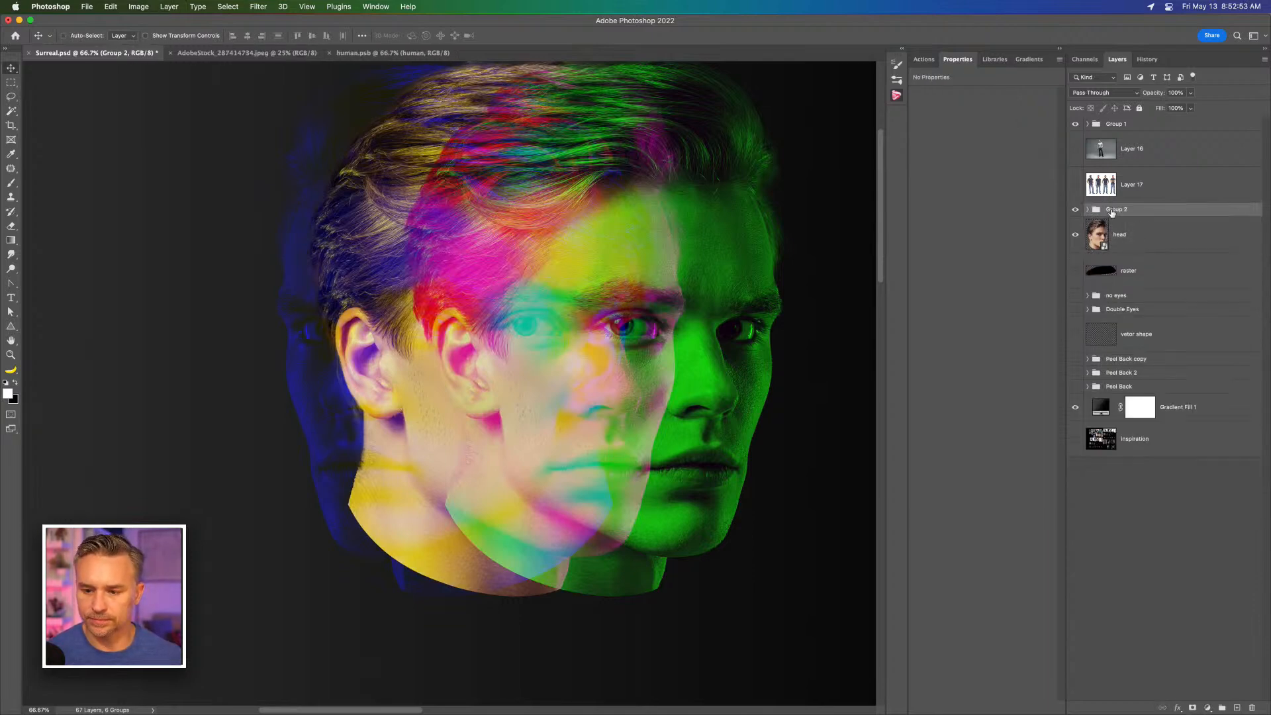
type("color cah")
key("BackSpace")
key("BackSpace")
type("hannels")
key("Return")
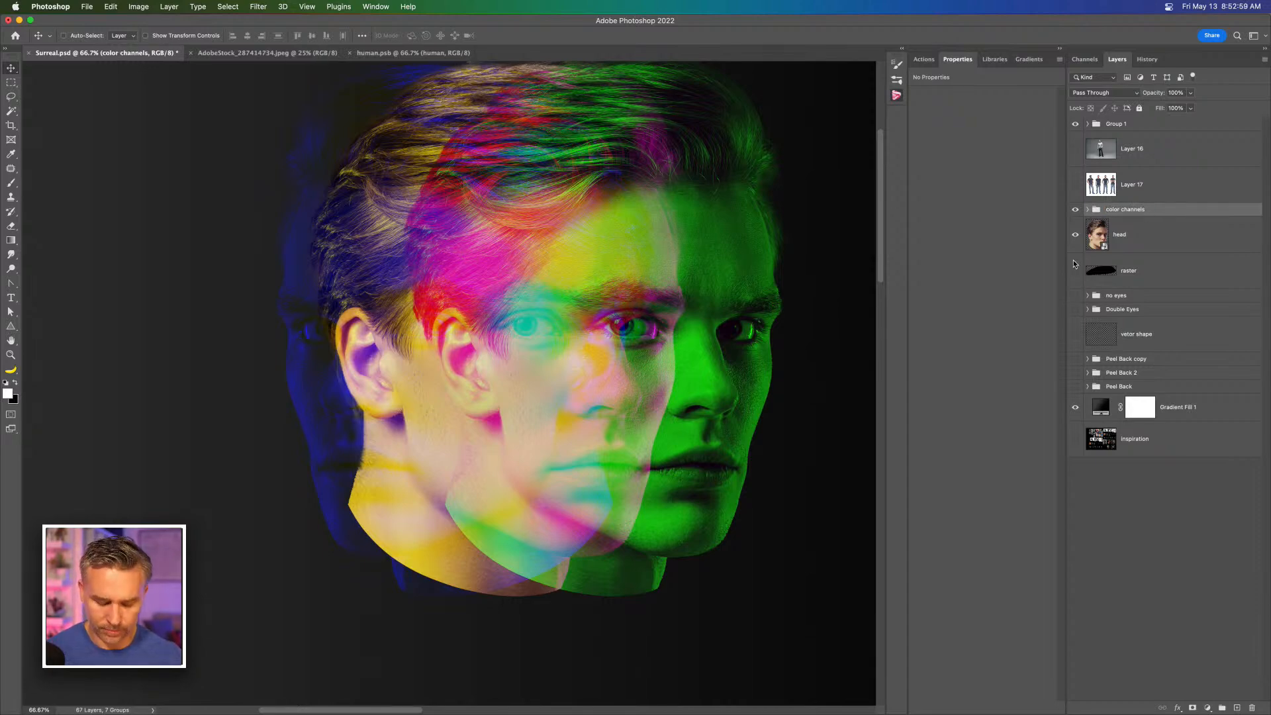
Step: Add a layer mask to the color channels group and enlarge the black brush, undoing the first full-flow dab over the eyes
key("b")
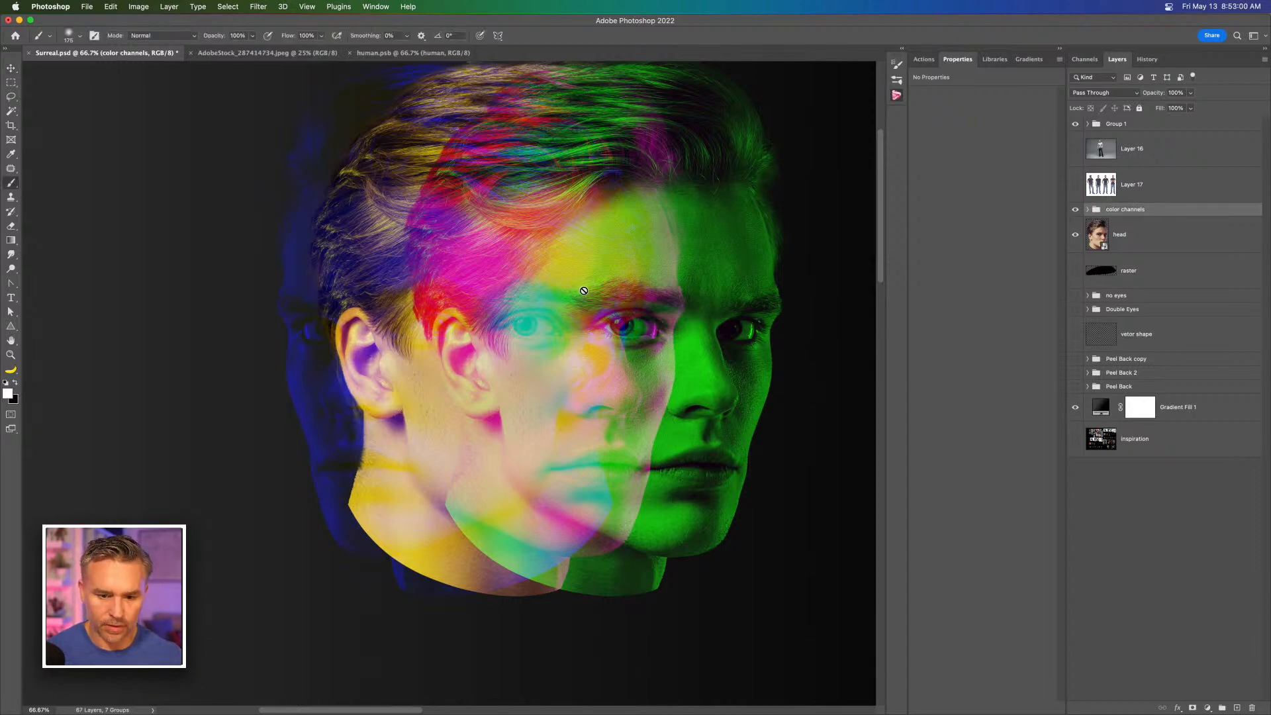
left_click(1192, 708)
key("bracketright")
key("bracketright")
key("bracketright")
key("bracketright")
key("bracketright")
key("bracketright")
key("bracketright")
key("bracketright")
key("bracketright")
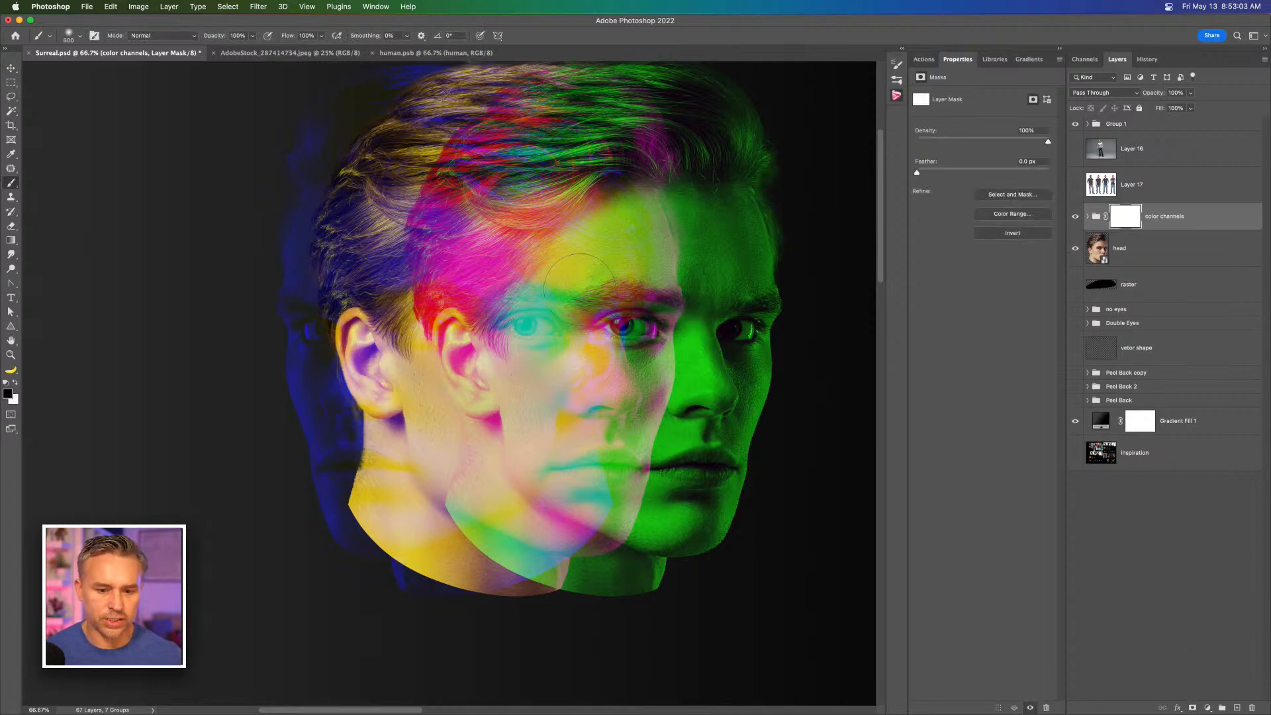
left_click(571, 303)
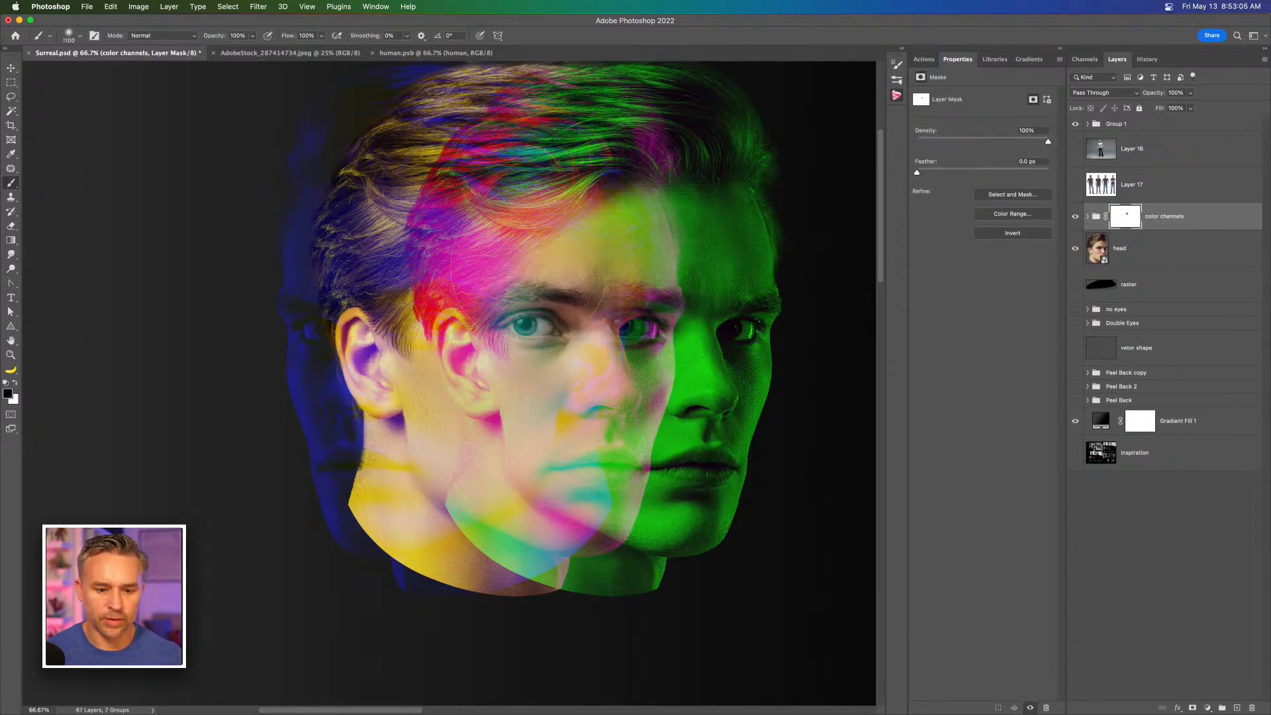
key("super+z")
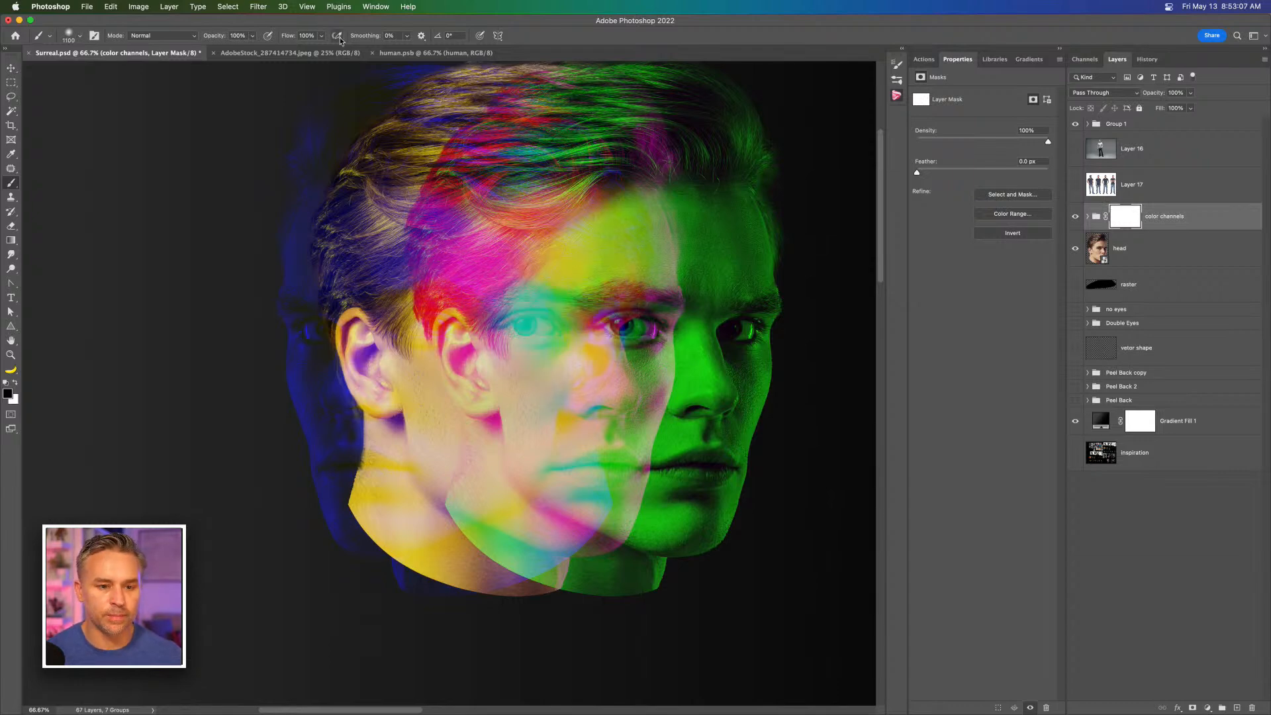
Step: Lower the brush flow to 38% and mask the color effect over the main face's near eye, forehead and hair
left_click_drag(289, 36, 250, 38)
left_click(559, 301)
left_click(520, 291)
left_click(495, 292)
left_click(464, 230)
left_click(480, 216)
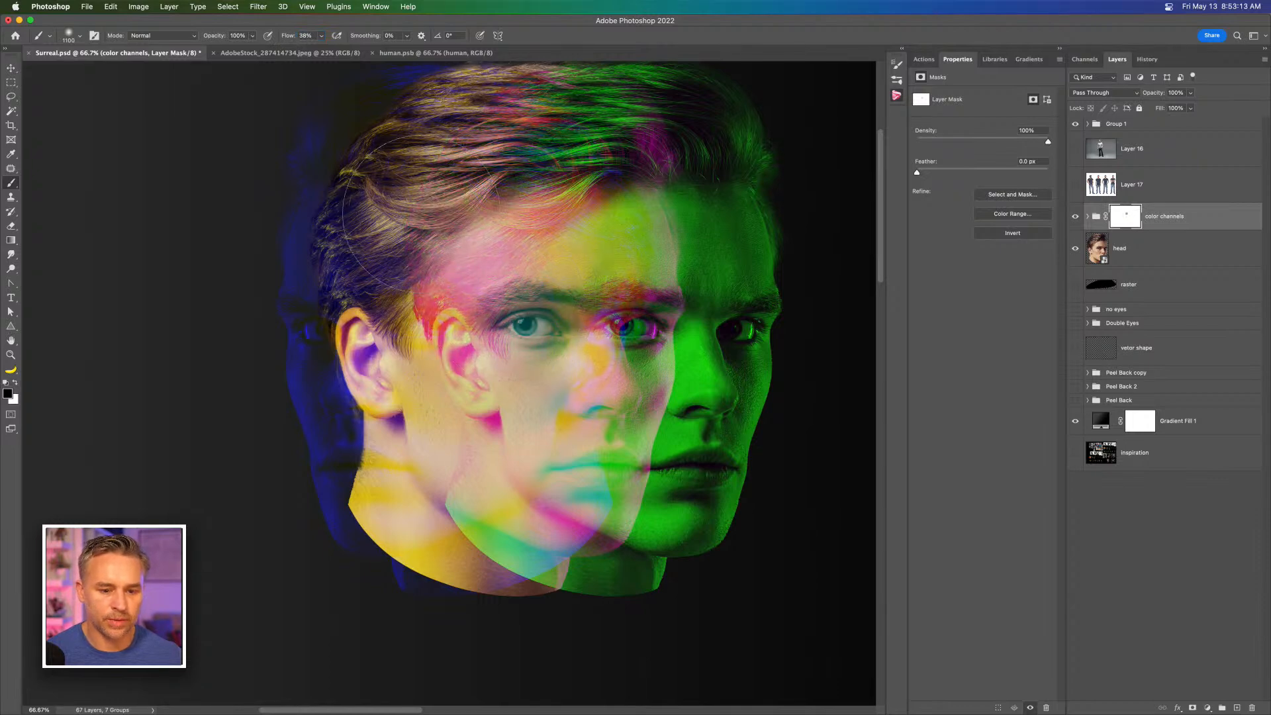
Step: Mask the color effect over the main face's mouth, chin and jaw, and reduce the brush size
left_click(560, 457)
left_click(520, 513)
left_click(470, 503)
left_click(477, 522)
key("[")
key("[")
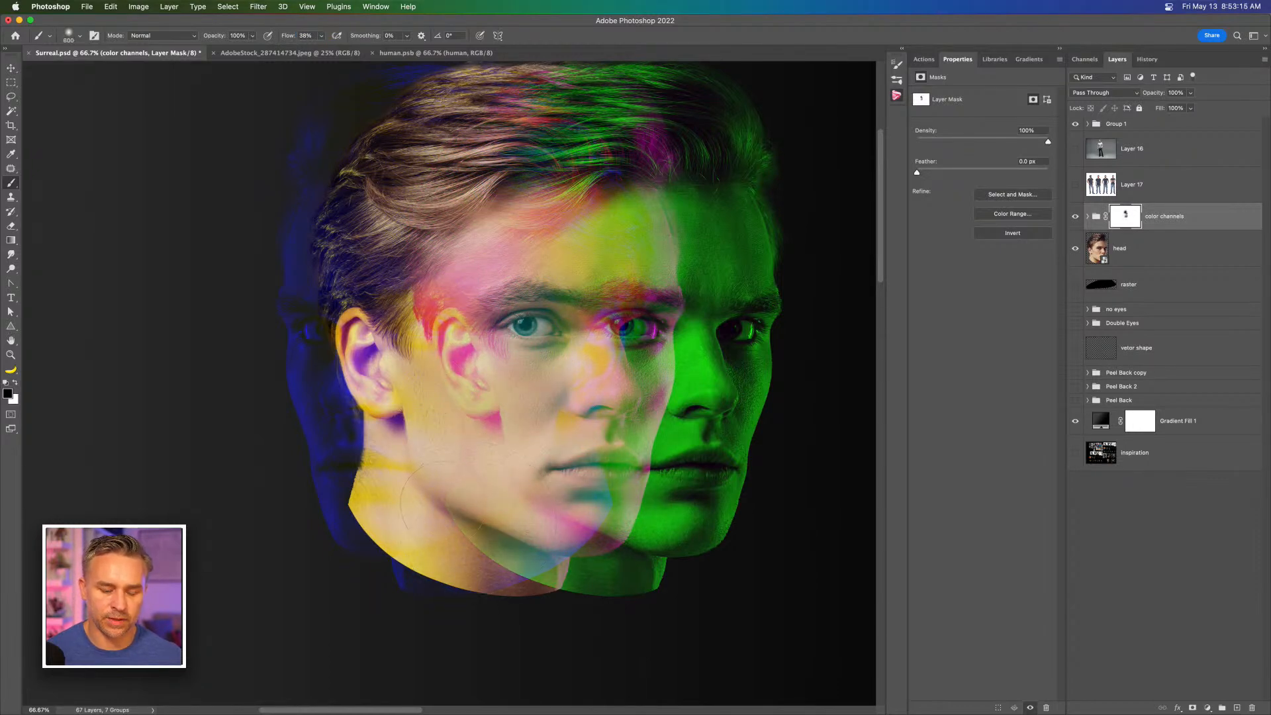
key("[")
key("[")
key("[")
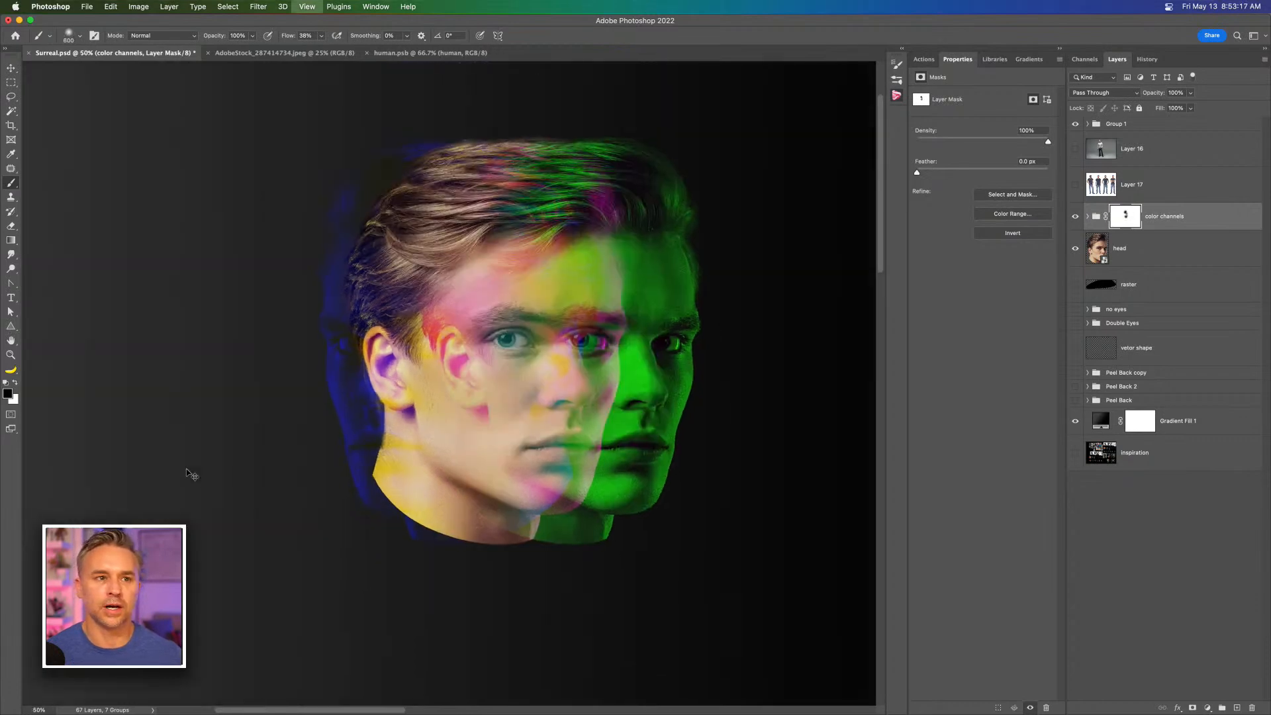
left_click_drag(474, 435, 448, 475)
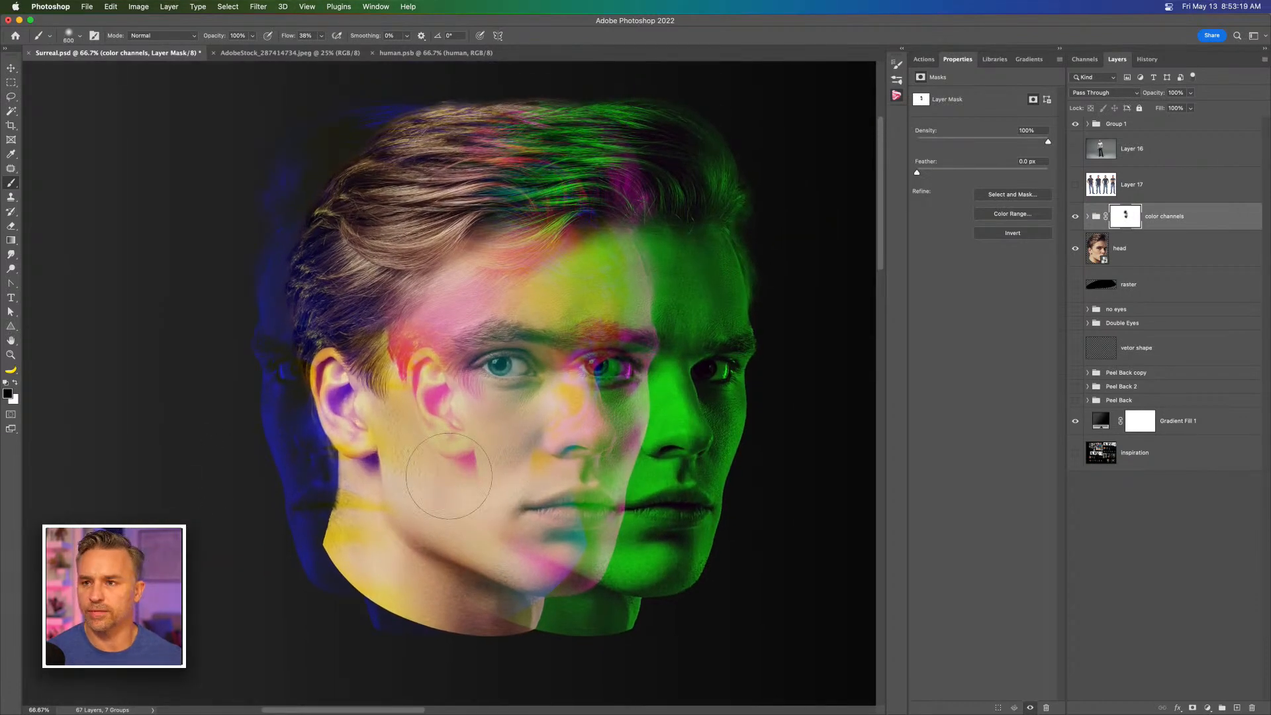
Step: Group the color channels group with the head layer and name the new group "3D glasses"
left_click(12, 69)
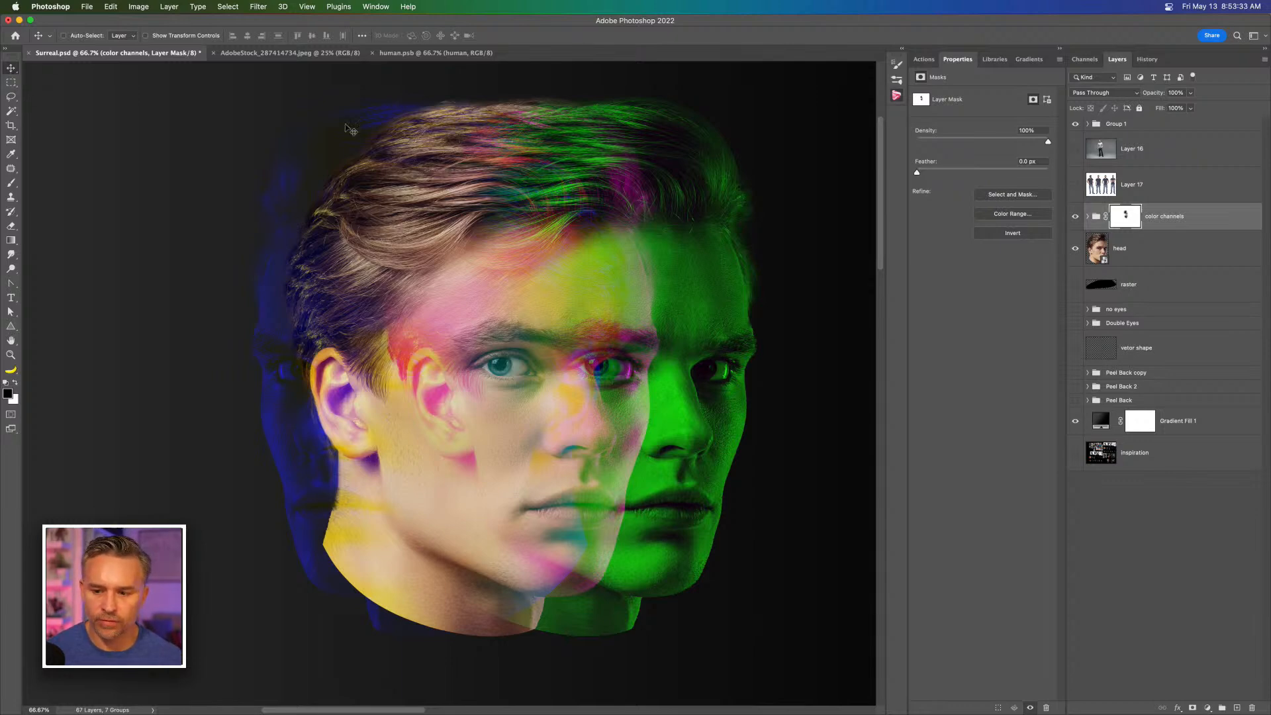
left_click(1179, 250, "shift")
key("super+g")
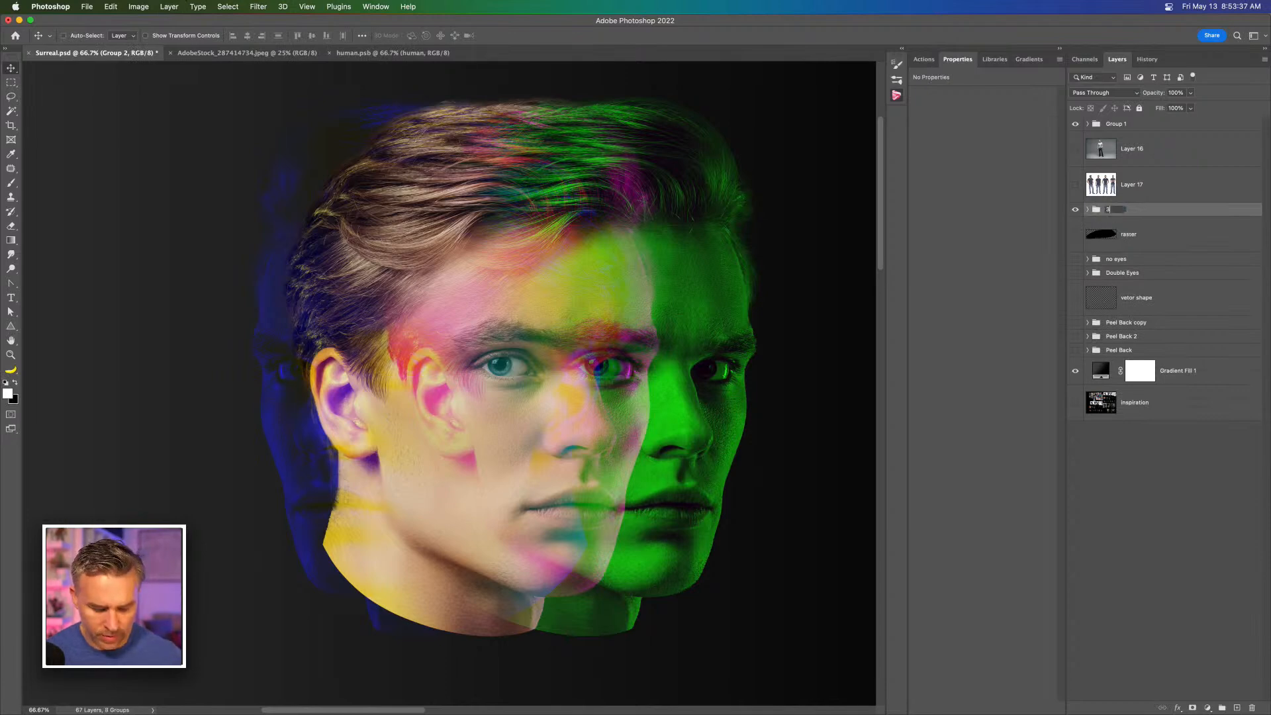
type("D")
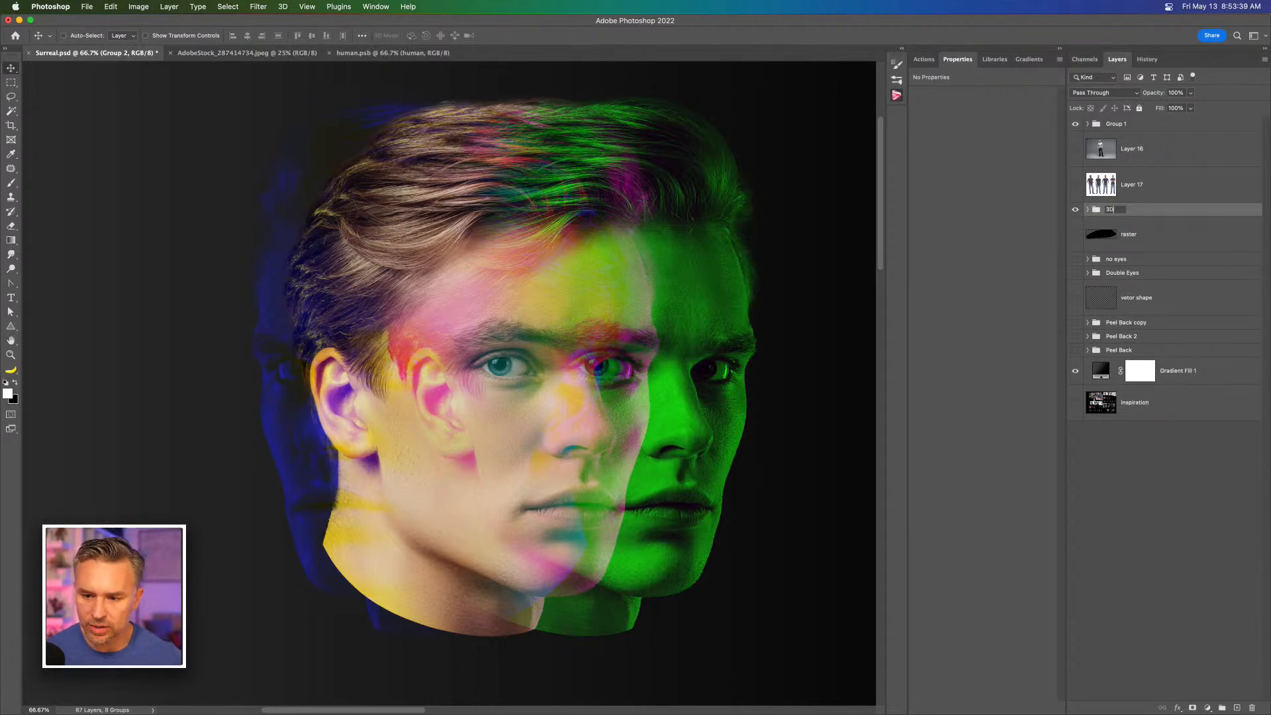
type(" glasses")
key("Return")
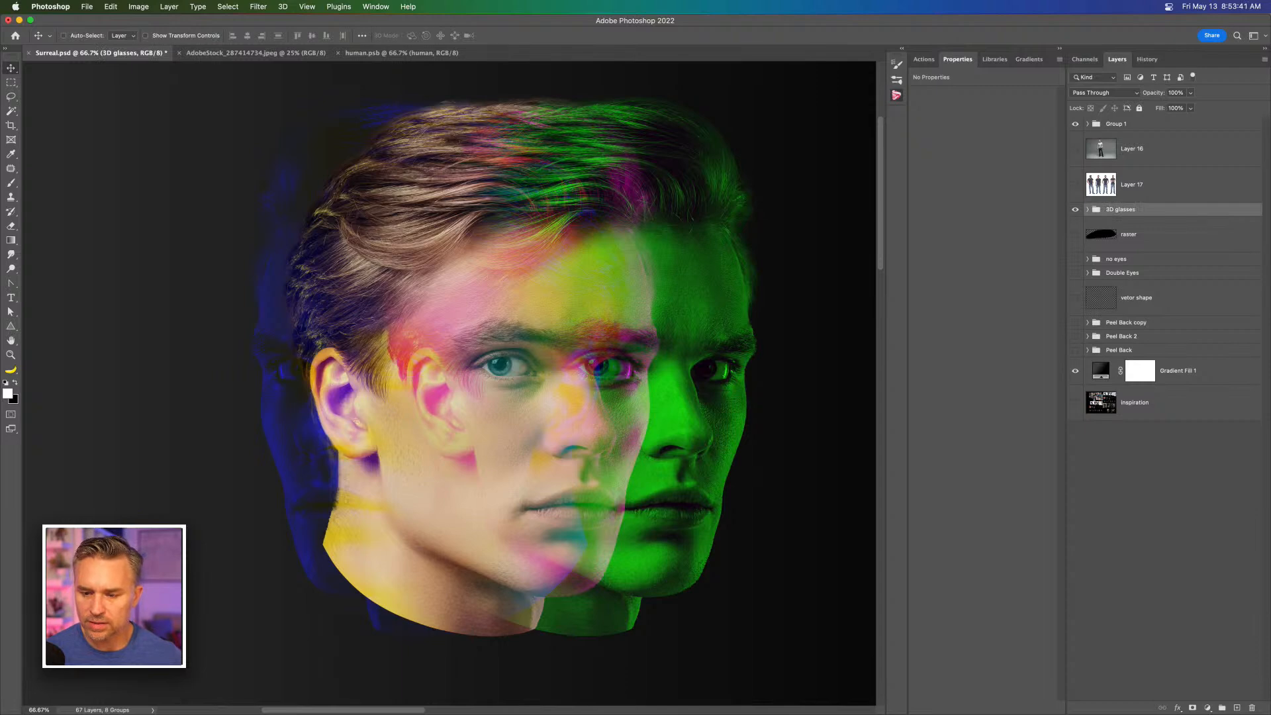
Step: Move the 3D glasses head down into the right half of the canvas
key("super+minus")
key("super+minus")
key("super+minus")
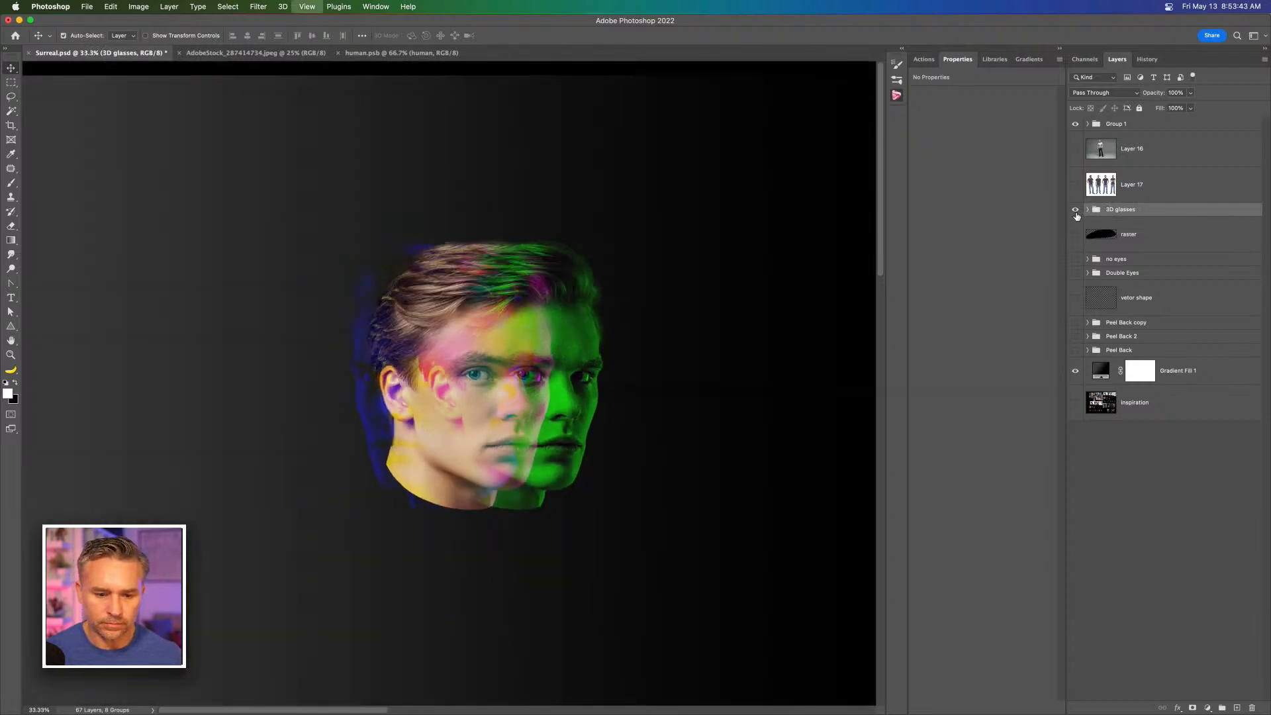
left_click_drag(567, 315, 739, 425)
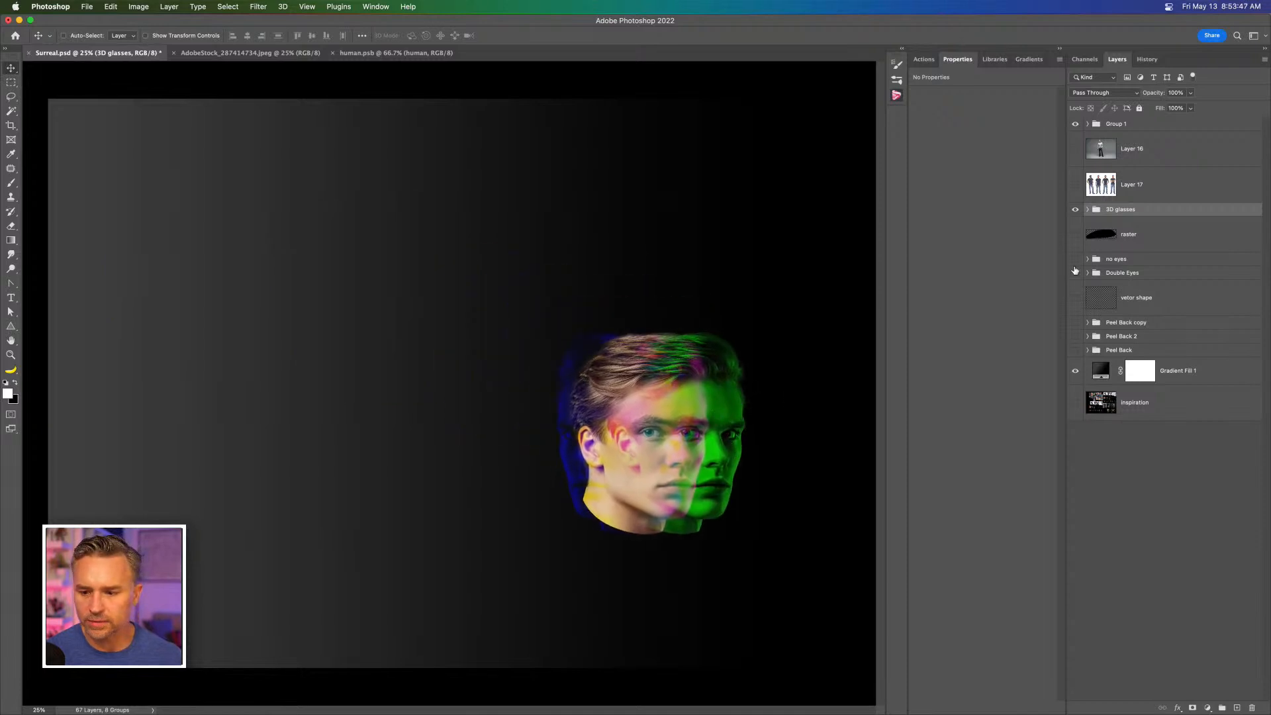
Step: Show the Double Eyes group and move its head down level with the 3D glasses head
left_click(1075, 274)
left_click(1123, 274)
left_click_drag(437, 304, 443, 385)
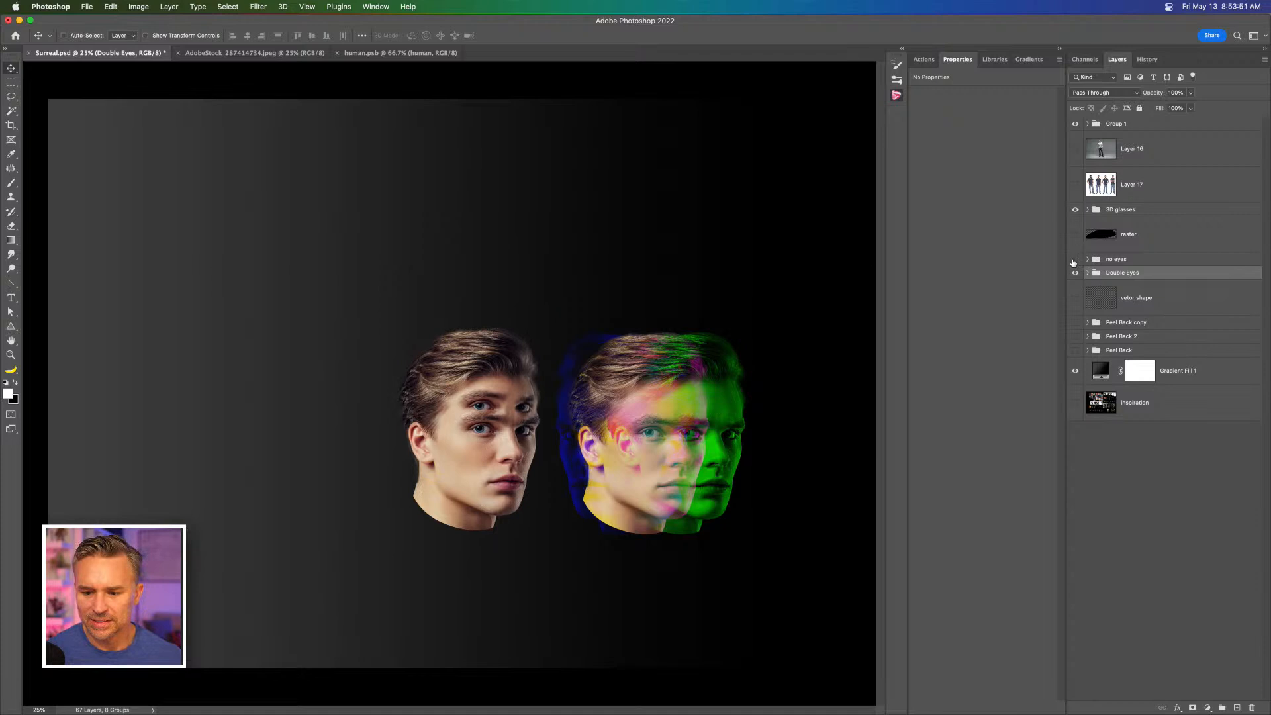
Step: Show the no eyes group, move its head to the far left of the row and flip it horizontally
left_click(1075, 259)
left_click(1117, 259)
left_click_drag(461, 306, 192, 394)
key("super+t")
right_click(167, 379)
left_click(202, 636)
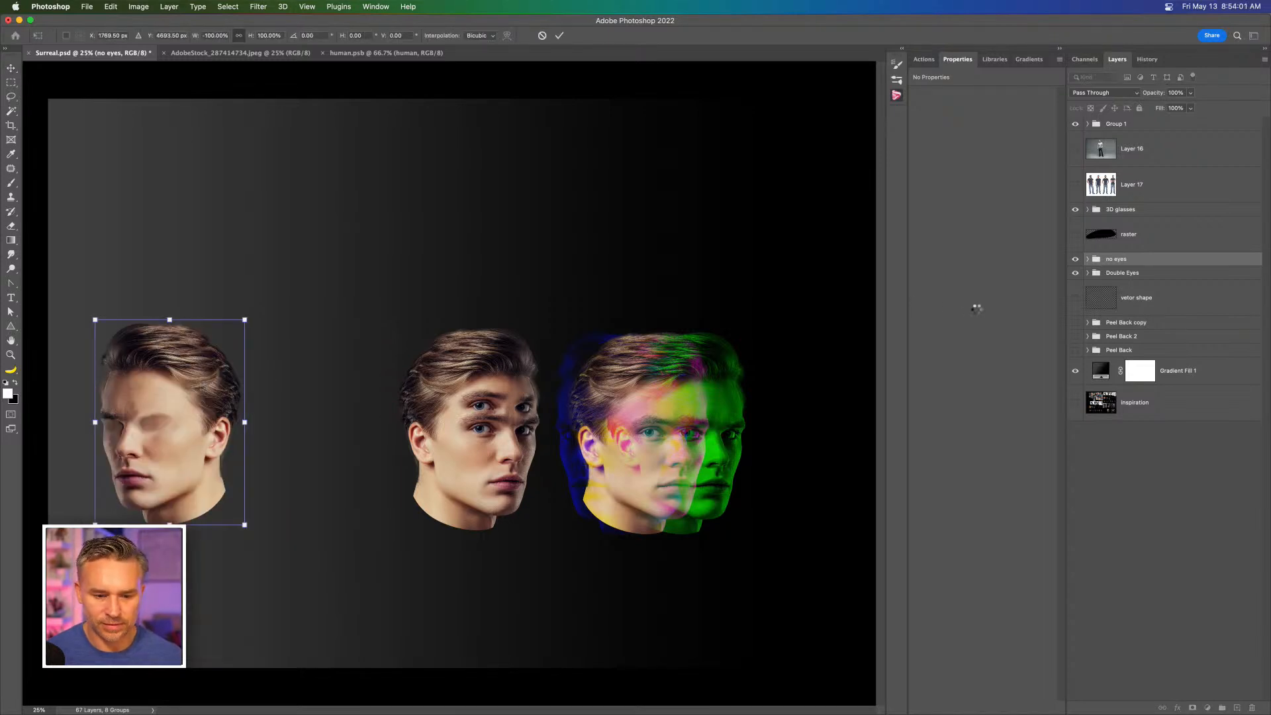
key("Return")
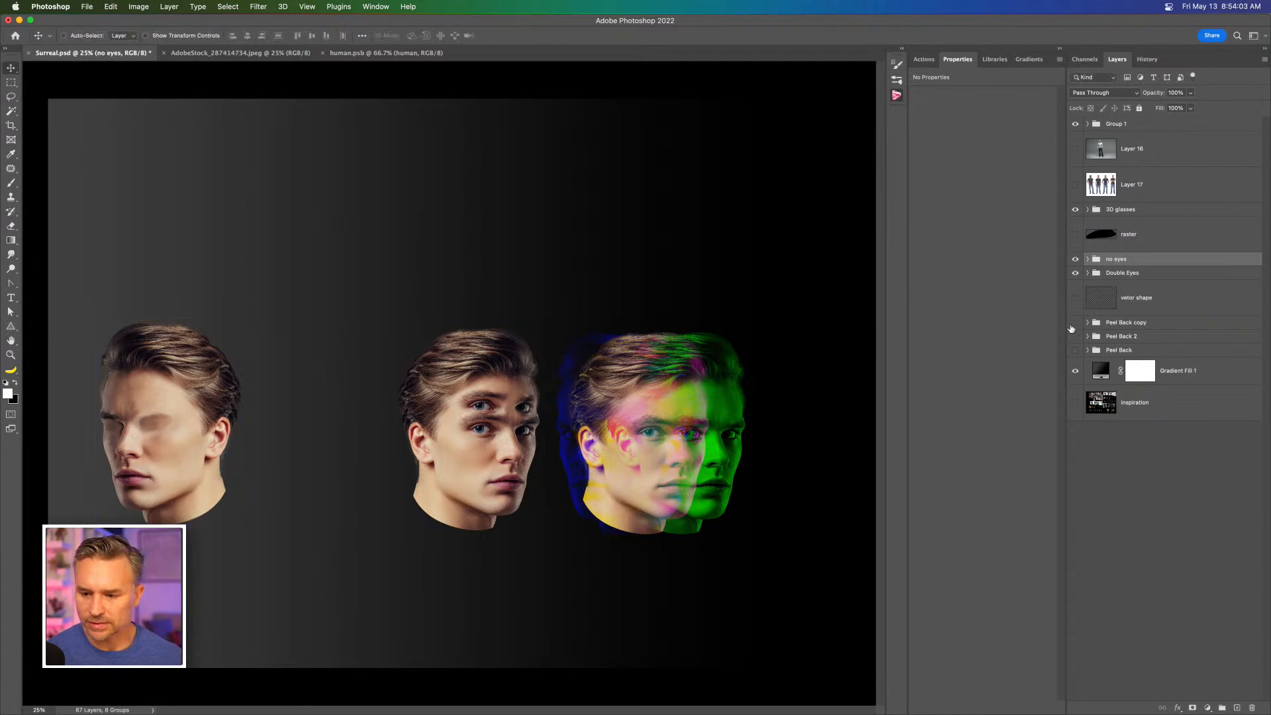
Step: Show the Peel Back group and place its sliced head between the eyeless and double-eyed heads
left_click(1075, 350)
left_click(1119, 349)
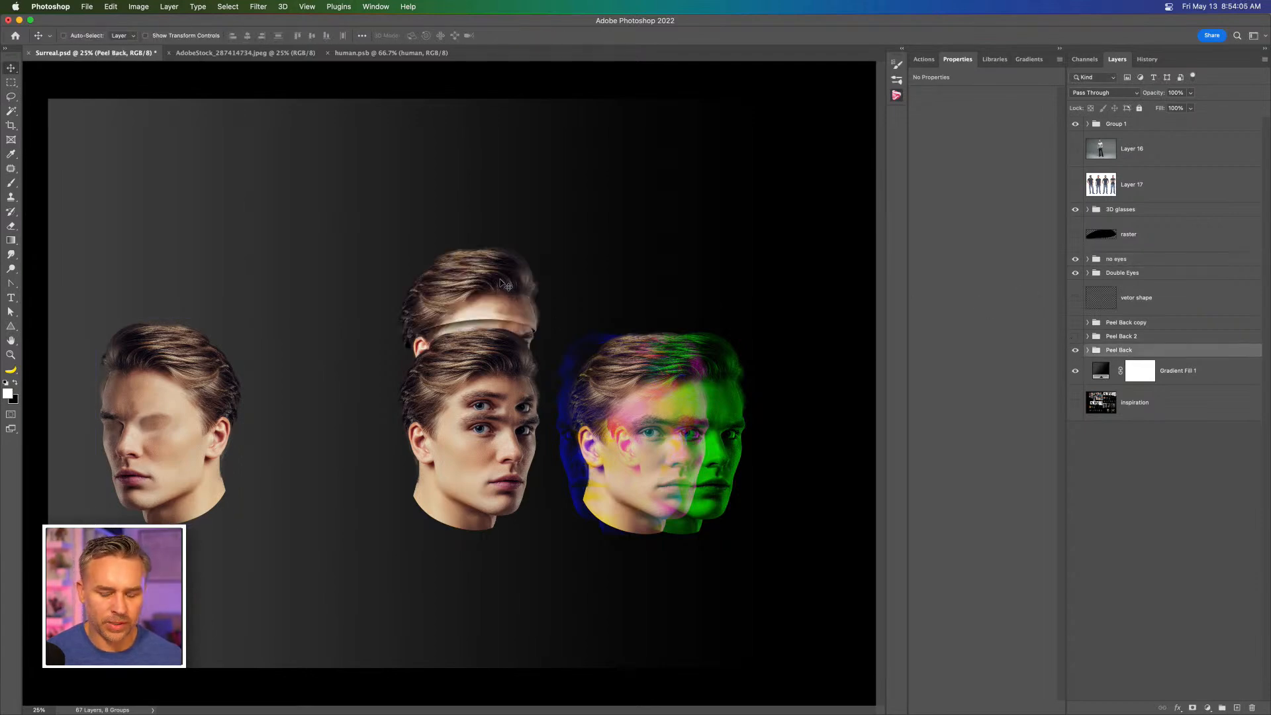
left_click_drag(488, 281, 341, 355)
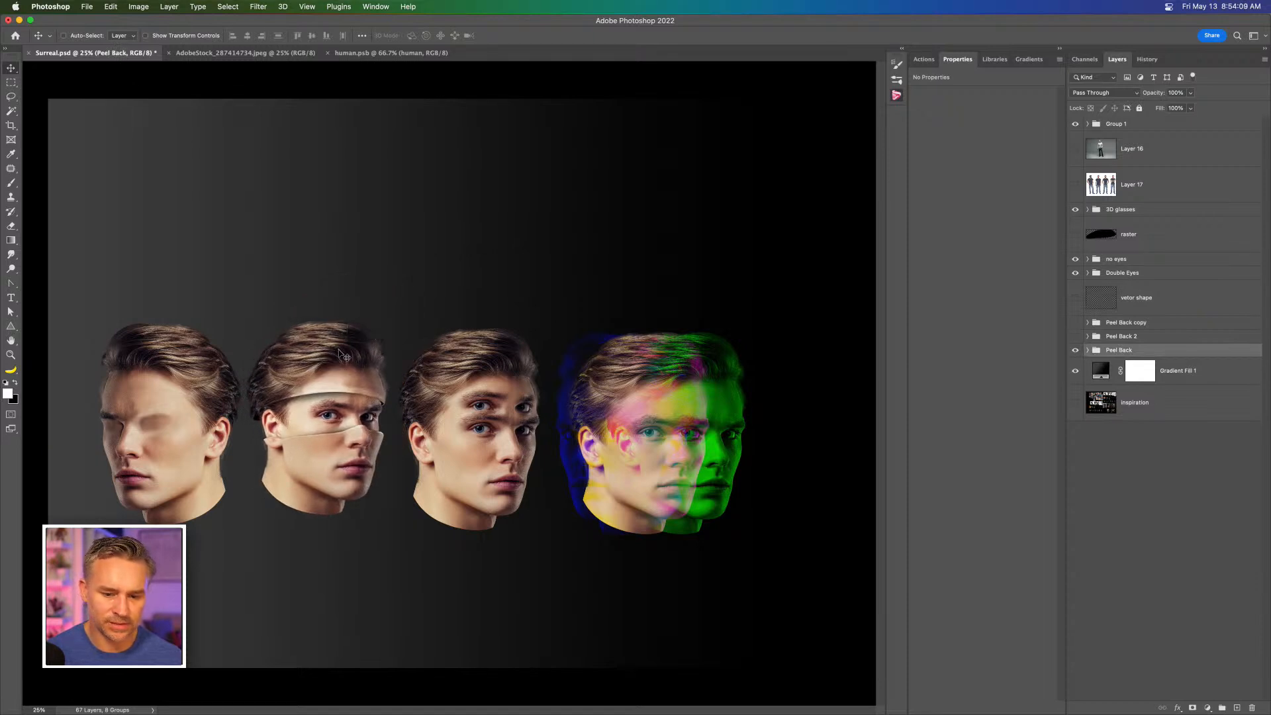
left_click(1075, 338)
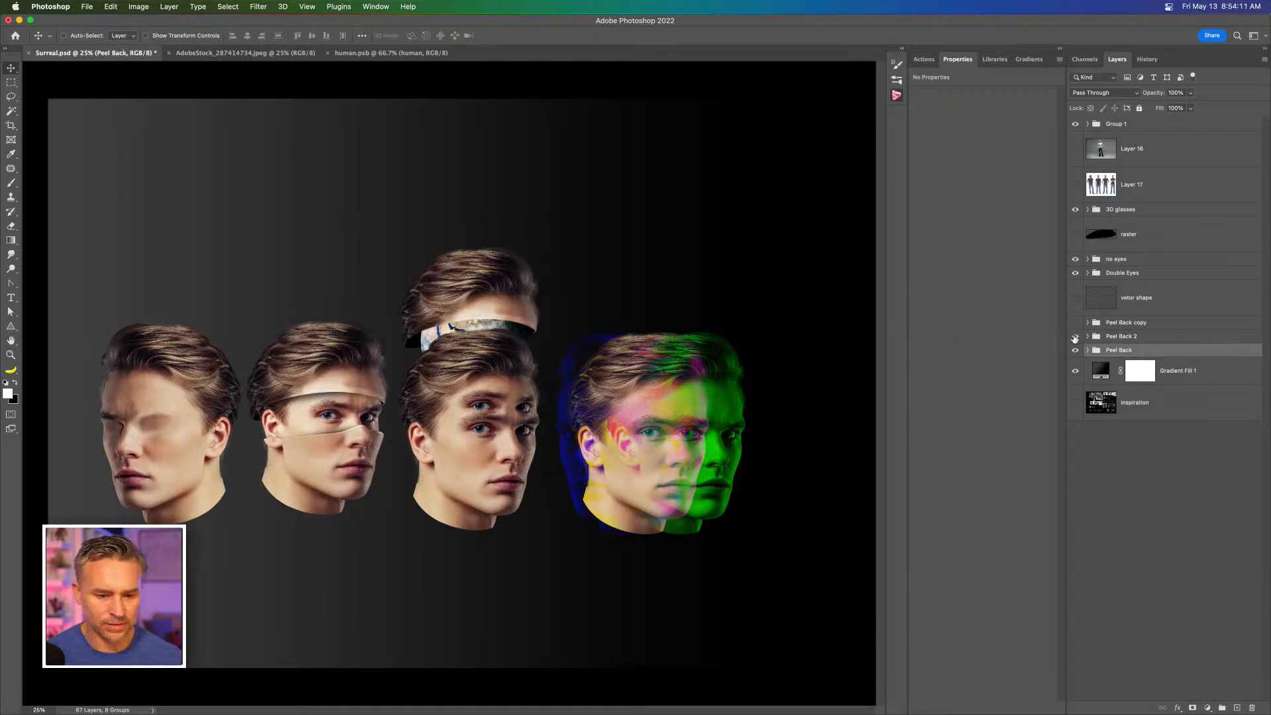
left_click(1145, 338)
left_click_drag(556, 251, 635, 122)
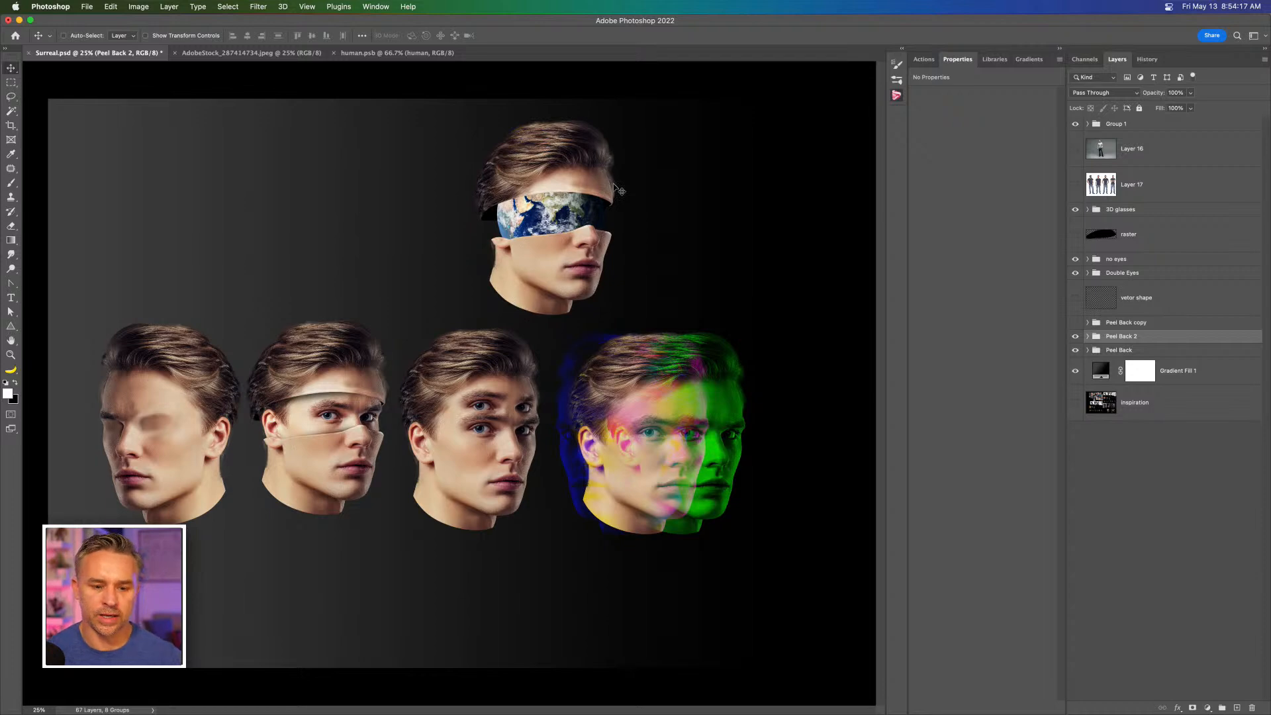
mouse_move(554, 175)
left_mouse_down()
mouse_move(822, 368)
mouse_move(687, 289)
mouse_move(554, 174)
left_mouse_up()
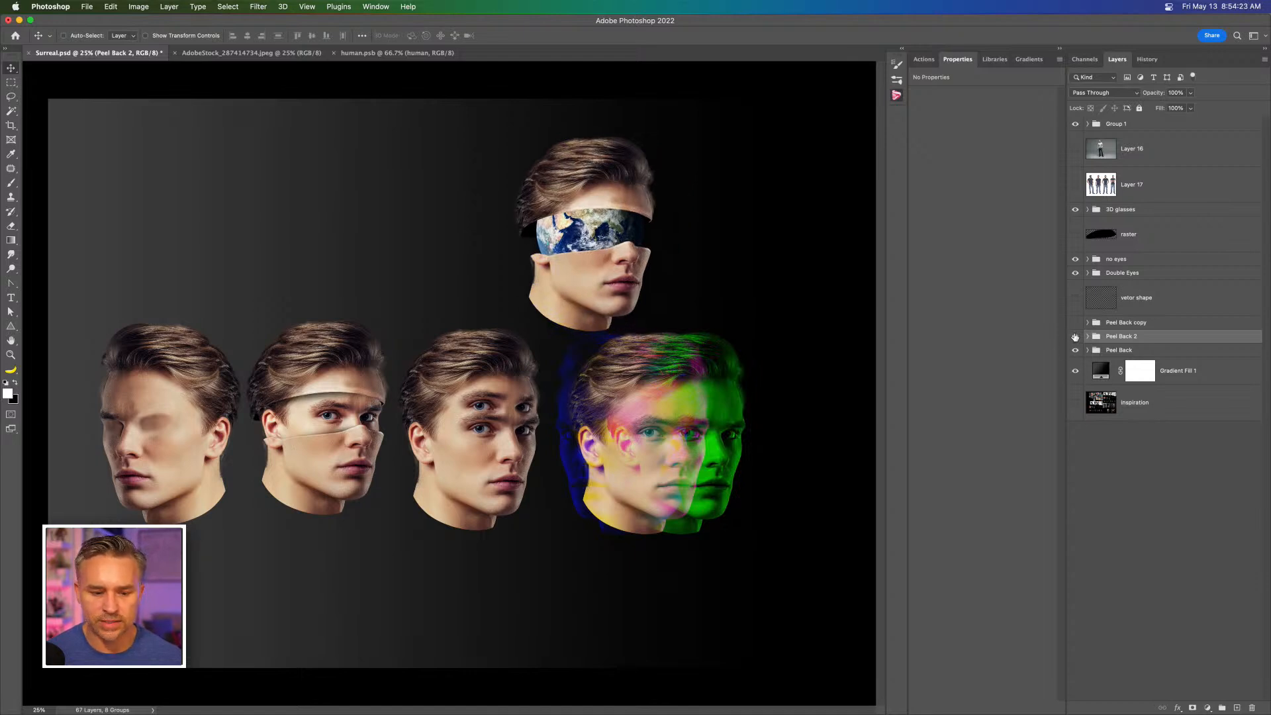
left_click(1076, 337)
Step: Move the Peel Back, Double Eyes, no eyes and 3D glasses groups together up and slightly right to center the row
left_click(1122, 349)
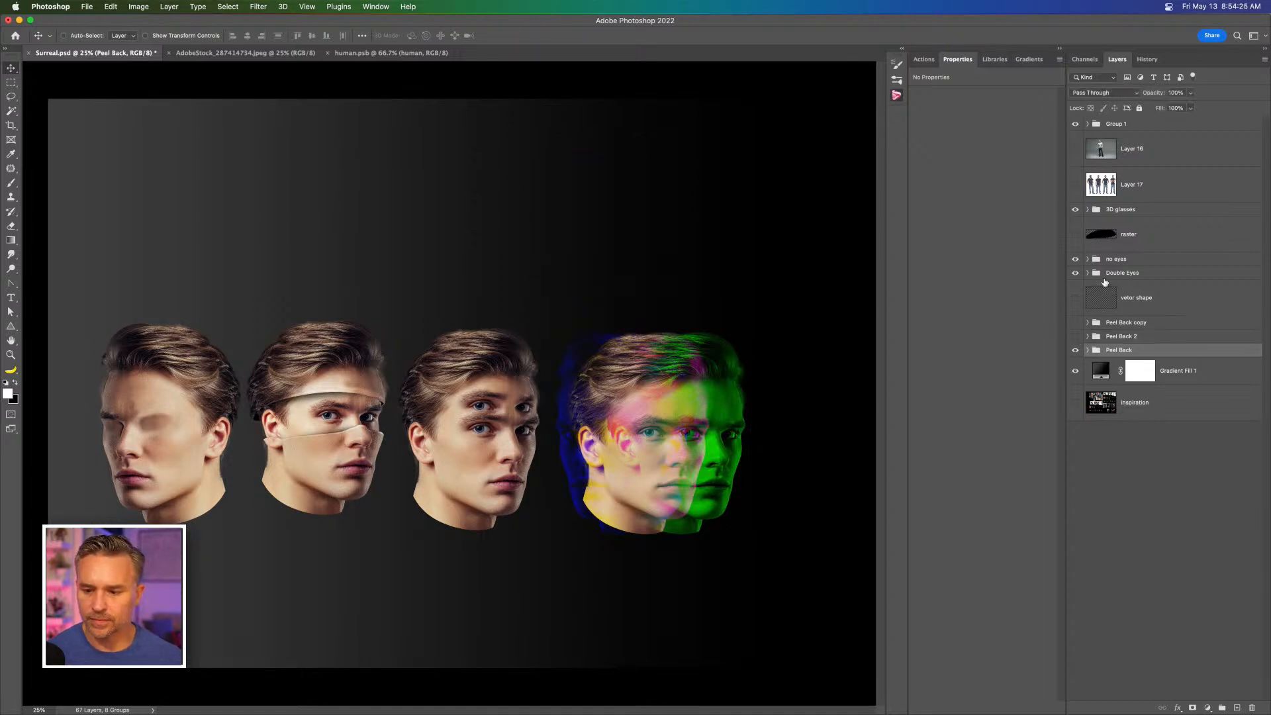
left_click(1119, 271, "super")
left_click(1119, 262, "super")
left_click(1120, 209, "super")
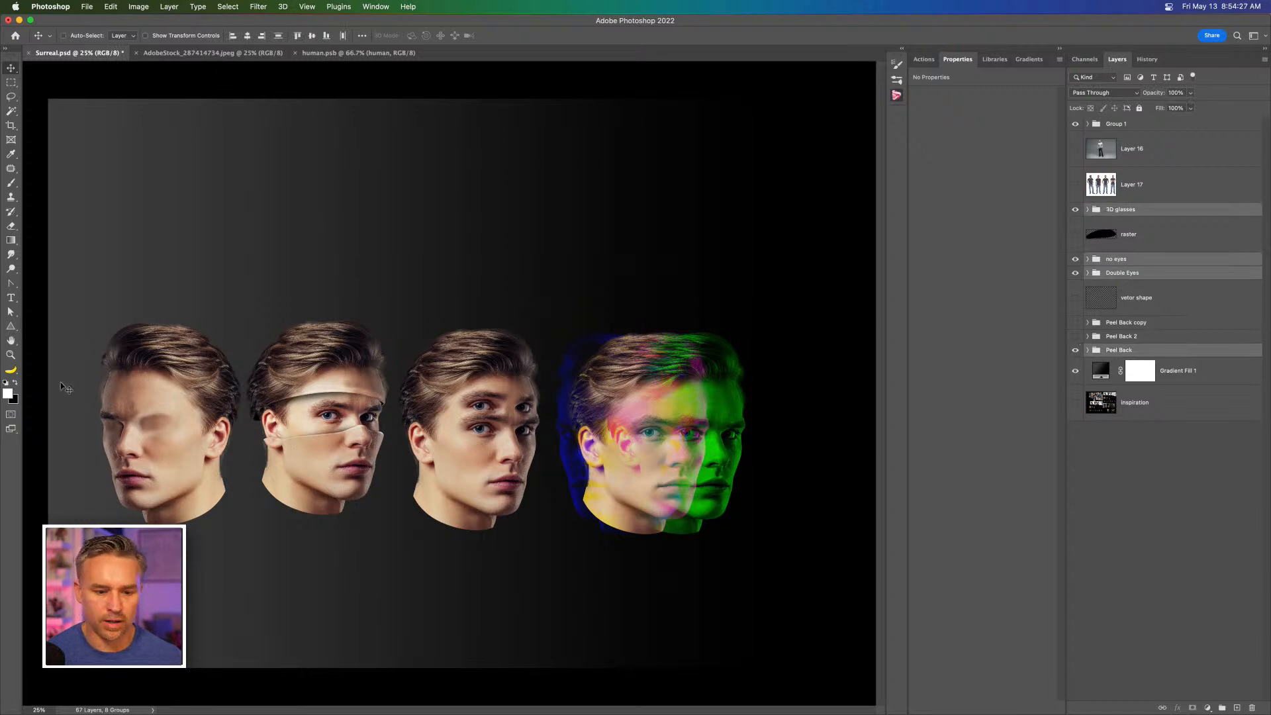
left_click_drag(196, 374, 228, 300)
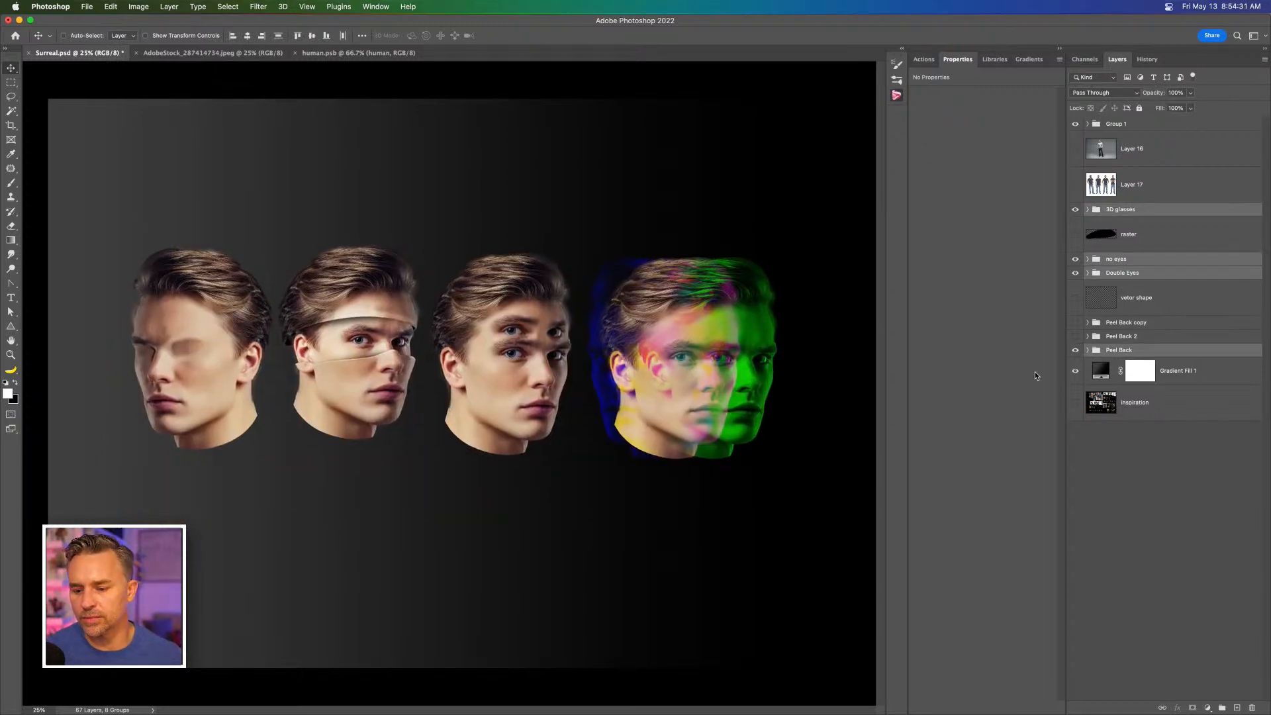
Step: Select the inspiration layer instead of the head groups and collapse the Properties panel to view the row of heads larger
left_click(1120, 406)
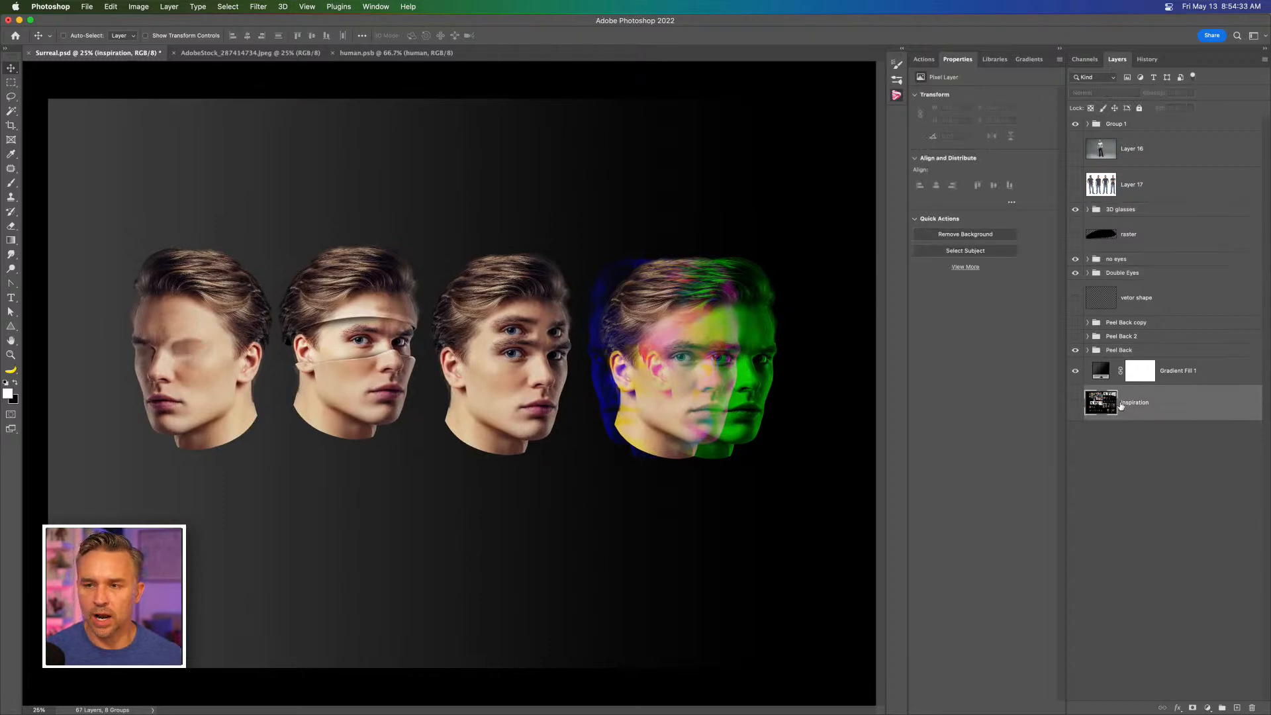
key("super+equal")
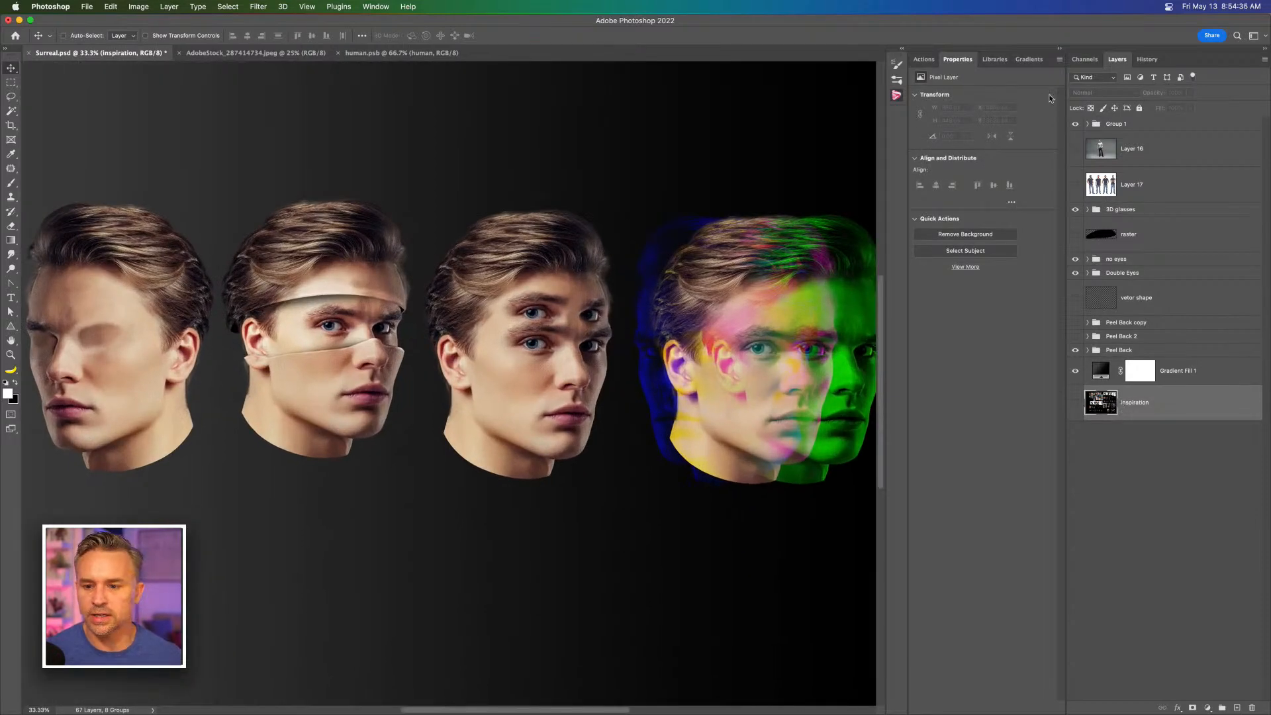
left_click(1060, 49)
left_click_drag(210, 236, 284, 268)
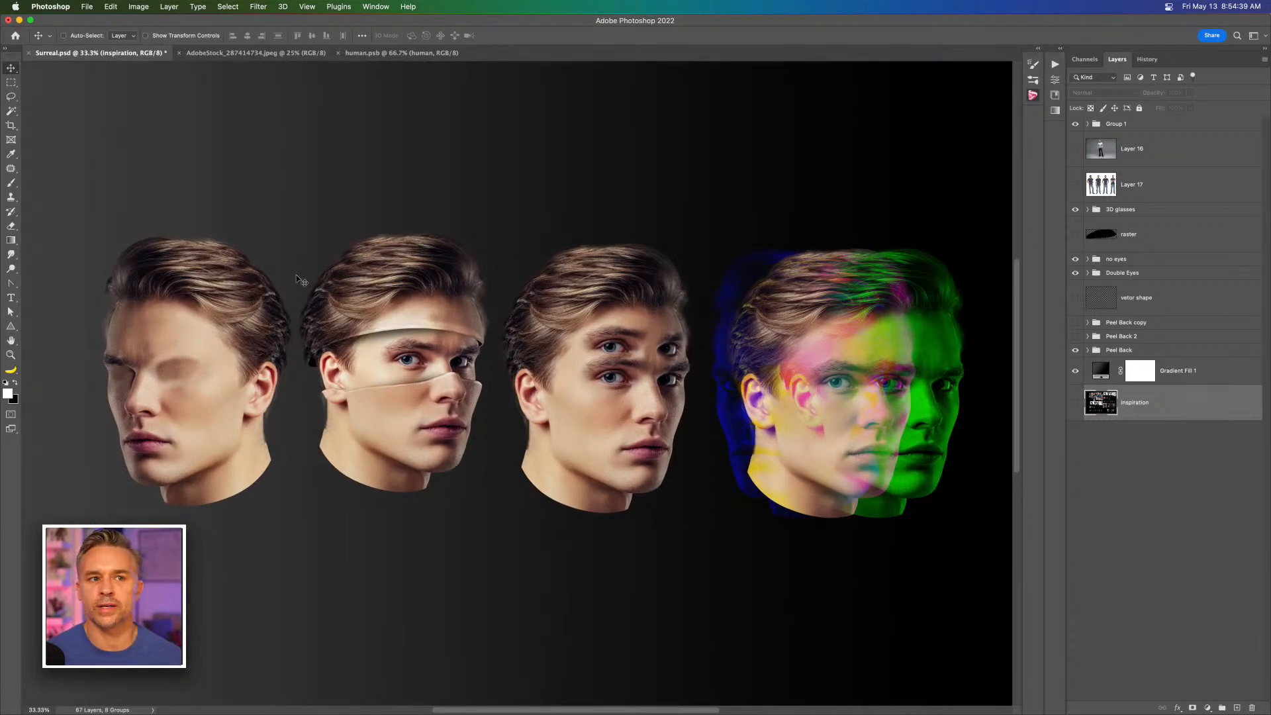